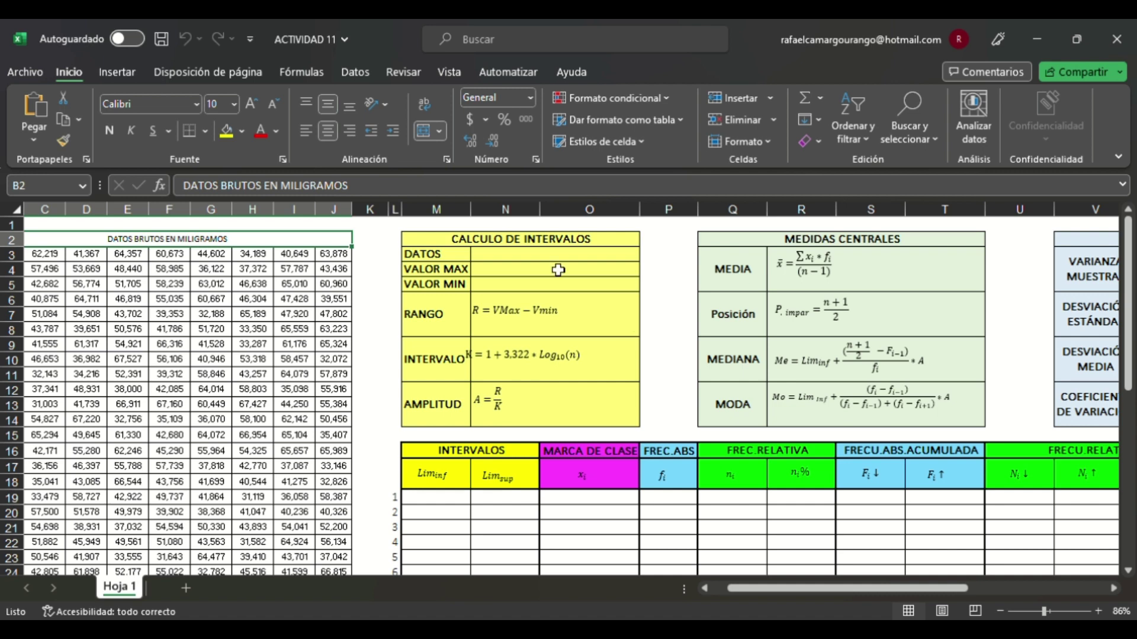
Step: Enter a formula in the DATOS cell N3 that counts the values of the named range datosbrutos with CONTAR
{"action": "left_click", "coordinate": [520, 255]}
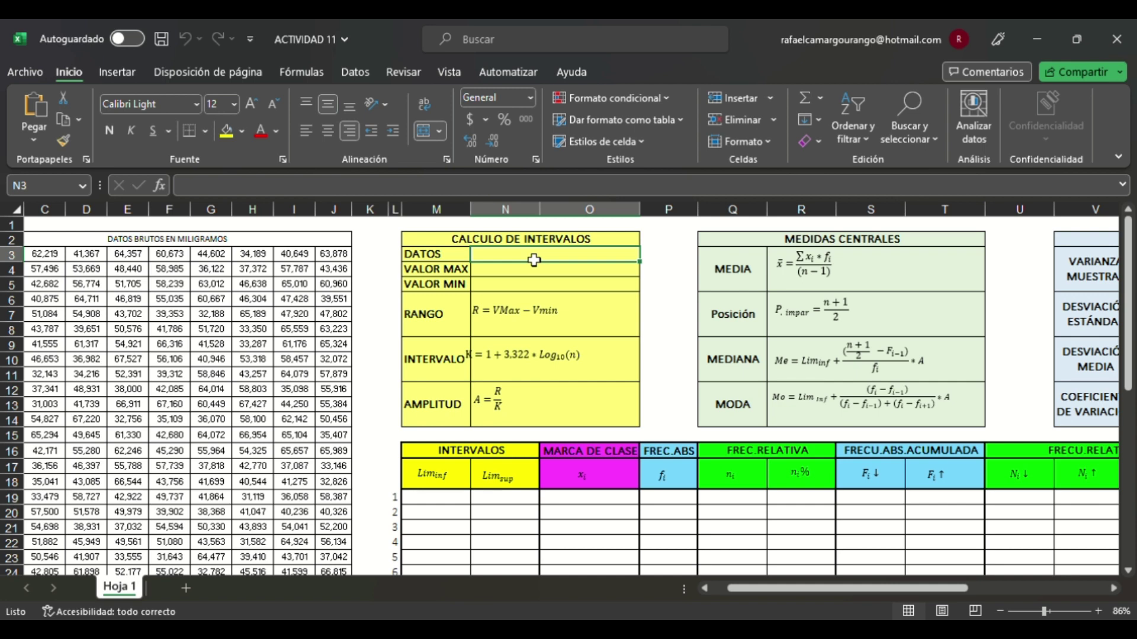
{"action": "type", "text": "+"}
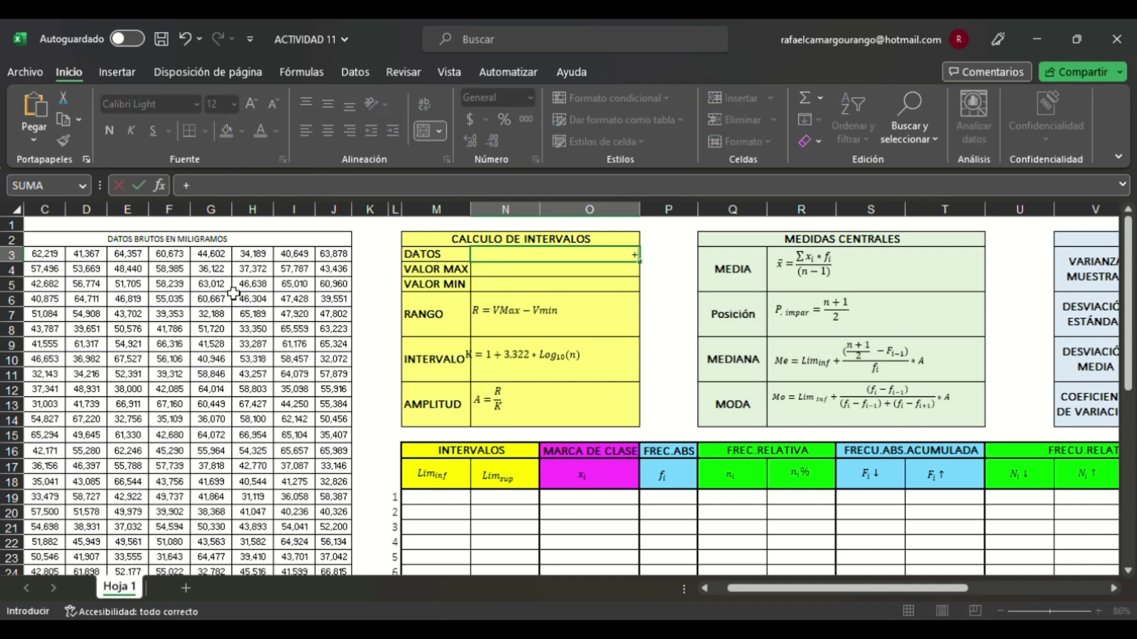
{"action": "type", "text": "contar(d"}
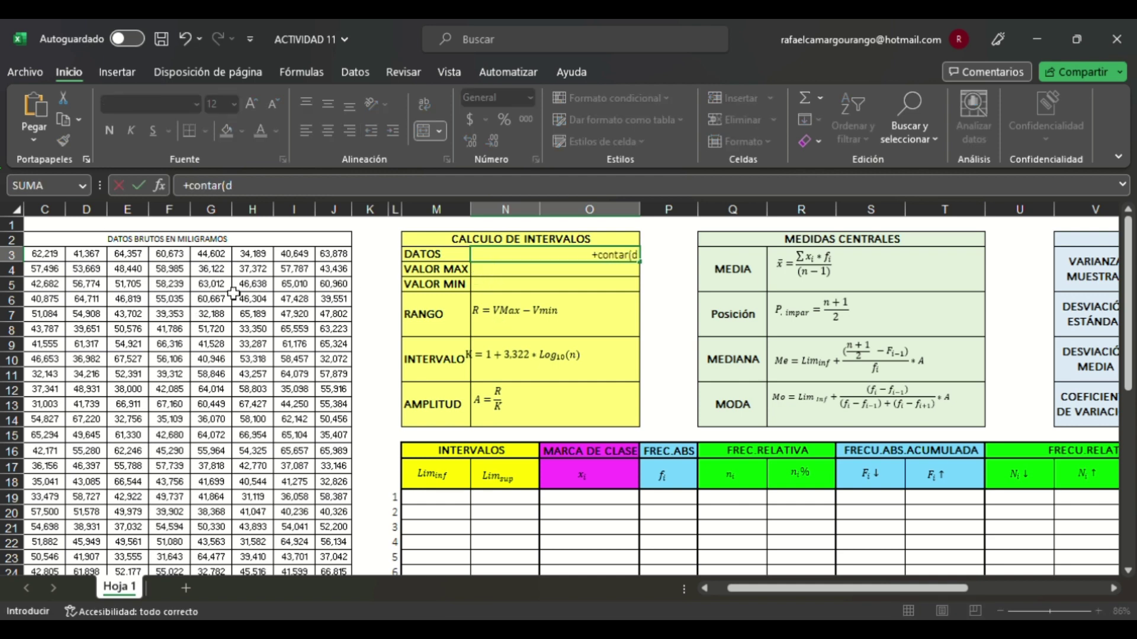
{"action": "type", "text": "atosbrutos"}
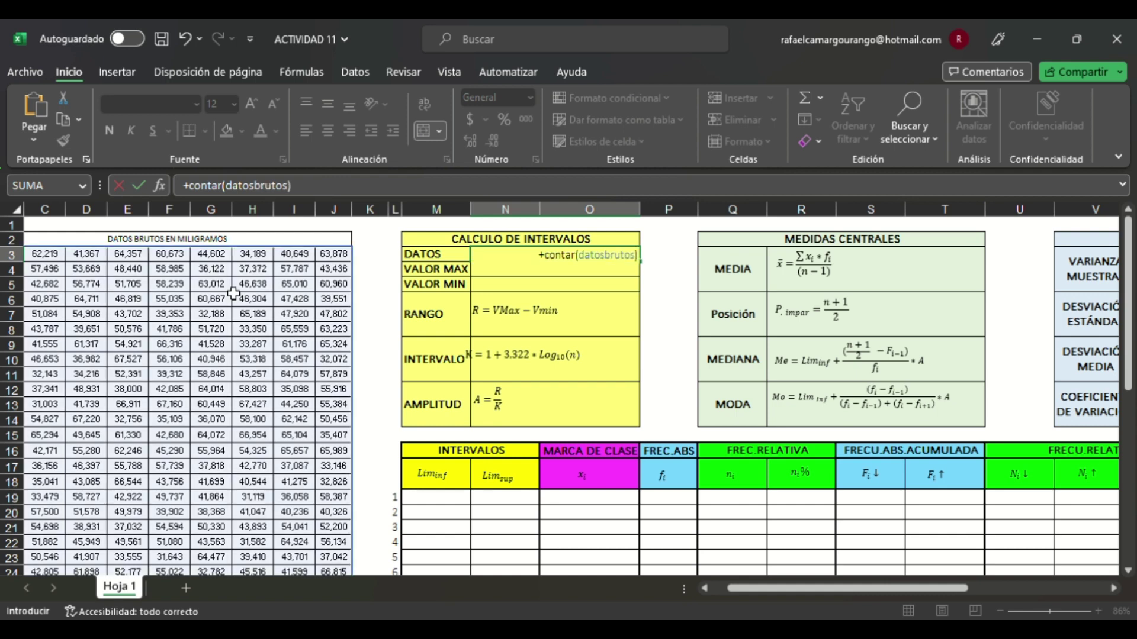
{"action": "type", "text": ")"}
{"action": "scroll", "coordinate": [776, 590], "scroll_direction": "left", "scroll_amount": 1}
{"action": "scroll", "coordinate": [776, 595], "scroll_direction": "left", "scroll_amount": 1}
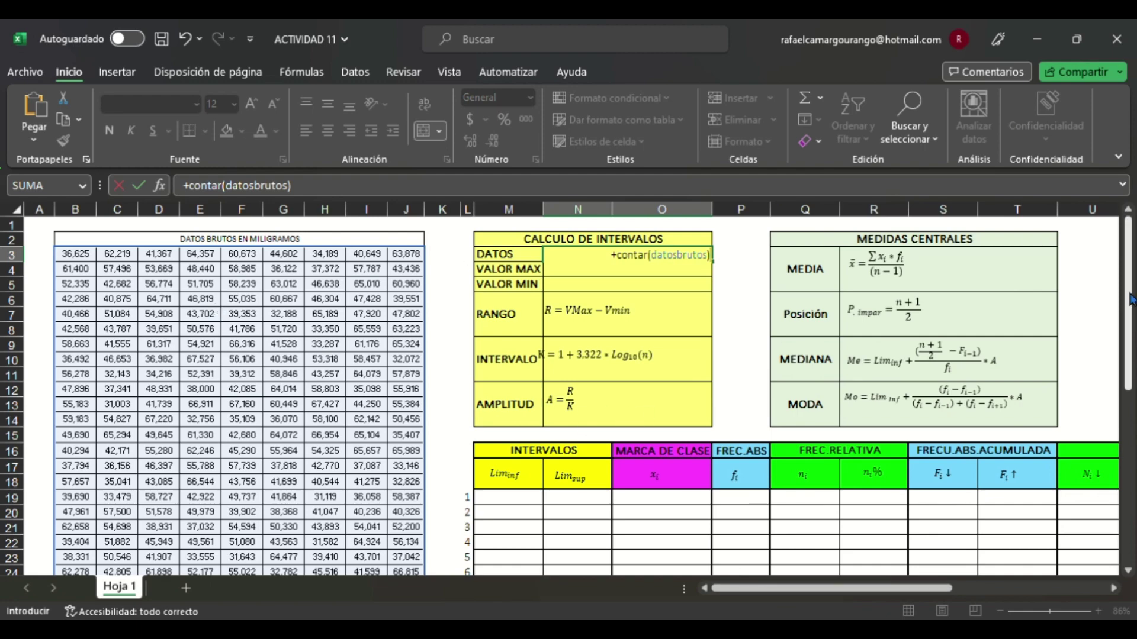
{"action": "scroll", "coordinate": [569, 396], "scroll_direction": "down", "scroll_amount": 1}
{"action": "scroll", "coordinate": [568, 396], "scroll_direction": "up", "scroll_amount": 1}
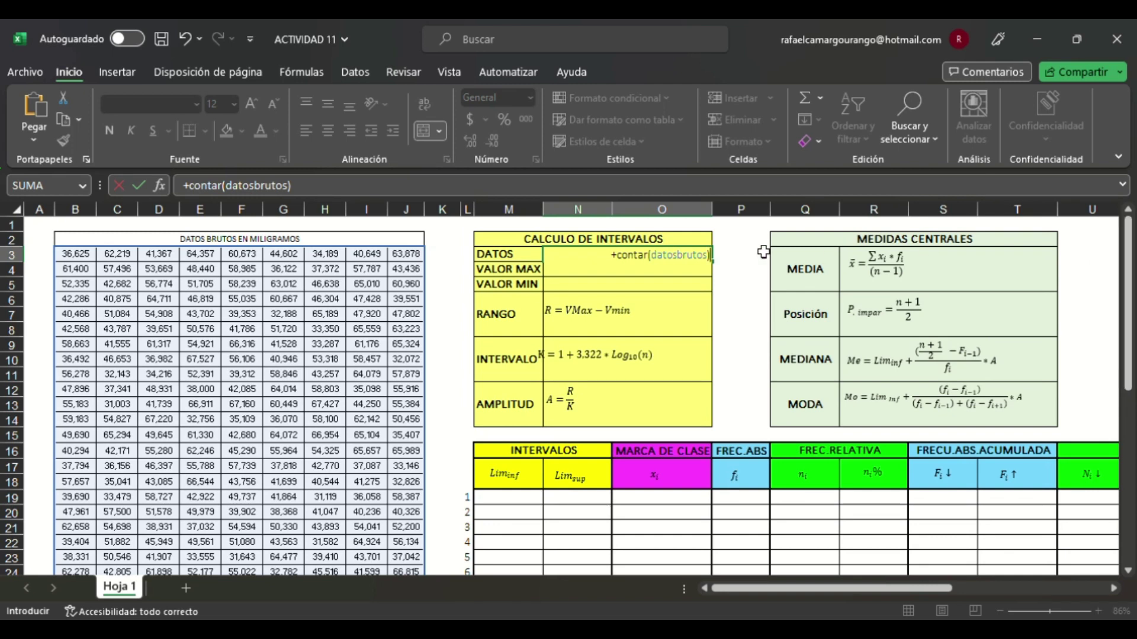
{"action": "key", "text": "Return"}
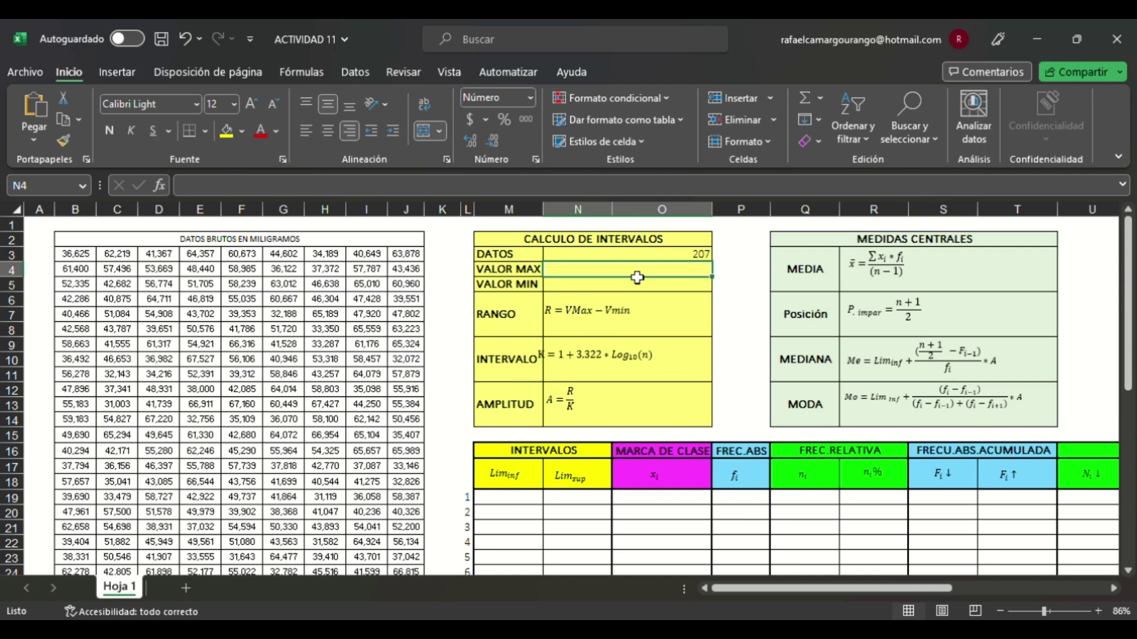
Step: Calculate the maximum of datosbrutos in the VALOR MAX cell N4 with the MAX function
{"action": "type", "text": "+"}
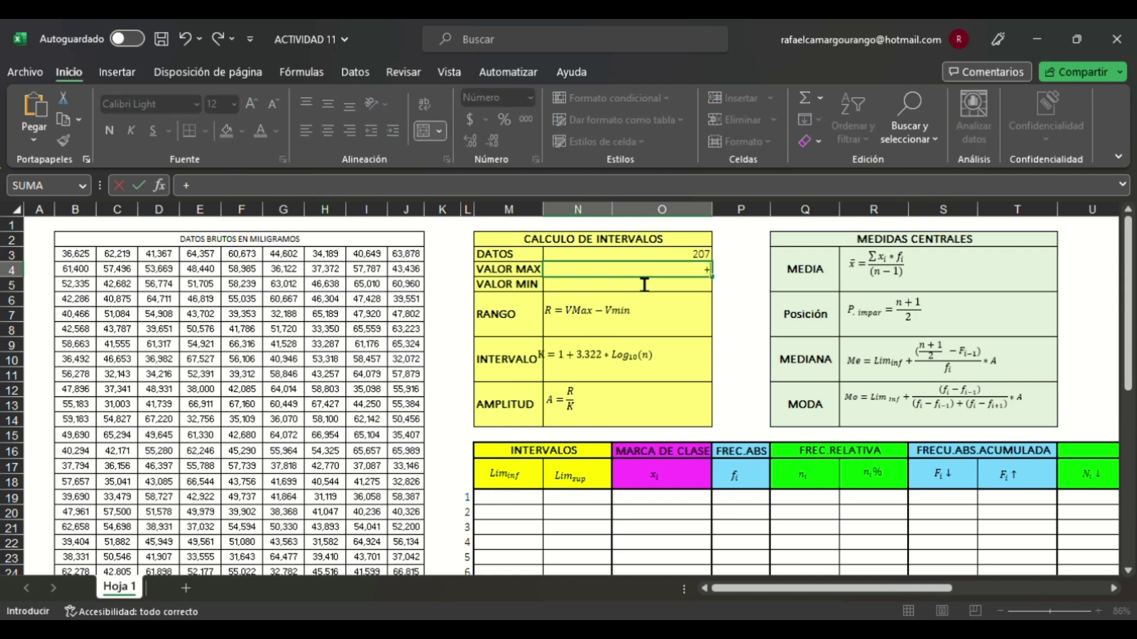
{"action": "type", "text": "max"}
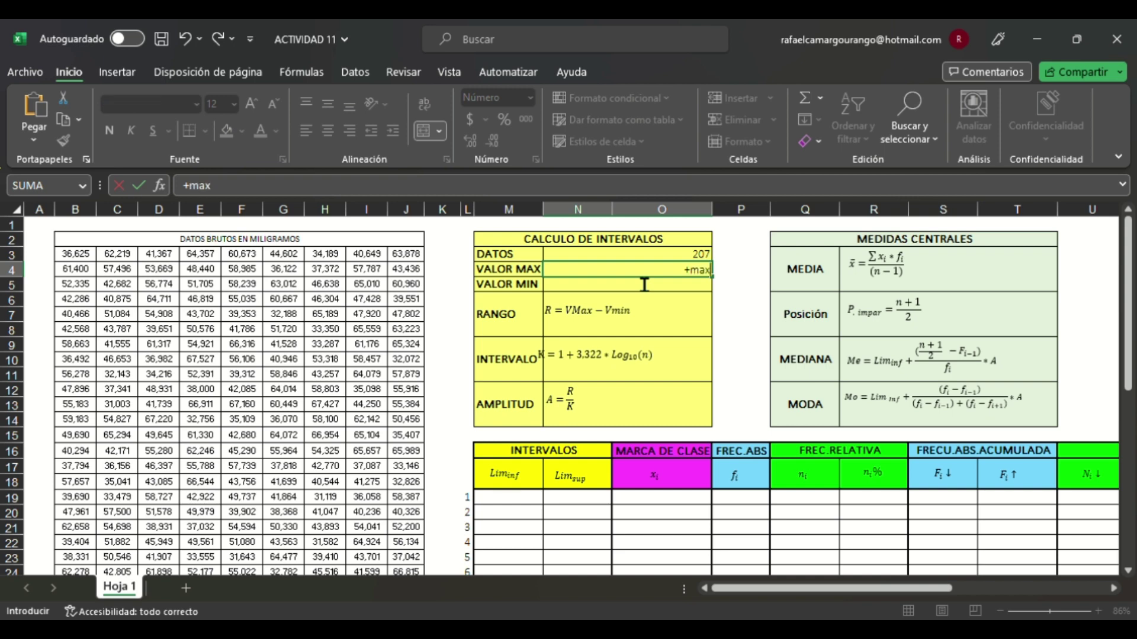
{"action": "type", "text": "(datosbrutos)"}
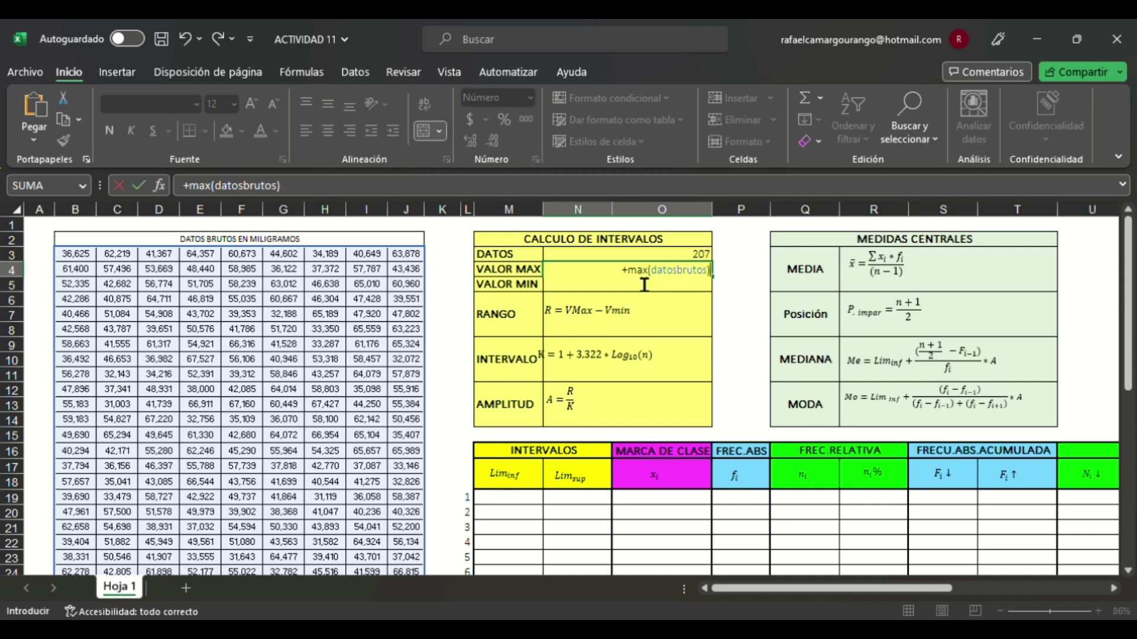
{"action": "key", "text": "Return"}
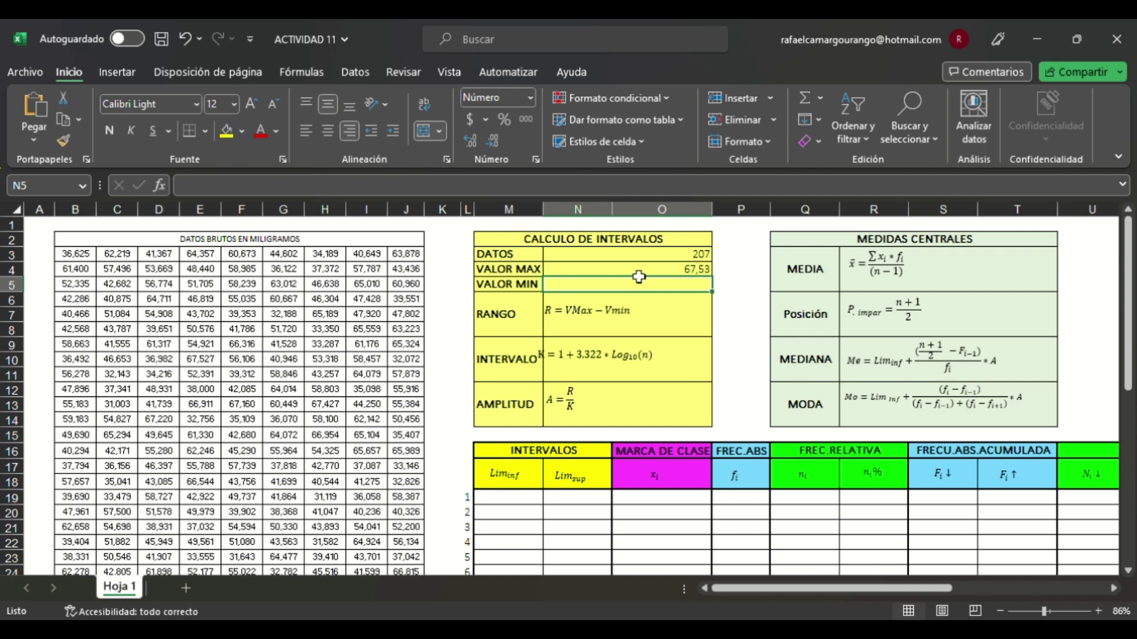
Step: Format the VALOR MAX result in N4 to show three decimal places
{"action": "left_click", "coordinate": [637, 273]}
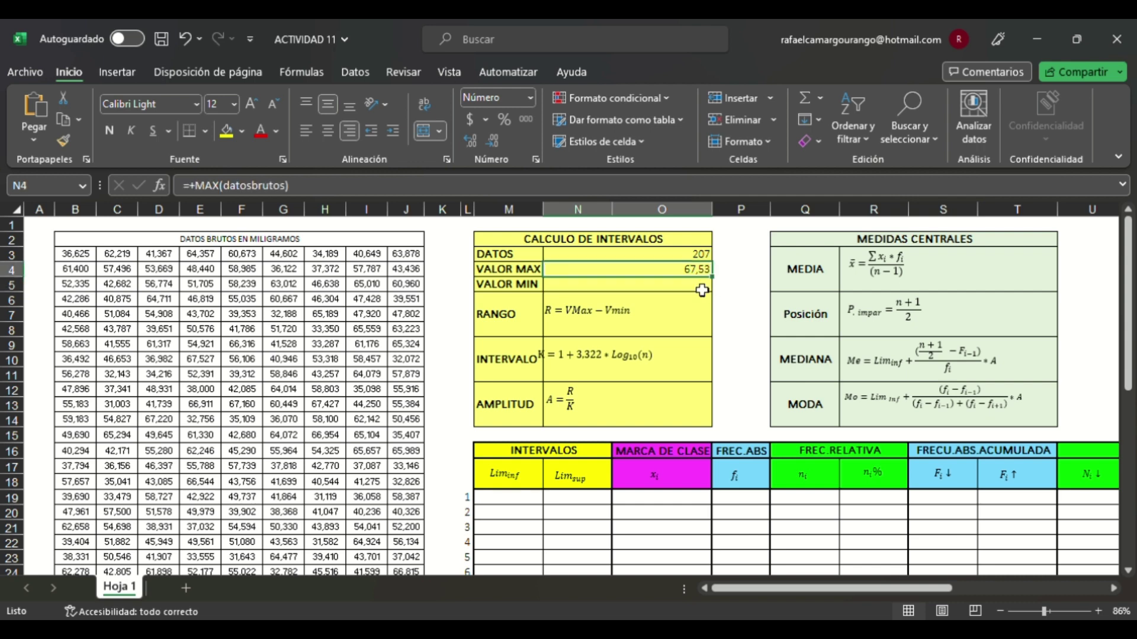
{"action": "left_click", "coordinate": [493, 142]}
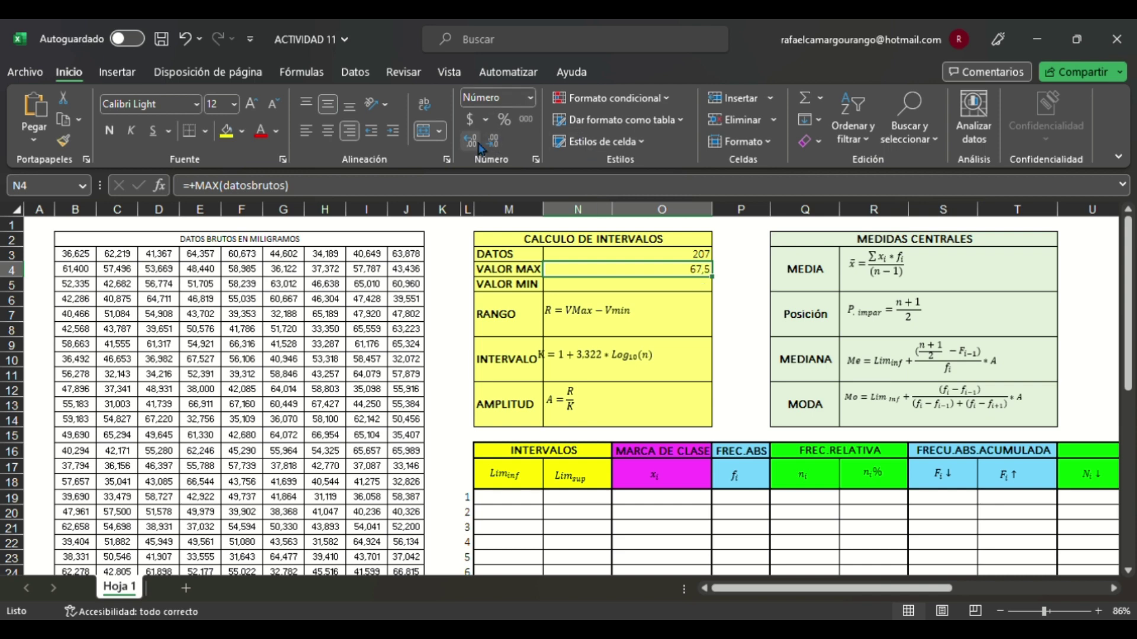
{"action": "left_click", "coordinate": [470, 141]}
{"action": "left_click", "coordinate": [471, 141]}
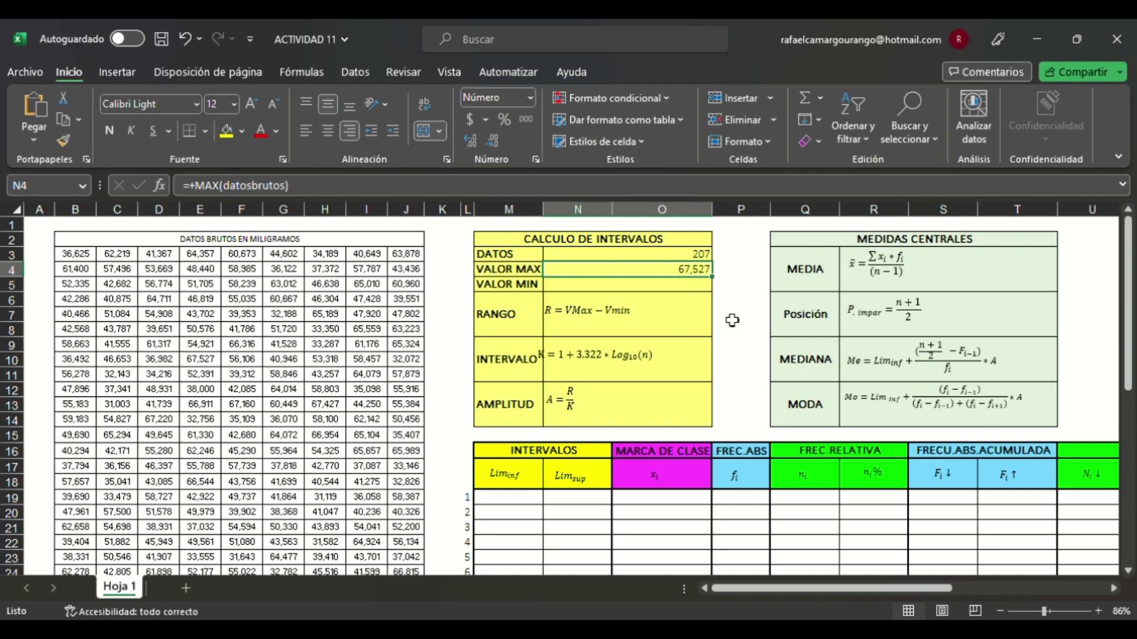
Step: Calculate the minimum of datosbrutos in the VALOR MIN cell N5 with the MIN function
{"action": "left_click", "coordinate": [687, 288]}
{"action": "type", "text": "+"}
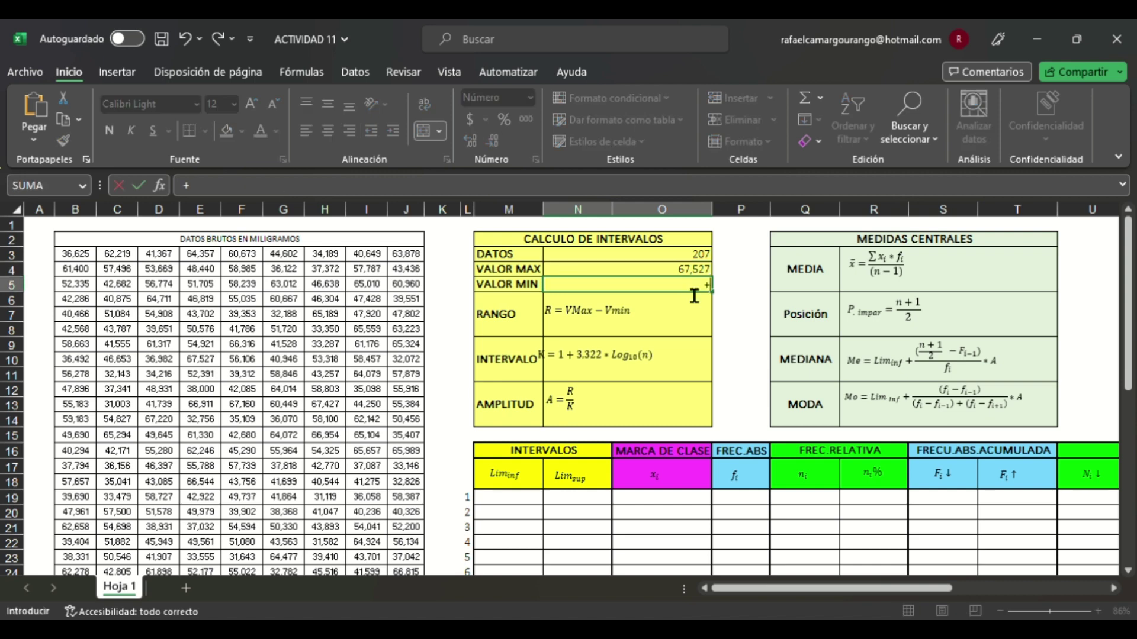
{"action": "type", "text": "min"}
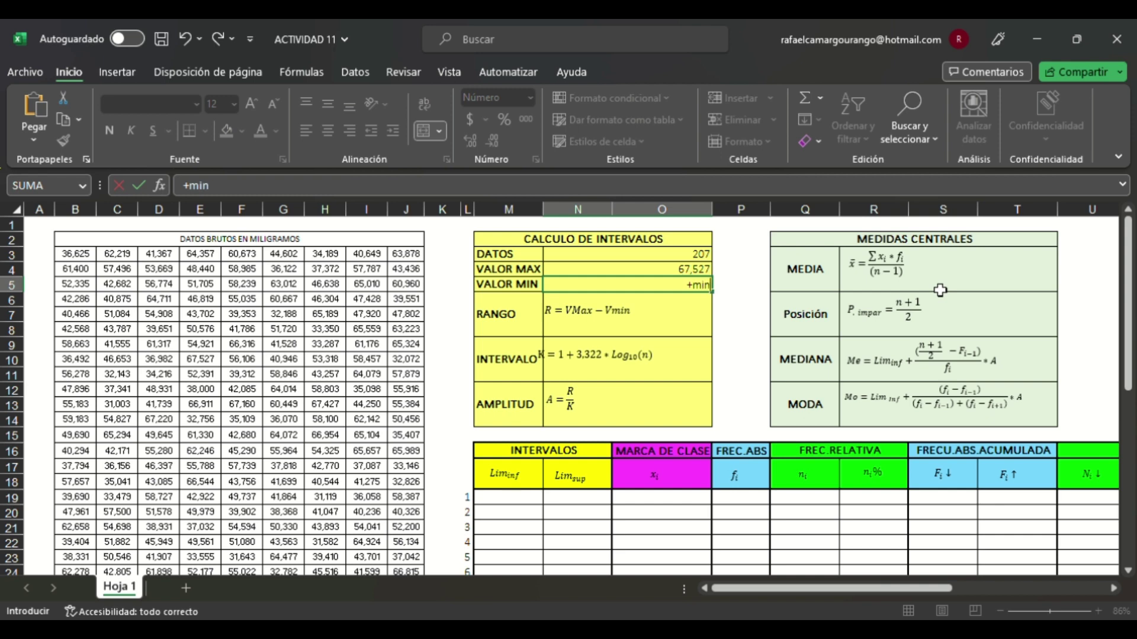
{"action": "type", "text": "(datosbrutos"}
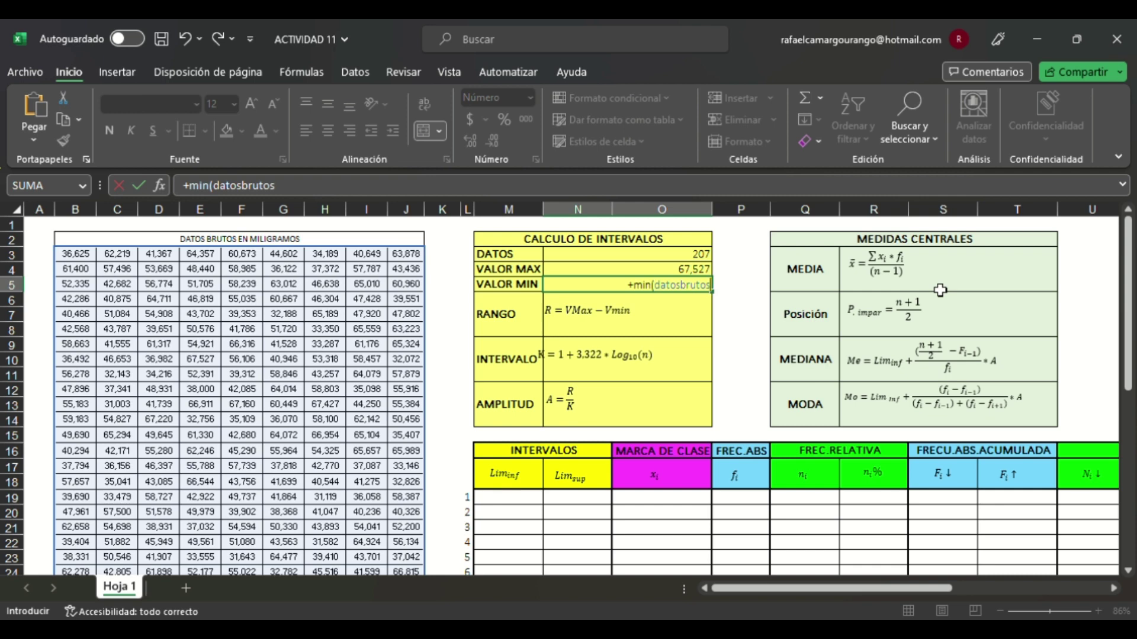
{"action": "type", "text": ")"}
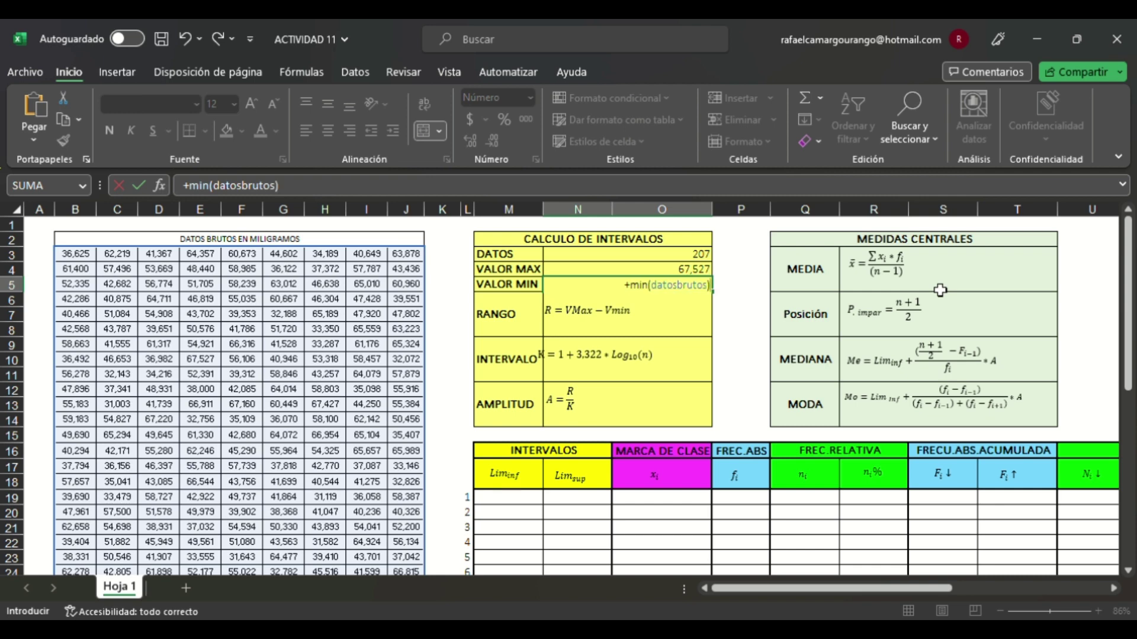
{"action": "key", "text": "Return"}
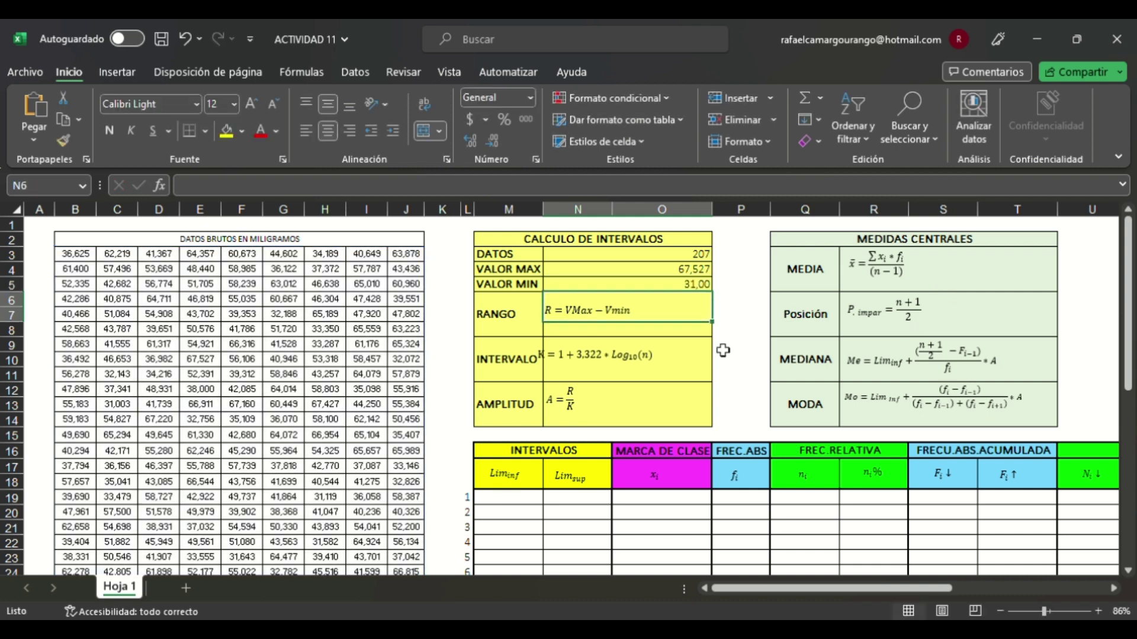
Step: Format the VALOR MAX and VALOR MIN results in N4 and N5 together to show three decimal places
{"action": "key", "text": "Up"}
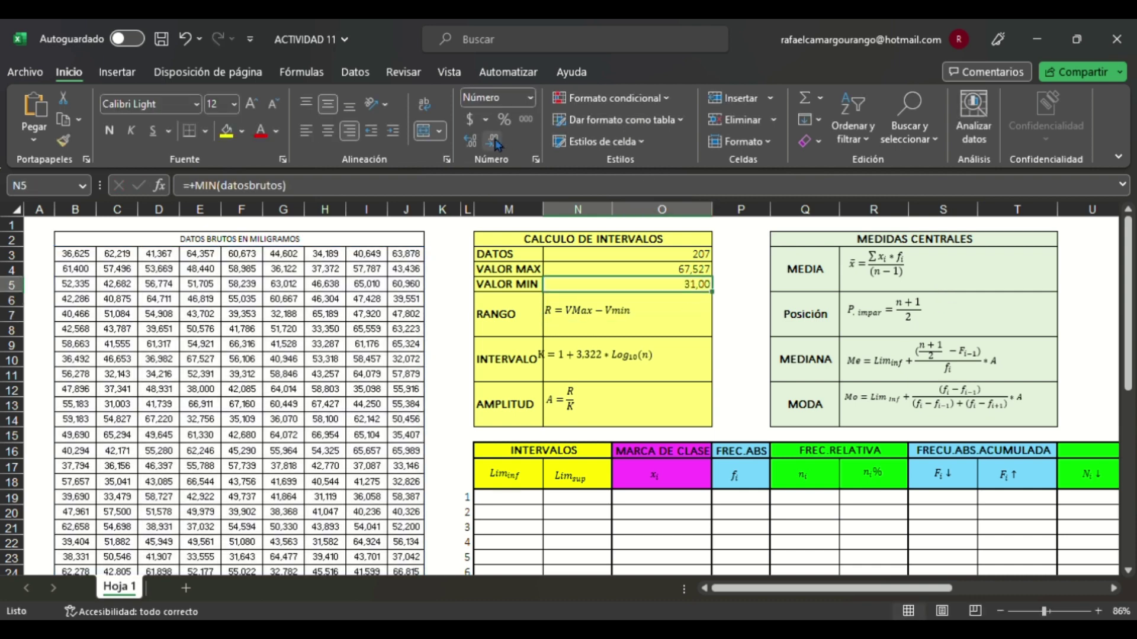
{"action": "left_click_drag", "start_coordinate": [696, 274], "coordinate": [708, 285]}
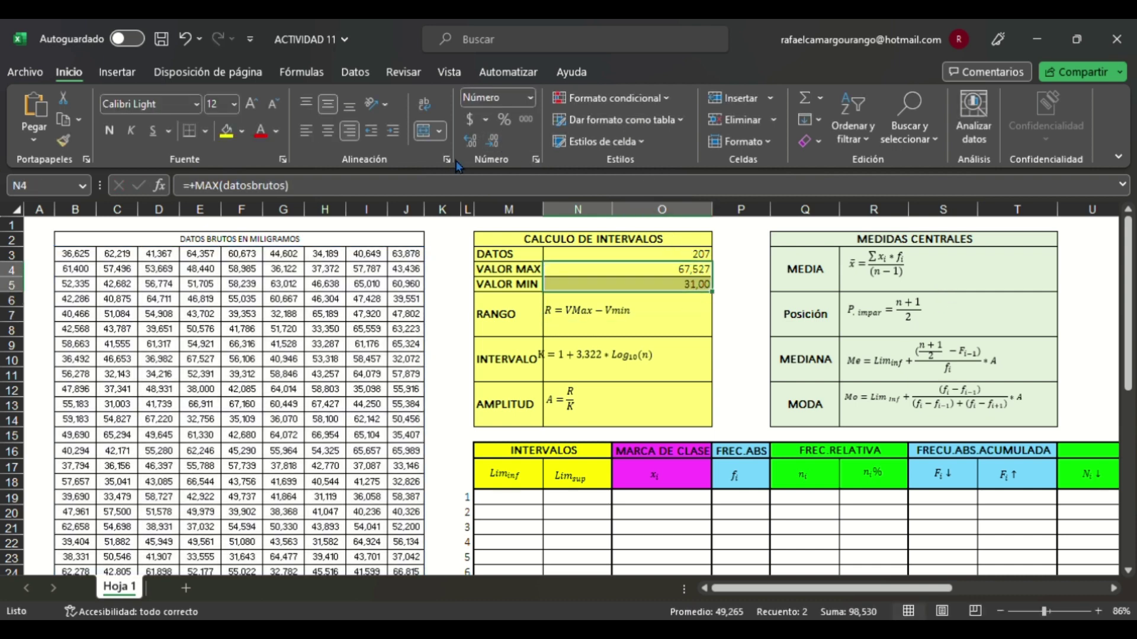
{"action": "left_click", "coordinate": [492, 142]}
{"action": "left_click", "coordinate": [492, 143]}
{"action": "left_click", "coordinate": [474, 142]}
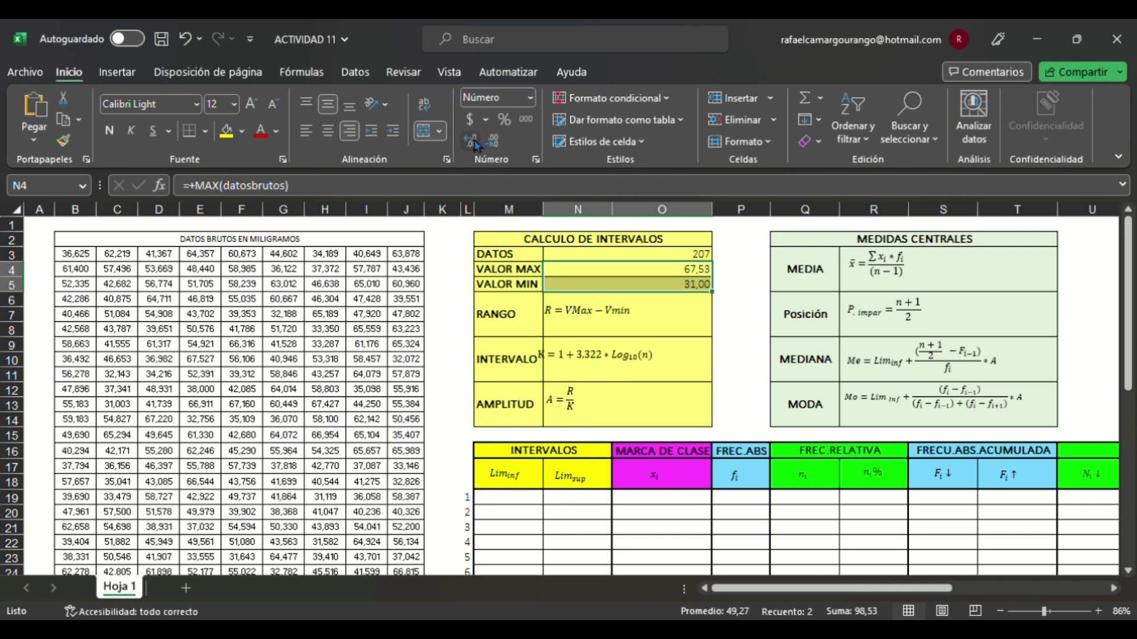
{"action": "left_click", "coordinate": [474, 142]}
{"action": "left_click", "coordinate": [473, 142]}
{"action": "left_click", "coordinate": [491, 143]}
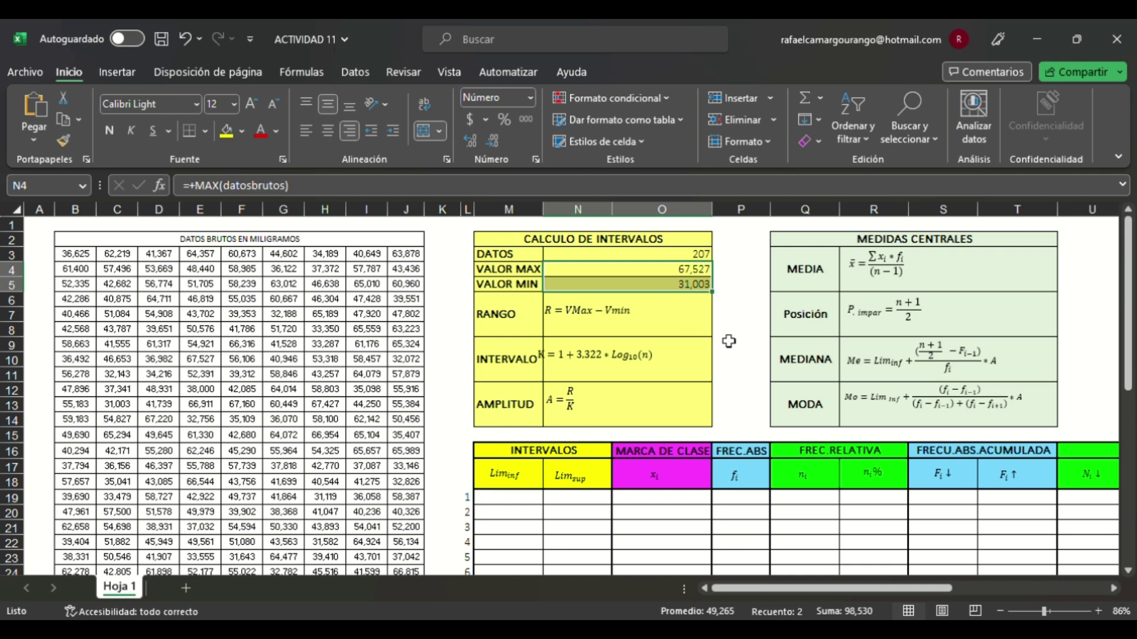
Step: Calculate the range in N8, under the RANGO formula, by subtracting VALOR MIN from VALOR MAX with +N4-N5
{"action": "left_click", "coordinate": [682, 334]}
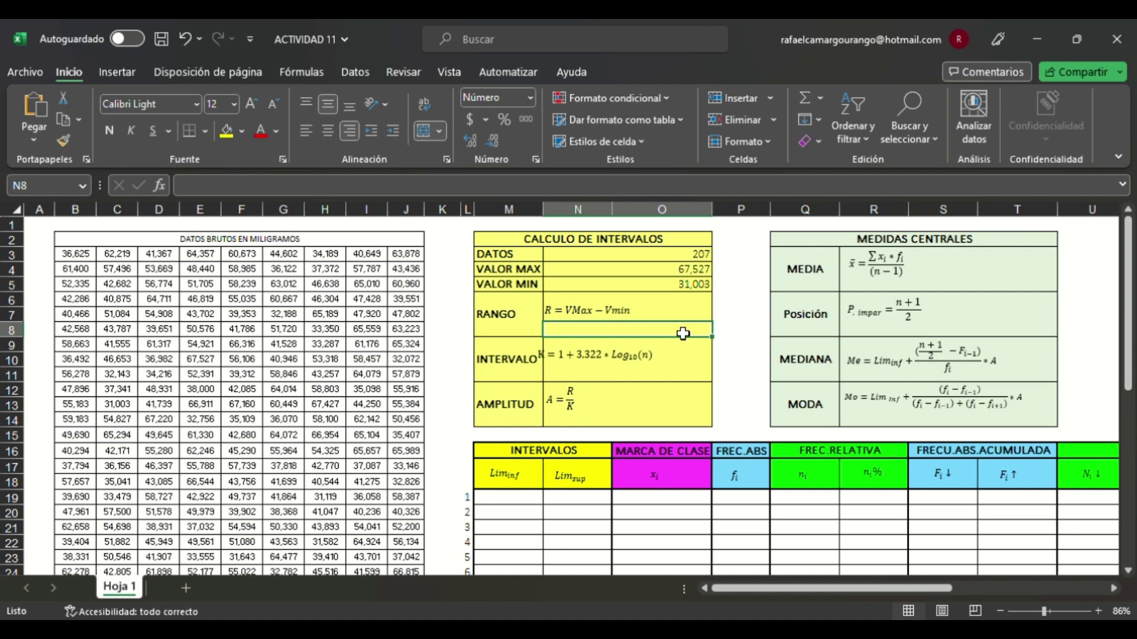
{"action": "type", "text": "+"}
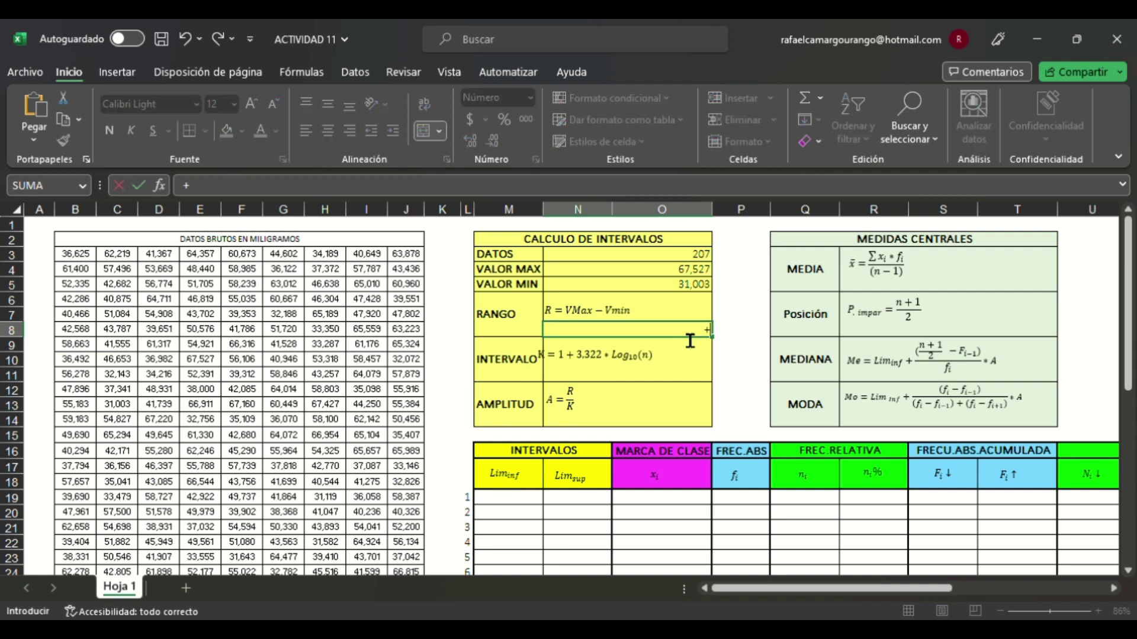
{"action": "left_click", "coordinate": [686, 274]}
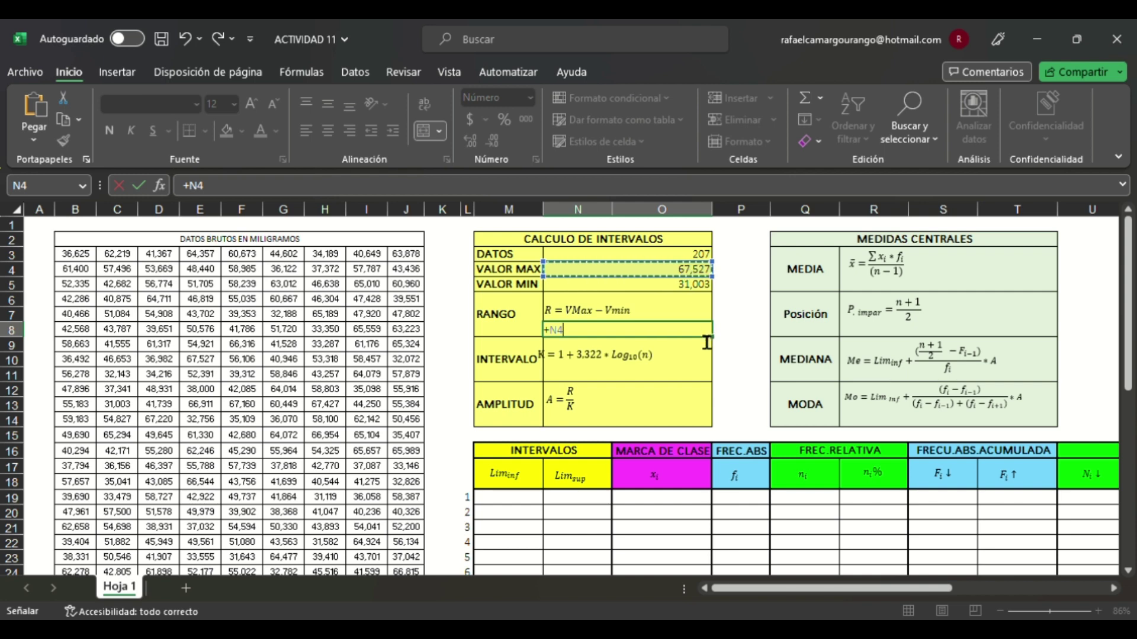
{"action": "type", "text": "-"}
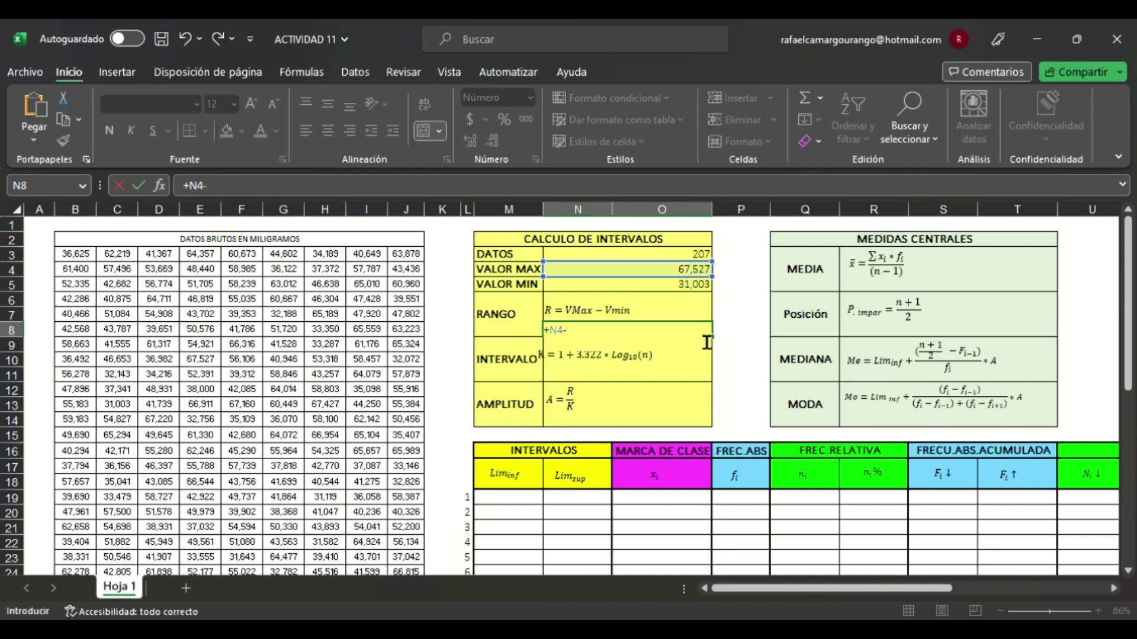
{"action": "left_click", "coordinate": [705, 288]}
{"action": "key", "text": "Return"}
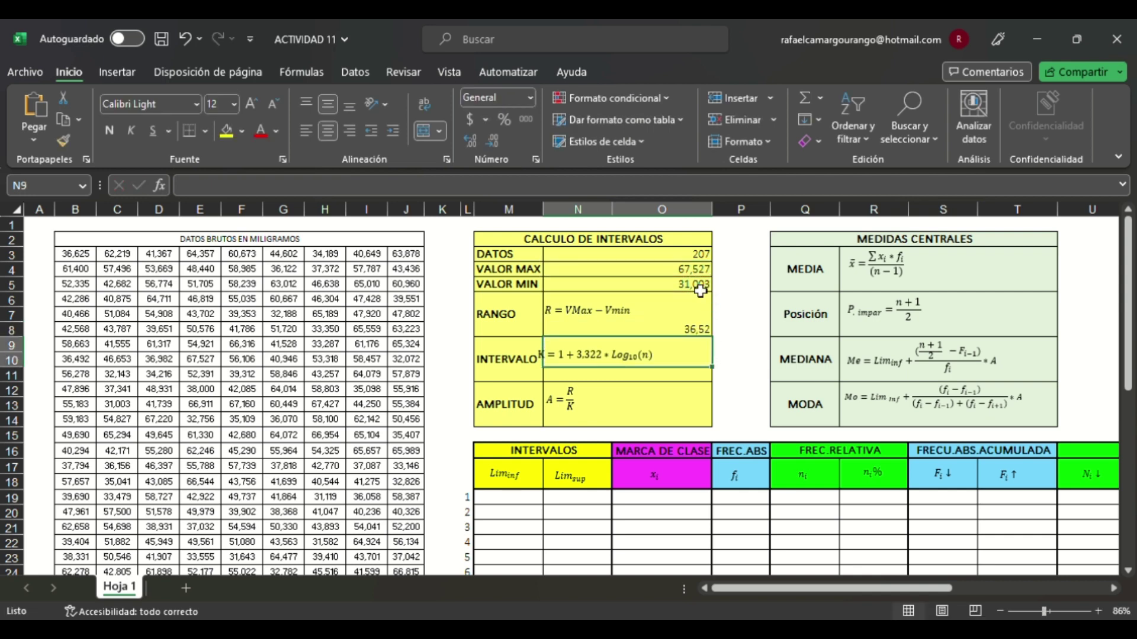
Step: Format the RANGO result in N8 to show three decimal places
{"action": "left_click", "coordinate": [675, 329]}
{"action": "left_click", "coordinate": [493, 142]}
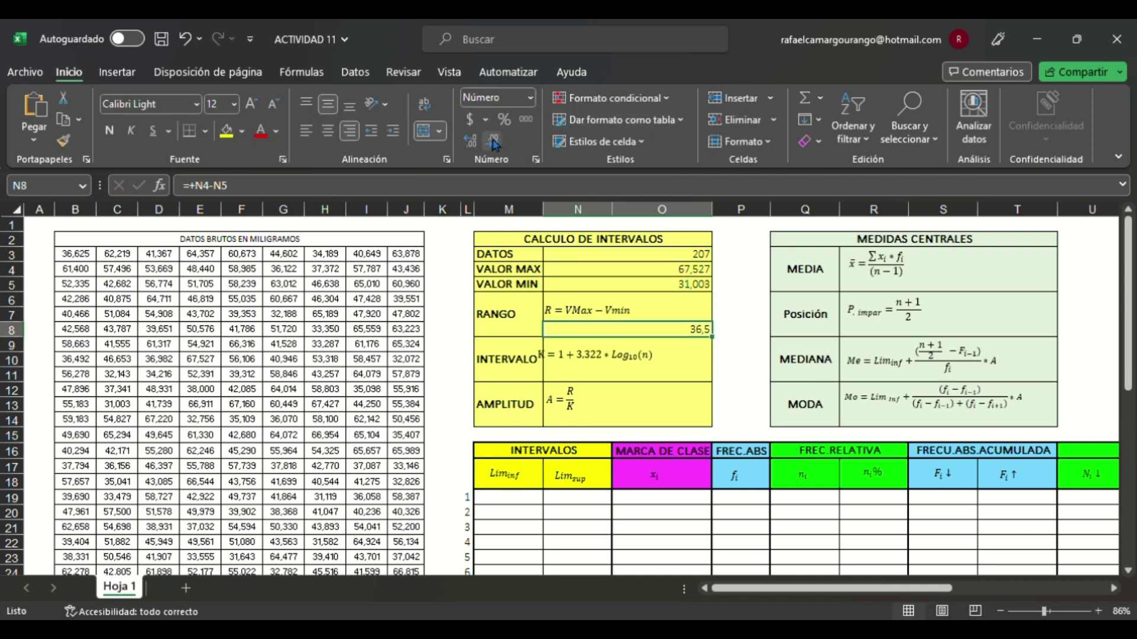
{"action": "left_click", "coordinate": [471, 142]}
{"action": "left_click", "coordinate": [470, 142]}
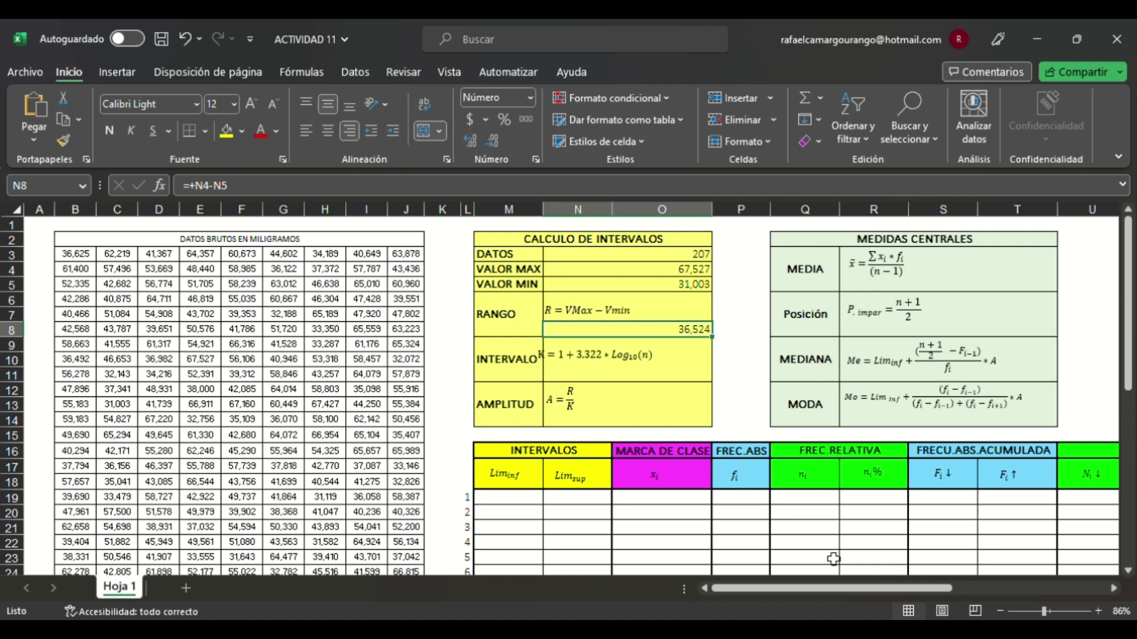
Step: Calculate the number of intervals in P11, beside the INTERVALO block, with +1+3,322*log10 of the DATOS count in N3
{"action": "left_click", "coordinate": [671, 377]}
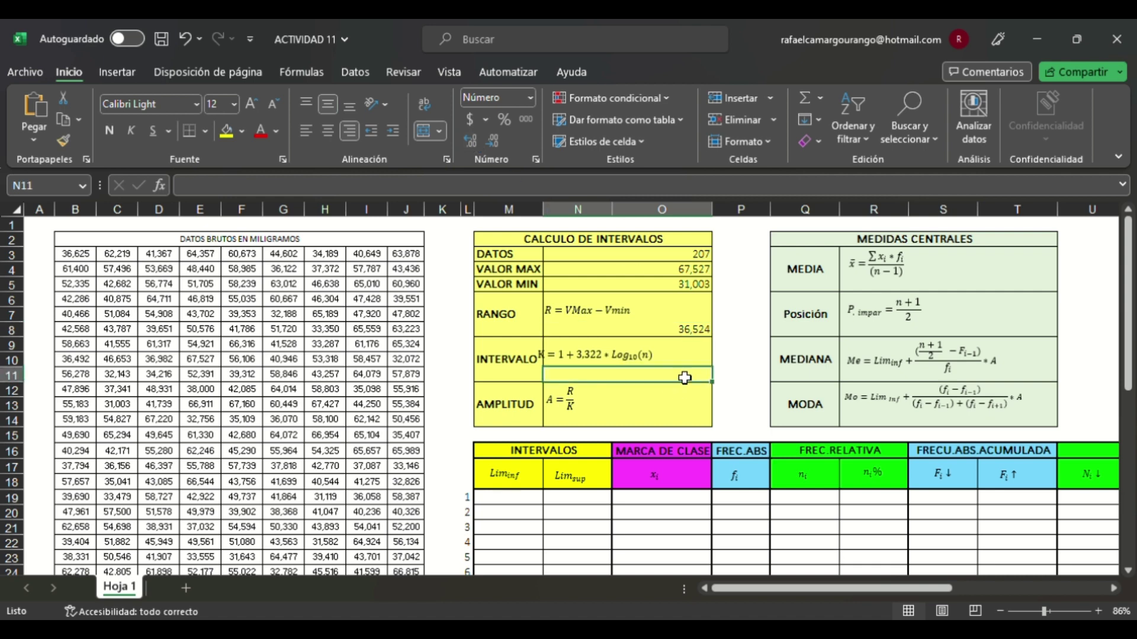
{"action": "left_click", "coordinate": [729, 378]}
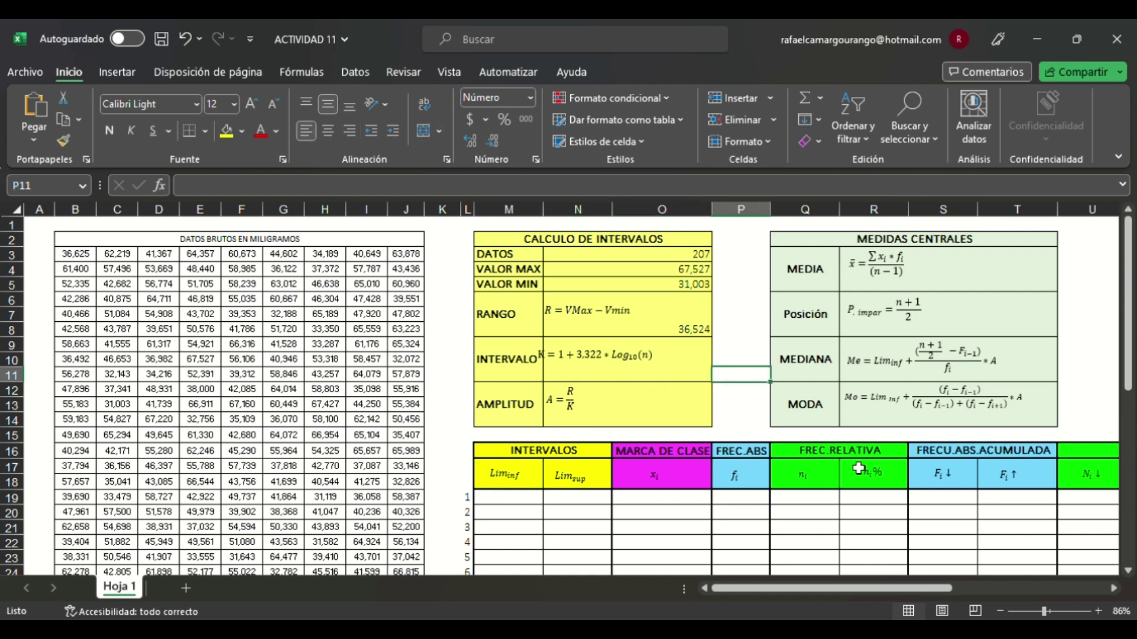
{"action": "type", "text": "+"}
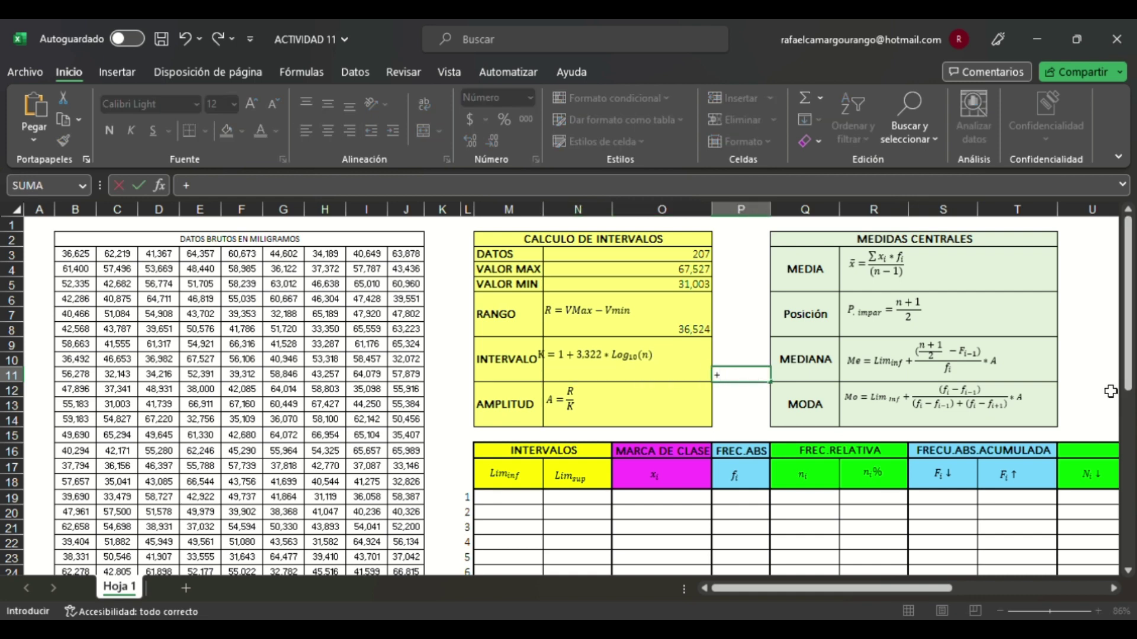
{"action": "type", "text": "1+3,322"}
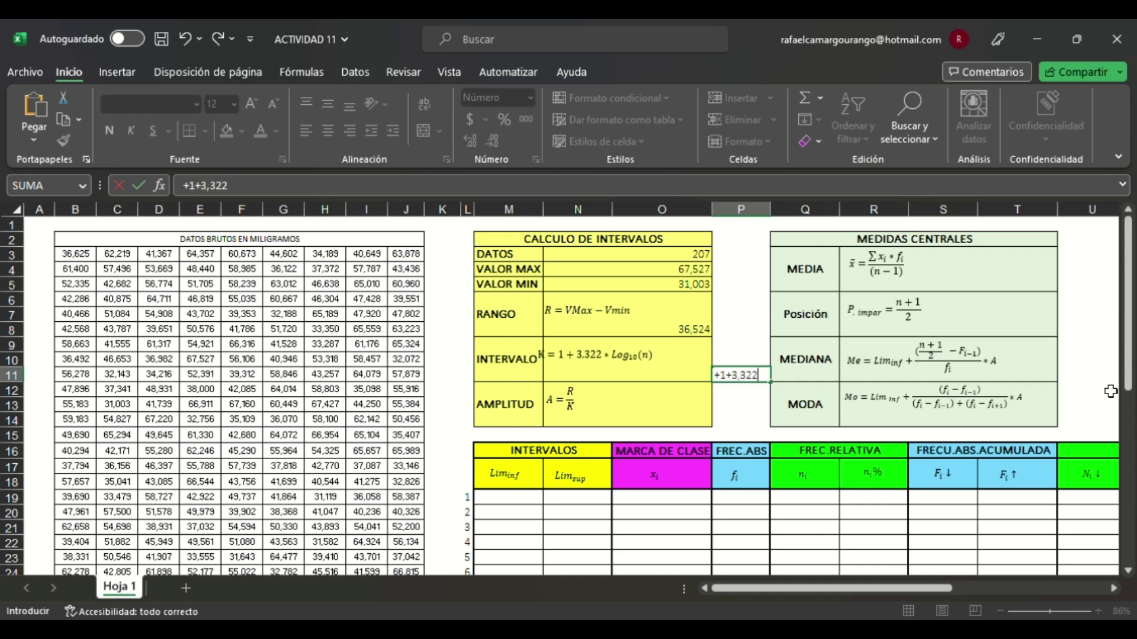
{"action": "type", "text": "*log10"}
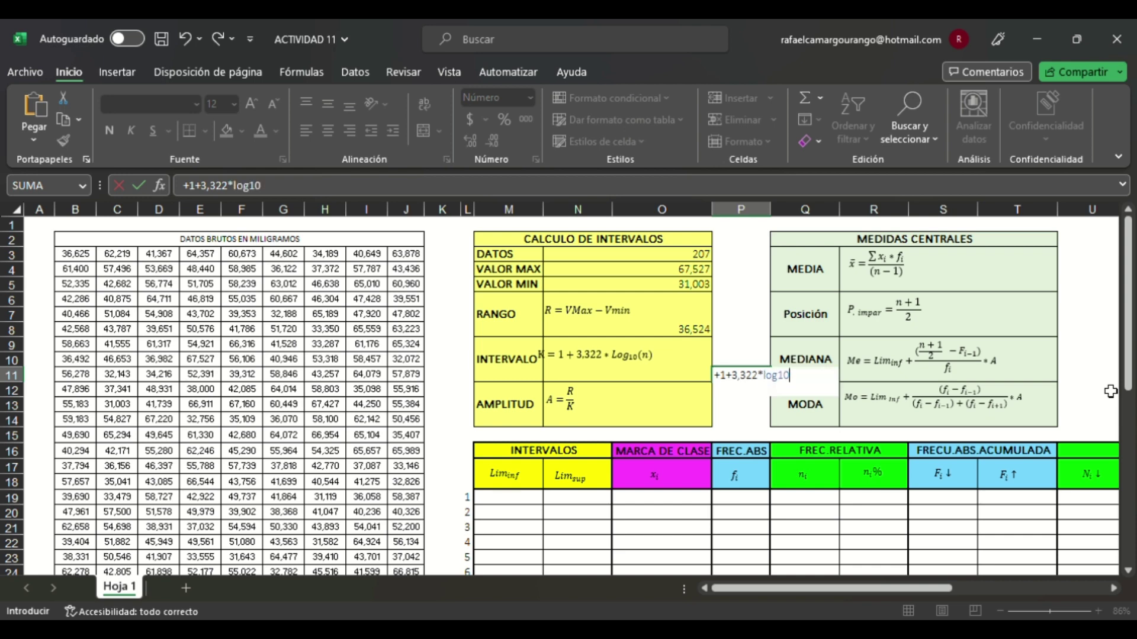
{"action": "type", "text": "("}
{"action": "left_click", "coordinate": [630, 258]}
{"action": "key", "text": "Return"}
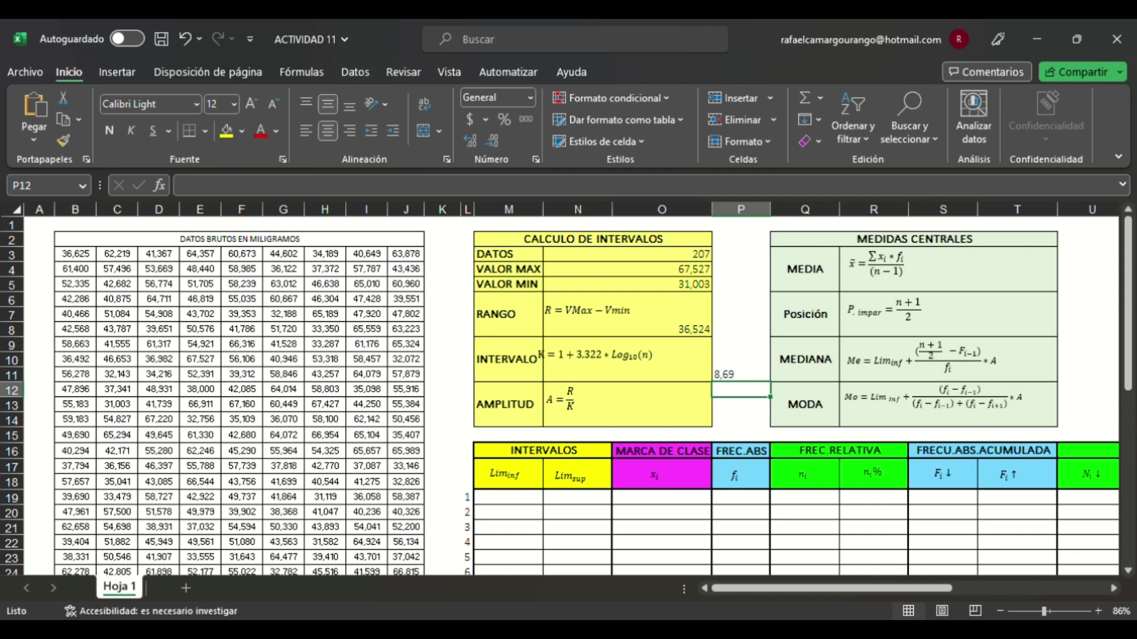
Step: Enter 9 as the whole number of intervals in N11, under the INTERVALO formula
{"action": "scroll", "coordinate": [1134, 362], "scroll_direction": "down", "scroll_amount": 1}
{"action": "scroll", "coordinate": [1134, 362], "scroll_direction": "down", "scroll_amount": 1}
{"action": "left_click", "coordinate": [684, 349]}
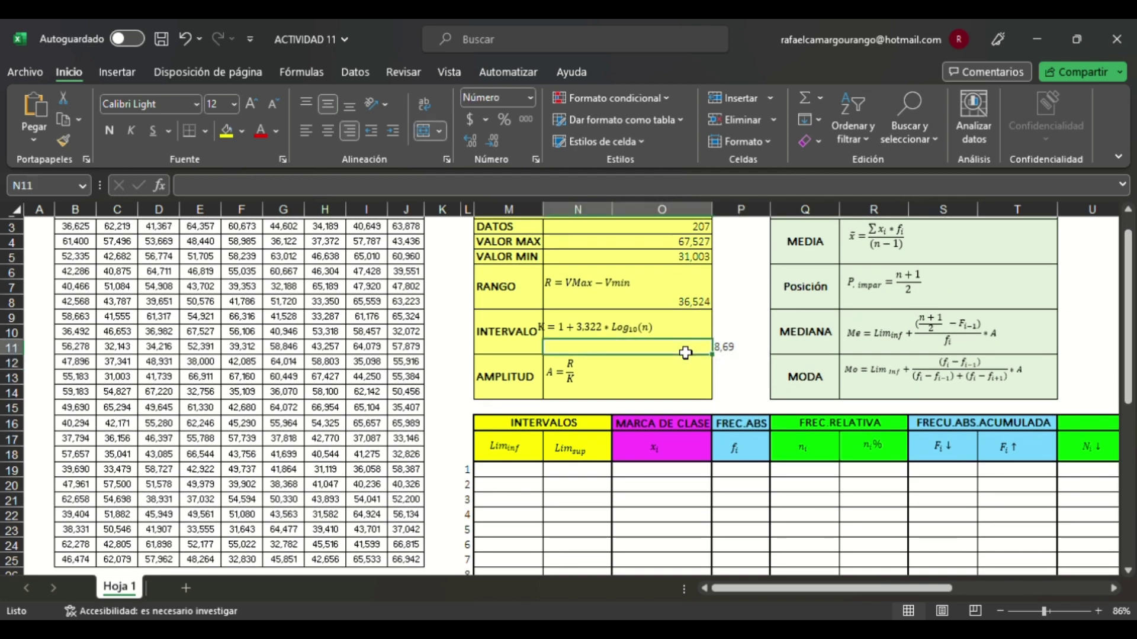
{"action": "type", "text": "9"}
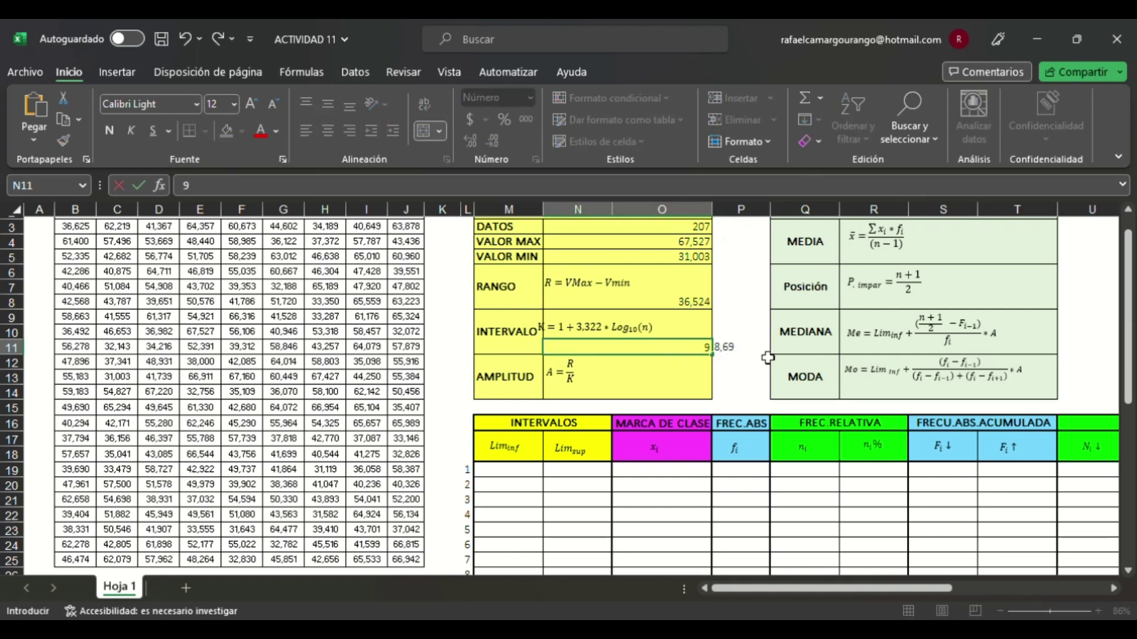
Step: Calculate the amplitude in N14, under the AMPLITUD formula, by dividing the range by the number of intervals with +N8/N11
{"action": "left_click", "coordinate": [683, 396]}
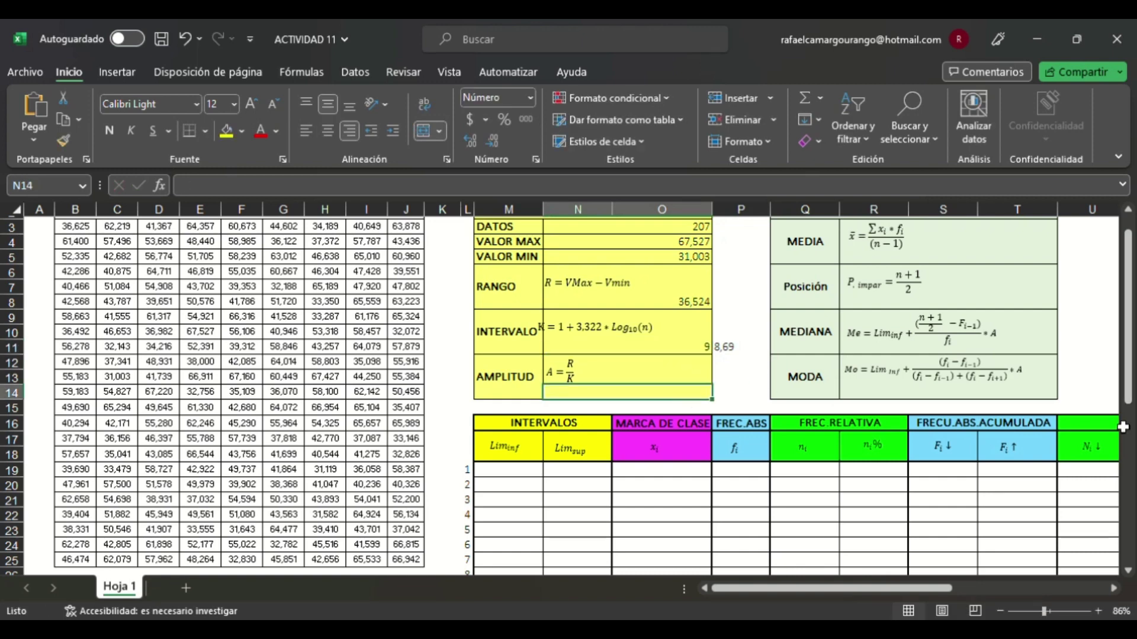
{"action": "left_click_drag", "start_coordinate": [885, 592], "coordinate": [987, 592]}
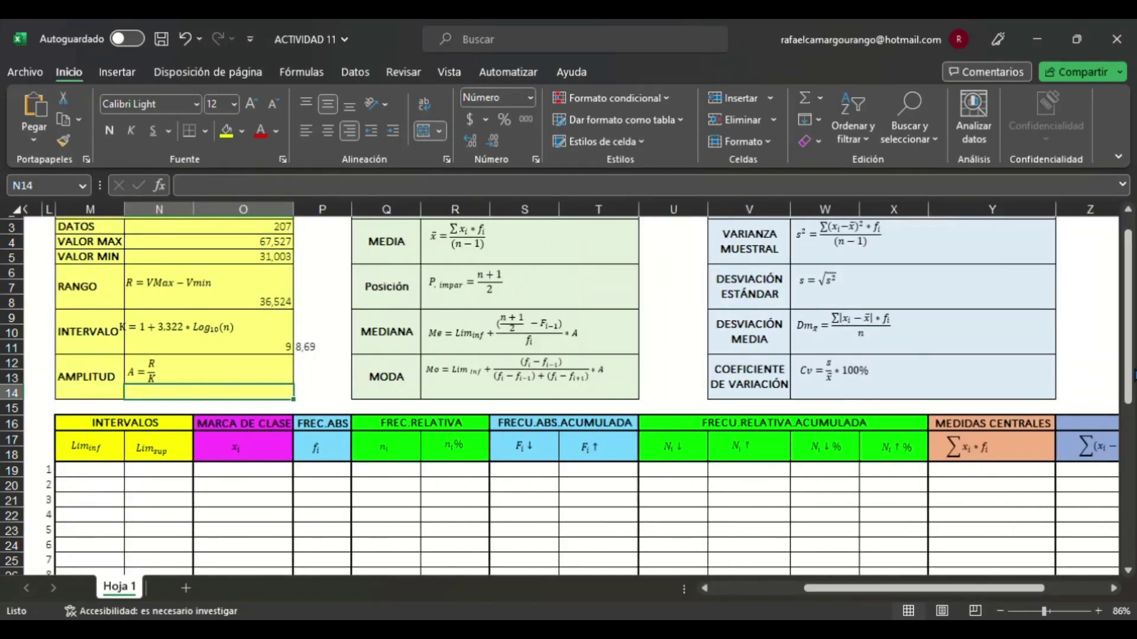
{"action": "scroll", "coordinate": [1127, 404], "scroll_direction": "down", "scroll_amount": 1}
{"action": "scroll", "coordinate": [1132, 404], "scroll_direction": "up", "scroll_amount": 2}
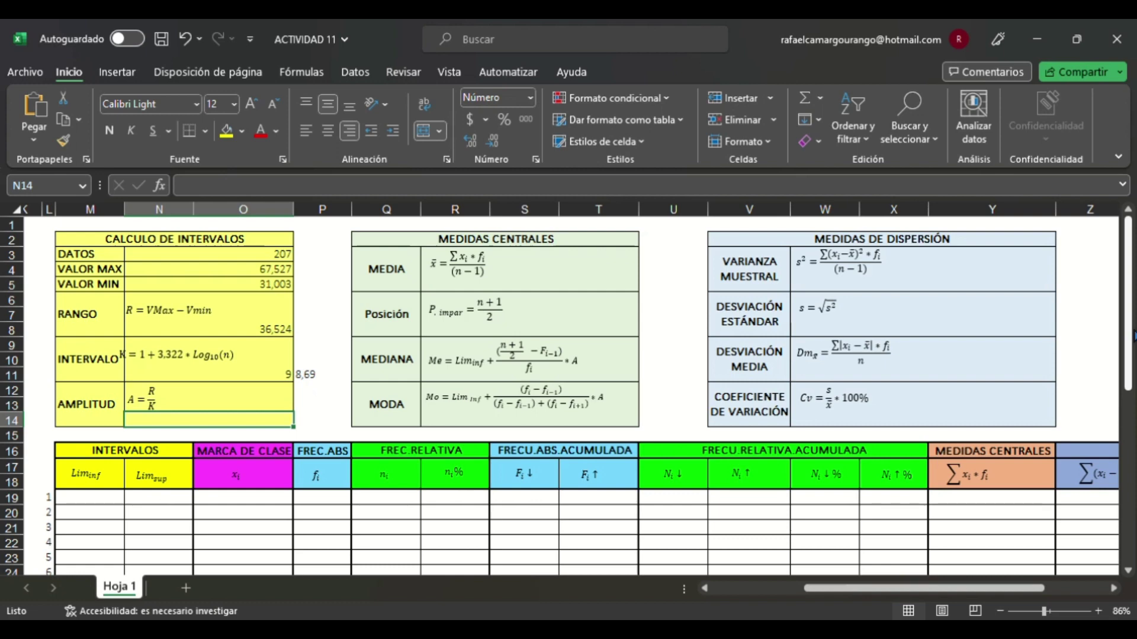
{"action": "scroll", "coordinate": [1127, 349], "scroll_direction": "down", "scroll_amount": 1}
{"action": "scroll", "coordinate": [1128, 349], "scroll_direction": "up", "scroll_amount": 1}
{"action": "scroll", "coordinate": [1125, 367], "scroll_direction": "down", "scroll_amount": 1}
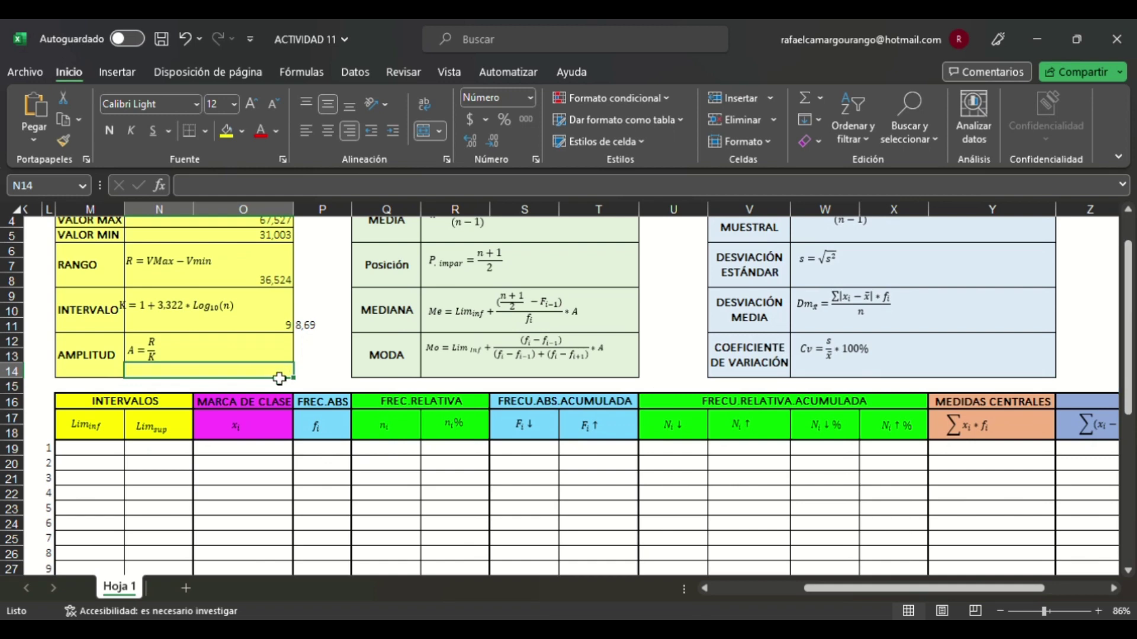
{"action": "type", "text": "+"}
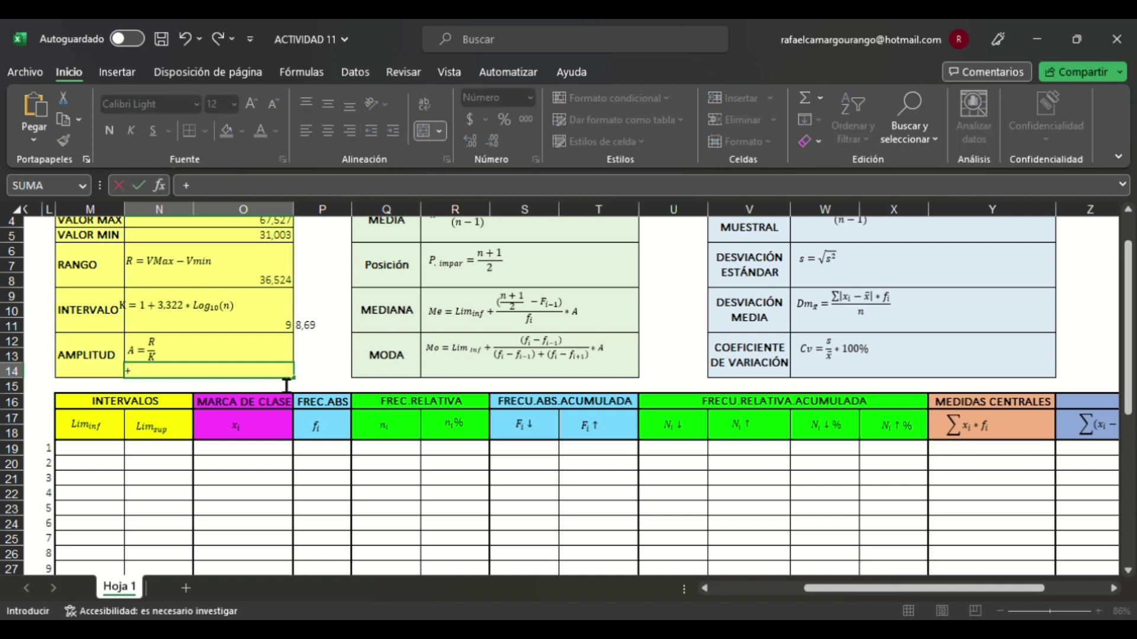
{"action": "left_click", "coordinate": [293, 287]}
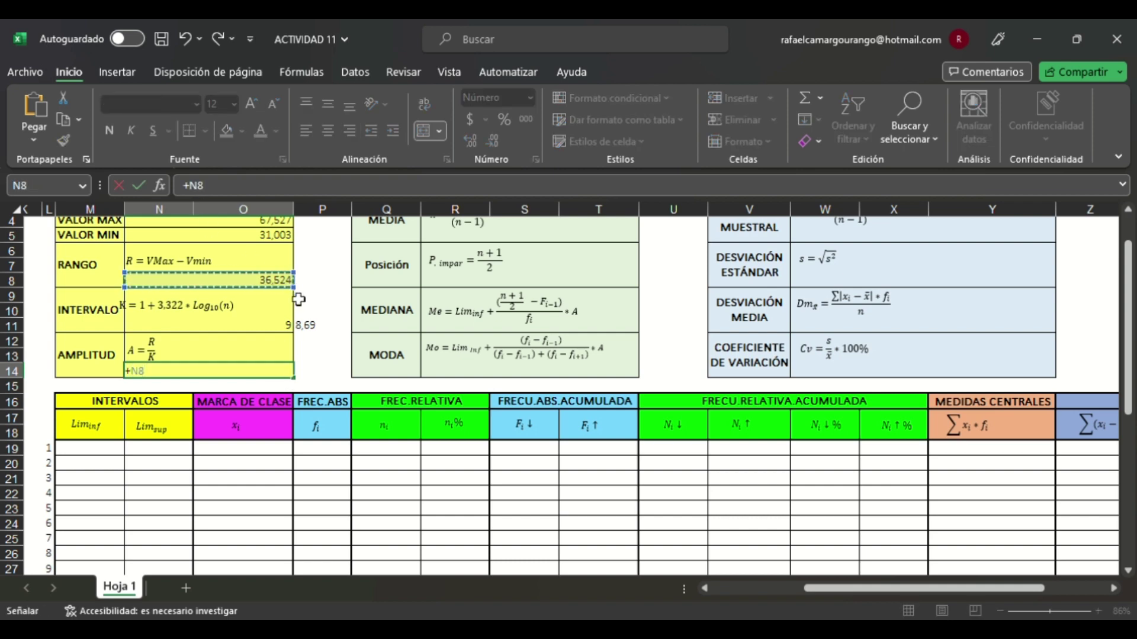
{"action": "type", "text": "/"}
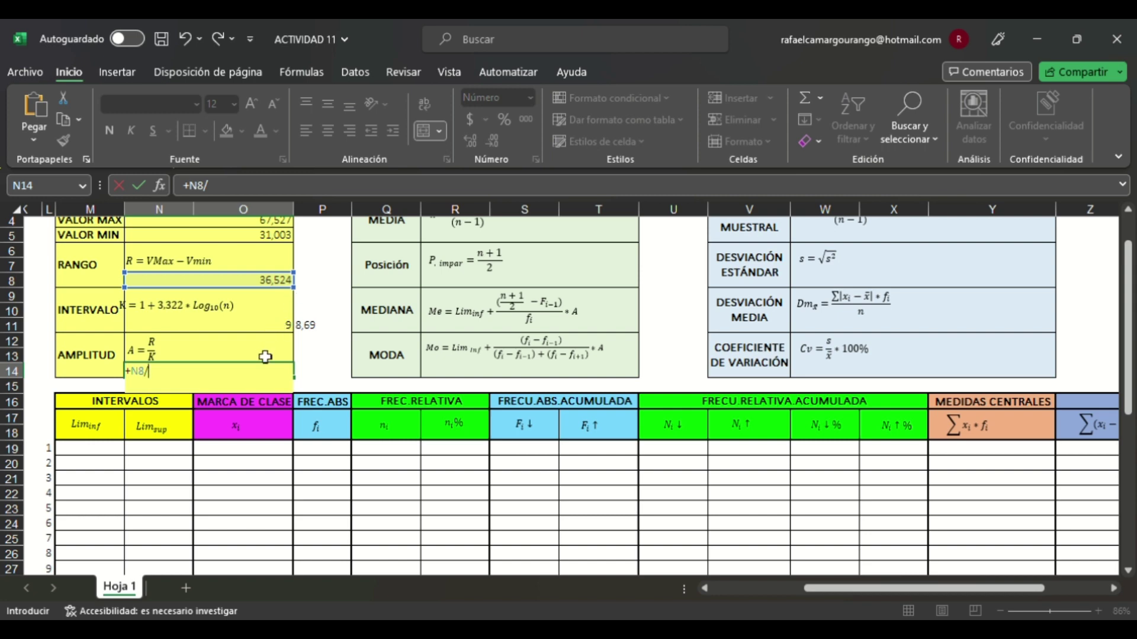
{"action": "left_click", "coordinate": [282, 327]}
{"action": "key", "text": "Return"}
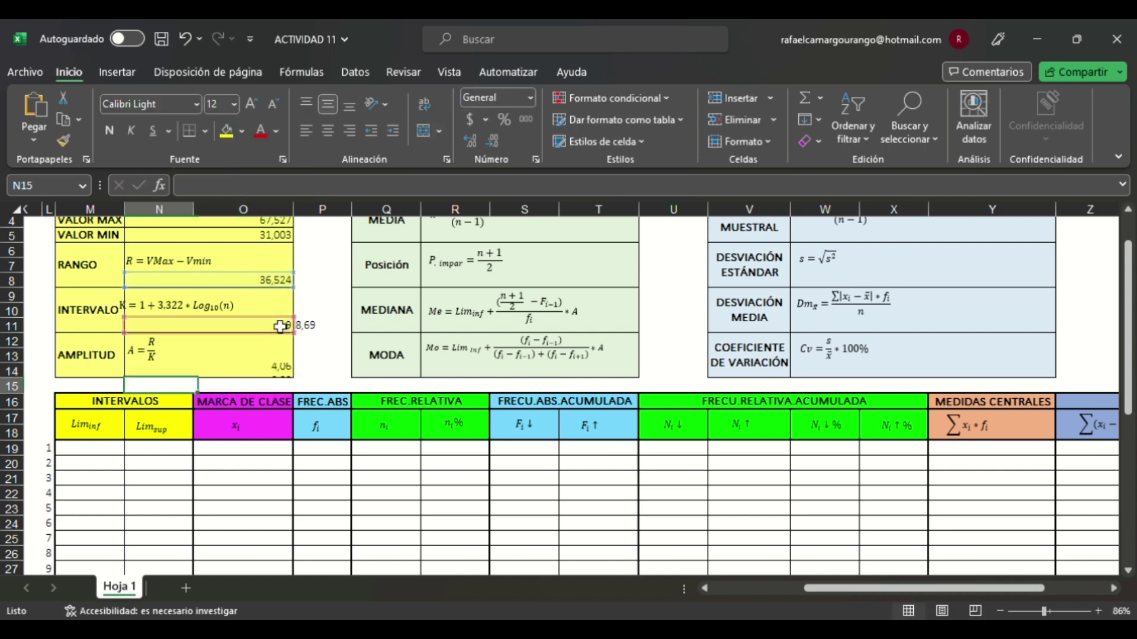
Step: Format the AMPLITUD result in N14 to show three decimal places
{"action": "left_click", "coordinate": [281, 372]}
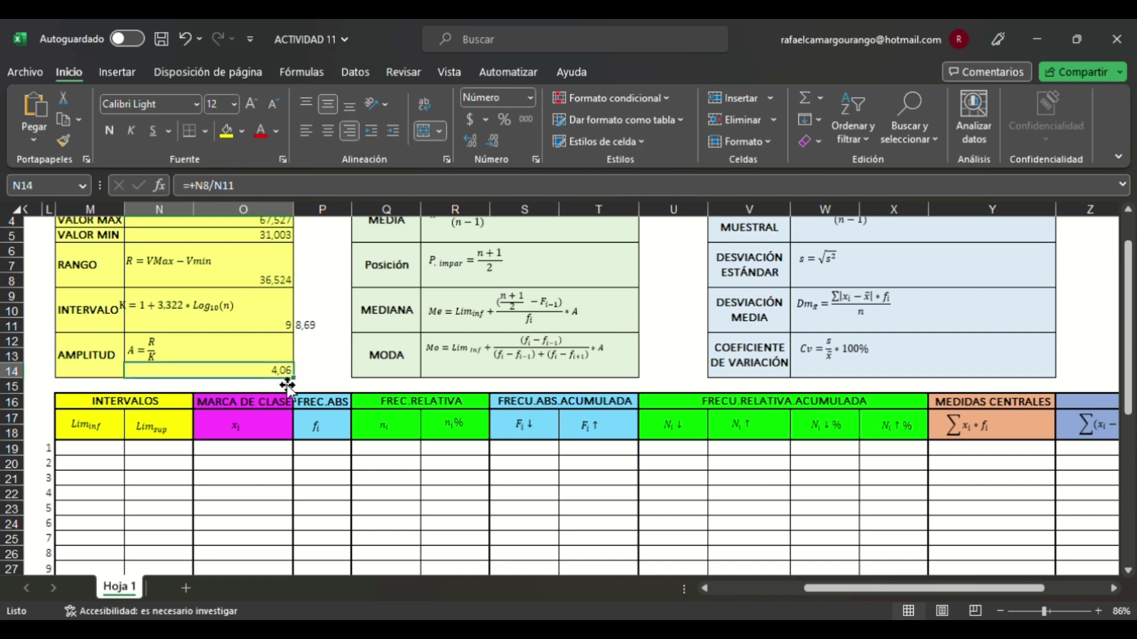
{"action": "left_click", "coordinate": [493, 143]}
{"action": "left_click", "coordinate": [469, 142]}
{"action": "left_click", "coordinate": [468, 142]}
Step: Set the first interval's lower limit in M19 equal to the VALOR MIN cell with +N5
{"action": "left_click", "coordinate": [92, 453]}
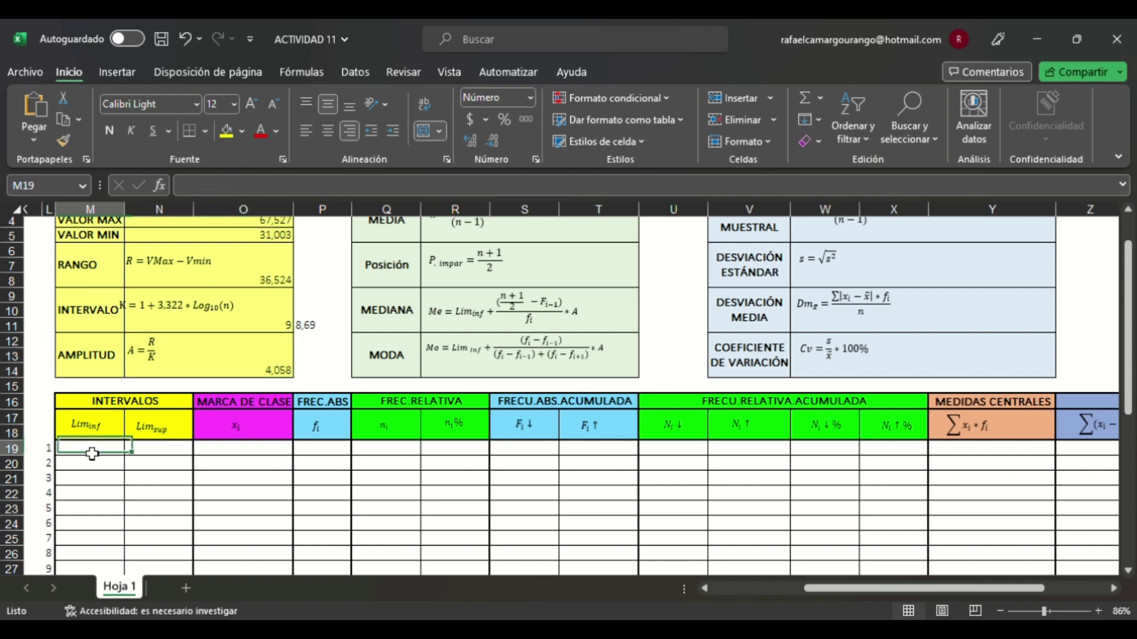
{"action": "left_click_drag", "start_coordinate": [1130, 392], "coordinate": [1131, 462]}
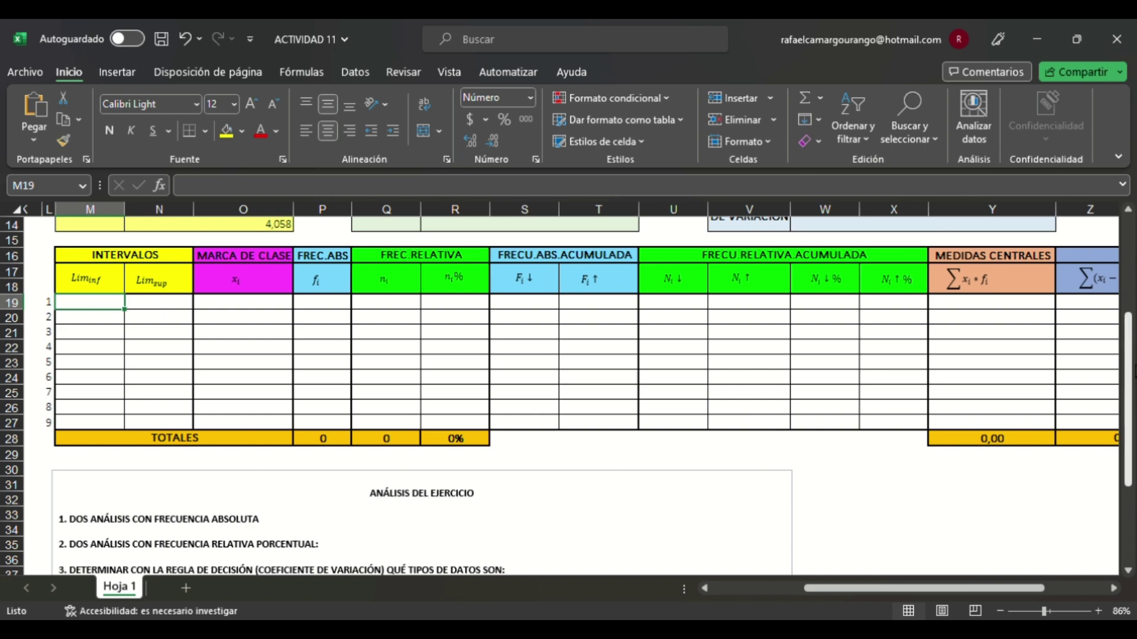
{"action": "left_click_drag", "start_coordinate": [1133, 372], "coordinate": [1134, 317]}
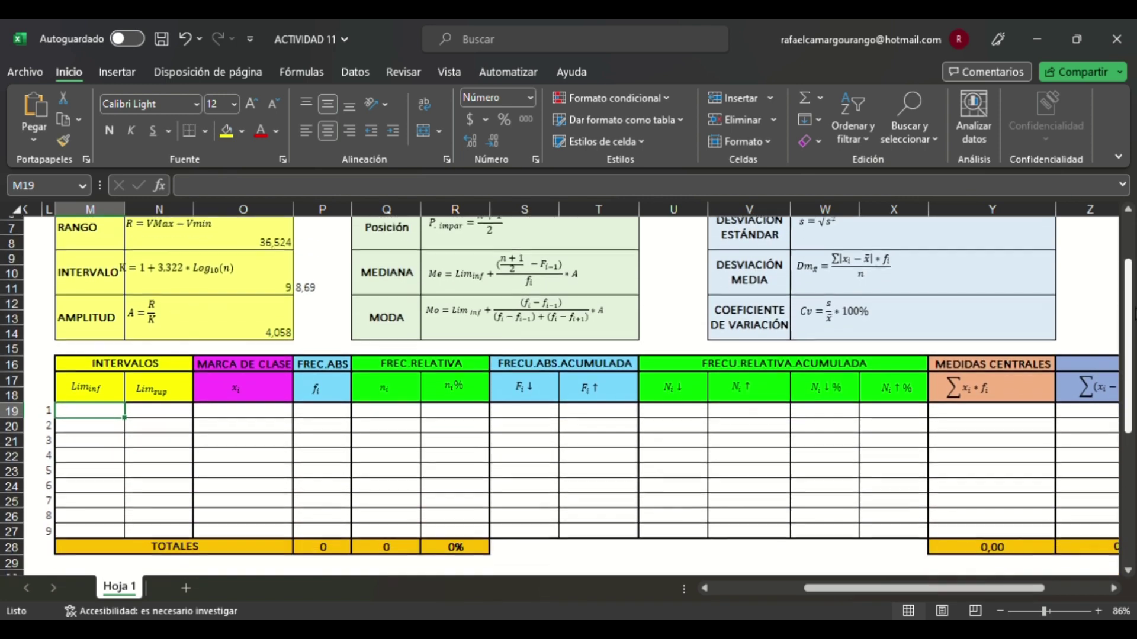
{"action": "scroll", "coordinate": [1133, 278], "scroll_direction": "up", "scroll_amount": 2}
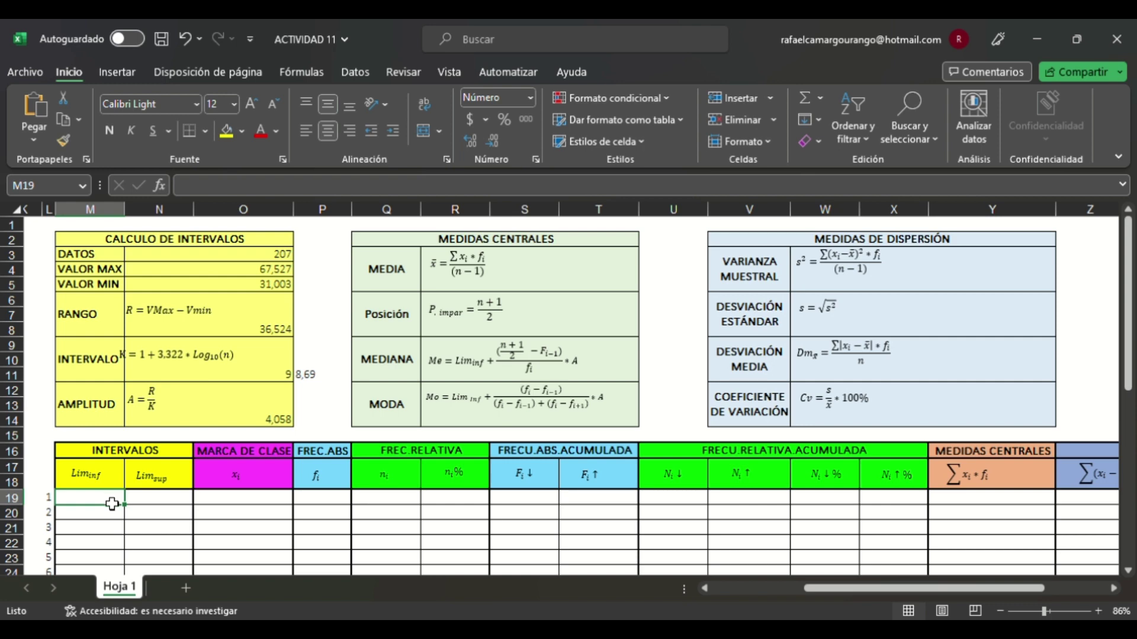
{"action": "type", "text": "+"}
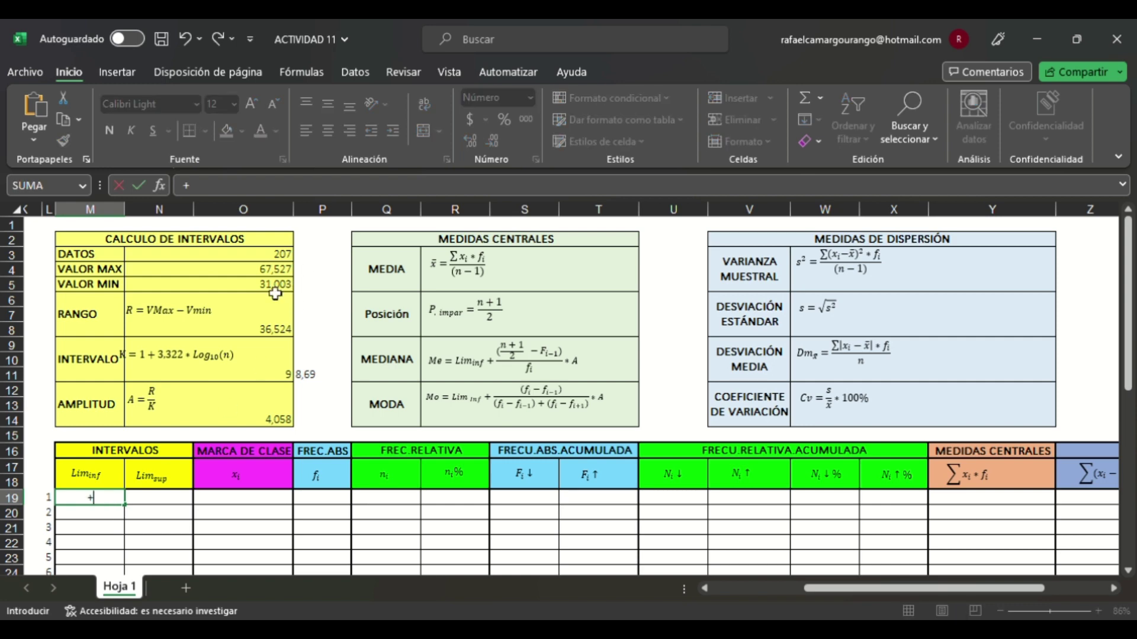
{"action": "left_click", "coordinate": [277, 286]}
{"action": "key", "text": "Return"}
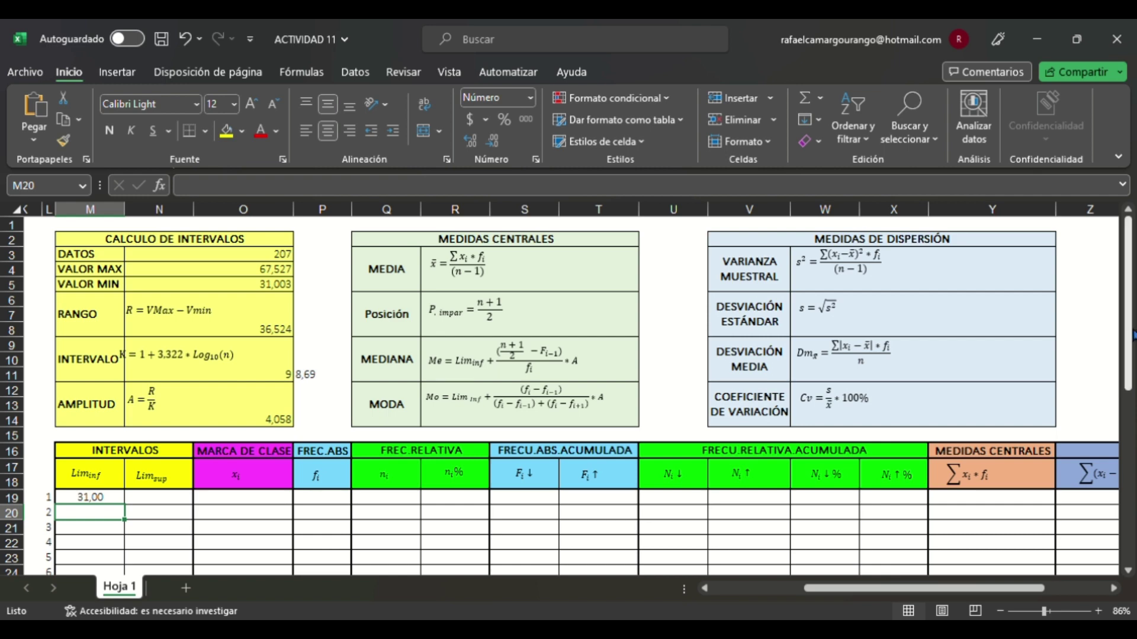
Step: Calculate the first interval's upper limit in N19 by adding the amplitude to its lower limit with +M19+N14
{"action": "scroll", "coordinate": [170, 404], "scroll_direction": "down", "scroll_amount": 3}
{"action": "left_click", "coordinate": [170, 393]}
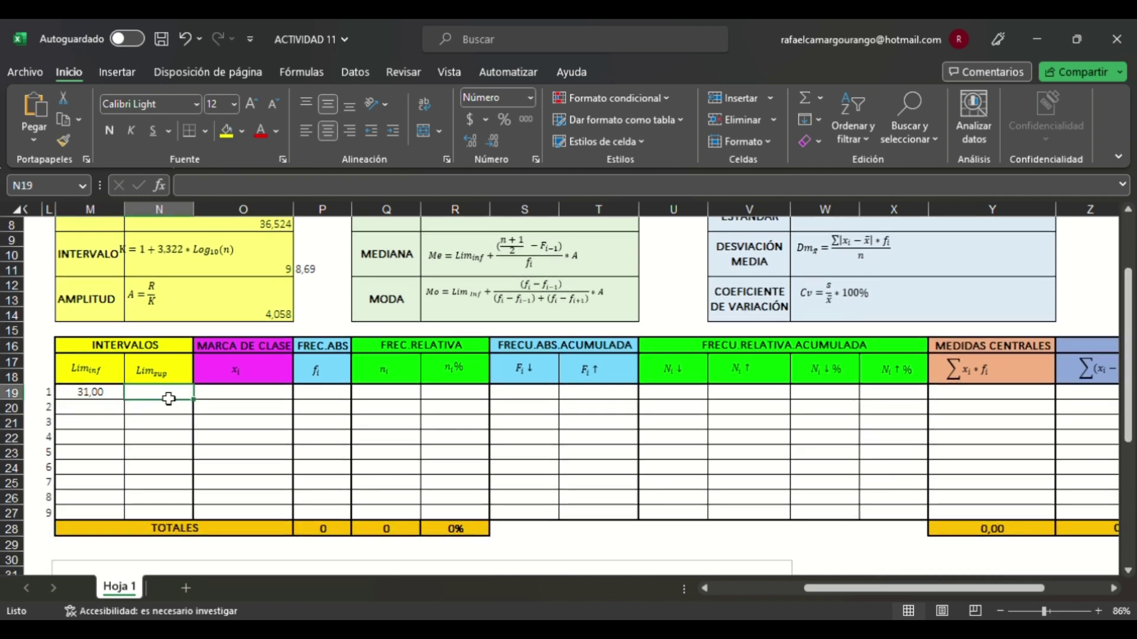
{"action": "type", "text": "+"}
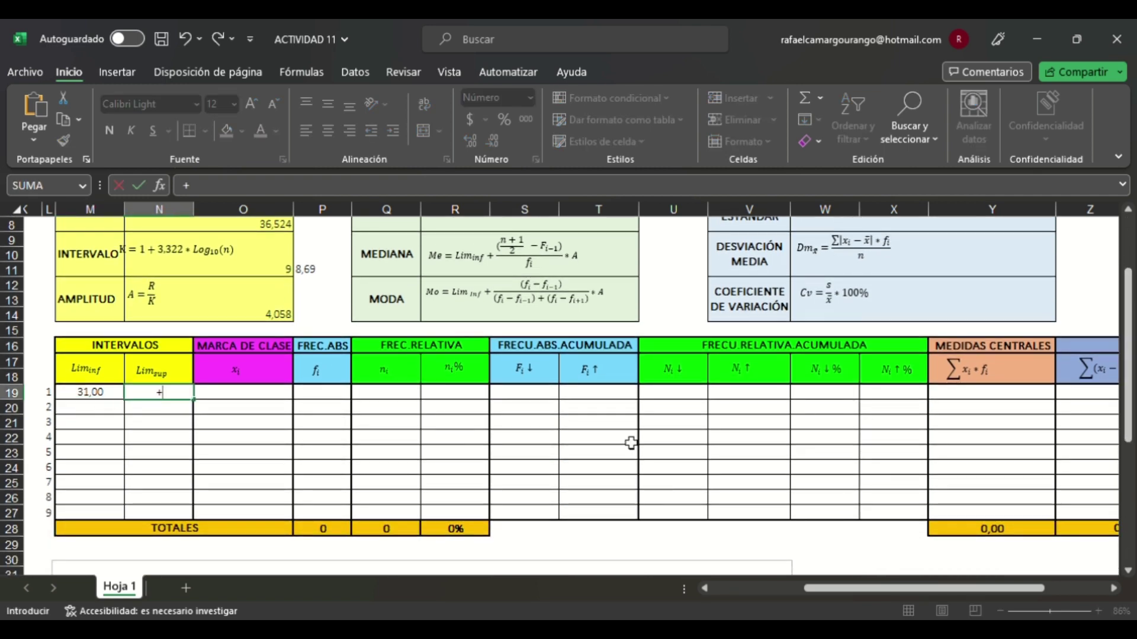
{"action": "left_click", "coordinate": [115, 396]}
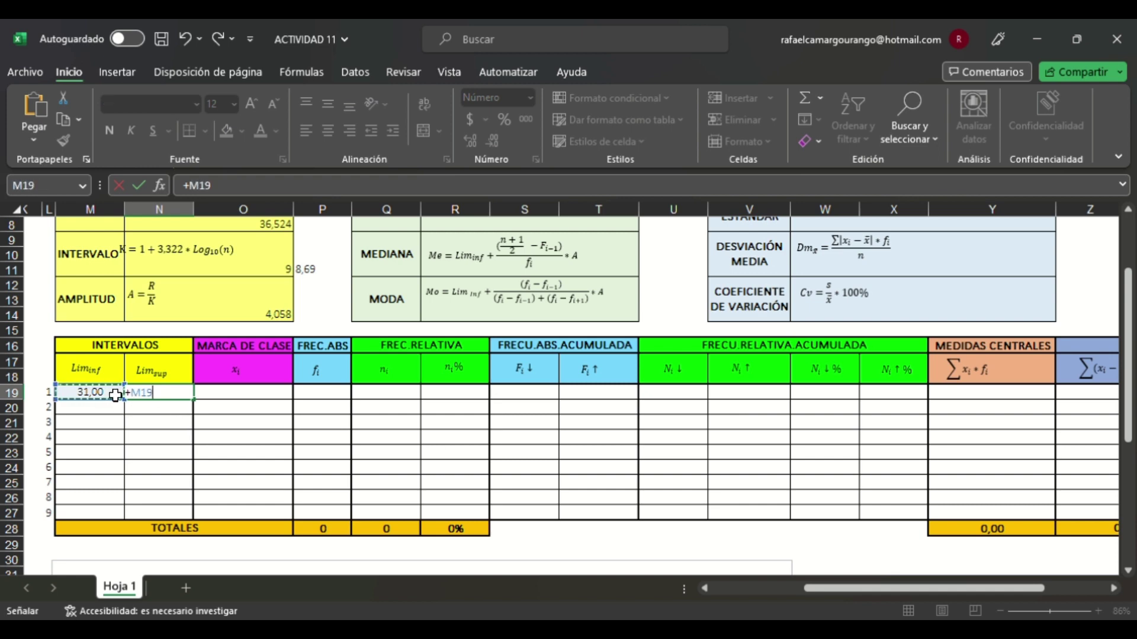
{"action": "type", "text": "+"}
{"action": "left_click", "coordinate": [270, 320]}
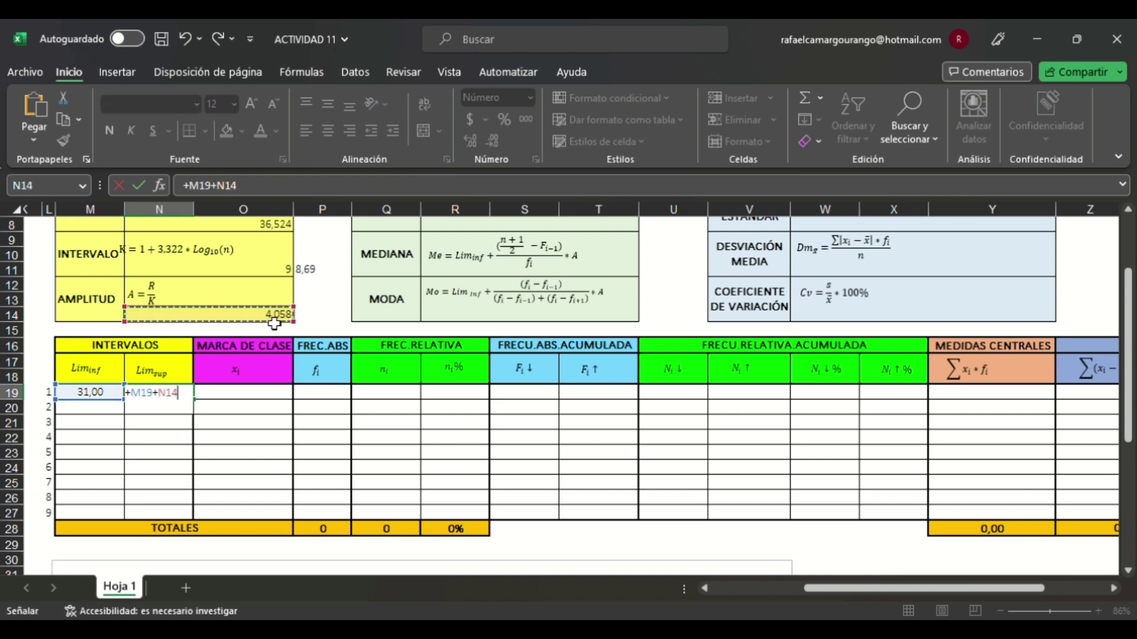
{"action": "key", "text": "Return"}
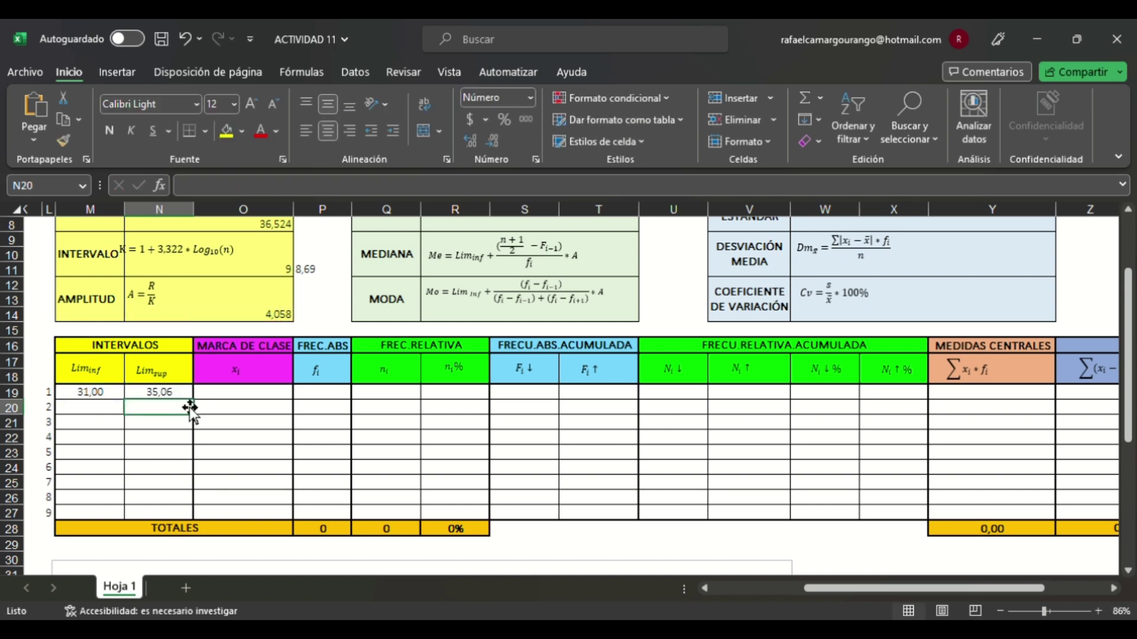
Step: Fill the upper limit formula from N19 down through the ninth interval in N27
{"action": "left_click", "coordinate": [193, 393]}
{"action": "double_click", "coordinate": [194, 400]}
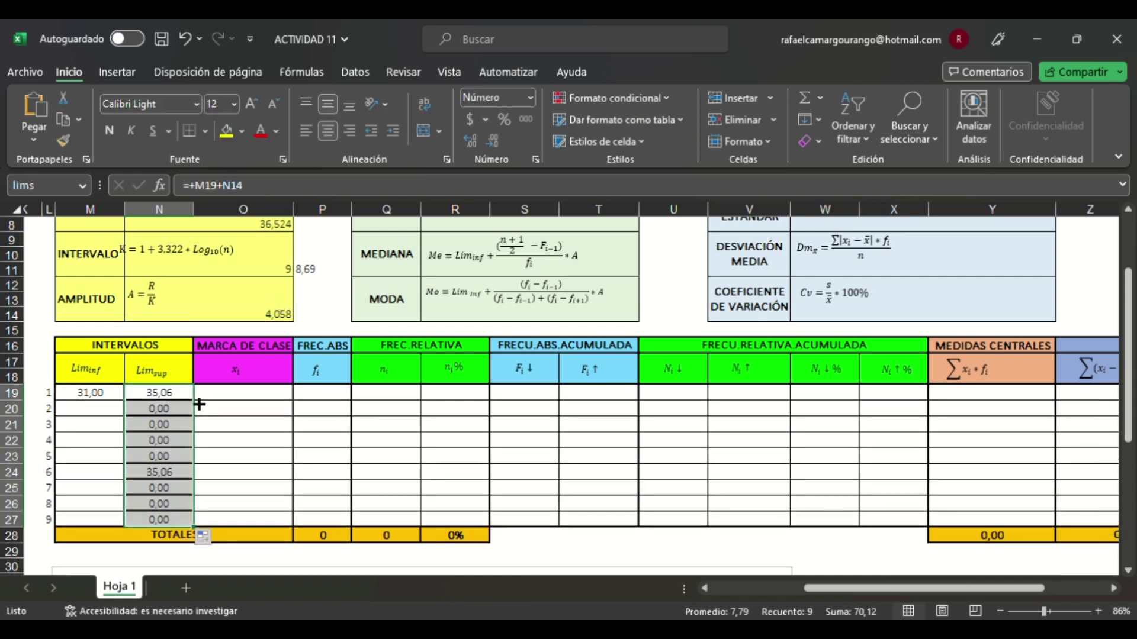
{"action": "left_click", "coordinate": [108, 410]}
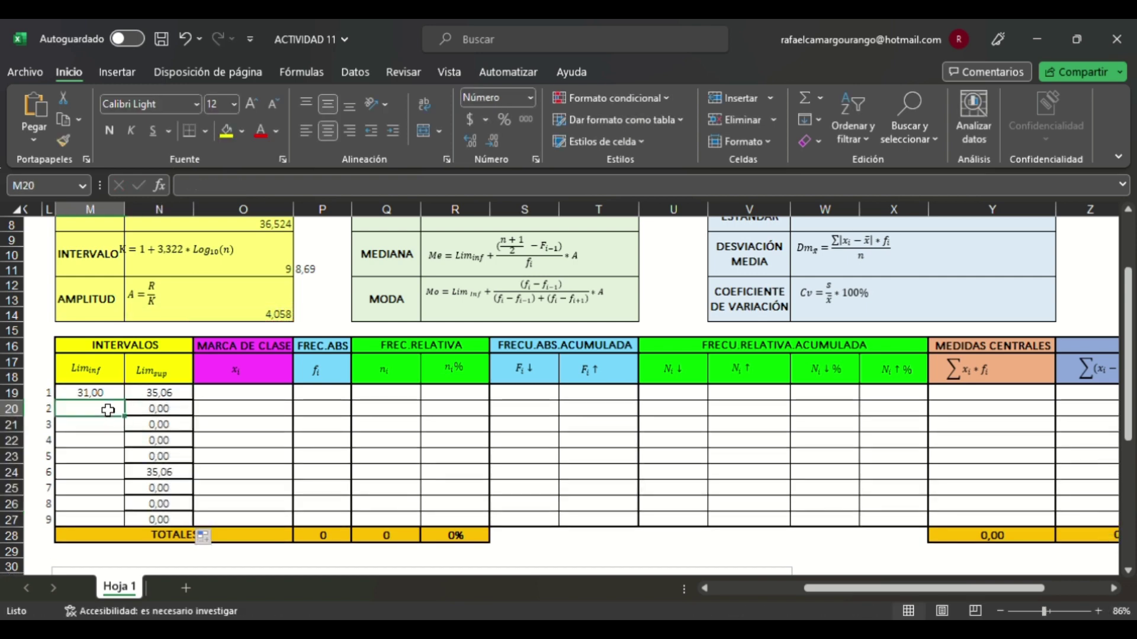
Step: Make the amplitude reference absolute in the N19 upper limit formula, so it reads =+M19+$N$14
{"action": "left_click", "coordinate": [159, 394]}
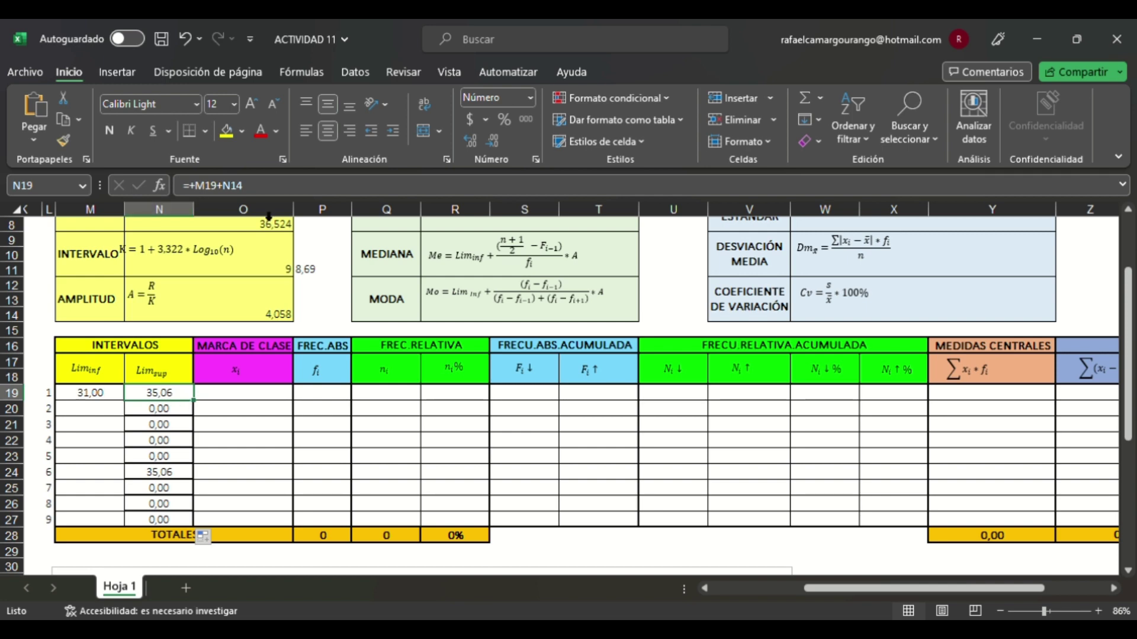
{"action": "left_click", "coordinate": [296, 198]}
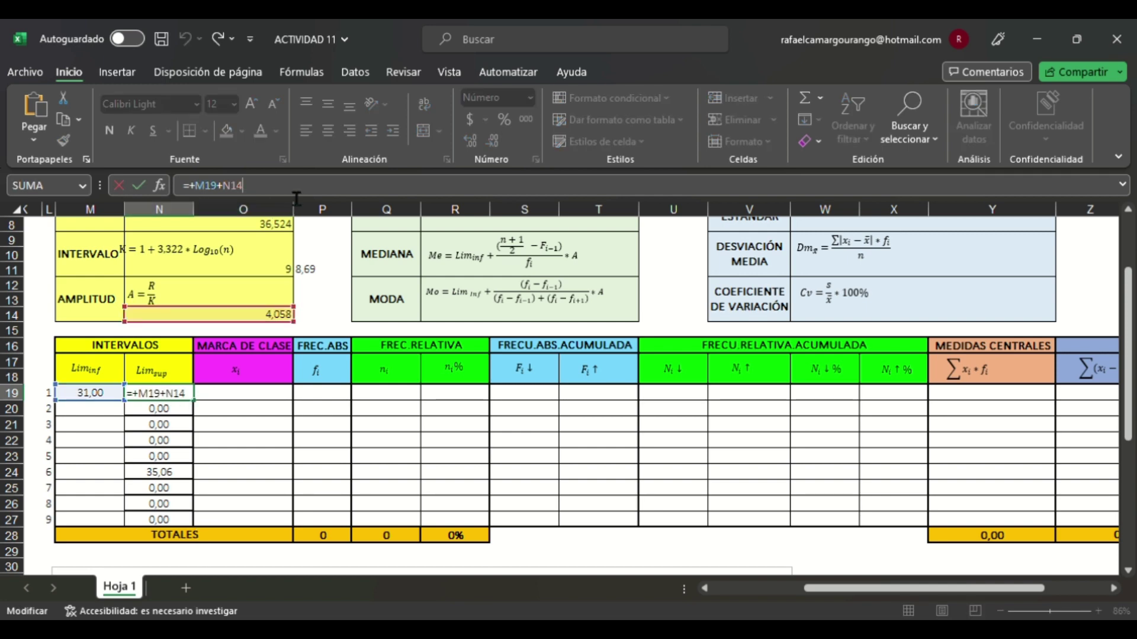
{"action": "key", "text": "F4"}
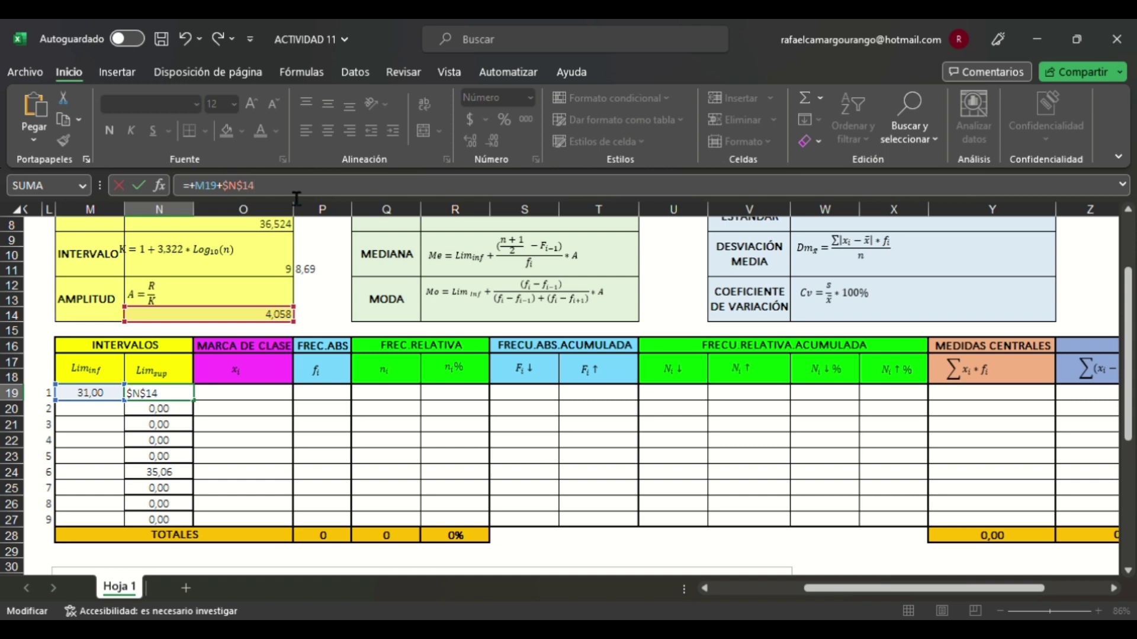
{"action": "key", "text": "Return"}
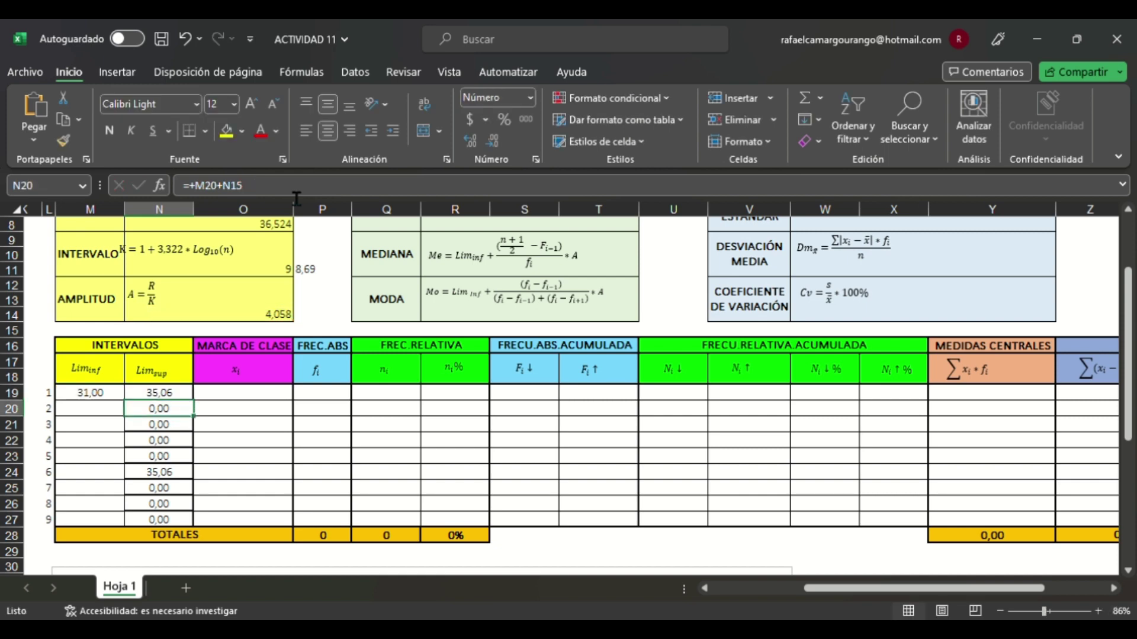
Step: Fill the upper limit formula with the absolute amplitude reference from N19 down through N27
{"action": "left_click", "coordinate": [182, 393]}
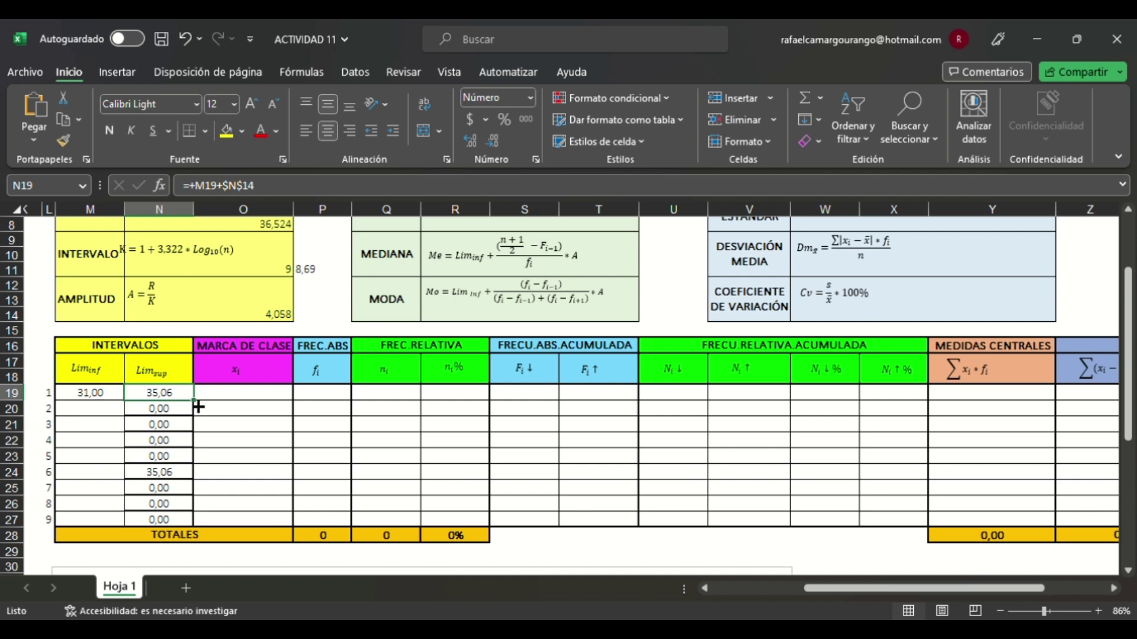
{"action": "double_click", "coordinate": [197, 406]}
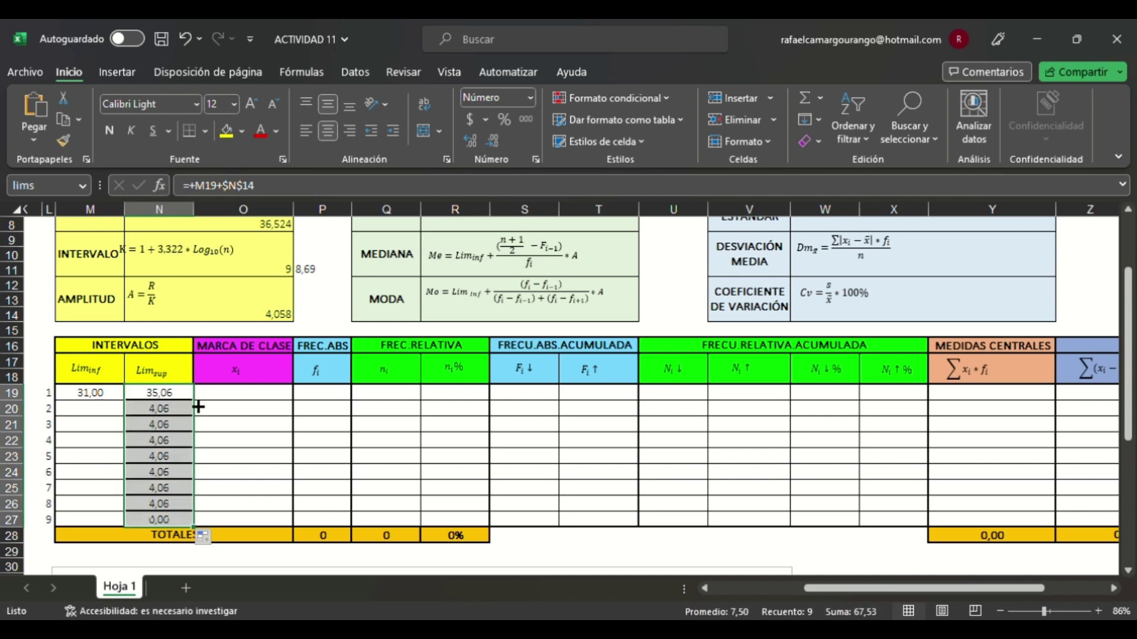
{"action": "key", "text": "Down"}
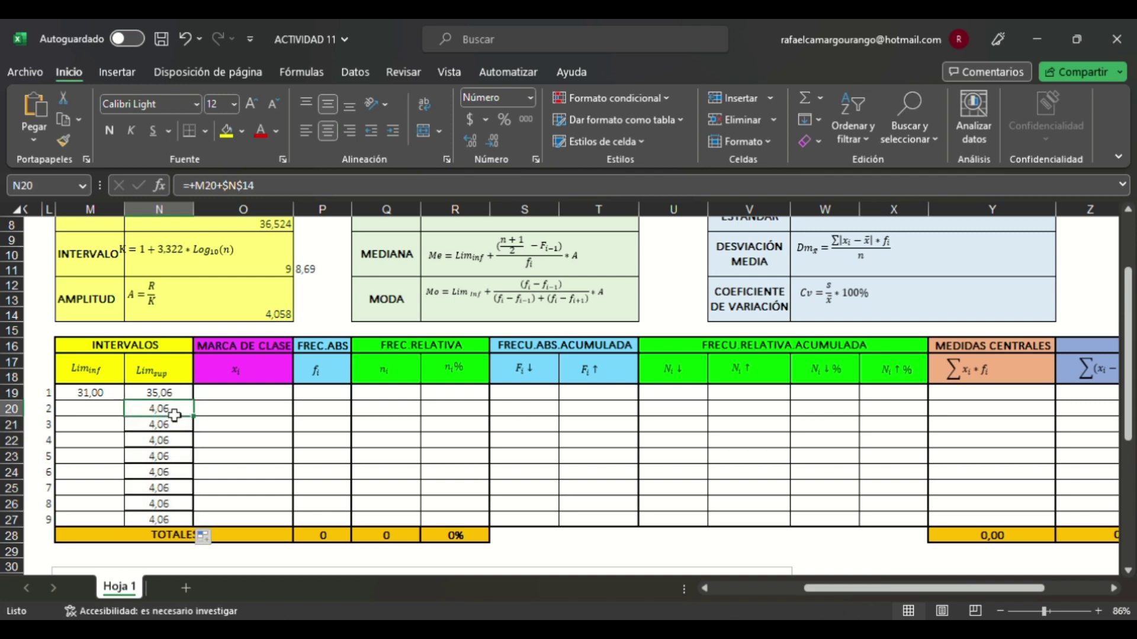
Step: Set the second interval's lower limit in M20 equal to the first interval's upper limit with +N19
{"action": "left_click", "coordinate": [112, 415]}
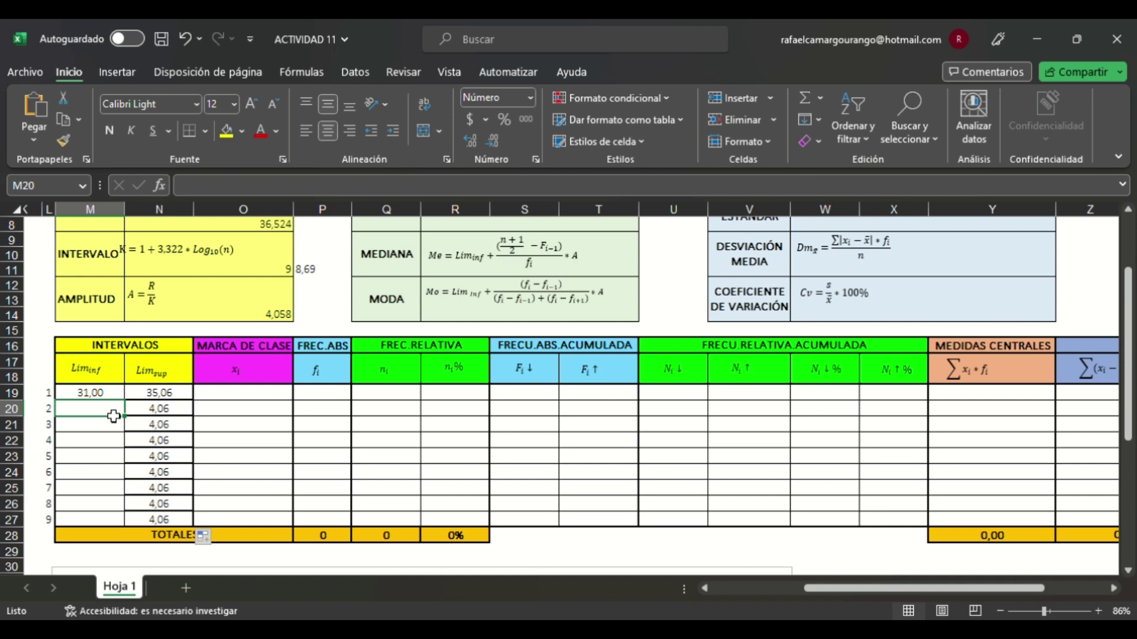
{"action": "type", "text": "+"}
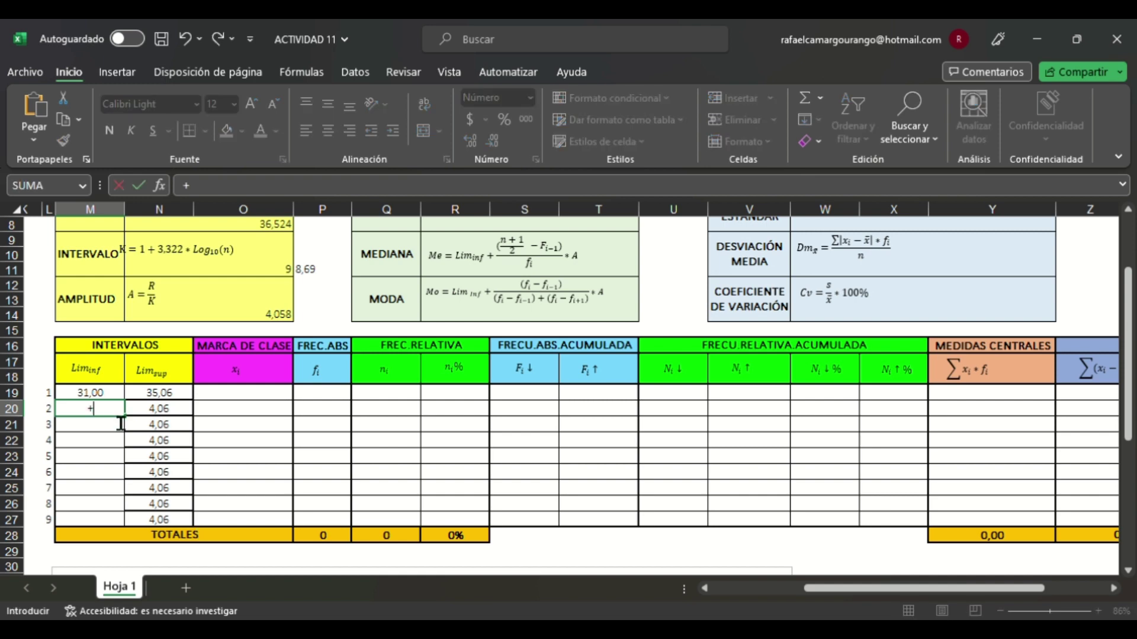
{"action": "left_click", "coordinate": [187, 395]}
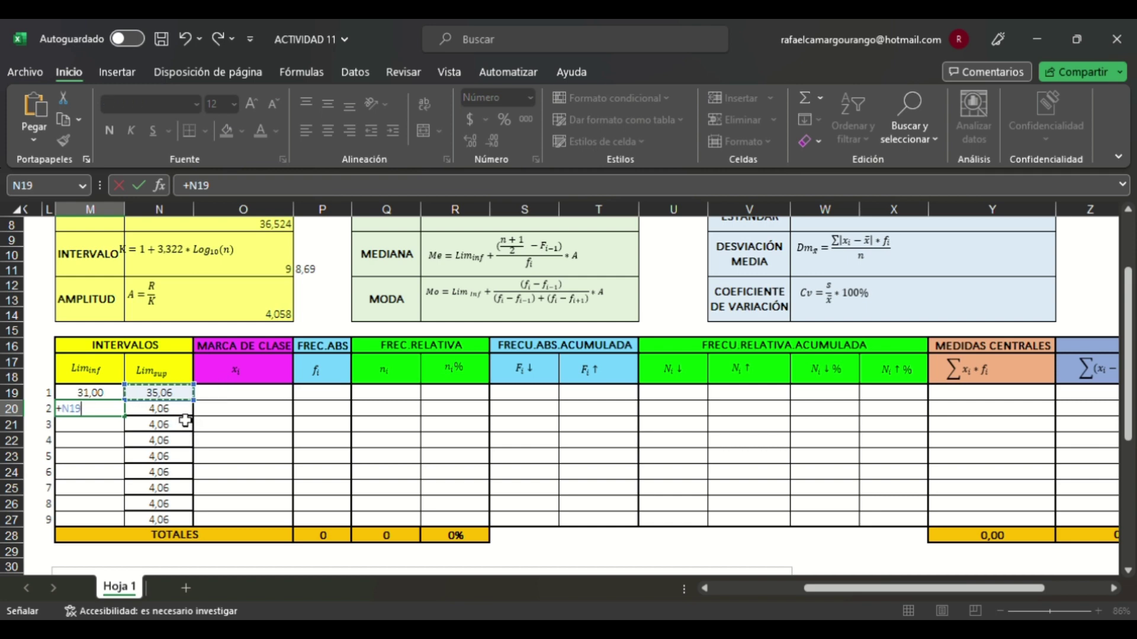
{"action": "key", "text": "Return"}
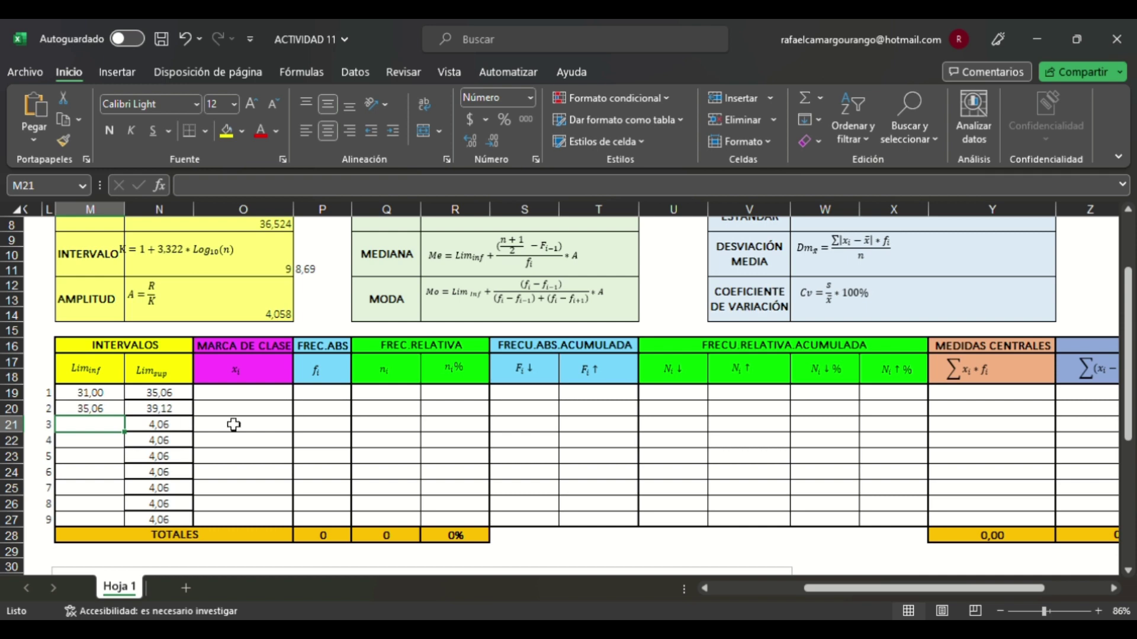
Step: Fill the lower limit formula from M20 down through the ninth interval in M27
{"action": "left_click", "coordinate": [114, 408]}
{"action": "double_click", "coordinate": [126, 418]}
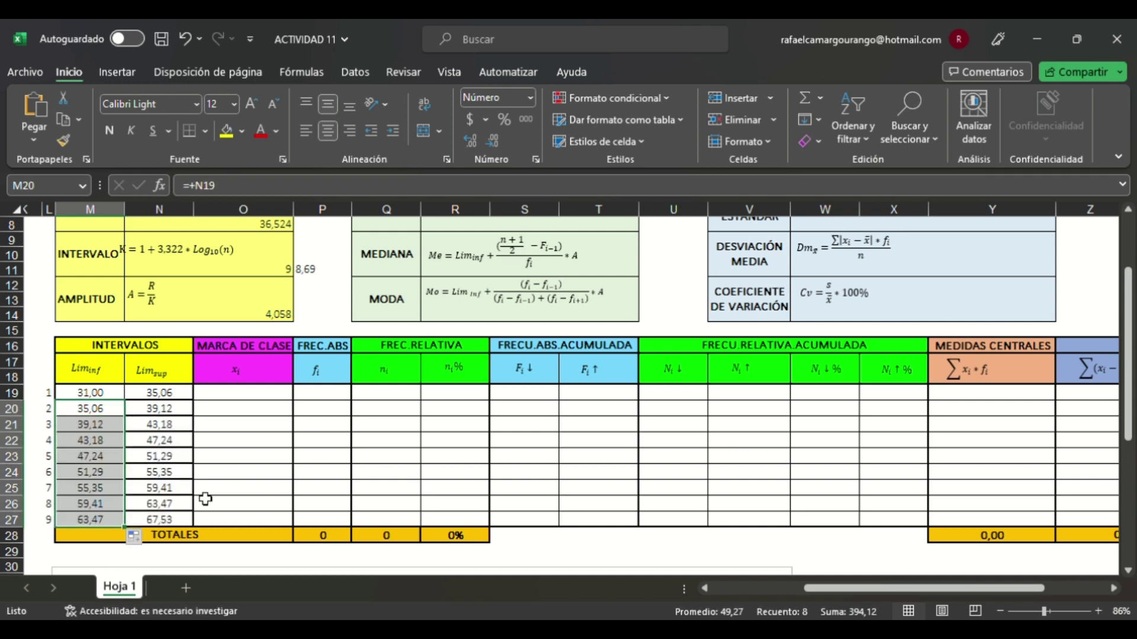
{"action": "left_click", "coordinate": [178, 492]}
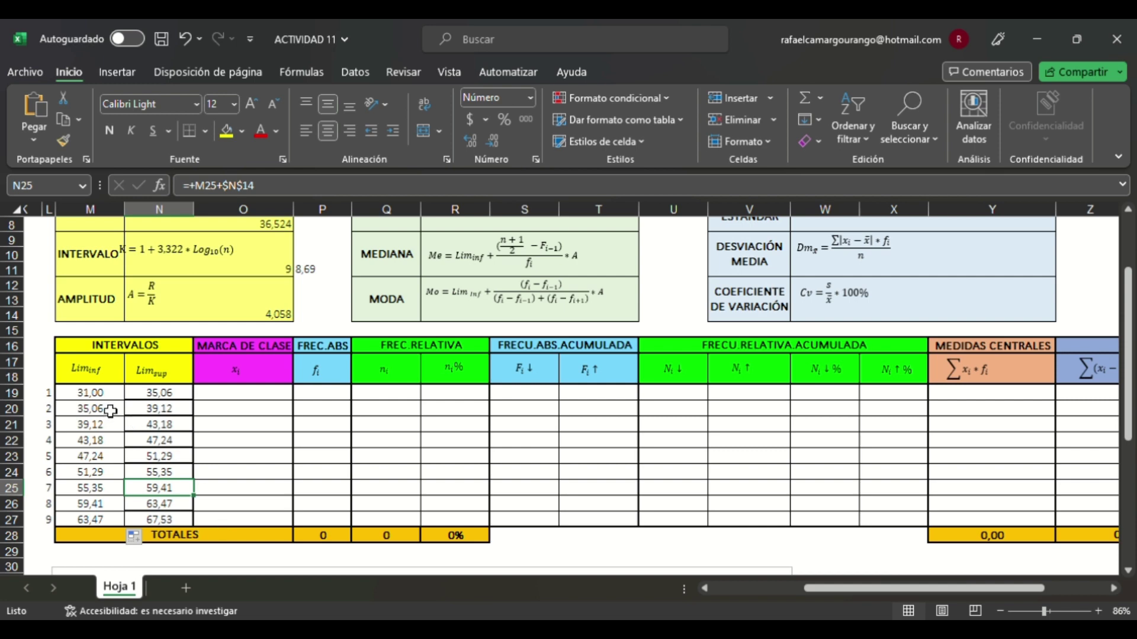
Step: Format the lower and upper limits in M19:N27 to show three decimal places, like the VALOR MIN cell
{"action": "scroll", "coordinate": [256, 371], "scroll_direction": "up", "scroll_amount": 3}
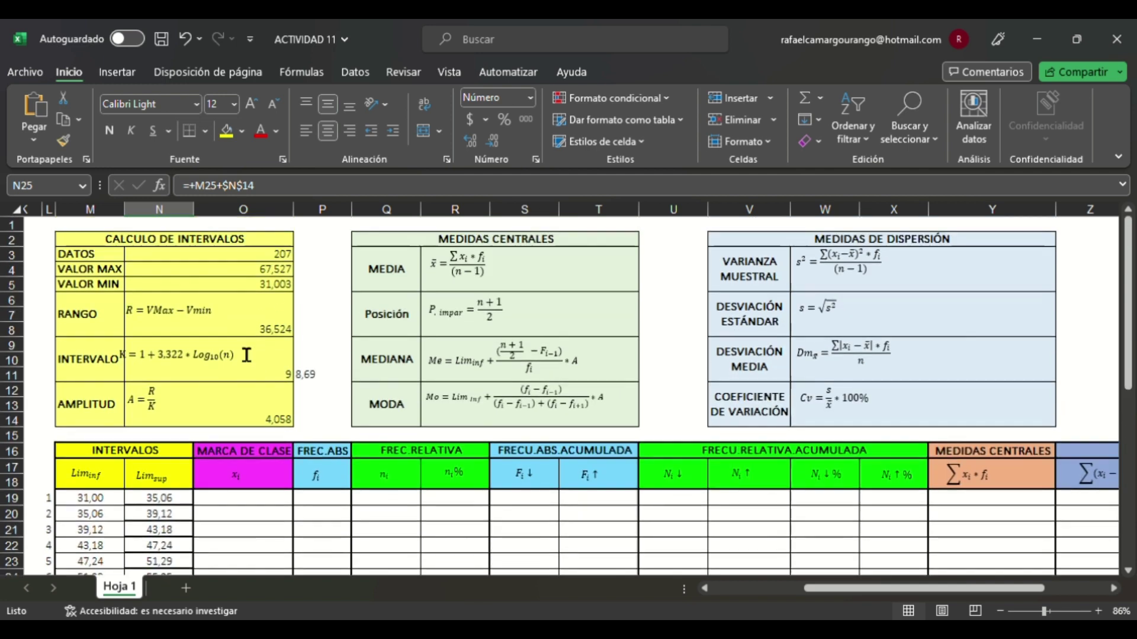
{"action": "left_click", "coordinate": [278, 290]}
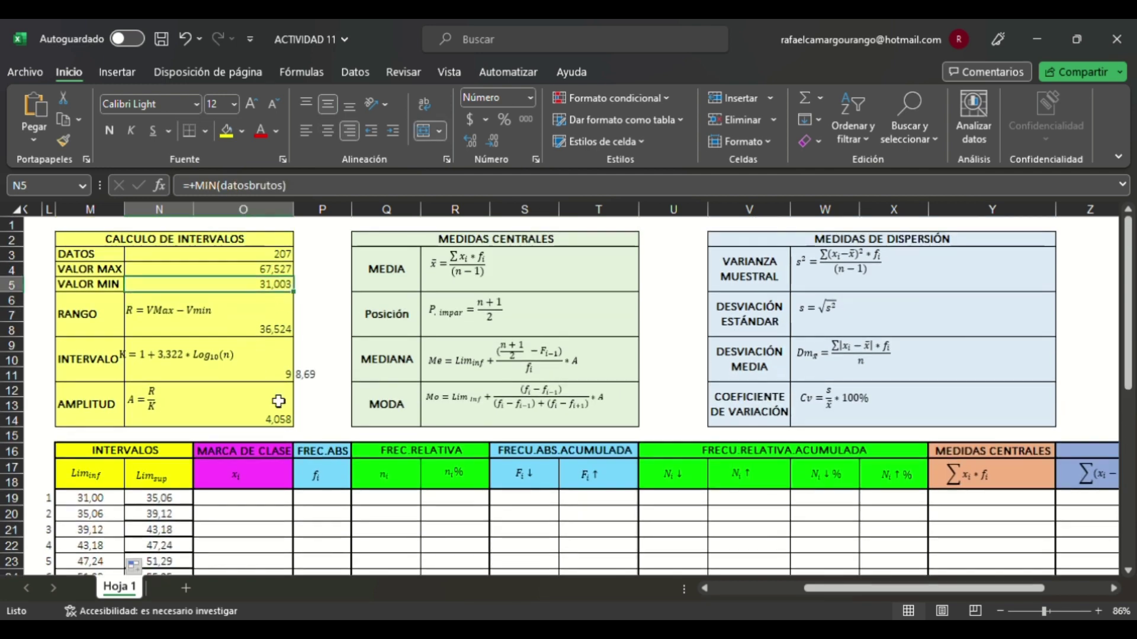
{"action": "left_click_drag", "start_coordinate": [111, 505], "coordinate": [160, 560]}
{"action": "scroll", "coordinate": [178, 568], "scroll_direction": "down", "scroll_amount": 1}
{"action": "left_click_drag", "start_coordinate": [191, 613], "coordinate": [160, 535]}
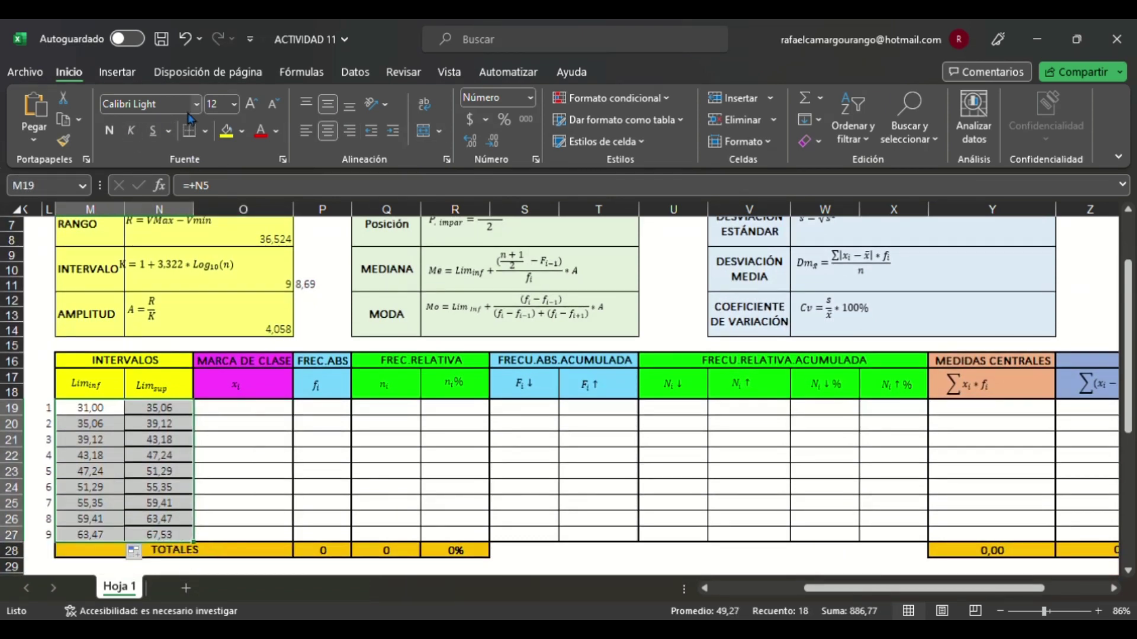
{"action": "left_click", "coordinate": [490, 146]}
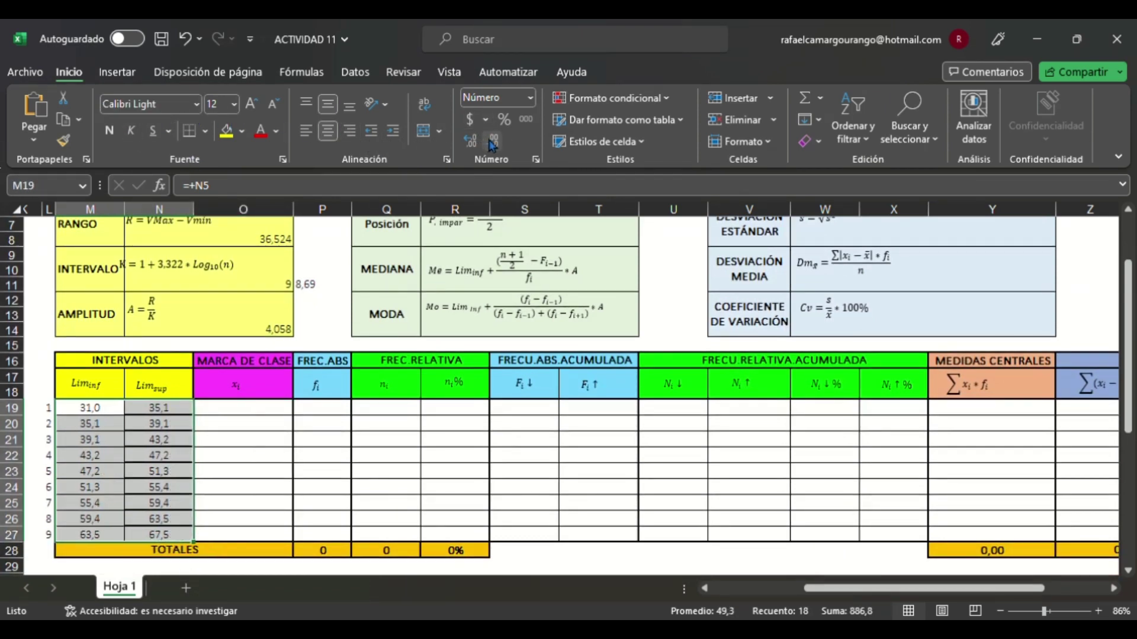
{"action": "left_click", "coordinate": [471, 142]}
{"action": "left_click", "coordinate": [471, 142]}
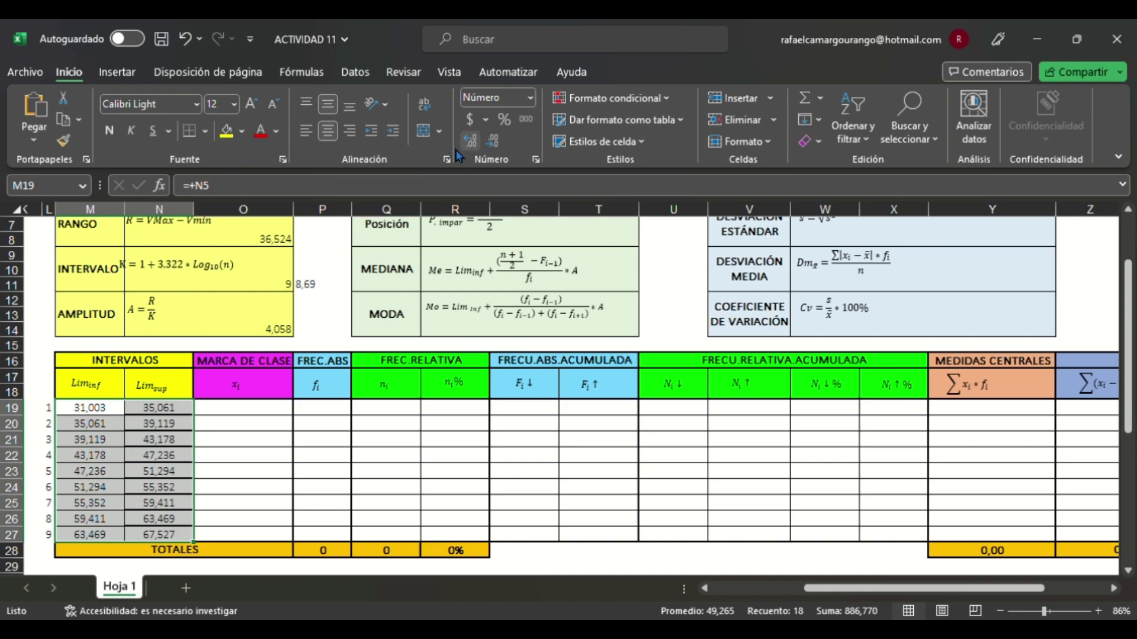
Step: Compare the first lower limit in M19 with VALOR MIN and the last upper limit in N27 with VALOR MAX
{"action": "left_click", "coordinate": [172, 408]}
{"action": "scroll", "coordinate": [311, 289], "scroll_direction": "up", "scroll_amount": 2}
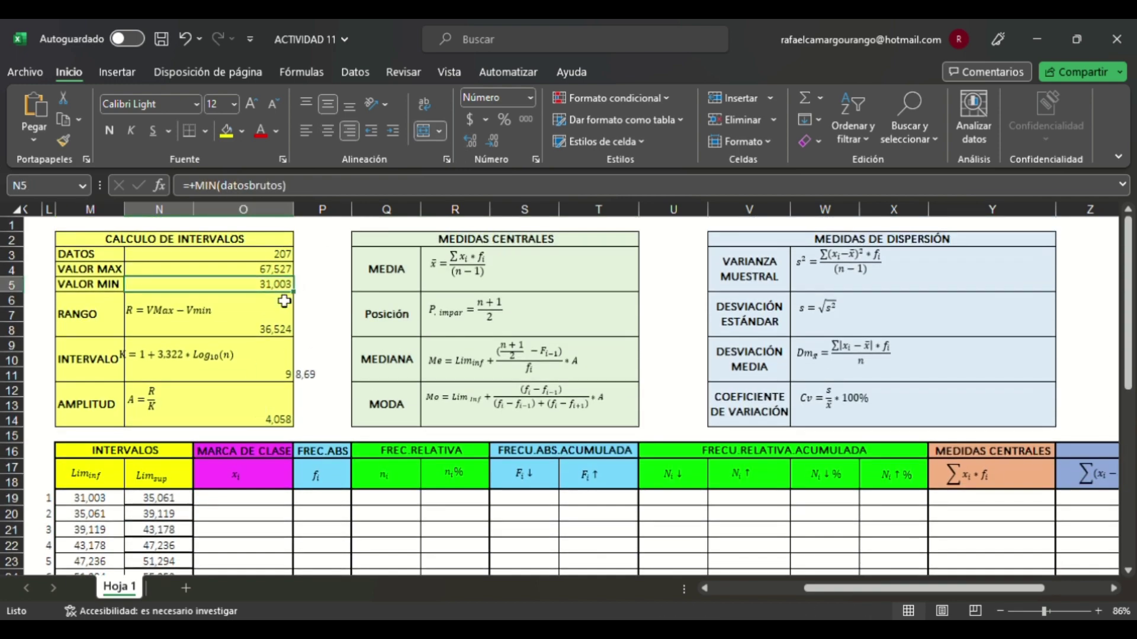
{"action": "left_click", "coordinate": [87, 498]}
{"action": "scroll", "coordinate": [188, 480], "scroll_direction": "down", "scroll_amount": 3}
{"action": "scroll", "coordinate": [188, 480], "scroll_direction": "down", "scroll_amount": 2}
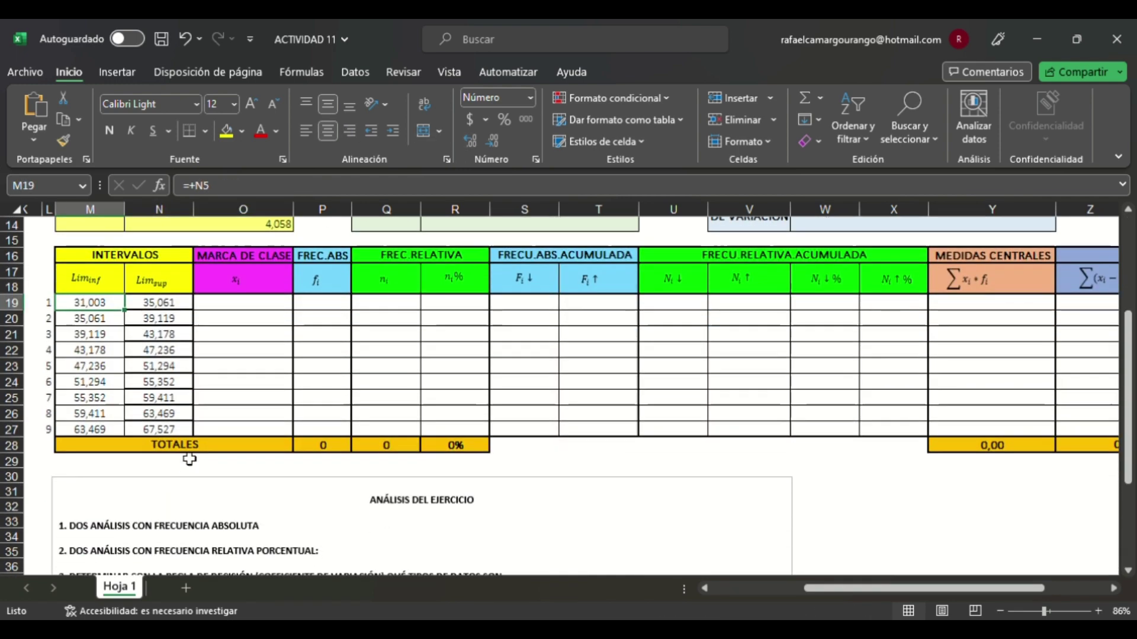
{"action": "left_click", "coordinate": [184, 432]}
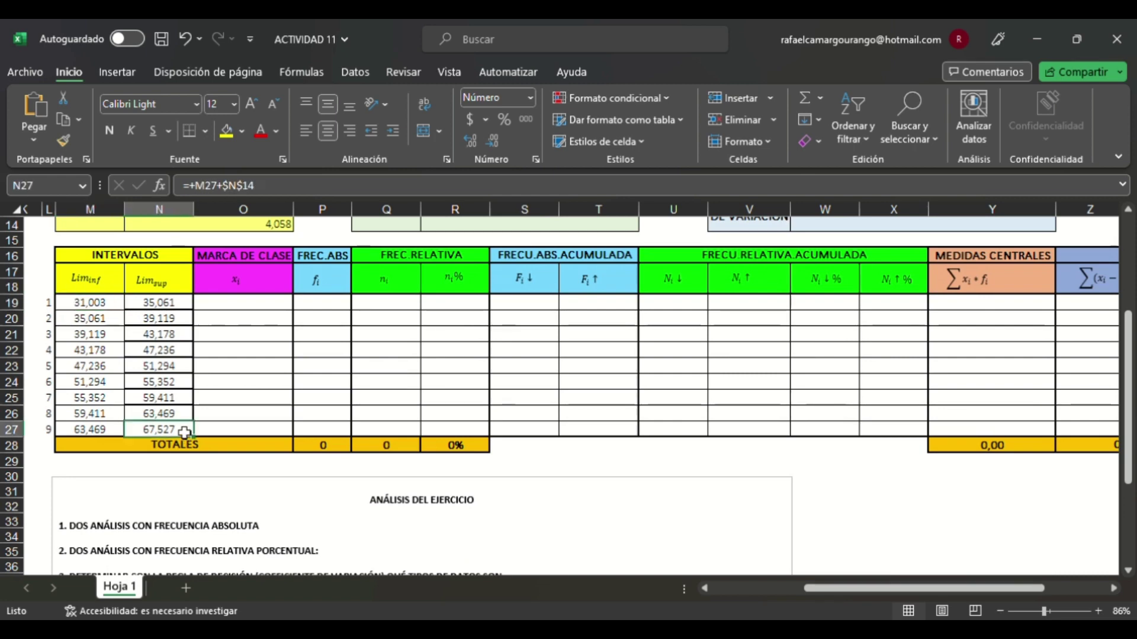
{"action": "scroll", "coordinate": [320, 447], "scroll_direction": "up", "scroll_amount": 4}
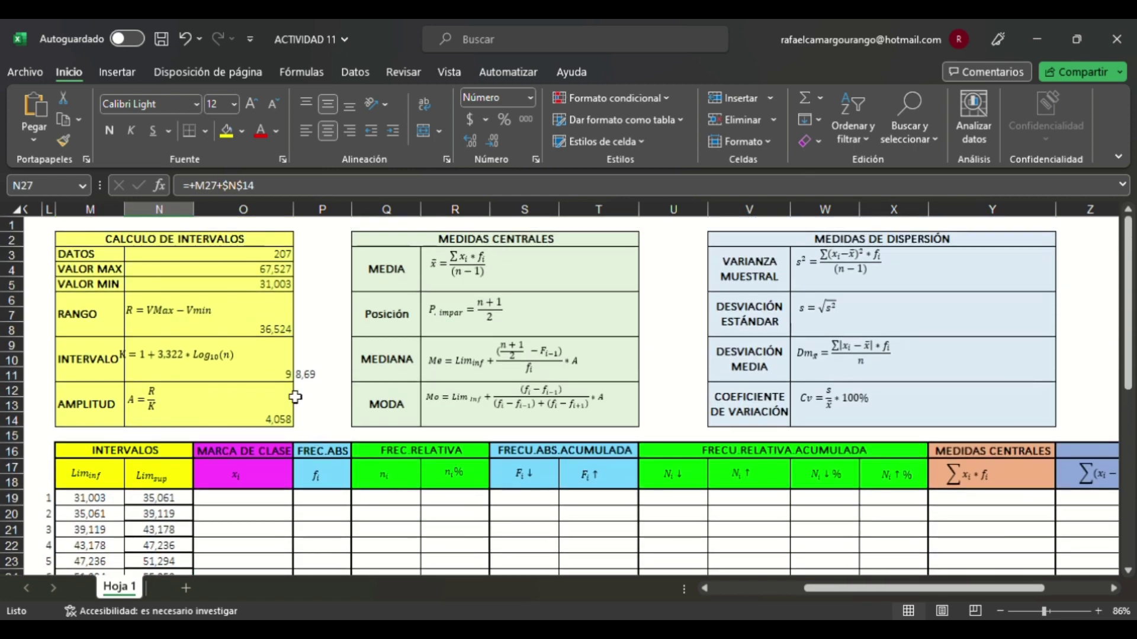
{"action": "left_click", "coordinate": [275, 271]}
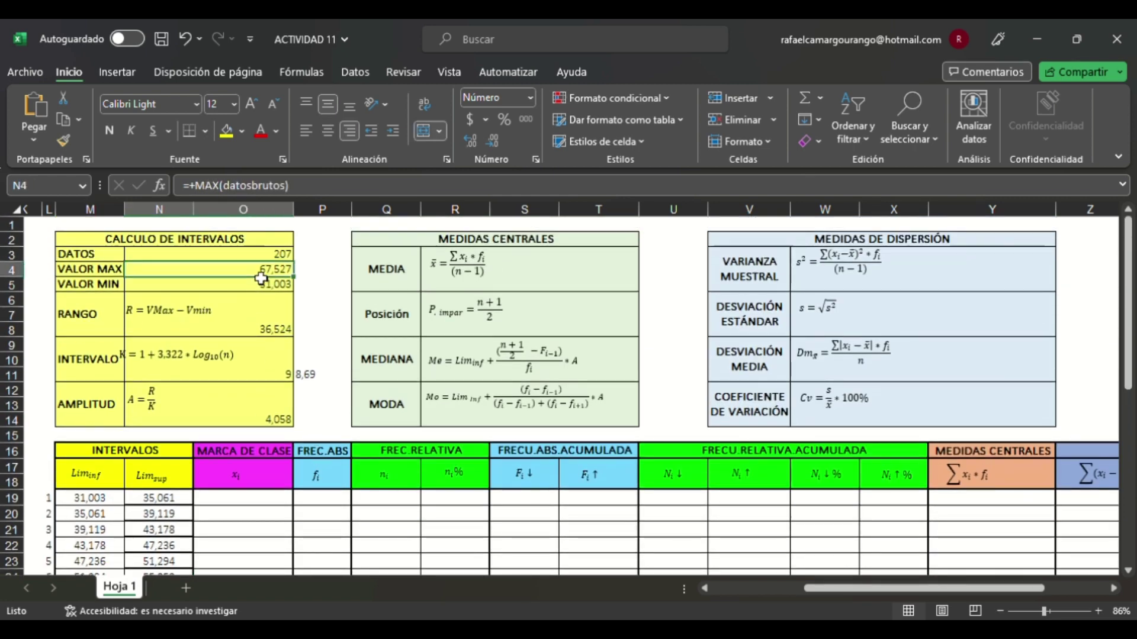
{"action": "scroll", "coordinate": [348, 320], "scroll_direction": "down", "scroll_amount": 4}
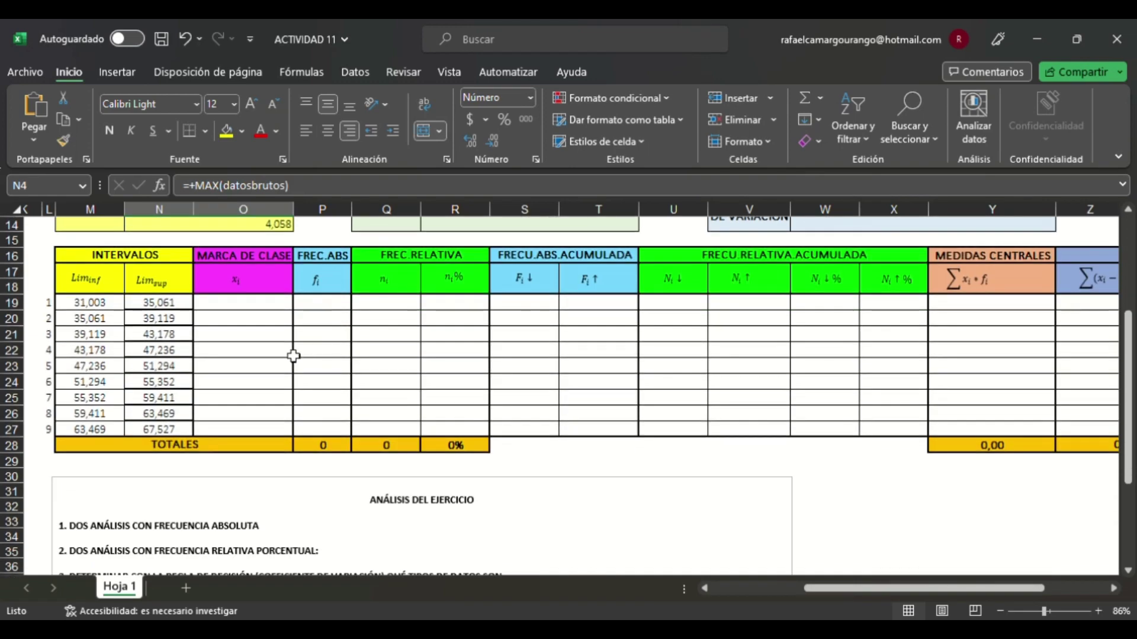
{"action": "left_click", "coordinate": [159, 429]}
{"action": "scroll", "coordinate": [223, 393], "scroll_direction": "up", "scroll_amount": 4}
{"action": "scroll", "coordinate": [223, 393], "scroll_direction": "down", "scroll_amount": 4}
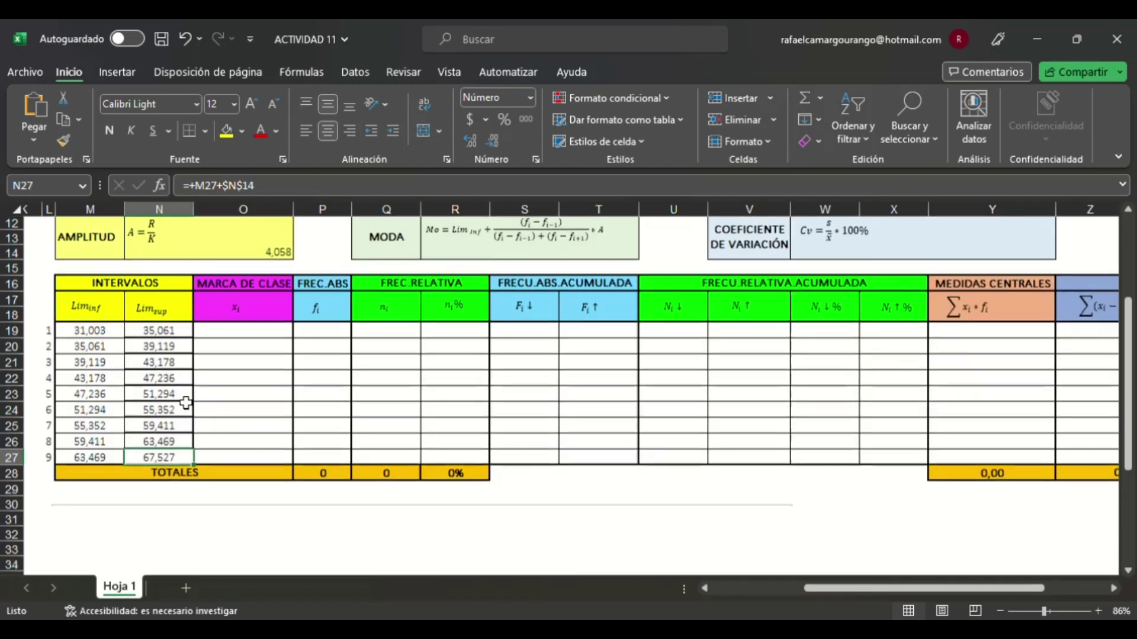
{"action": "scroll", "coordinate": [186, 403], "scroll_direction": "down", "scroll_amount": 1}
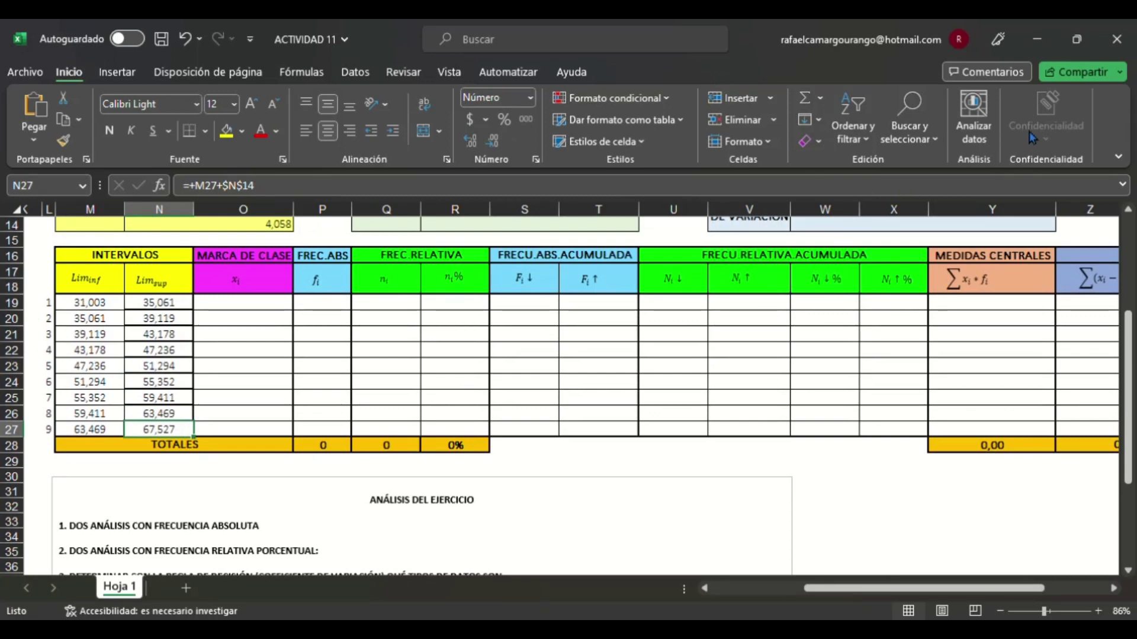
Step: Save the workbook
{"action": "key", "text": "ctrl+s"}
{"action": "scroll", "coordinate": [242, 514], "scroll_direction": "left", "scroll_amount": 3}
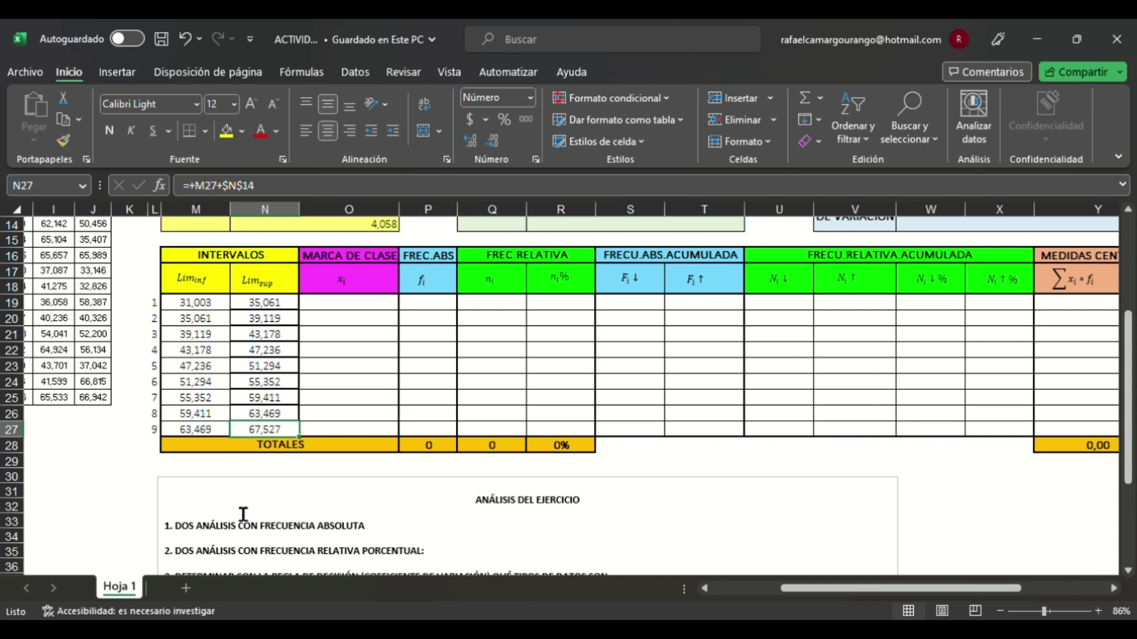
Step: Calculate the first interval's class mark in O19 with +promedio(M19:N19) and fill it down through O27
{"action": "left_click", "coordinate": [394, 307]}
{"action": "type", "text": "+promedio("}
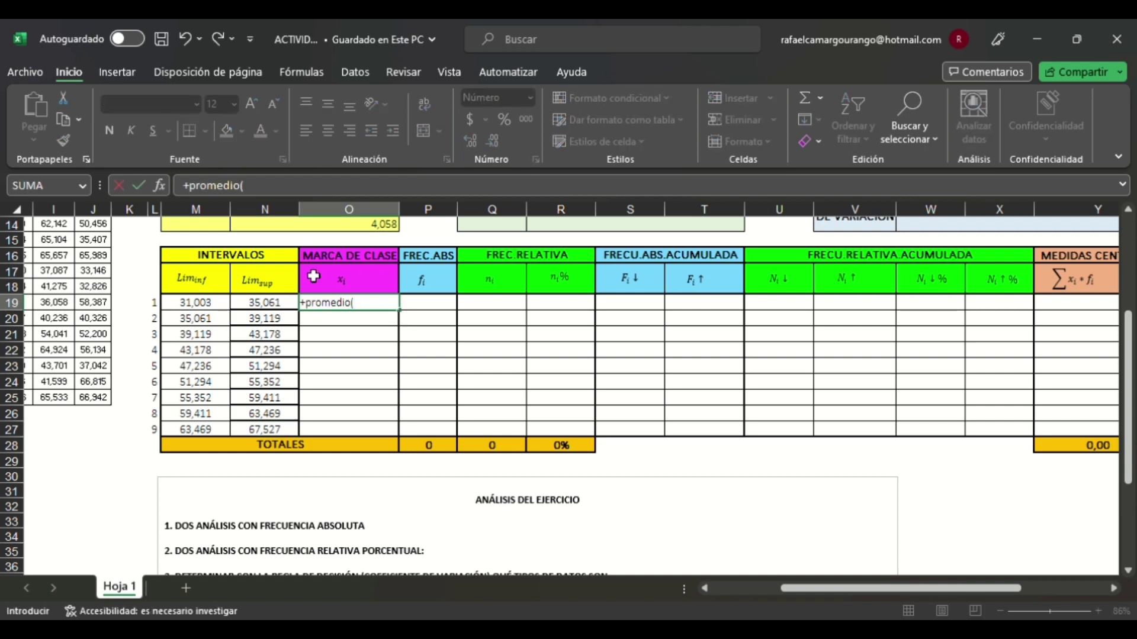
{"action": "left_click_drag", "start_coordinate": [195, 305], "coordinate": [267, 306]}
{"action": "type", "text": ")"}
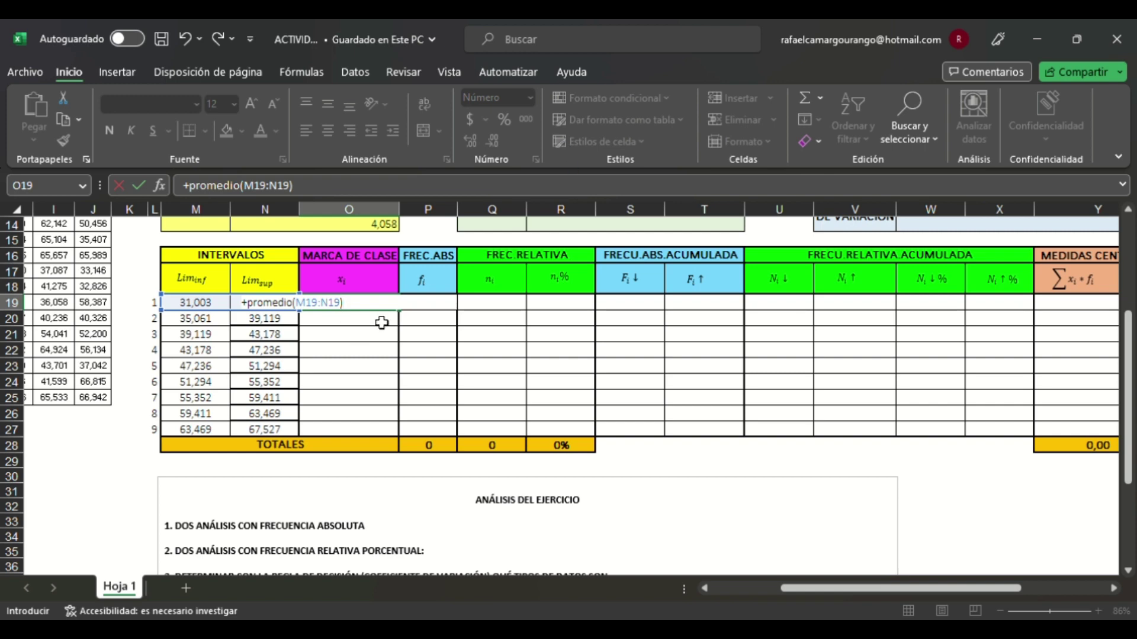
{"action": "key", "text": "Return"}
{"action": "left_click", "coordinate": [386, 303]}
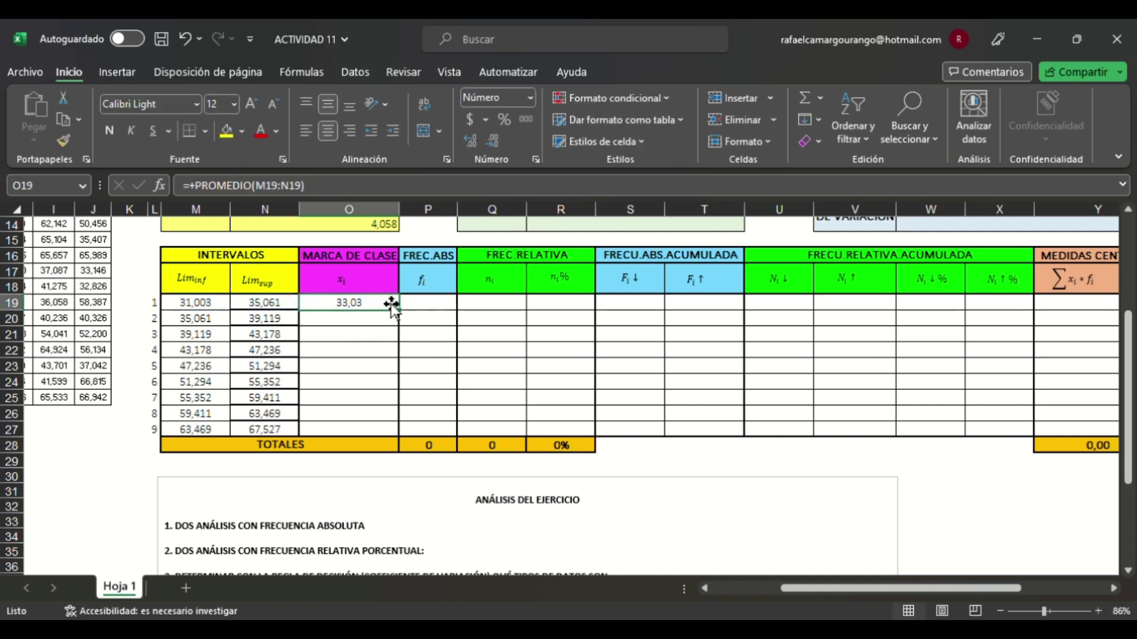
{"action": "double_click", "coordinate": [405, 314]}
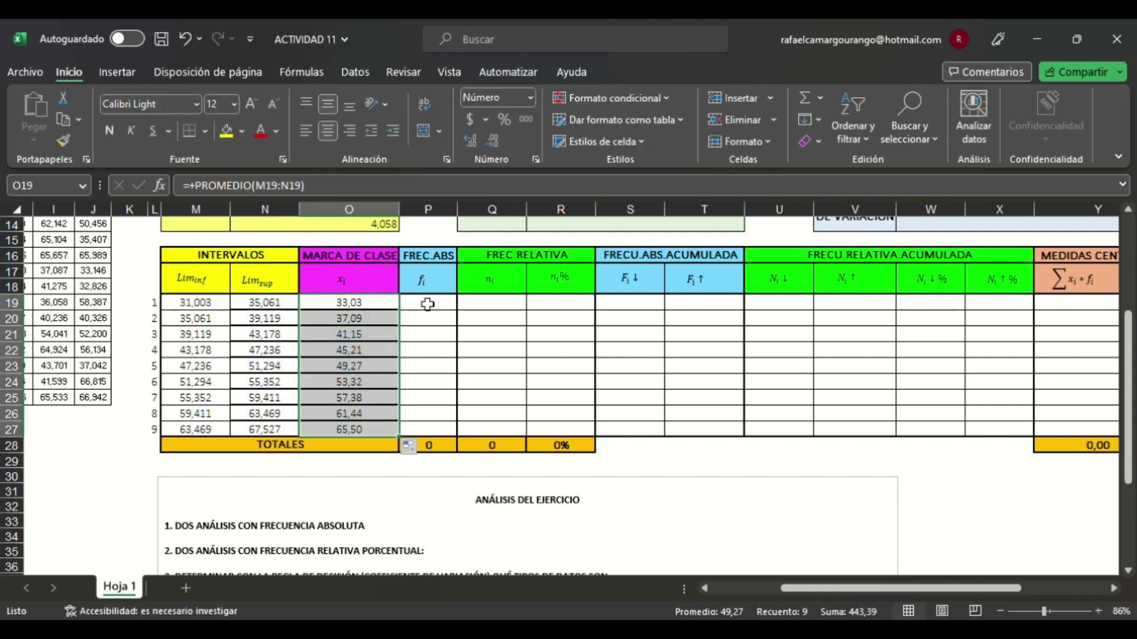
{"action": "left_click", "coordinate": [447, 308]}
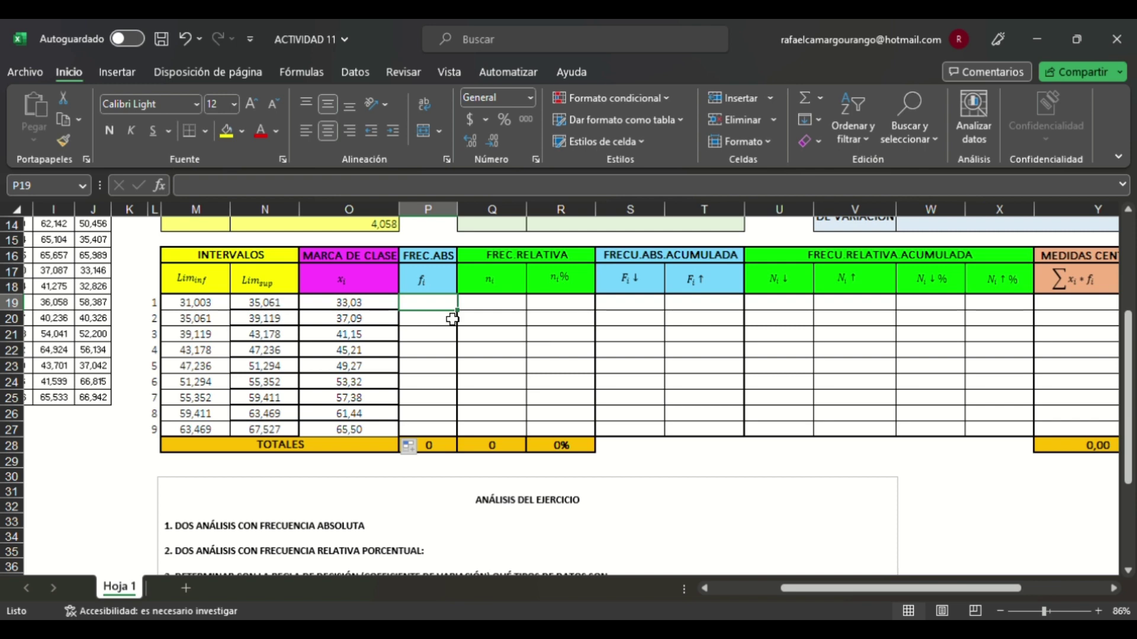
{"action": "type", "text": "+"}
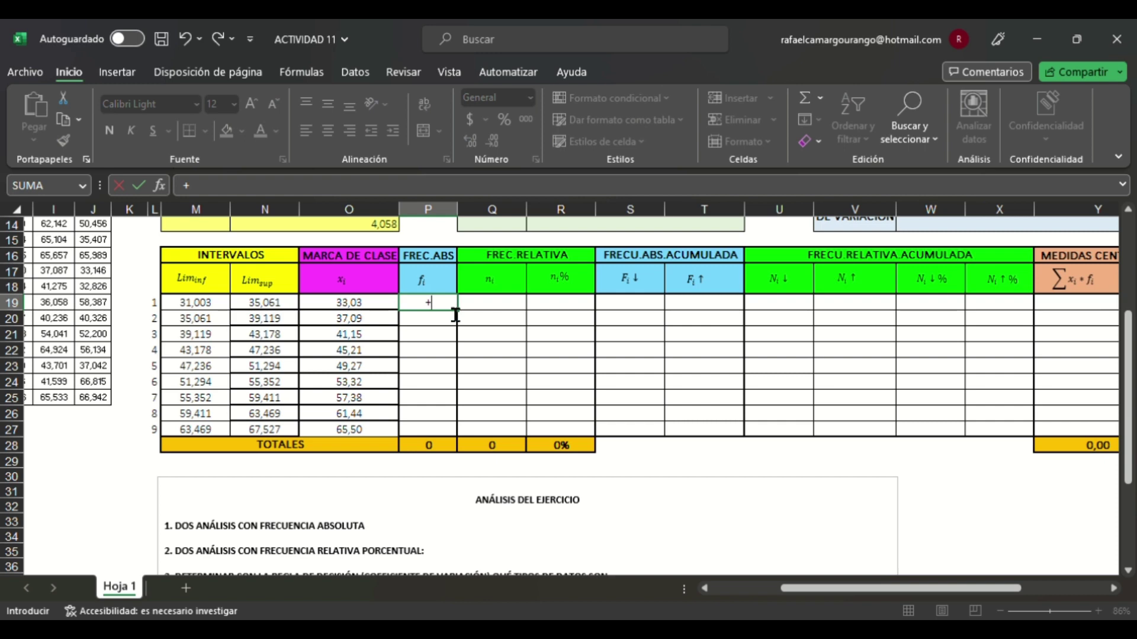
{"action": "type", "text": "frecuencia"}
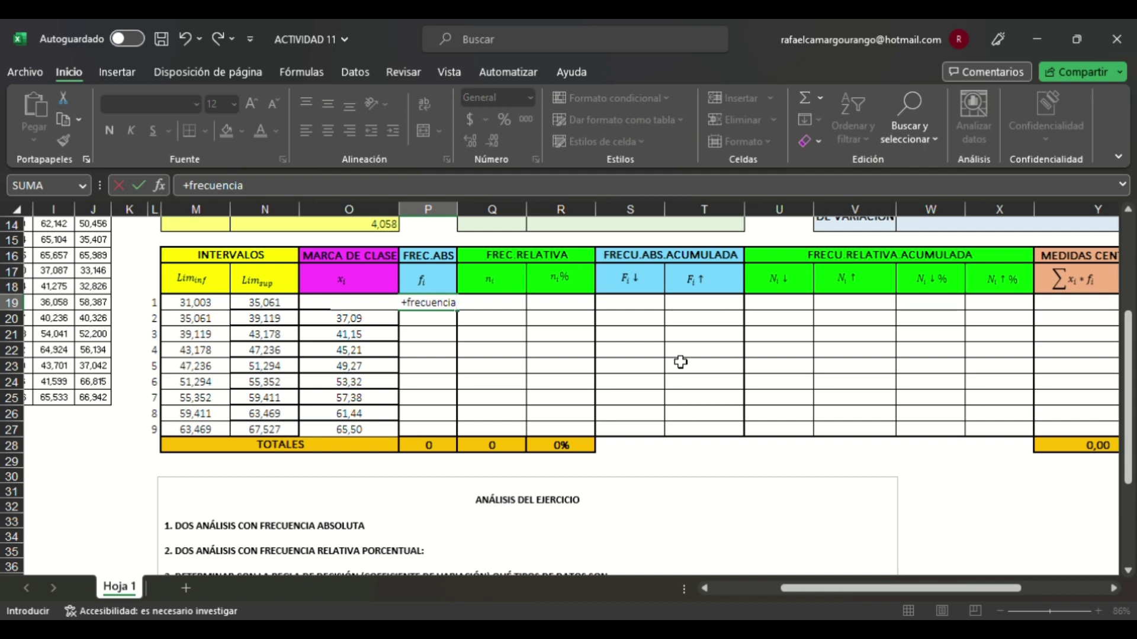
{"action": "type", "text": "(datosbrut"}
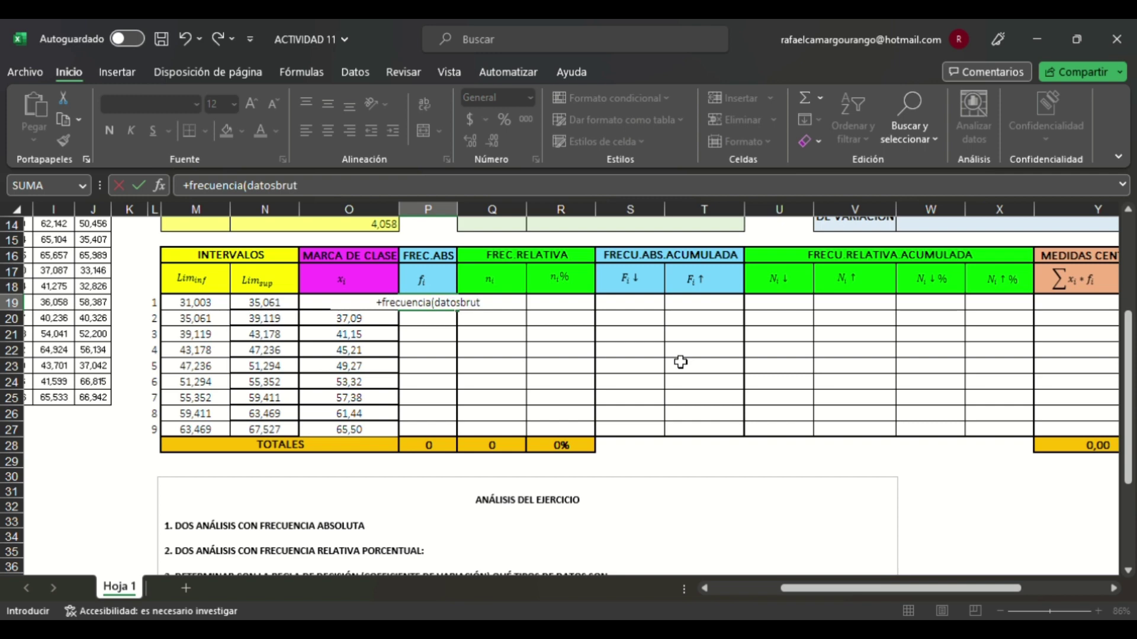
{"action": "type", "text": "os"}
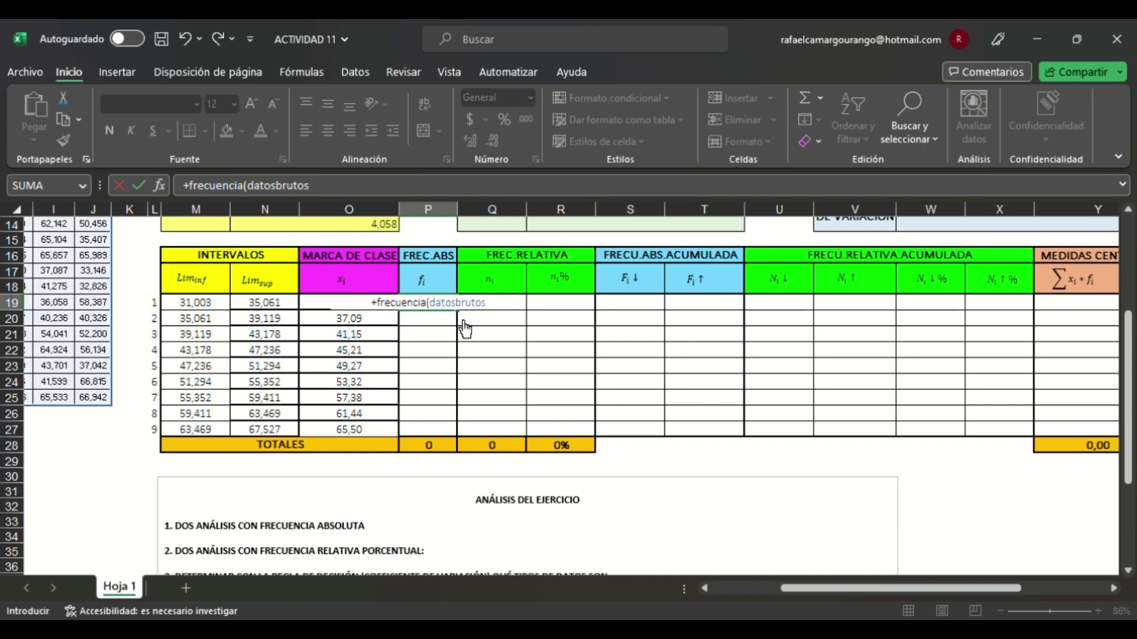
{"action": "key", "text": "Escape"}
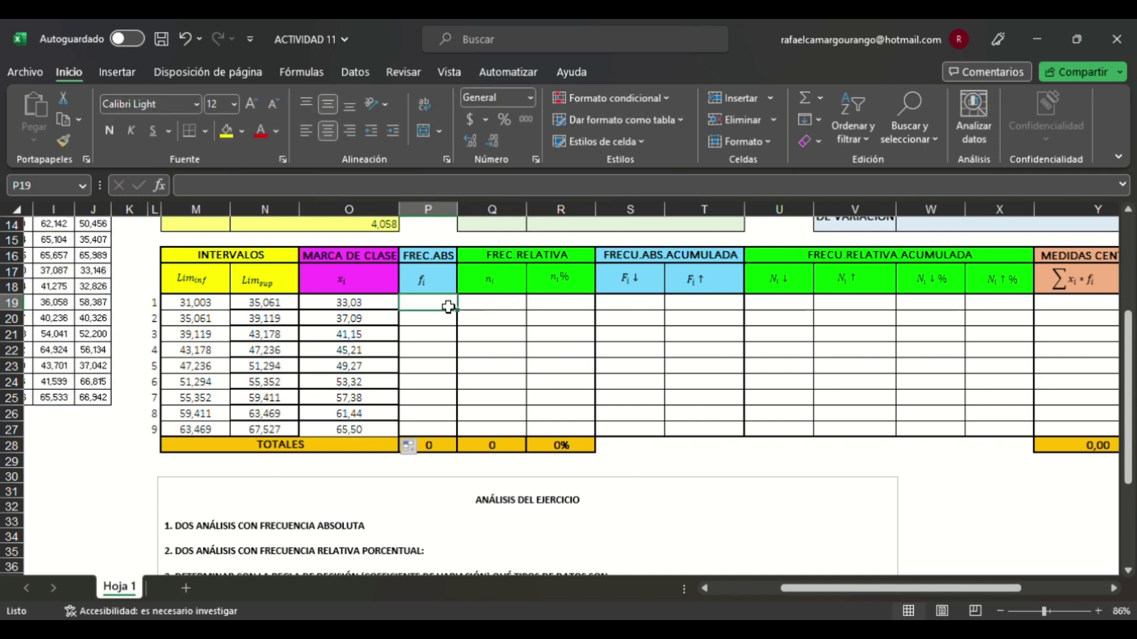
Step: Calculate the absolute frequencies in P19:P27 with the array formula +frecuencia(datosbrutos;N19:N27), and check their total in P28
{"action": "left_click", "coordinate": [382, 309]}
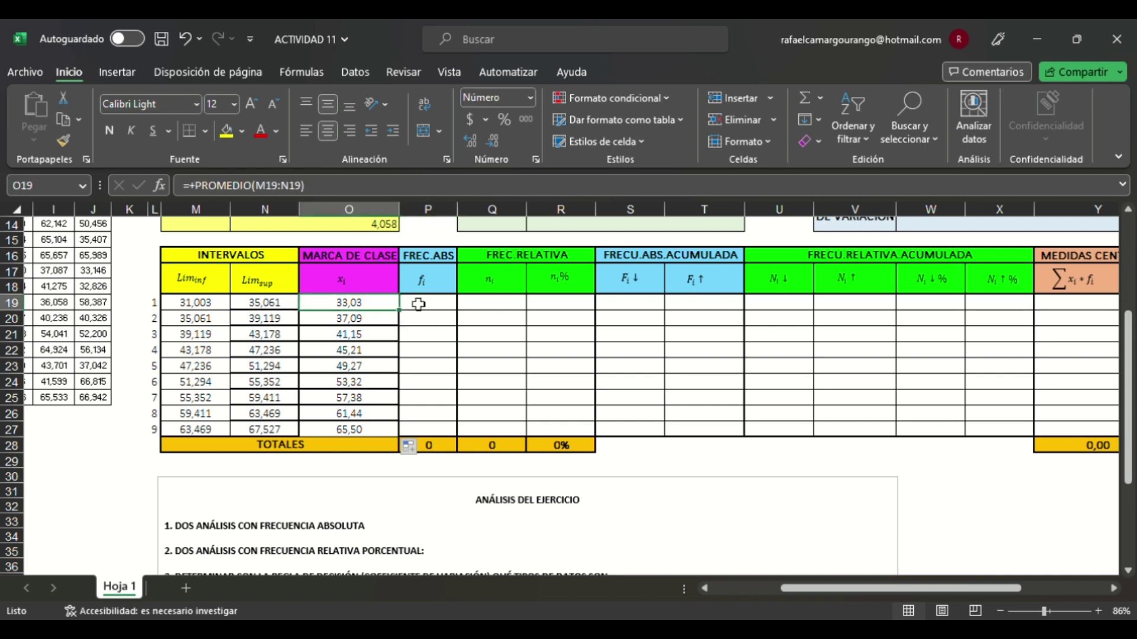
{"action": "left_click", "coordinate": [418, 304]}
{"action": "left_click_drag", "start_coordinate": [418, 304], "coordinate": [445, 431]}
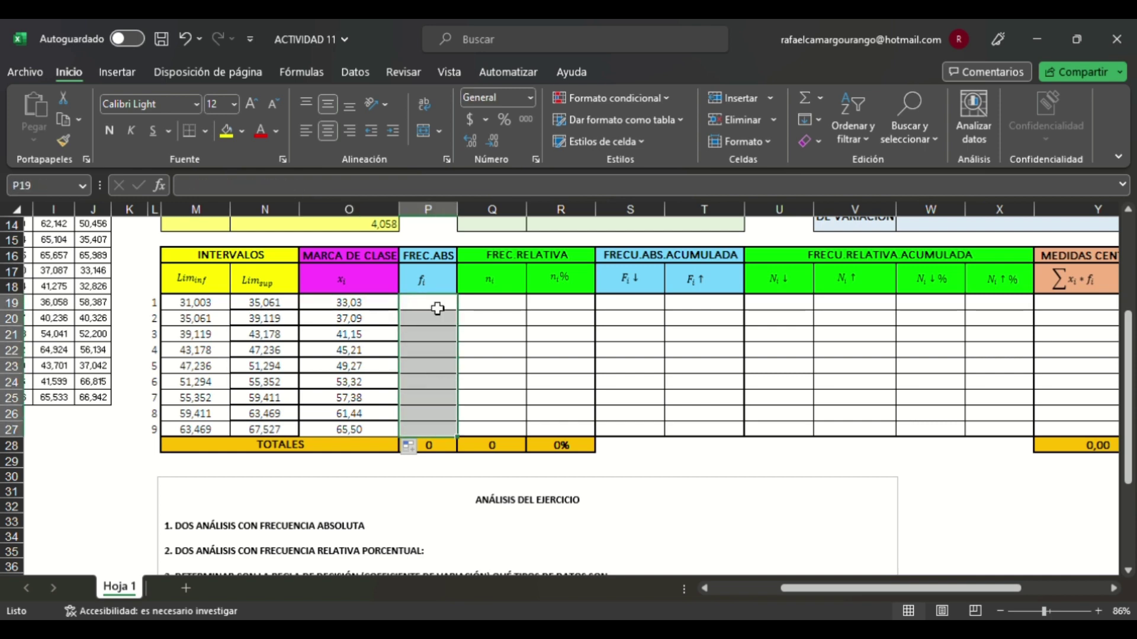
{"action": "type", "text": "+"}
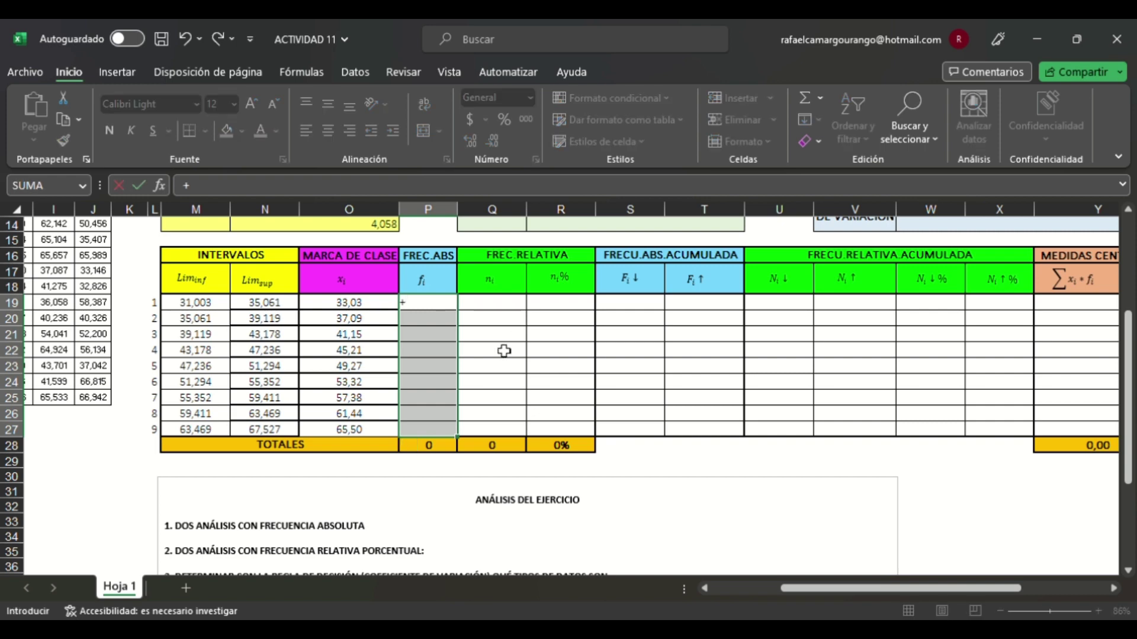
{"action": "type", "text": "recuencia("}
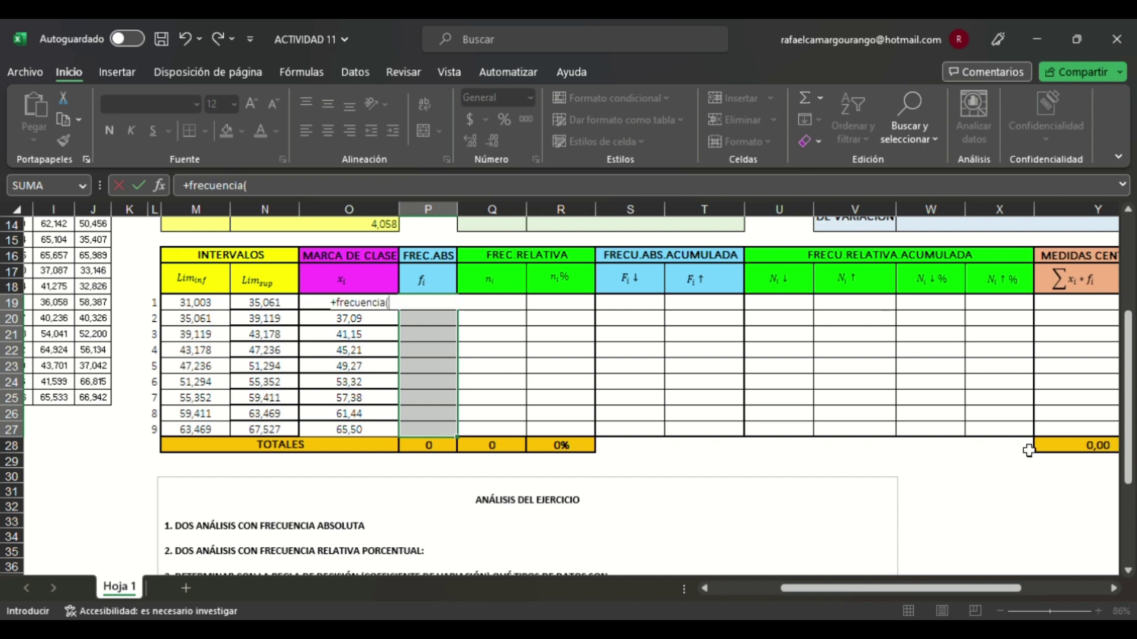
{"action": "type", "text": "datosburtos"}
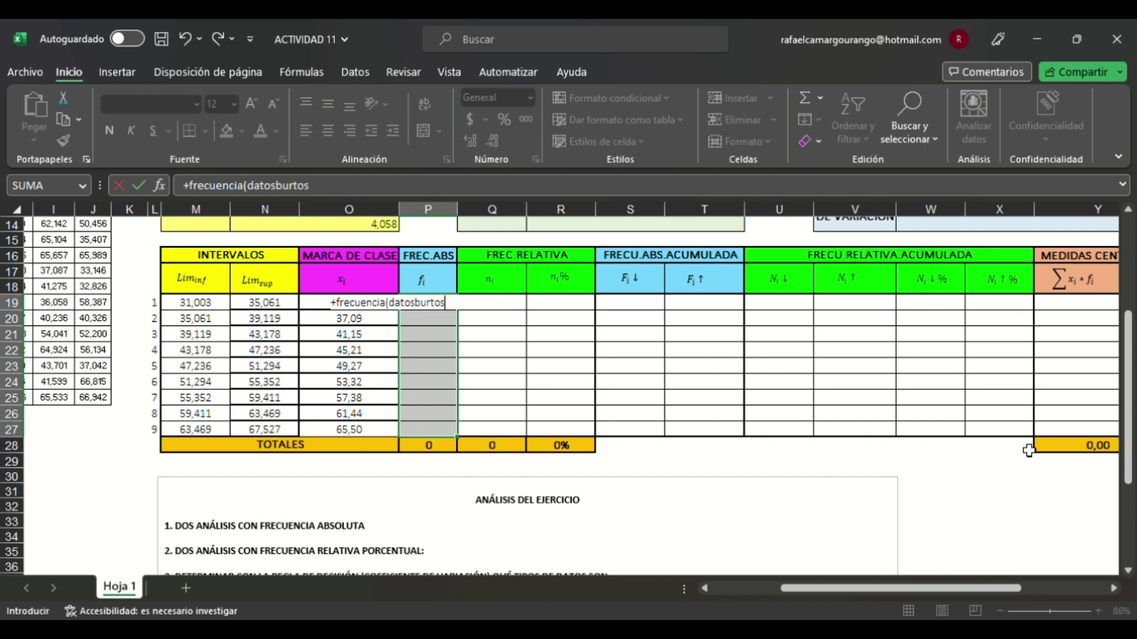
{"action": "key", "text": "BackSpace"}
{"action": "key", "text": "BackSpace"}
{"action": "key", "text": "BackSpace"}
{"action": "key", "text": "BackSpace"}
{"action": "key", "text": "BackSpace"}
{"action": "key", "text": "BackSpace"}
{"action": "type", "text": "rutos"}
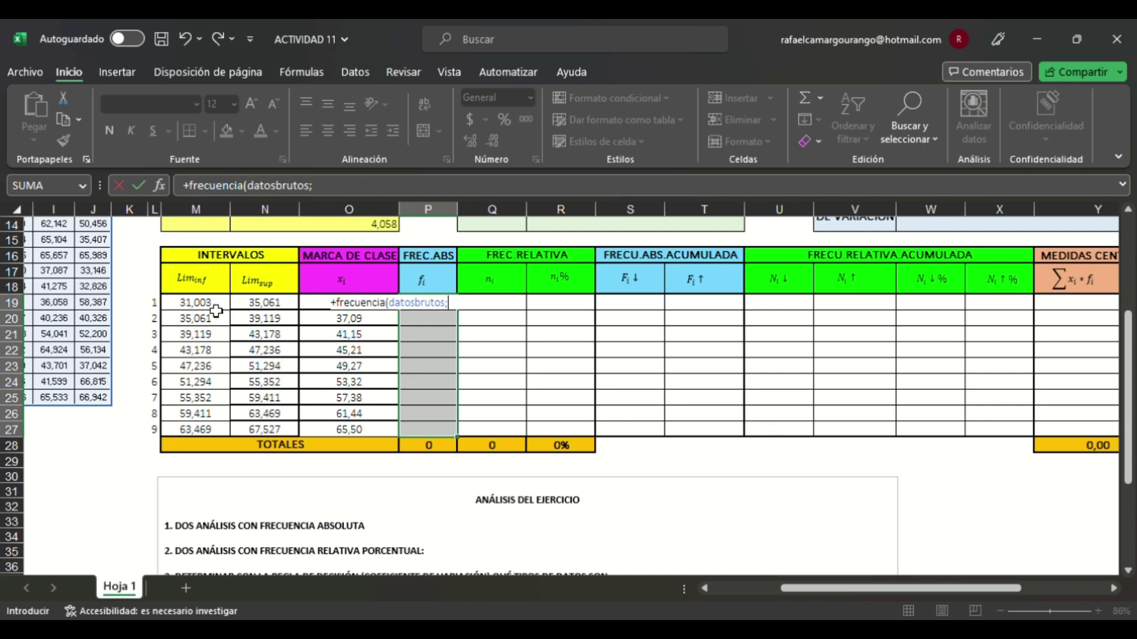
{"action": "left_click_drag", "start_coordinate": [265, 303], "coordinate": [287, 435]}
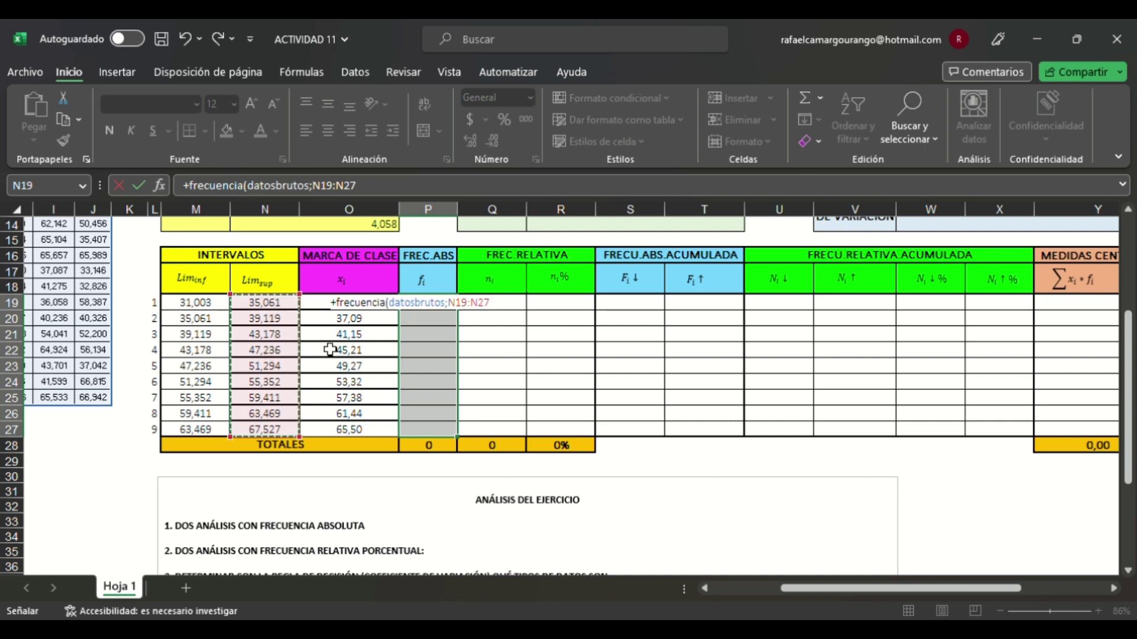
{"action": "type", "text": ")"}
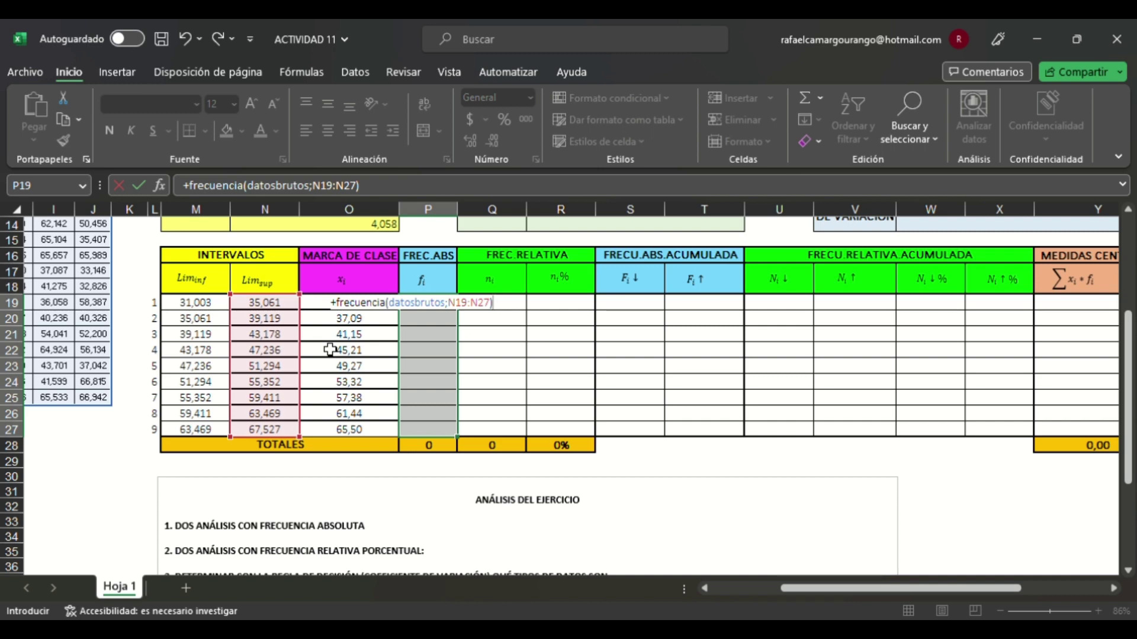
{"action": "key", "text": "ctrl+shift+Return"}
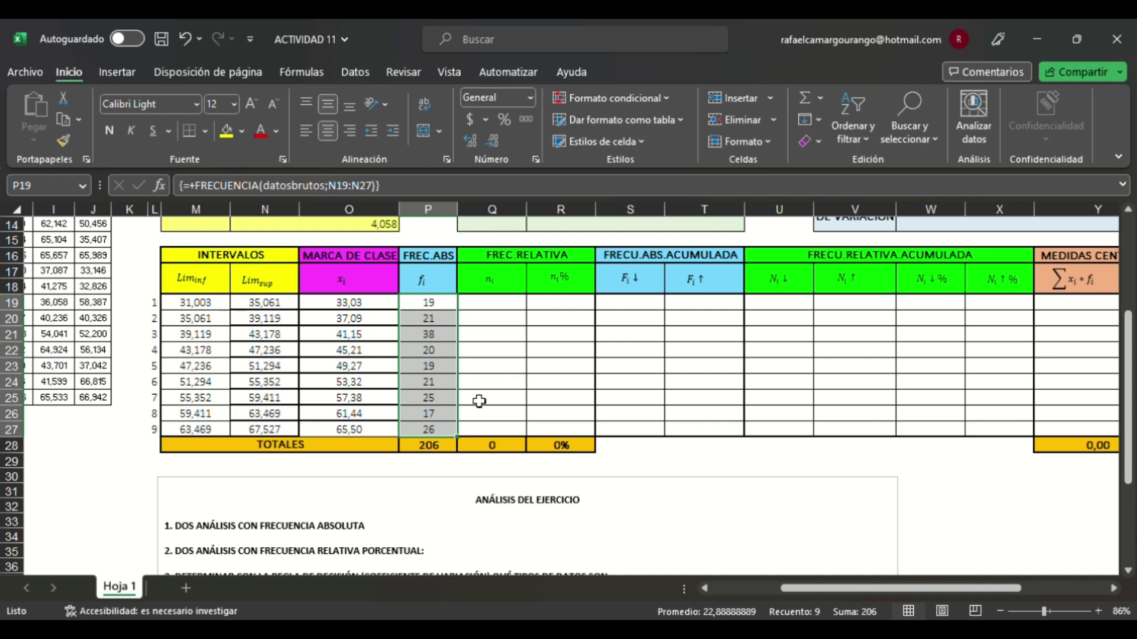
{"action": "left_click", "coordinate": [448, 453]}
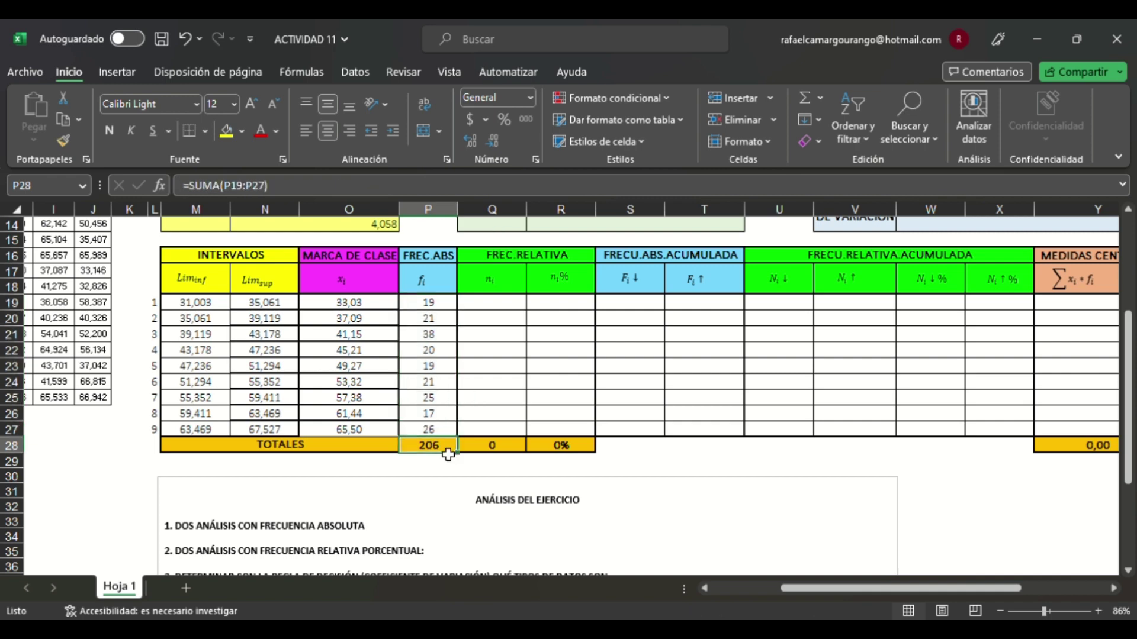
Step: Change the second interval's lower limit in M20 to =+N19+0,01
{"action": "left_click", "coordinate": [219, 326]}
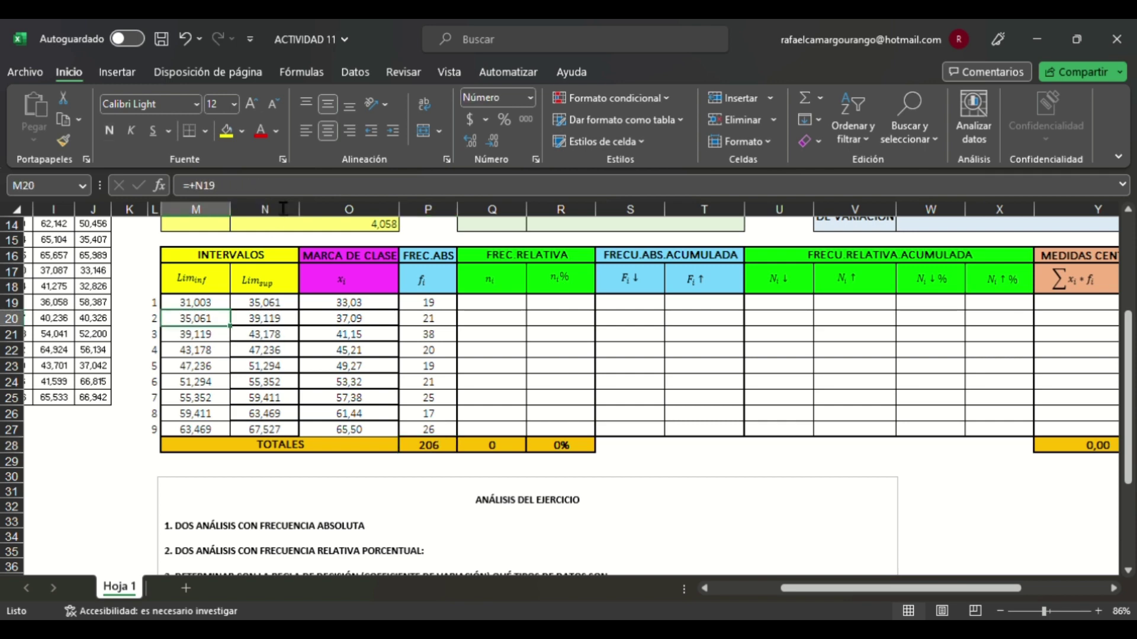
{"action": "left_click", "coordinate": [316, 193]}
{"action": "type", "text": "+"}
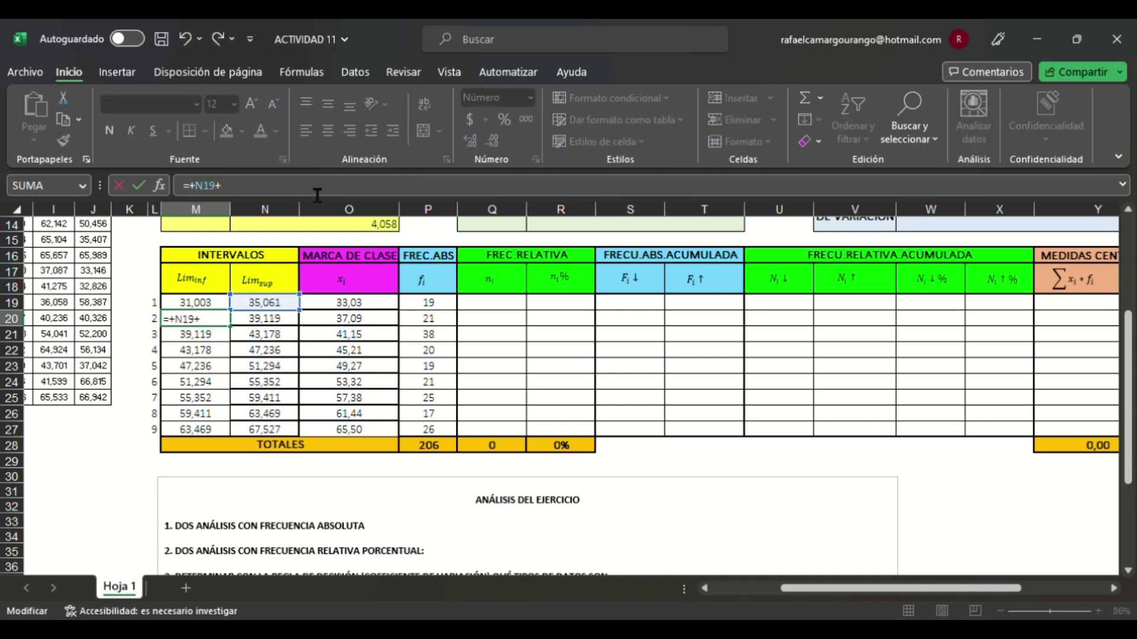
{"action": "type", "text": "0,01"}
{"action": "key", "text": "Return"}
Step: Compare the absolute frequency total in P28 with the DATOS count in the interval calculations
{"action": "scroll", "coordinate": [355, 367], "scroll_direction": "up", "scroll_amount": 5}
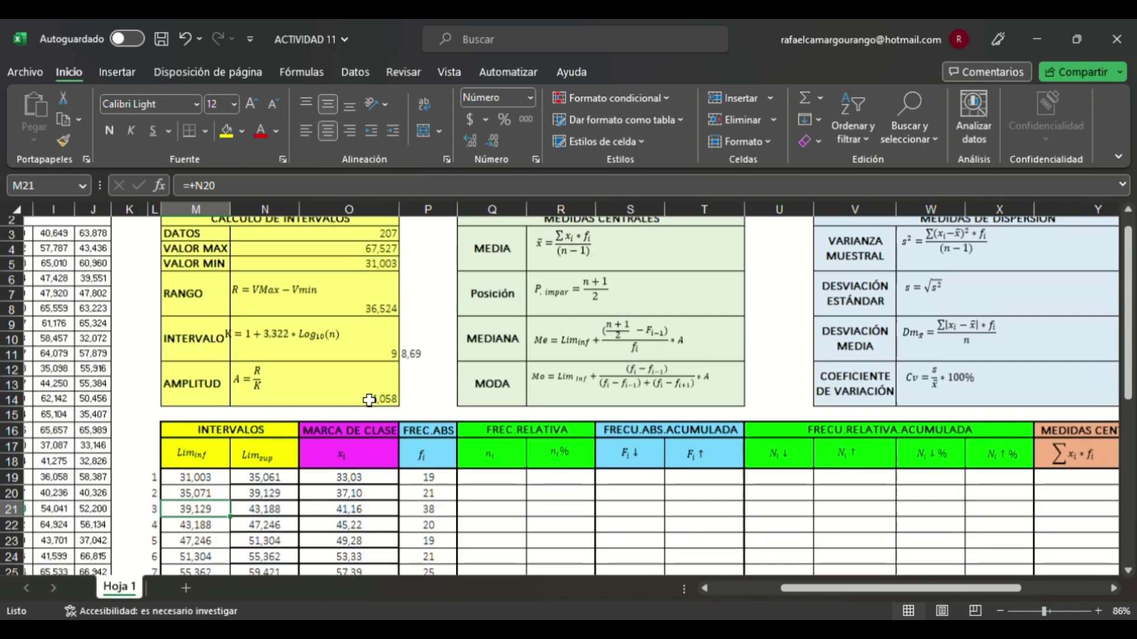
{"action": "scroll", "coordinate": [414, 414], "scroll_direction": "down", "scroll_amount": 8}
{"action": "scroll", "coordinate": [450, 426], "scroll_direction": "up", "scroll_amount": 4}
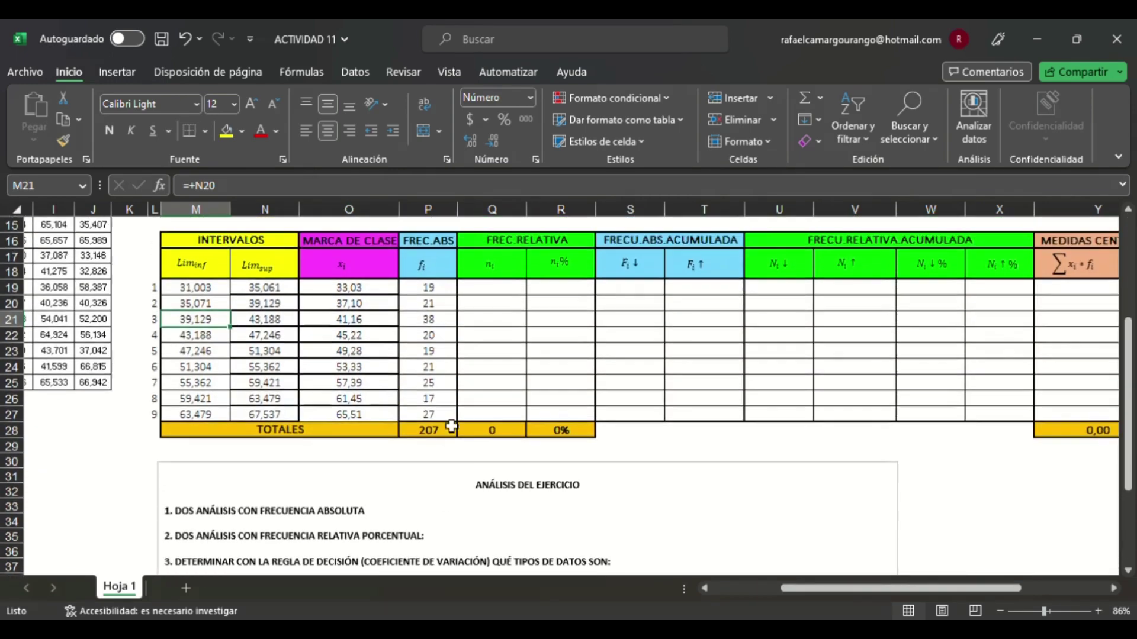
{"action": "left_click", "coordinate": [439, 450]}
{"action": "scroll", "coordinate": [647, 462], "scroll_direction": "up", "scroll_amount": 5}
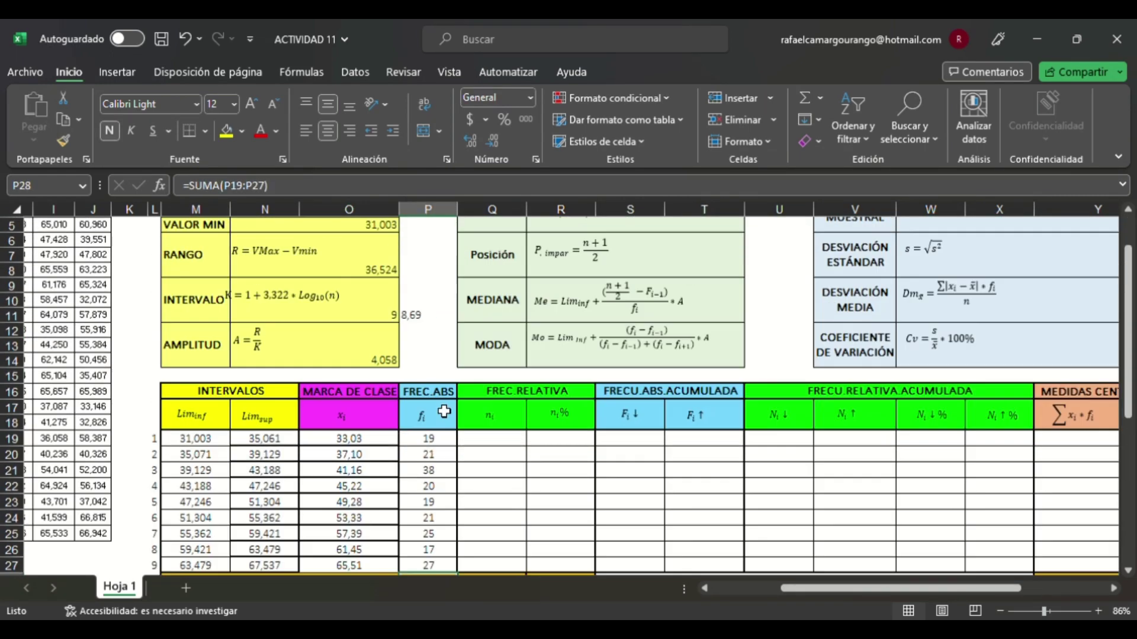
{"action": "scroll", "coordinate": [349, 228], "scroll_direction": "down", "scroll_amount": 5}
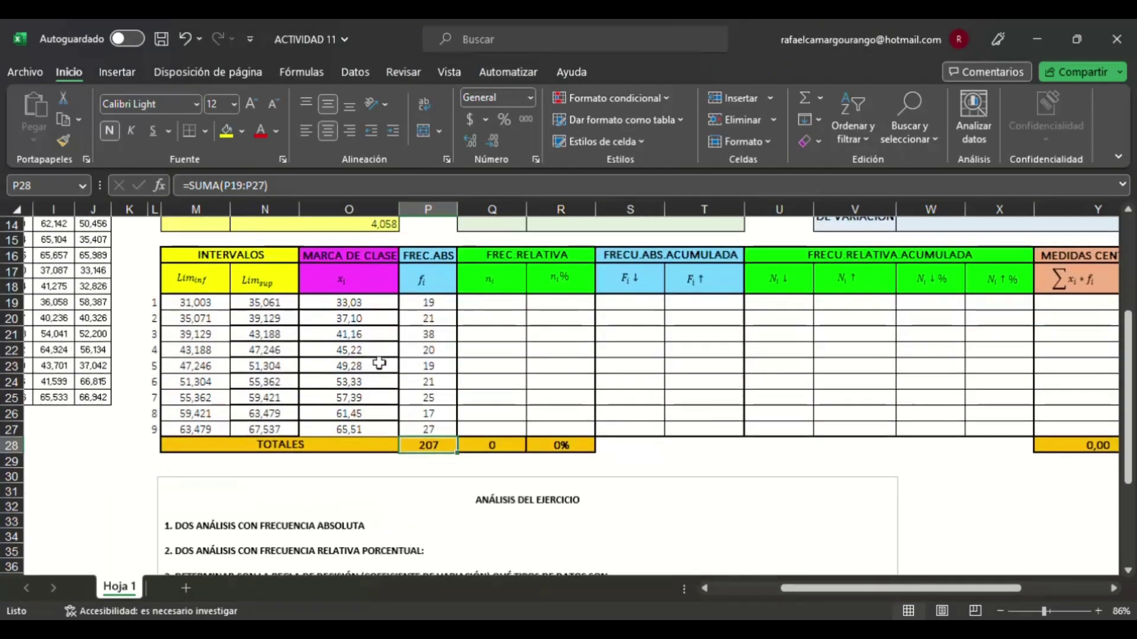
Step: Compare the last upper limit in N27 with VALOR MAX in the interval calculations
{"action": "left_click", "coordinate": [293, 435]}
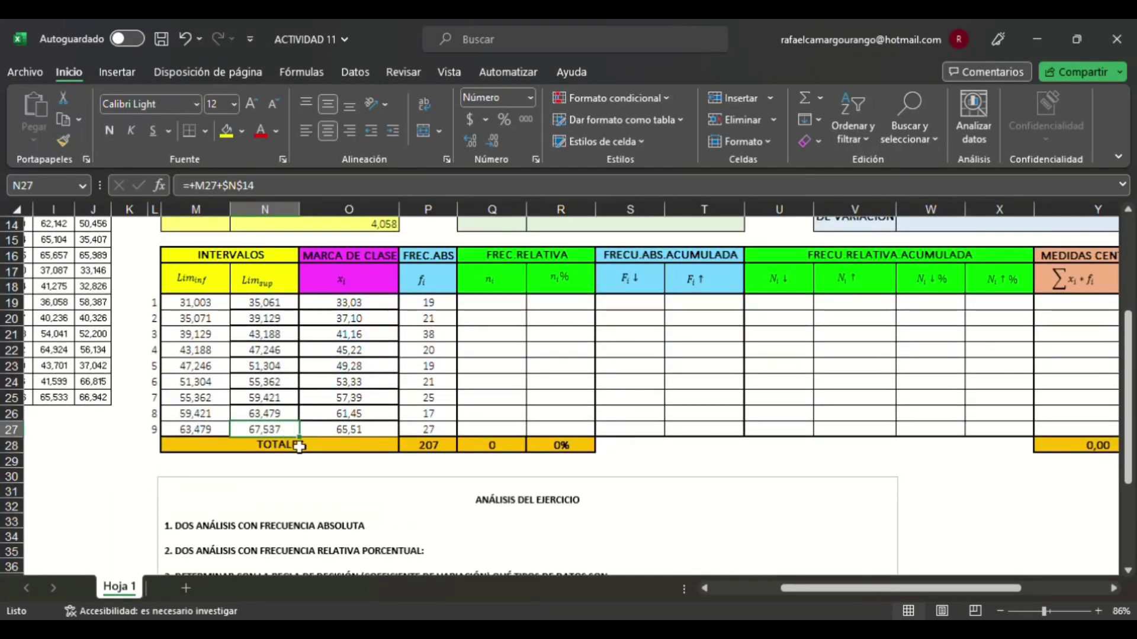
{"action": "scroll", "coordinate": [282, 430], "scroll_direction": "up", "scroll_amount": 5}
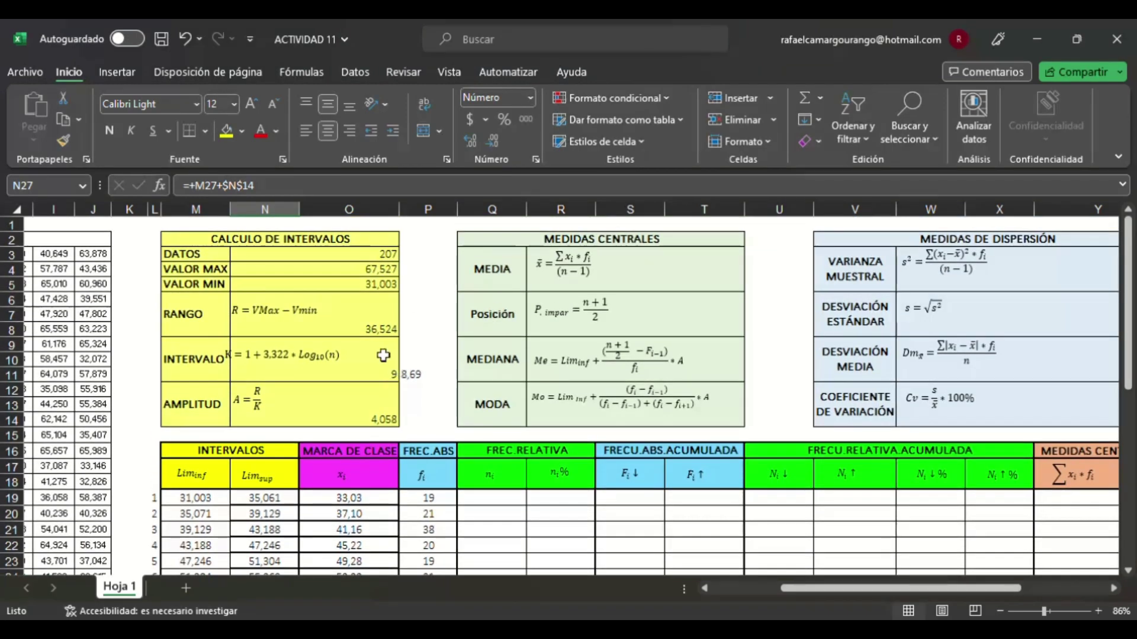
{"action": "scroll", "coordinate": [379, 367], "scroll_direction": "down", "scroll_amount": 5}
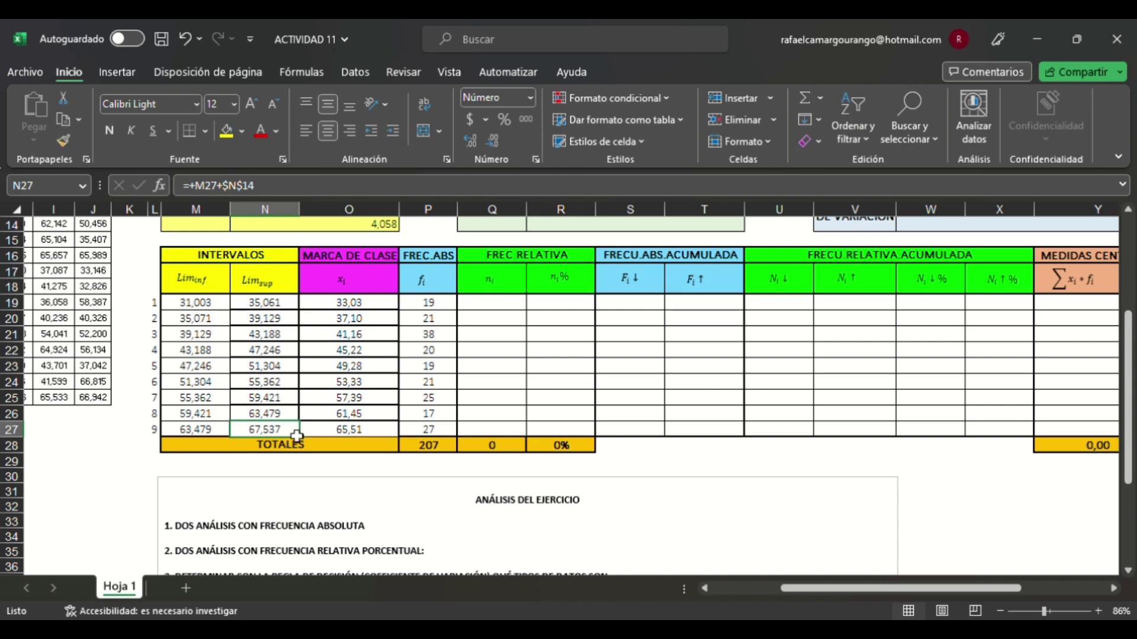
{"action": "scroll", "coordinate": [358, 419], "scroll_direction": "up", "scroll_amount": 5}
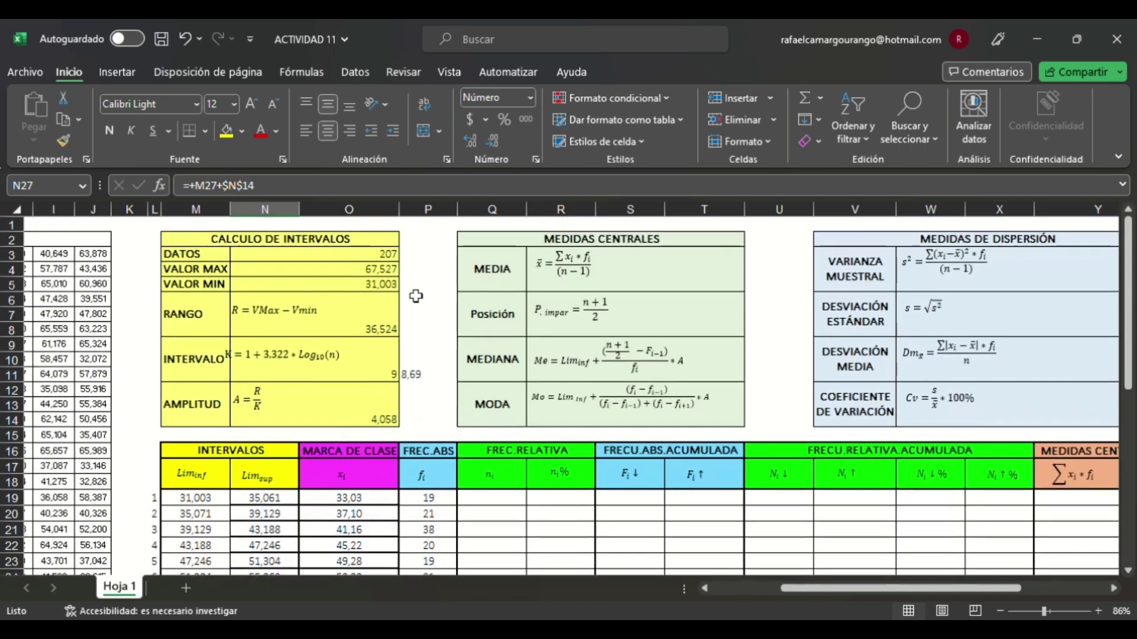
{"action": "scroll", "coordinate": [415, 350], "scroll_direction": "down", "scroll_amount": 8}
{"action": "scroll", "coordinate": [420, 352], "scroll_direction": "up", "scroll_amount": 8}
{"action": "scroll", "coordinate": [414, 355], "scroll_direction": "down", "scroll_amount": 5}
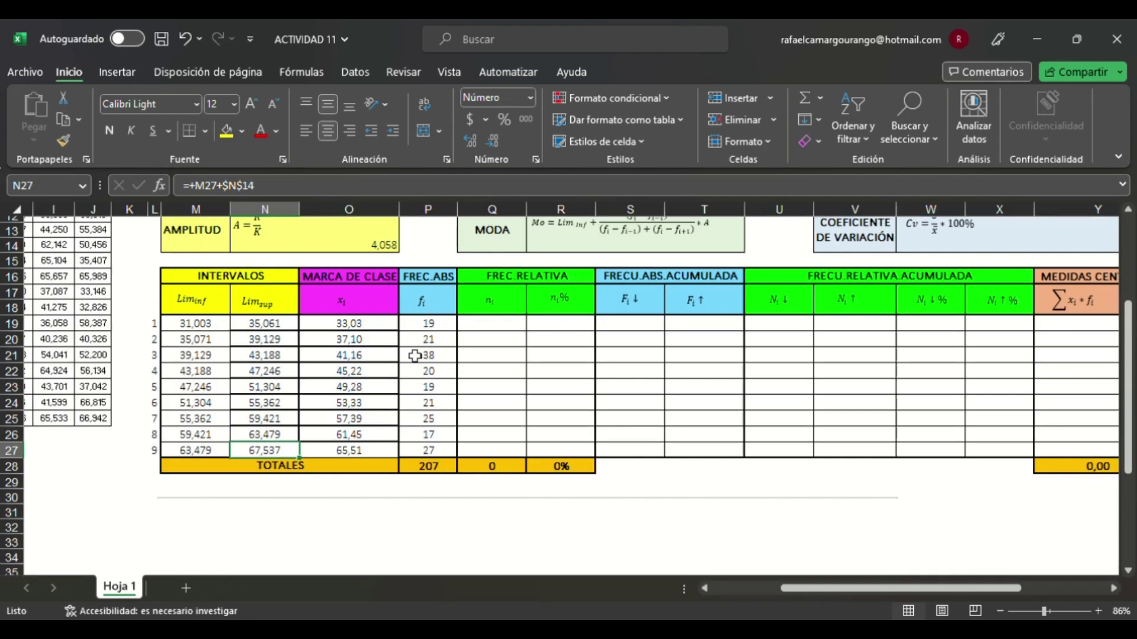
{"action": "scroll", "coordinate": [287, 410], "scroll_direction": "up", "scroll_amount": 5}
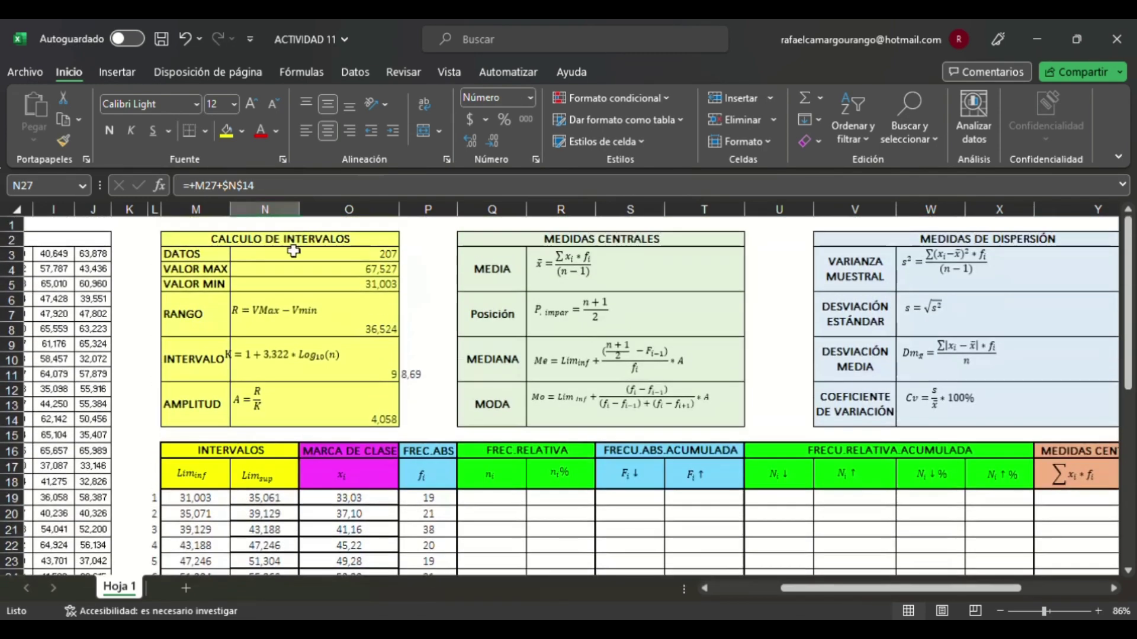
Step: Reduce the increment in the second interval's lower limit, making the M20 formula =+N19+0,001
{"action": "left_click", "coordinate": [200, 518]}
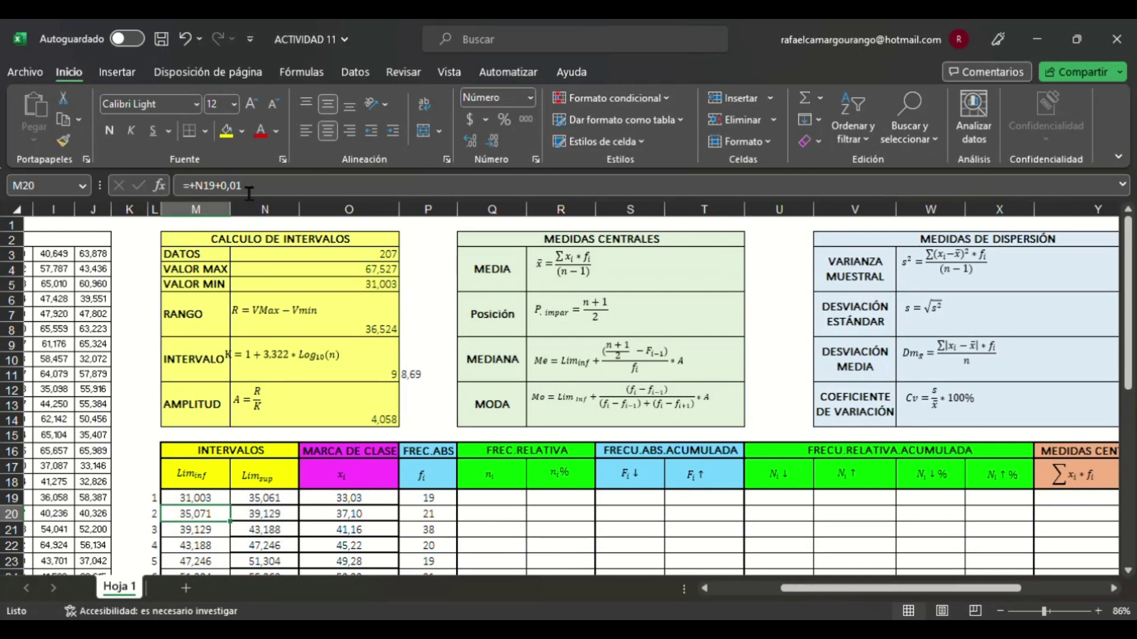
{"action": "left_click", "coordinate": [284, 188]}
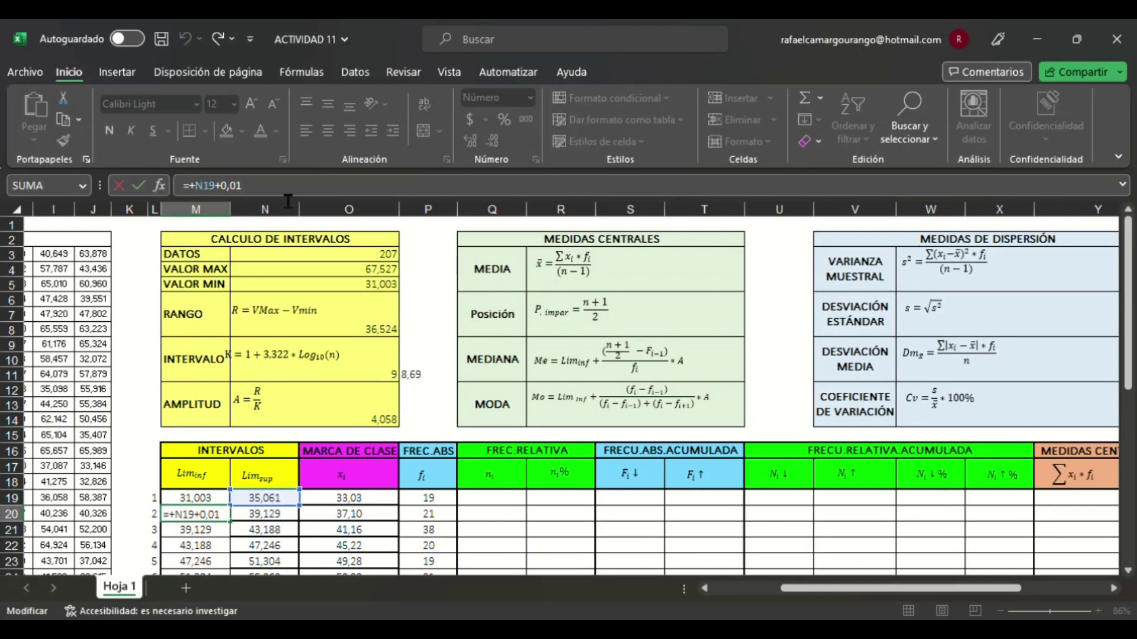
{"action": "key", "text": "BackSpace"}
{"action": "type", "text": "01"}
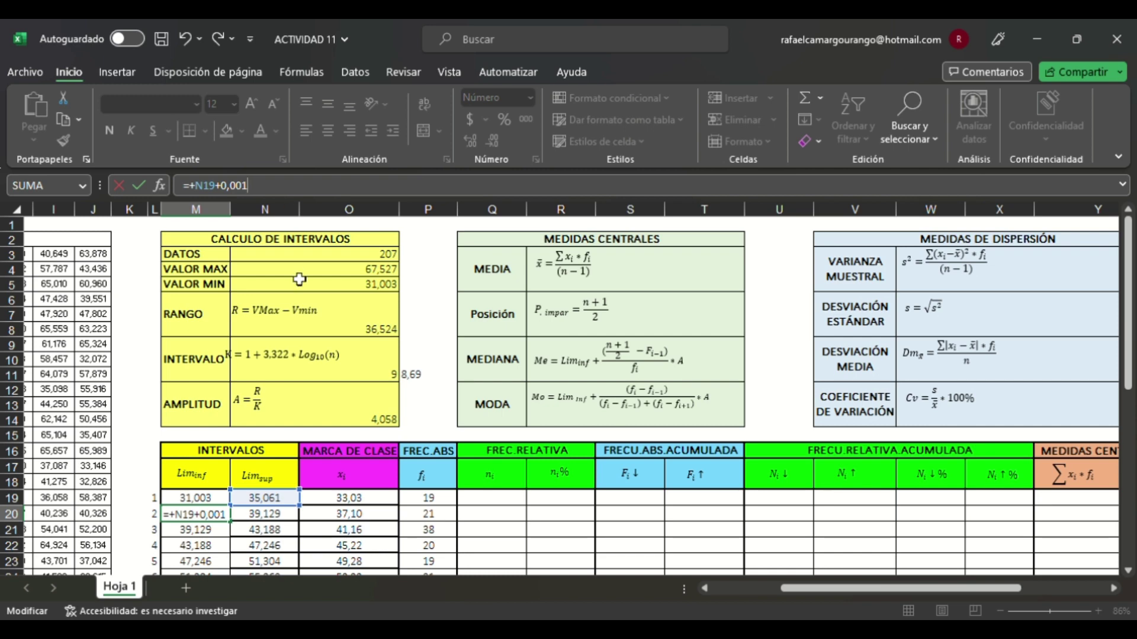
{"action": "scroll", "coordinate": [300, 279], "scroll_direction": "down", "scroll_amount": 4}
{"action": "key", "text": "Return"}
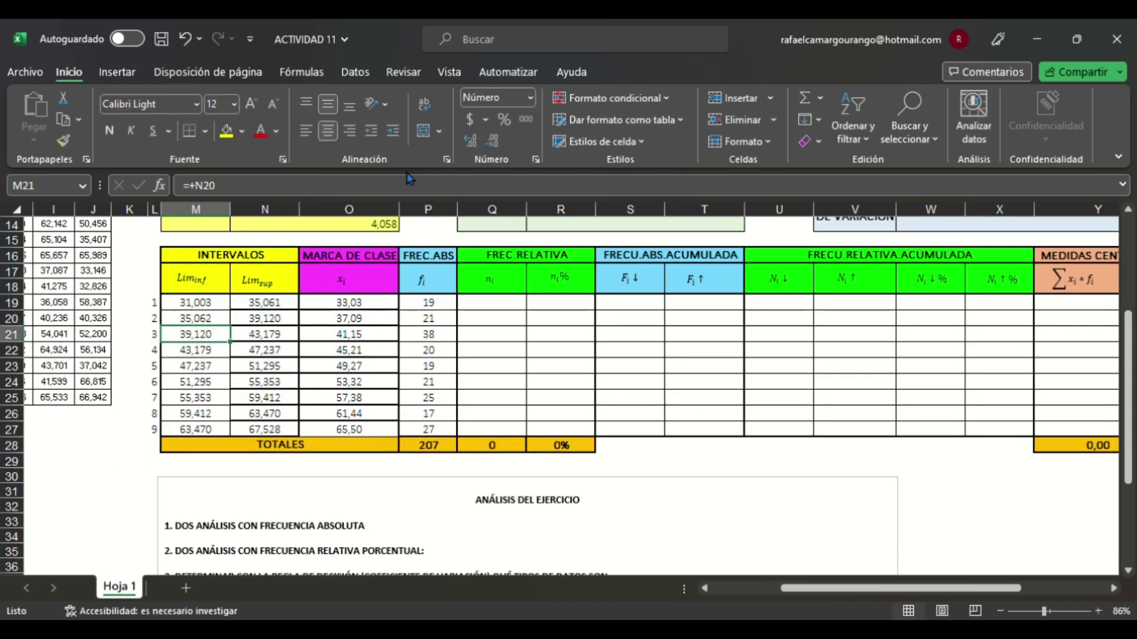
Step: Recheck the last upper limit in N27 against VALOR MAX and the first lower limit in M19 against VALOR MIN
{"action": "left_click", "coordinate": [290, 432]}
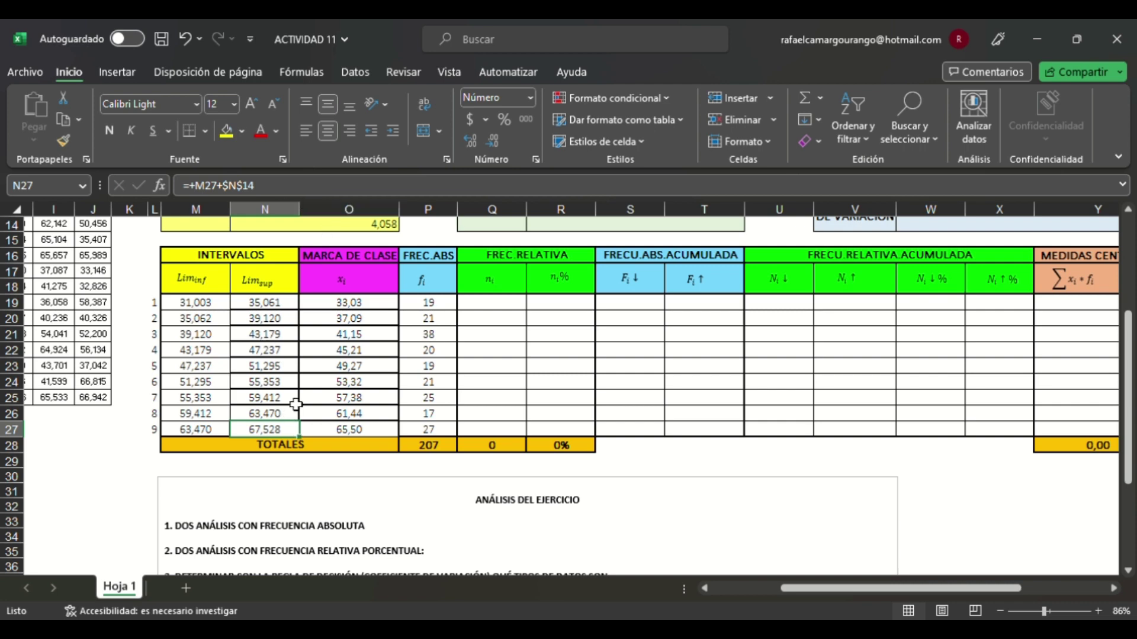
{"action": "scroll", "coordinate": [329, 403], "scroll_direction": "up", "scroll_amount": 5}
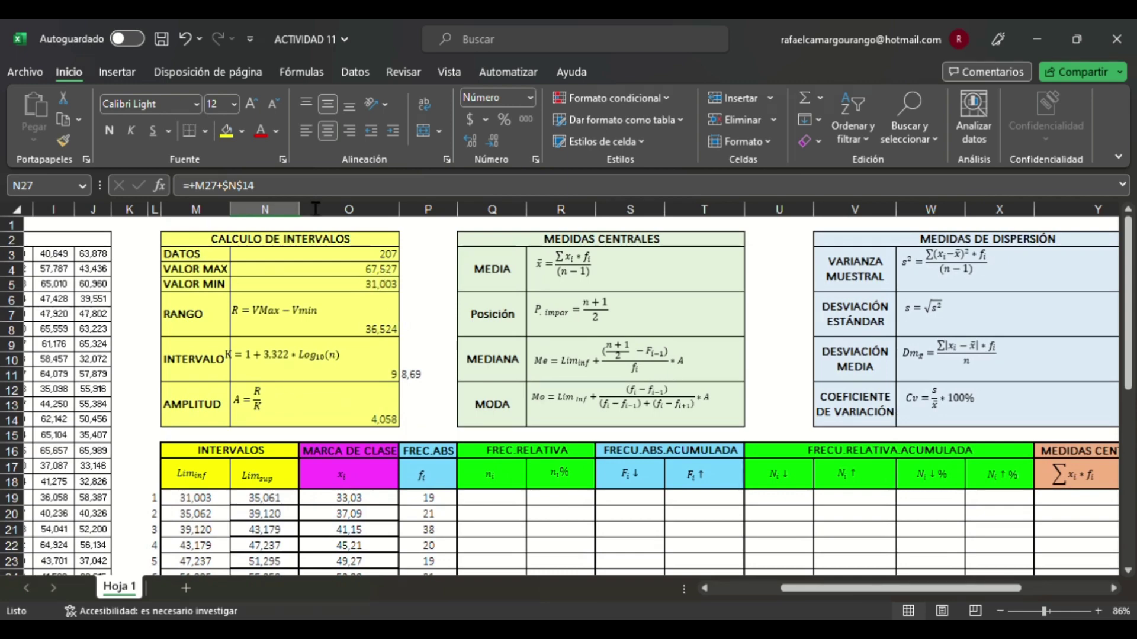
{"action": "scroll", "coordinate": [327, 278], "scroll_direction": "down", "scroll_amount": 5}
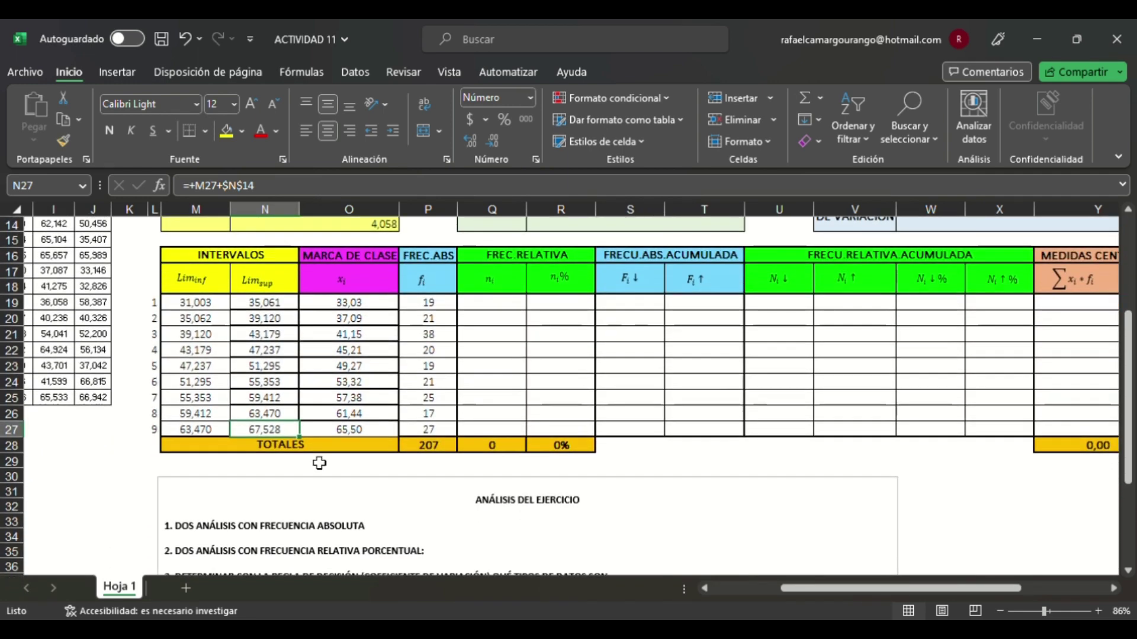
{"action": "scroll", "coordinate": [263, 404], "scroll_direction": "up", "scroll_amount": 5}
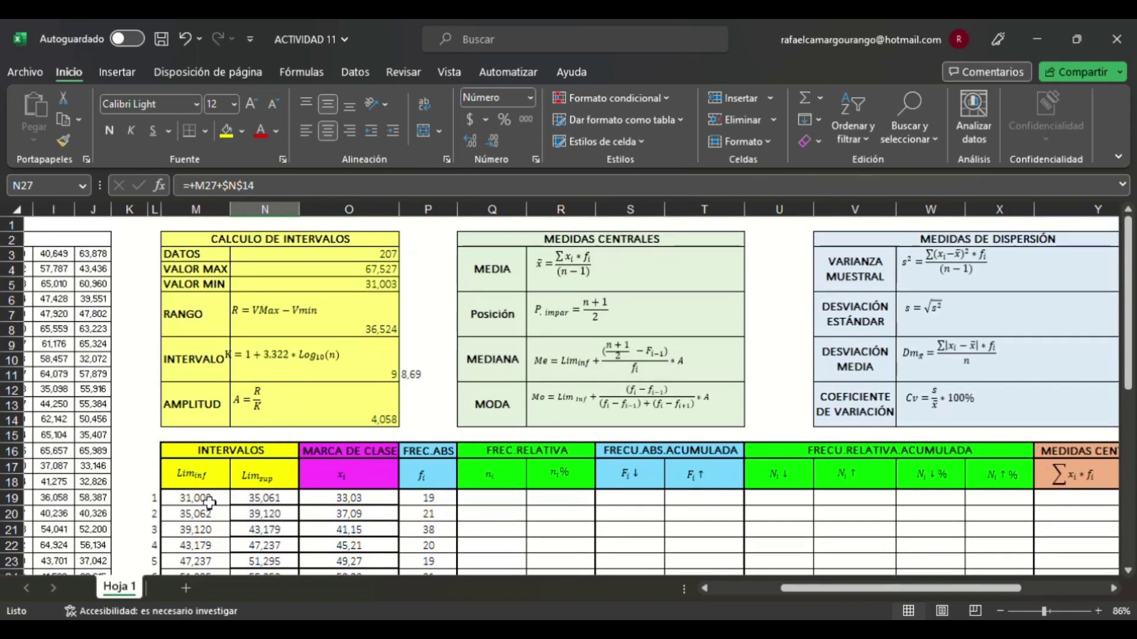
{"action": "scroll", "coordinate": [396, 330], "scroll_direction": "down", "scroll_amount": 2}
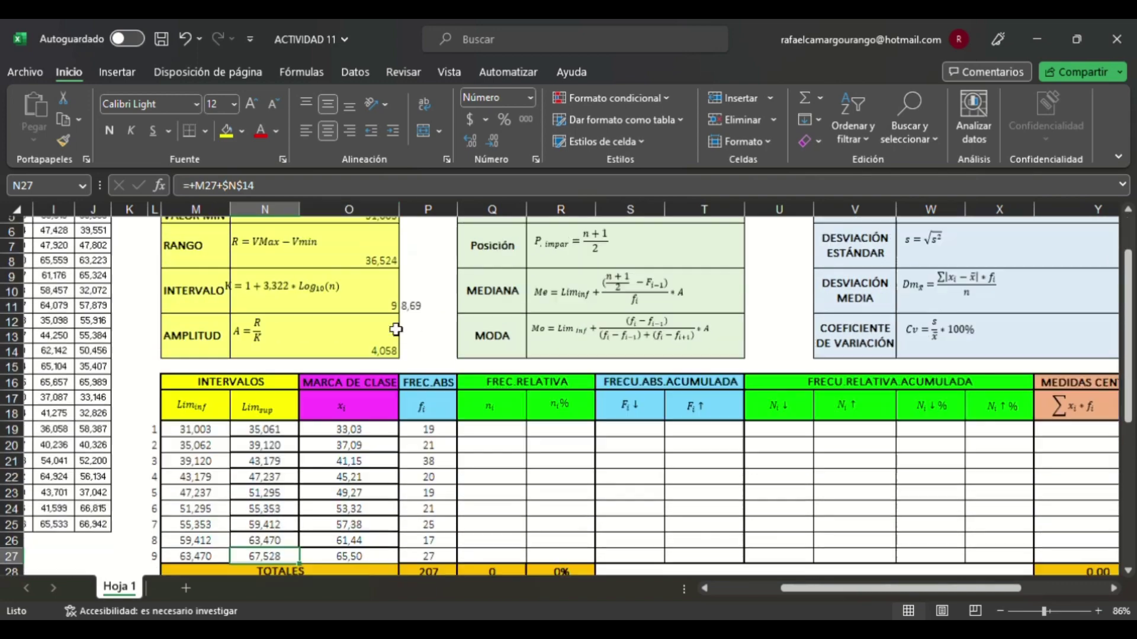
{"action": "scroll", "coordinate": [396, 330], "scroll_direction": "down", "scroll_amount": 3}
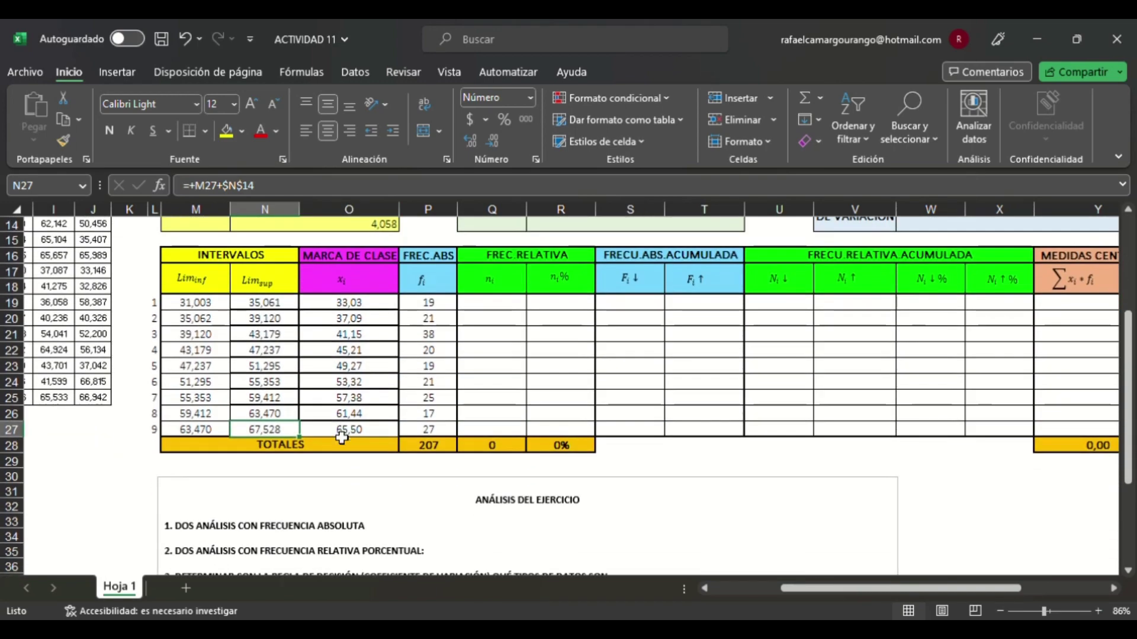
Step: Set the second interval's lower limit in M20 to =+N19+0,0001
{"action": "left_click", "coordinate": [198, 318]}
{"action": "left_click", "coordinate": [290, 199]}
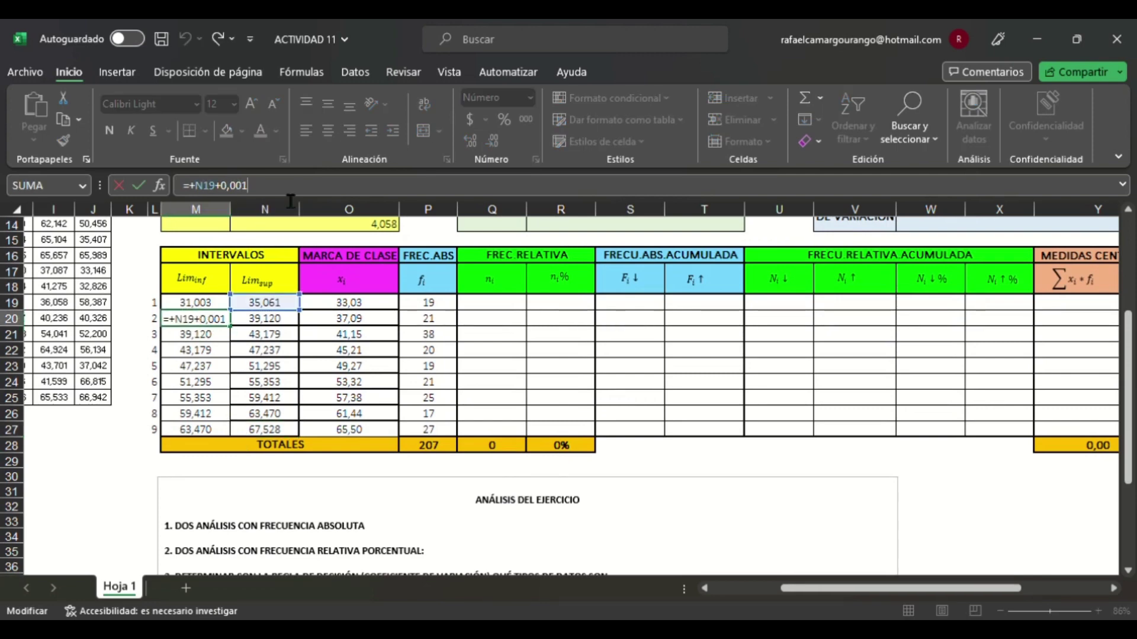
{"action": "key", "text": "BackSpace"}
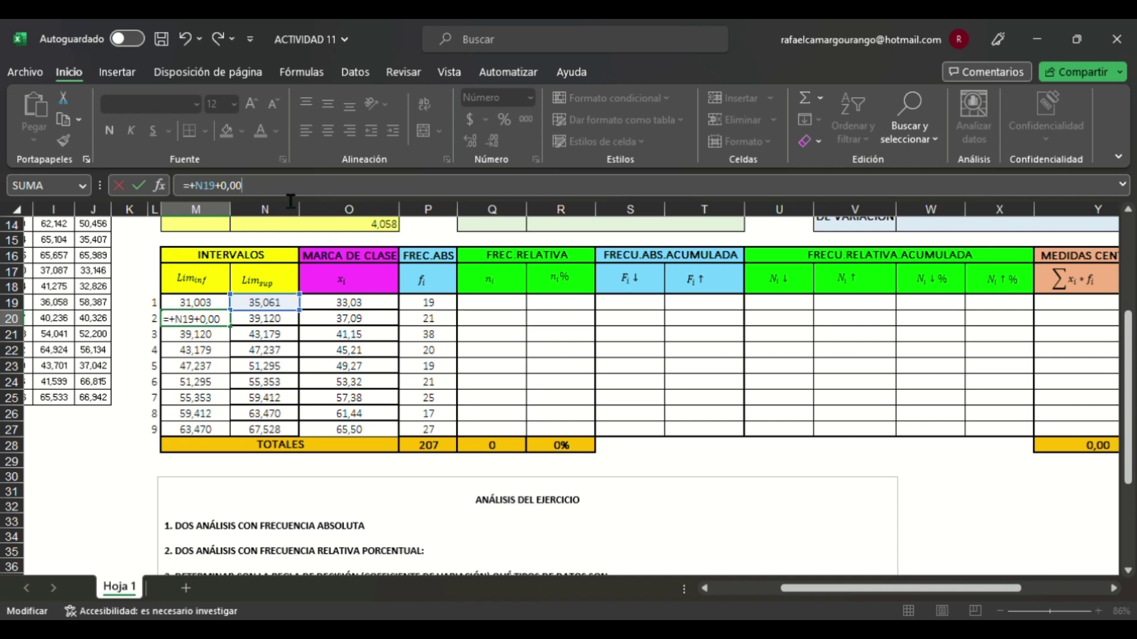
{"action": "type", "text": "01"}
{"action": "key", "text": "Return"}
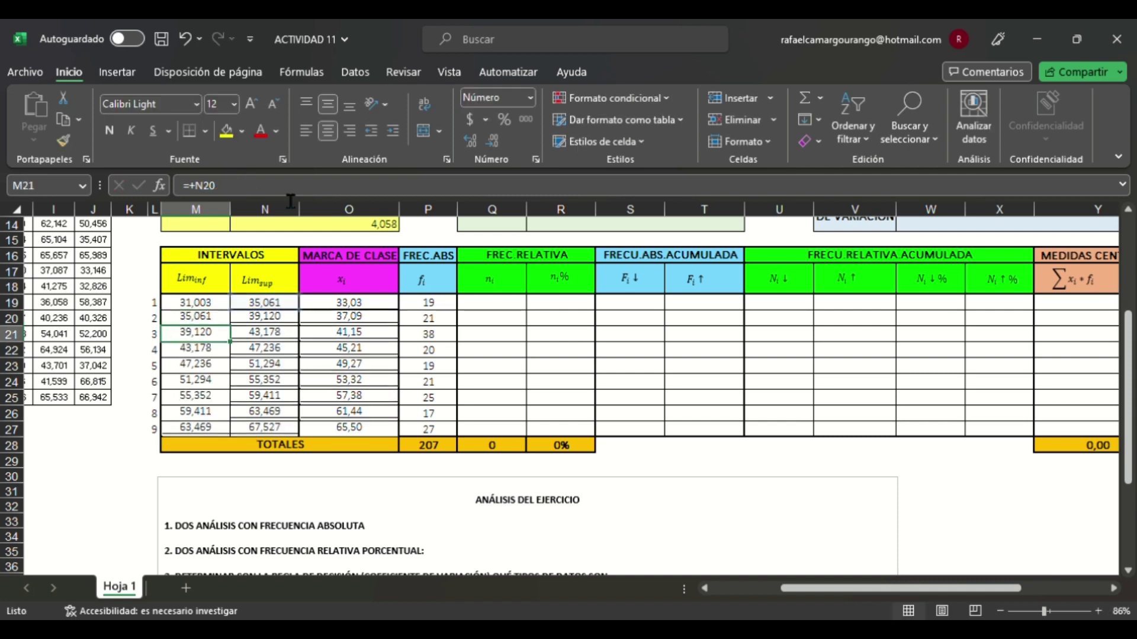
Step: Compare the last upper limit in N27 with VALOR MAX once more
{"action": "left_click", "coordinate": [290, 434]}
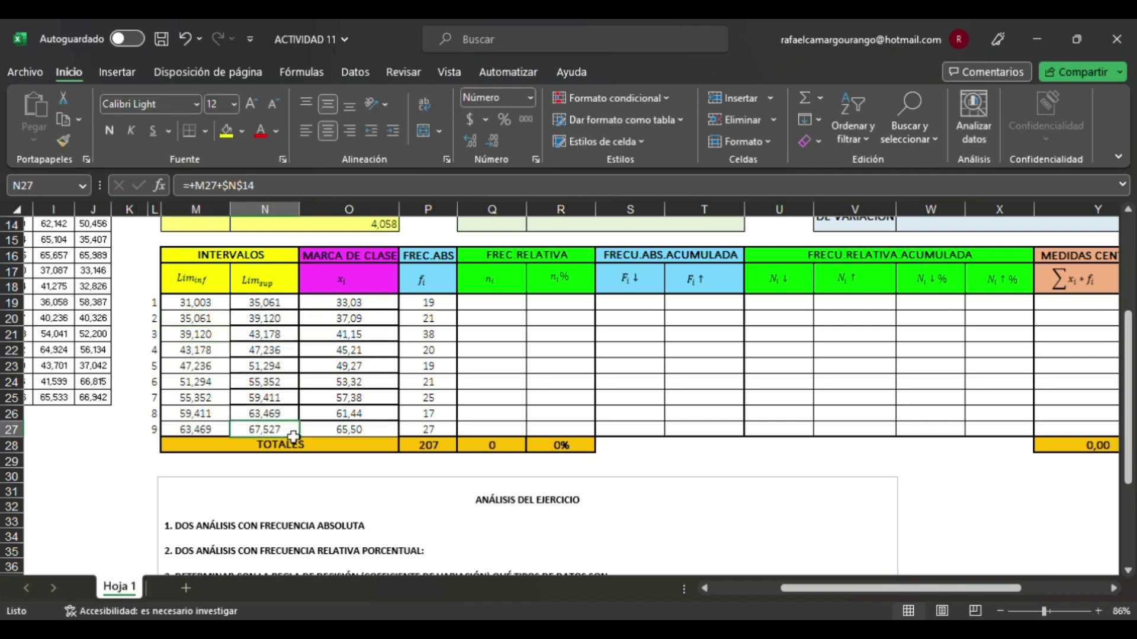
{"action": "left_click", "coordinate": [386, 418]}
{"action": "scroll", "coordinate": [361, 423], "scroll_direction": "up", "scroll_amount": 5}
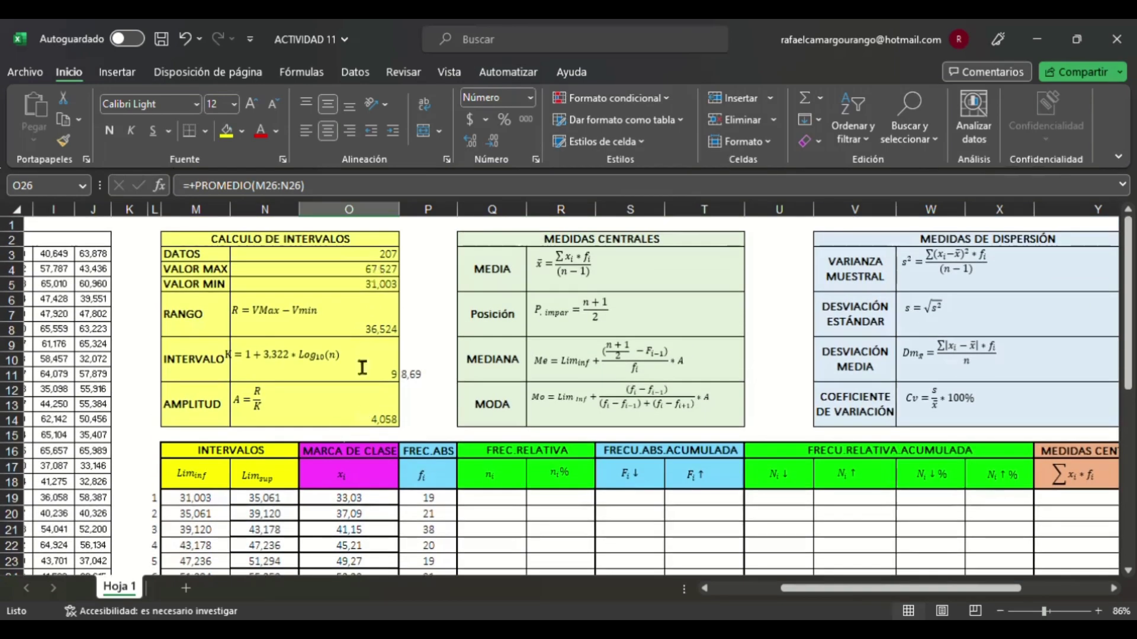
{"action": "scroll", "coordinate": [357, 317], "scroll_direction": "down", "scroll_amount": 4}
{"action": "scroll", "coordinate": [357, 317], "scroll_direction": "down", "scroll_amount": 1}
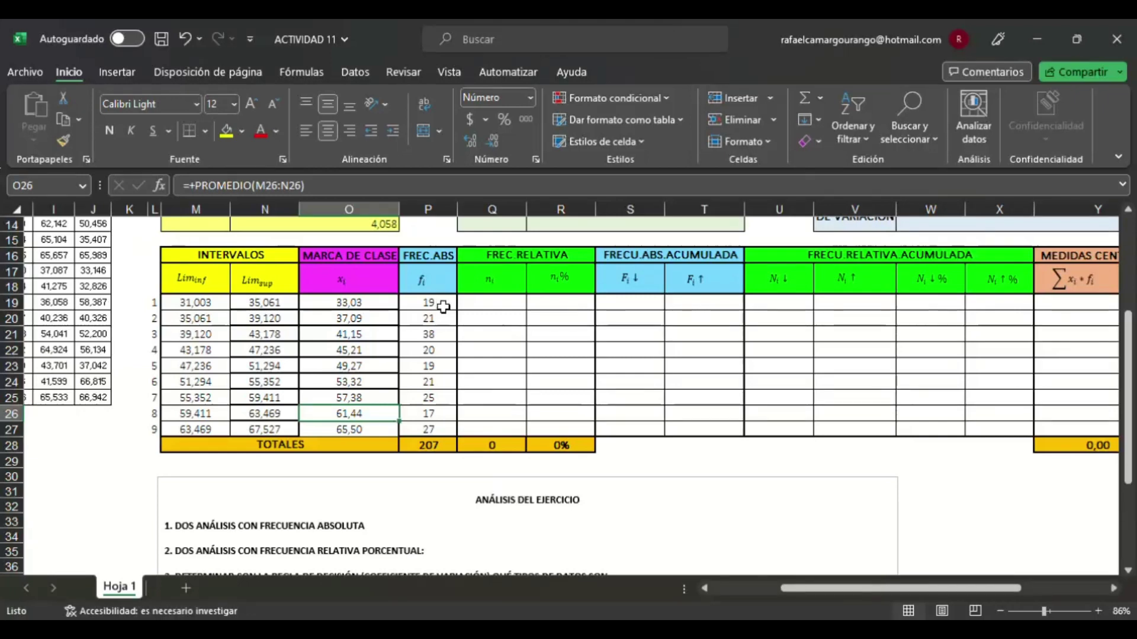
Step: Calculate the first interval's relative frequency in Q19 with the formula =+P19/$P$28, keeping the total as an absolute reference
{"action": "left_click", "coordinate": [487, 307]}
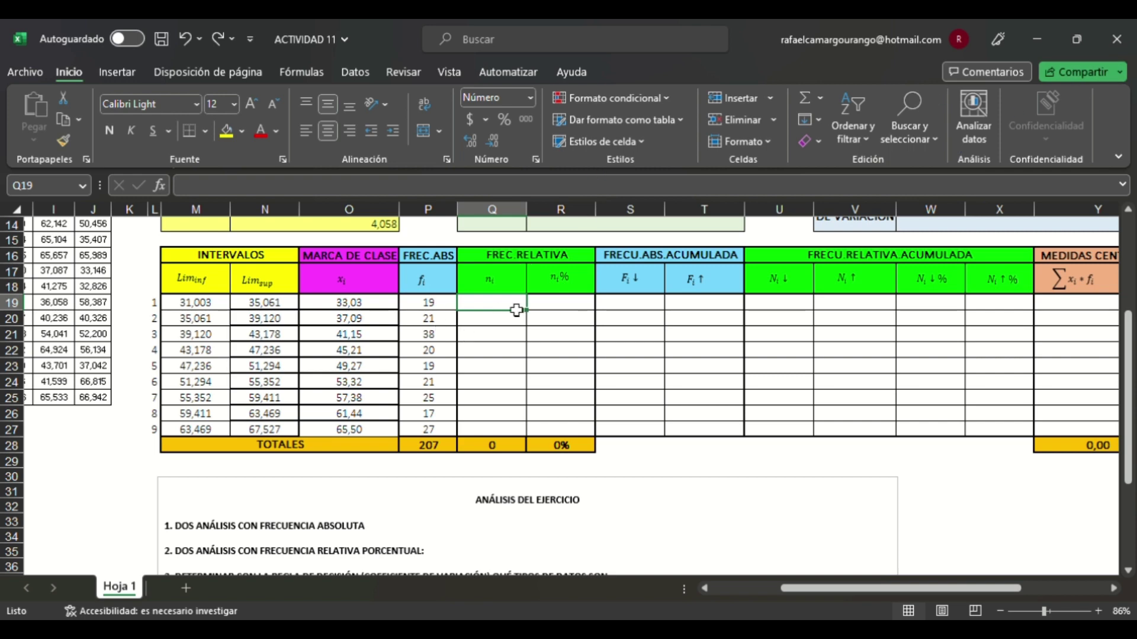
{"action": "left_click", "coordinate": [442, 308]}
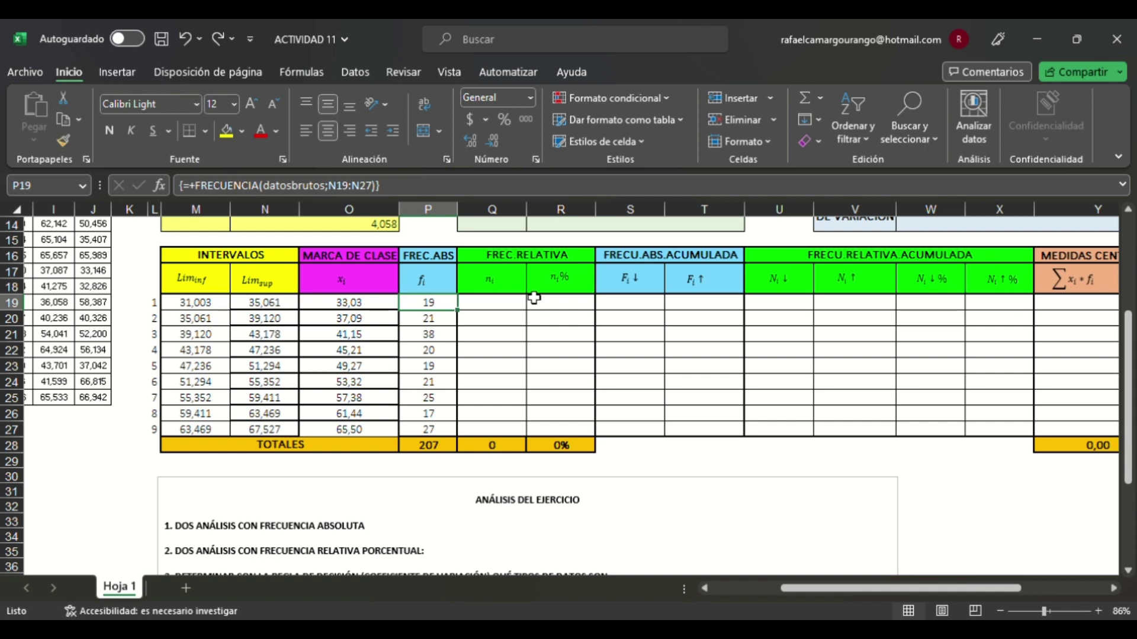
{"action": "left_click", "coordinate": [509, 306]}
{"action": "left_click", "coordinate": [420, 306]}
{"action": "left_click", "coordinate": [519, 303]}
{"action": "type", "text": "+"}
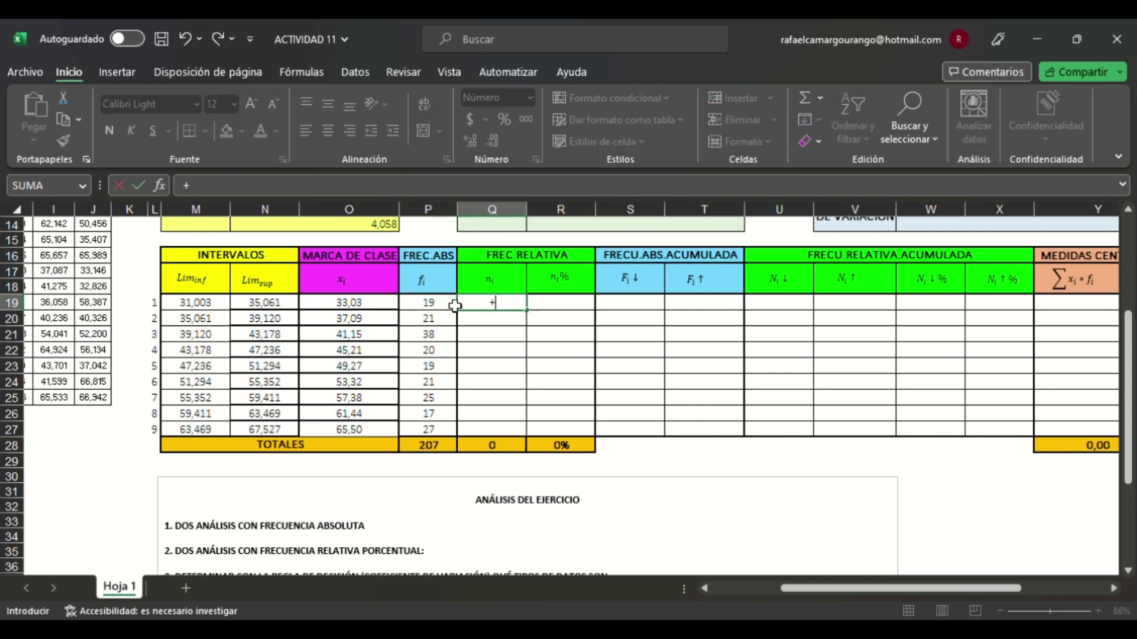
{"action": "left_click", "coordinate": [449, 303]}
{"action": "type", "text": "/"}
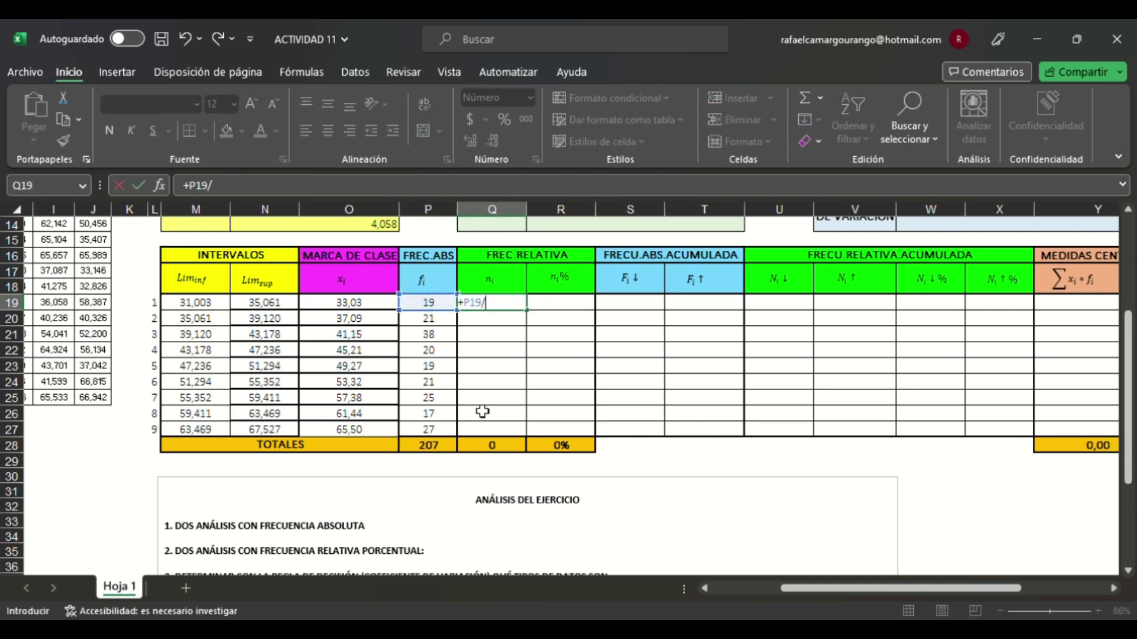
{"action": "left_click", "coordinate": [443, 452]}
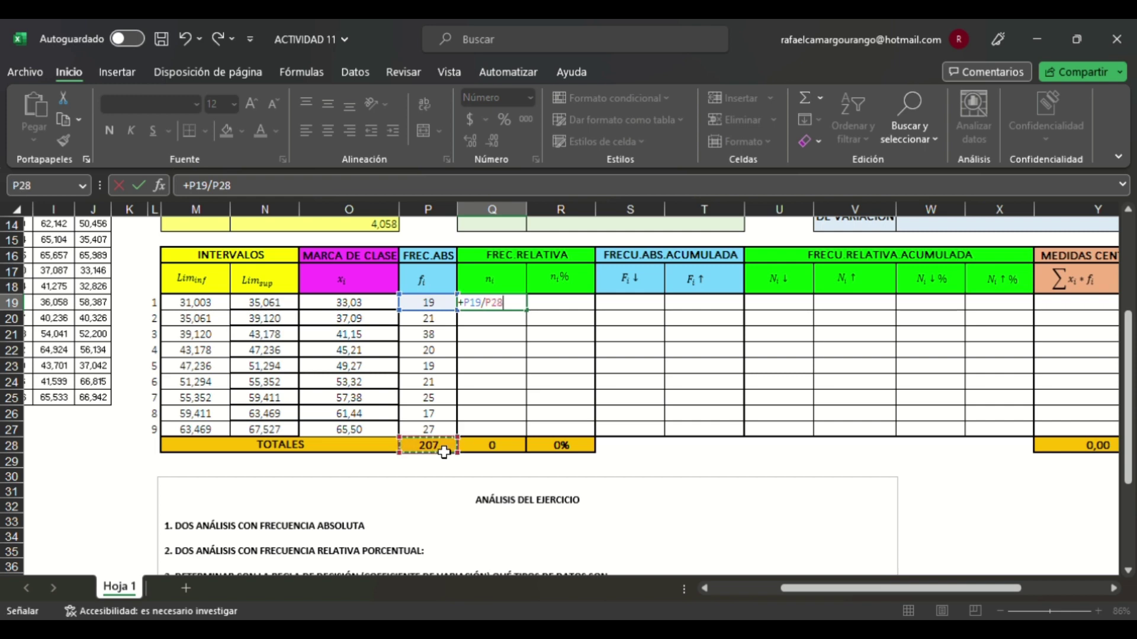
{"action": "key", "text": "F4"}
{"action": "key", "text": "Return"}
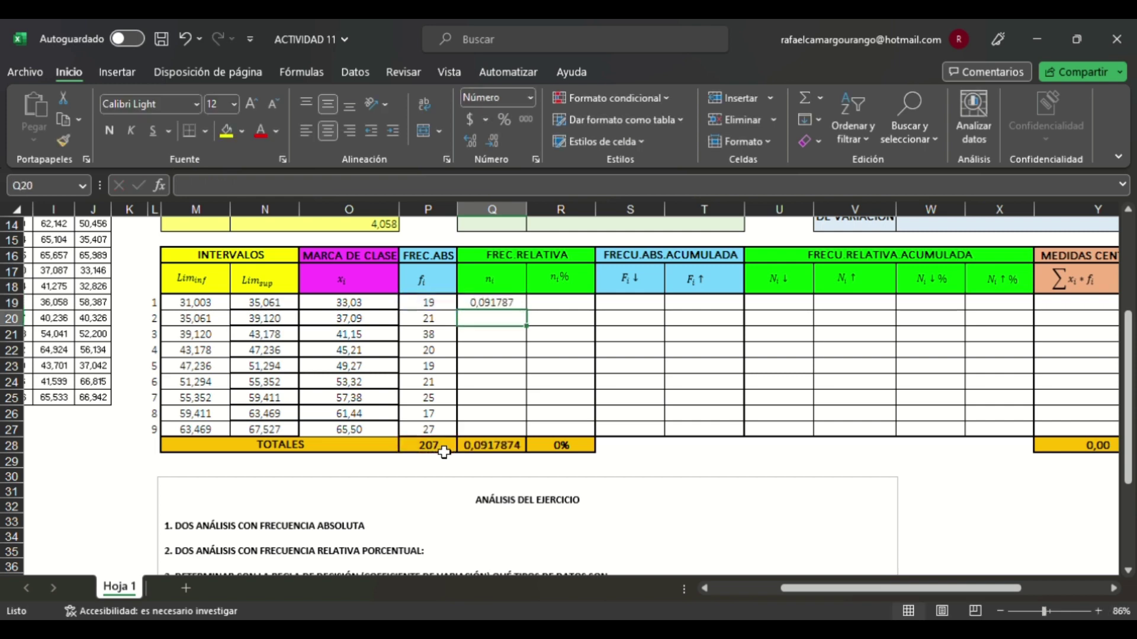
Step: Fill the relative frequency formula from Q19 down to Q27 and show these values with three decimals
{"action": "left_click", "coordinate": [514, 305]}
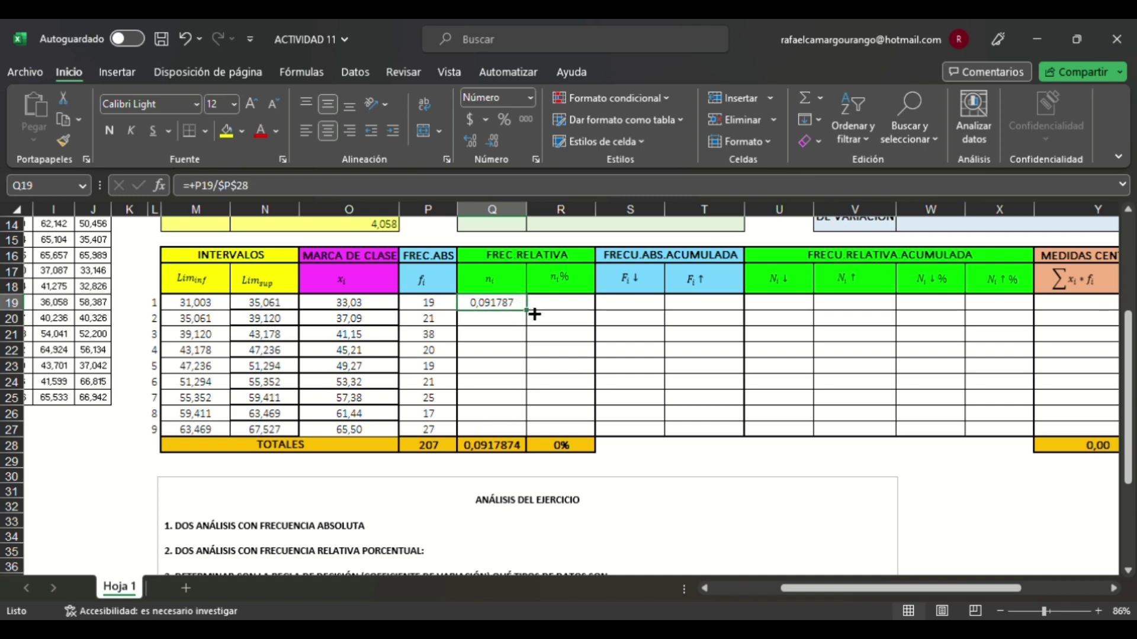
{"action": "double_click", "coordinate": [528, 311]}
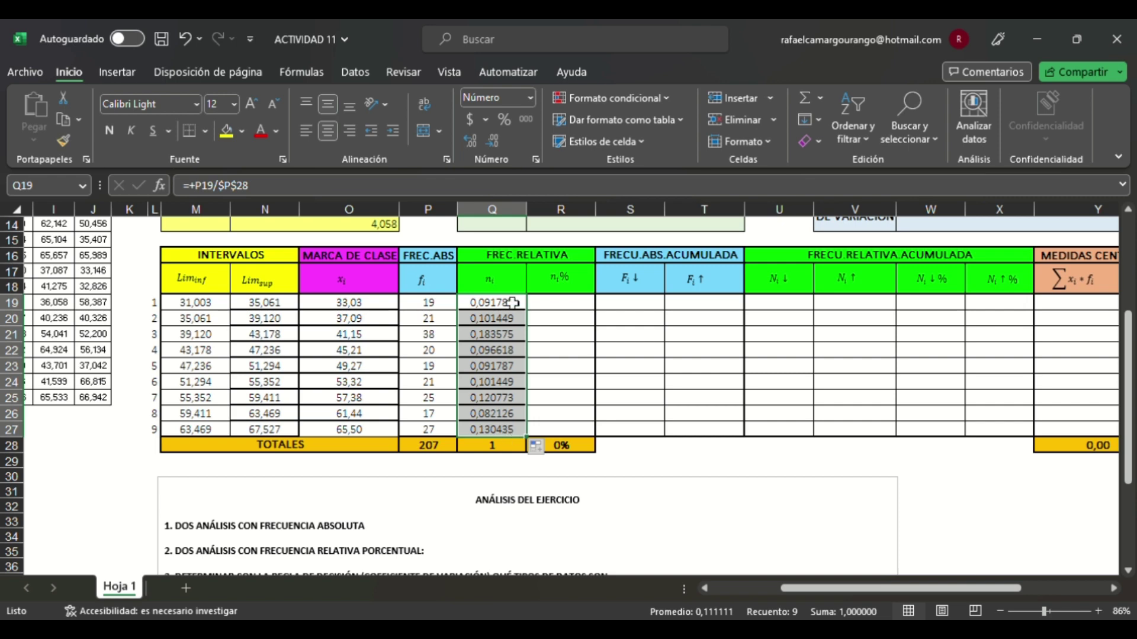
{"action": "left_click", "coordinate": [478, 146]}
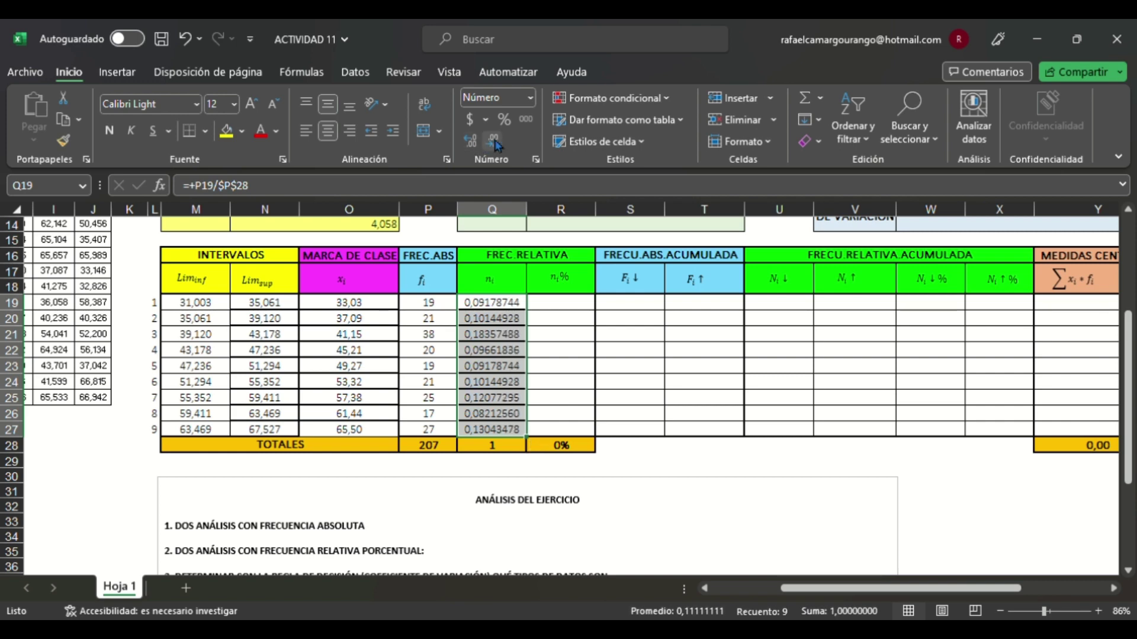
{"action": "left_click", "coordinate": [493, 142]}
{"action": "left_click", "coordinate": [497, 144]}
{"action": "left_click", "coordinate": [499, 145]}
{"action": "left_click", "coordinate": [500, 145]}
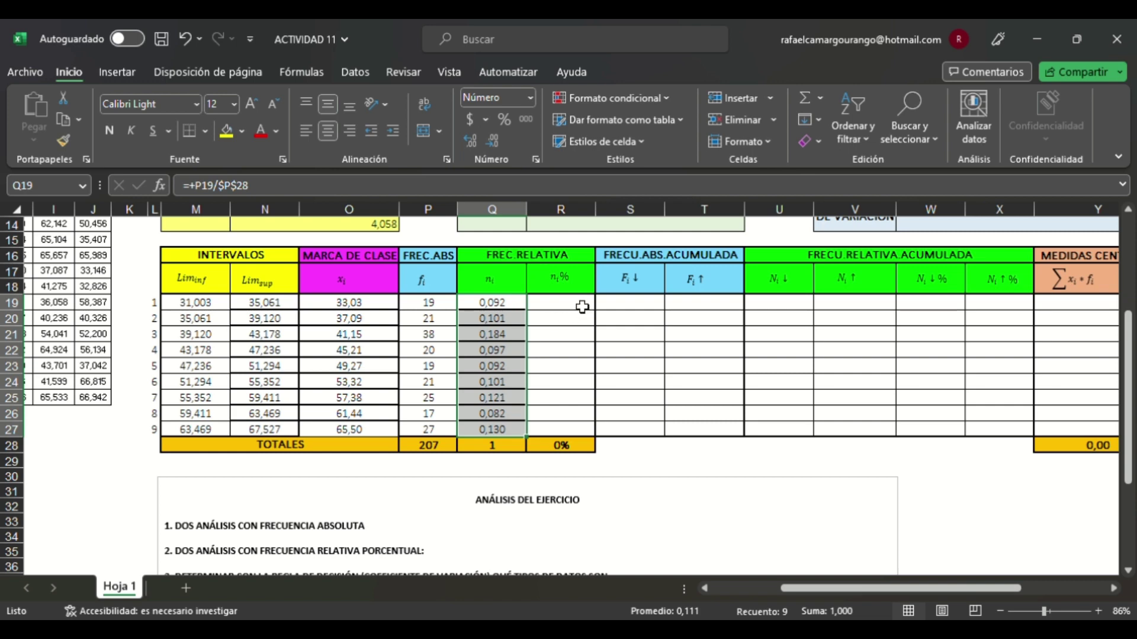
Step: Enter the first interval's percentage relative frequency in R19 as =+Q19
{"action": "key", "text": "Right"}
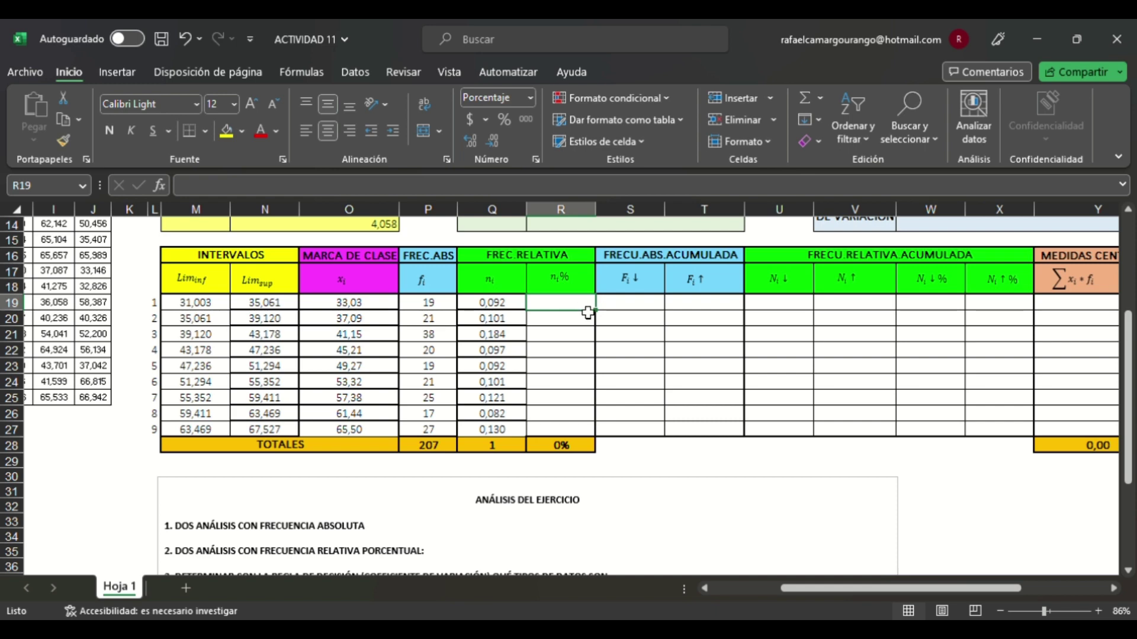
{"action": "type", "text": "*"}
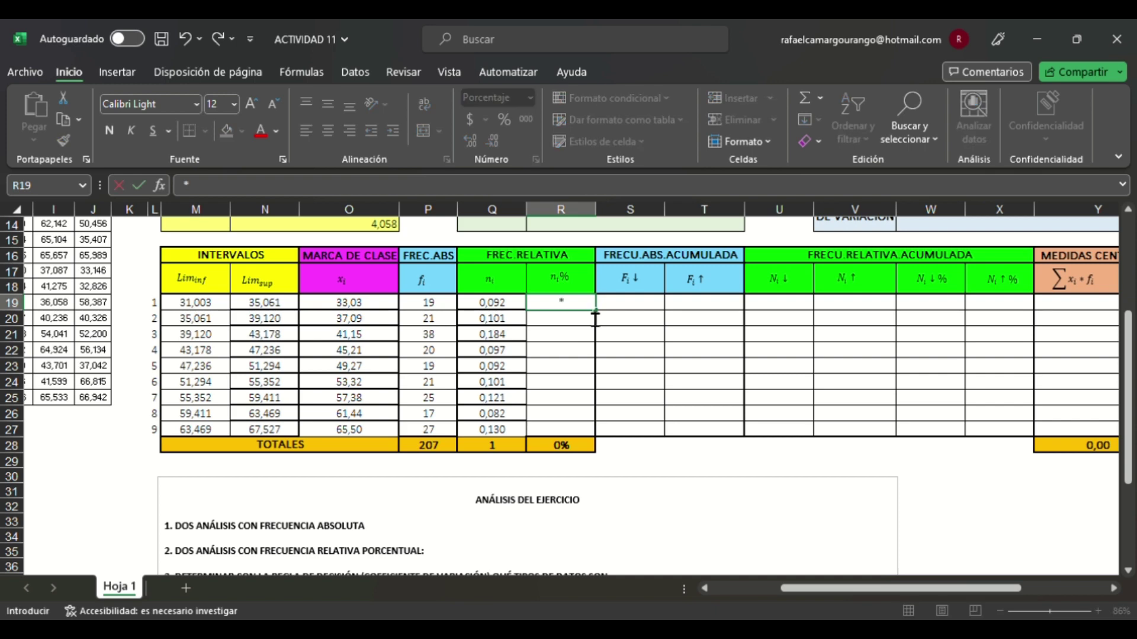
{"action": "key", "text": "BackSpace"}
{"action": "type", "text": "+"}
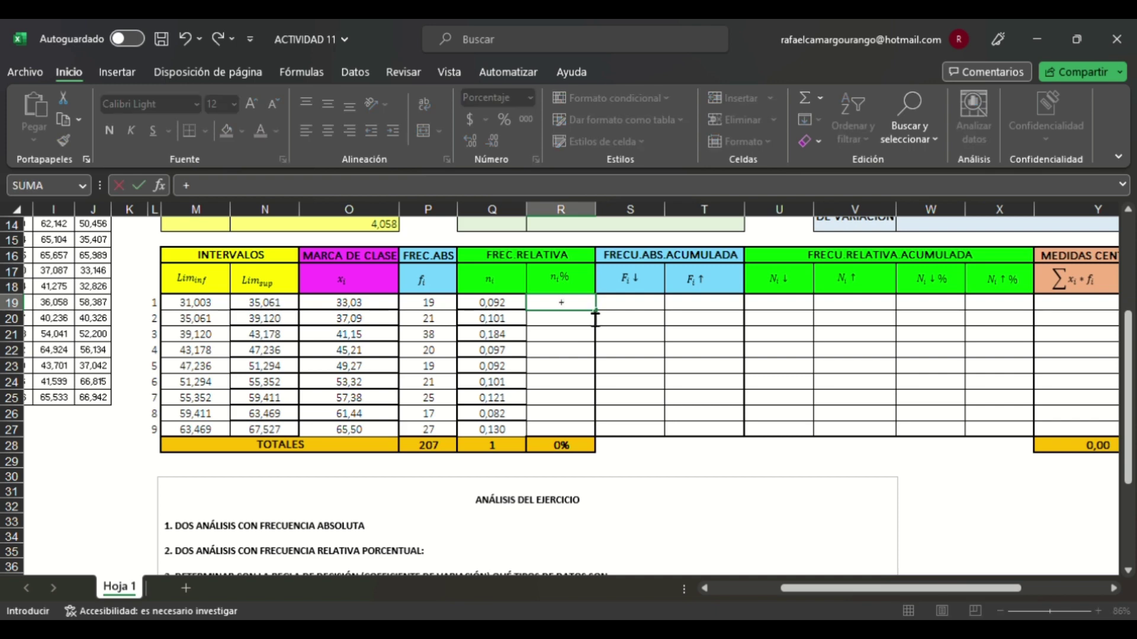
{"action": "left_click", "coordinate": [521, 306]}
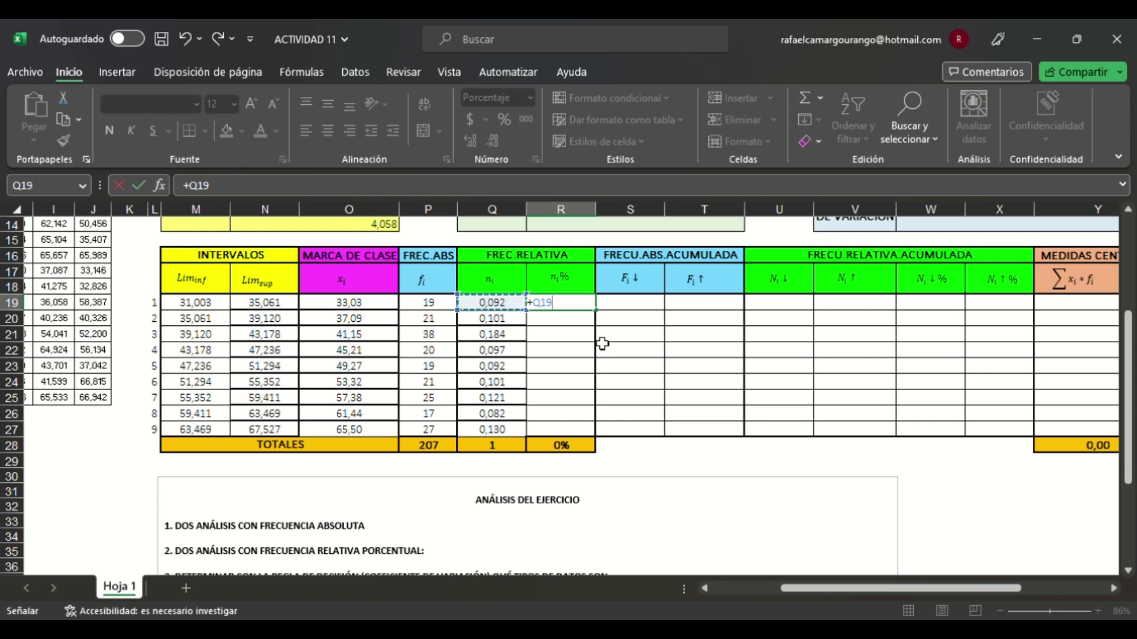
{"action": "key", "text": "Return"}
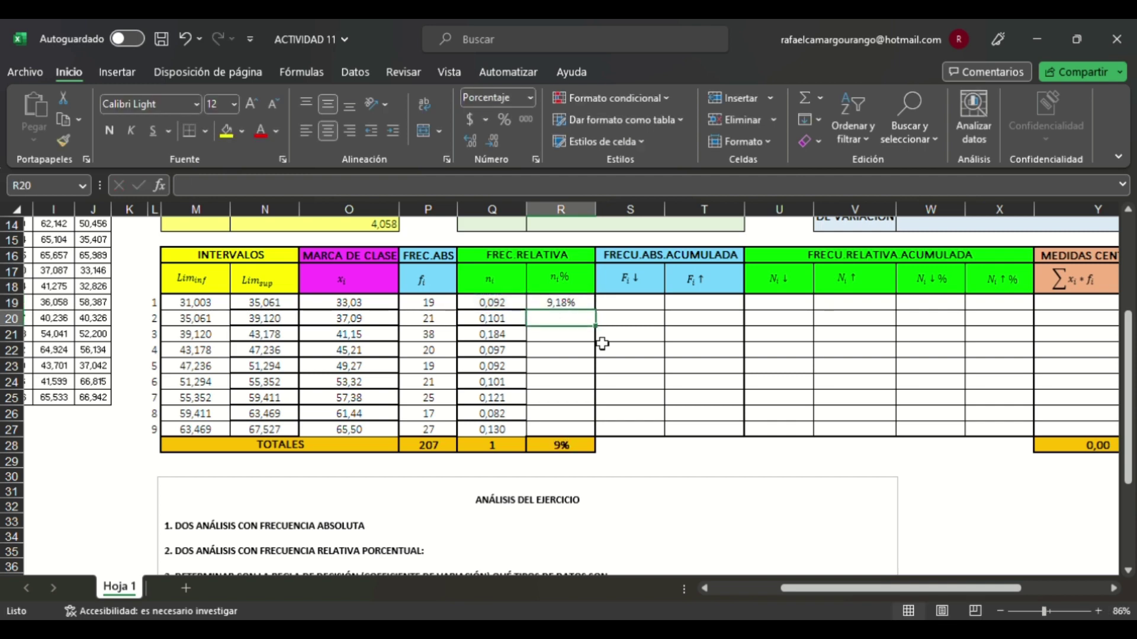
Step: Show the R19 percentage with three decimals and fill it down to R27
{"action": "left_click", "coordinate": [577, 304]}
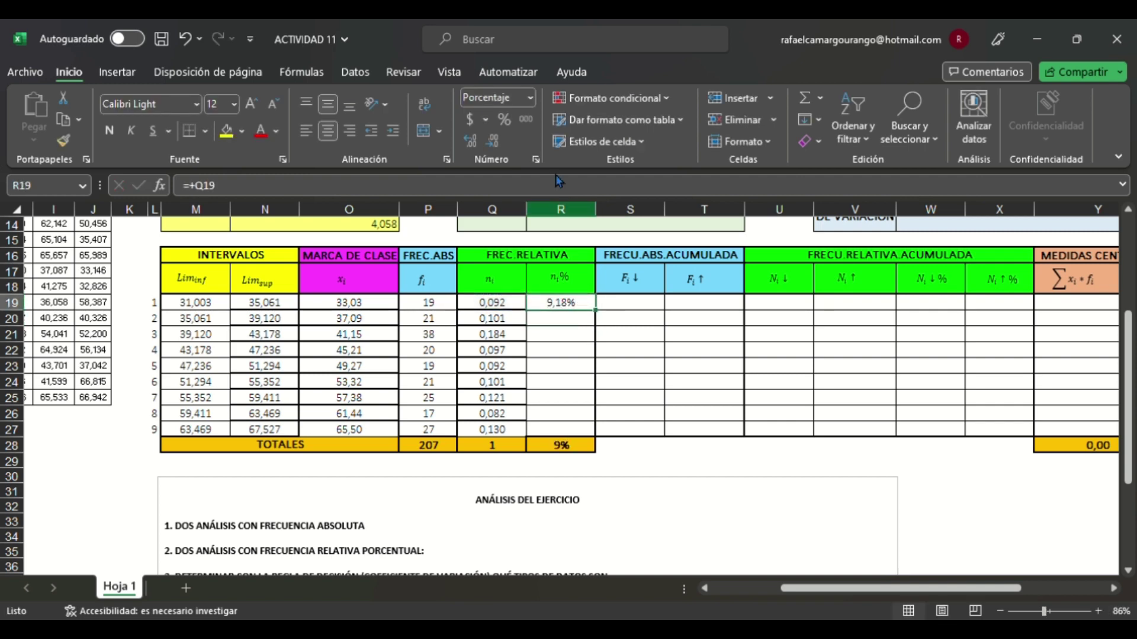
{"action": "left_click", "coordinate": [492, 142]}
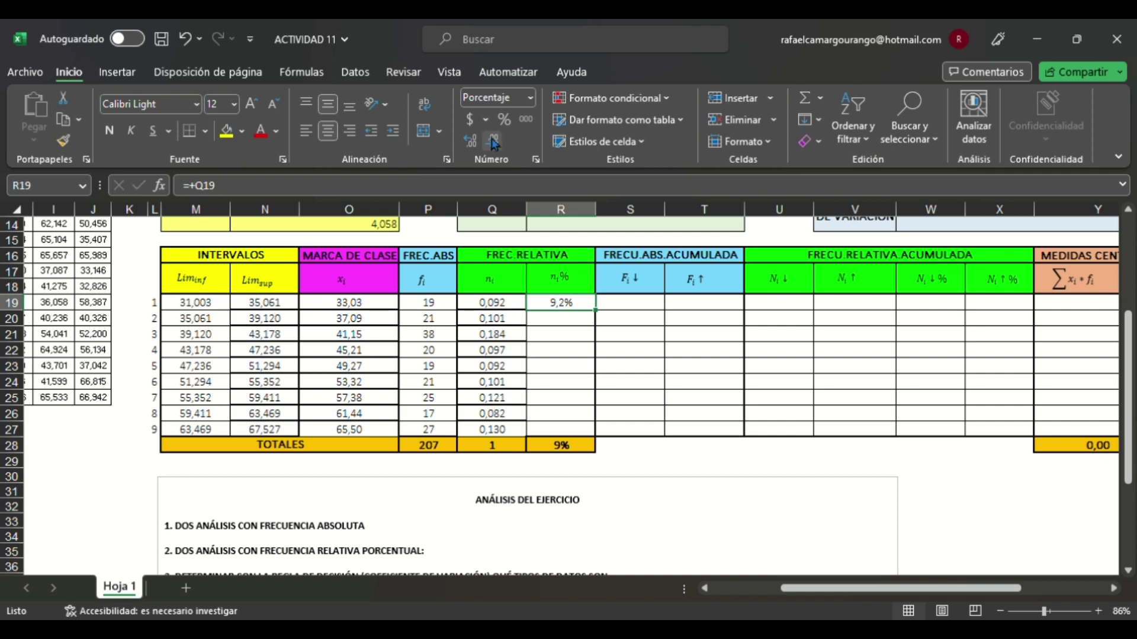
{"action": "left_click", "coordinate": [475, 142]}
{"action": "left_click", "coordinate": [475, 143]}
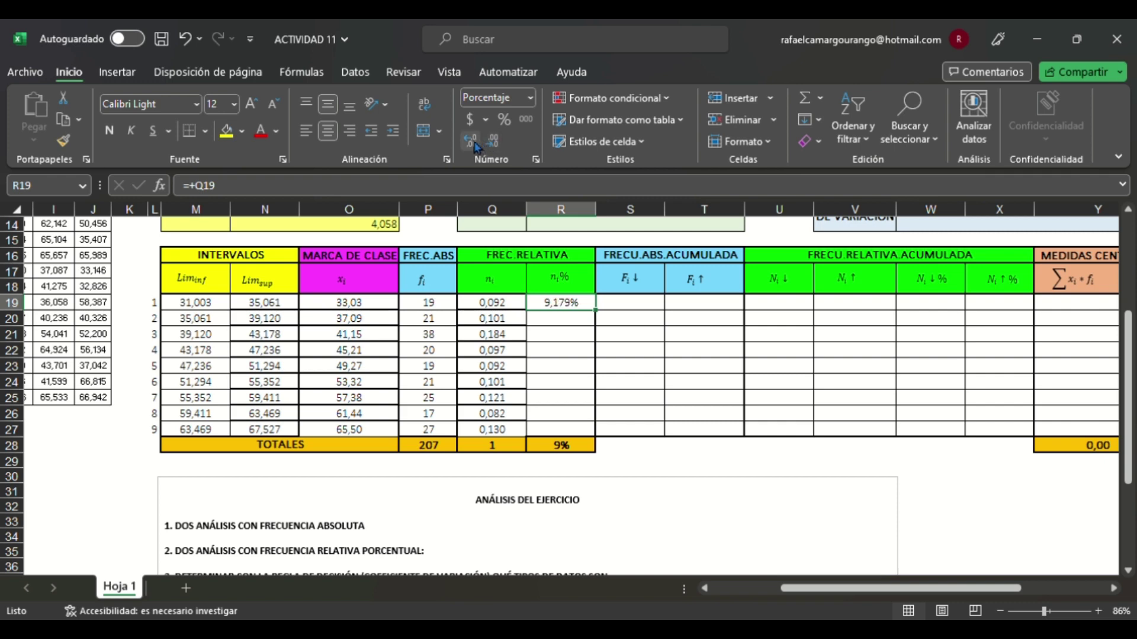
{"action": "double_click", "coordinate": [596, 311]}
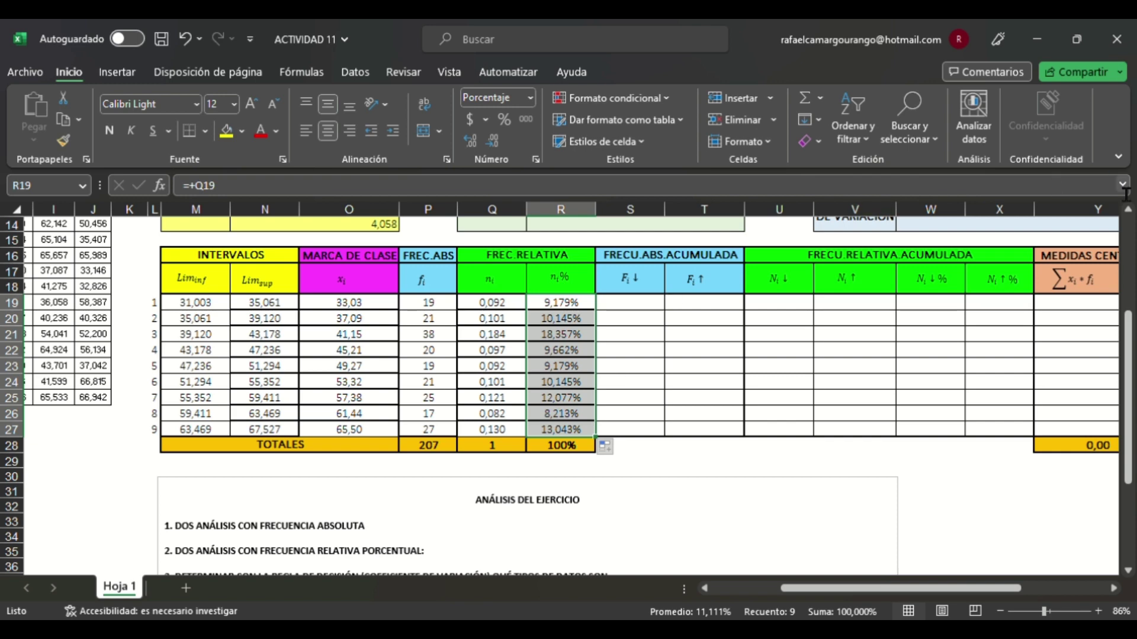
Step: Start the descending cumulative absolute frequency in S19 with the formula =+P19
{"action": "left_click", "coordinate": [635, 311]}
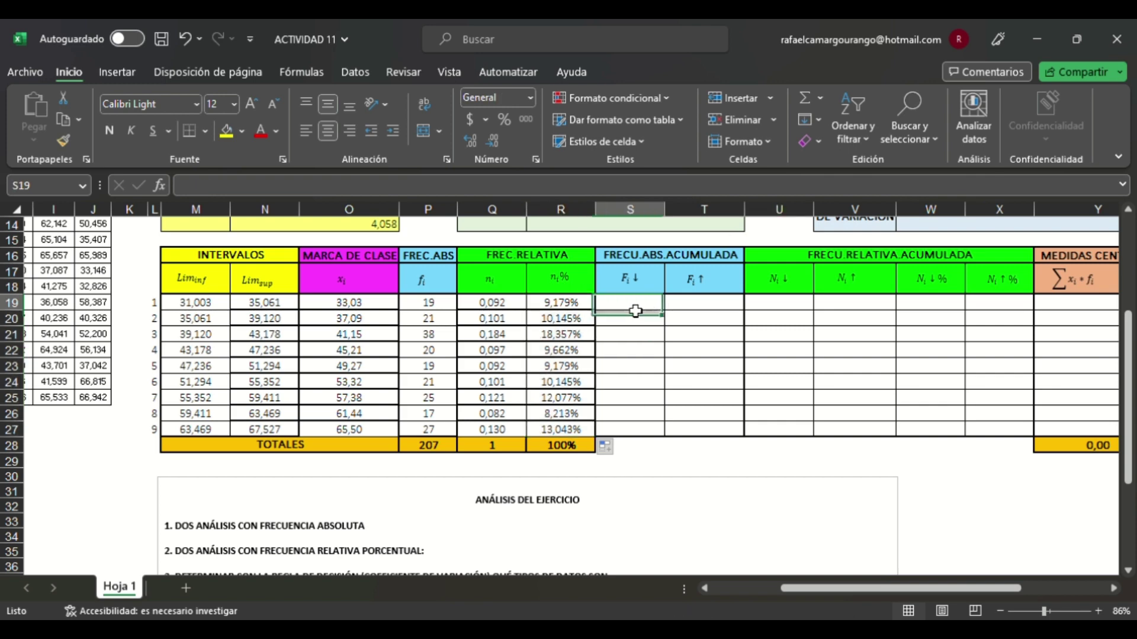
{"action": "scroll", "coordinate": [500, 307], "scroll_direction": "right", "scroll_amount": 2}
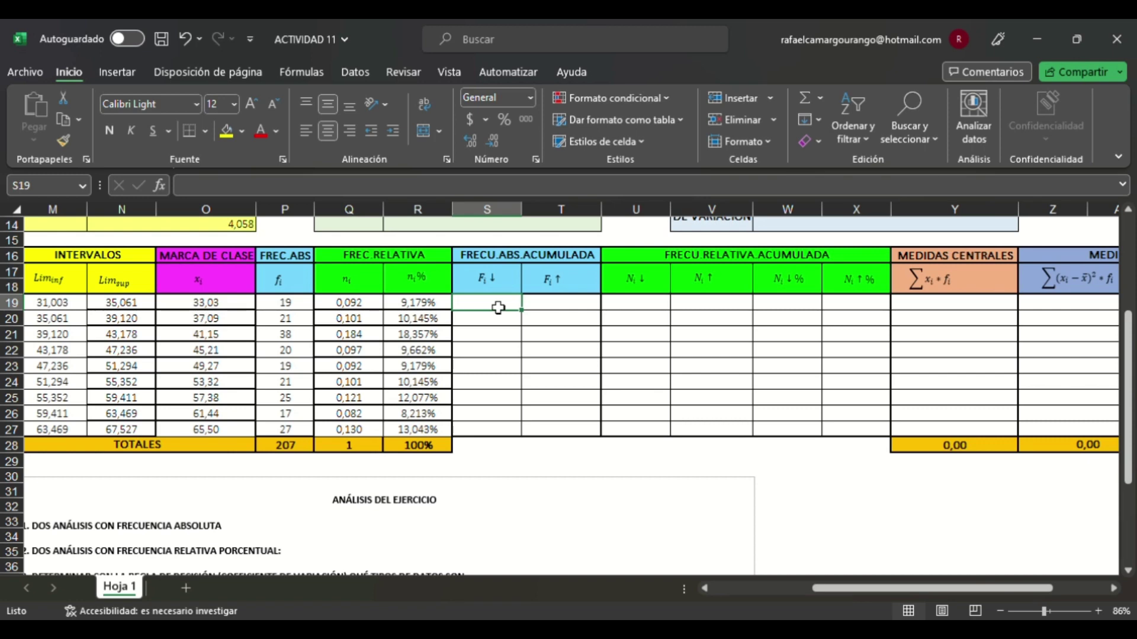
{"action": "type", "text": "+"}
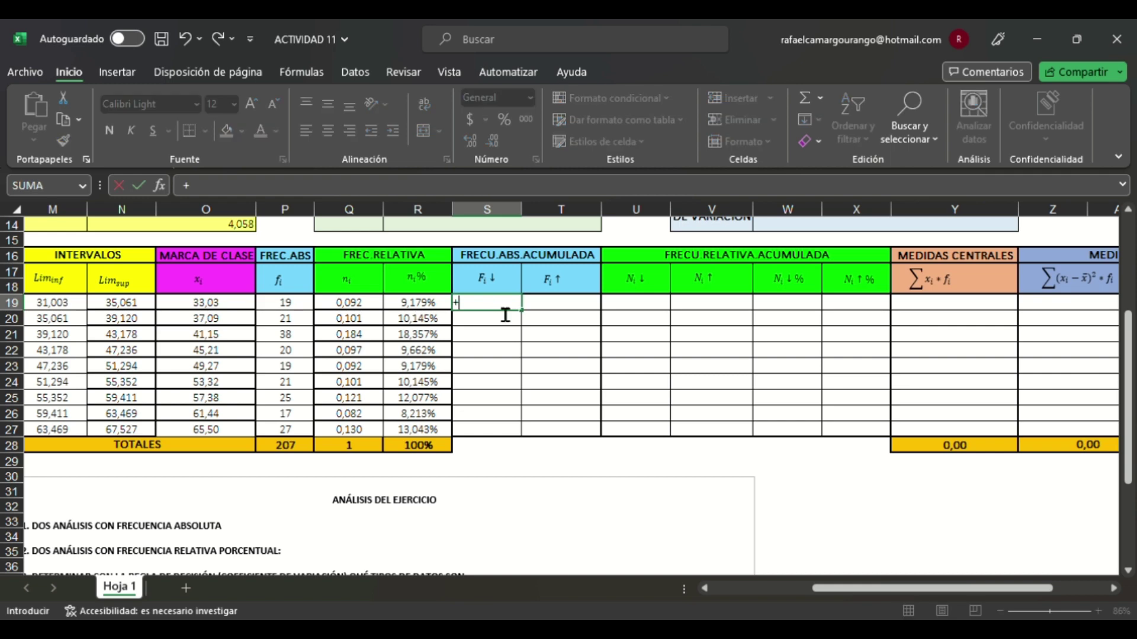
{"action": "left_click", "coordinate": [303, 307]}
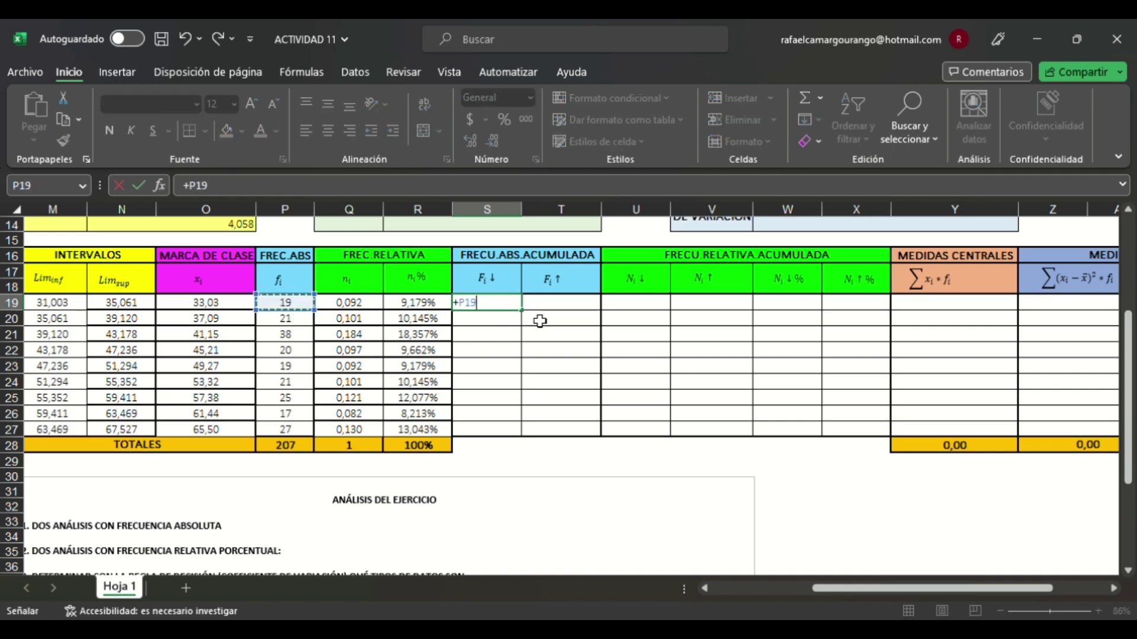
{"action": "key", "text": "Return"}
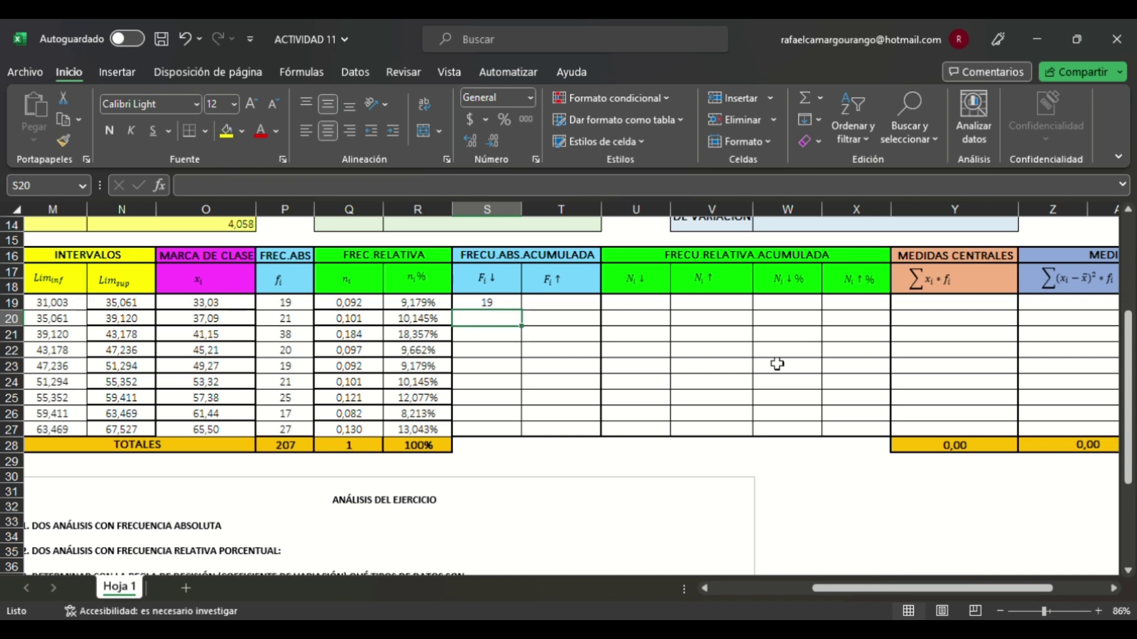
Step: Enter the second cumulative absolute frequency in S20 as =+S19+P20
{"action": "type", "text": "+"}
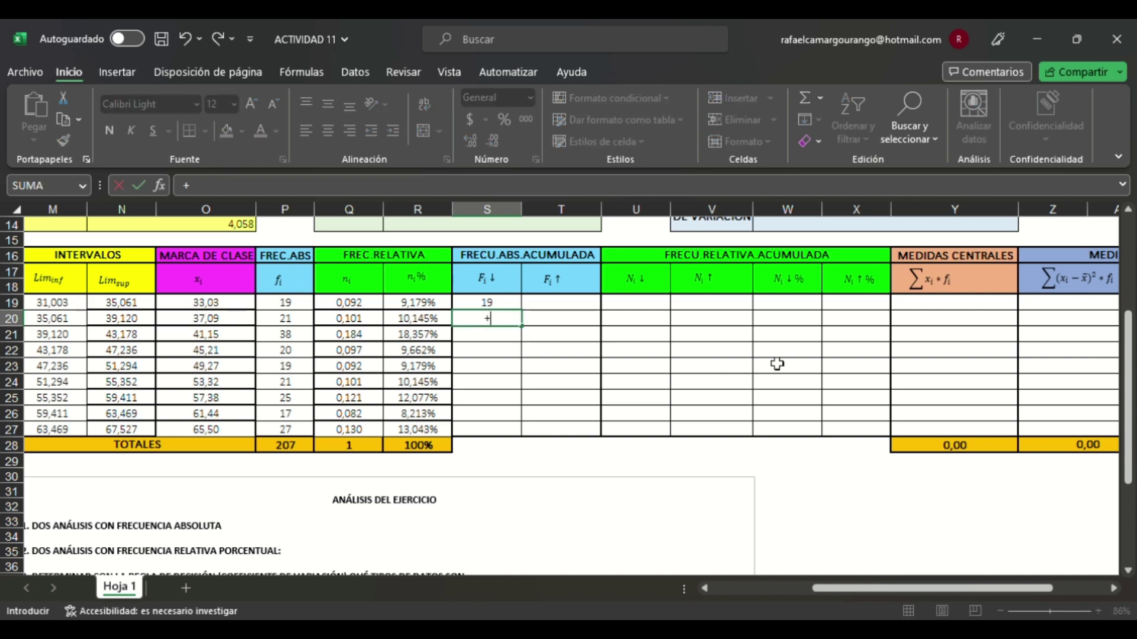
{"action": "left_click", "coordinate": [513, 306]}
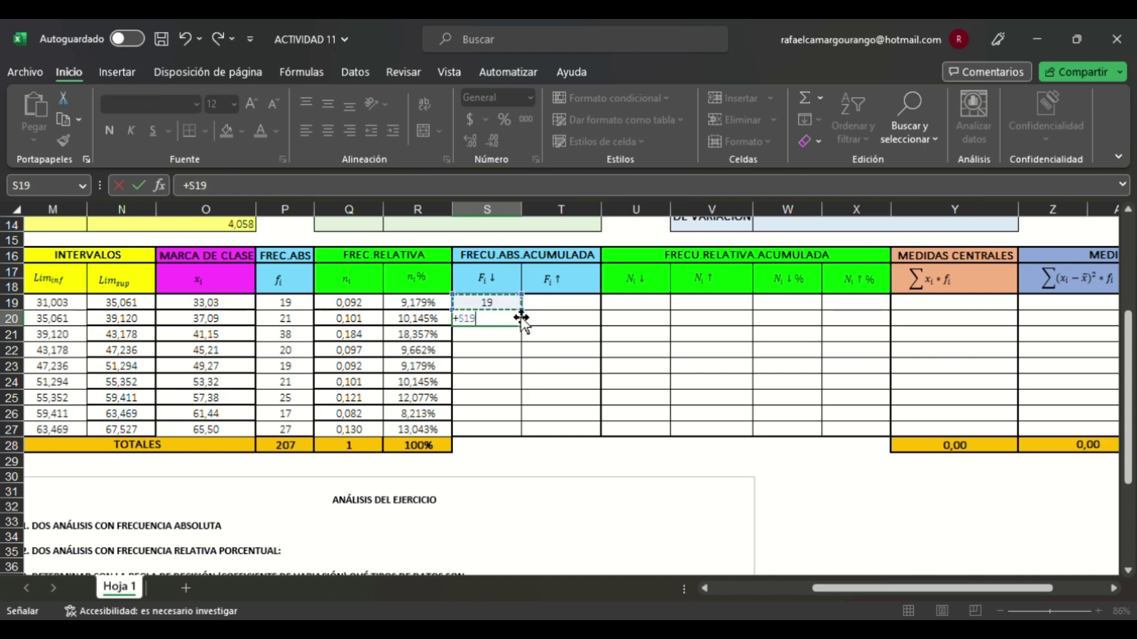
{"action": "type", "text": "+"}
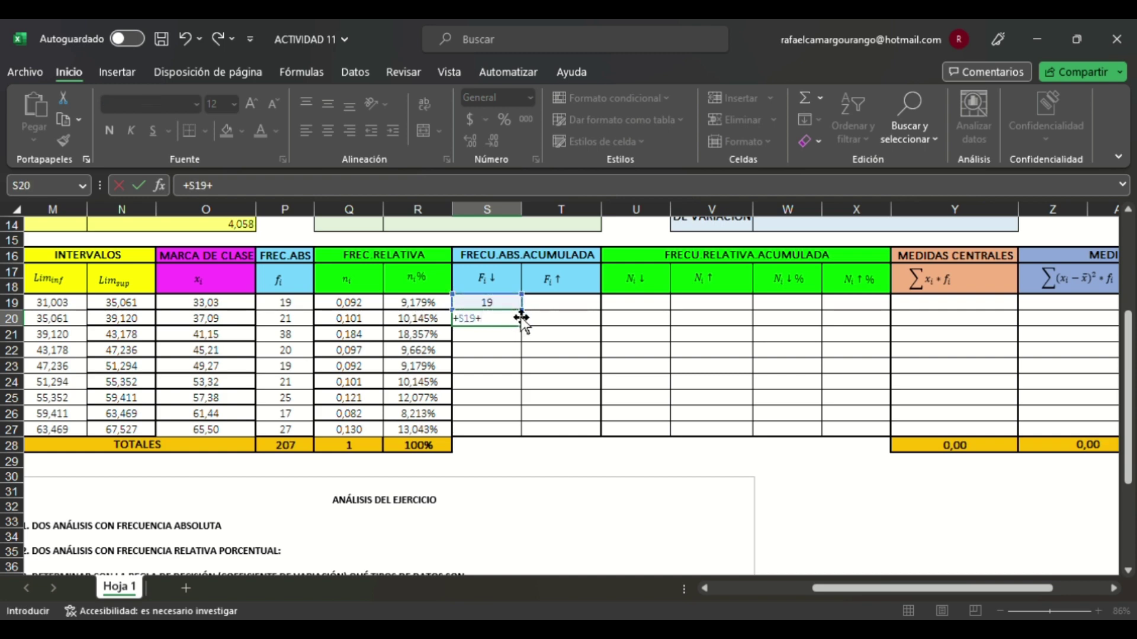
{"action": "left_click", "coordinate": [303, 325]}
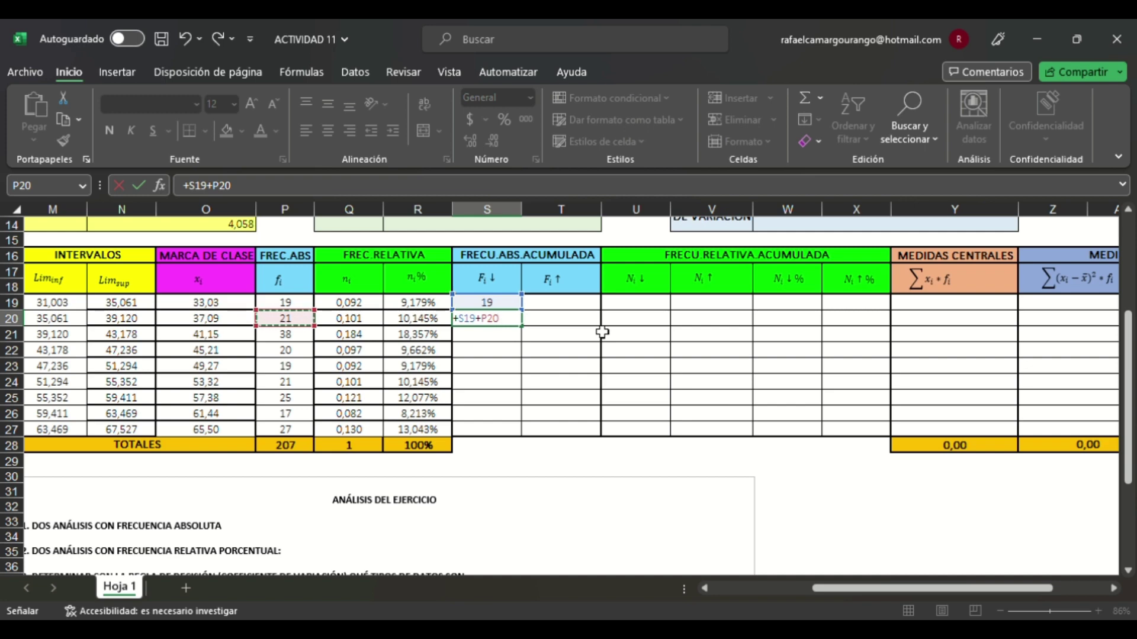
{"action": "key", "text": "Return"}
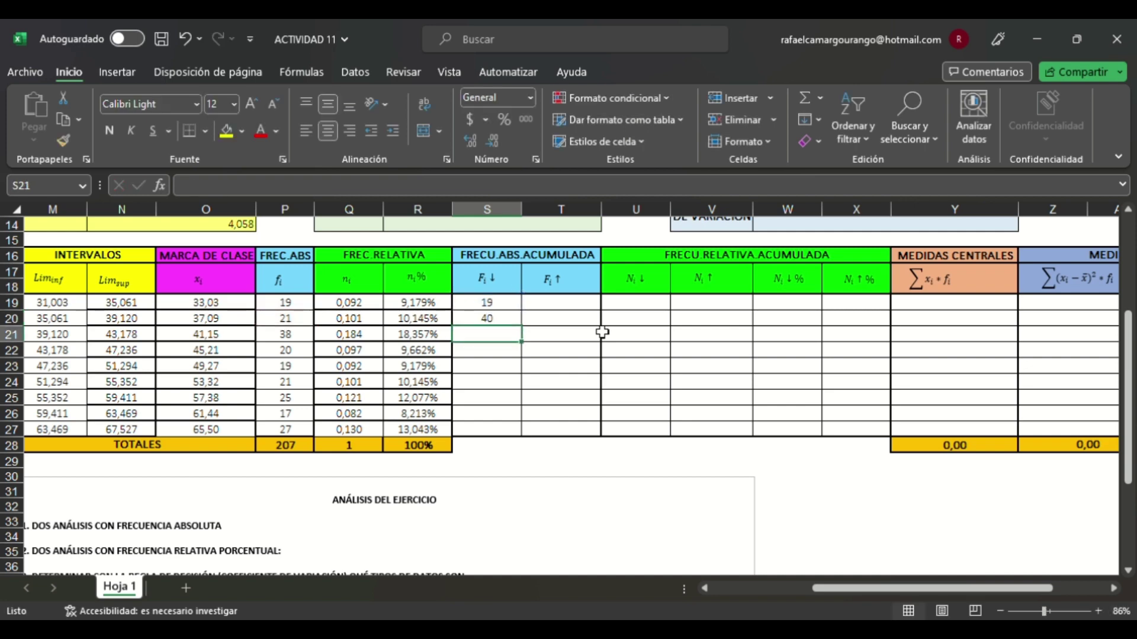
Step: Fill the S20 cumulative formula down to S27 and compare the last value with the absolute frequency total in P28
{"action": "left_click", "coordinate": [509, 320]}
{"action": "double_click", "coordinate": [523, 326]}
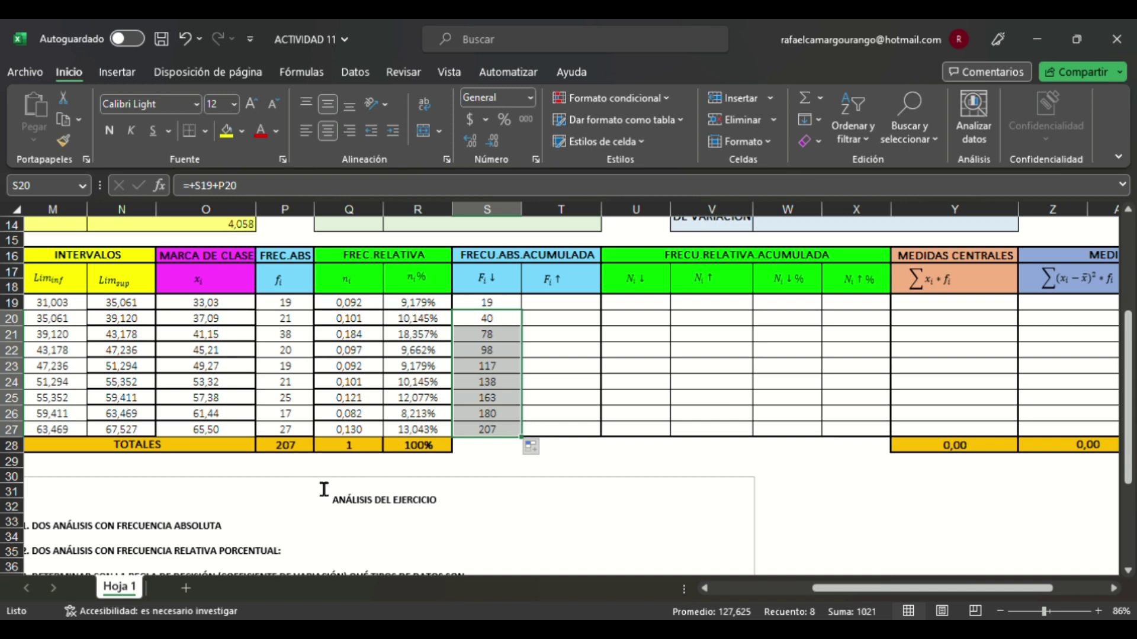
{"action": "left_click", "coordinate": [290, 446]}
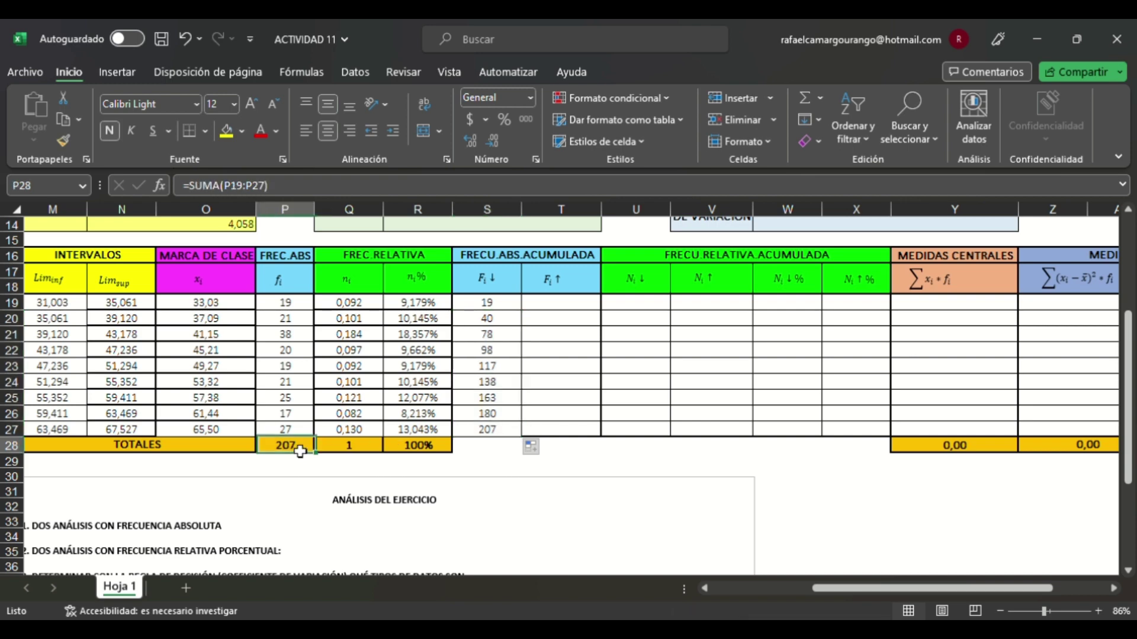
{"action": "left_click", "coordinate": [507, 432]}
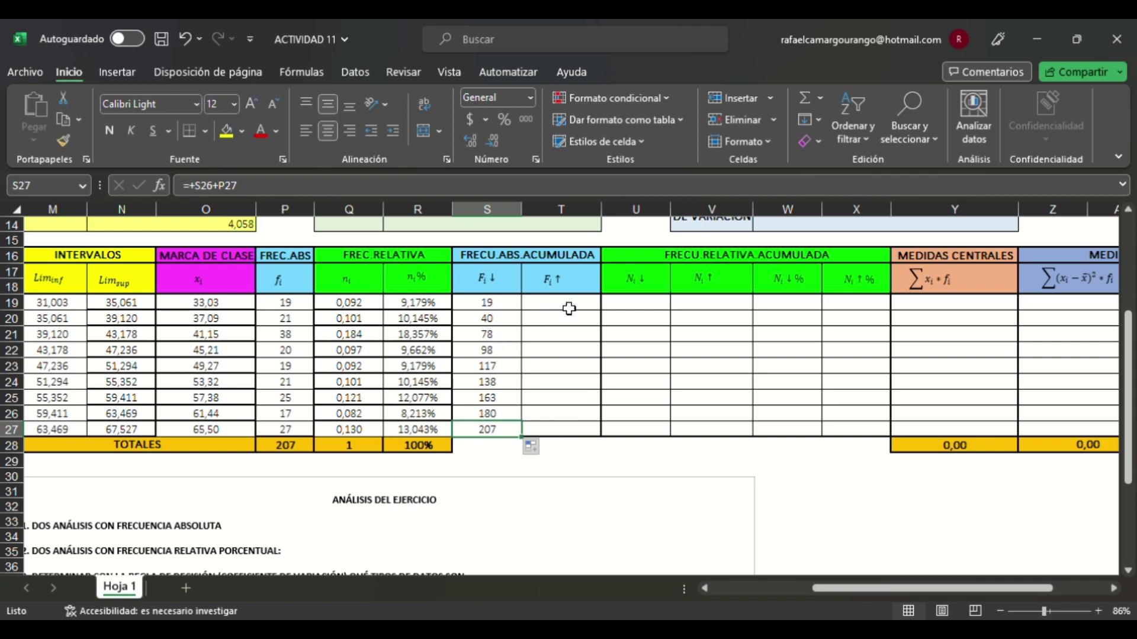
Step: Start the ascending cumulative absolute frequency in T27 with the formula =+P27
{"action": "left_click", "coordinate": [587, 434]}
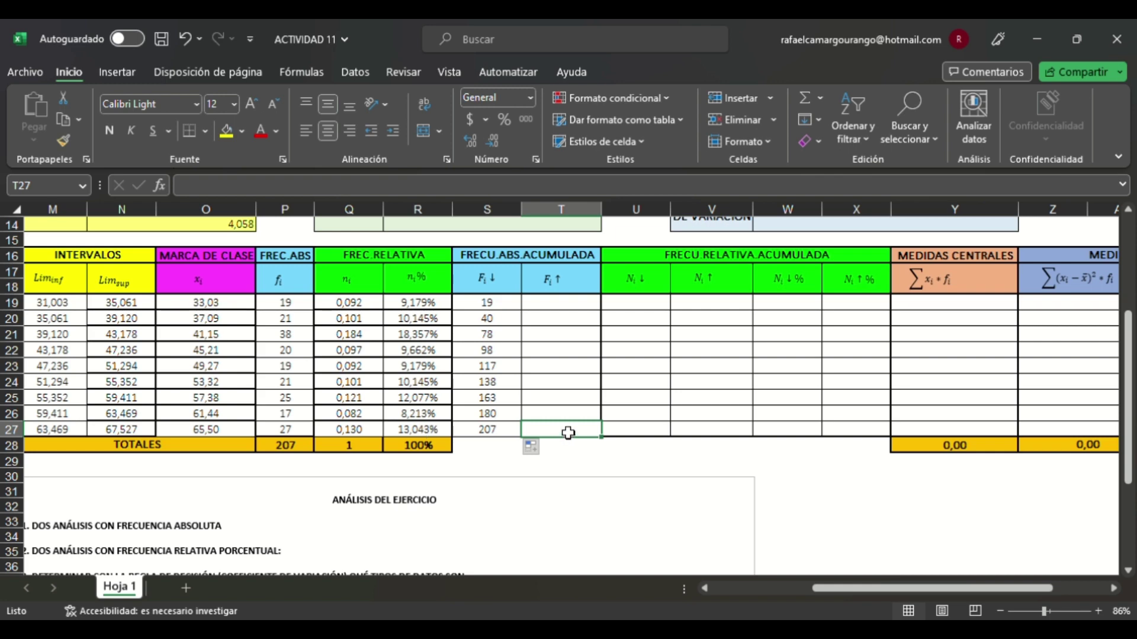
{"action": "type", "text": "+"}
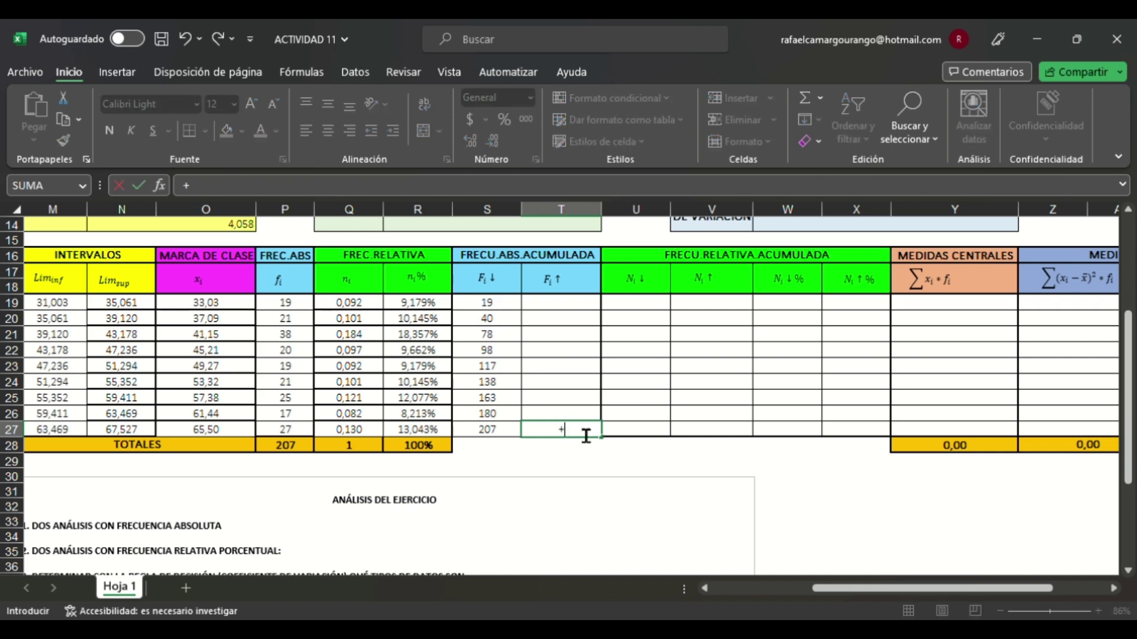
{"action": "left_click", "coordinate": [291, 434]}
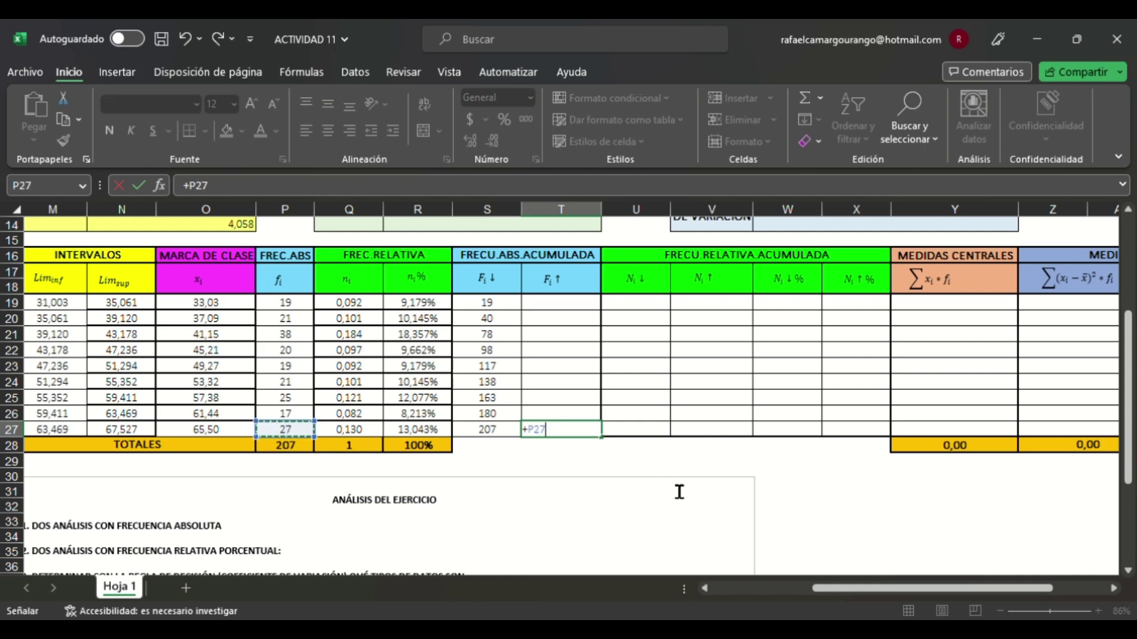
{"action": "left_click_drag", "start_coordinate": [860, 589], "coordinate": [740, 521]}
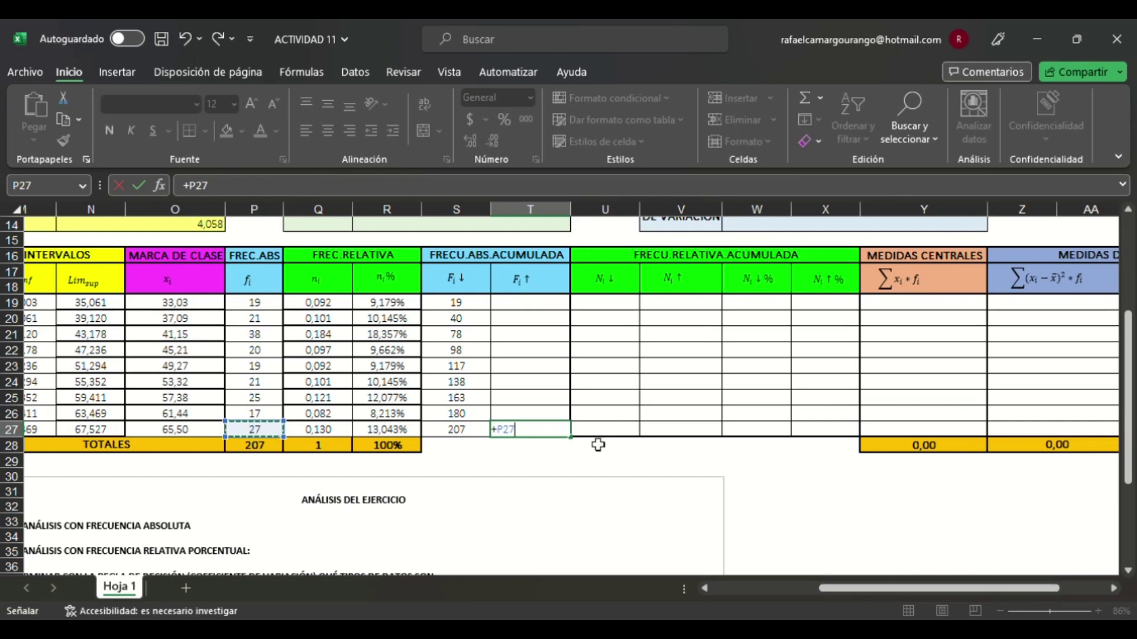
{"action": "key", "text": "Return"}
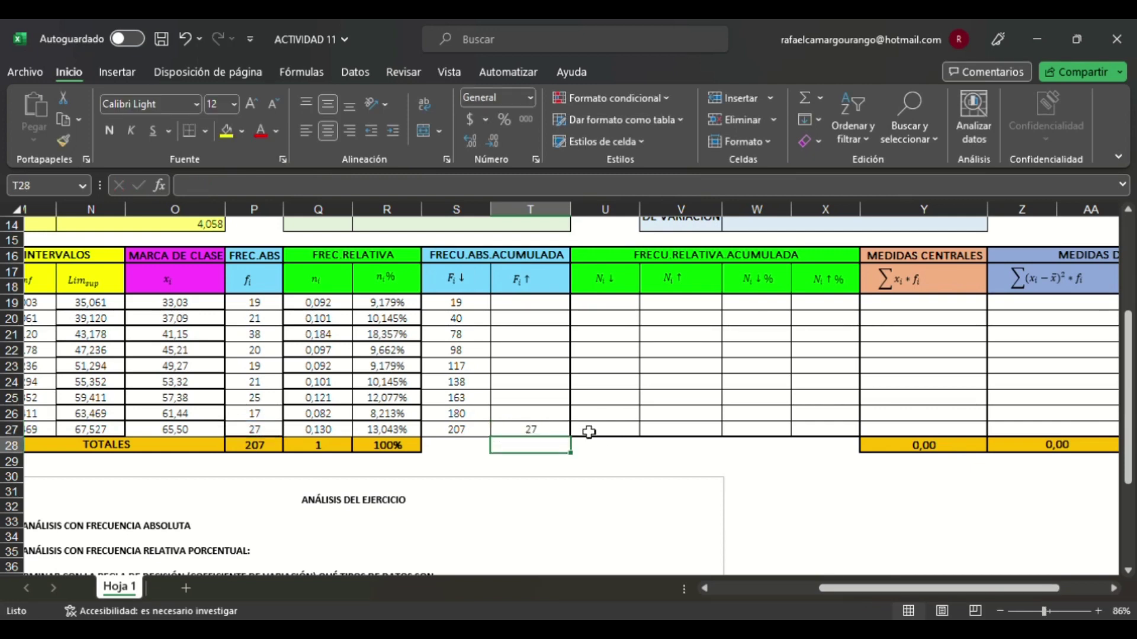
Step: Enter the next ascending cumulative absolute frequency in T26 as =+T27+P26
{"action": "left_click", "coordinate": [561, 415]}
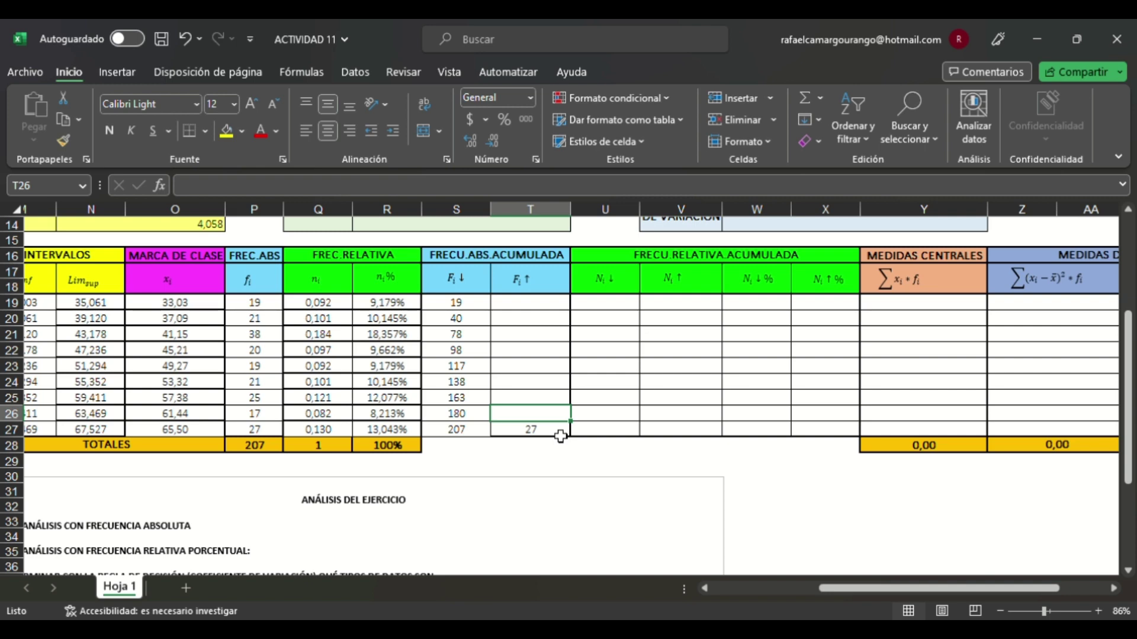
{"action": "left_click", "coordinate": [561, 435]}
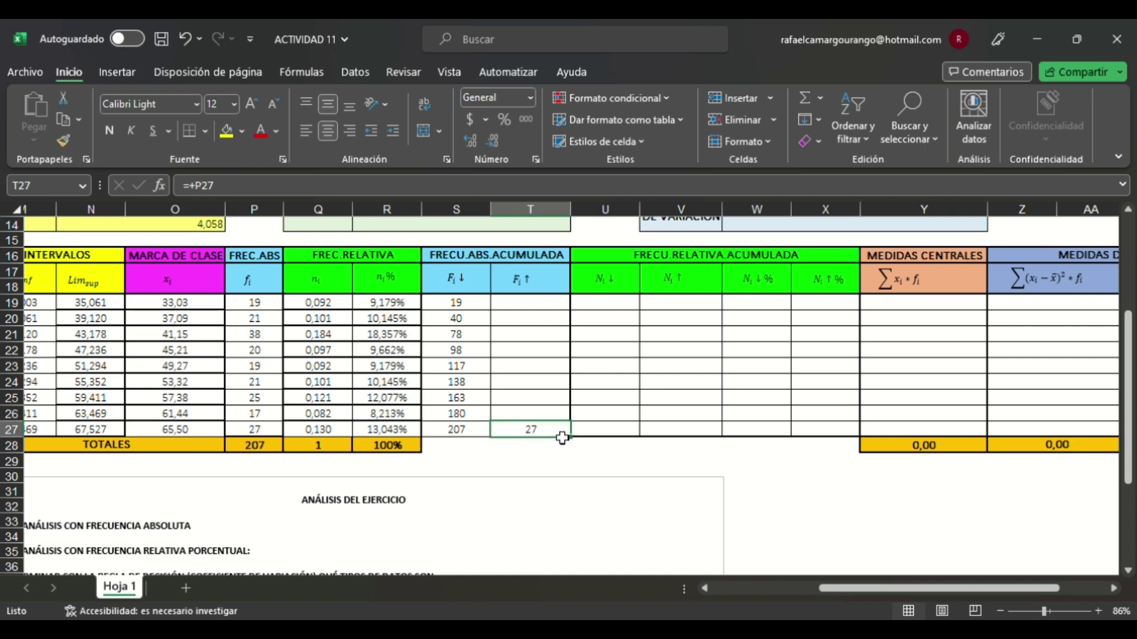
{"action": "left_click", "coordinate": [566, 418]}
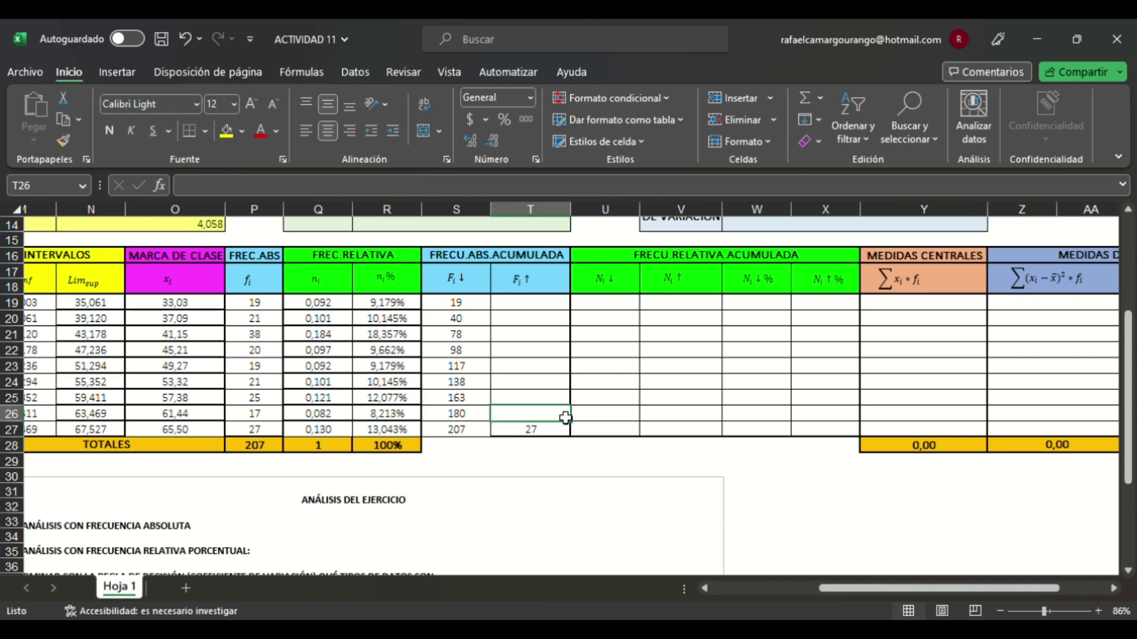
{"action": "type", "text": "+"}
{"action": "left_click", "coordinate": [566, 434]}
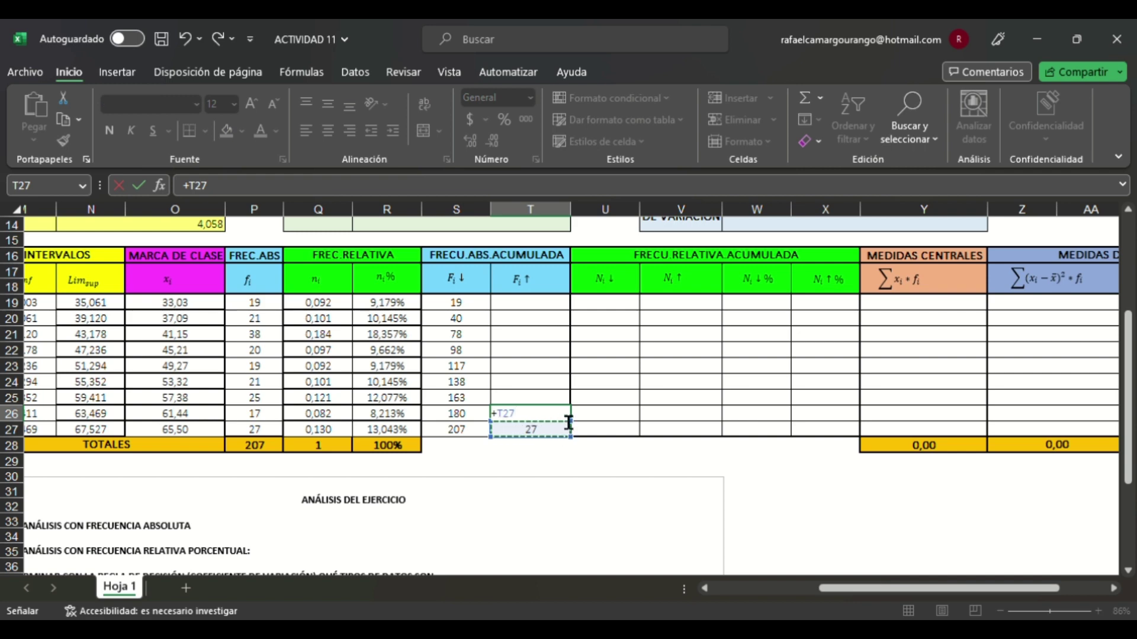
{"action": "type", "text": "+"}
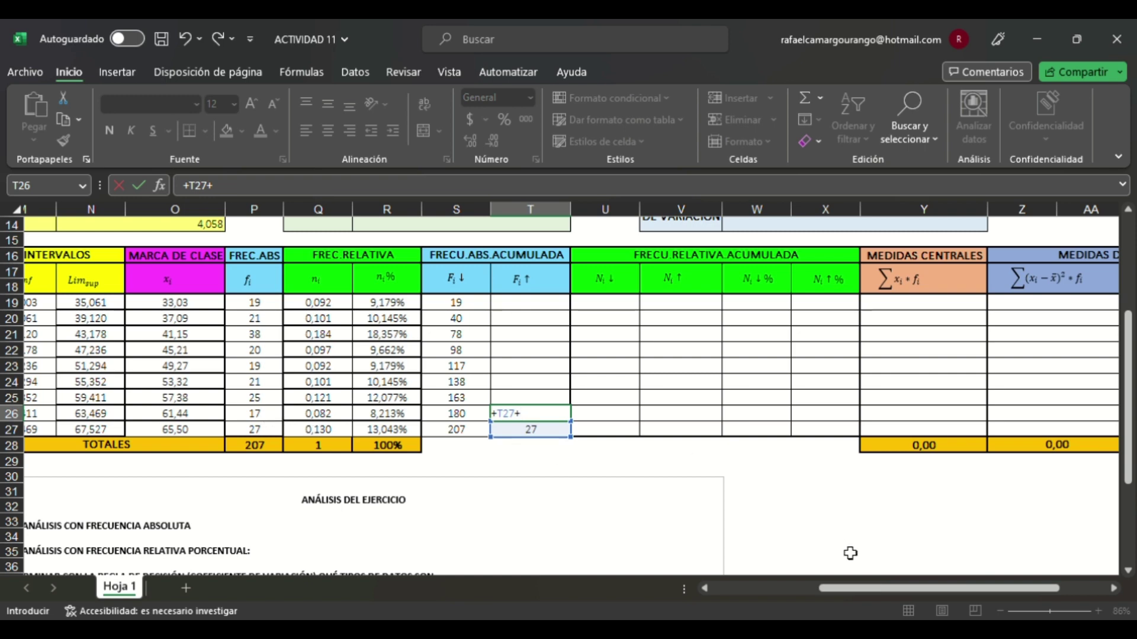
{"action": "scroll", "coordinate": [859, 588], "scroll_direction": "left", "scroll_amount": 3}
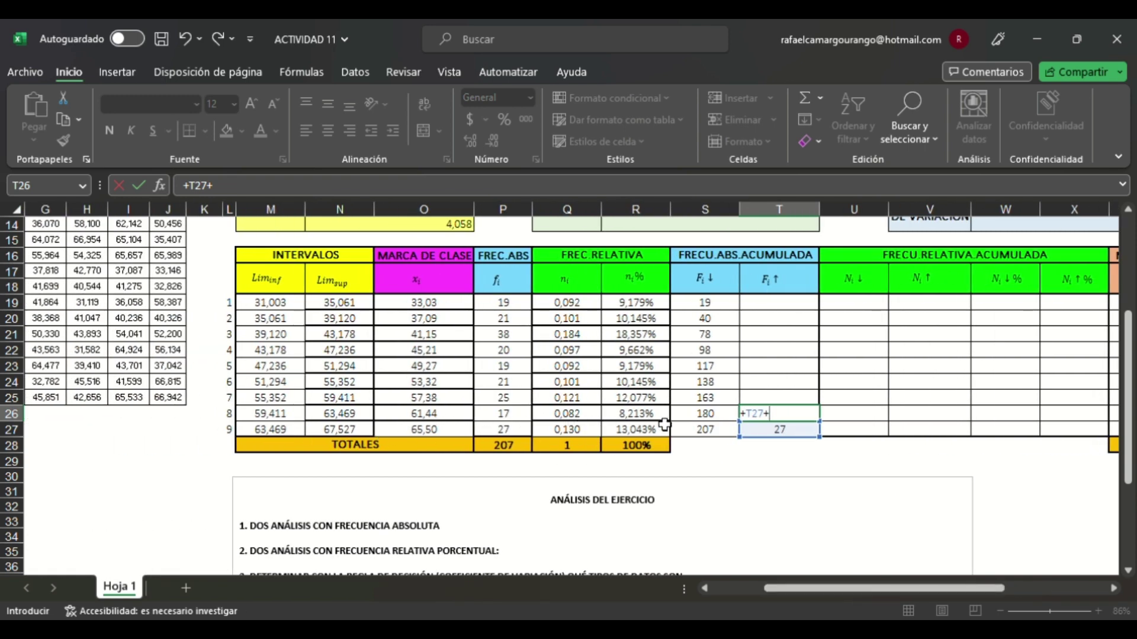
{"action": "left_click", "coordinate": [519, 415]}
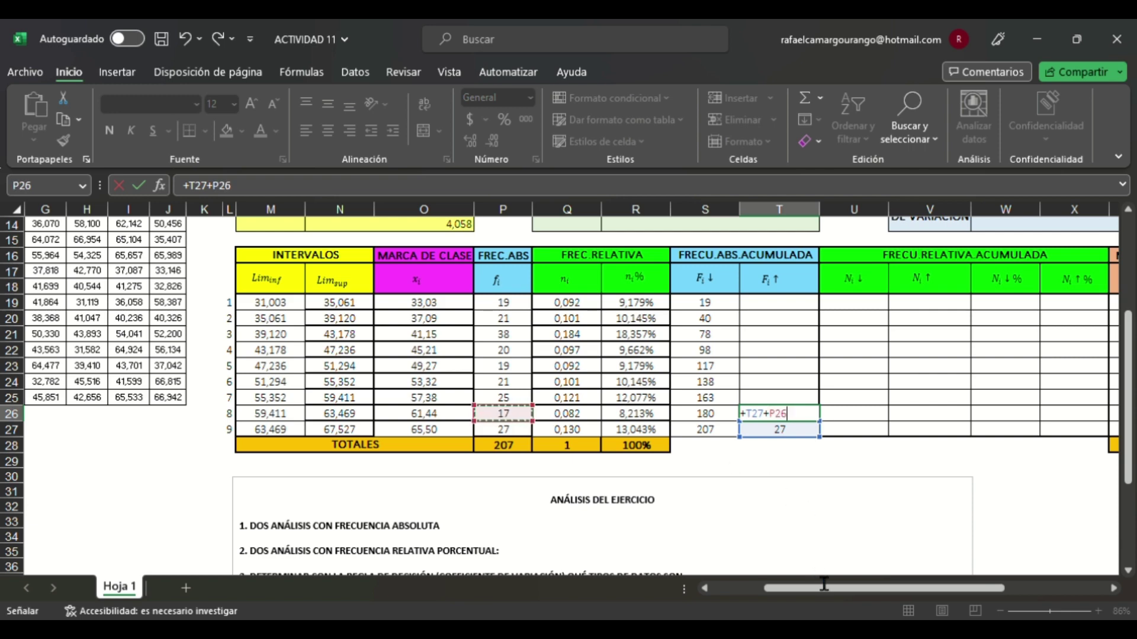
{"action": "left_click_drag", "start_coordinate": [856, 592], "coordinate": [884, 592]}
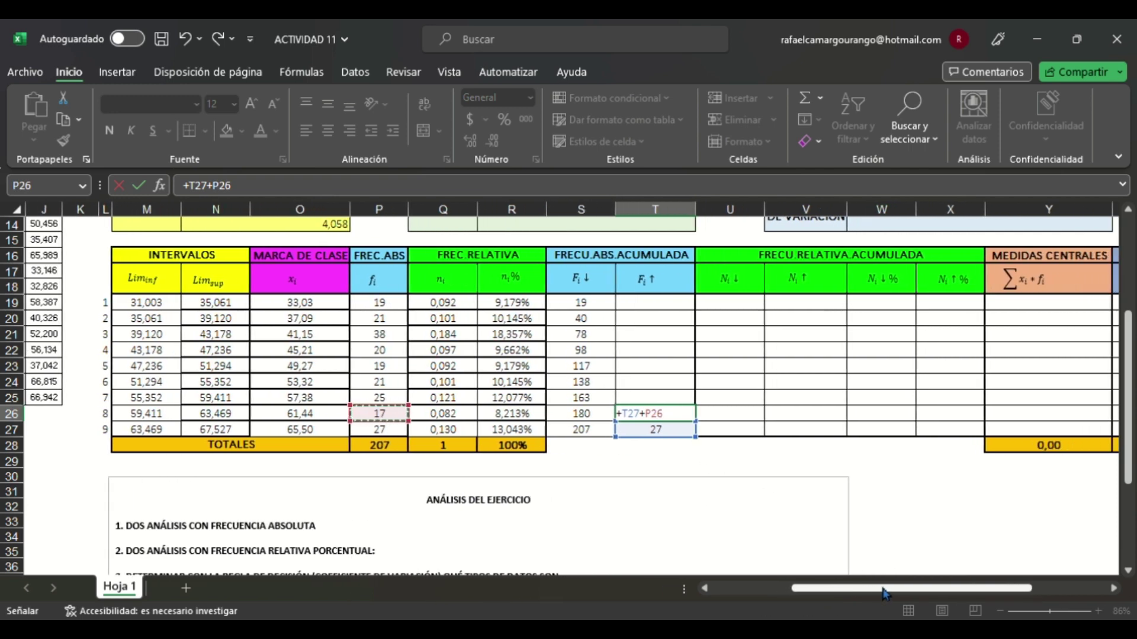
{"action": "key", "text": "Return"}
Step: Fill the T26 cumulative formula upward to T19 and check the formulas in T22 and T19
{"action": "left_click", "coordinate": [685, 415]}
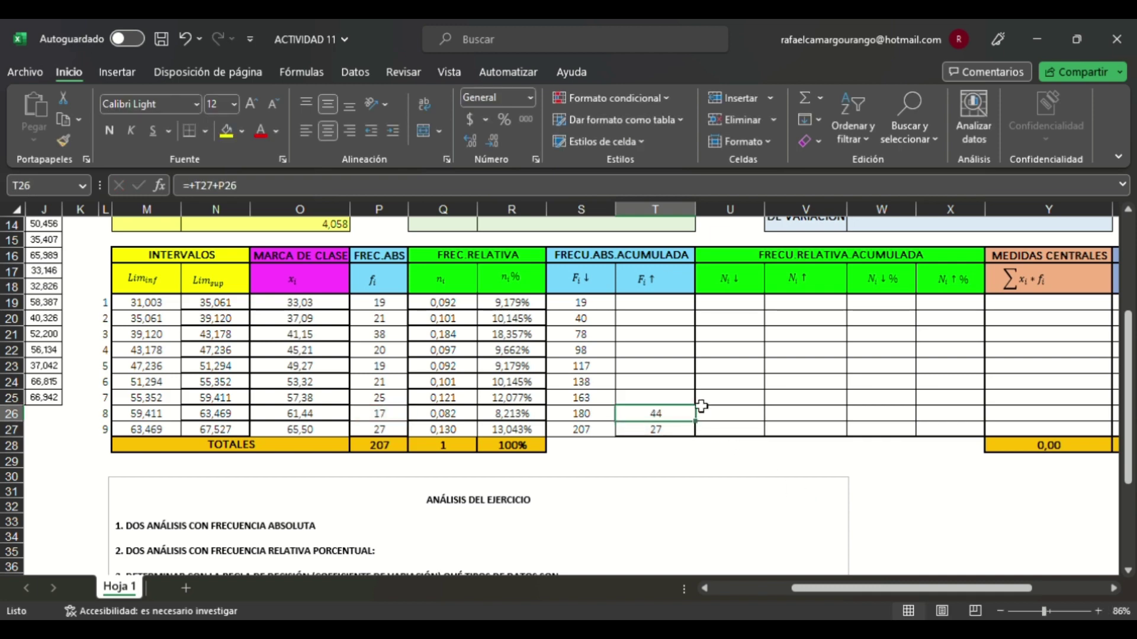
{"action": "left_click_drag", "start_coordinate": [697, 421], "coordinate": [692, 304]}
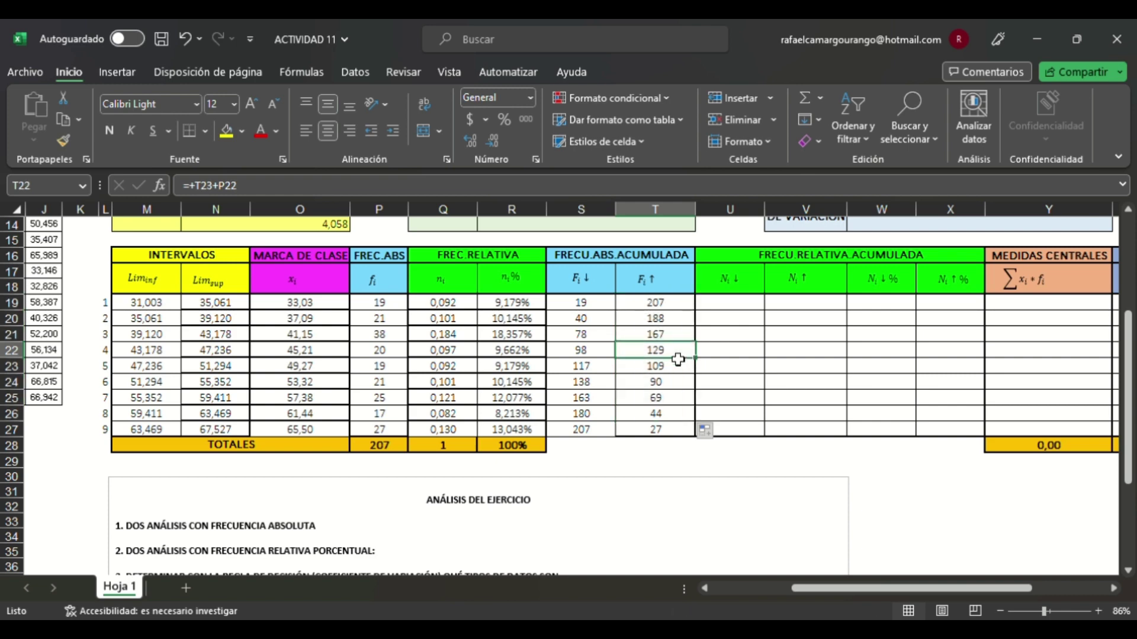
{"action": "left_click", "coordinate": [673, 350]}
{"action": "left_click", "coordinate": [667, 308]}
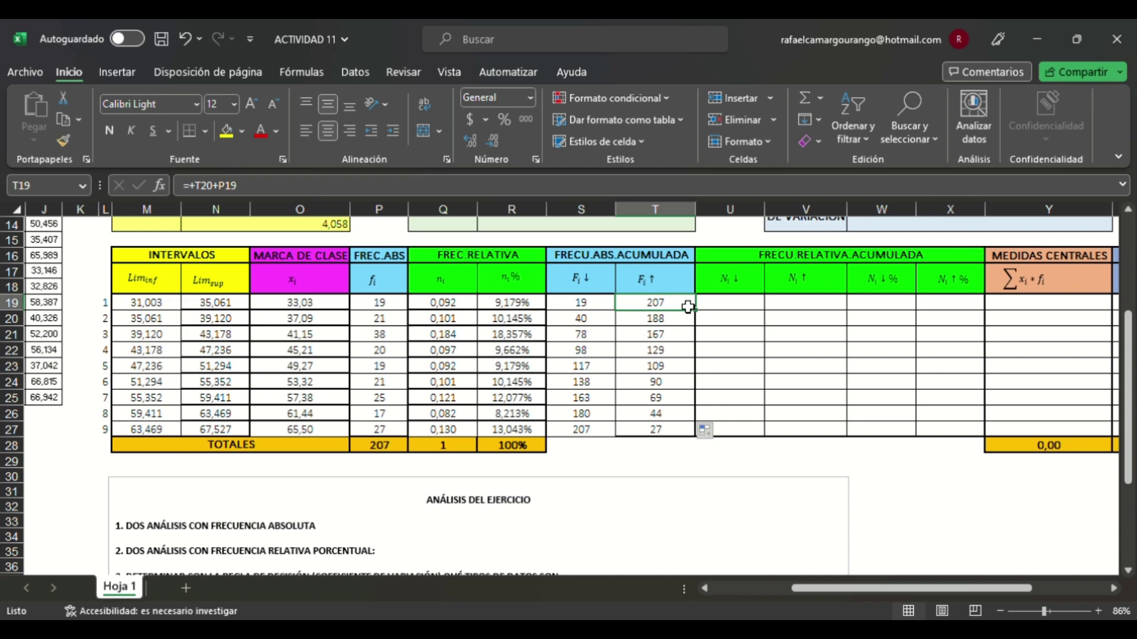
Step: Start the descending cumulative relative frequency in U19 with the formula =+Q19
{"action": "left_click", "coordinate": [725, 310]}
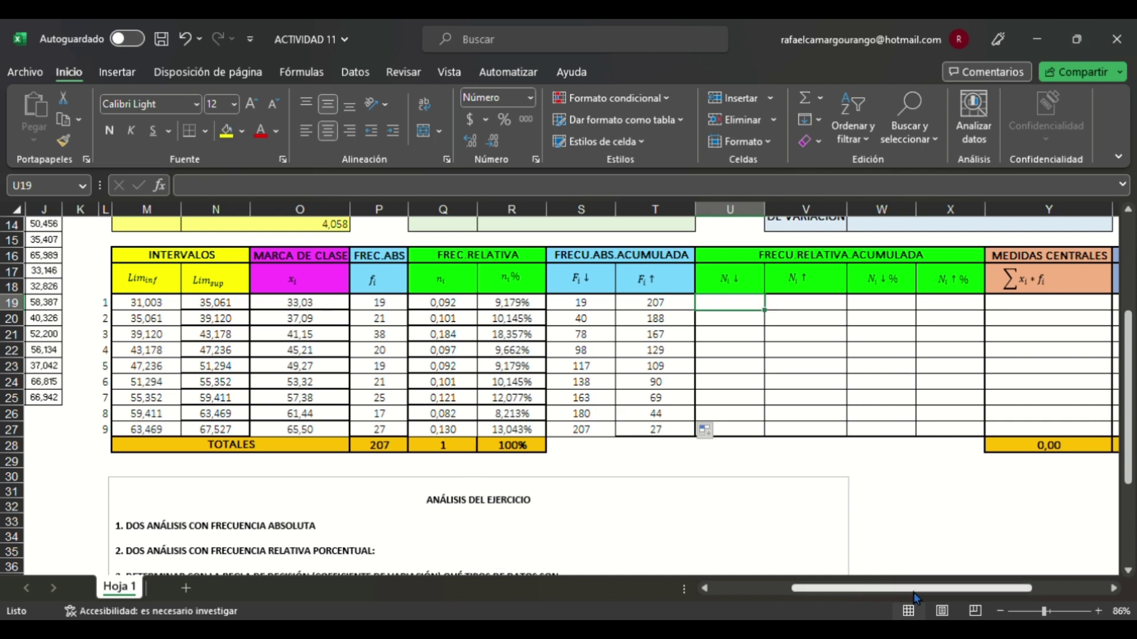
{"action": "left_click_drag", "start_coordinate": [906, 588], "coordinate": [911, 588]}
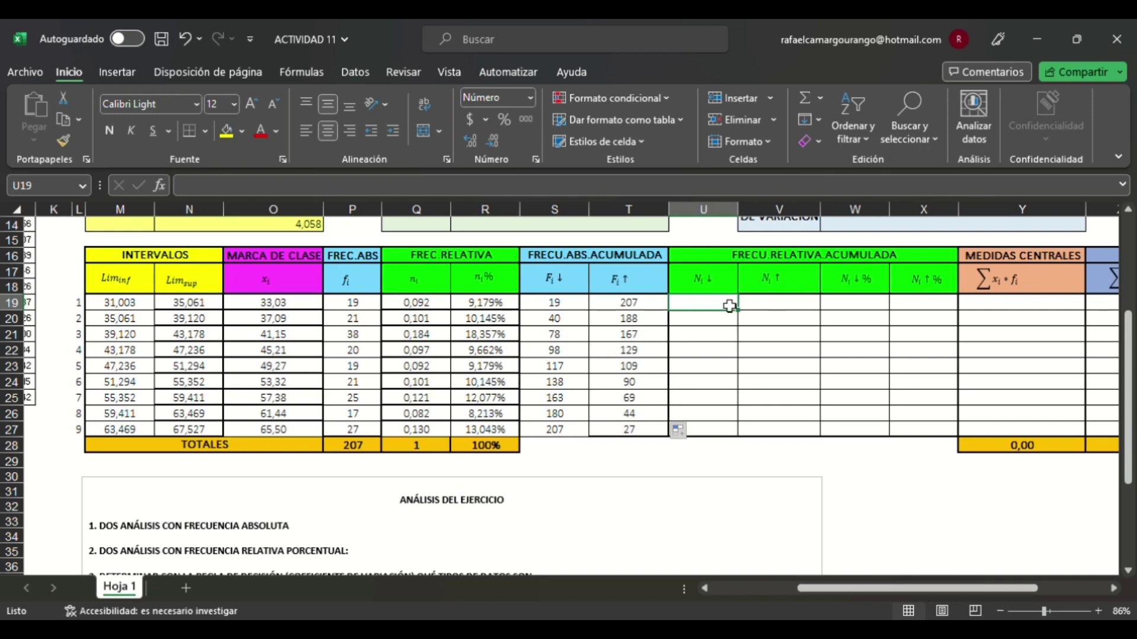
{"action": "left_click_drag", "start_coordinate": [899, 589], "coordinate": [946, 589]}
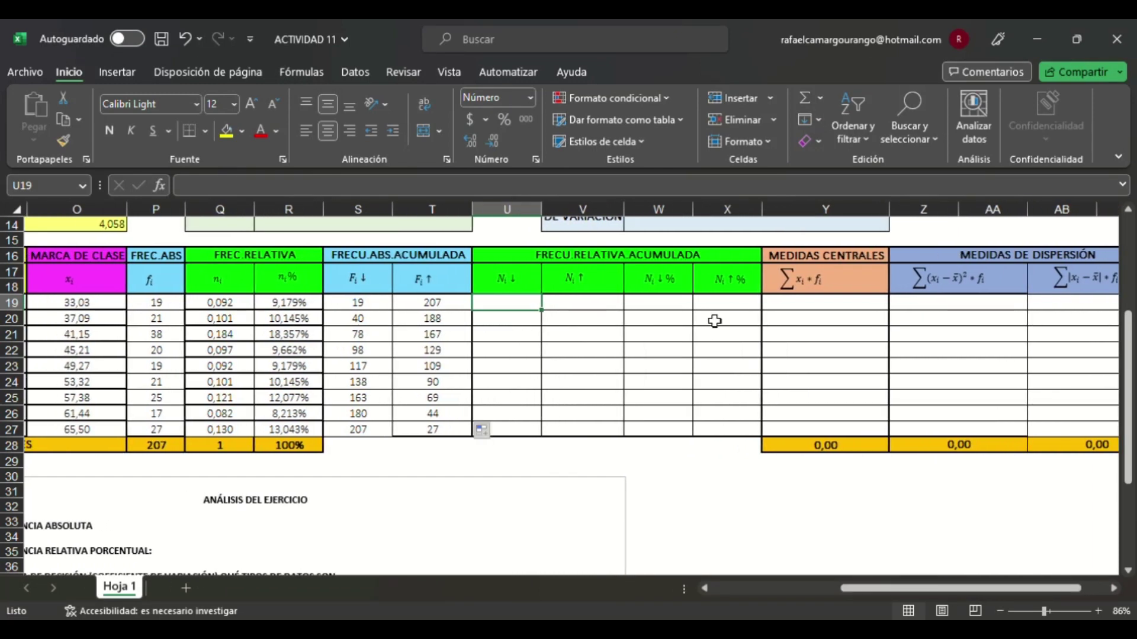
{"action": "type", "text": "+"}
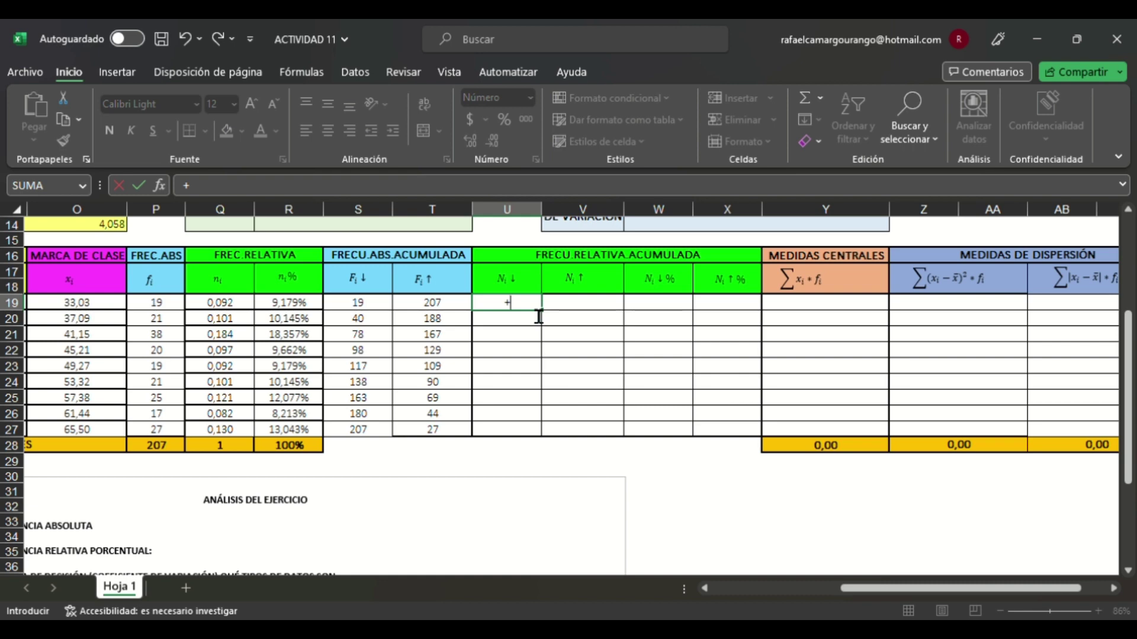
{"action": "left_click", "coordinate": [241, 309]}
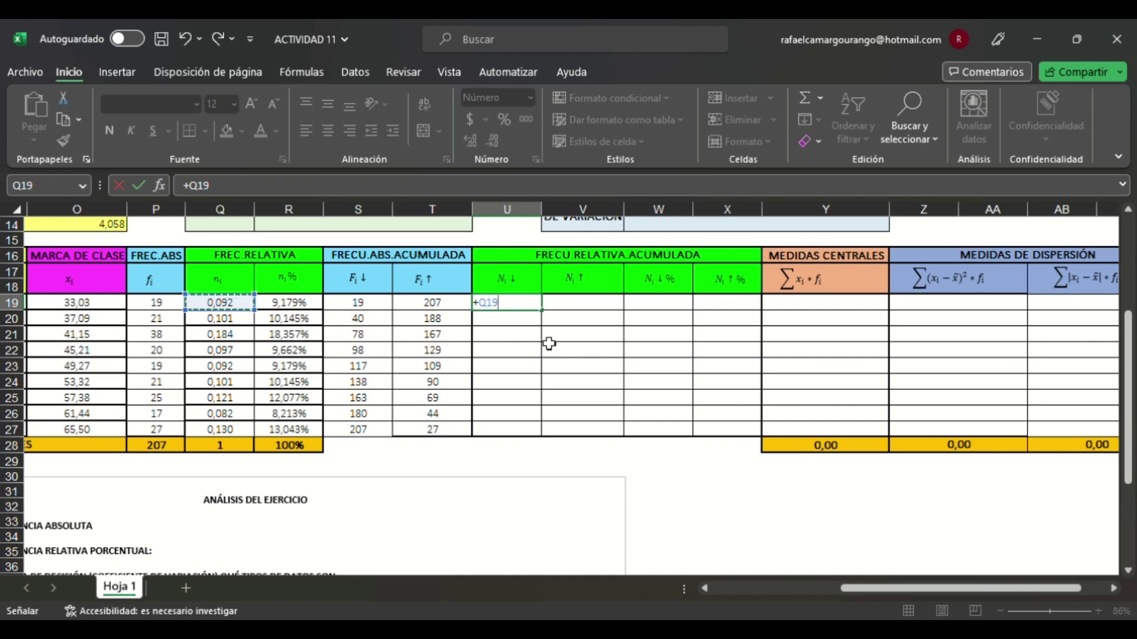
{"action": "key", "text": "Return"}
{"action": "key", "text": "Up"}
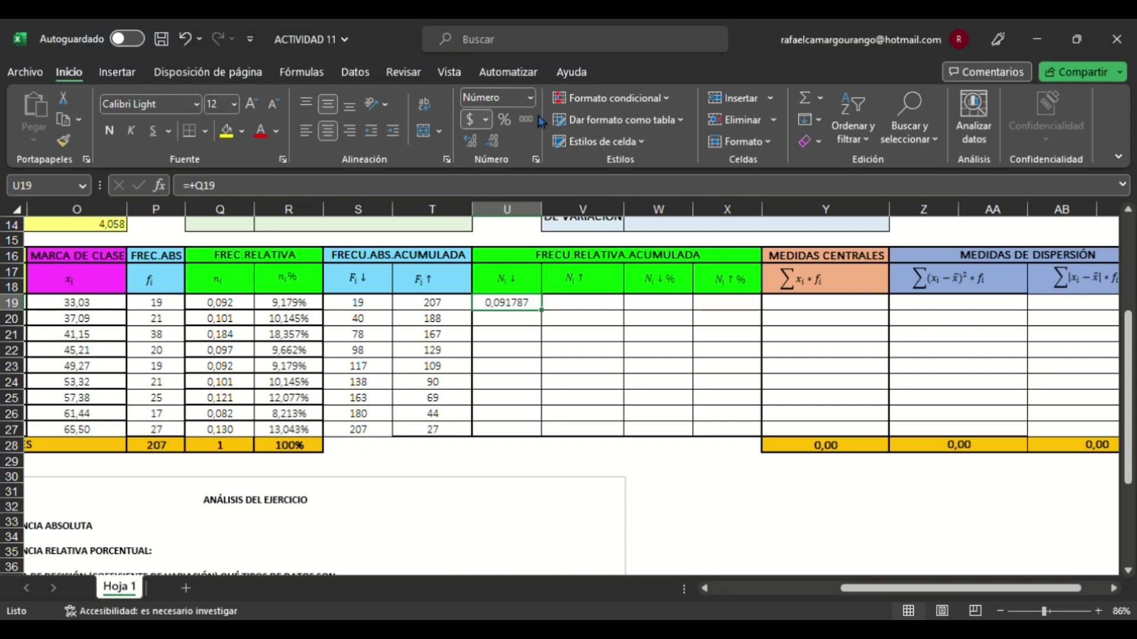
Step: Show the U19 cumulative relative frequency with three decimals
{"action": "left_click", "coordinate": [493, 142]}
{"action": "left_click", "coordinate": [493, 142]}
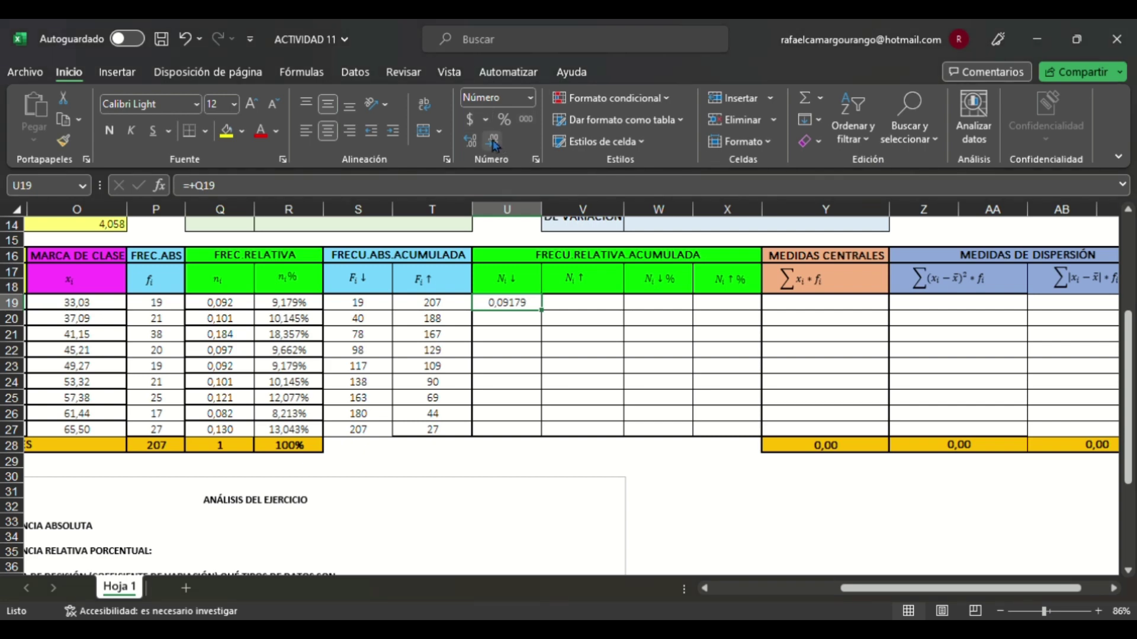
{"action": "left_click", "coordinate": [493, 143]}
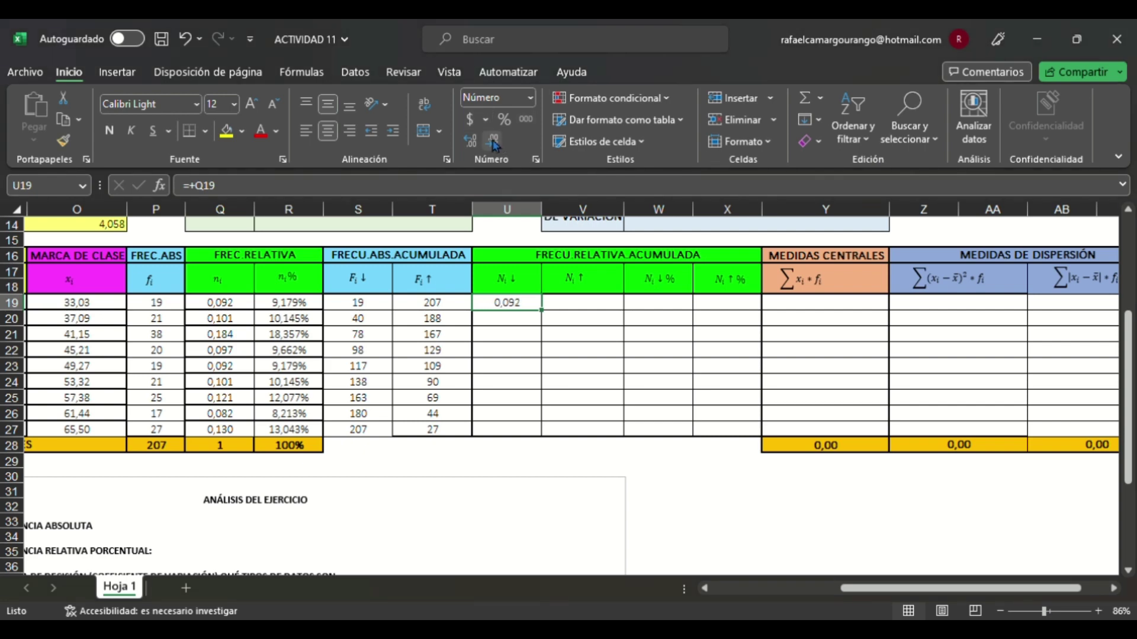
Step: Enter the second cumulative relative frequency in U20 as =+U19+Q20 and fill it down to U27
{"action": "left_click", "coordinate": [531, 321]}
{"action": "type", "text": "="}
{"action": "left_click", "coordinate": [522, 303]}
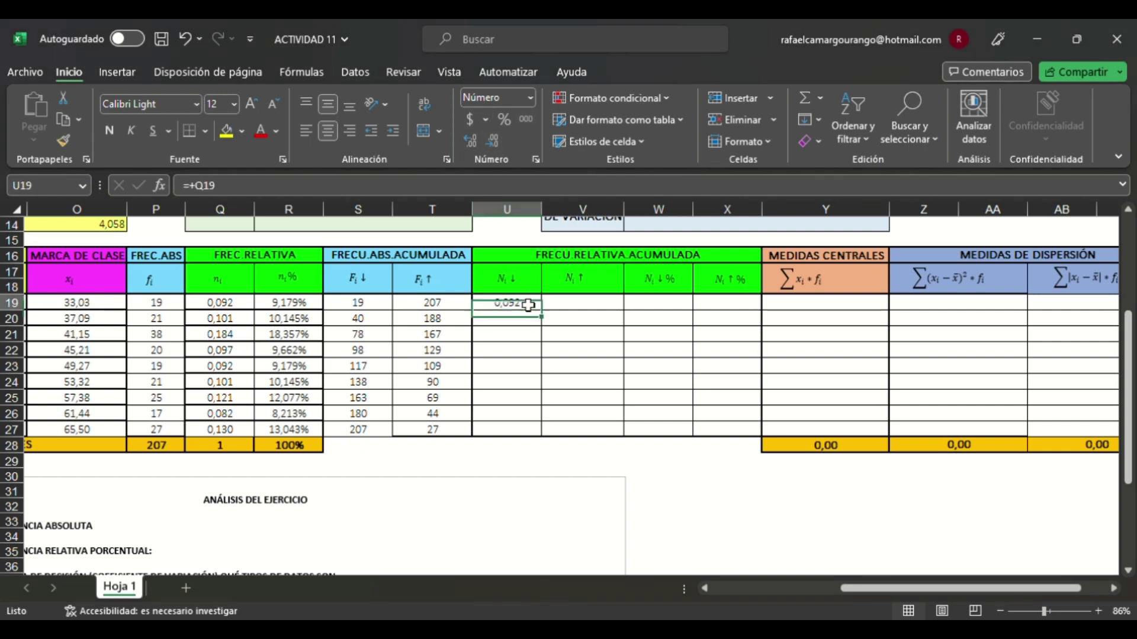
{"action": "key", "text": "Escape"}
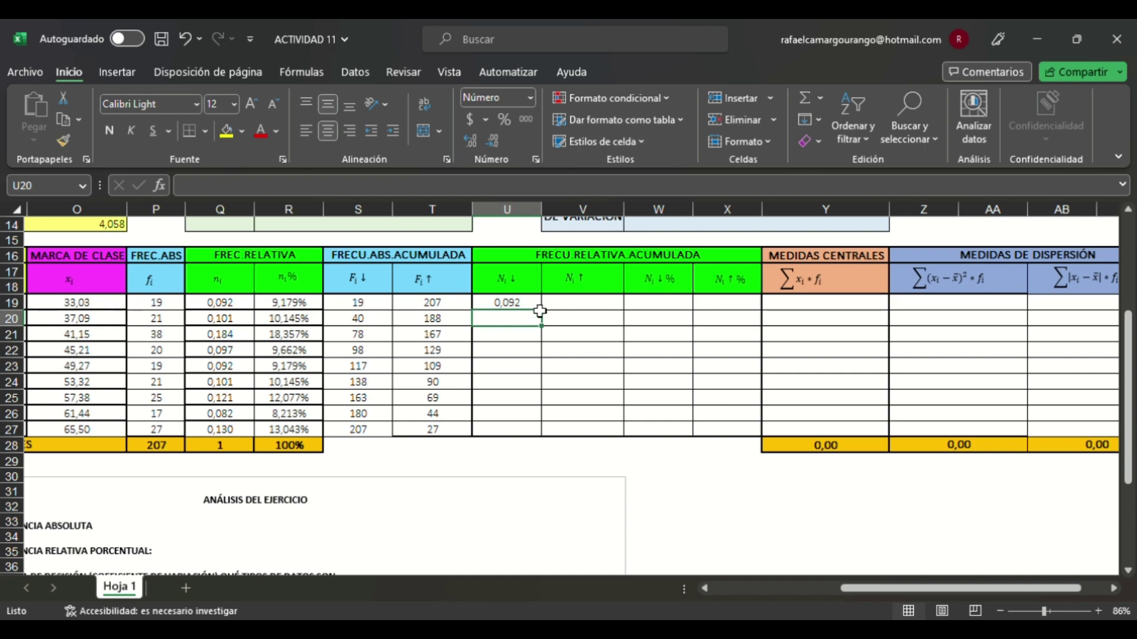
{"action": "type", "text": "+"}
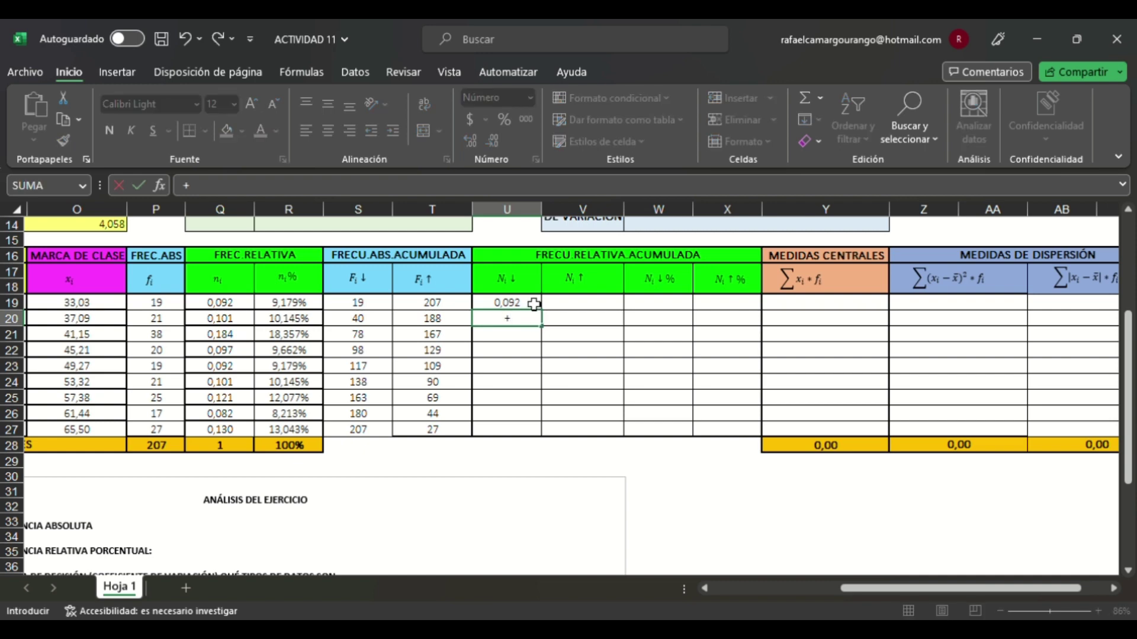
{"action": "left_click", "coordinate": [533, 304]}
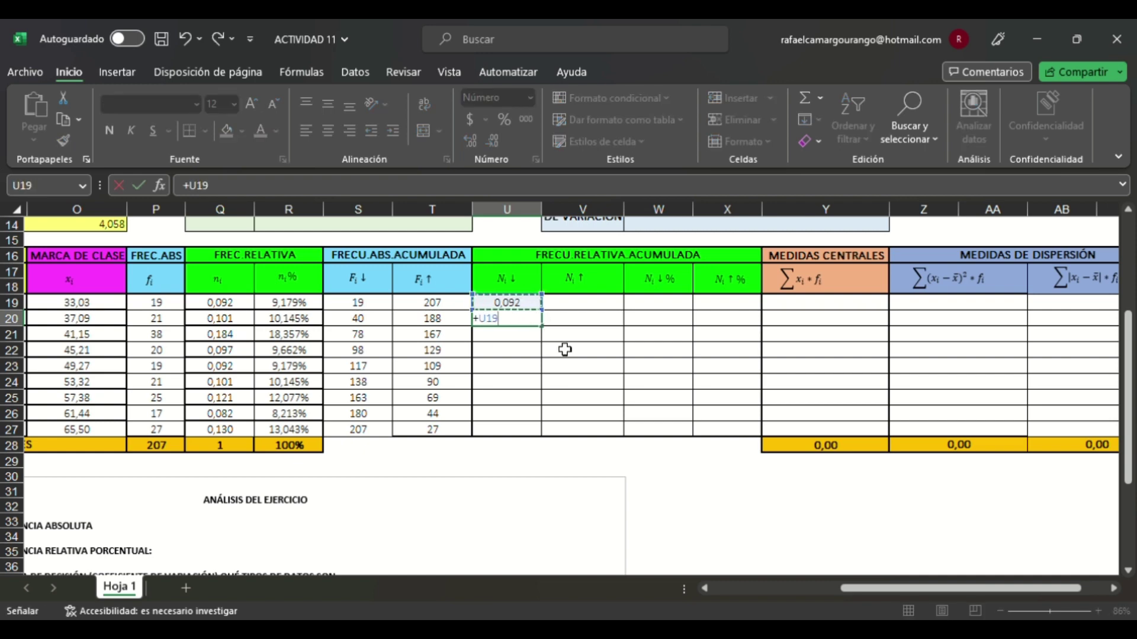
{"action": "type", "text": "+"}
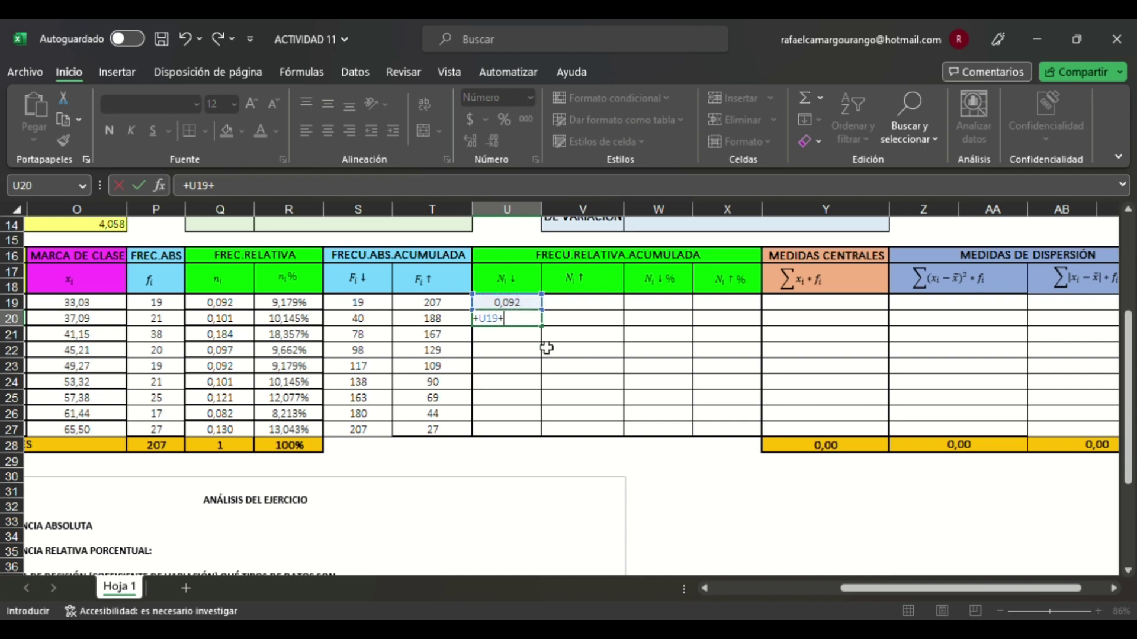
{"action": "left_click", "coordinate": [243, 322]}
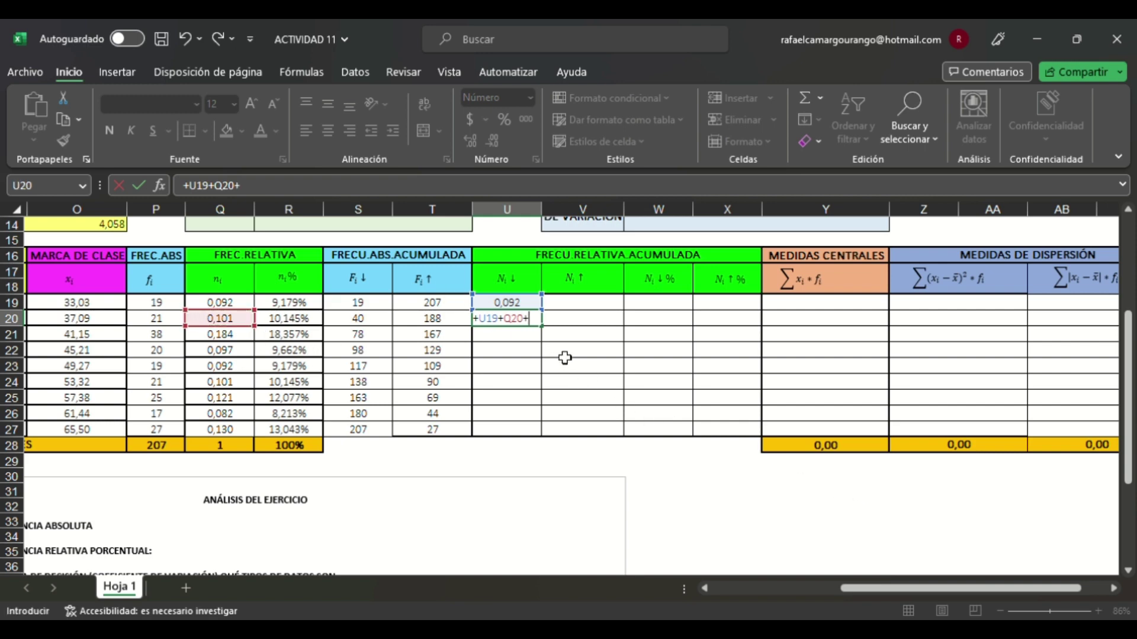
{"action": "key", "text": "Return"}
{"action": "left_click", "coordinate": [524, 322]}
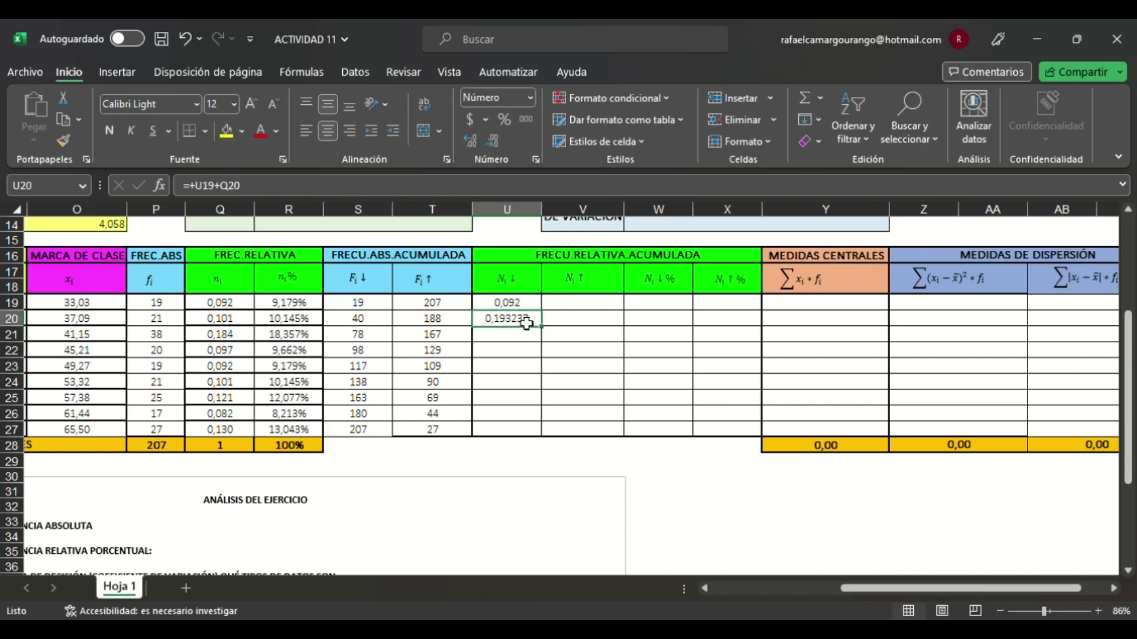
{"action": "double_click", "coordinate": [549, 333]}
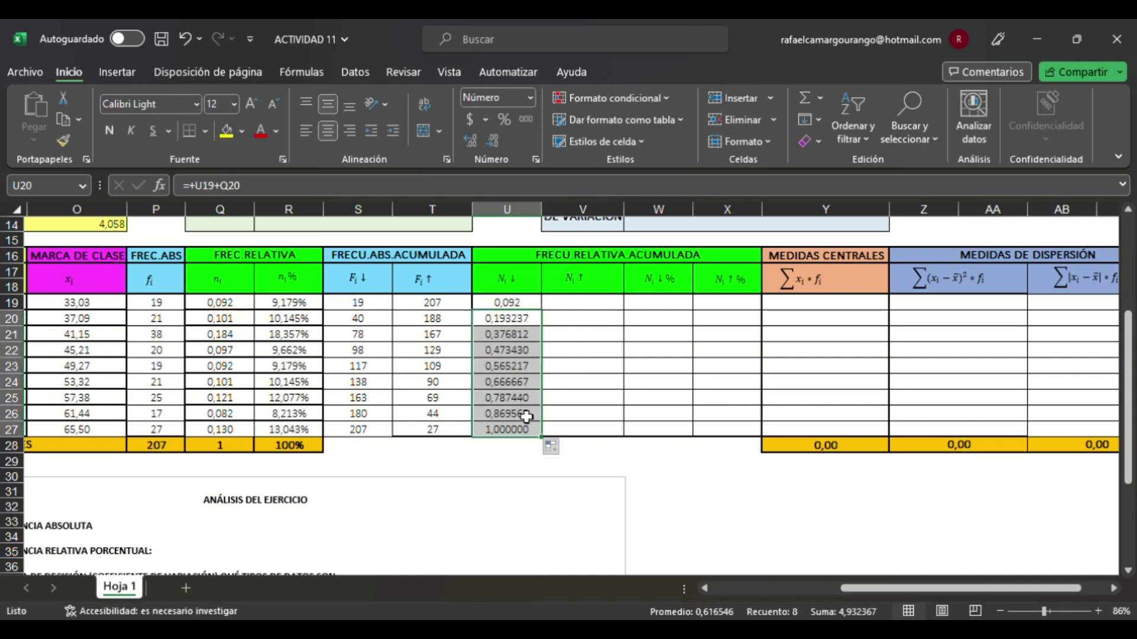
Step: Show the last cumulative relative frequency in U27 without decimals
{"action": "left_click", "coordinate": [518, 435]}
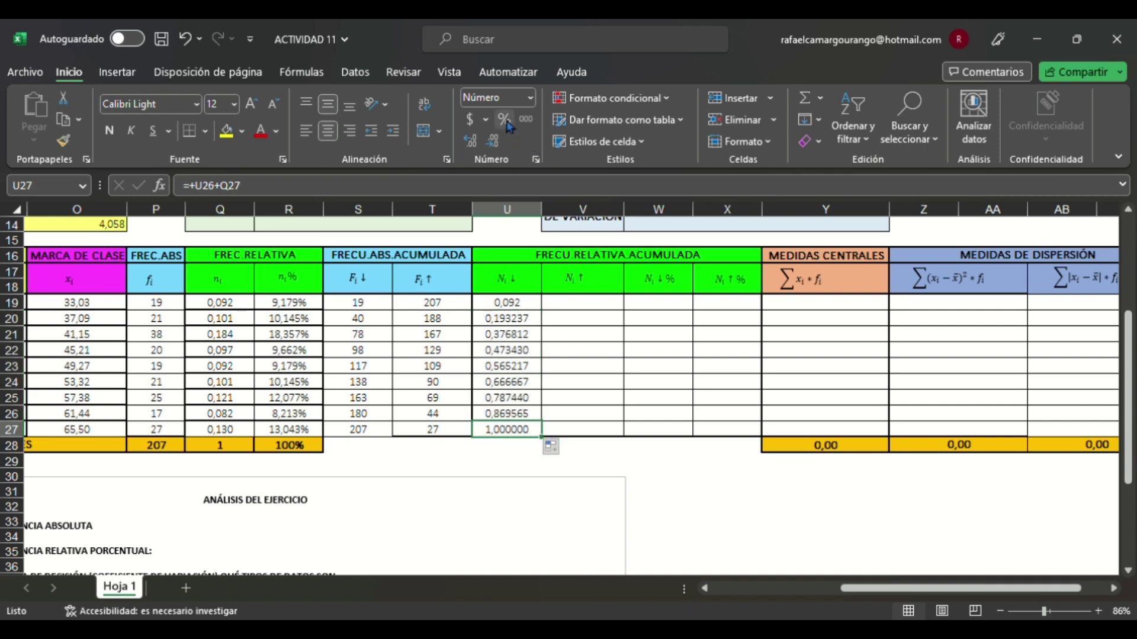
{"action": "left_click", "coordinate": [493, 141]}
{"action": "left_click", "coordinate": [493, 141]}
{"action": "left_click", "coordinate": [493, 141]}
{"action": "left_click", "coordinate": [493, 141]}
{"action": "left_click", "coordinate": [493, 141]}
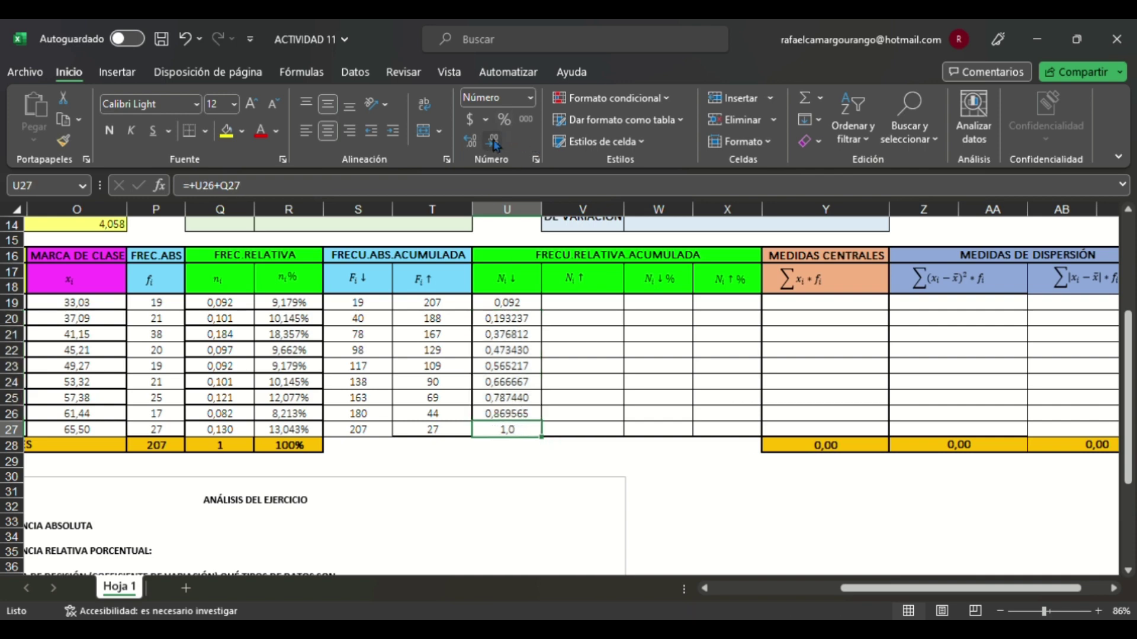
{"action": "left_click", "coordinate": [493, 141]}
Step: Show the cumulative relative frequencies in U19 to U26 with three decimals
{"action": "left_click_drag", "start_coordinate": [515, 302], "coordinate": [526, 413]}
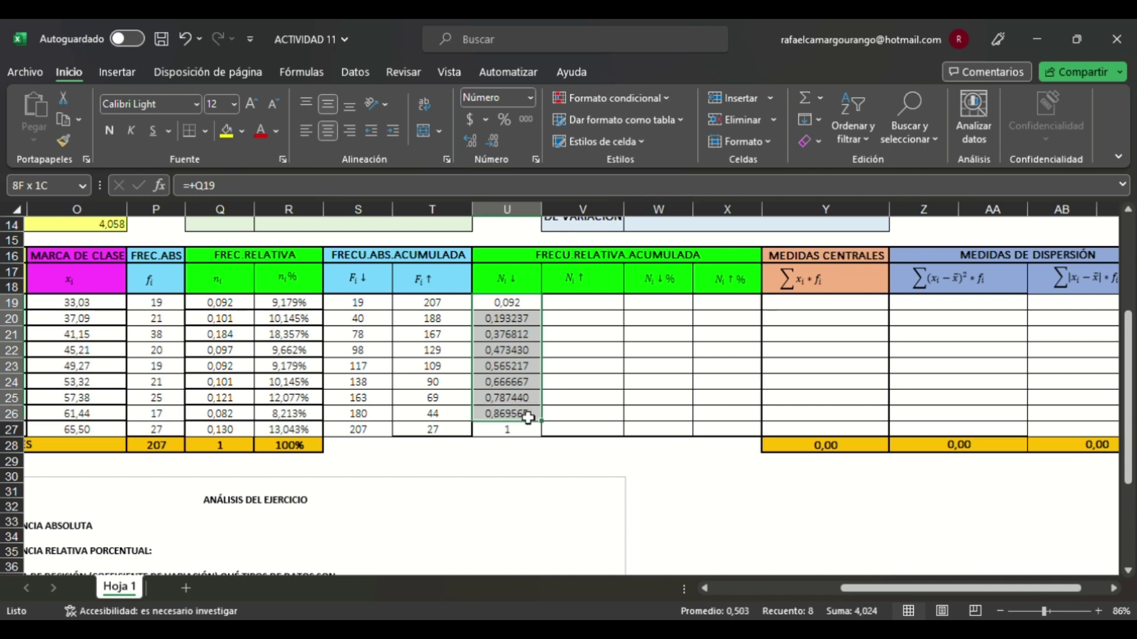
{"action": "left_click", "coordinate": [493, 141]}
{"action": "left_click", "coordinate": [493, 141]}
{"action": "left_click", "coordinate": [474, 140]}
{"action": "left_click", "coordinate": [473, 140]}
{"action": "left_click", "coordinate": [474, 140]}
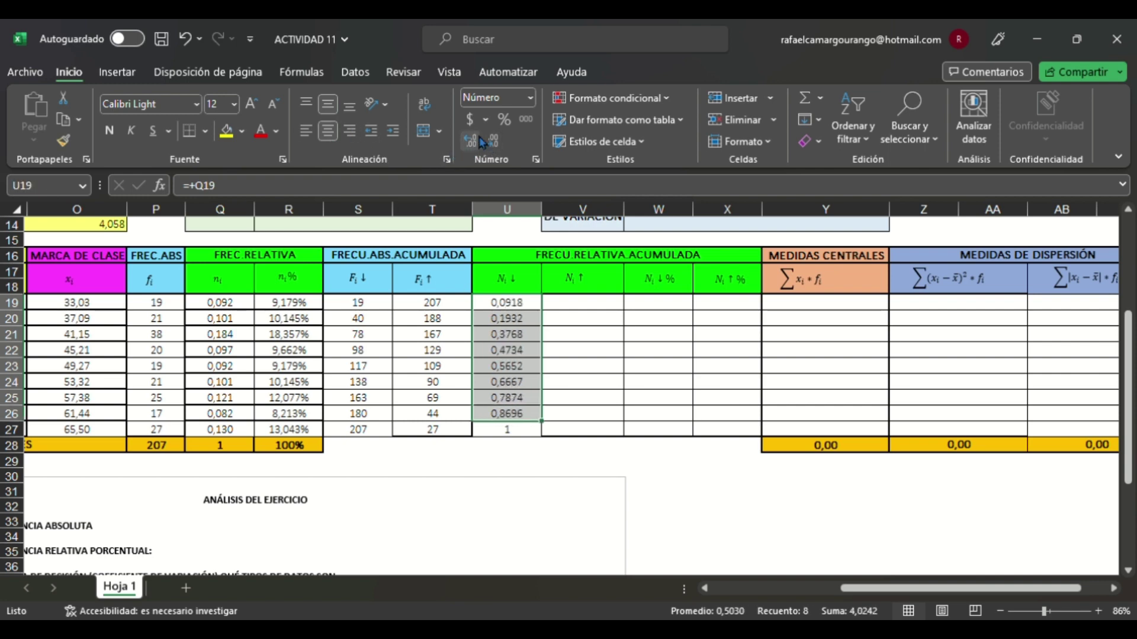
{"action": "left_click", "coordinate": [493, 141]}
Step: Start the ascending cumulative relative frequency in V27 with the formula =+Q27
{"action": "left_click", "coordinate": [609, 302]}
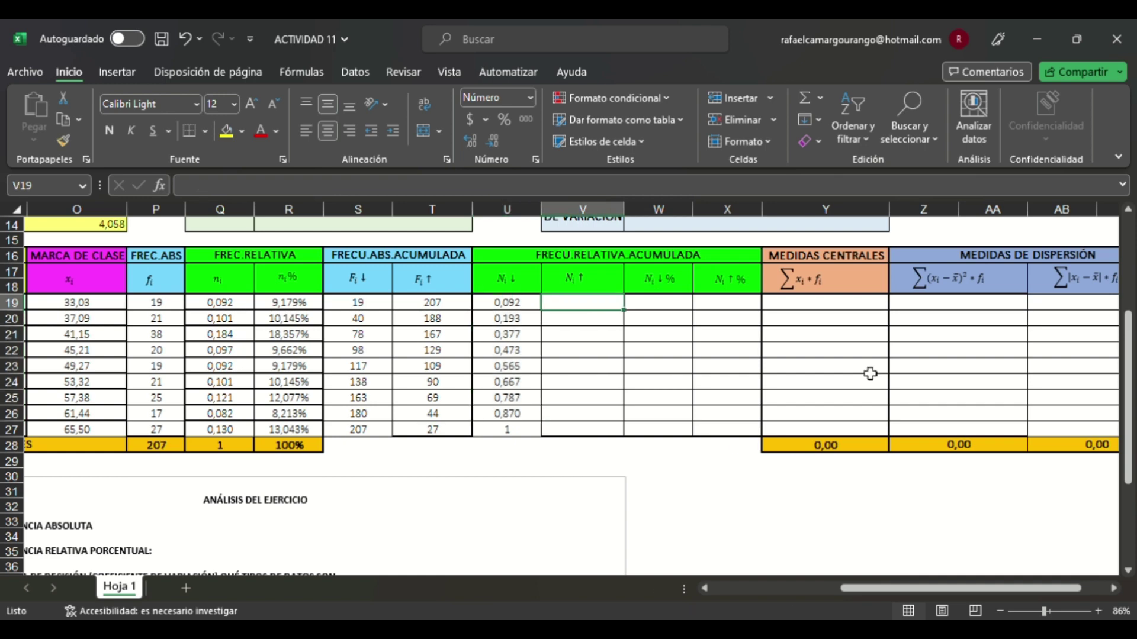
{"action": "left_click", "coordinate": [602, 434]}
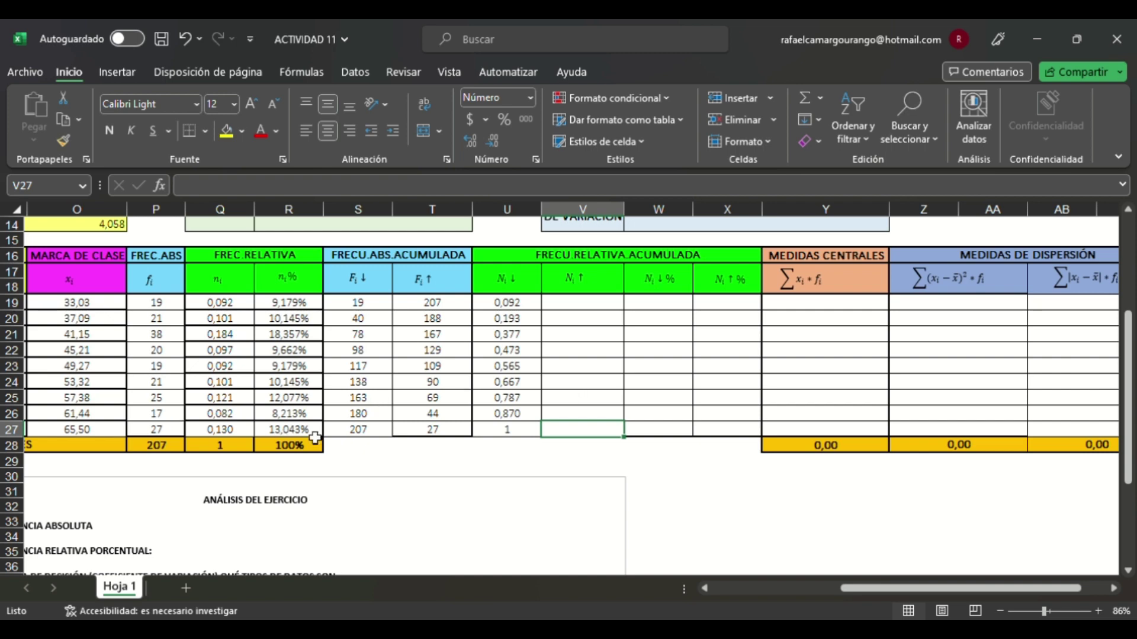
{"action": "left_click", "coordinate": [245, 435]}
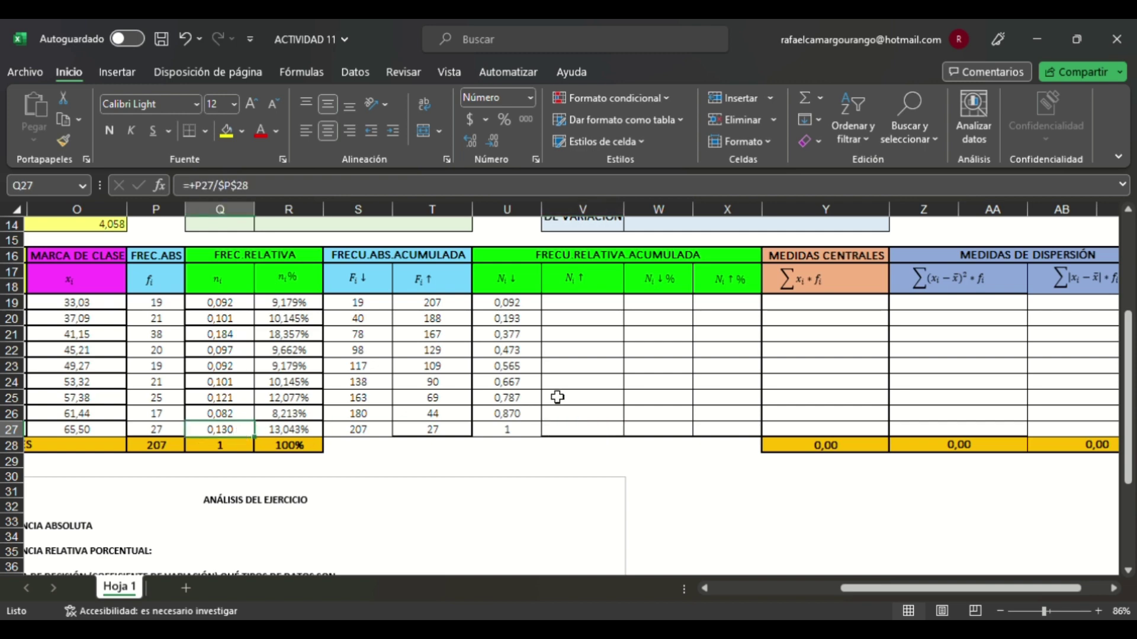
{"action": "left_click", "coordinate": [619, 437]}
{"action": "type", "text": "+"}
{"action": "key", "text": "Left"}
{"action": "key", "text": "Left"}
{"action": "key", "text": "Left"}
{"action": "key", "text": "Left"}
{"action": "key", "text": "Left"}
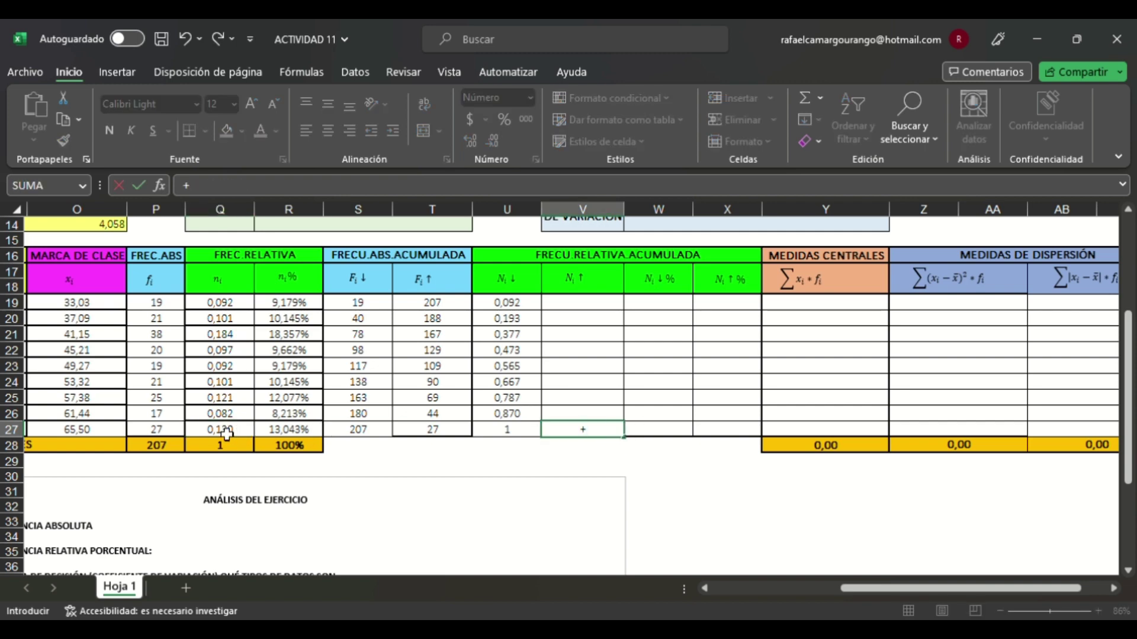
{"action": "key", "text": "Return"}
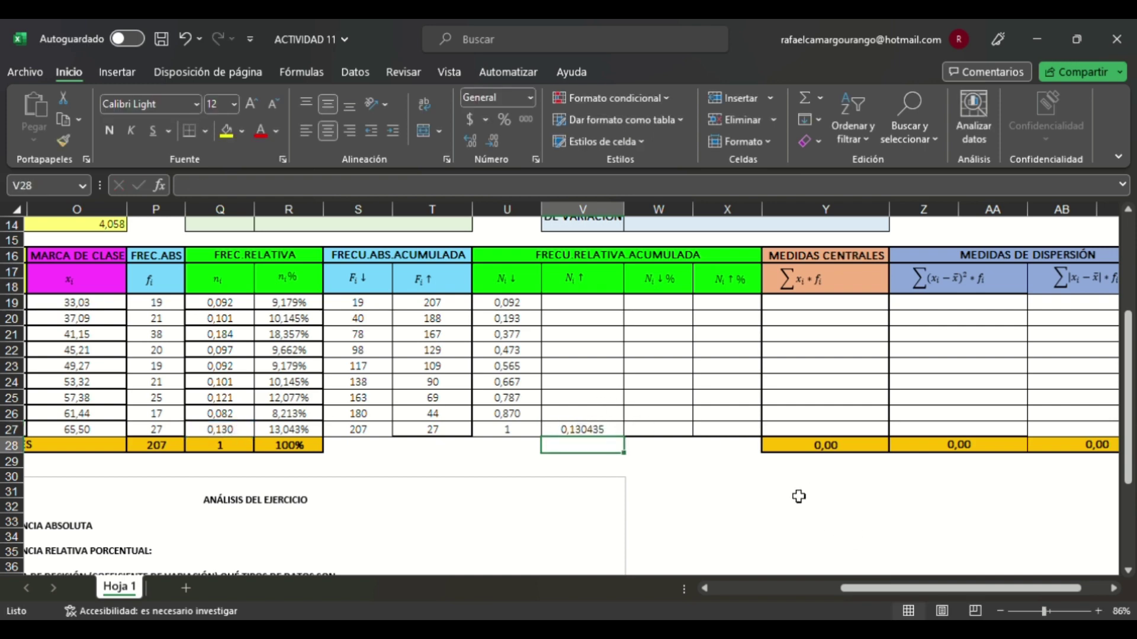
Step: Enter the ascending cumulative relative frequency in V26 as =+V27+Q26 and fill it up to V19
{"action": "left_click", "coordinate": [608, 415]}
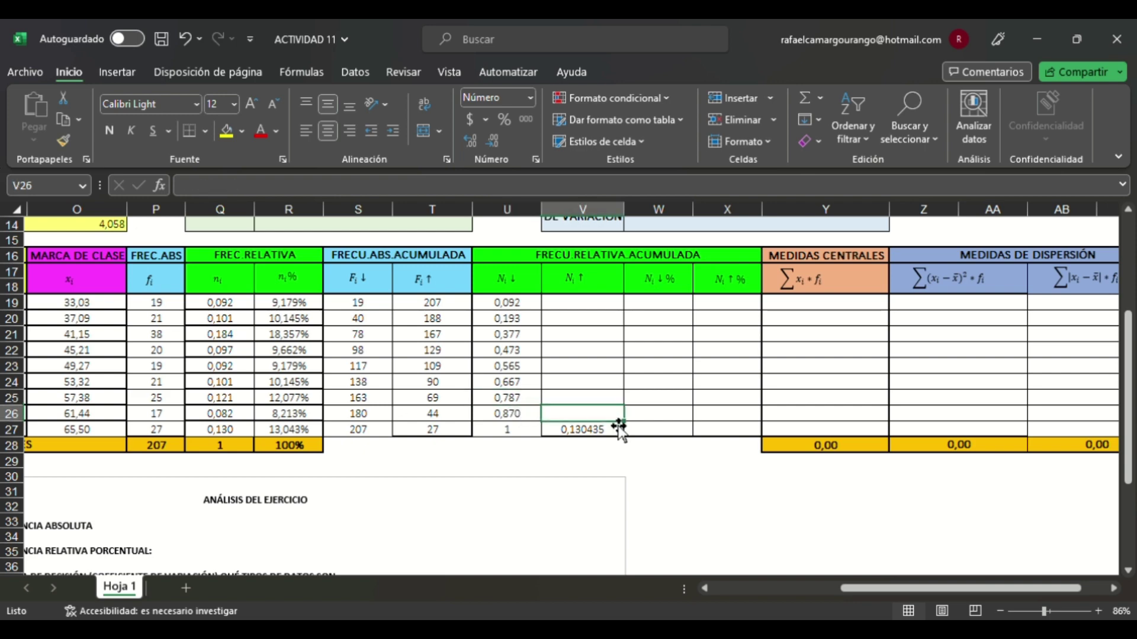
{"action": "type", "text": "+"}
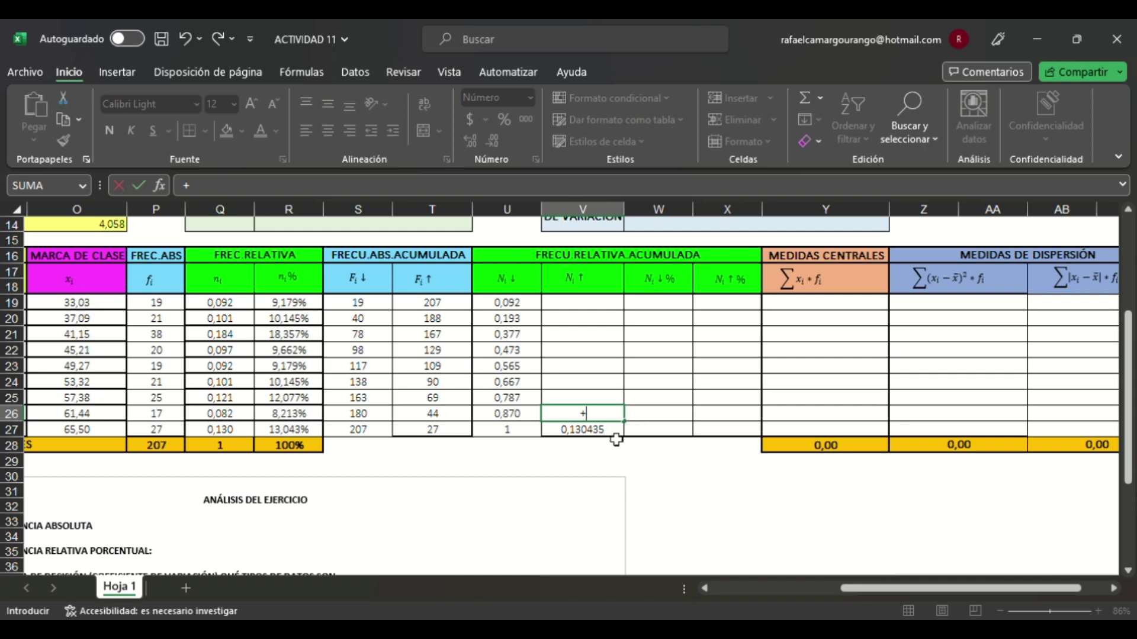
{"action": "left_click", "coordinate": [619, 434]}
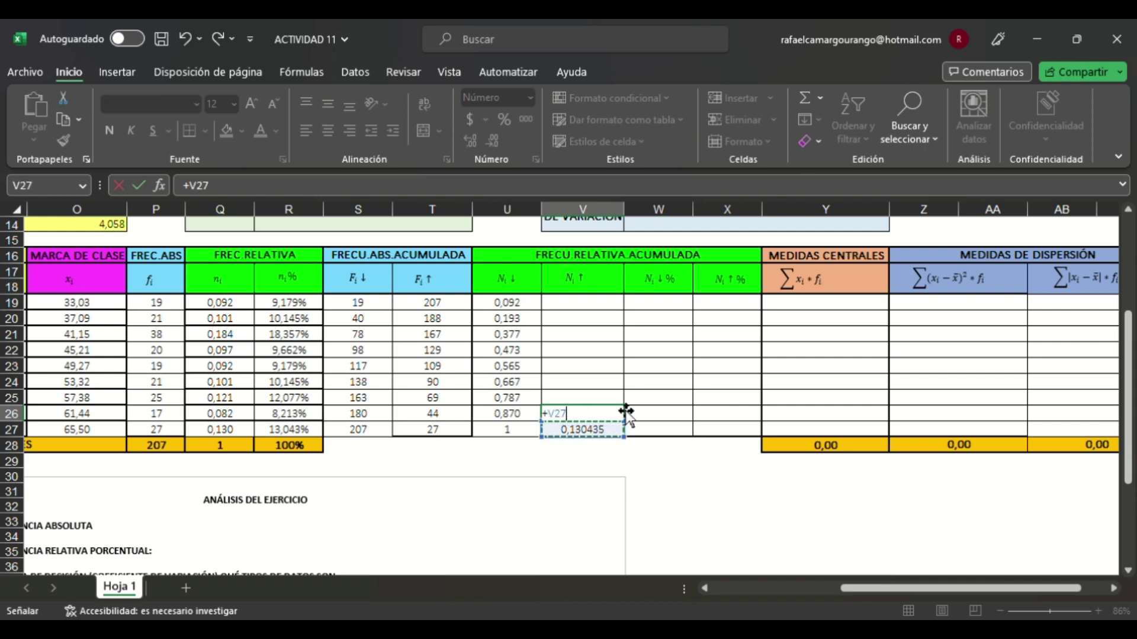
{"action": "type", "text": "+"}
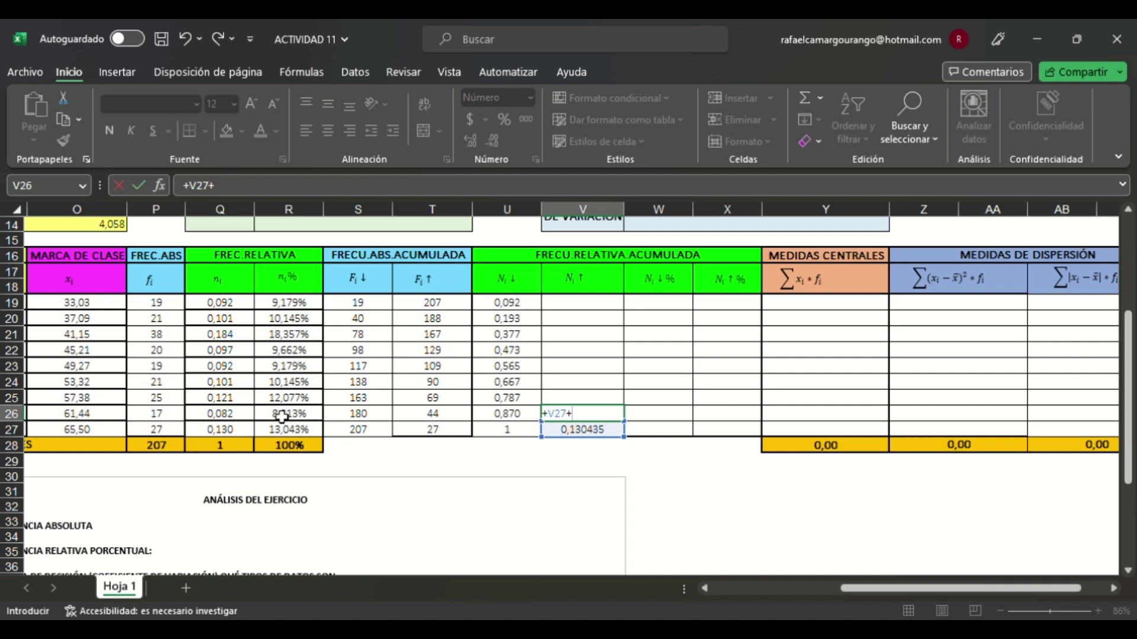
{"action": "left_click", "coordinate": [241, 419]}
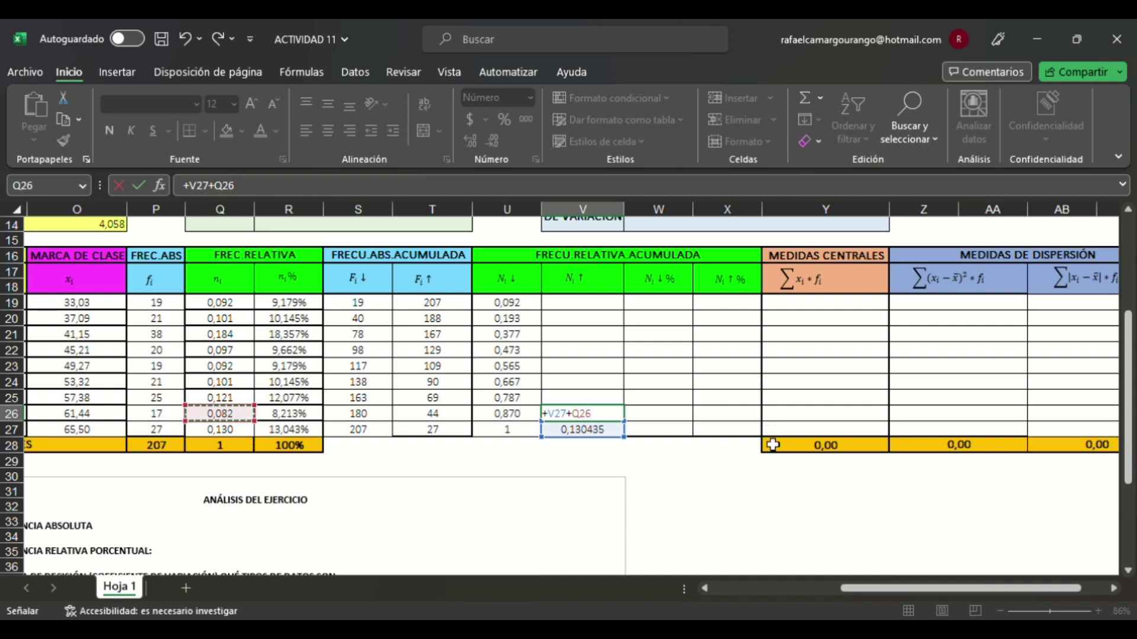
{"action": "key", "text": "Return"}
{"action": "left_click", "coordinate": [617, 416]}
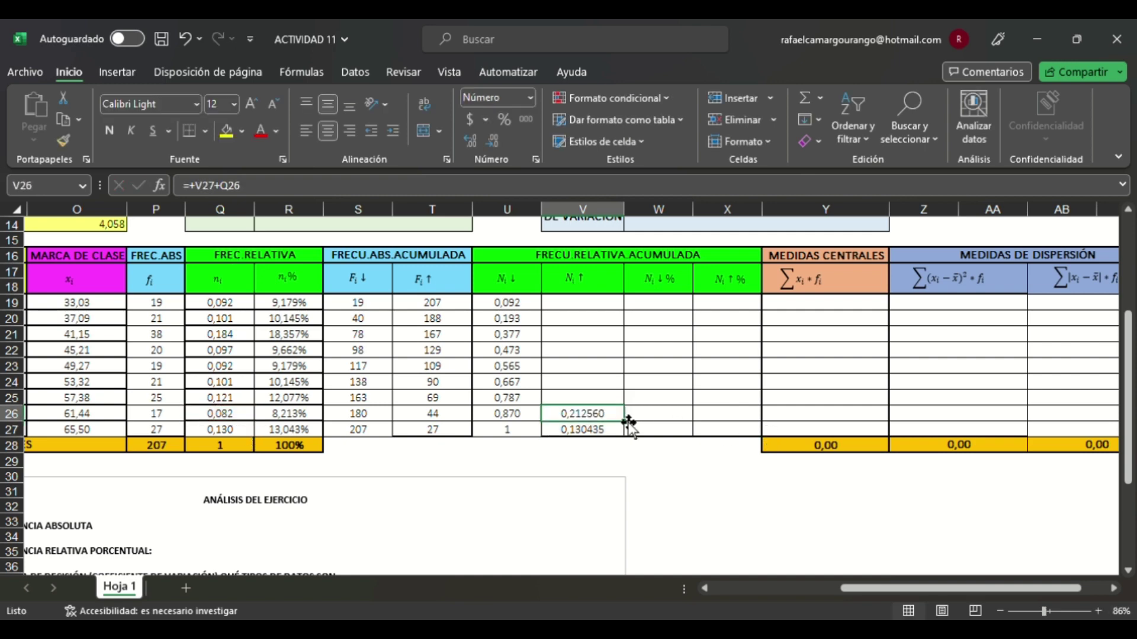
{"action": "left_click_drag", "start_coordinate": [629, 422], "coordinate": [620, 305]}
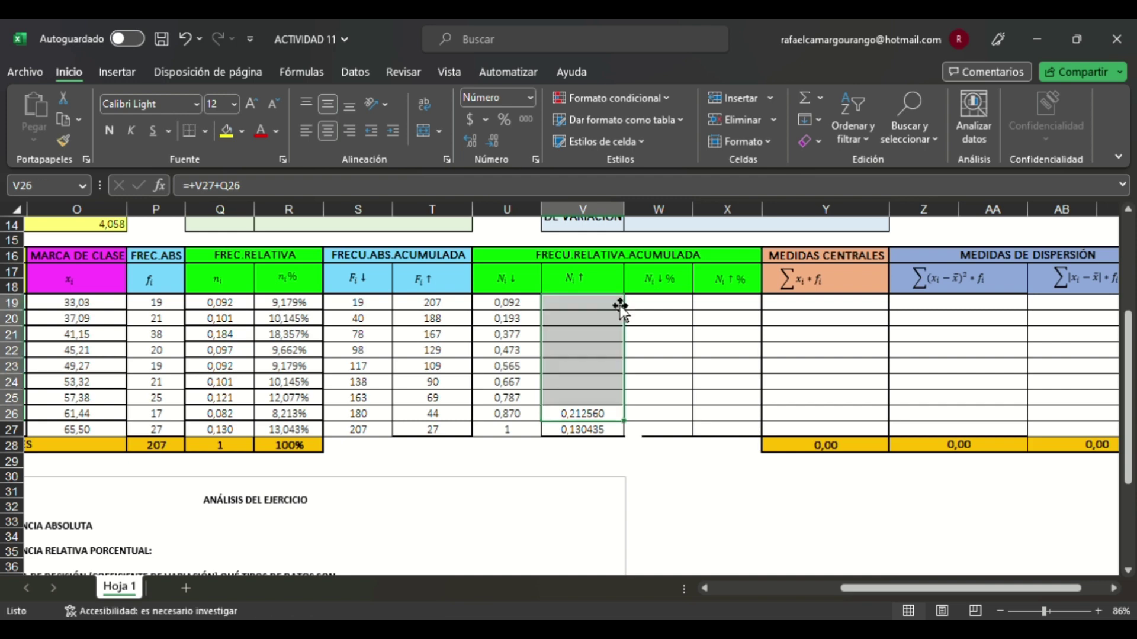
Step: Remove all decimals from the first ascending cumulative relative frequency in V19
{"action": "left_click", "coordinate": [587, 309]}
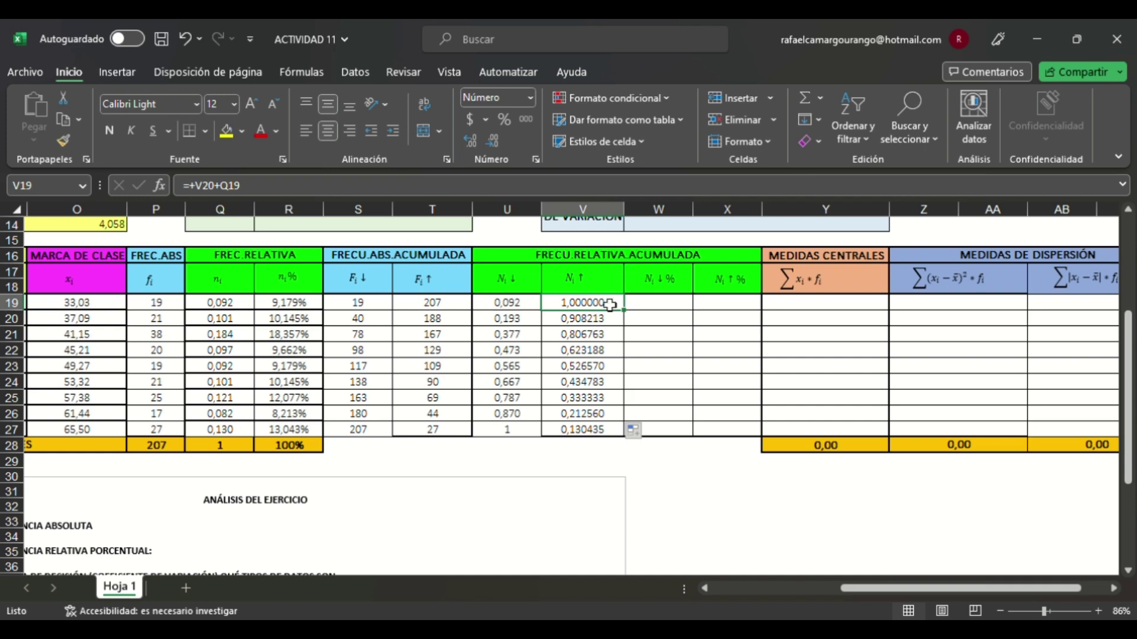
{"action": "left_click", "coordinate": [494, 143]}
{"action": "left_click", "coordinate": [494, 142]}
{"action": "left_click", "coordinate": [494, 142]}
{"action": "left_click", "coordinate": [494, 142]}
{"action": "left_click", "coordinate": [493, 142]}
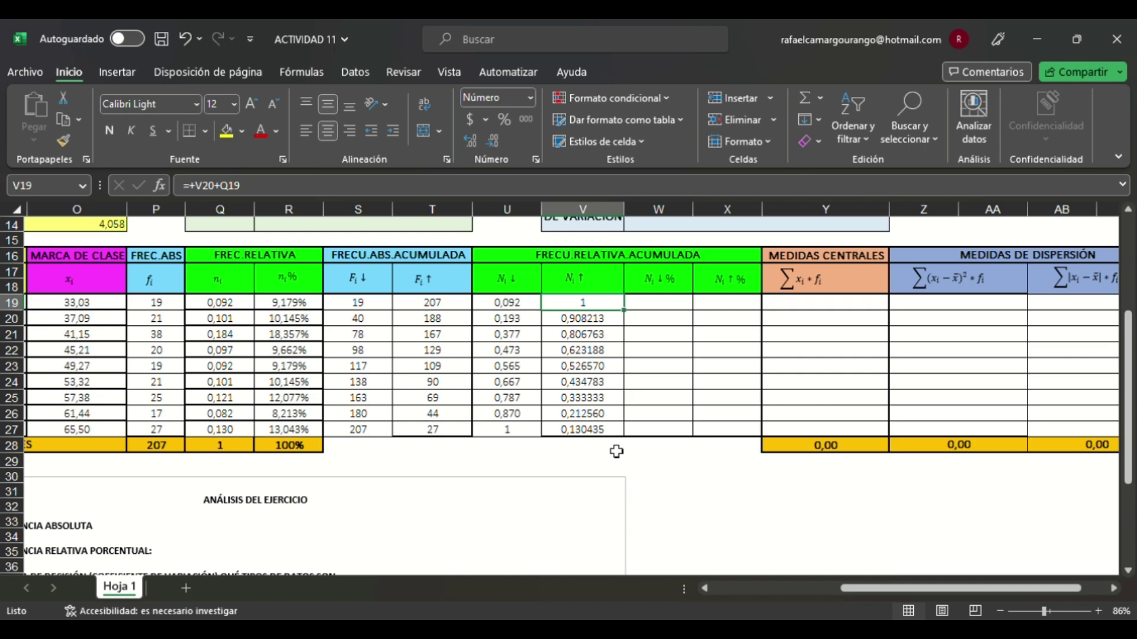
Step: Show the ascending cumulative relative frequencies in V19 to V27 with three decimals
{"action": "left_click_drag", "start_coordinate": [613, 432], "coordinate": [610, 305]}
{"action": "left_click", "coordinate": [496, 153]}
{"action": "left_click", "coordinate": [496, 153]}
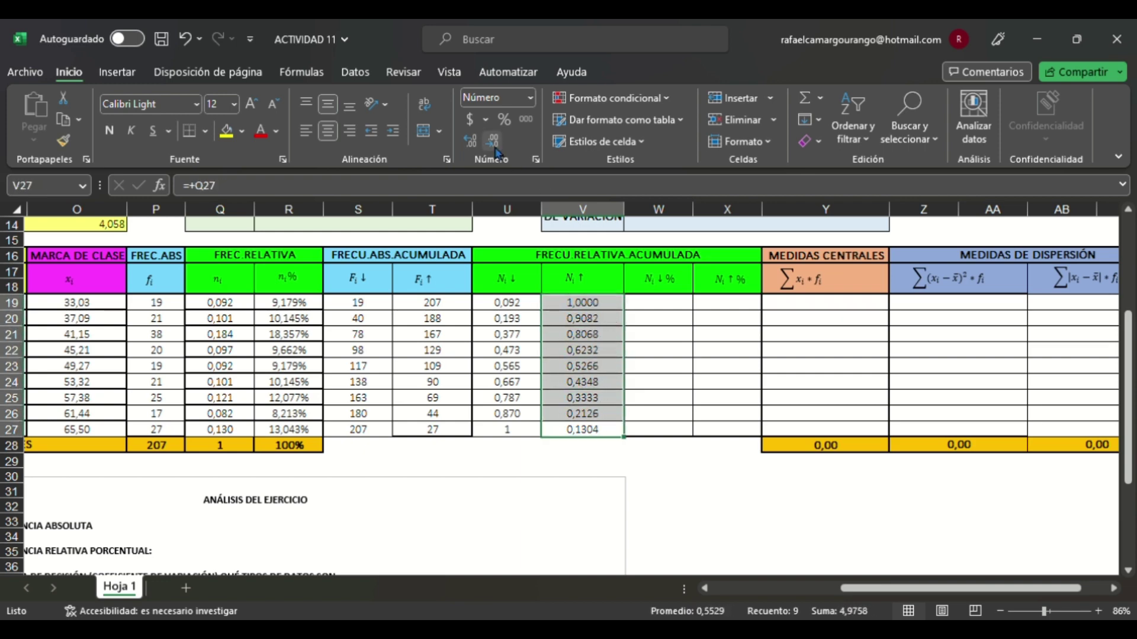
{"action": "left_click", "coordinate": [496, 152]}
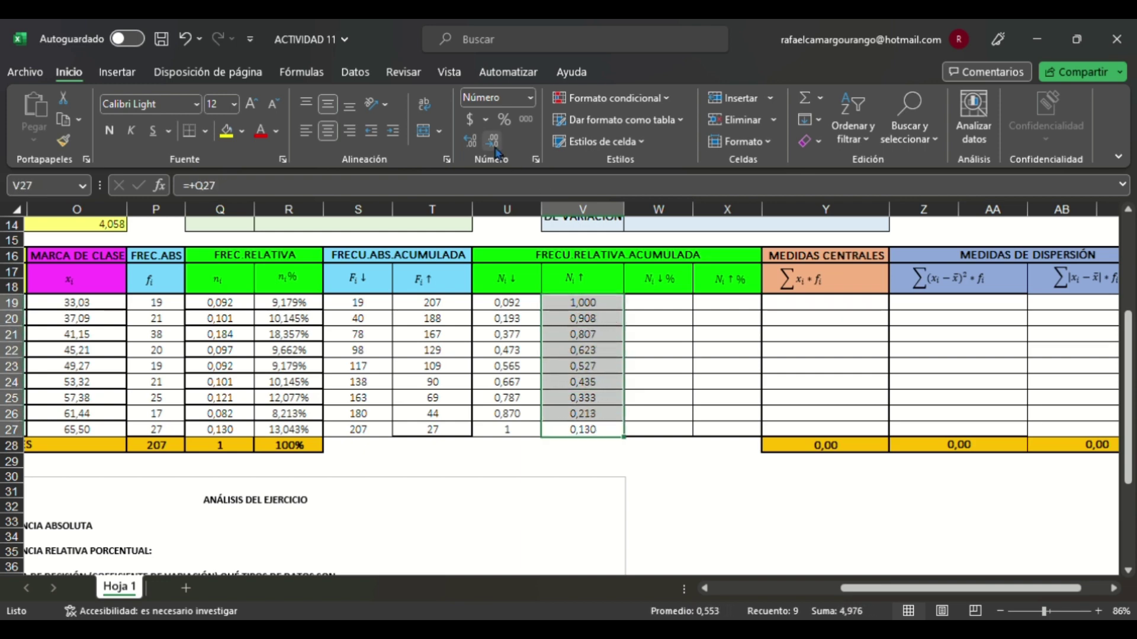
Step: Show the ascending cumulative relative frequency in V19 as a whole number without decimals
{"action": "left_click", "coordinate": [585, 304]}
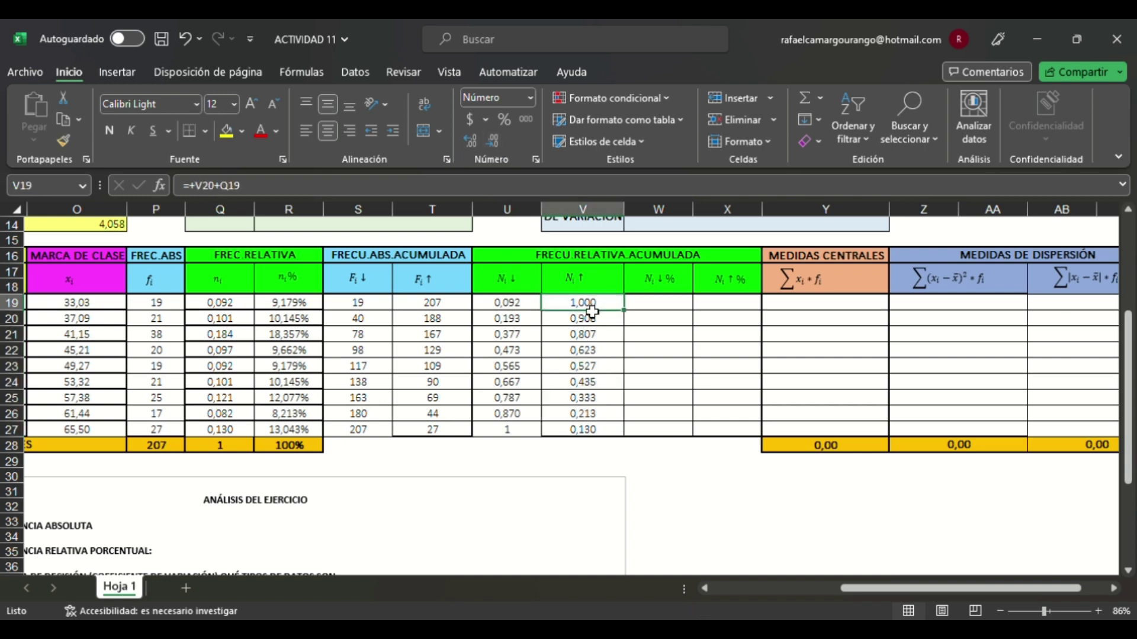
{"action": "left_click", "coordinate": [468, 142]}
{"action": "left_click", "coordinate": [468, 142]}
{"action": "left_click", "coordinate": [467, 142]}
{"action": "left_click", "coordinate": [492, 142]}
{"action": "left_click", "coordinate": [491, 142]}
{"action": "left_click", "coordinate": [492, 142]}
{"action": "left_click", "coordinate": [492, 142]}
{"action": "left_click", "coordinate": [492, 143]}
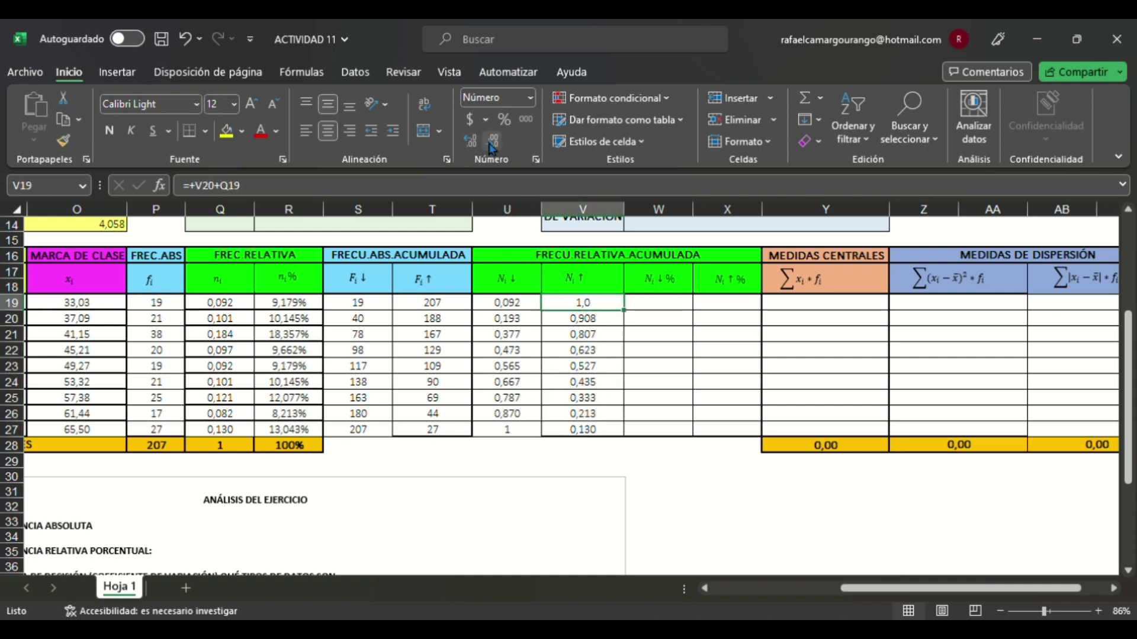
{"action": "left_click", "coordinate": [492, 142]}
Step: Start the descending cumulative percentage frequency in W19 with the formula =+R19
{"action": "left_click", "coordinate": [663, 307]}
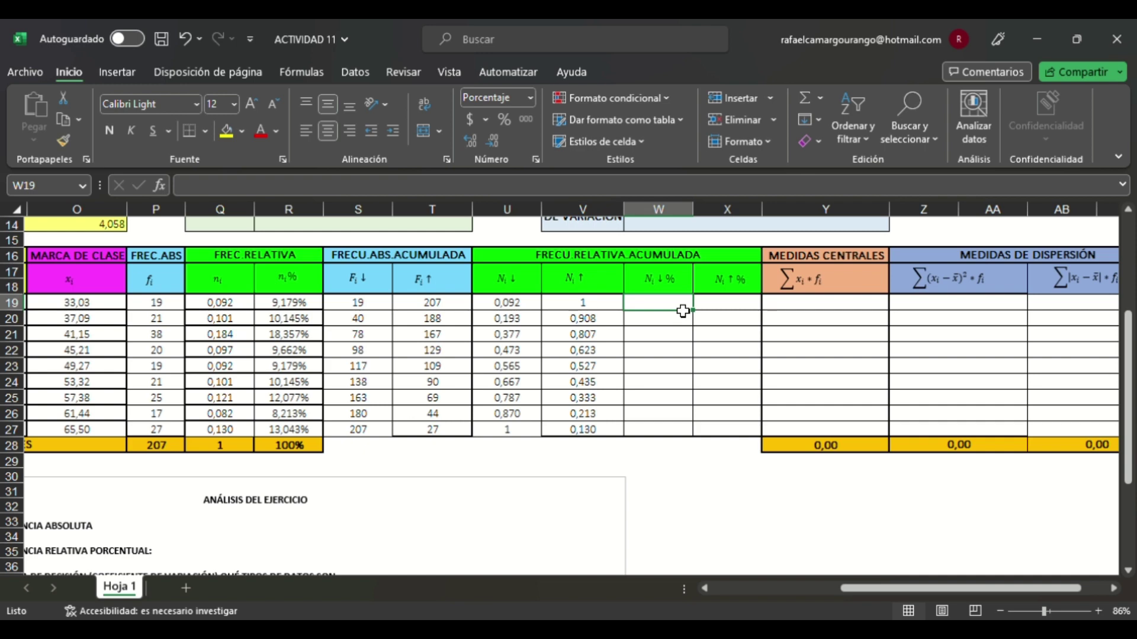
{"action": "type", "text": "+"}
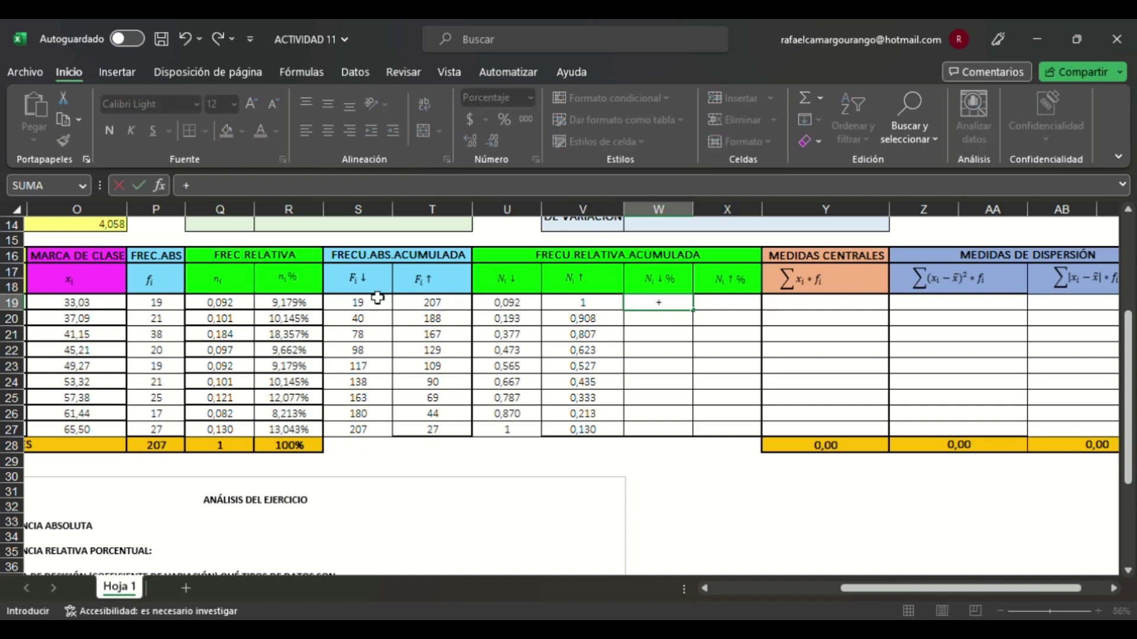
{"action": "left_click", "coordinate": [315, 308]}
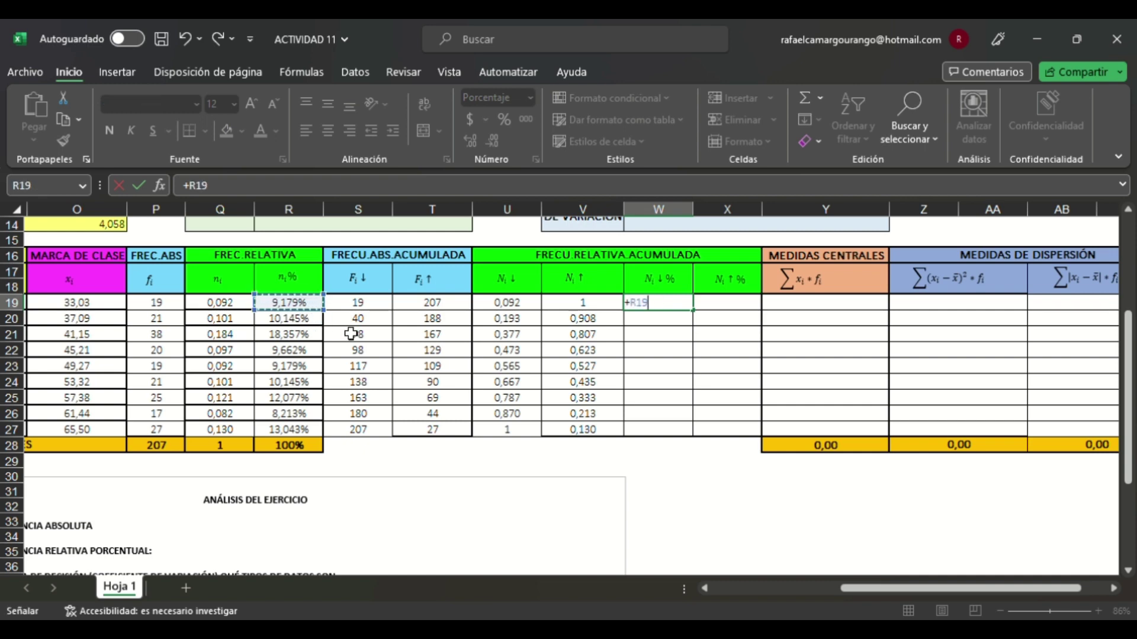
{"action": "key", "text": "Return"}
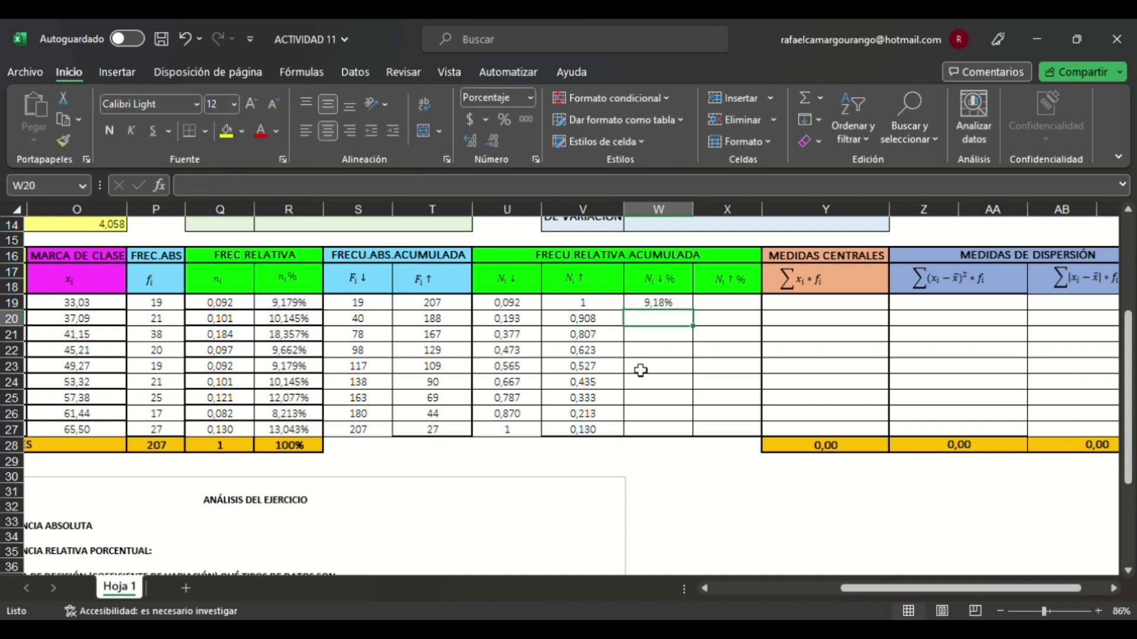
{"action": "left_click", "coordinate": [687, 306]}
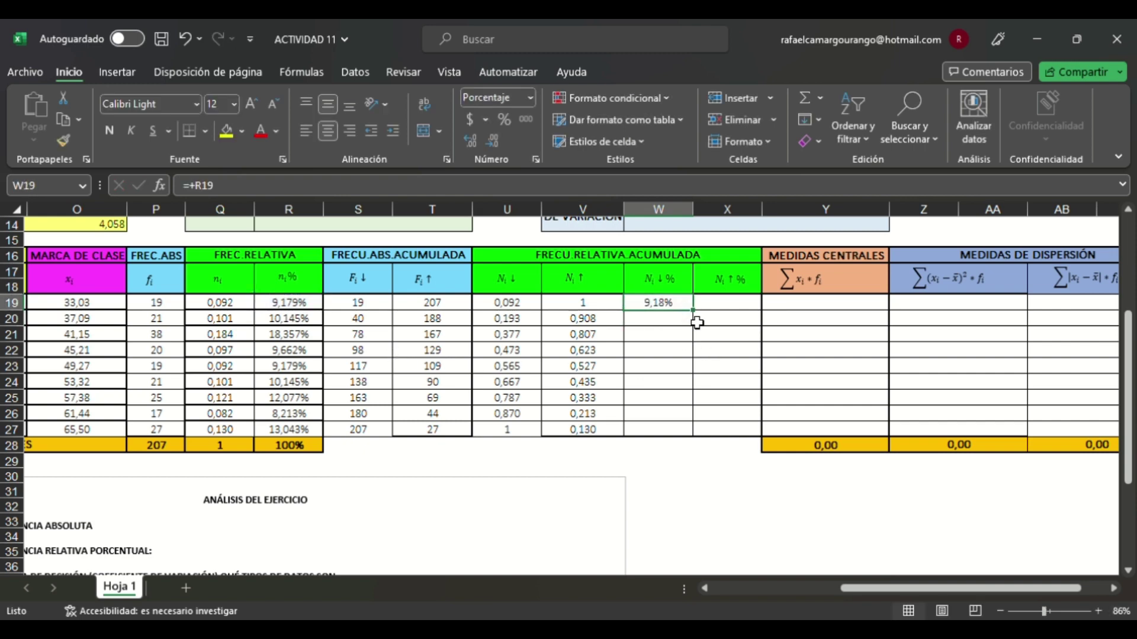
Step: Enter the second cumulative percentage in W20 as =+W19+R20 and fill it down to W27
{"action": "left_click", "coordinate": [686, 322]}
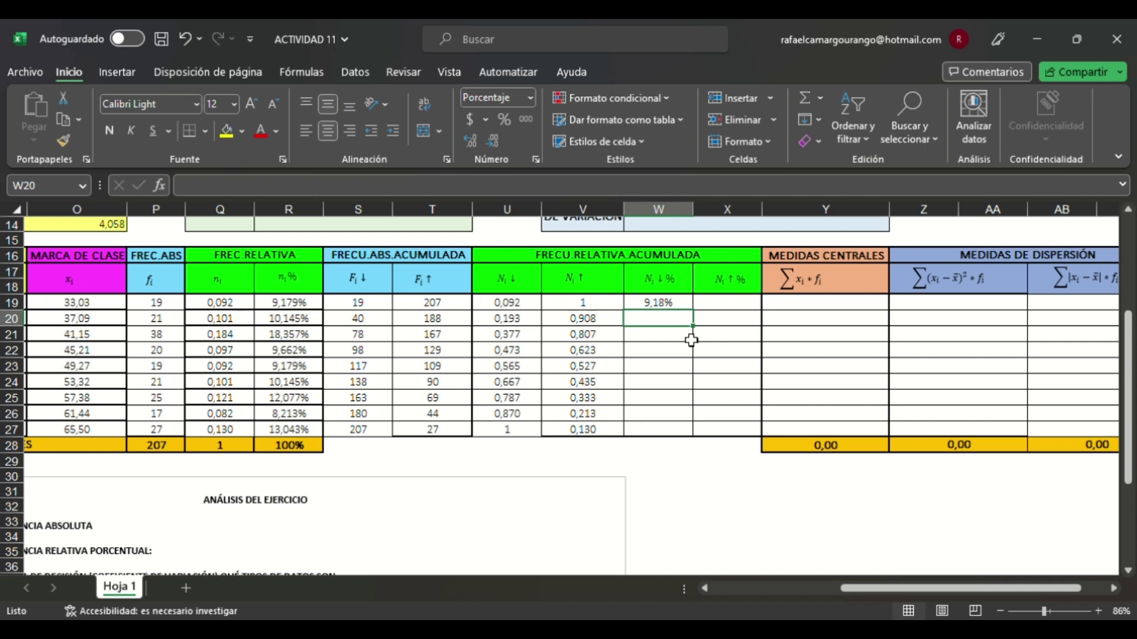
{"action": "type", "text": "+"}
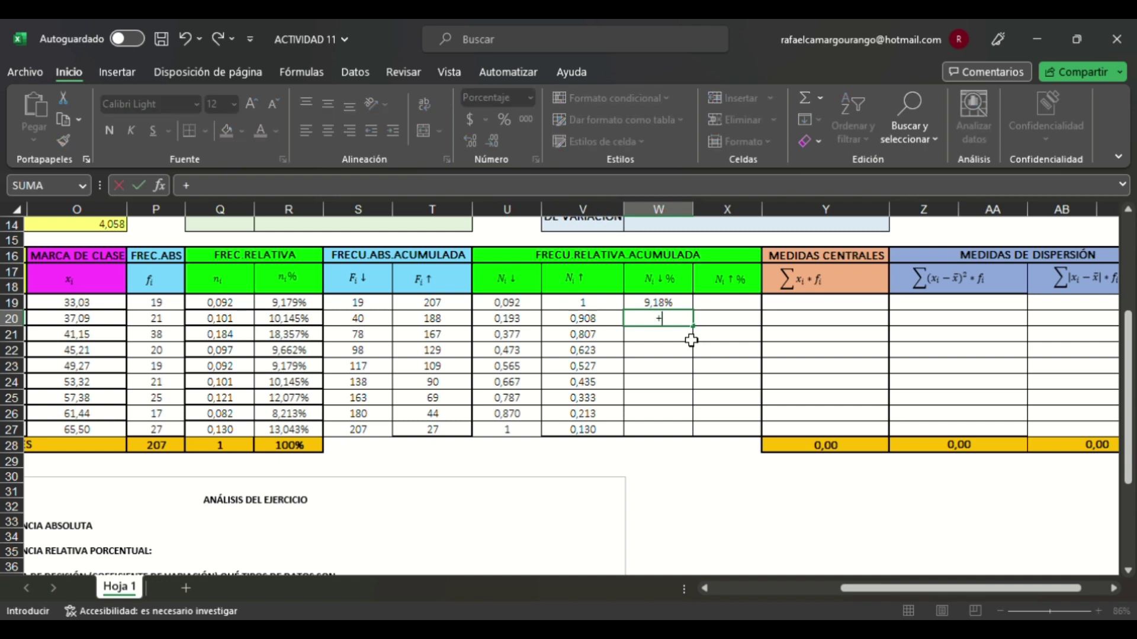
{"action": "left_click", "coordinate": [687, 309]}
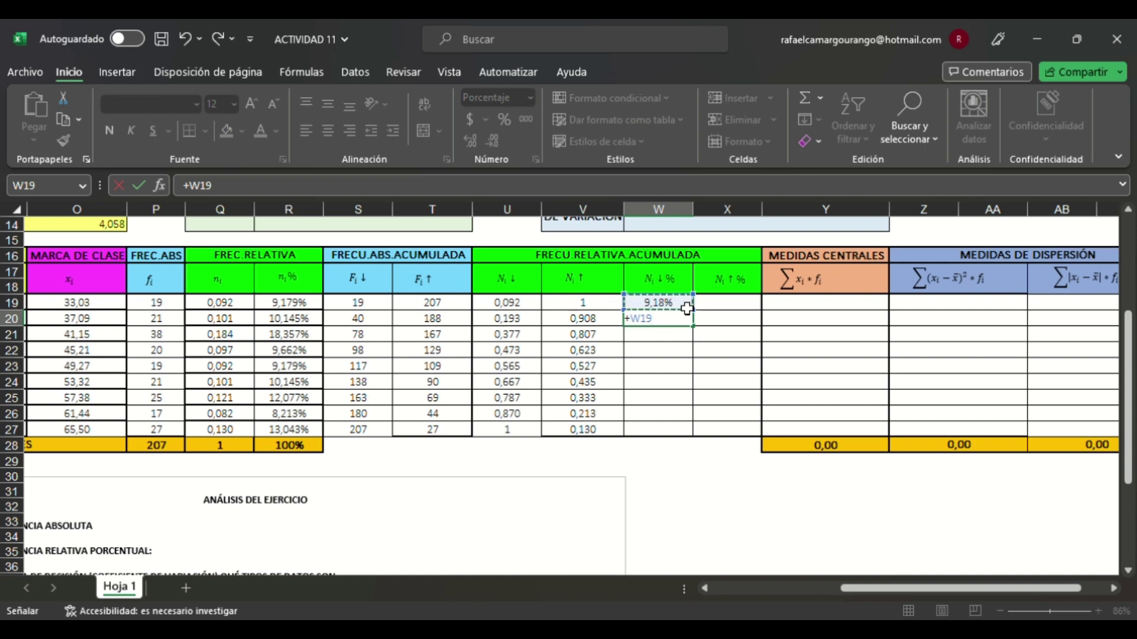
{"action": "type", "text": "+"}
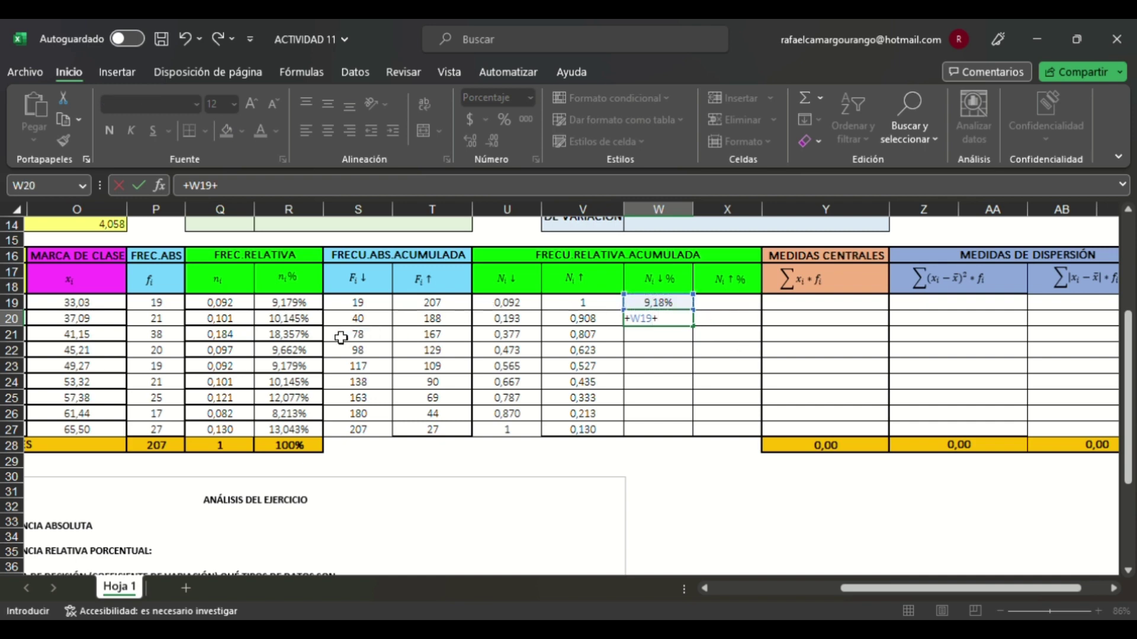
{"action": "left_click", "coordinate": [317, 325]}
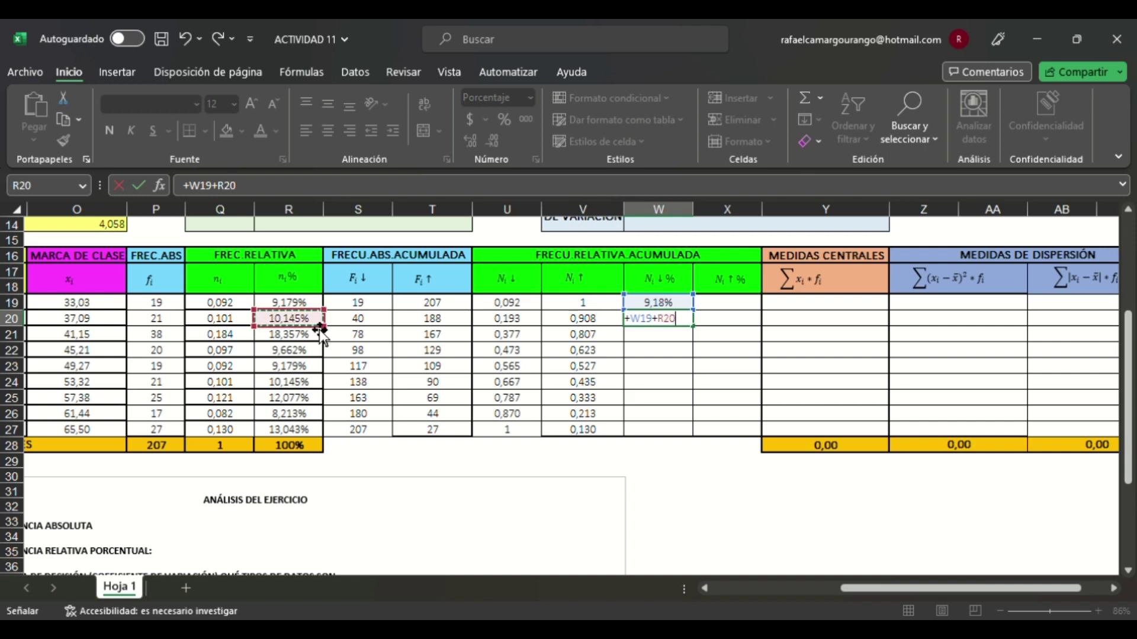
{"action": "key", "text": "ctrl+Return"}
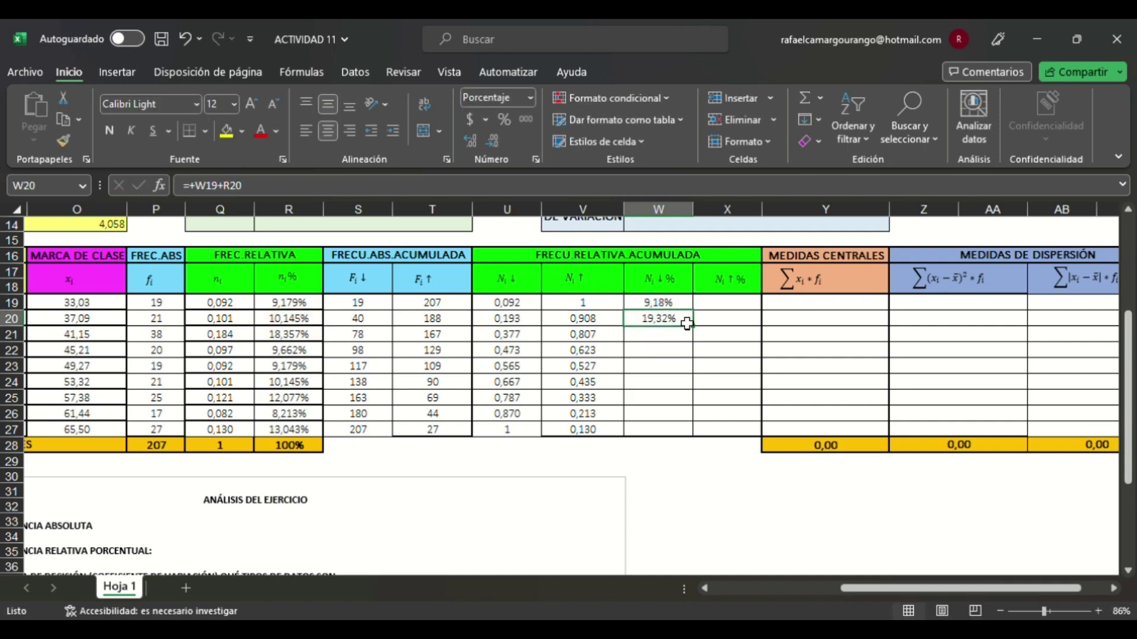
{"action": "double_click", "coordinate": [692, 325]}
Step: Show the last cumulative percentage in W27 without decimals and those in W19 to W26 with three decimals
{"action": "left_click", "coordinate": [684, 430]}
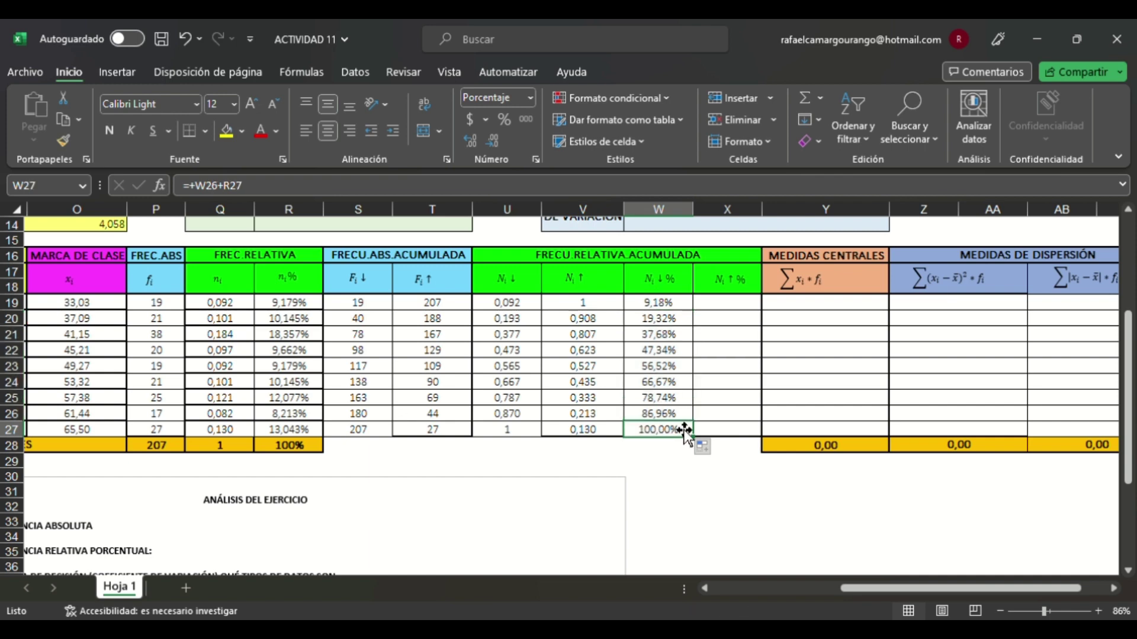
{"action": "left_click", "coordinate": [493, 144]}
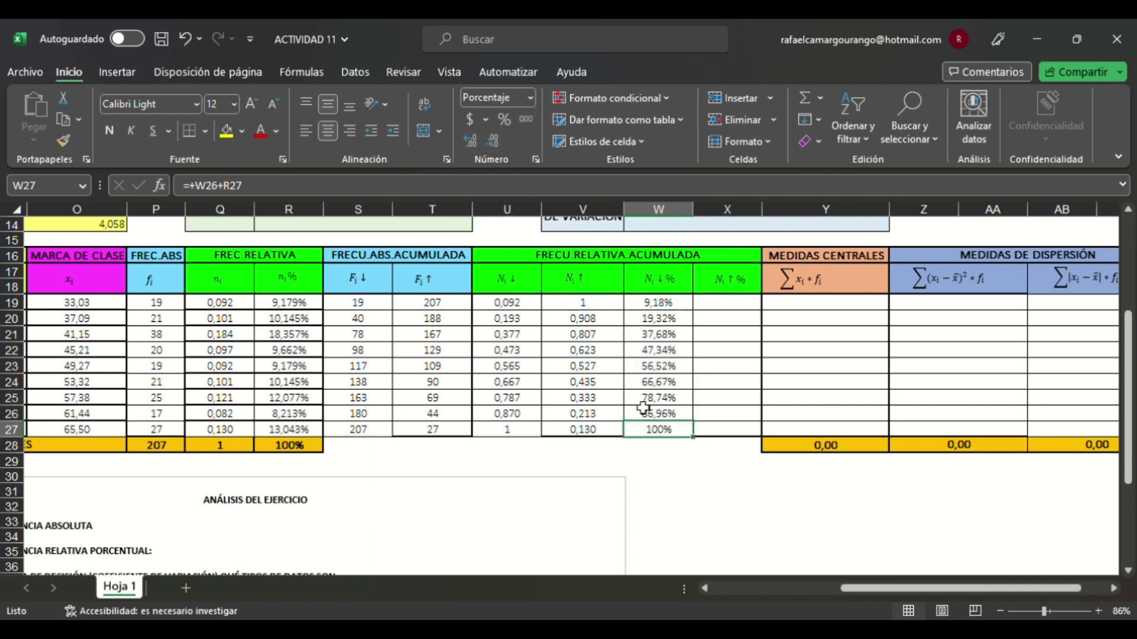
{"action": "left_click_drag", "start_coordinate": [669, 307], "coordinate": [678, 418]}
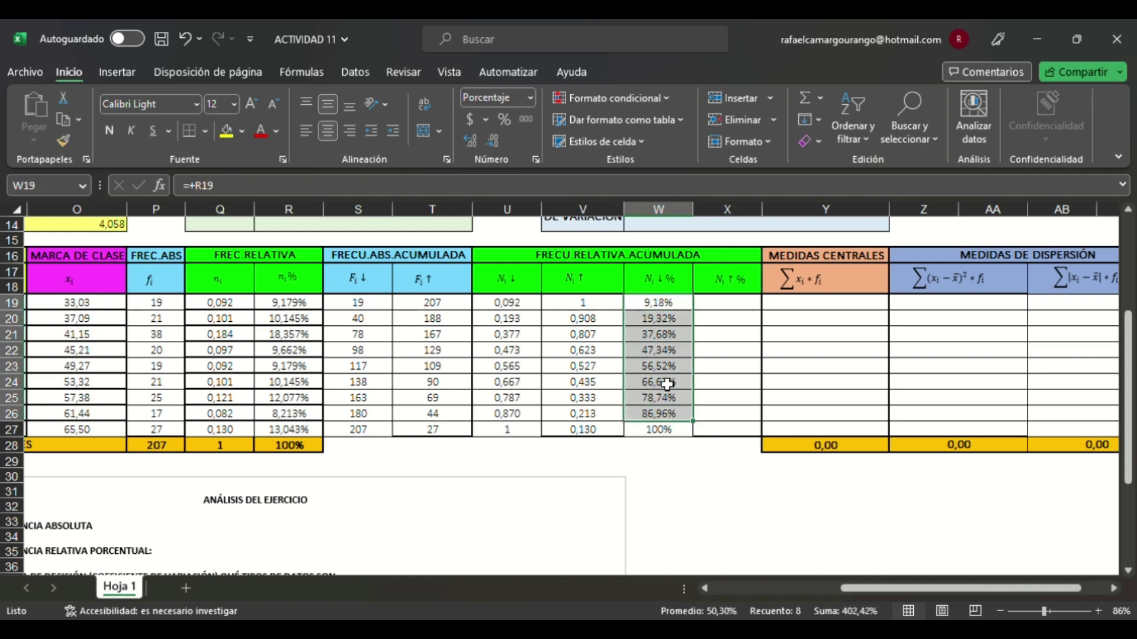
{"action": "left_click", "coordinate": [493, 142]}
{"action": "left_click", "coordinate": [471, 141]}
{"action": "left_click", "coordinate": [471, 140]}
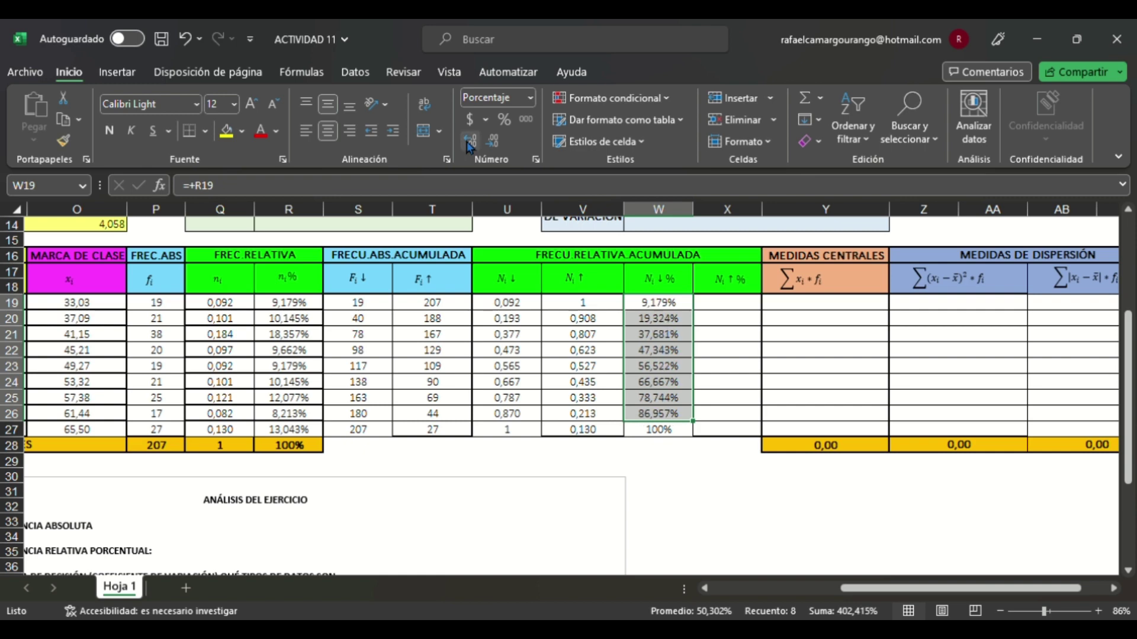
Step: Start the ascending cumulative percentage frequency in the last class cell X27 with the formula =+R27
{"action": "left_click", "coordinate": [743, 304]}
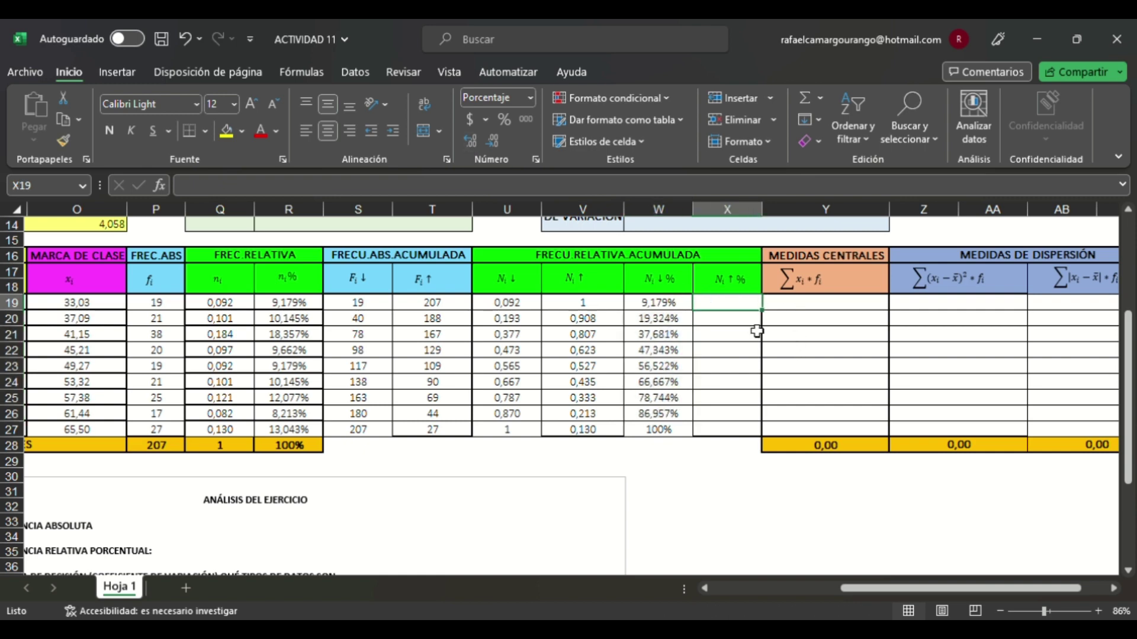
{"action": "left_click", "coordinate": [750, 433]}
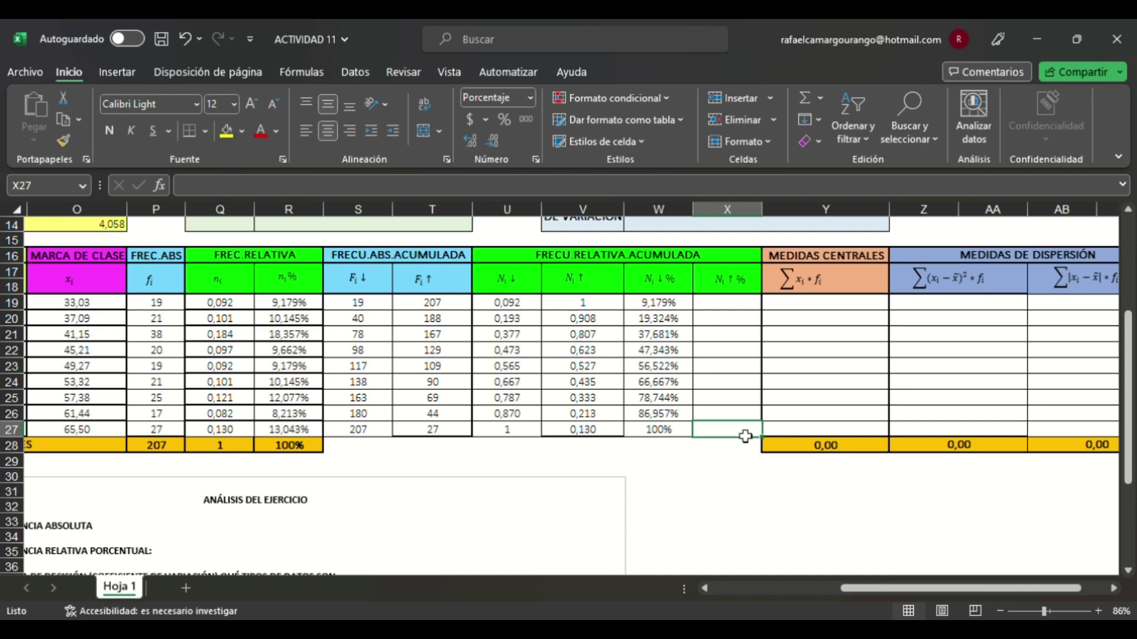
{"action": "type", "text": "+"}
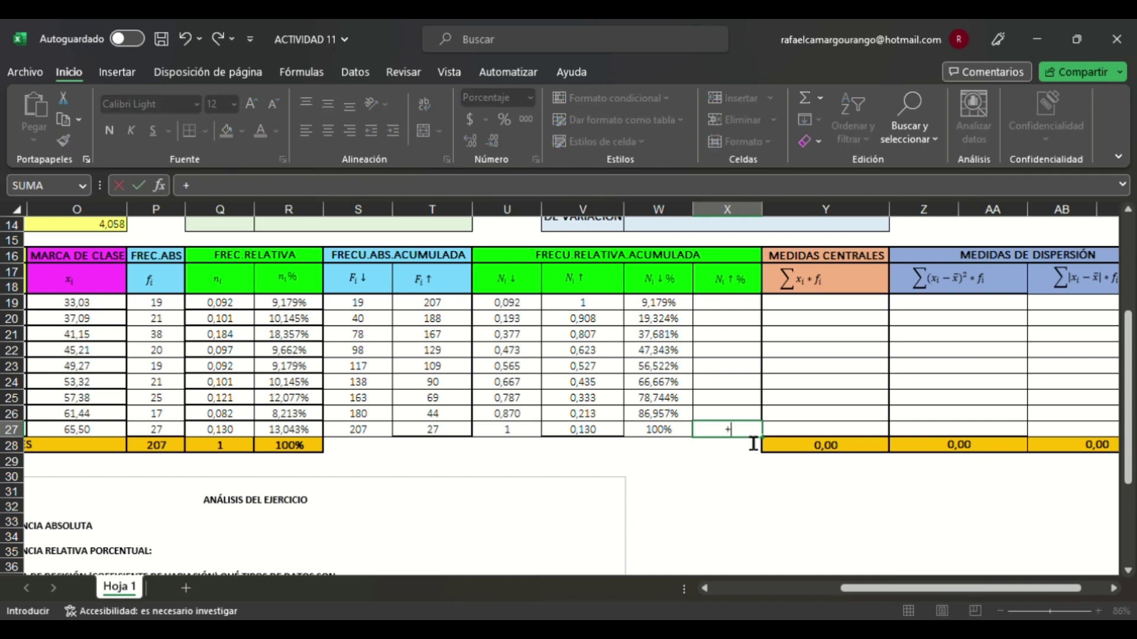
{"action": "left_click", "coordinate": [309, 432]}
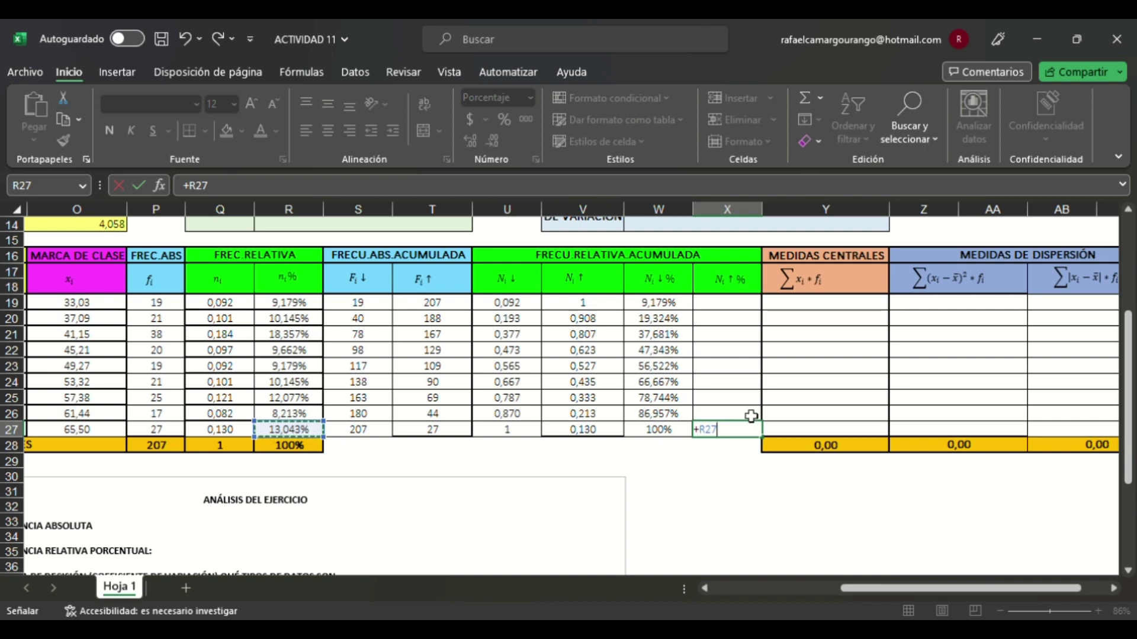
{"action": "key", "text": "Return"}
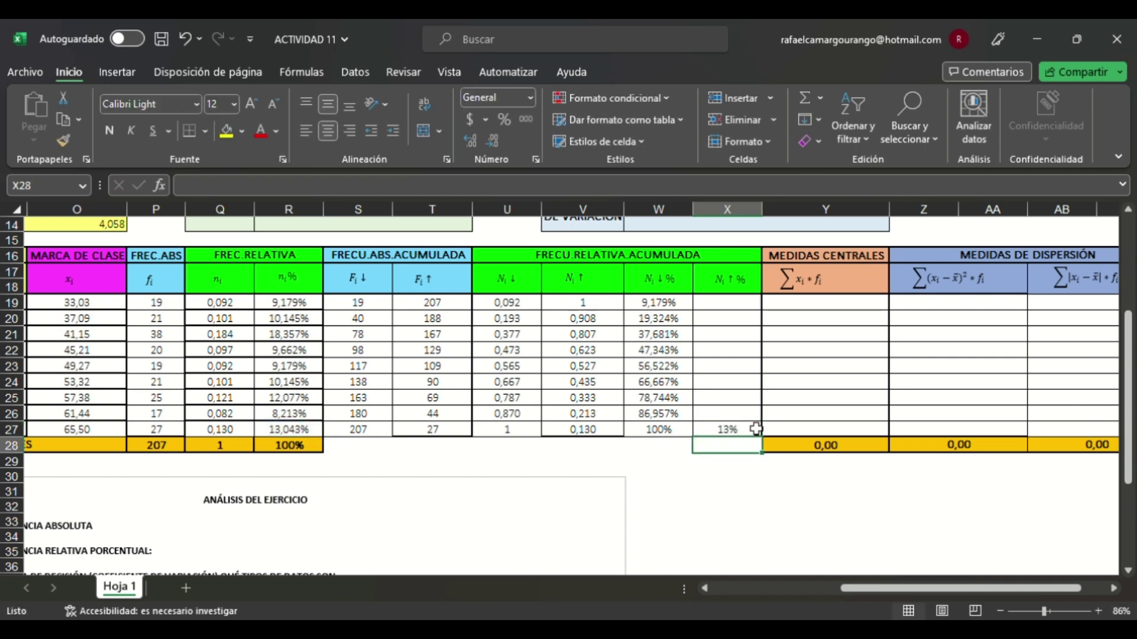
Step: Enter the next ascending cumulative percentage in X26 as =+X27+R26 and fill it up to X19
{"action": "left_click", "coordinate": [745, 417]}
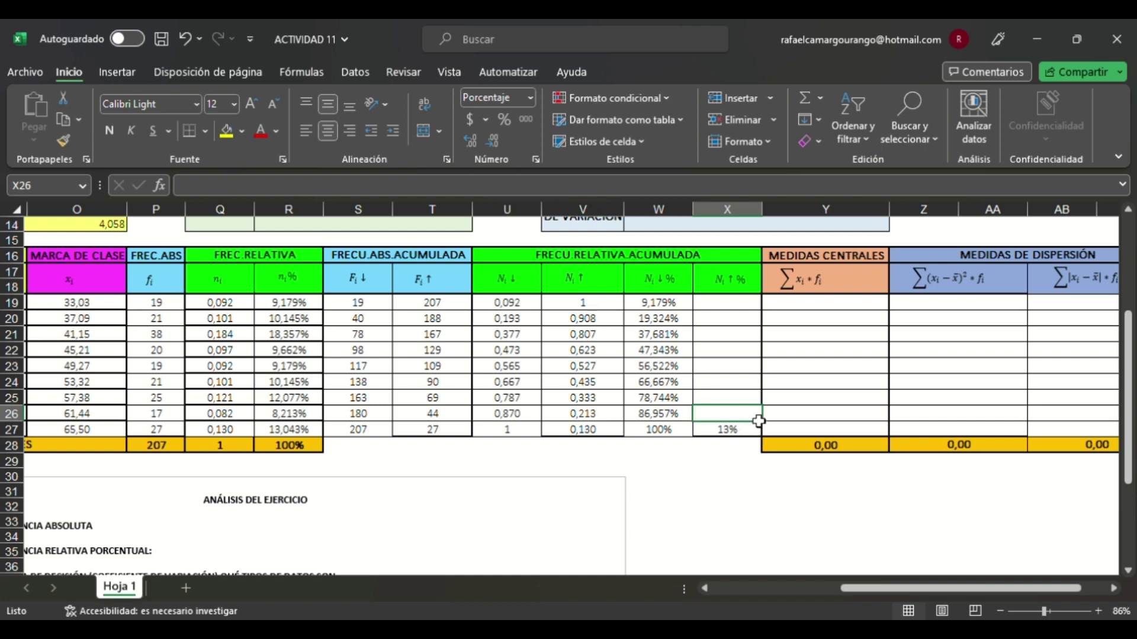
{"action": "type", "text": "+"}
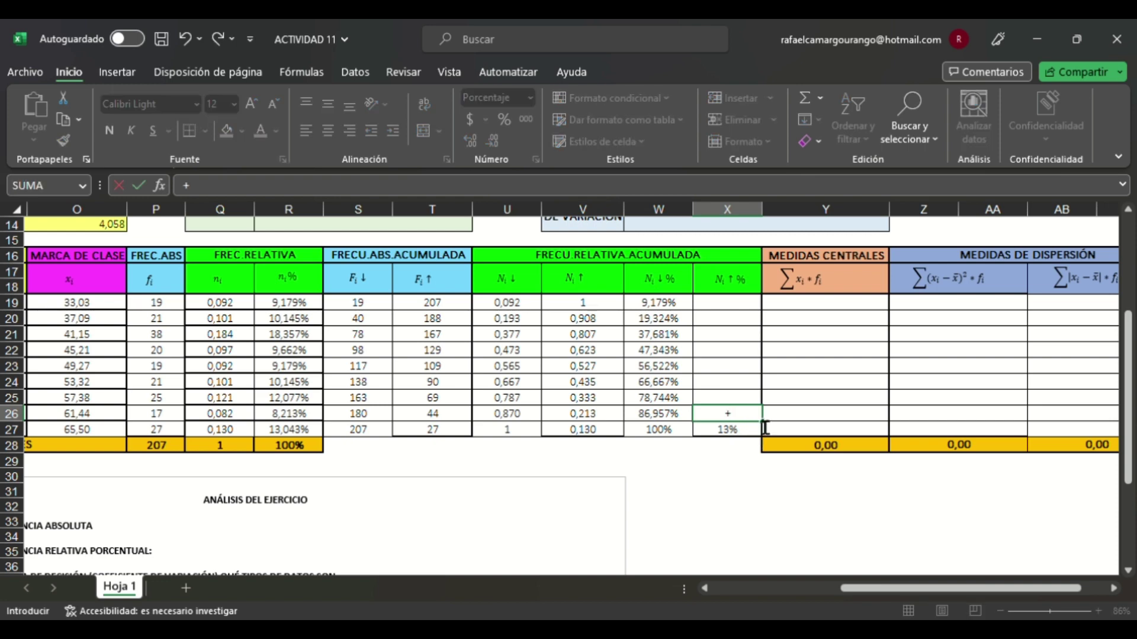
{"action": "left_click", "coordinate": [744, 431]}
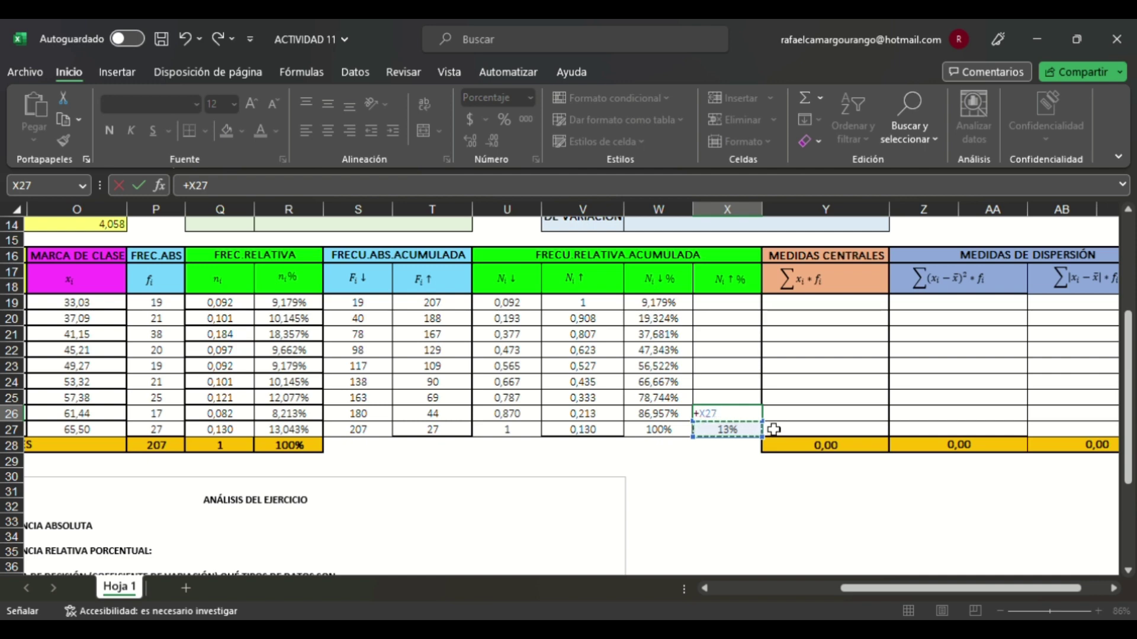
{"action": "type", "text": "+"}
{"action": "left_click", "coordinate": [309, 414]}
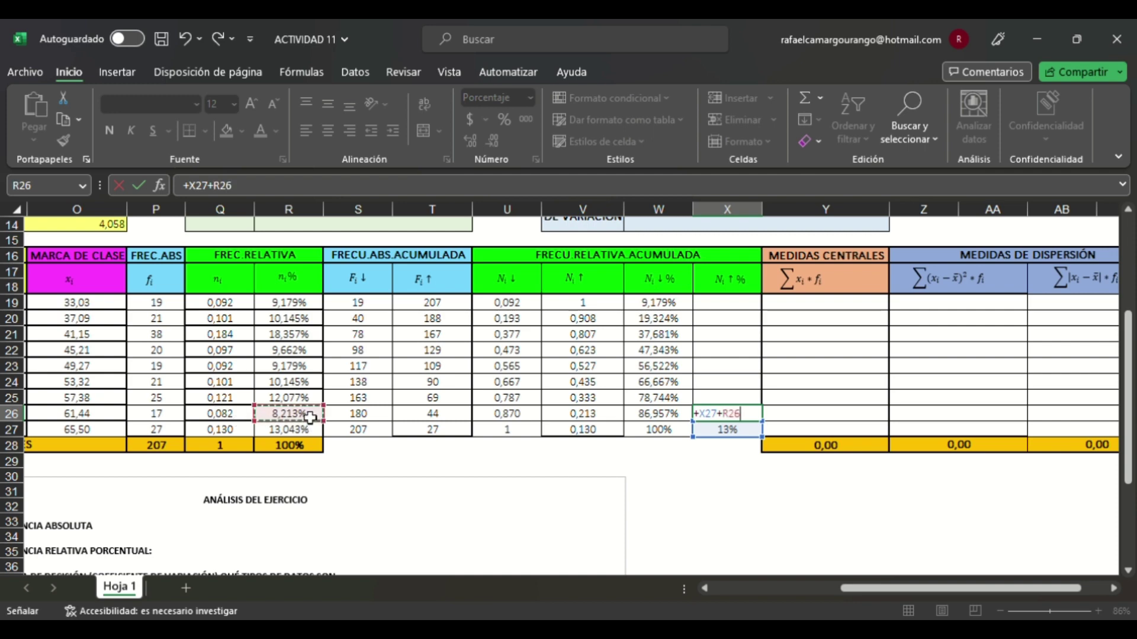
{"action": "key", "text": "Return"}
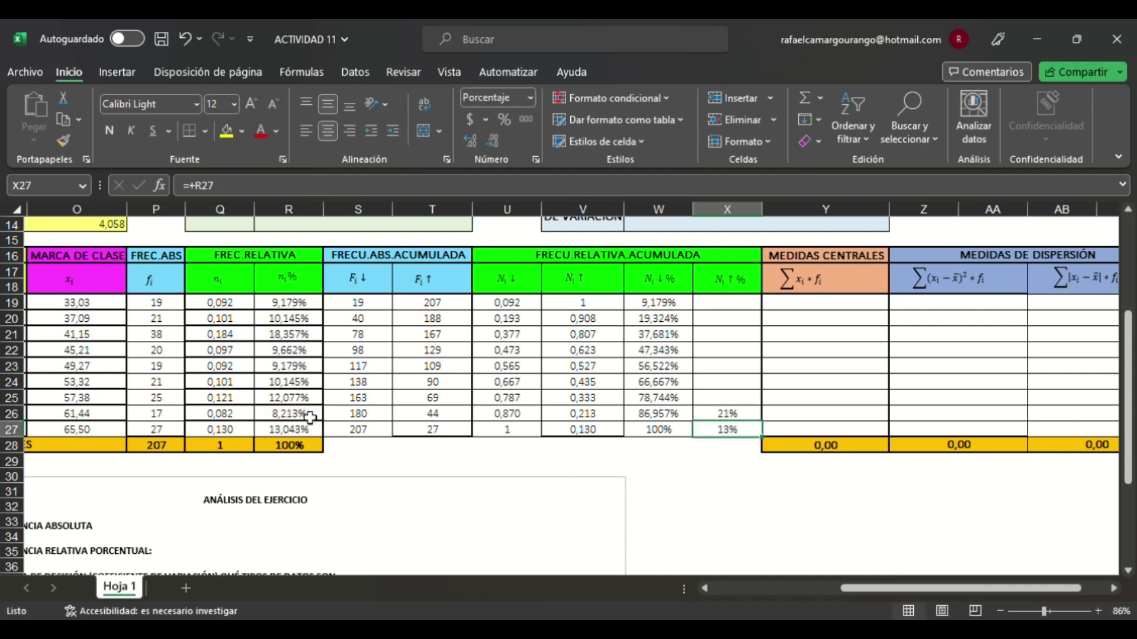
{"action": "left_click", "coordinate": [755, 416]}
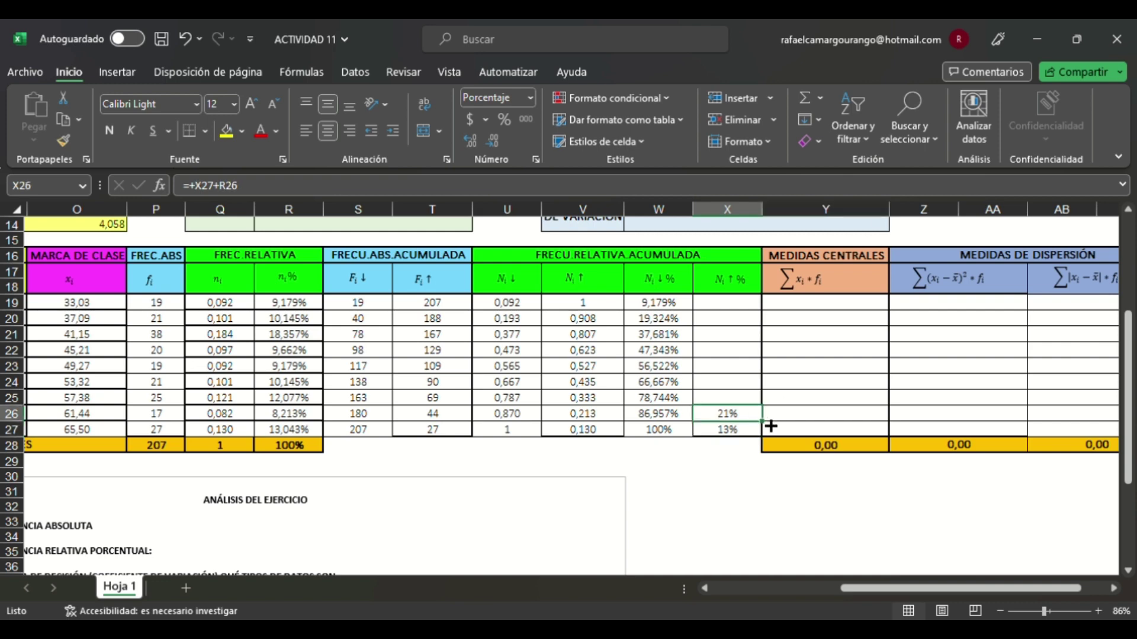
{"action": "left_click_drag", "start_coordinate": [762, 418], "coordinate": [737, 431]}
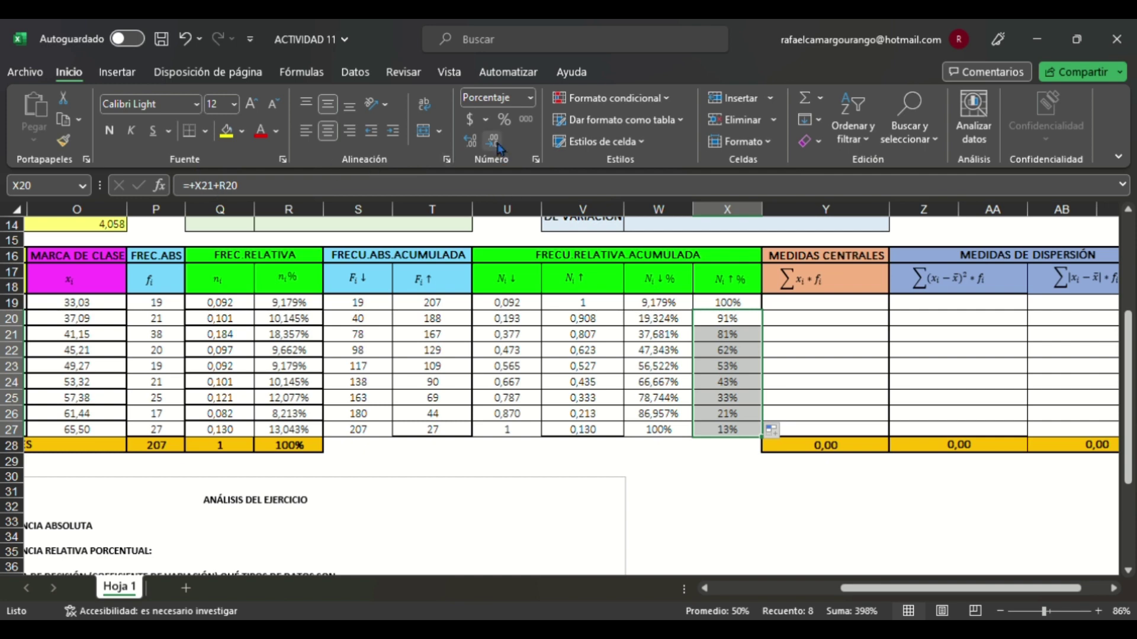
Step: Show the ascending cumulative percentages in X20 to X27 with three decimals
{"action": "left_click", "coordinate": [470, 140]}
{"action": "left_click", "coordinate": [470, 140]}
{"action": "left_click", "coordinate": [470, 140]}
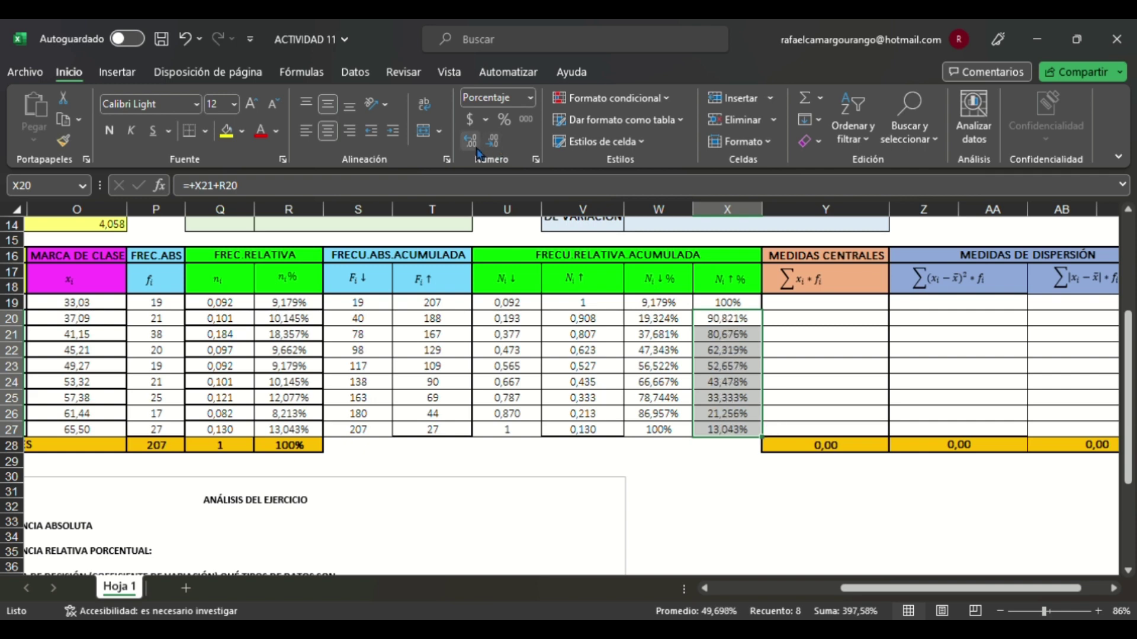
{"action": "left_click", "coordinate": [746, 414]}
Step: Examine the headings and empty columns for the central measures and the dispersion measures
{"action": "left_click", "coordinate": [820, 290]}
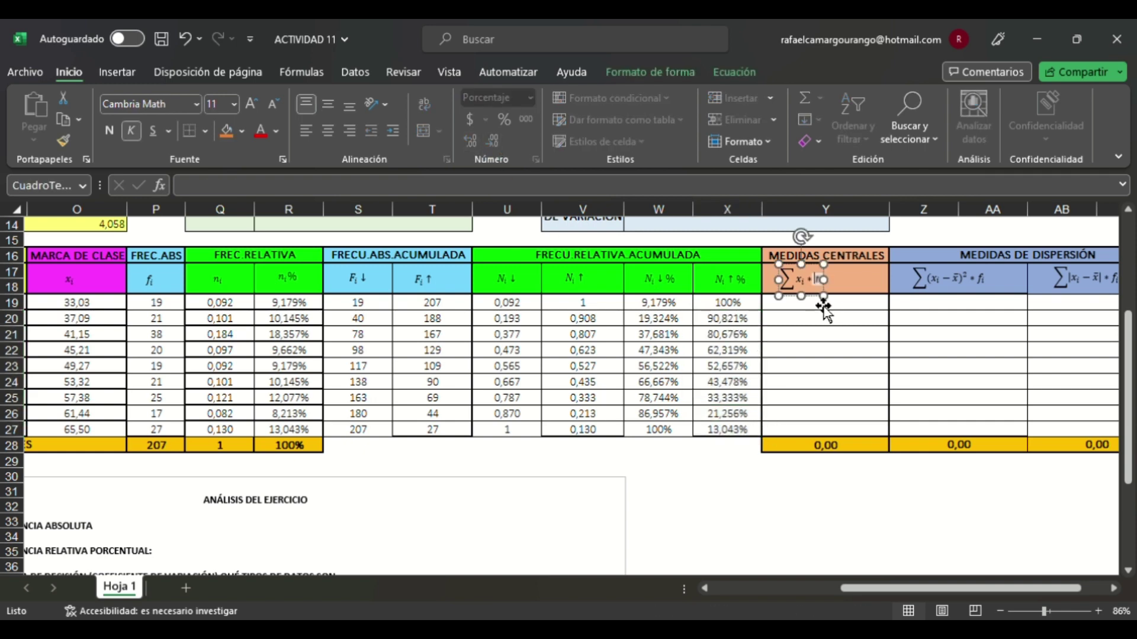
{"action": "left_click", "coordinate": [807, 331]}
{"action": "left_click", "coordinate": [829, 303]}
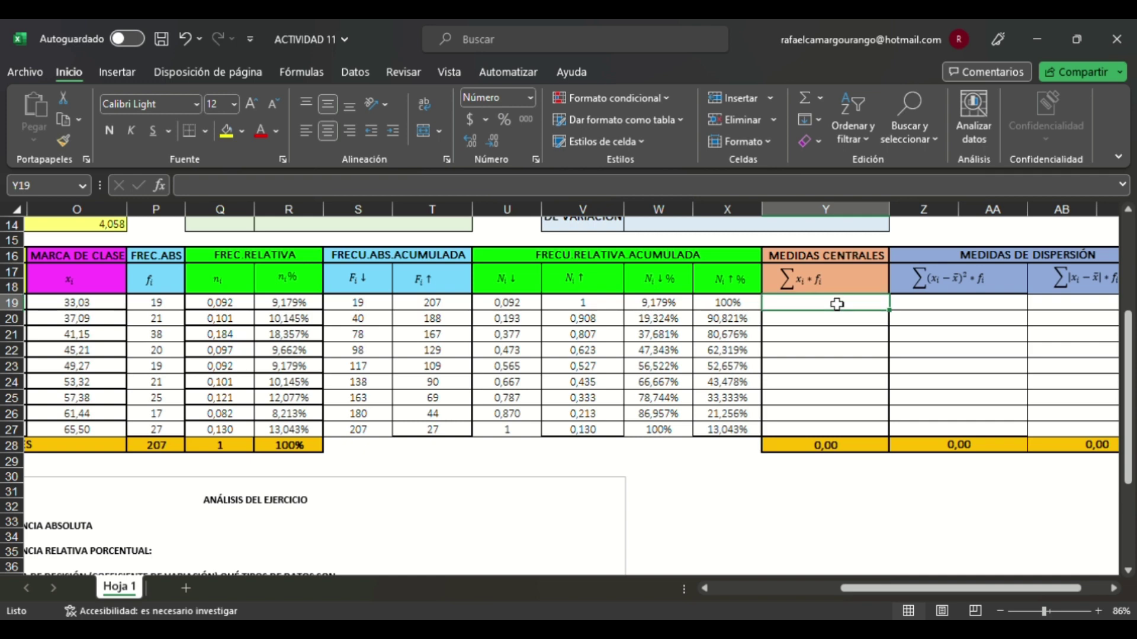
{"action": "mouse_move", "coordinate": [923, 588]}
{"action": "left_mouse_down"}
{"action": "mouse_move", "coordinate": [980, 590]}
{"action": "mouse_move", "coordinate": [905, 596]}
{"action": "mouse_move", "coordinate": [957, 598]}
{"action": "mouse_move", "coordinate": [921, 601]}
{"action": "mouse_move", "coordinate": [937, 604]}
{"action": "left_mouse_up"}
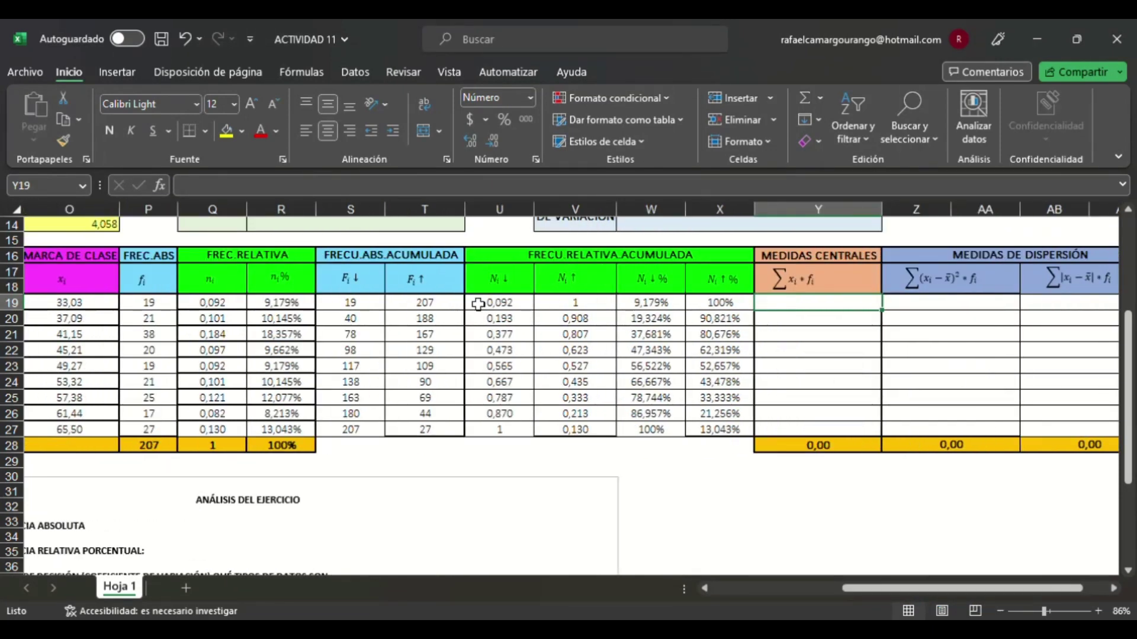
{"action": "left_click_drag", "start_coordinate": [1000, 591], "coordinate": [1036, 597]}
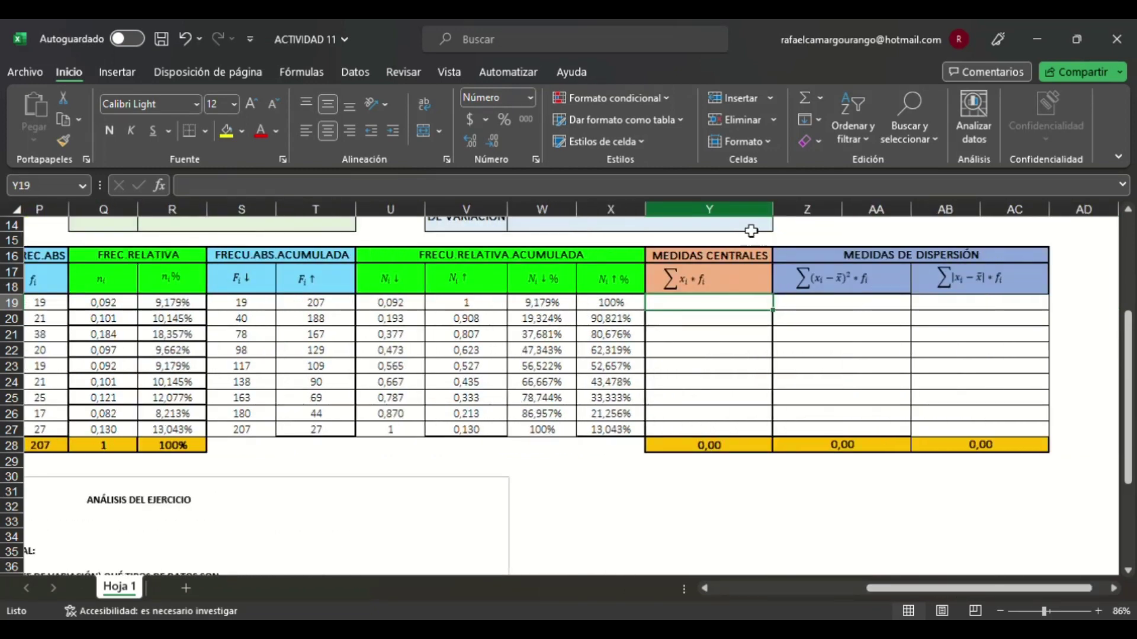
{"action": "left_click", "coordinate": [733, 335]}
{"action": "left_click", "coordinate": [739, 303]}
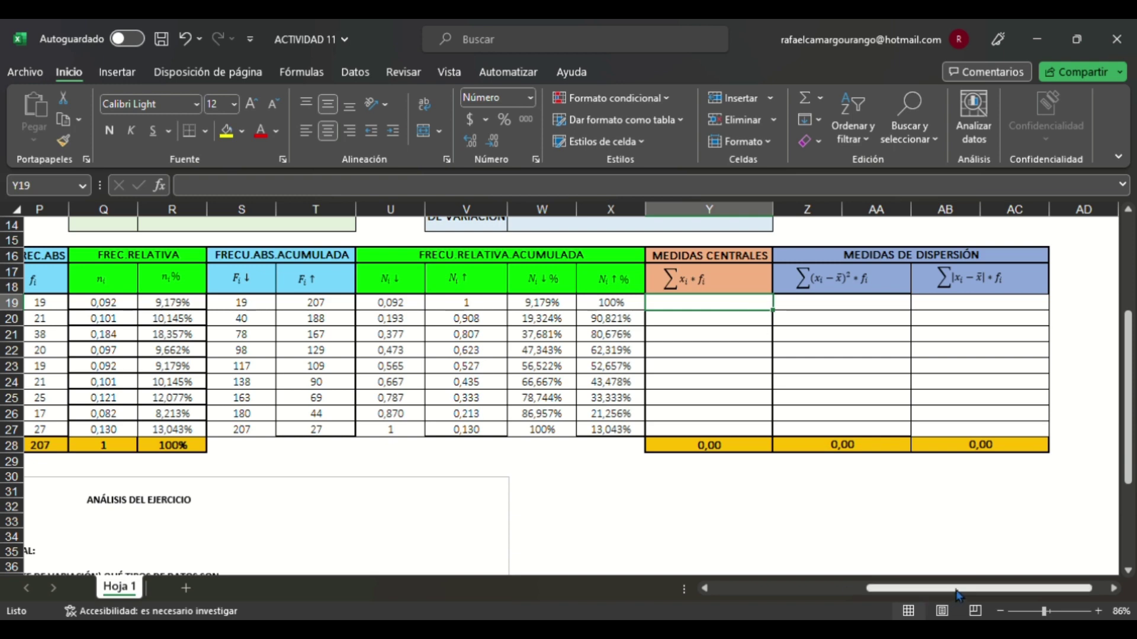
Step: Multiply class mark by absolute frequency in Y19 with =+O19*P19 and fill the formula down to Y27
{"action": "mouse_move", "coordinate": [930, 588]}
{"action": "left_mouse_down"}
{"action": "mouse_move", "coordinate": [904, 591]}
{"action": "mouse_move", "coordinate": [914, 590]}
{"action": "left_mouse_up"}
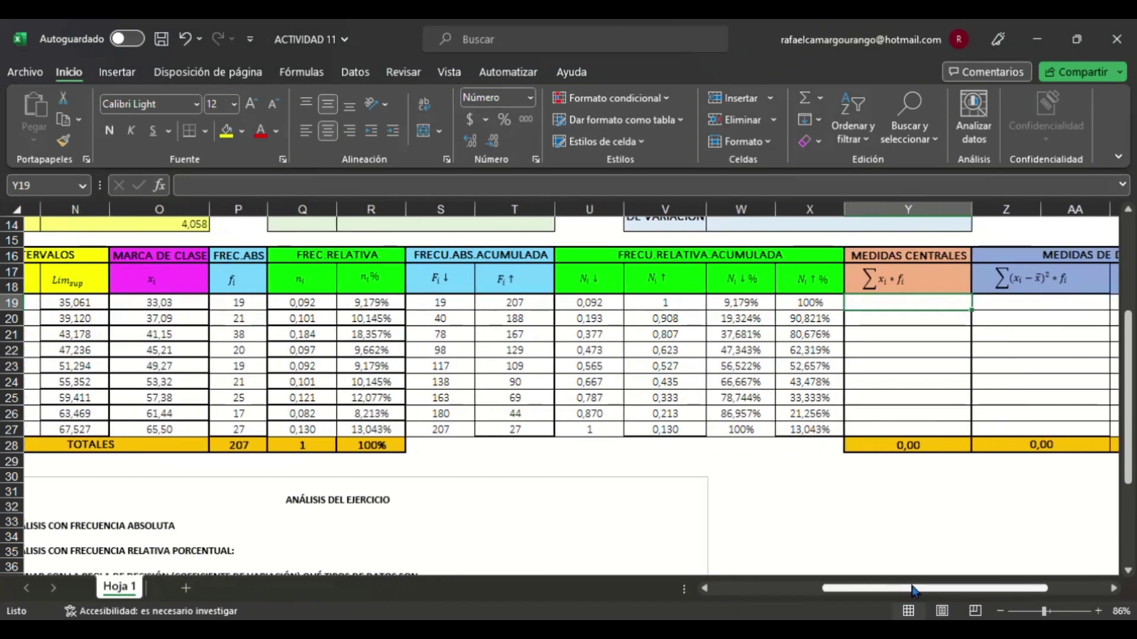
{"action": "left_click", "coordinate": [916, 324]}
{"action": "left_click", "coordinate": [933, 310]}
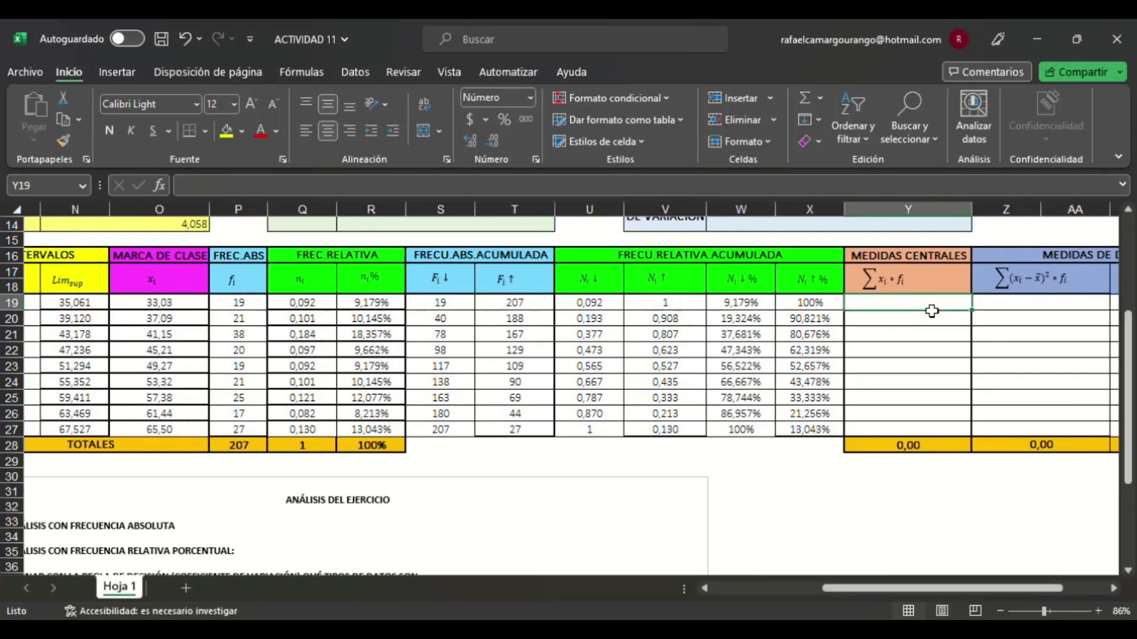
{"action": "left_click", "coordinate": [175, 309]}
{"action": "left_click", "coordinate": [933, 309]}
{"action": "type", "text": "+"}
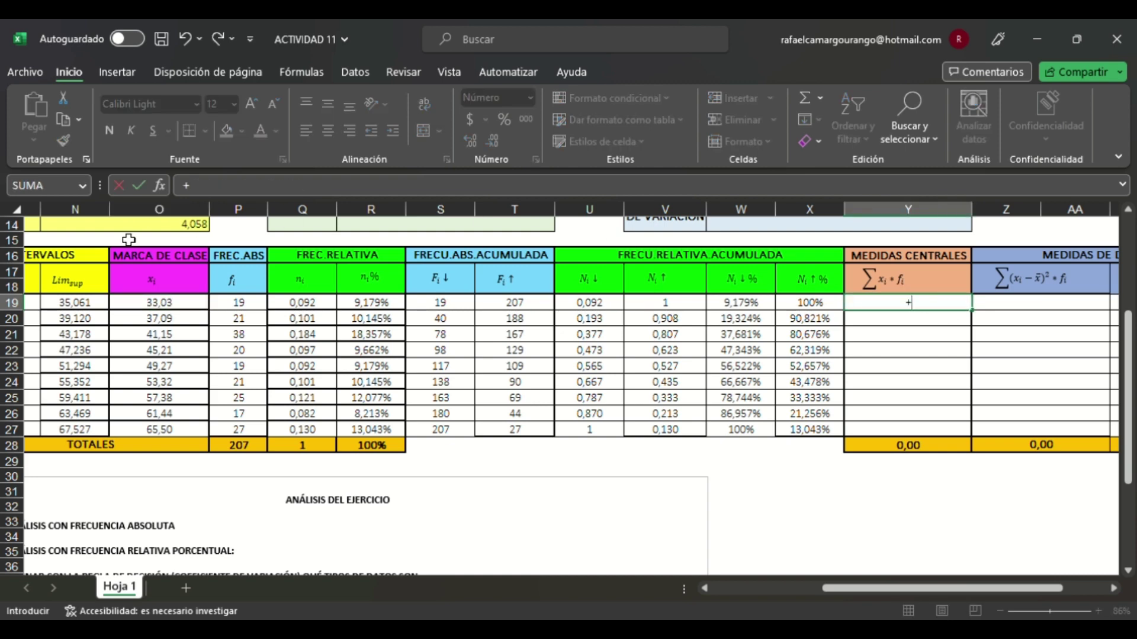
{"action": "left_click", "coordinate": [185, 308]}
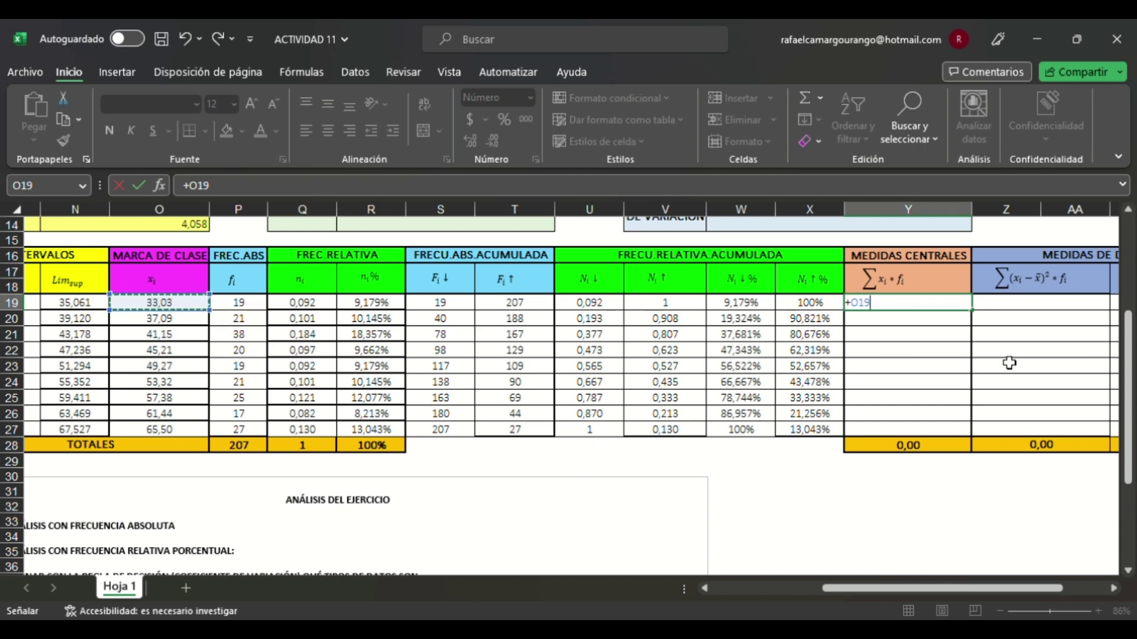
{"action": "type", "text": "*"}
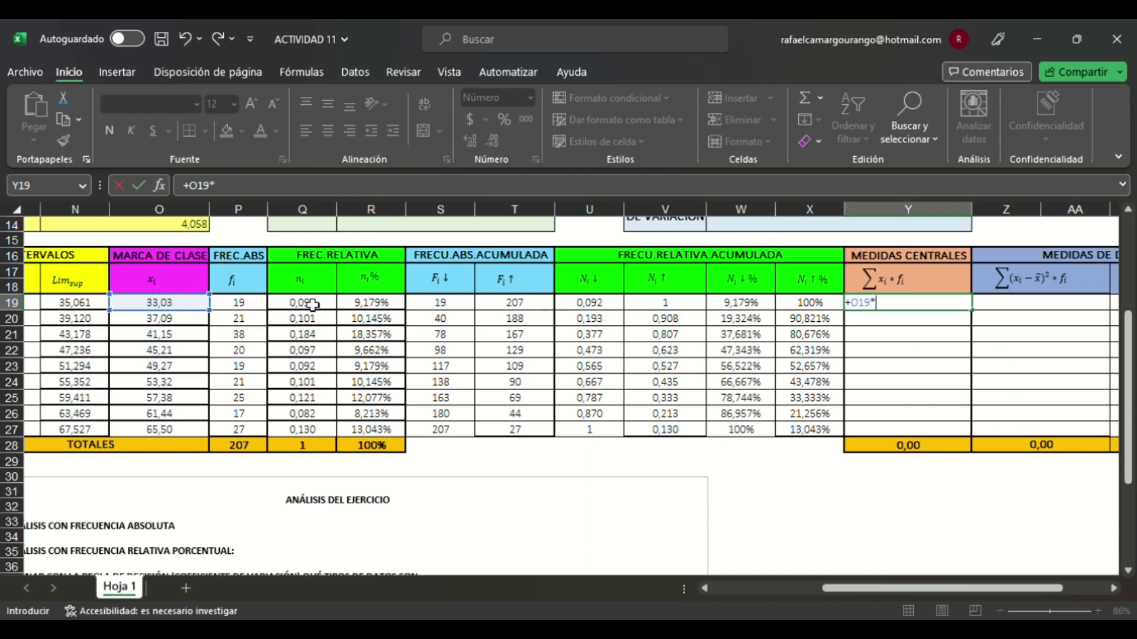
{"action": "left_click", "coordinate": [259, 310]}
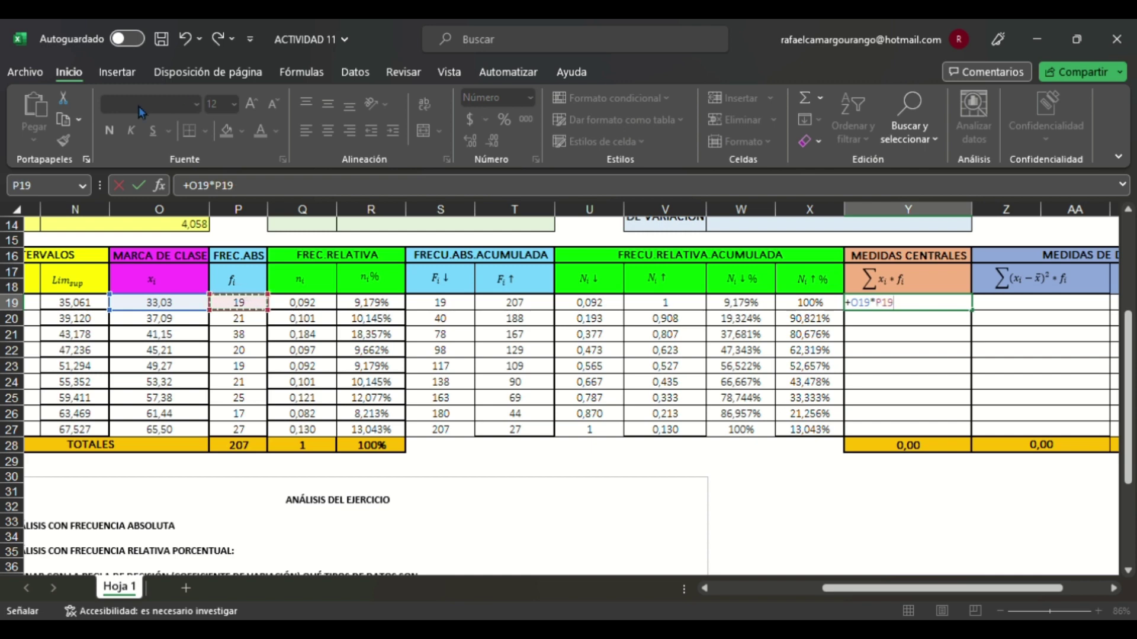
{"action": "key", "text": "Return"}
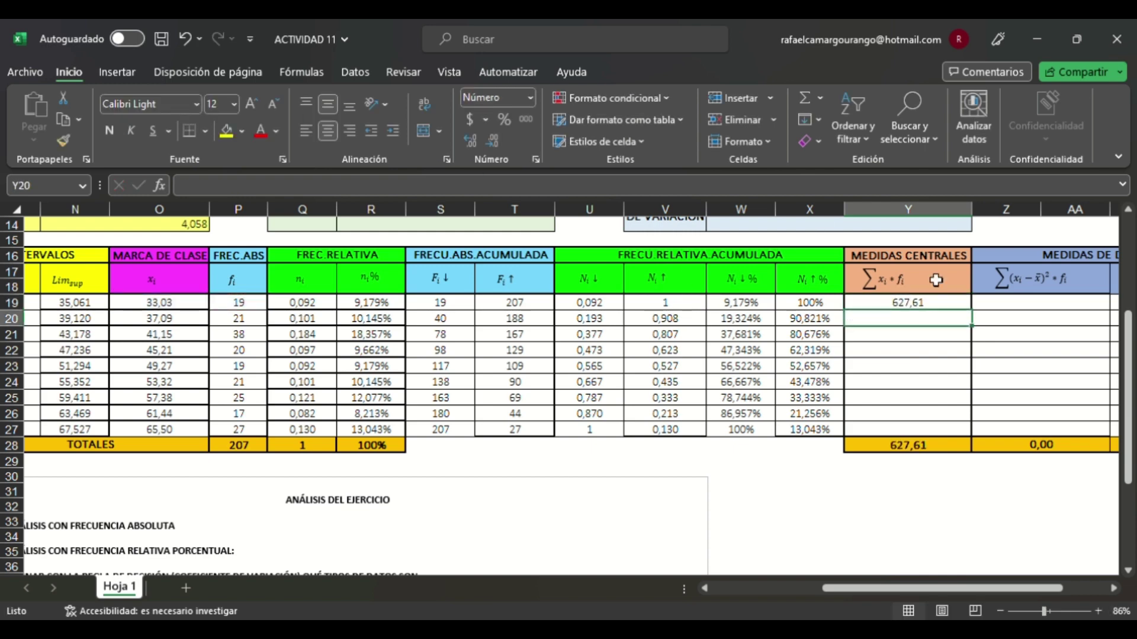
{"action": "left_click", "coordinate": [947, 302]}
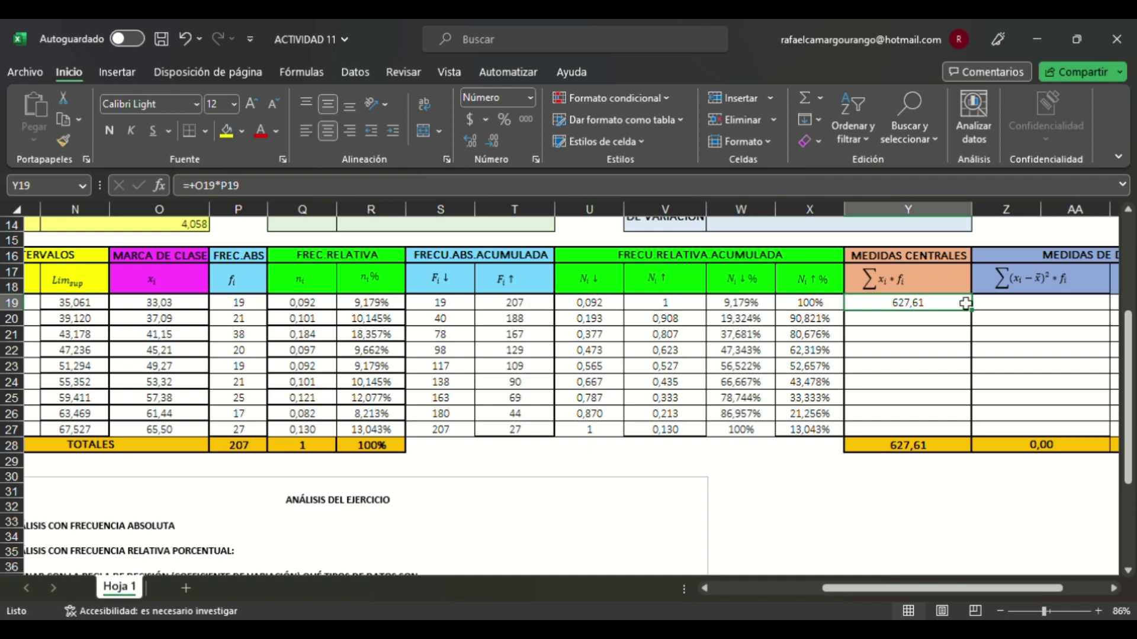
{"action": "left_click_drag", "start_coordinate": [971, 310], "coordinate": [971, 434]}
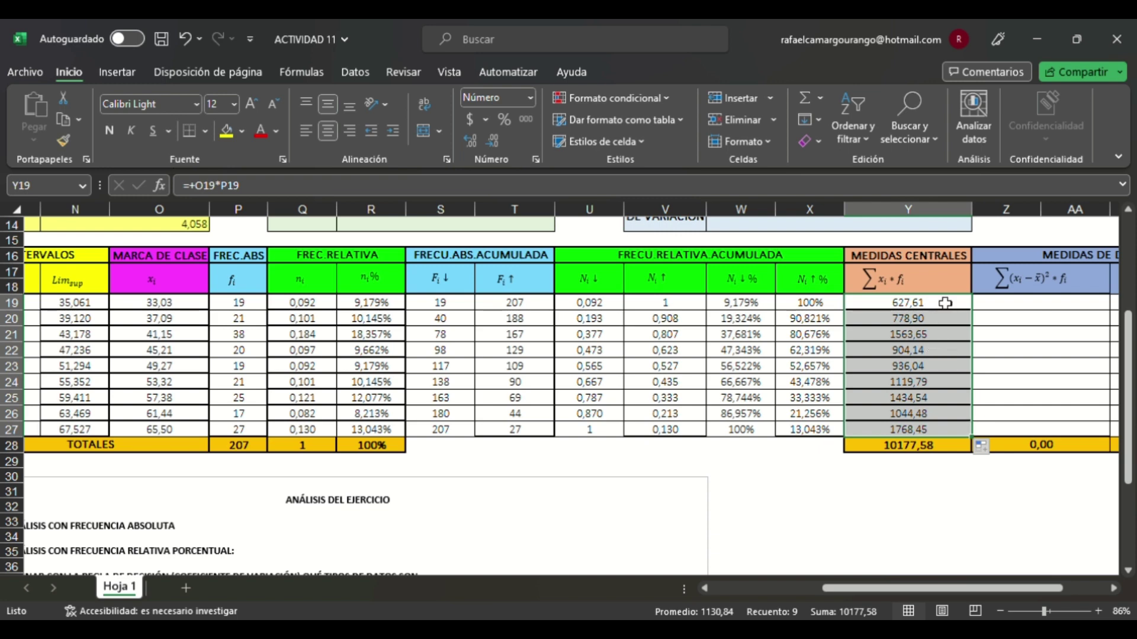
Step: Show the class mark times frequency products in Y19 to Y27 with three decimals
{"action": "left_click", "coordinate": [945, 303]}
{"action": "scroll", "coordinate": [944, 332], "scroll_direction": "up", "scroll_amount": 4}
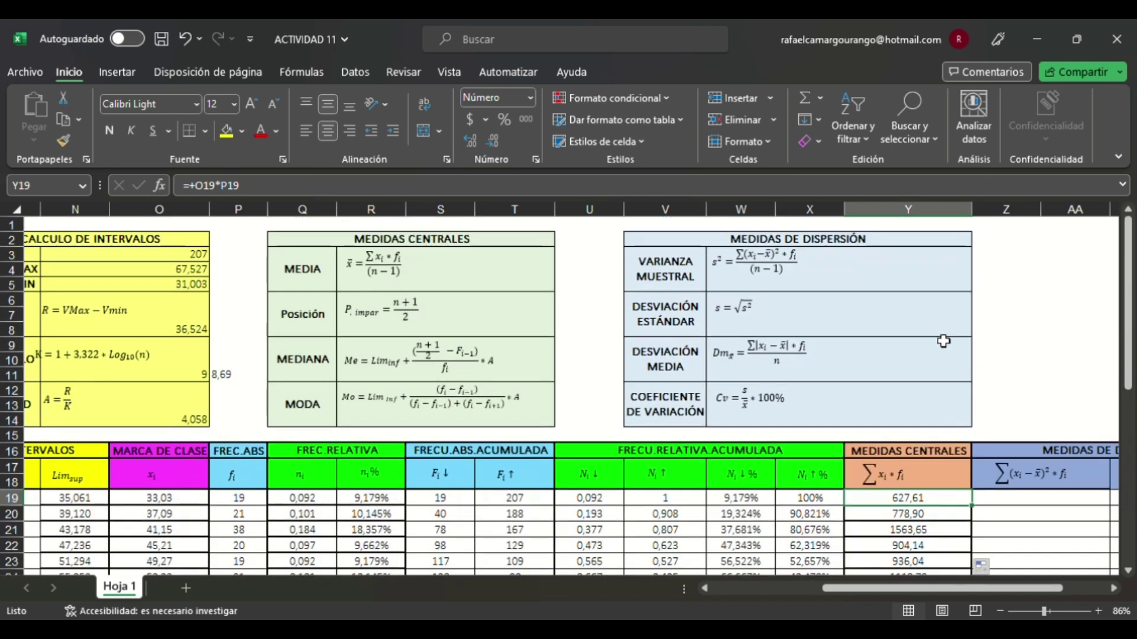
{"action": "scroll", "coordinate": [944, 342], "scroll_direction": "down", "scroll_amount": 4}
{"action": "scroll", "coordinate": [939, 349], "scroll_direction": "up", "scroll_amount": 4}
{"action": "scroll", "coordinate": [955, 499], "scroll_direction": "down", "scroll_amount": 4}
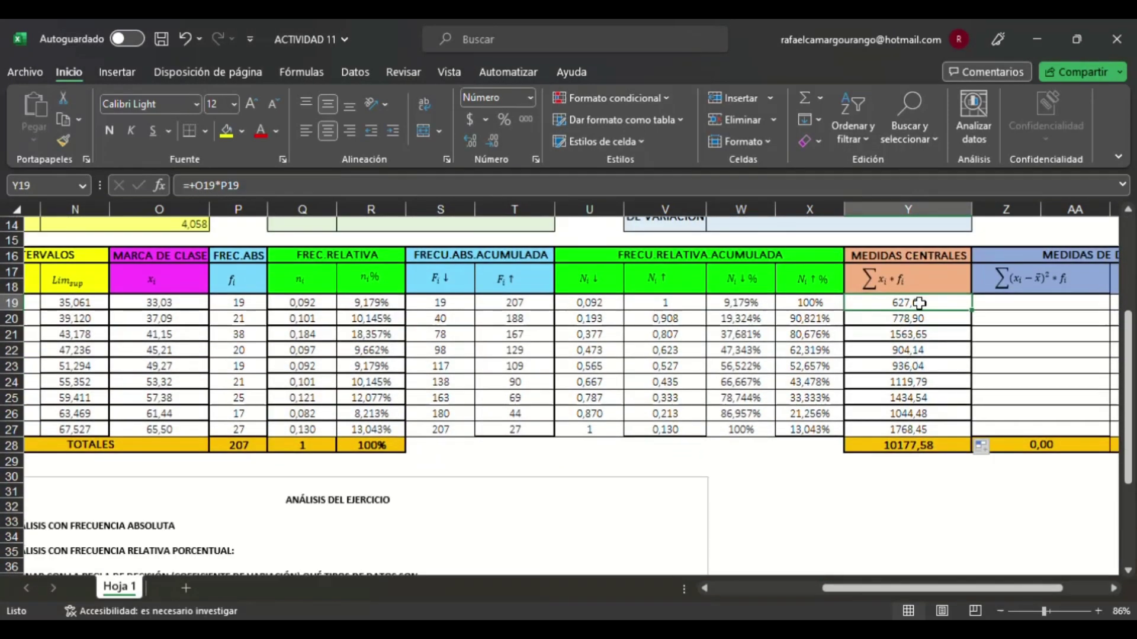
{"action": "left_click_drag", "start_coordinate": [941, 303], "coordinate": [936, 431]}
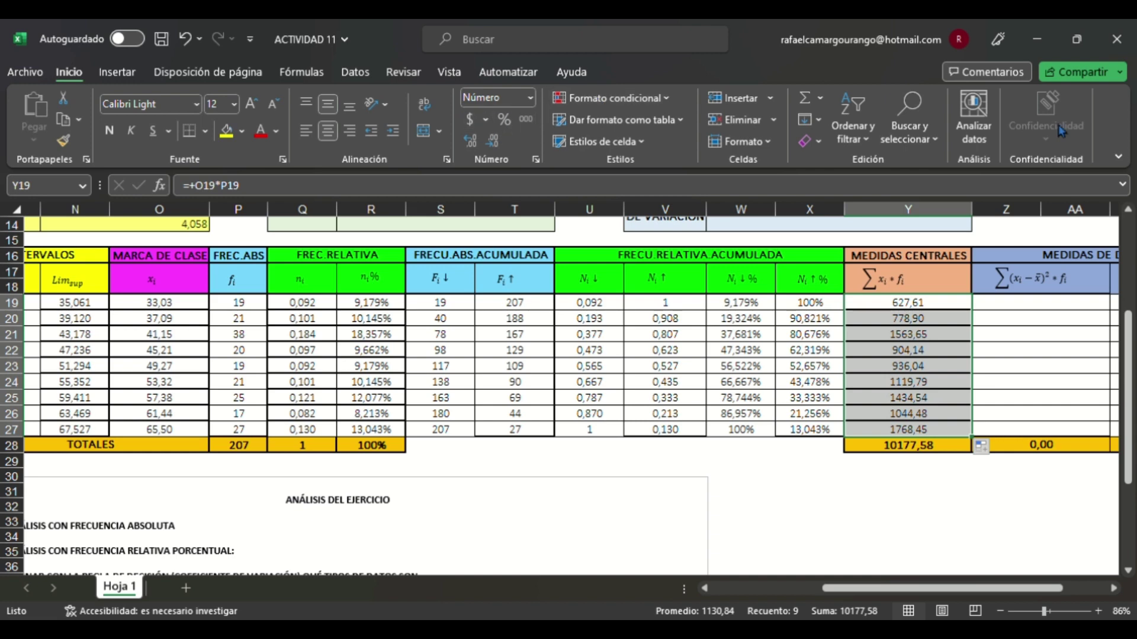
{"action": "left_click", "coordinate": [492, 143]}
{"action": "left_click", "coordinate": [492, 143]}
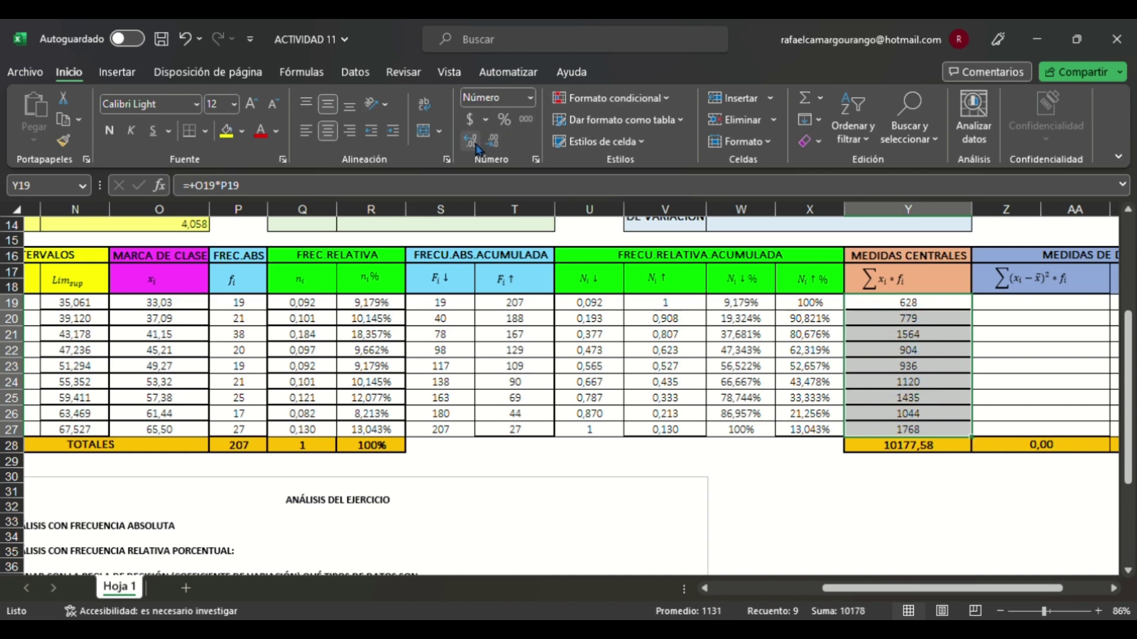
{"action": "left_click", "coordinate": [474, 143]}
{"action": "left_click", "coordinate": [474, 143]}
{"action": "left_click", "coordinate": [475, 145]}
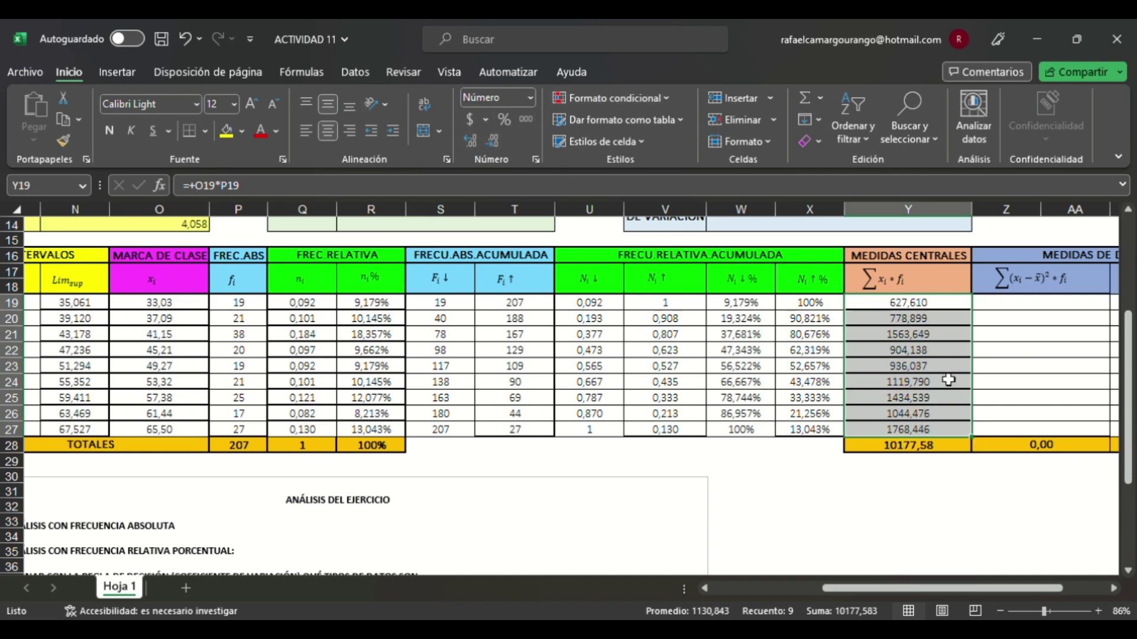
{"action": "left_click", "coordinate": [956, 429]}
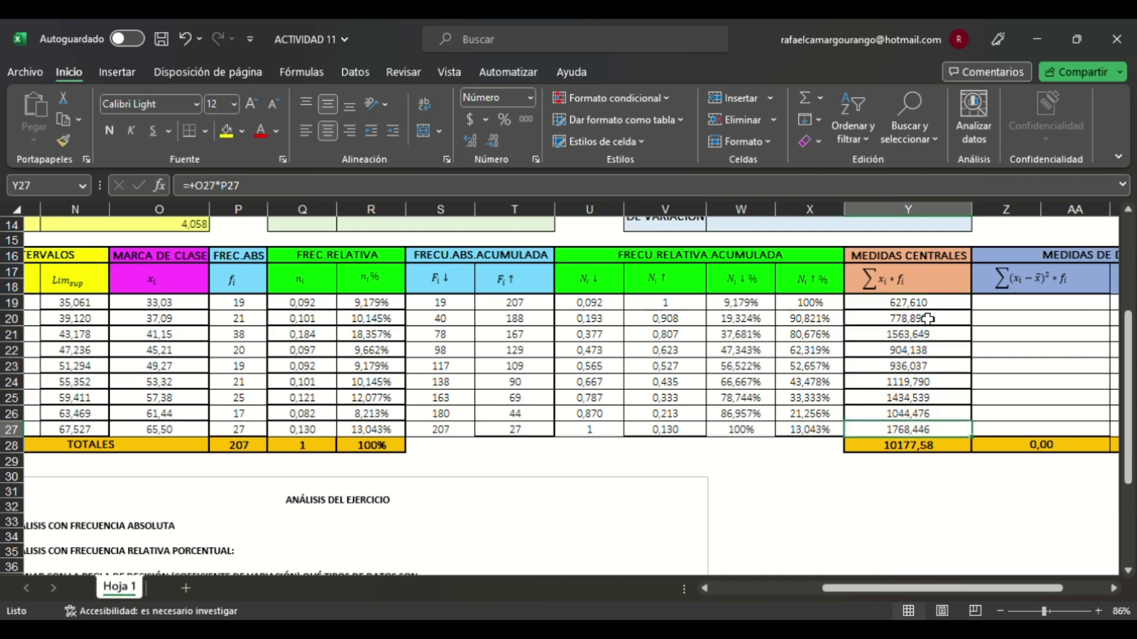
Step: Examine the empty dispersion columns, the sum formula in Y28 and the formula boxes for central and dispersion measures
{"action": "left_click_drag", "start_coordinate": [985, 592], "coordinate": [1028, 594]}
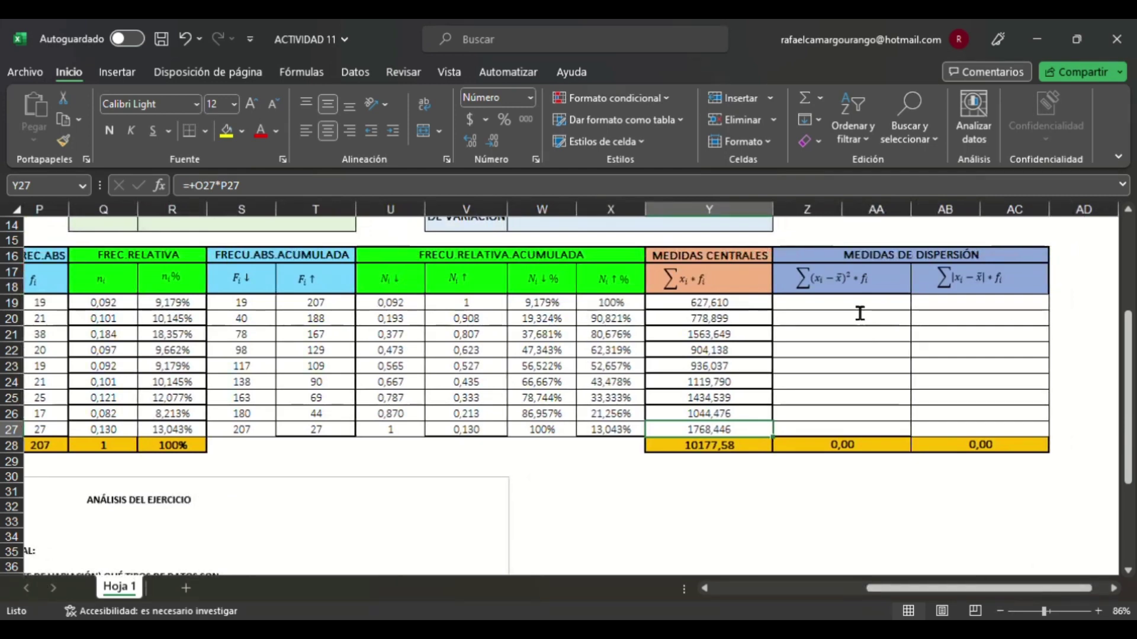
{"action": "left_click", "coordinate": [860, 308]}
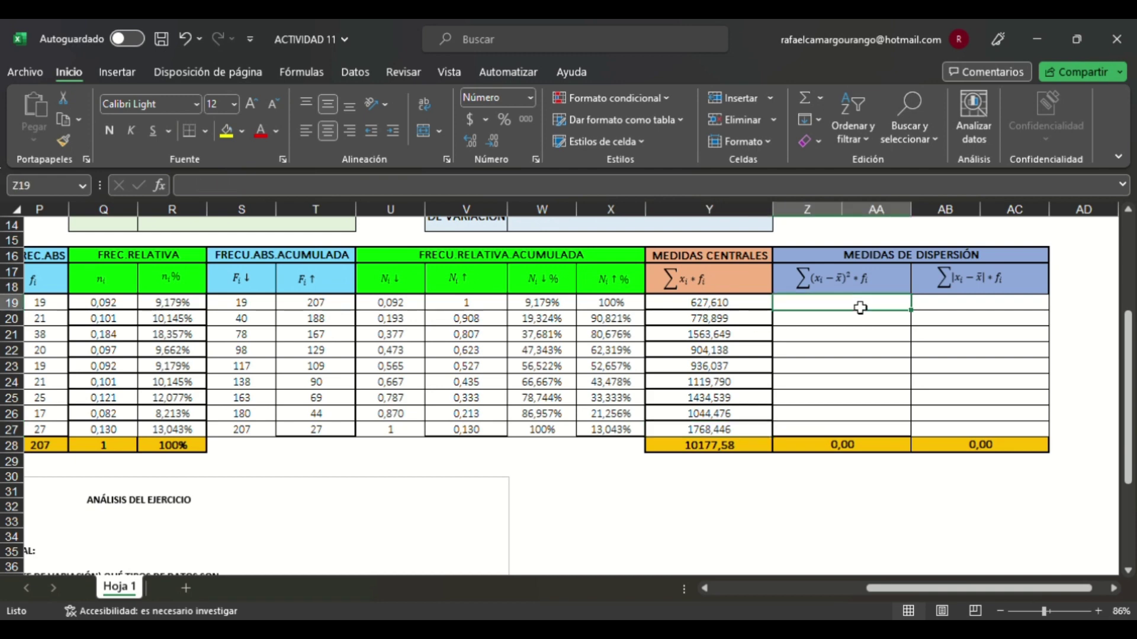
{"action": "scroll", "coordinate": [911, 317], "scroll_direction": "up", "scroll_amount": 1}
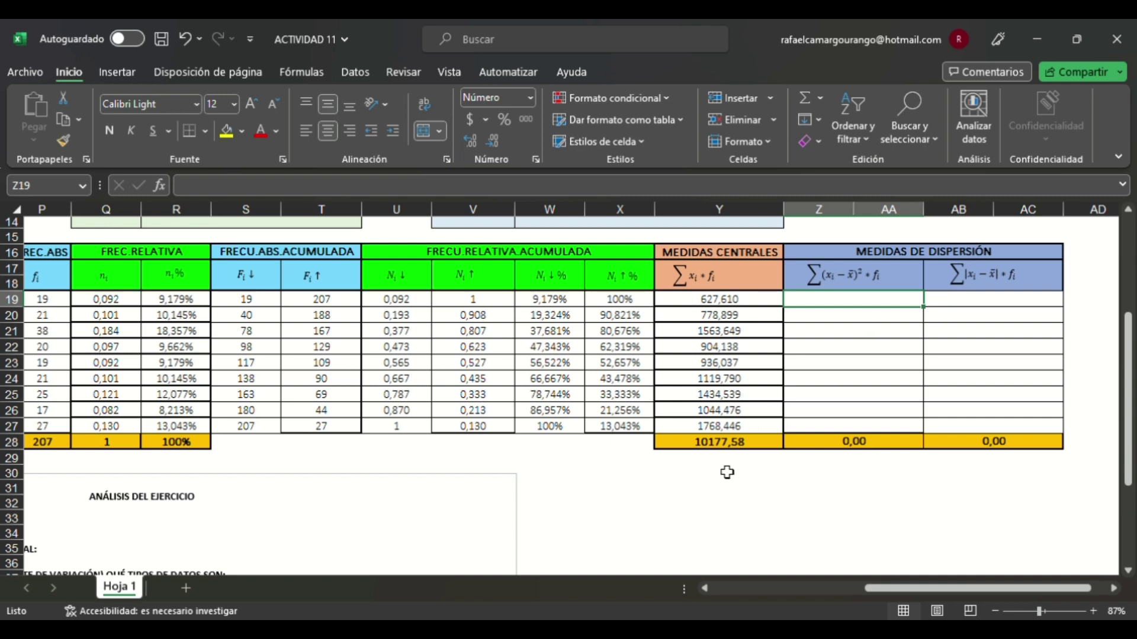
{"action": "left_click", "coordinate": [737, 450]}
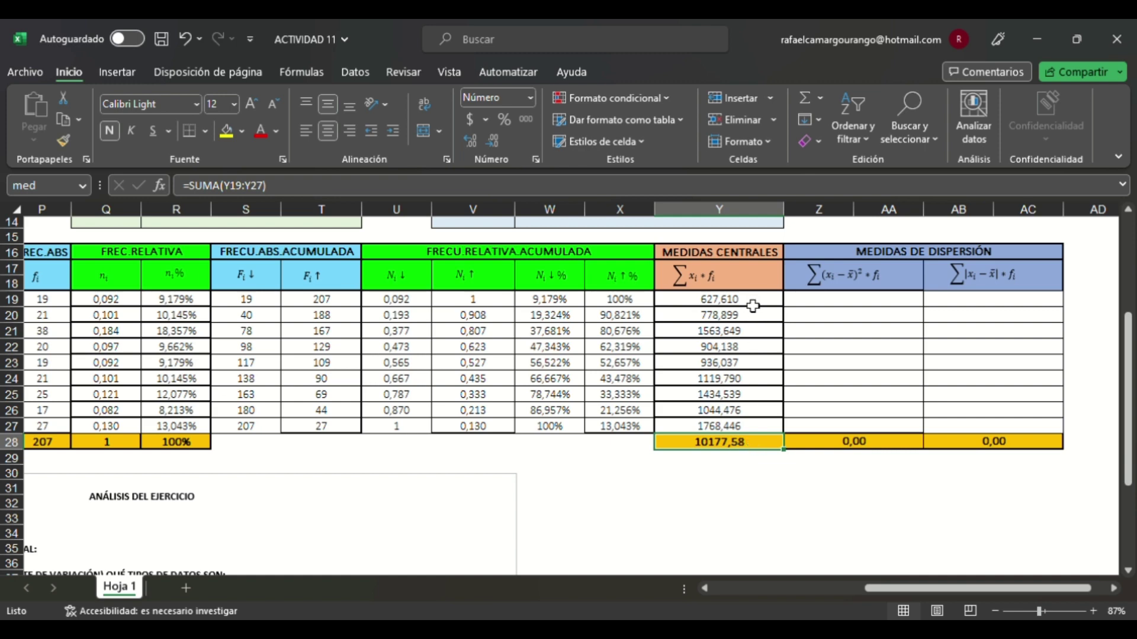
{"action": "scroll", "coordinate": [757, 447], "scroll_direction": "up", "scroll_amount": 4}
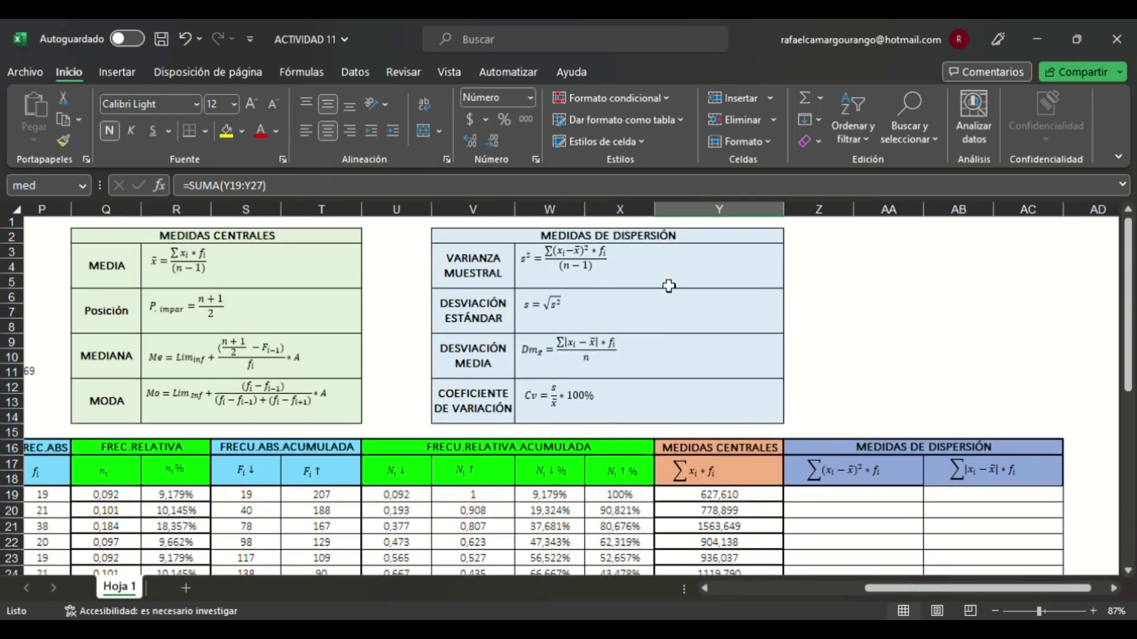
{"action": "scroll", "coordinate": [620, 370], "scroll_direction": "down", "scroll_amount": 4}
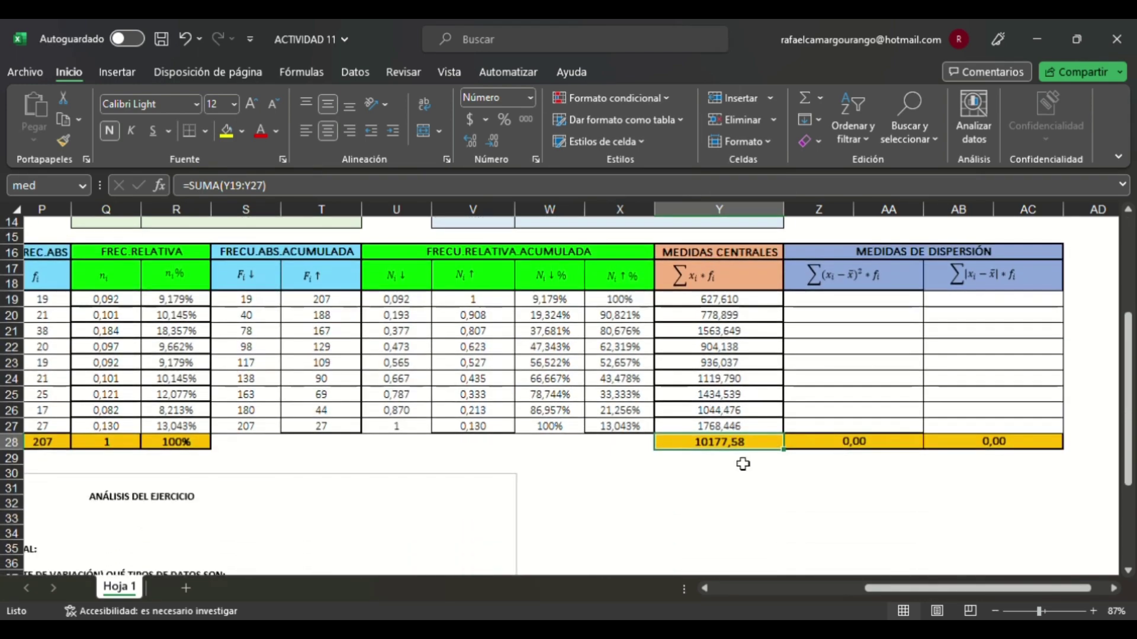
{"action": "scroll", "coordinate": [752, 445], "scroll_direction": "up", "scroll_amount": 4}
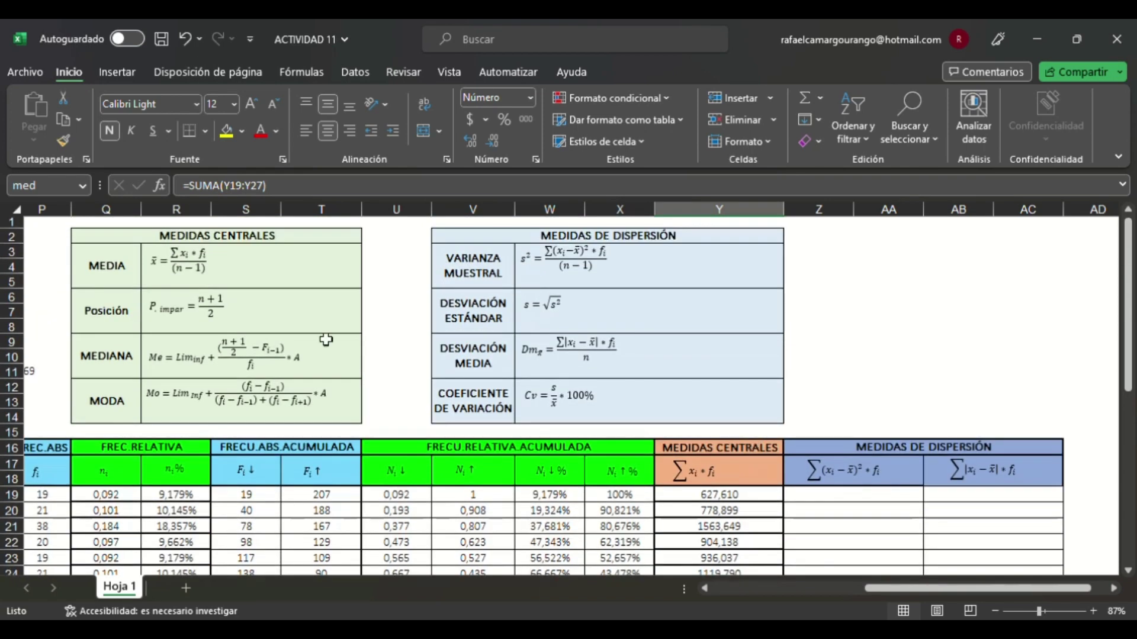
Step: Enter the mean formula +med/N3 in R5, dividing the product total in Y28 by the number of data in N3
{"action": "left_click", "coordinate": [265, 282]}
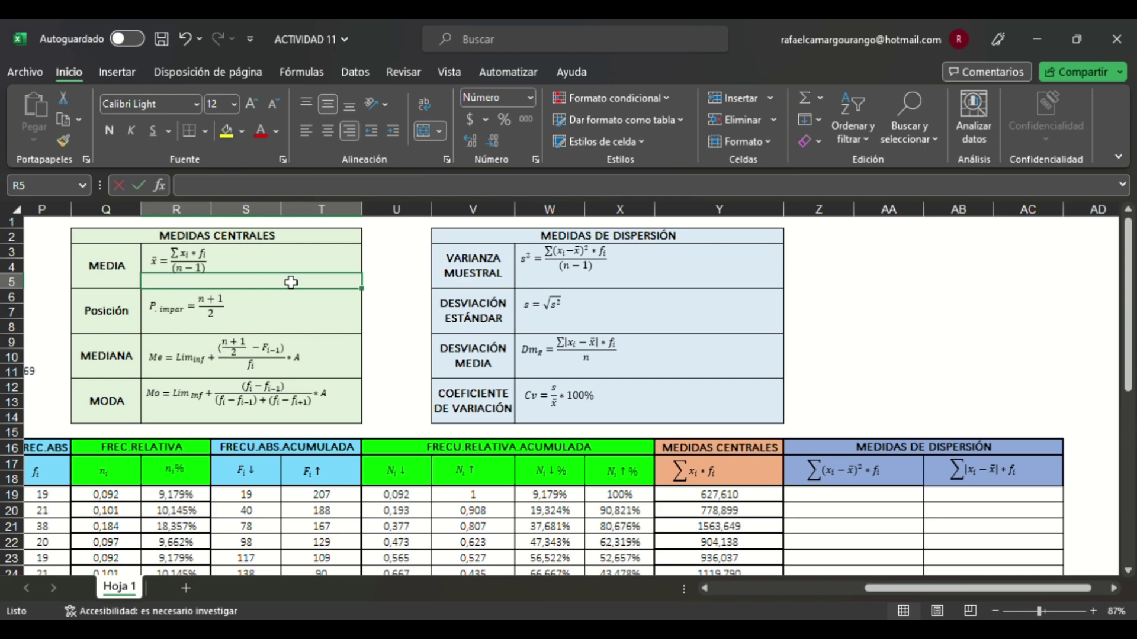
{"action": "type", "text": "+"}
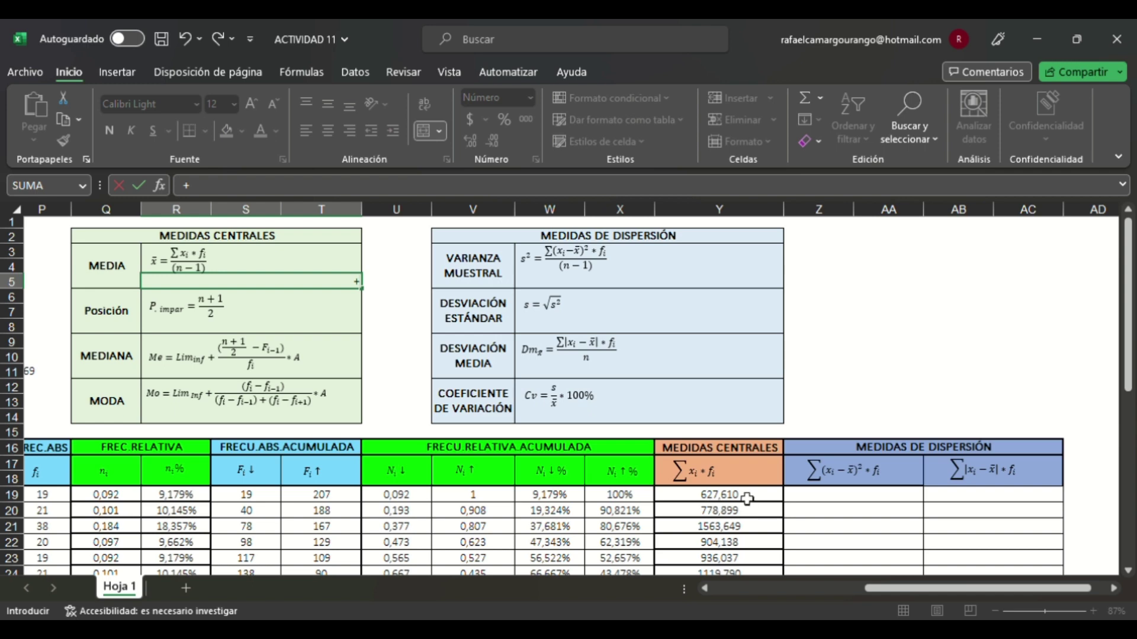
{"action": "scroll", "coordinate": [716, 503], "scroll_direction": "down", "scroll_amount": 4}
{"action": "left_click", "coordinate": [743, 451]}
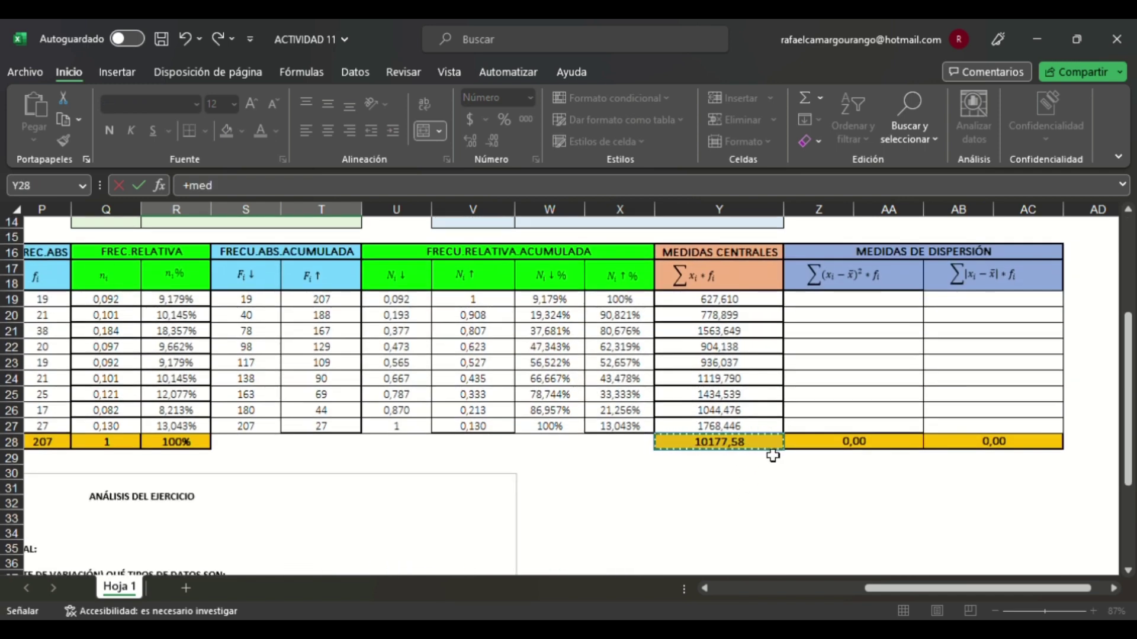
{"action": "scroll", "coordinate": [763, 429], "scroll_direction": "up", "scroll_amount": 4}
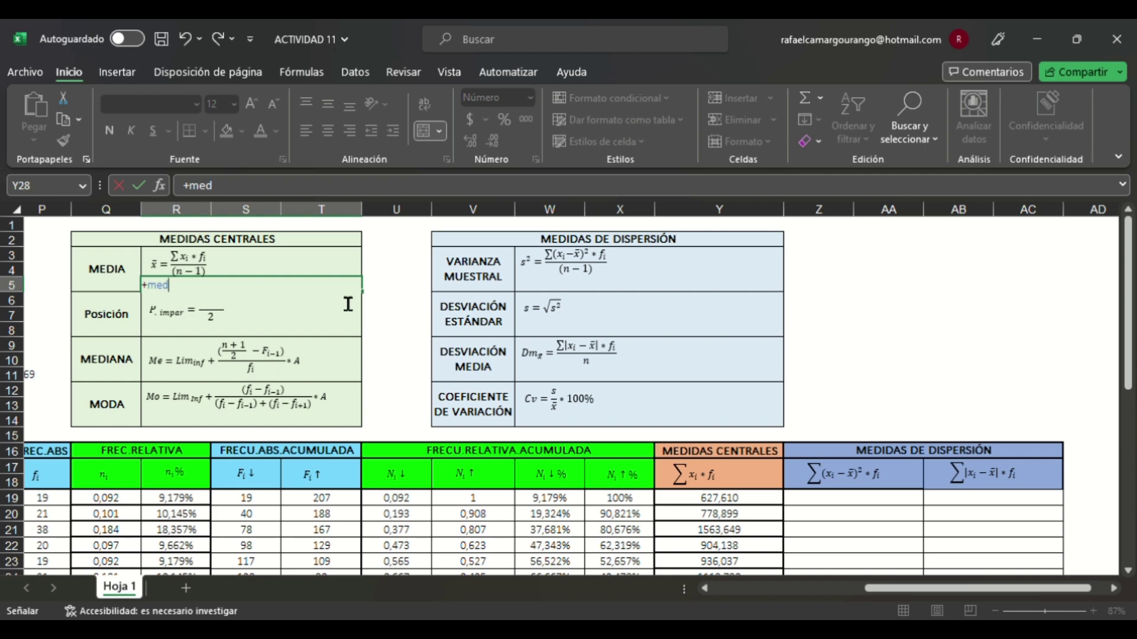
{"action": "type", "text": "/"}
{"action": "left_click_drag", "start_coordinate": [927, 589], "coordinate": [870, 590]}
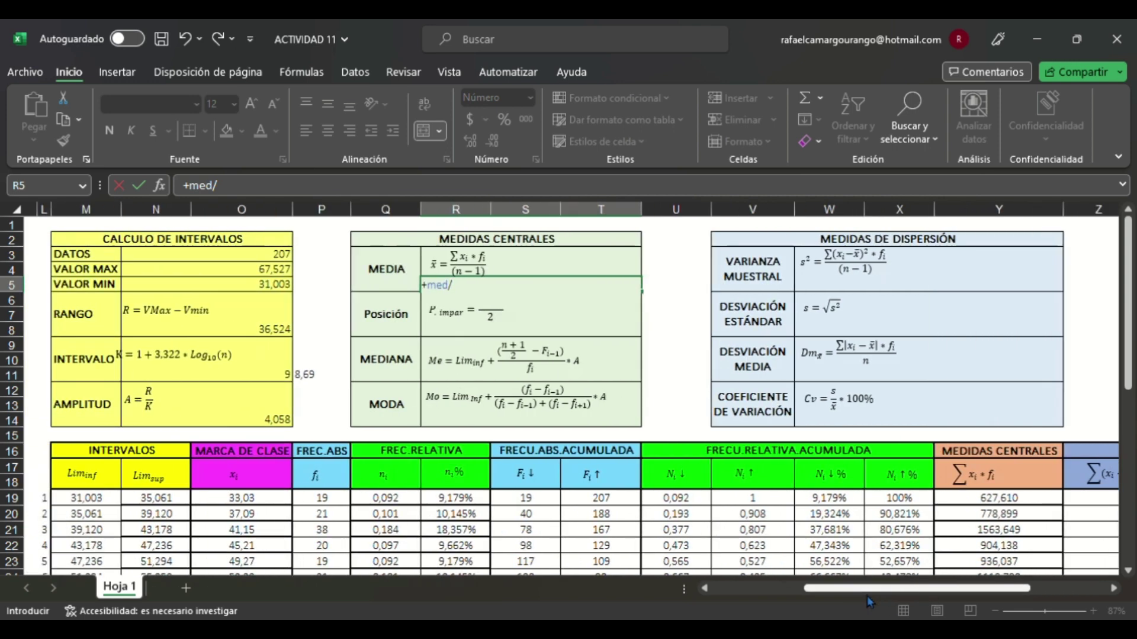
{"action": "left_click", "coordinate": [271, 259]}
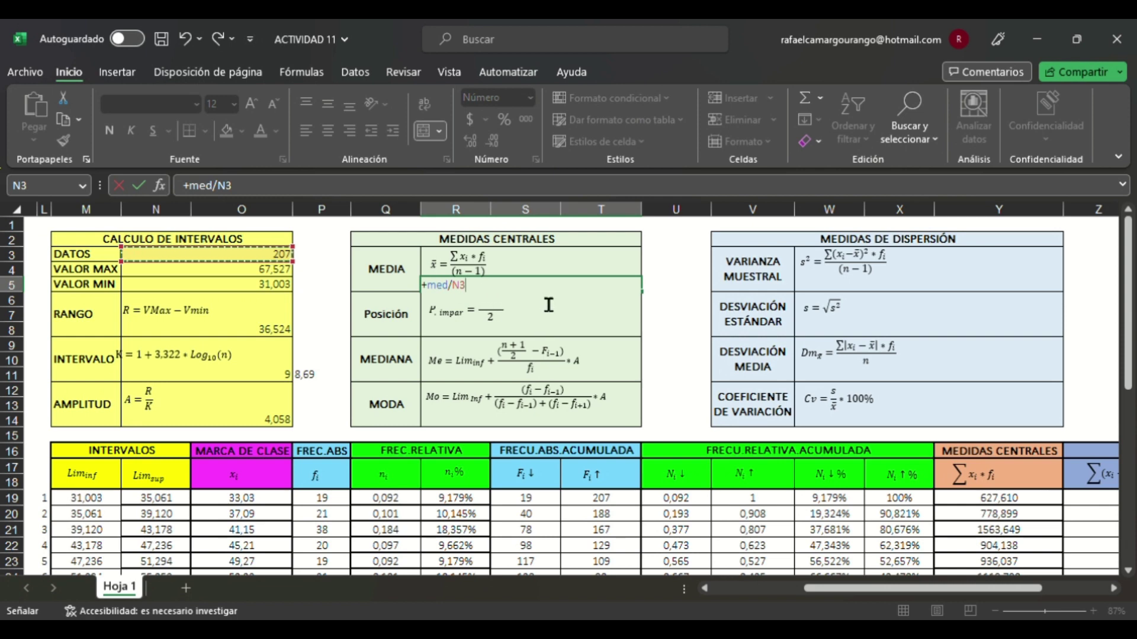
Step: Complete the MEDIA formula in cell R5 as +med/N3-1 and review the entered formula
{"action": "type", "text": "-1"}
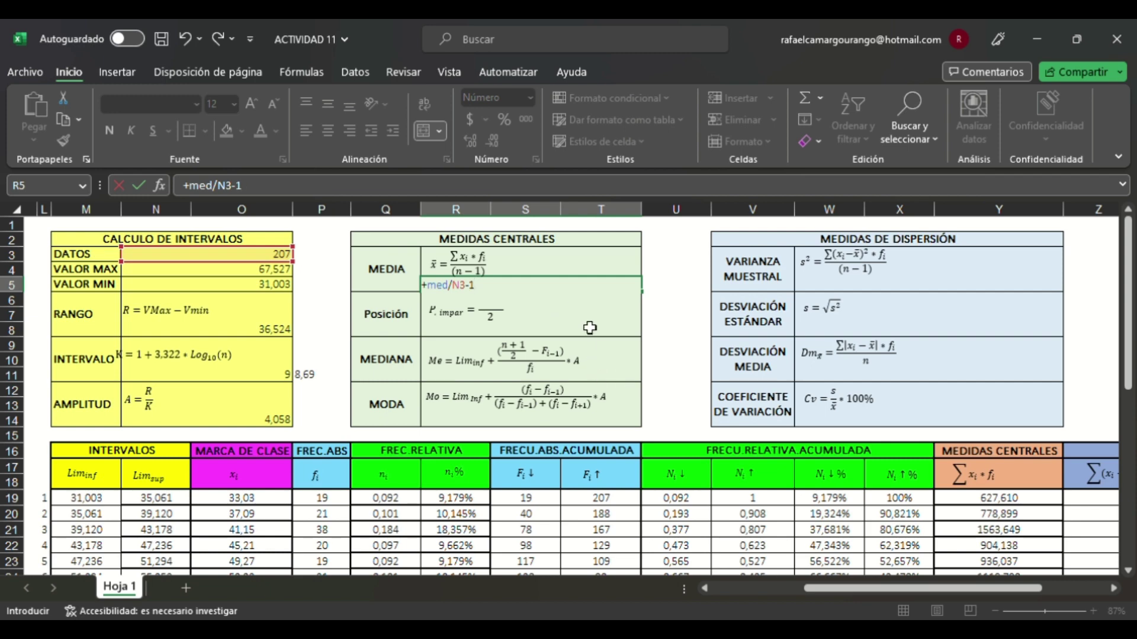
{"action": "key", "text": "Return"}
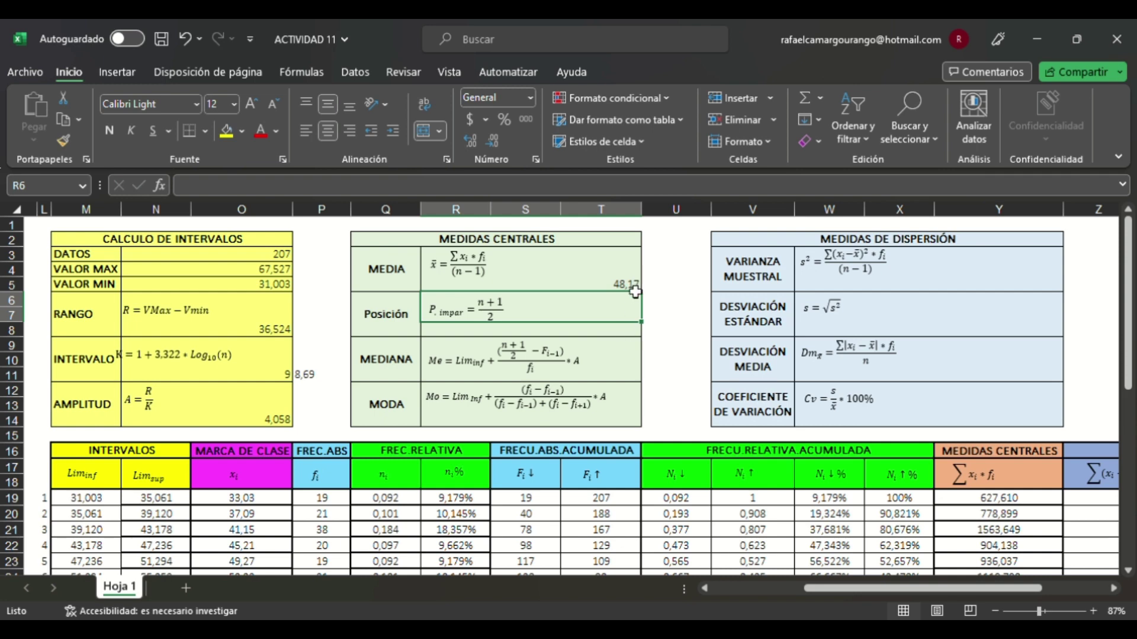
{"action": "key", "text": "Up"}
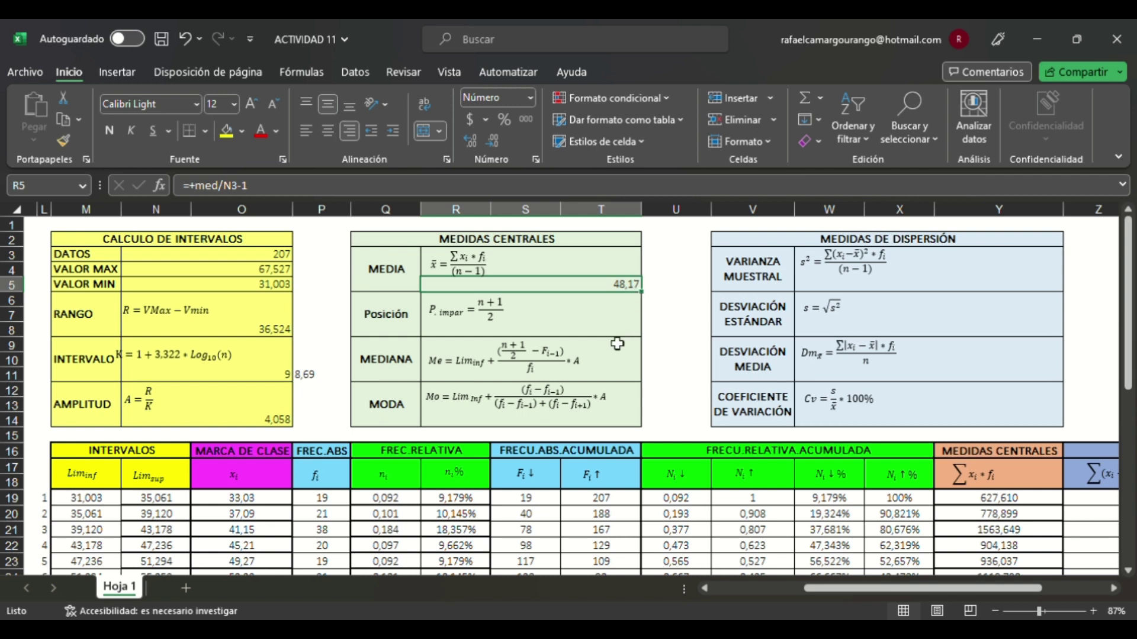
{"action": "left_click", "coordinate": [635, 335]}
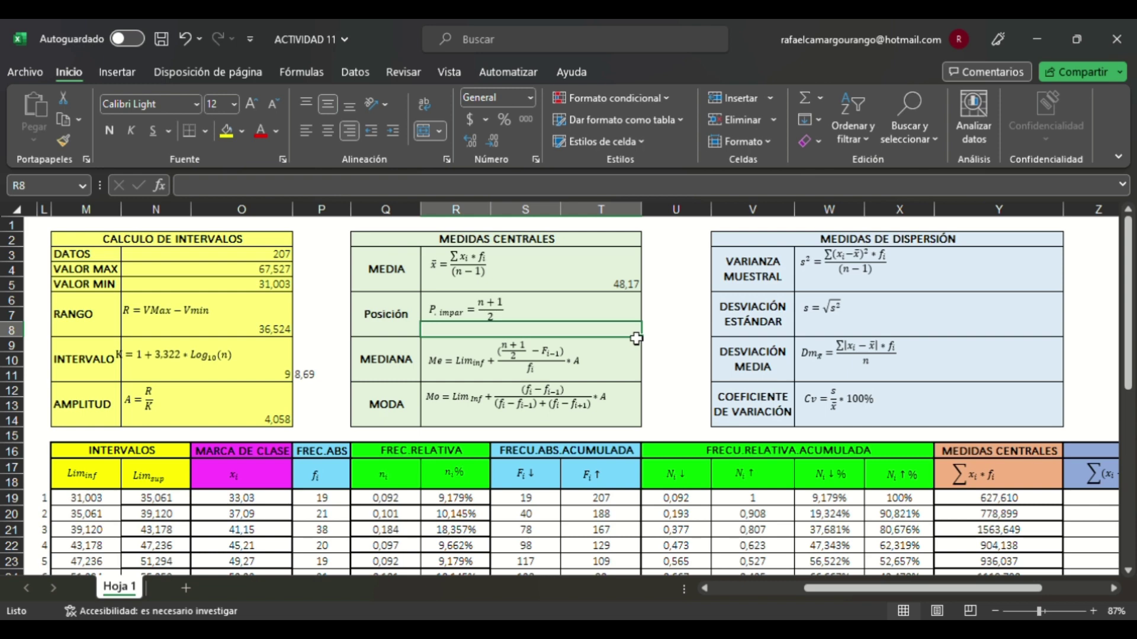
{"action": "left_click", "coordinate": [289, 256]}
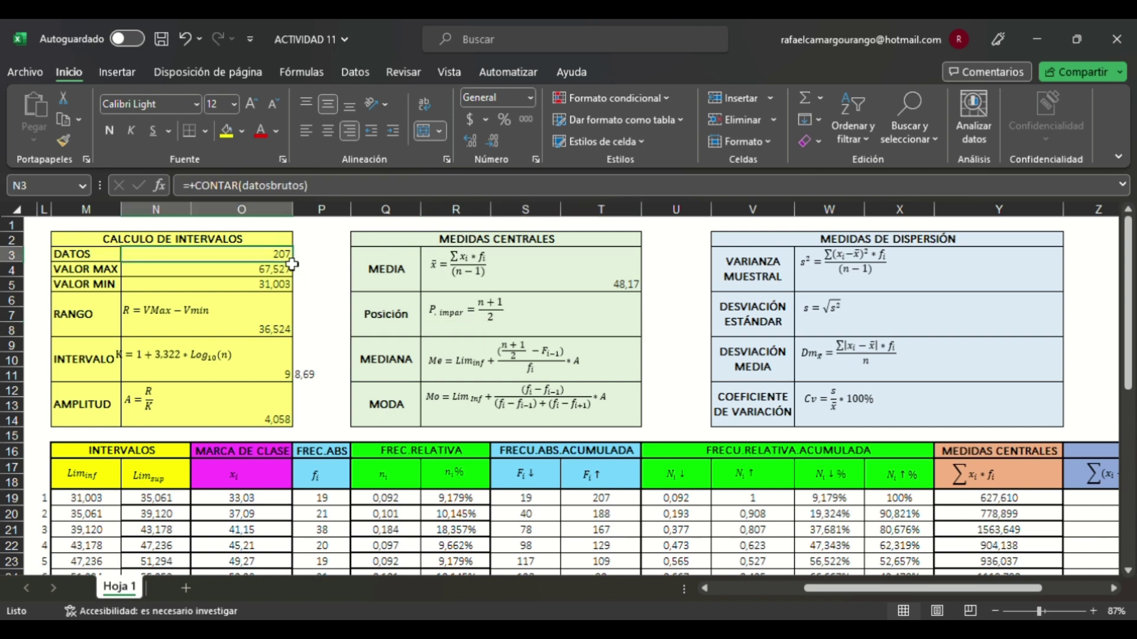
{"action": "type", "text": "+1"}
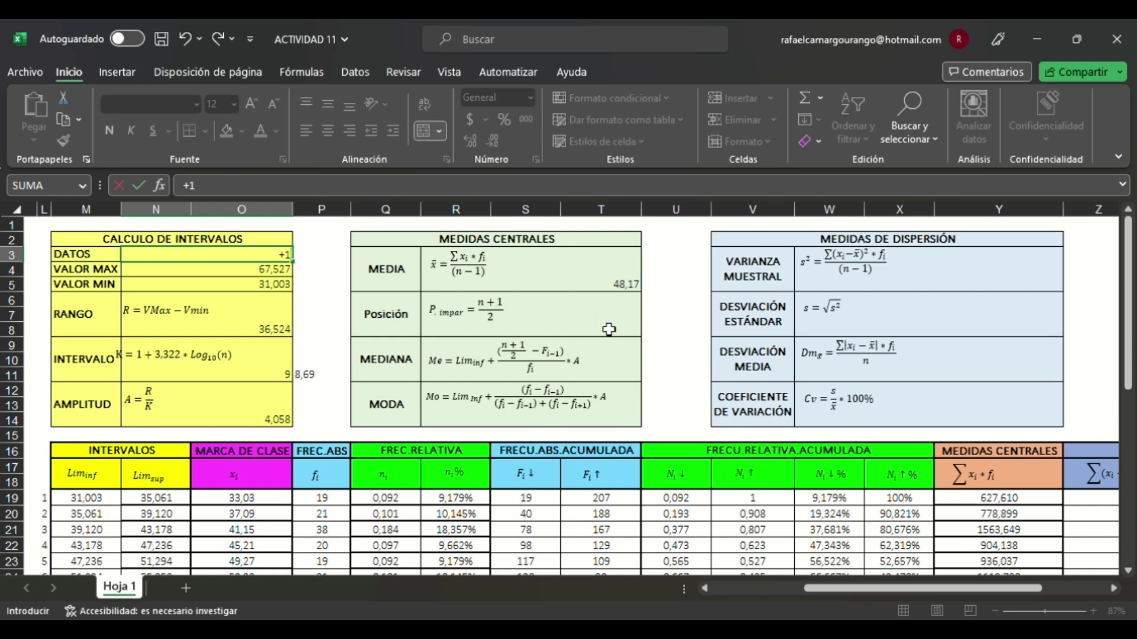
{"action": "key", "text": "ctrl+z"}
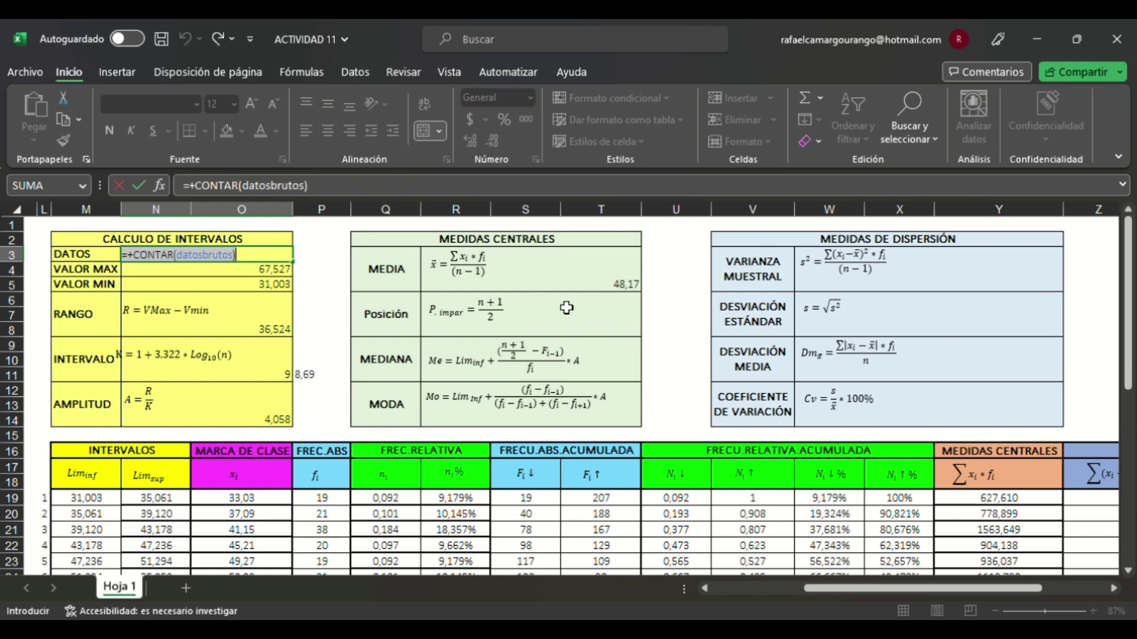
{"action": "key", "text": "Escape"}
Step: Enter the formula +N3+1/2 in the Posición result cell R8 and review it
{"action": "left_click", "coordinate": [622, 332]}
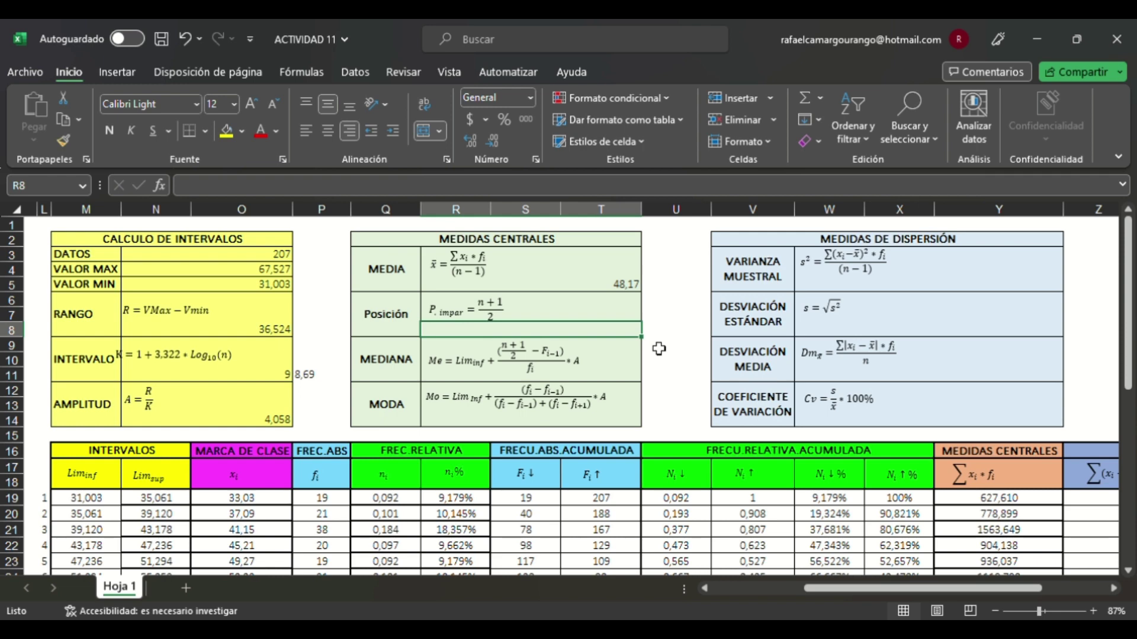
{"action": "type", "text": "+"}
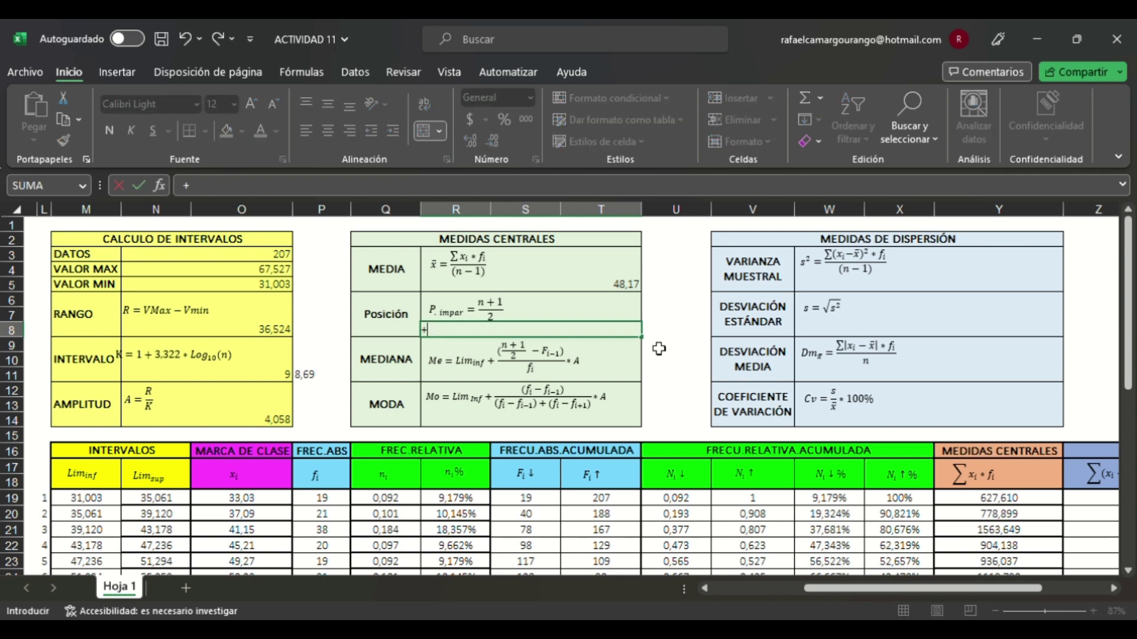
{"action": "left_click", "coordinate": [270, 259]}
{"action": "type", "text": "+"}
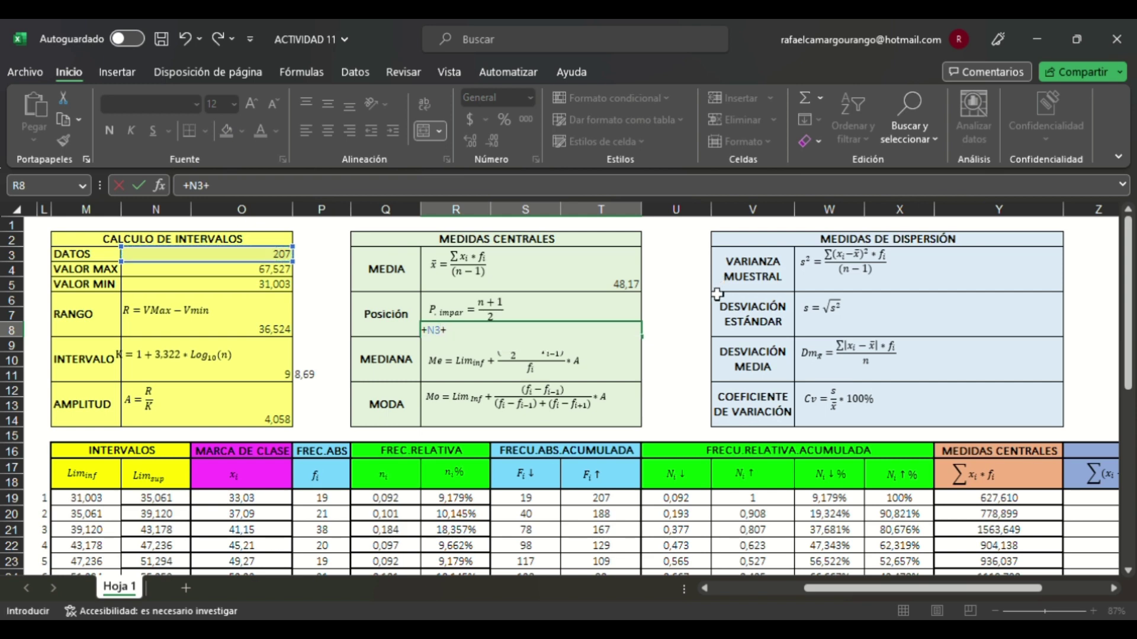
{"action": "type", "text": "1)"}
{"action": "type", "text": "/2"}
{"action": "key", "text": "Return"}
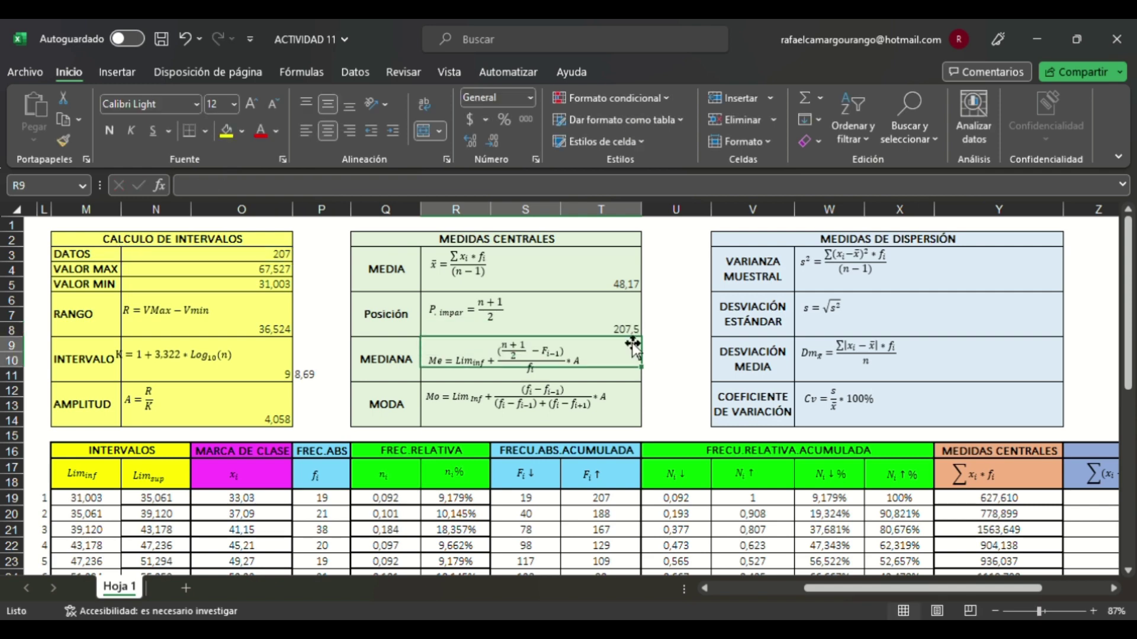
{"action": "key", "text": "Up"}
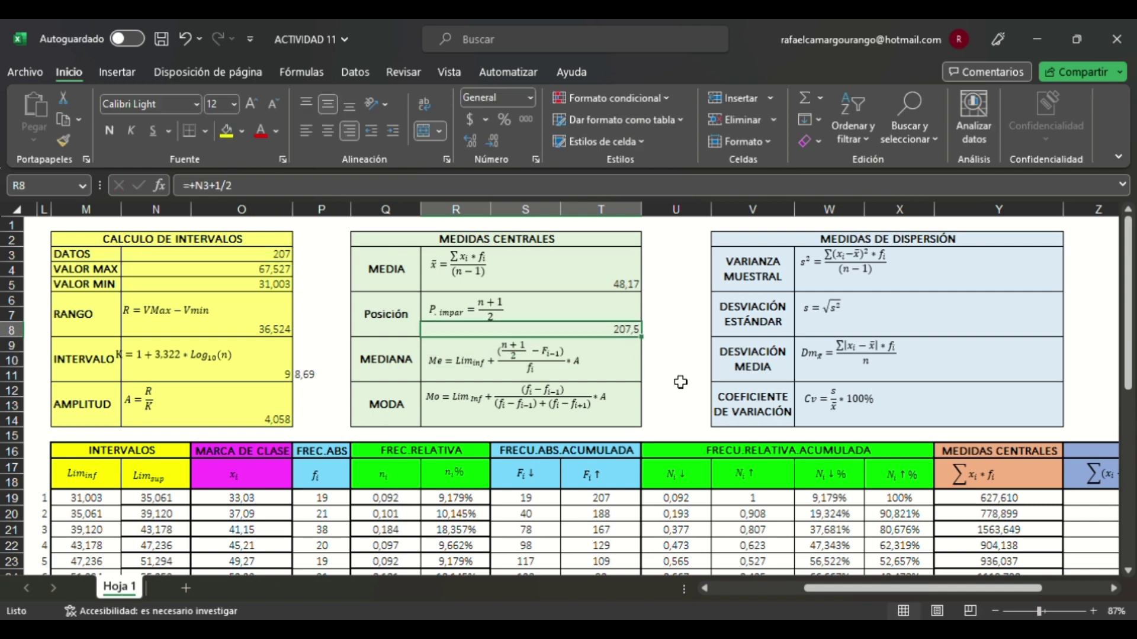
Step: Rewrite the Posición formula in cell R8 as =(N3+1)/2, grouping the data count plus one before dividing
{"action": "left_click", "coordinate": [311, 193]}
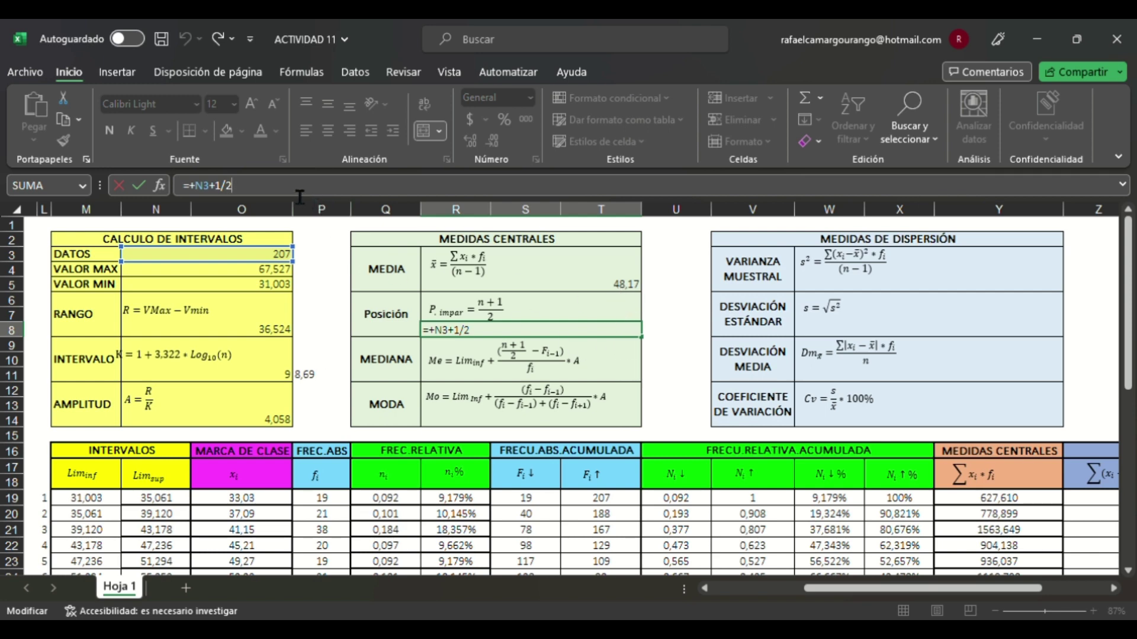
{"action": "key", "text": "BackSpace"}
{"action": "key", "text": "BackSpace"}
{"action": "key", "text": "BackSpace"}
{"action": "key", "text": "BackSpace"}
{"action": "key", "text": "BackSpace"}
{"action": "key", "text": "BackSpace"}
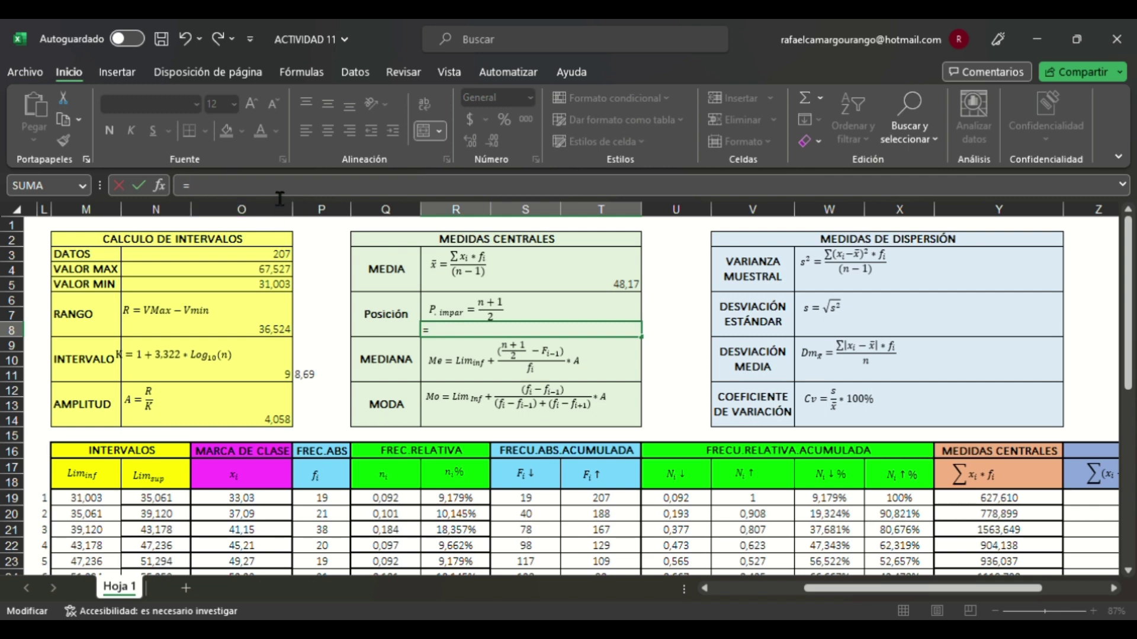
{"action": "type", "text": "("}
{"action": "left_click", "coordinate": [274, 262]}
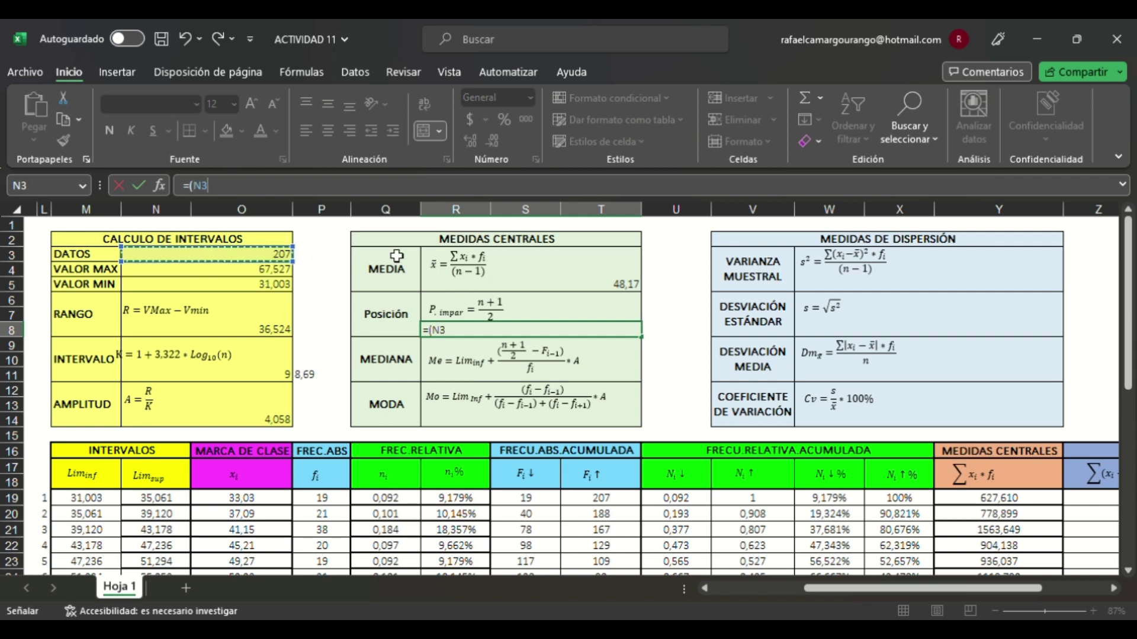
{"action": "type", "text": "+"}
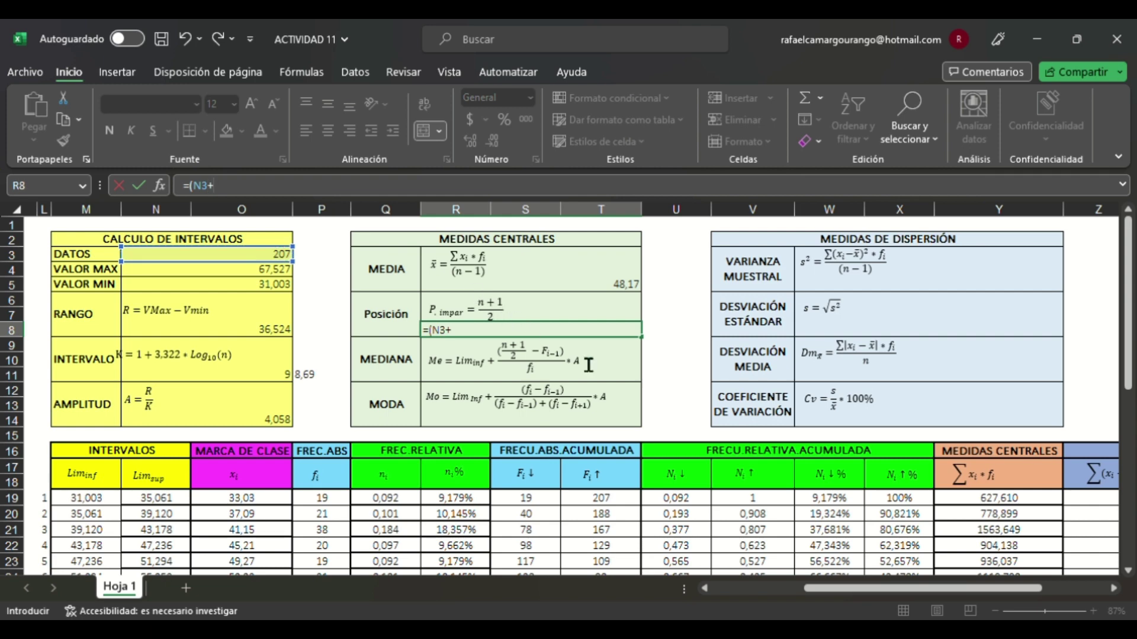
{"action": "type", "text": "1"}
{"action": "key", "text": "F2"}
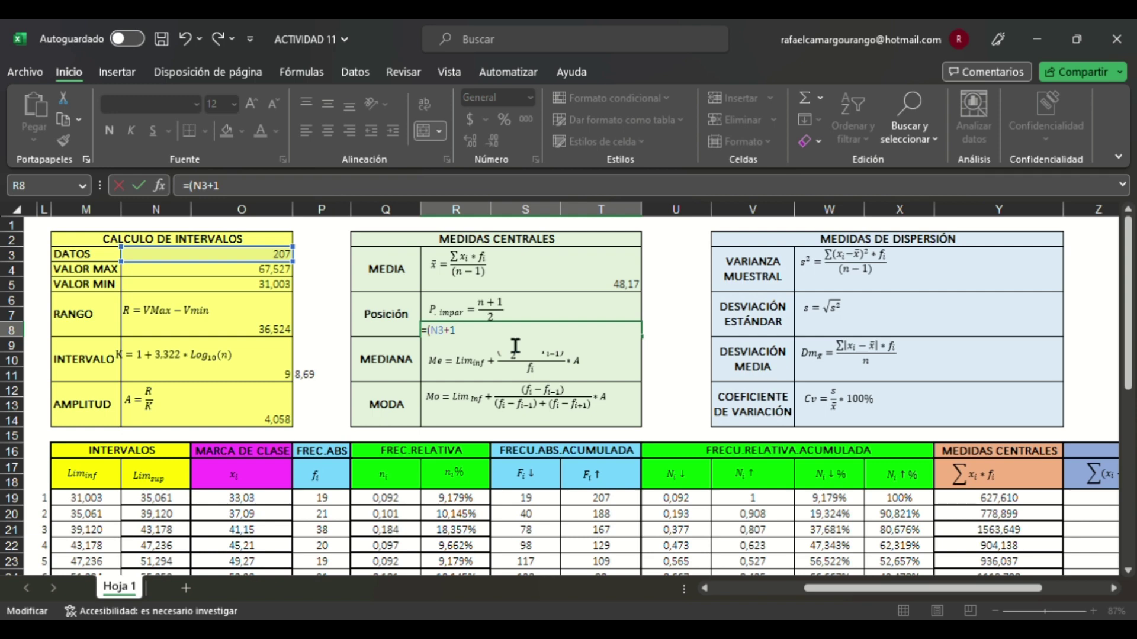
{"action": "type", "text": ")/2"}
{"action": "key", "text": "Return"}
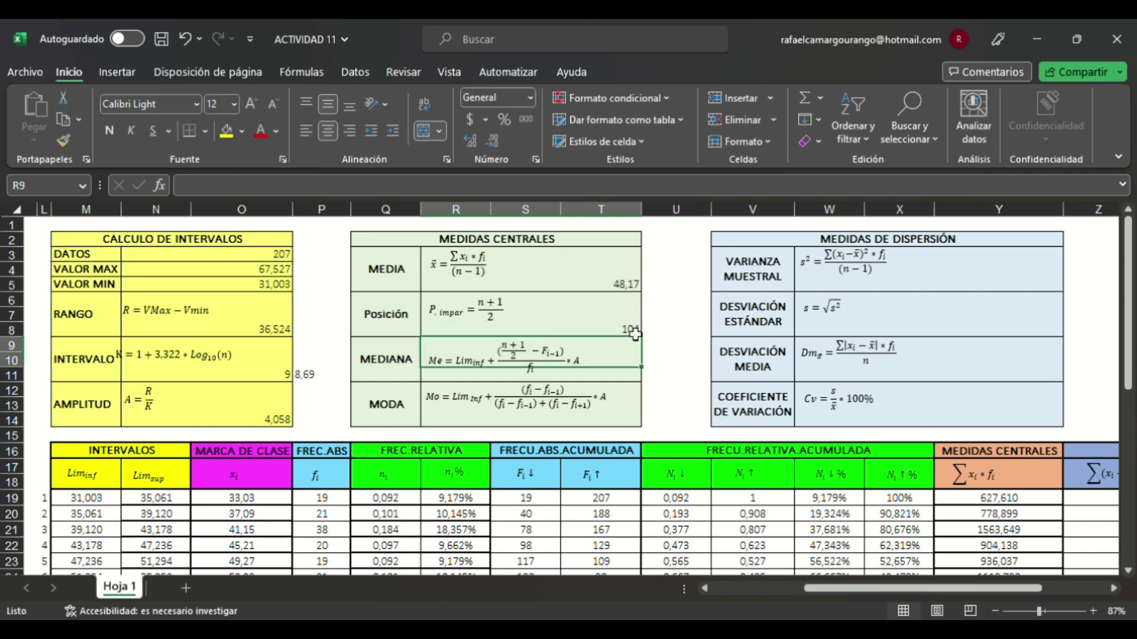
{"action": "left_click", "coordinate": [594, 334]}
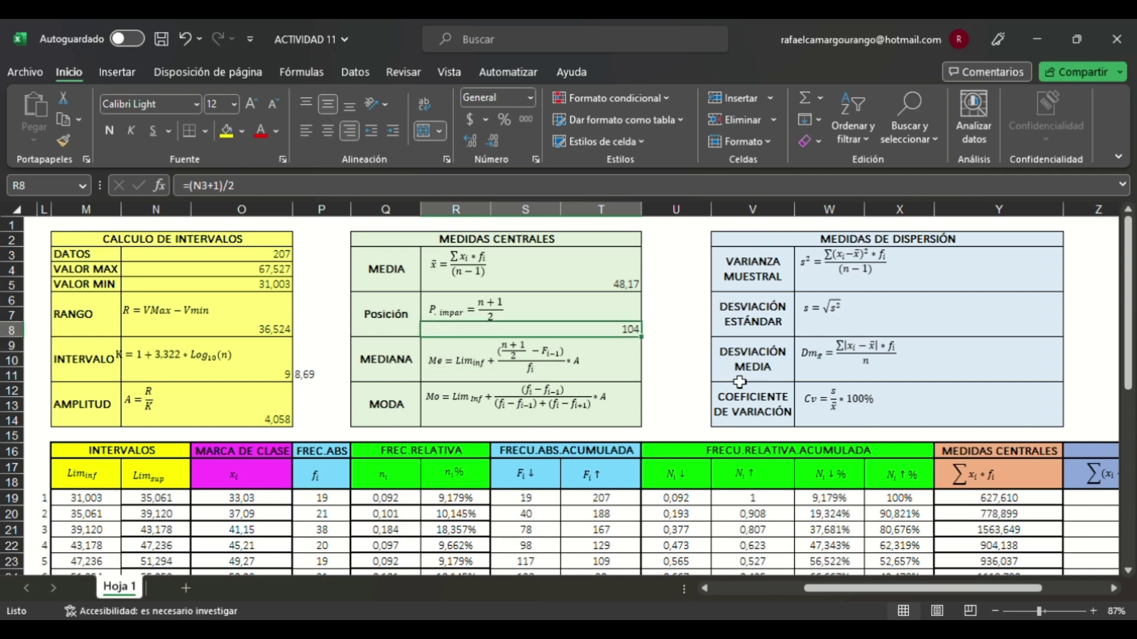
Step: Compare the Posición value in R8 with the descending cumulative absolute frequencies to locate the interval containing the median
{"action": "left_click", "coordinate": [628, 379]}
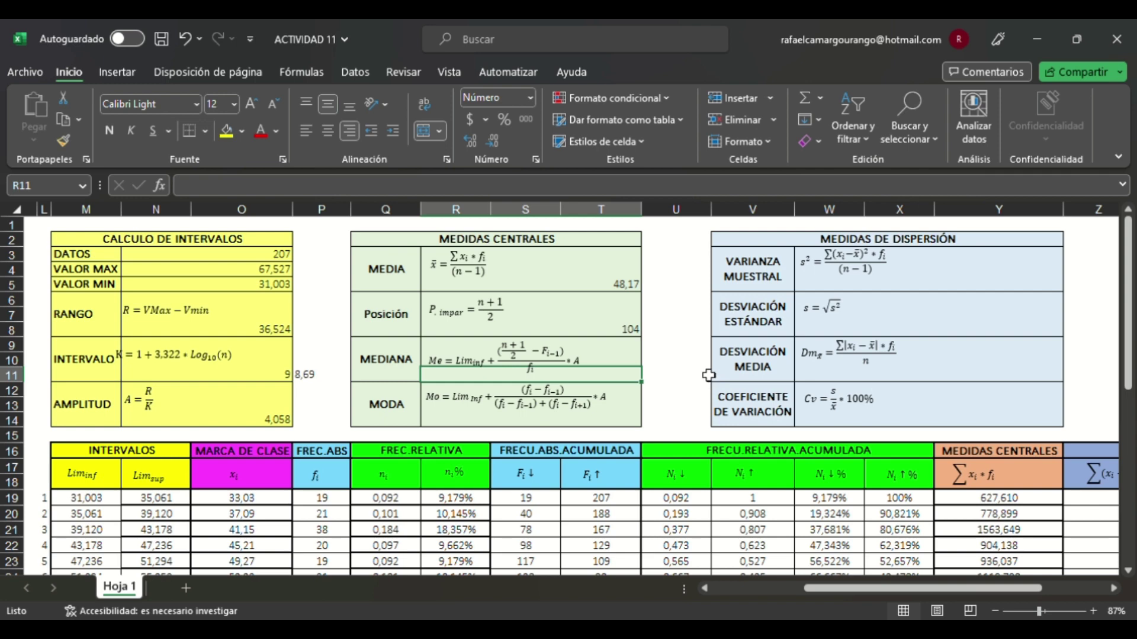
{"action": "left_click", "coordinate": [636, 336]}
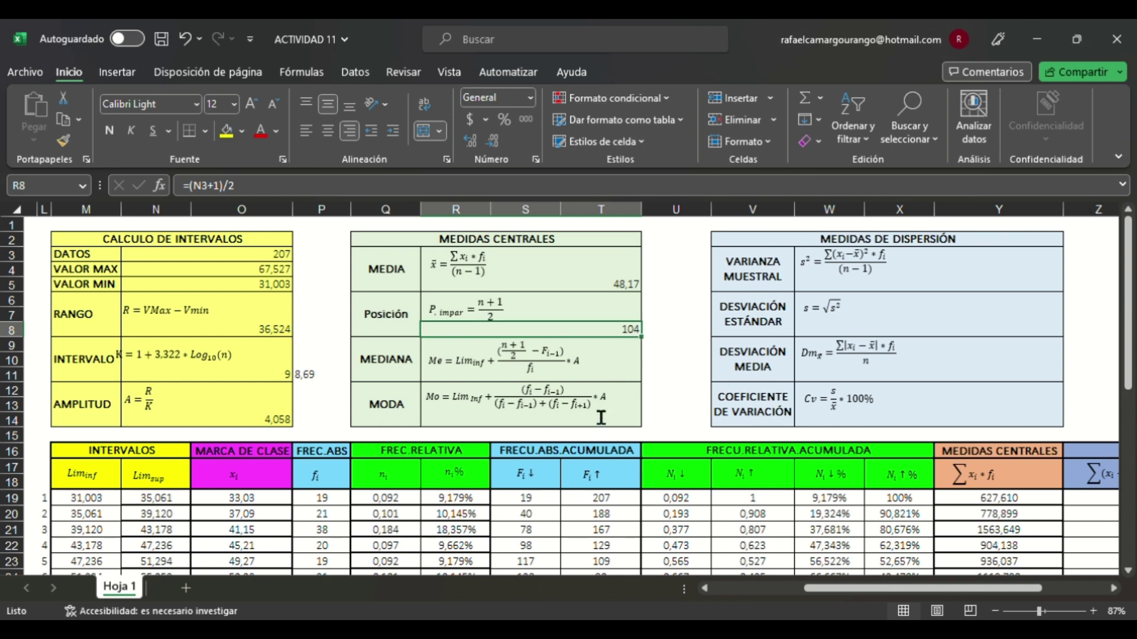
{"action": "left_click", "coordinate": [617, 380]}
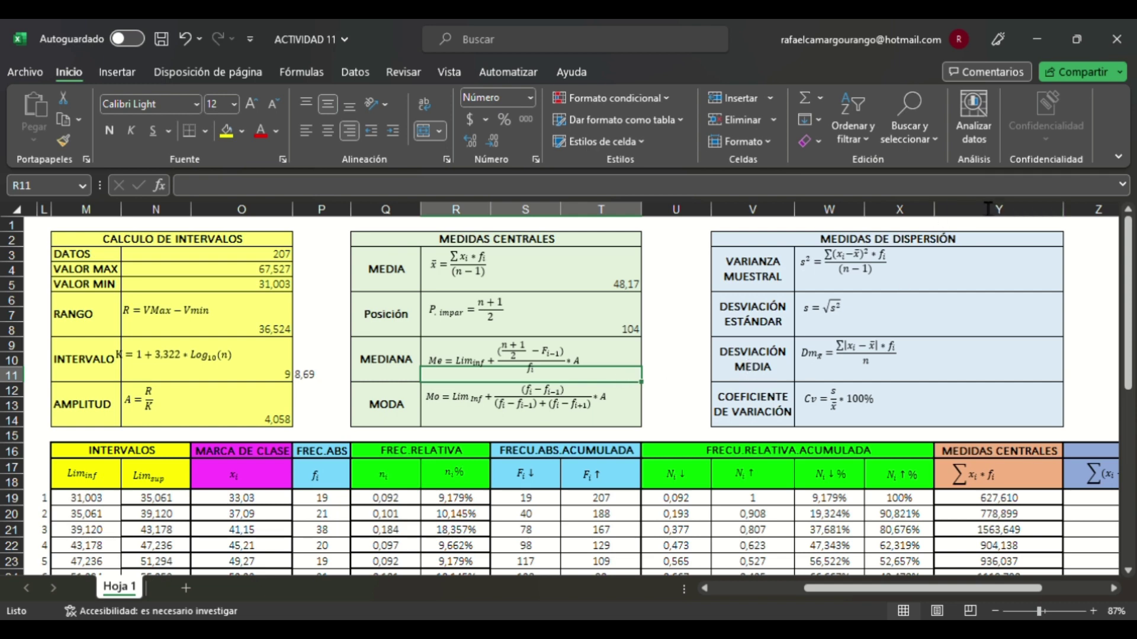
{"action": "scroll", "coordinate": [971, 333], "scroll_direction": "left", "scroll_amount": 3}
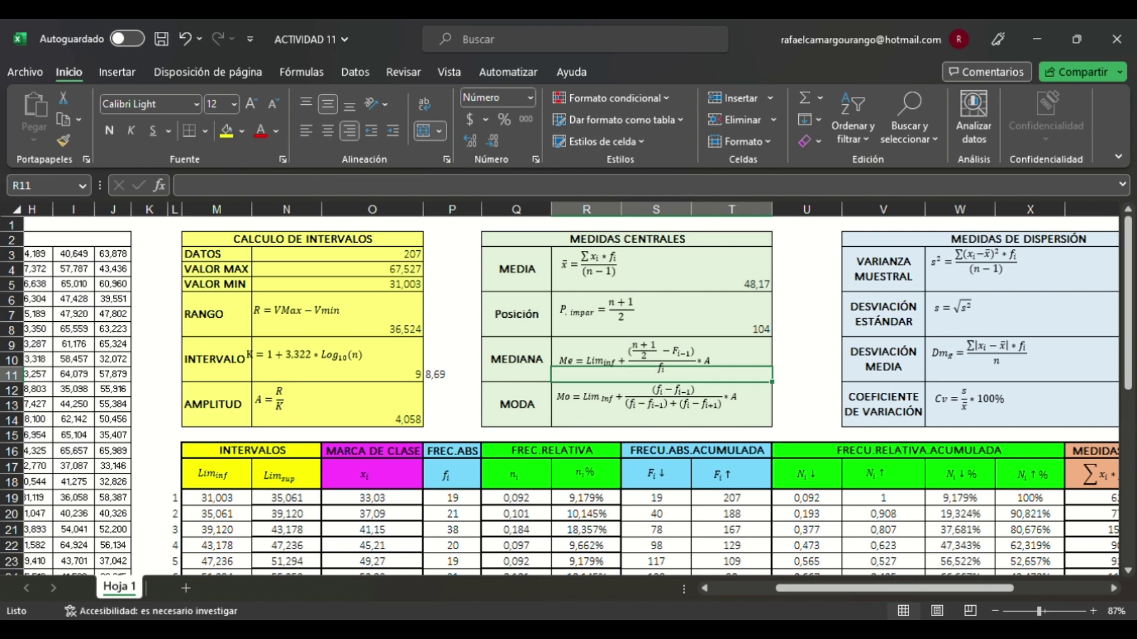
{"action": "scroll", "coordinate": [1130, 409], "scroll_direction": "down", "scroll_amount": 2}
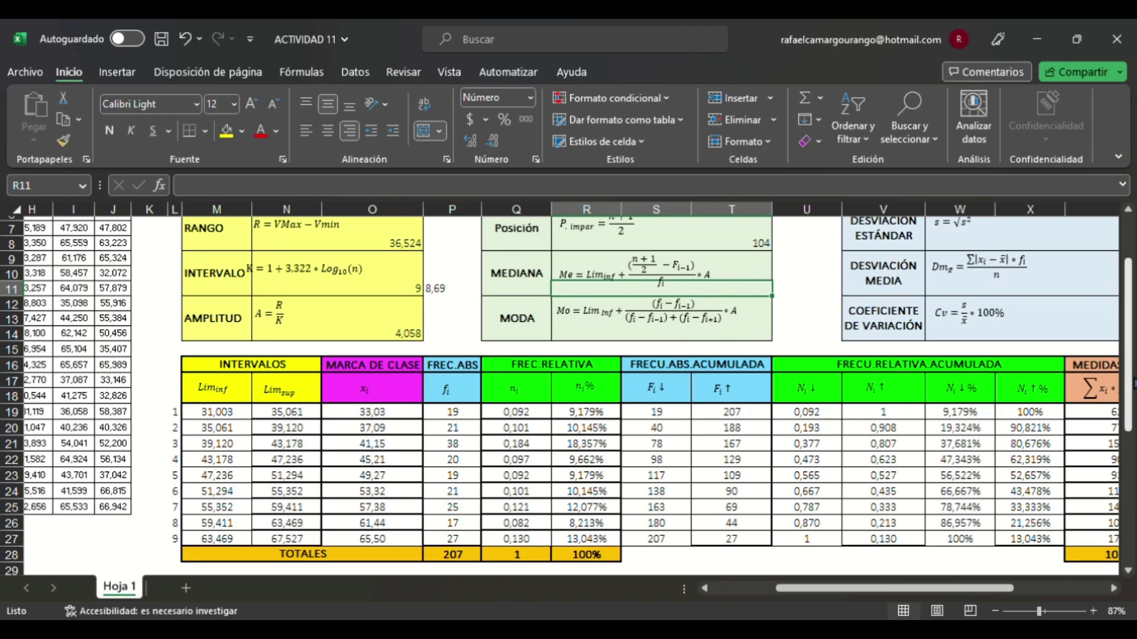
{"action": "scroll", "coordinate": [1133, 382], "scroll_direction": "up", "scroll_amount": 1}
{"action": "left_click", "coordinate": [756, 311]}
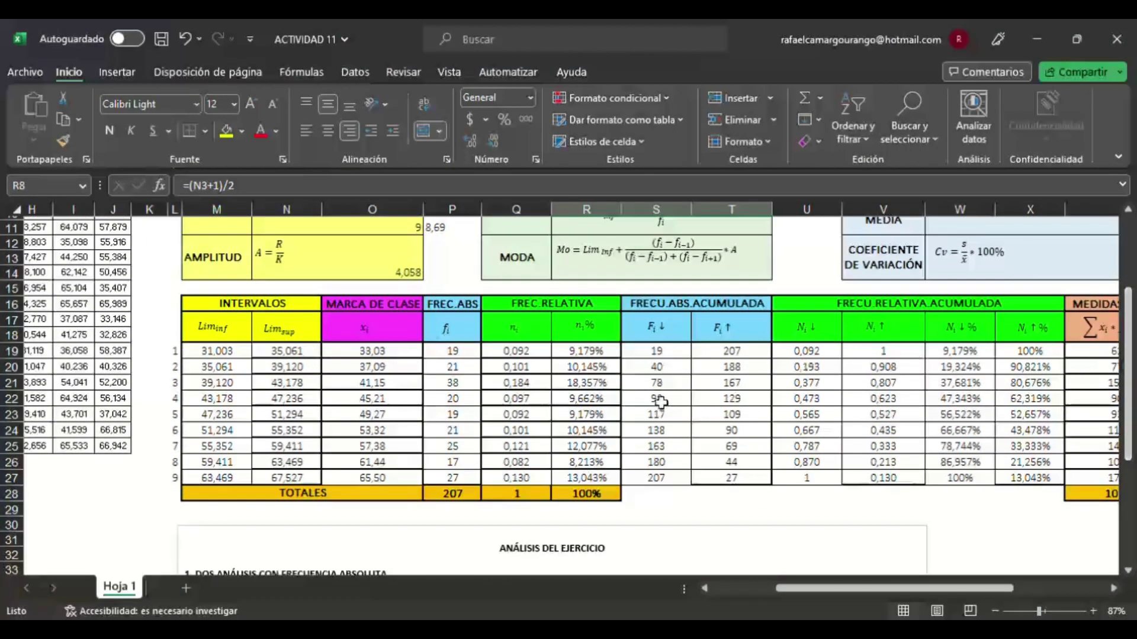
{"action": "left_click", "coordinate": [686, 417]}
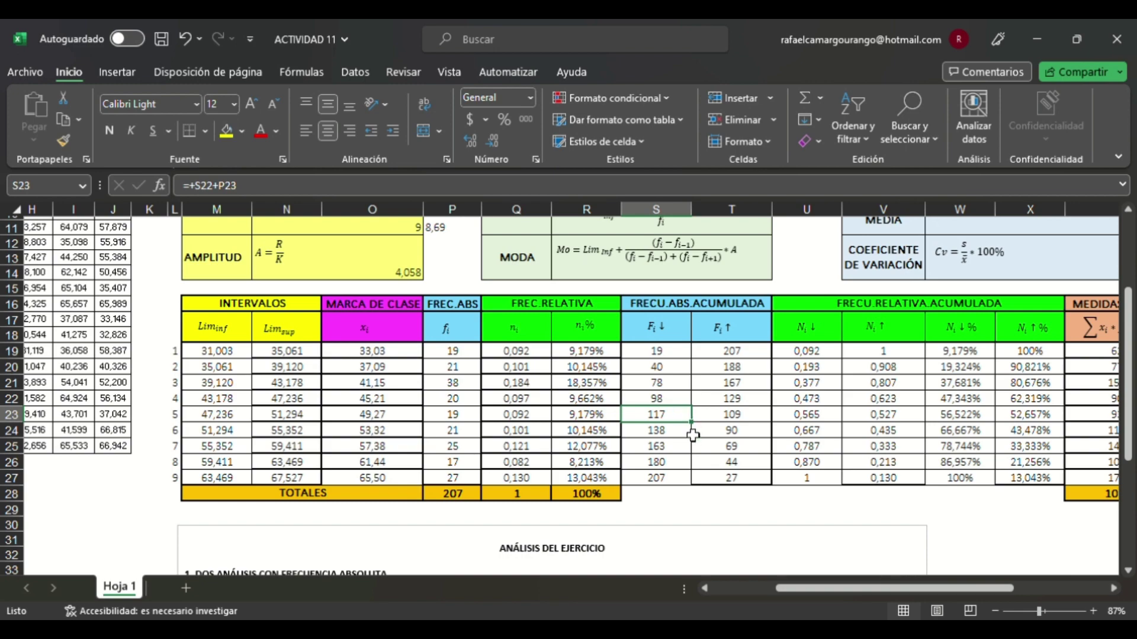
{"action": "scroll", "coordinate": [743, 339], "scroll_direction": "up", "scroll_amount": 3}
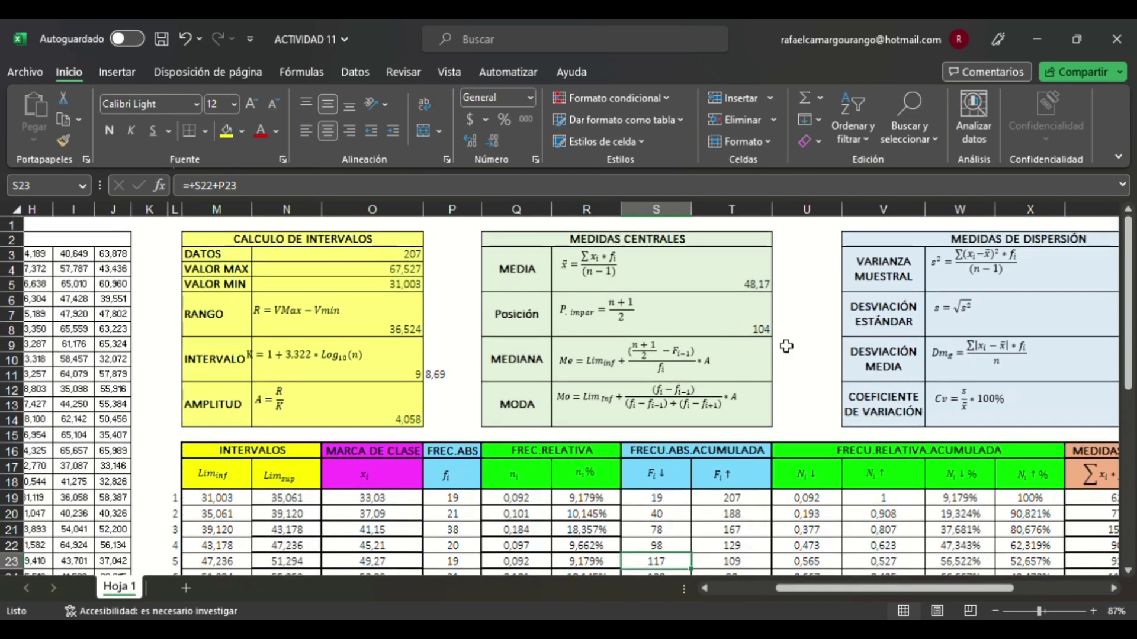
{"action": "left_click", "coordinate": [758, 332]}
{"action": "scroll", "coordinate": [1131, 340], "scroll_direction": "down", "scroll_amount": 1}
{"action": "scroll", "coordinate": [1131, 341], "scroll_direction": "down", "scroll_amount": 2}
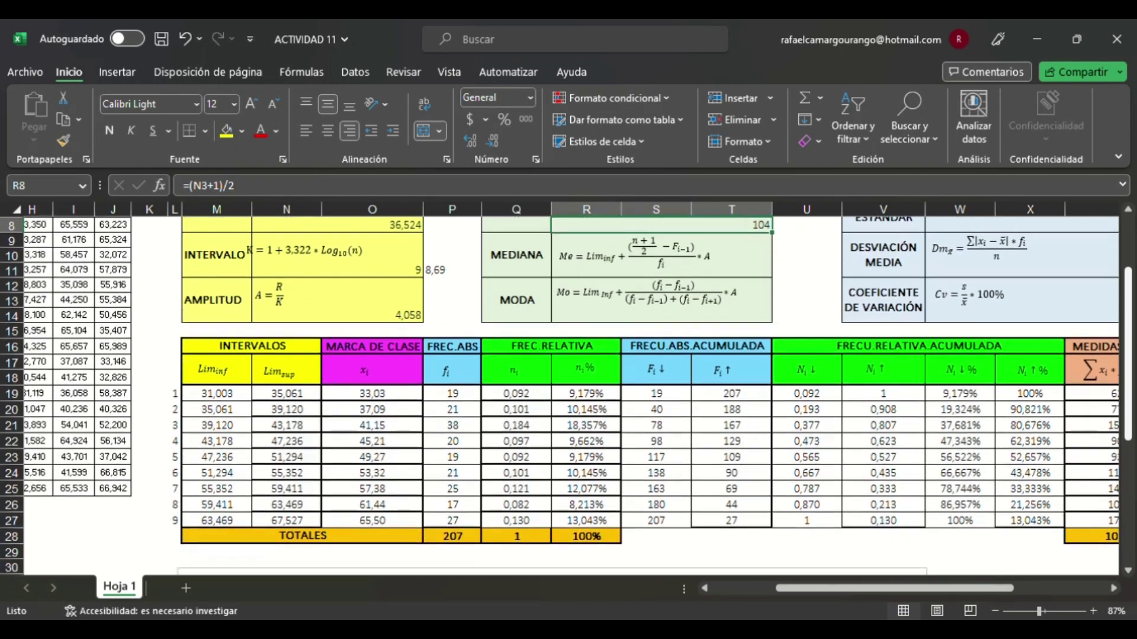
{"action": "left_click", "coordinate": [682, 461]}
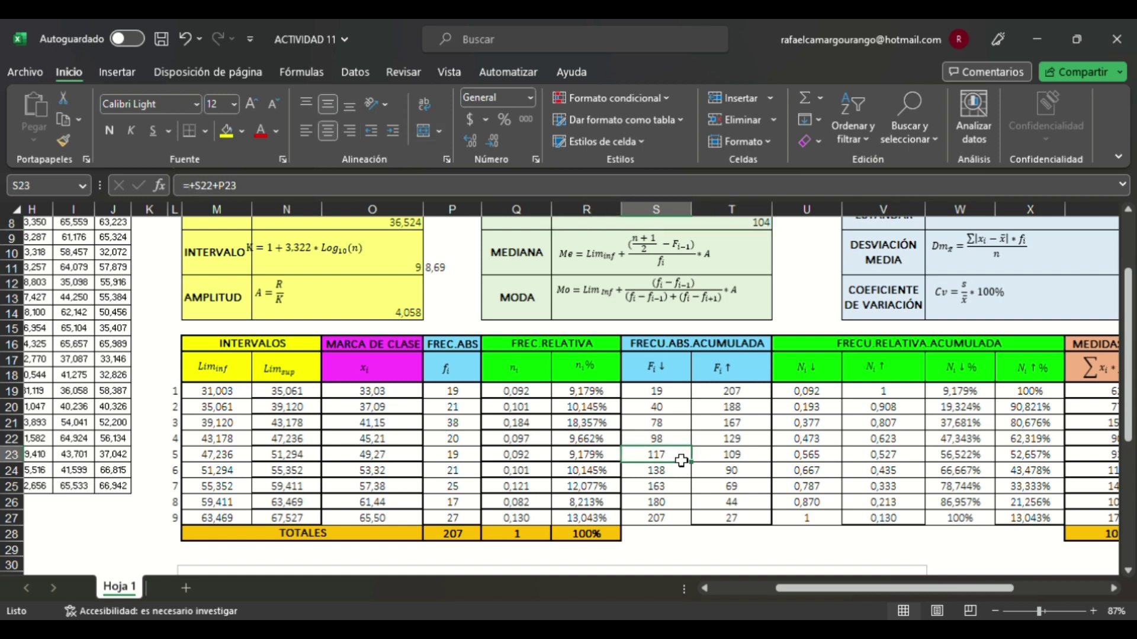
Step: Highlight the fifth interval's row, cells K23 to S23, with a light blue fill
{"action": "left_click_drag", "start_coordinate": [678, 460], "coordinate": [178, 462]}
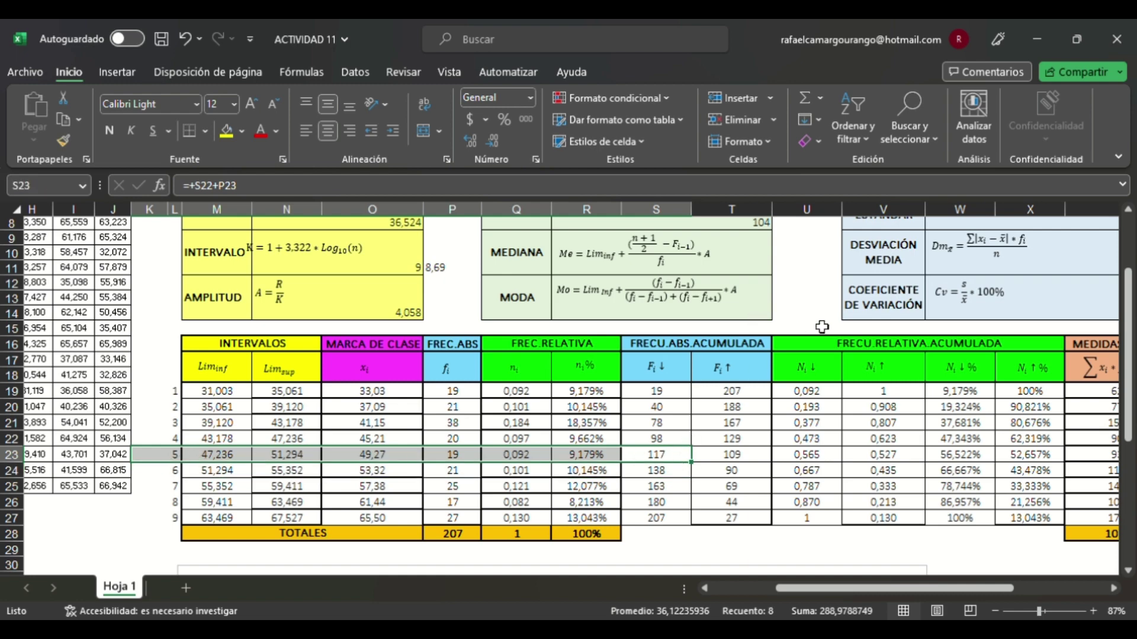
{"action": "scroll", "coordinate": [858, 326], "scroll_direction": "up", "scroll_amount": 3}
{"action": "scroll", "coordinate": [706, 386], "scroll_direction": "down", "scroll_amount": 4}
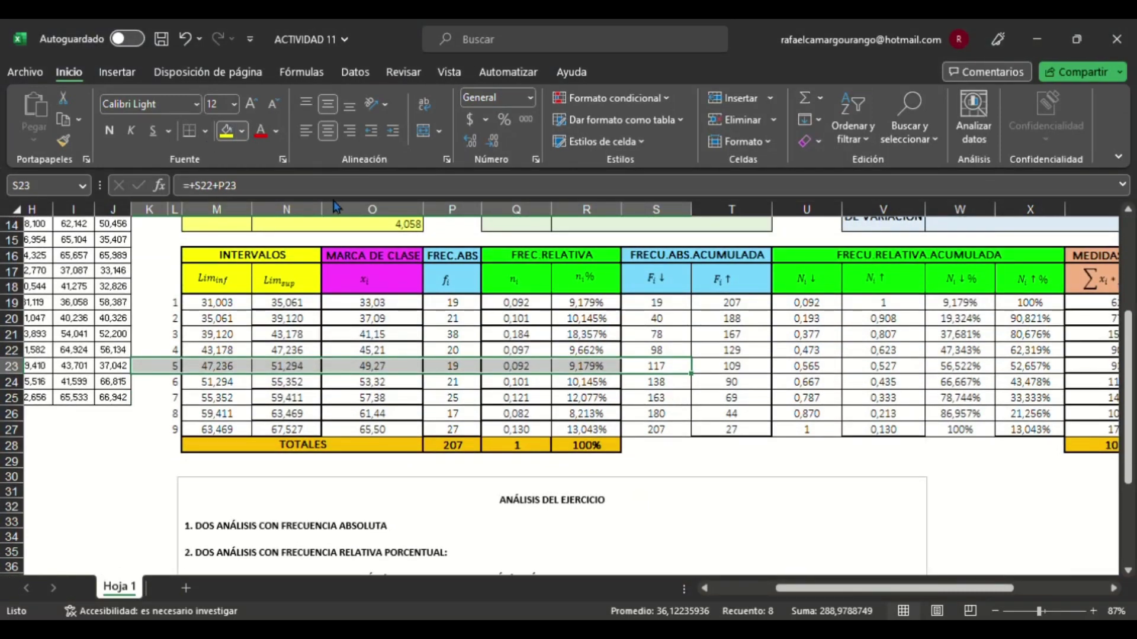
{"action": "key", "text": "F4"}
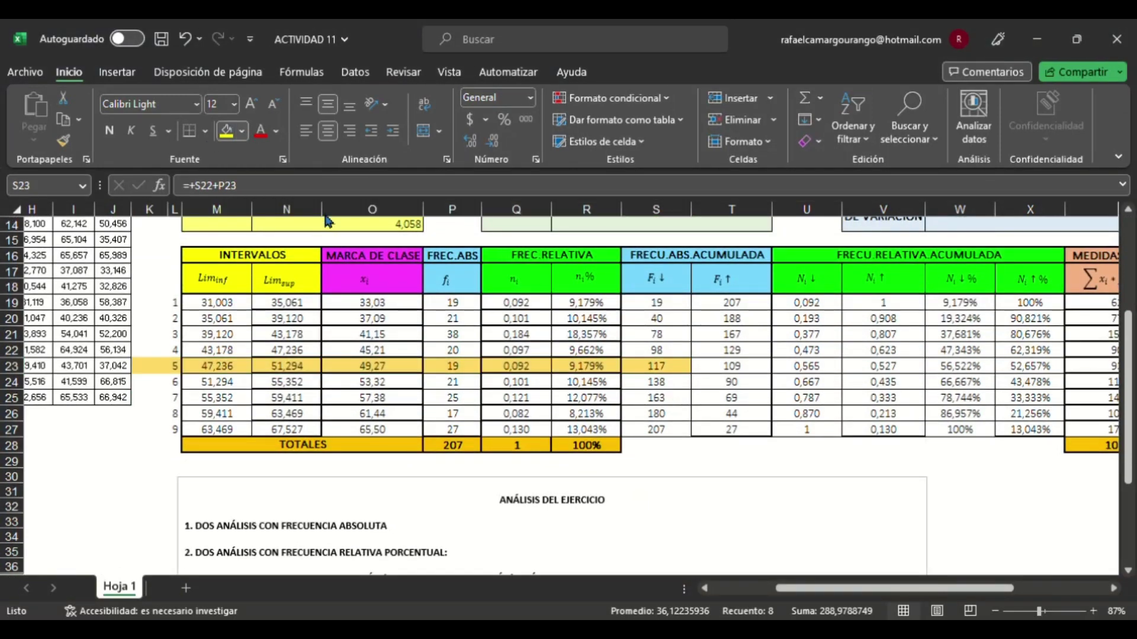
{"action": "key", "text": "ctrl+z"}
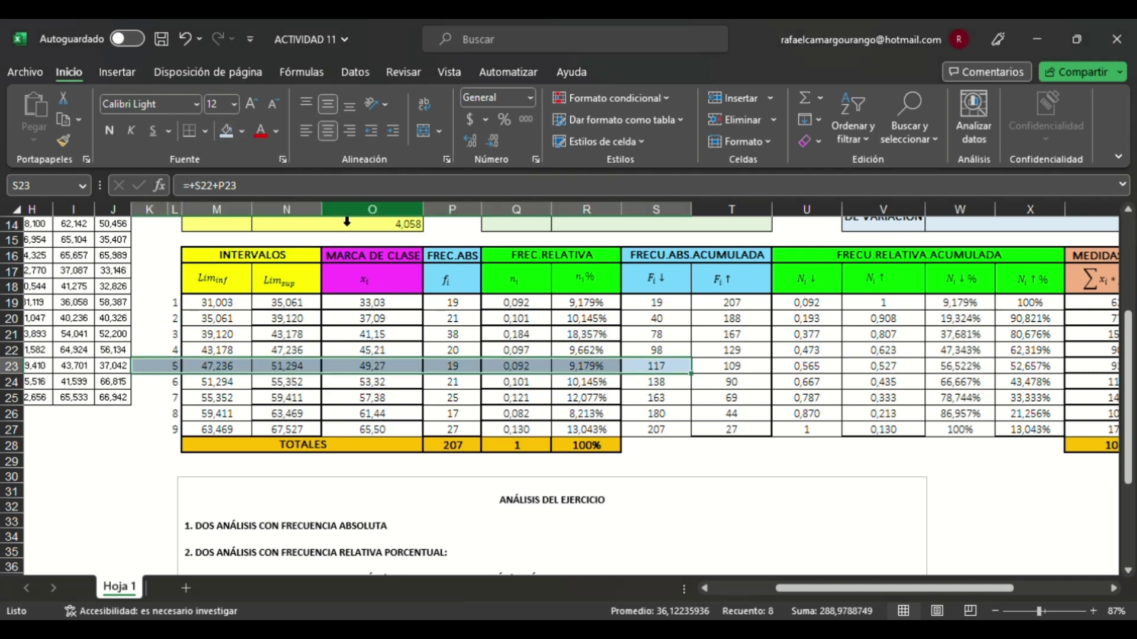
Step: Label the highlighted fifth interval's row with Me in cell K23
{"action": "left_click", "coordinate": [155, 350]}
{"action": "left_click", "coordinate": [155, 371]}
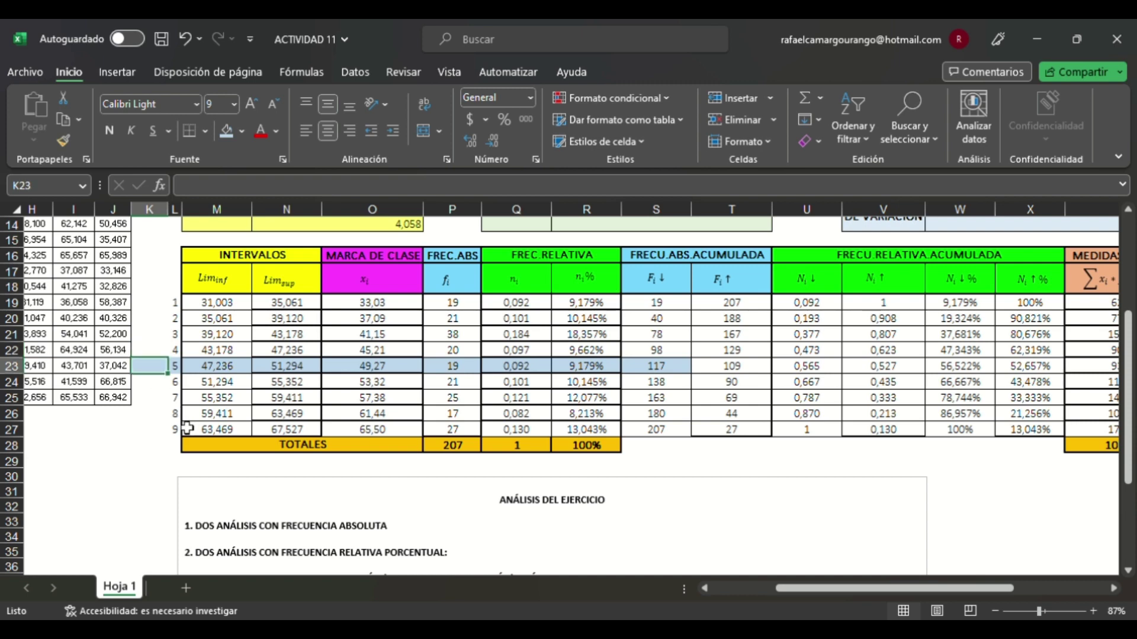
{"action": "type", "text": "mE"}
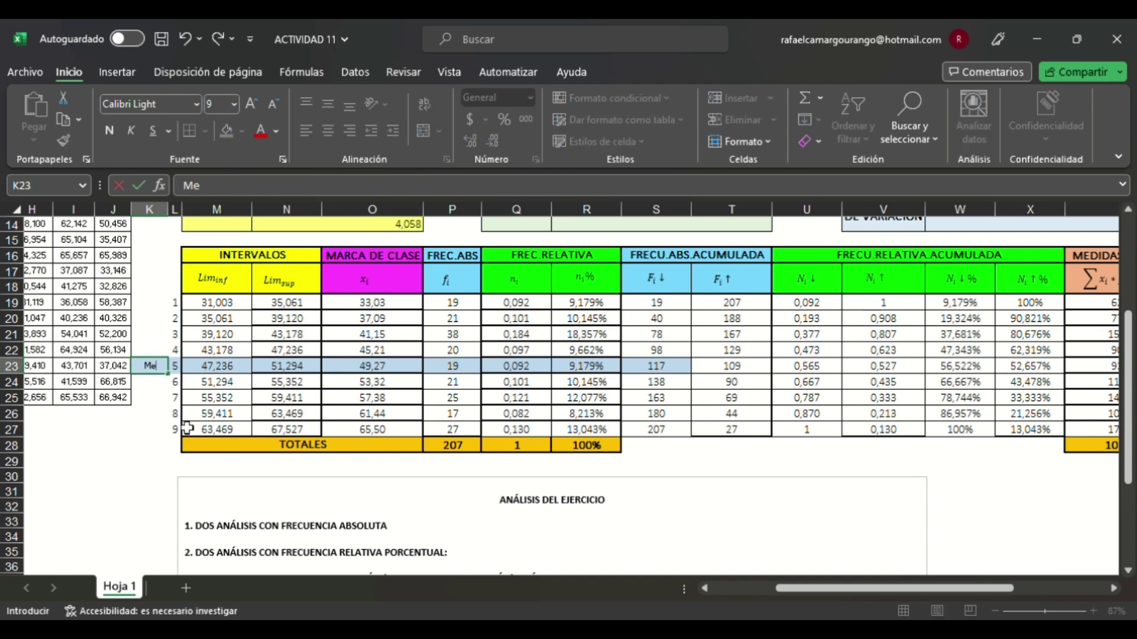
{"action": "left_click", "coordinate": [660, 371]}
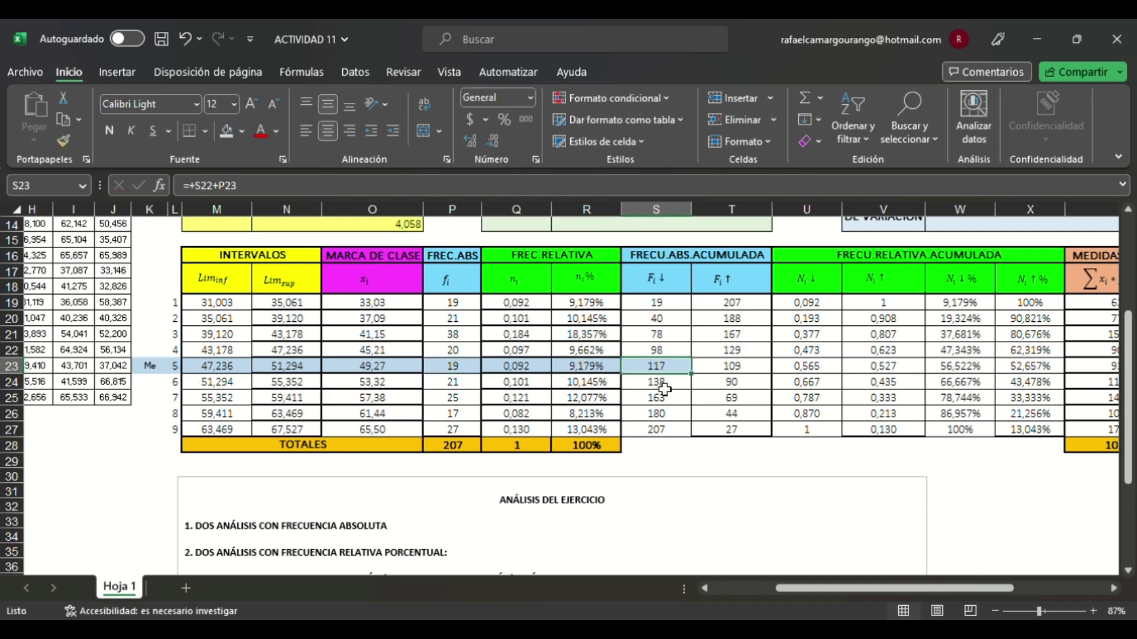
Step: Start the MEDIANA formula in result cell R11 with the fifth interval's lower limit, +M23
{"action": "scroll", "coordinate": [705, 407], "scroll_direction": "up", "scroll_amount": 3}
{"action": "scroll", "coordinate": [704, 407], "scroll_direction": "up", "scroll_amount": 2}
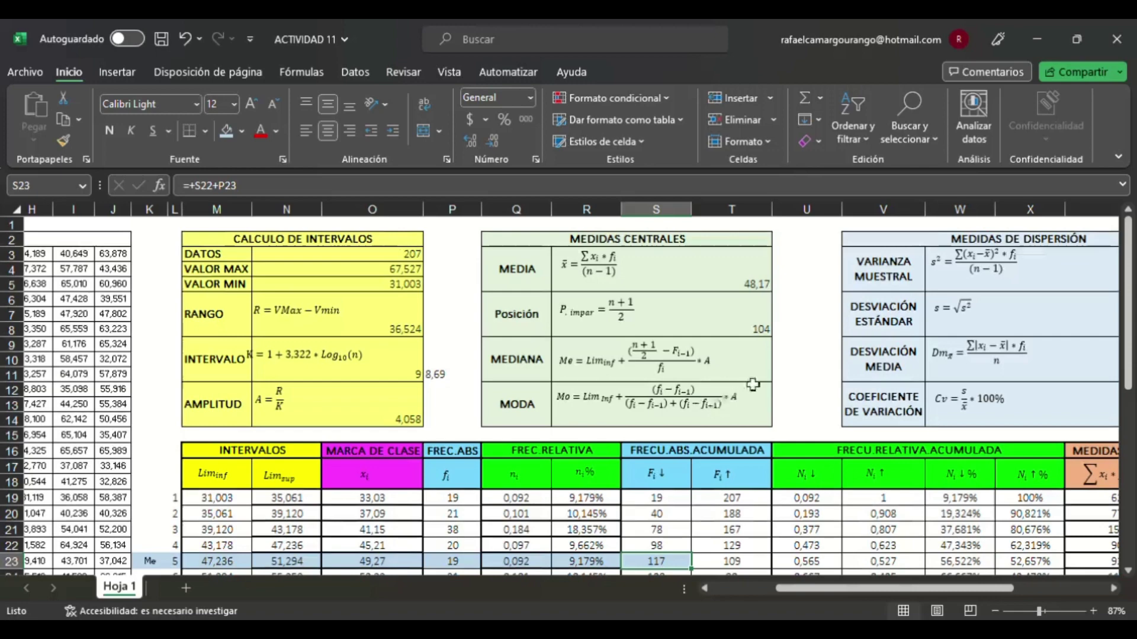
{"action": "scroll", "coordinate": [763, 421], "scroll_direction": "down", "scroll_amount": 5}
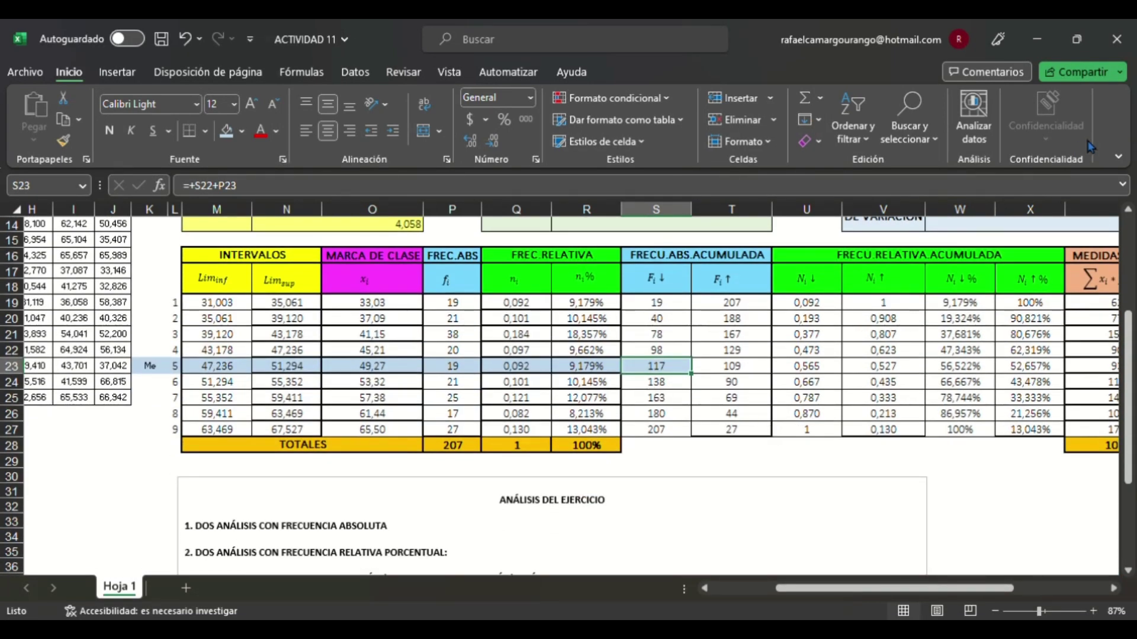
{"action": "left_click", "coordinate": [940, 242]}
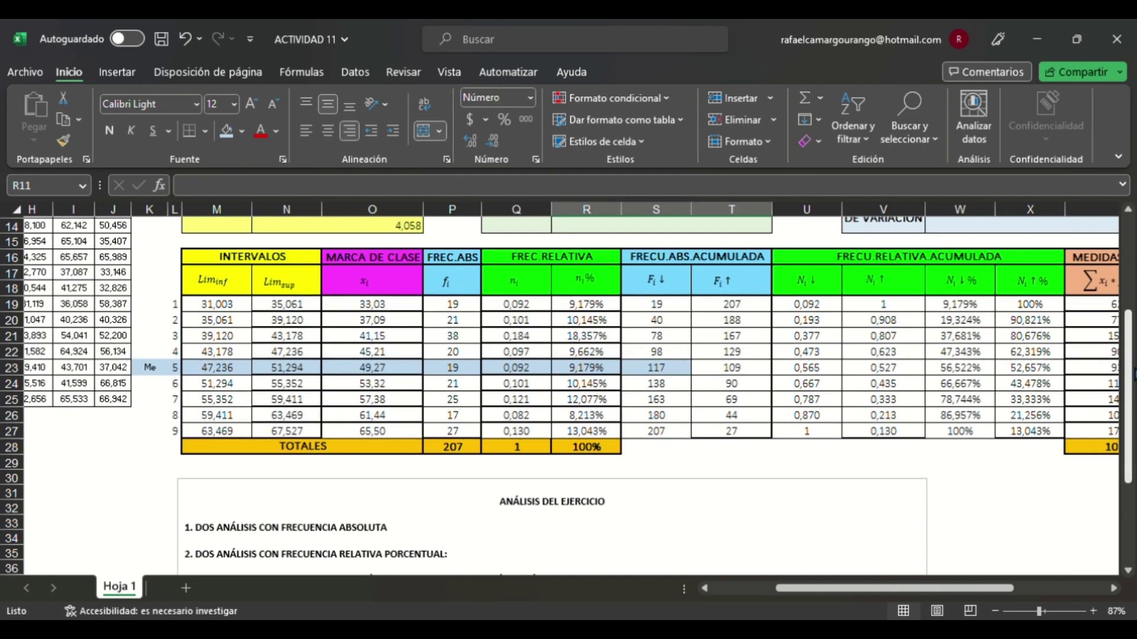
{"action": "scroll", "coordinate": [858, 296], "scroll_direction": "up", "scroll_amount": 3}
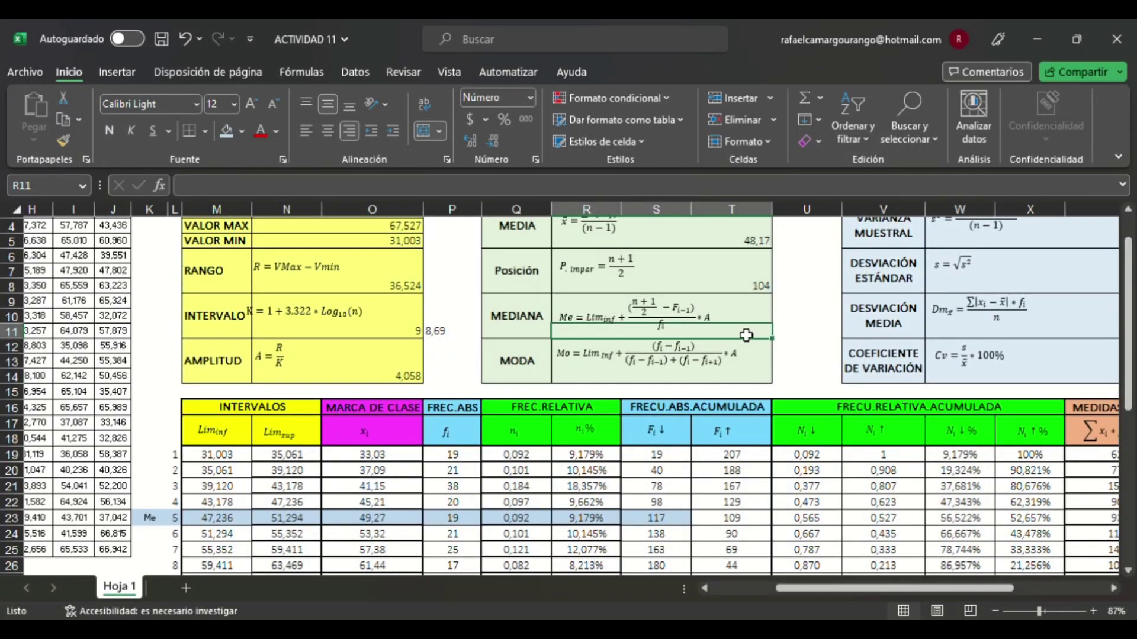
{"action": "scroll", "coordinate": [219, 453], "scroll_direction": "down", "scroll_amount": 2}
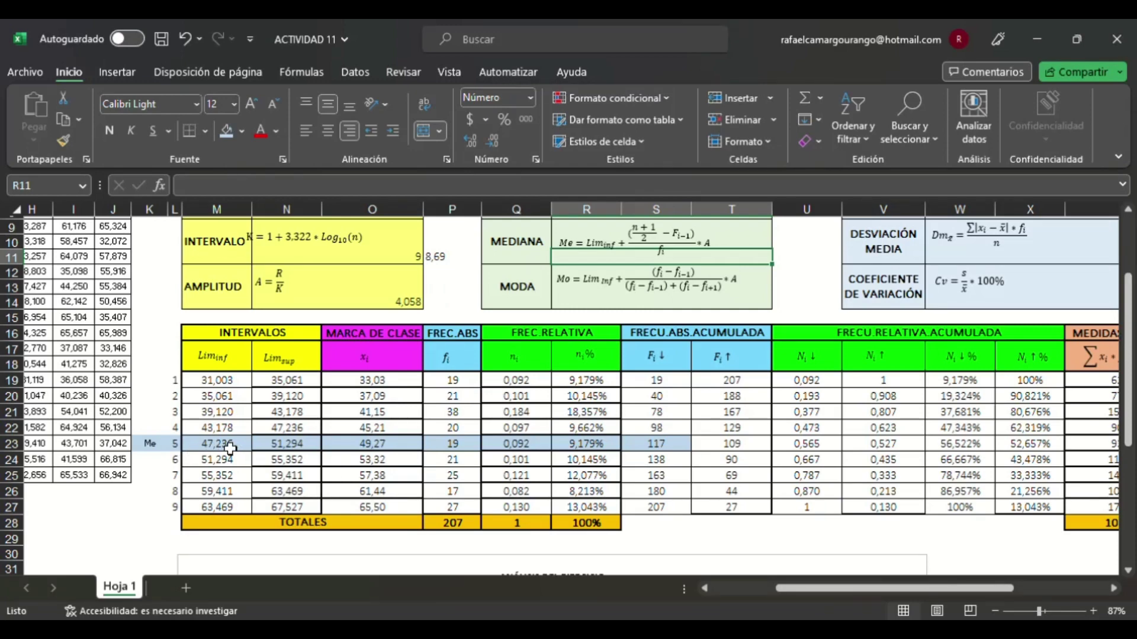
{"action": "left_click_drag", "start_coordinate": [1128, 302], "coordinate": [1128, 248]}
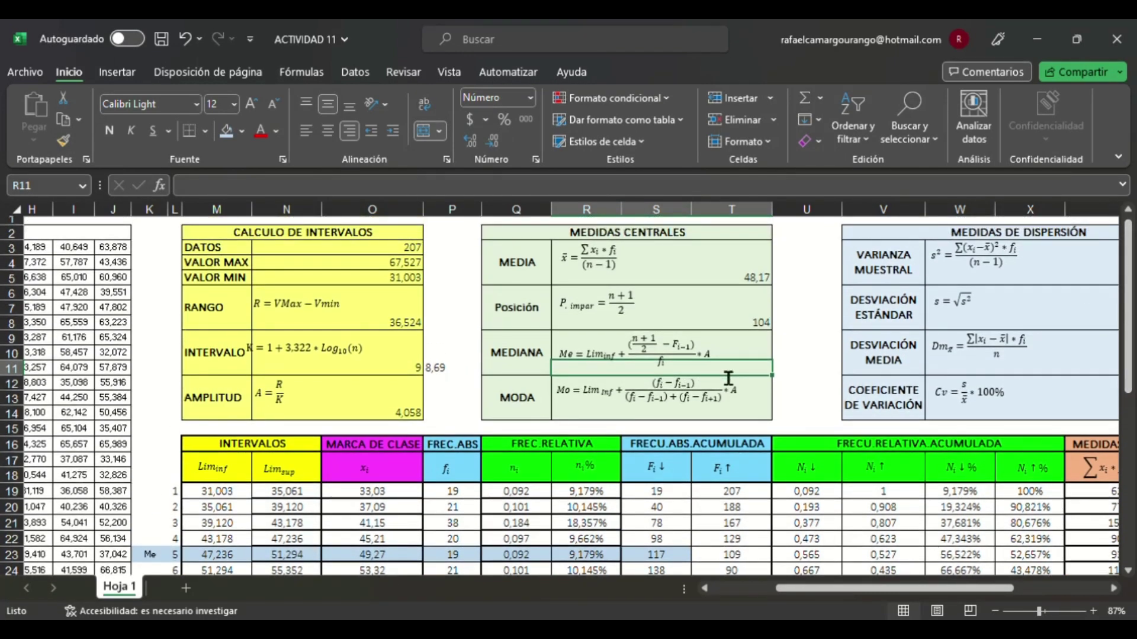
{"action": "type", "text": "+"}
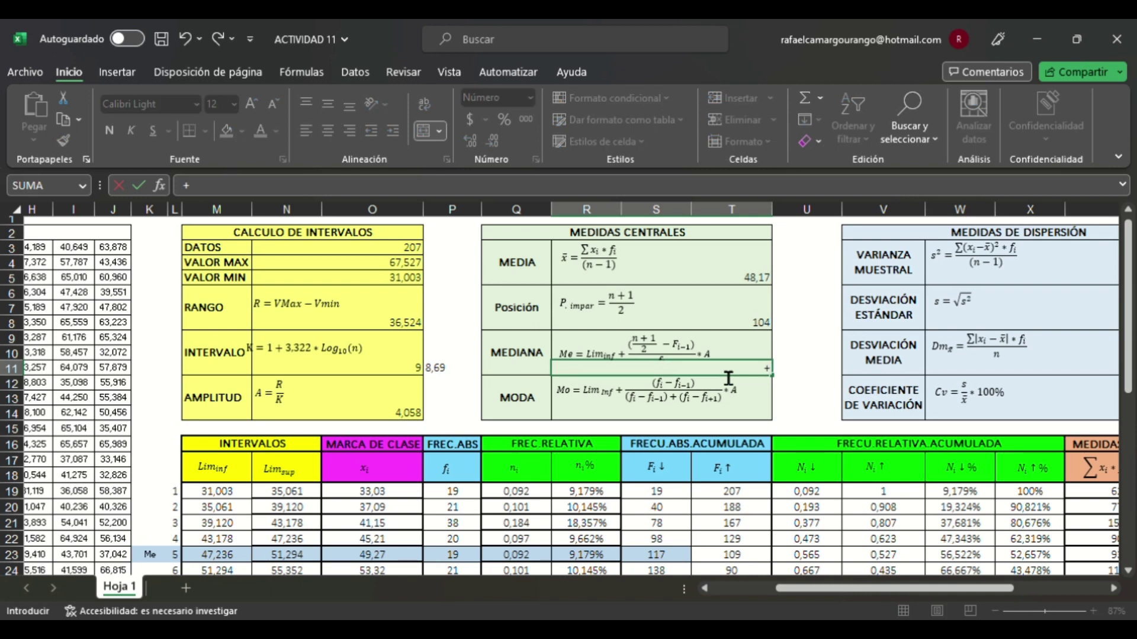
{"action": "left_click", "coordinate": [241, 559]}
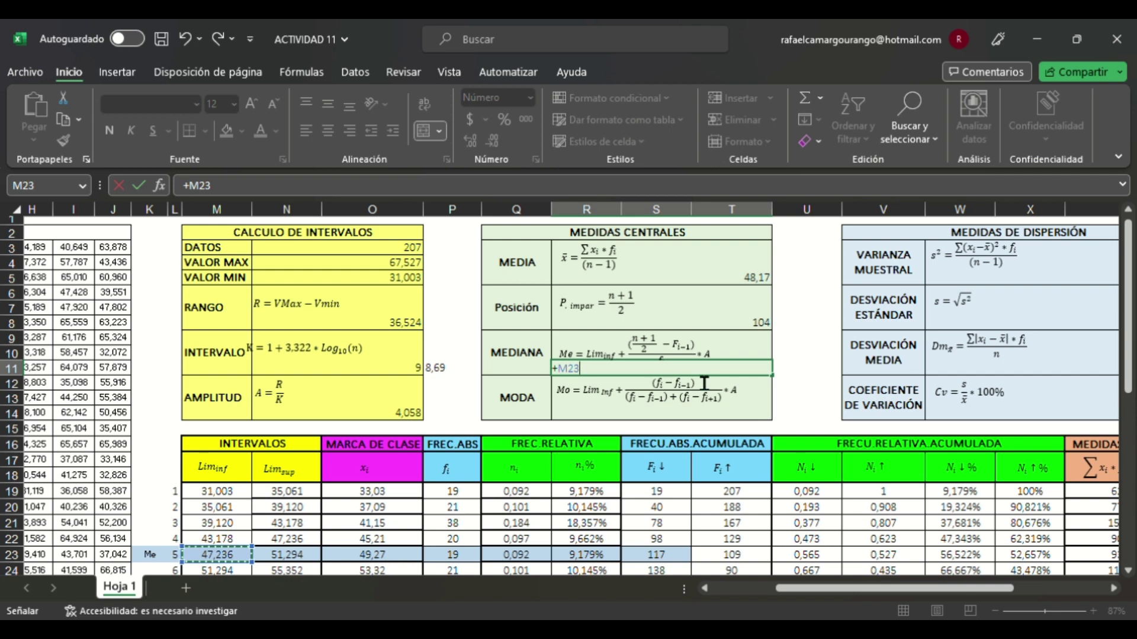
Step: Extend the R11 formula with the numerator +(R8-P22, subtracting the fourth interval's absolute frequency from the Posición value
{"action": "type", "text": "+"}
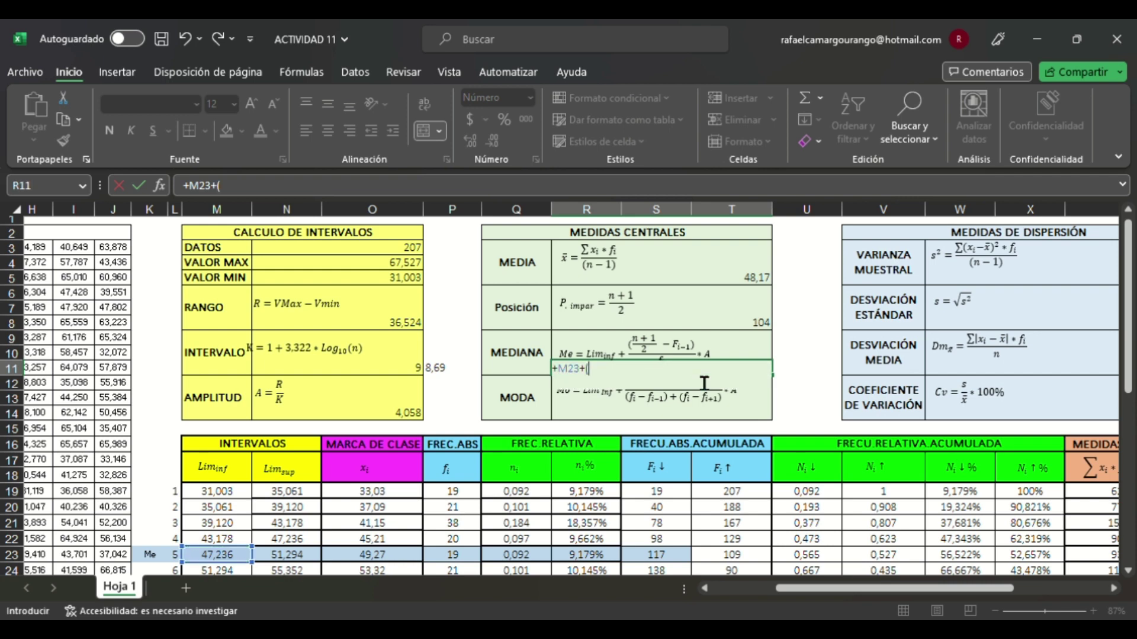
{"action": "type", "text": "("}
{"action": "left_click", "coordinate": [765, 325]}
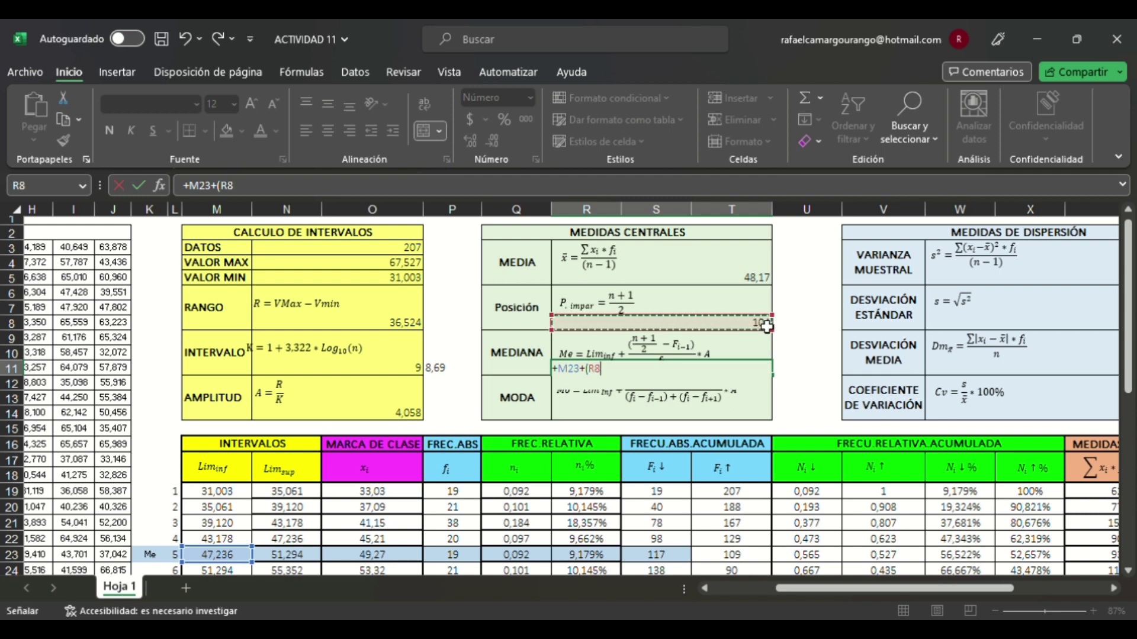
{"action": "type", "text": "-"}
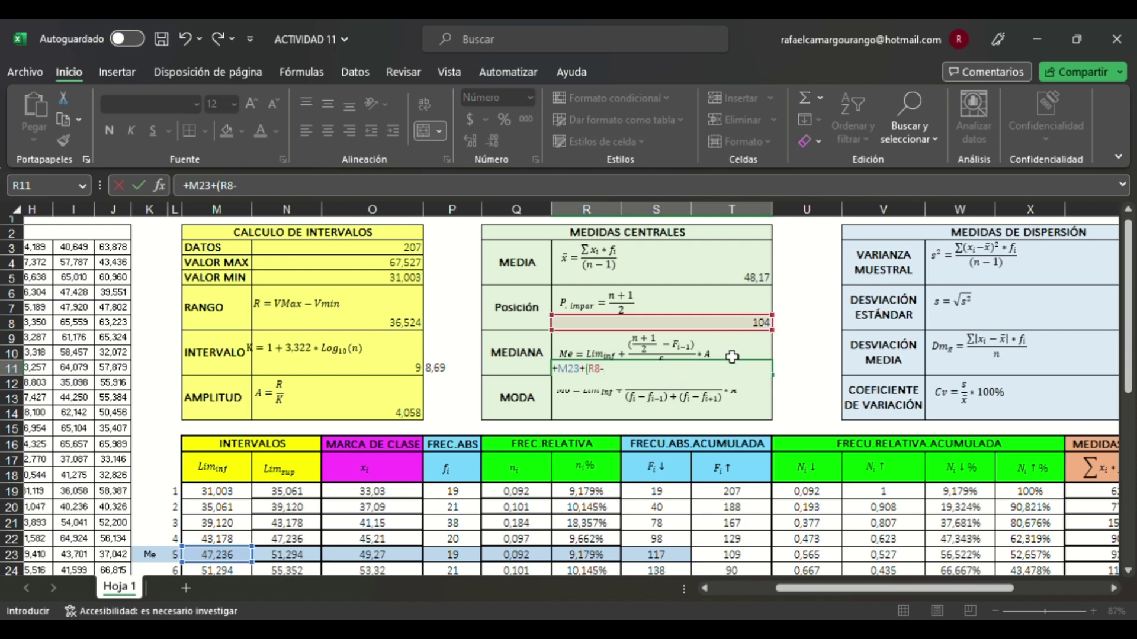
{"action": "scroll", "coordinate": [704, 375], "scroll_direction": "down", "scroll_amount": 5}
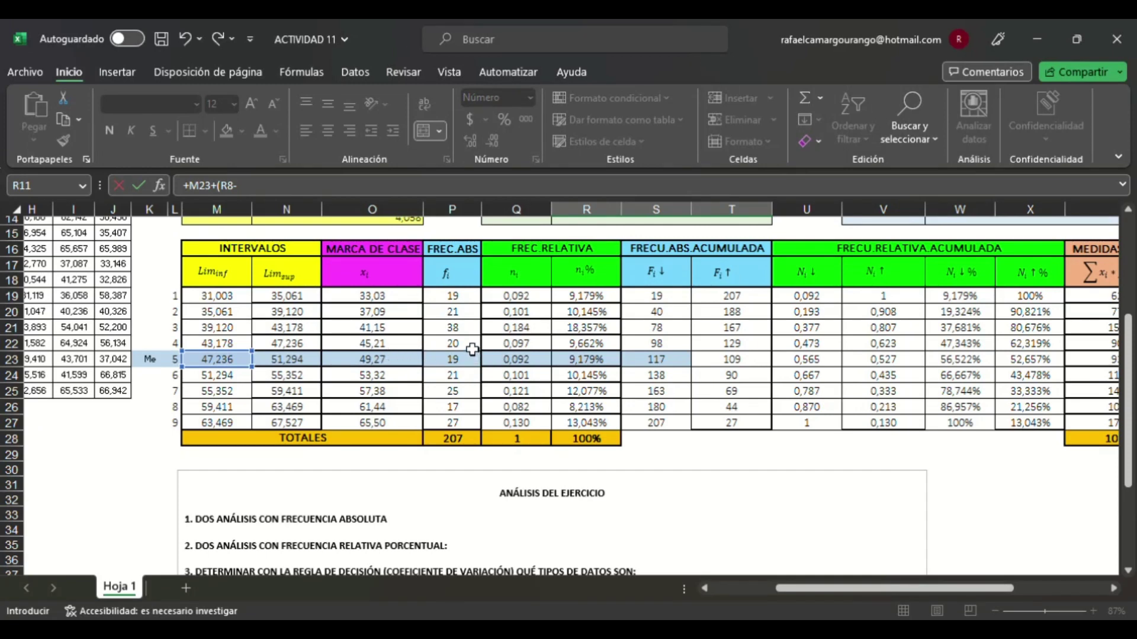
{"action": "left_click", "coordinate": [472, 349]}
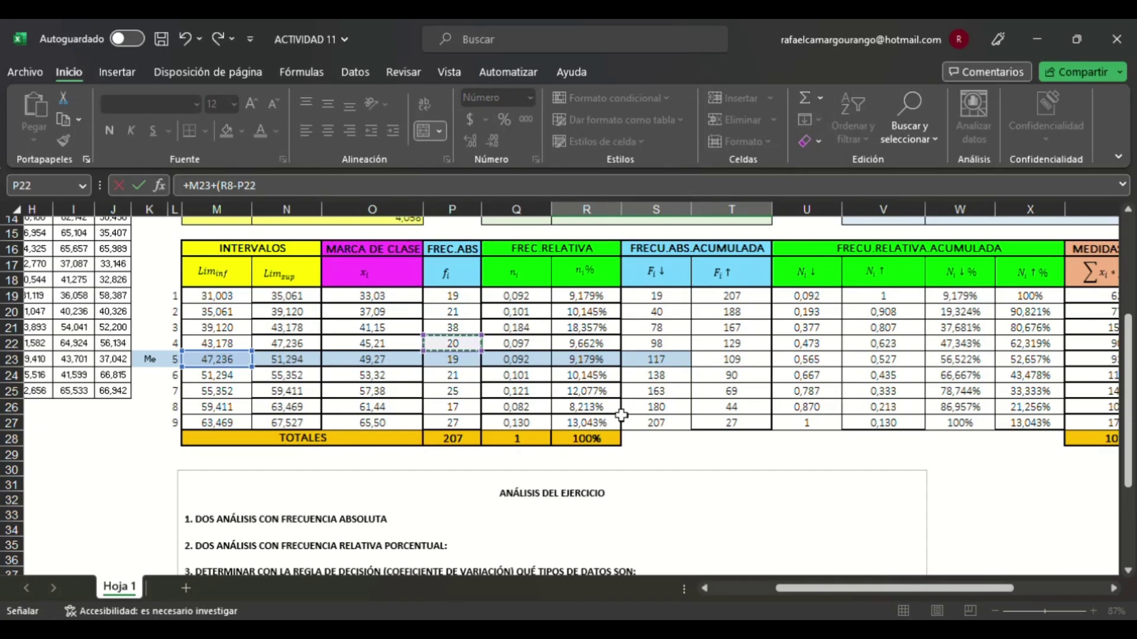
{"action": "scroll", "coordinate": [621, 414], "scroll_direction": "up", "scroll_amount": 5}
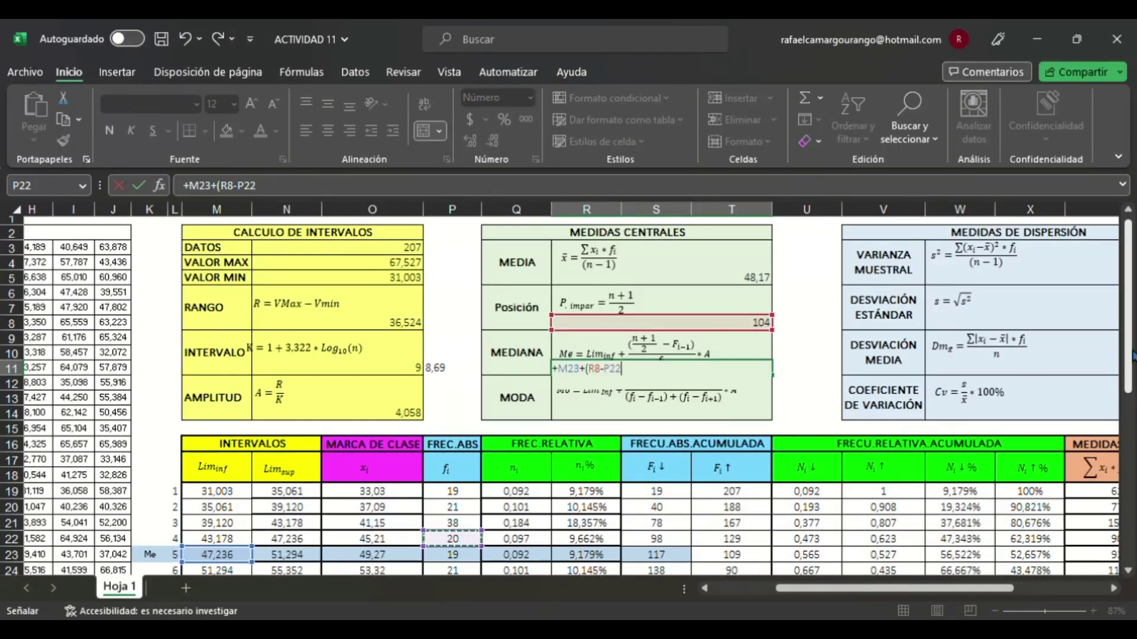
{"action": "left_click_drag", "start_coordinate": [1129, 355], "coordinate": [1130, 372]}
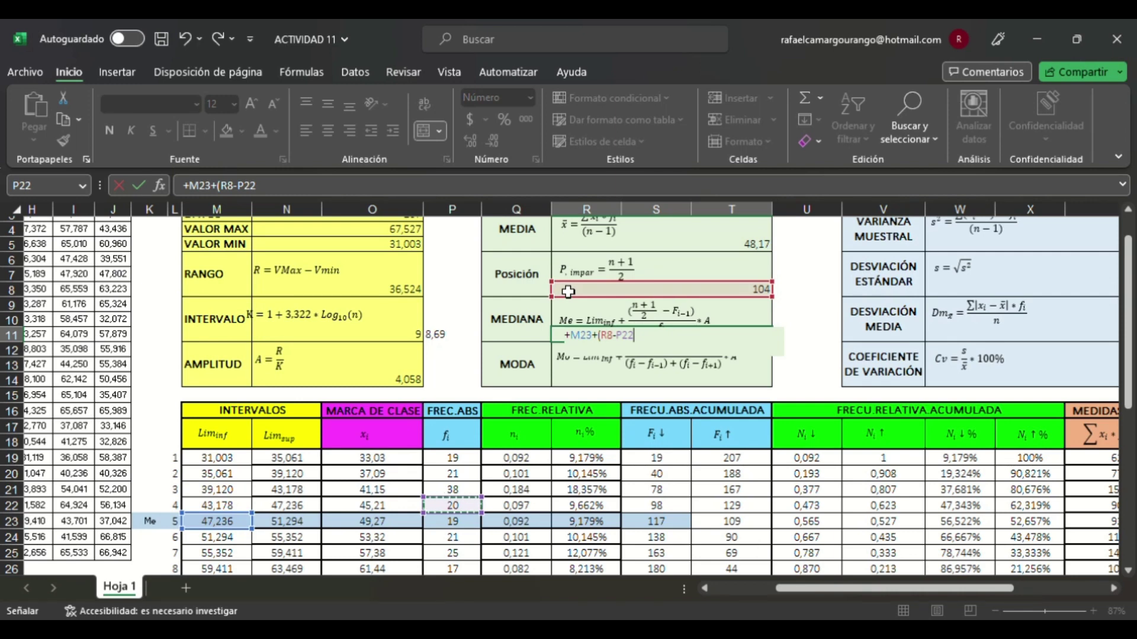
Step: Complete the R11 median formula as +M23+((R8-P22)/P23)*N14, dividing by the interval's frequency and multiplying by the amplitude, and review it
{"action": "type", "text": ")/"}
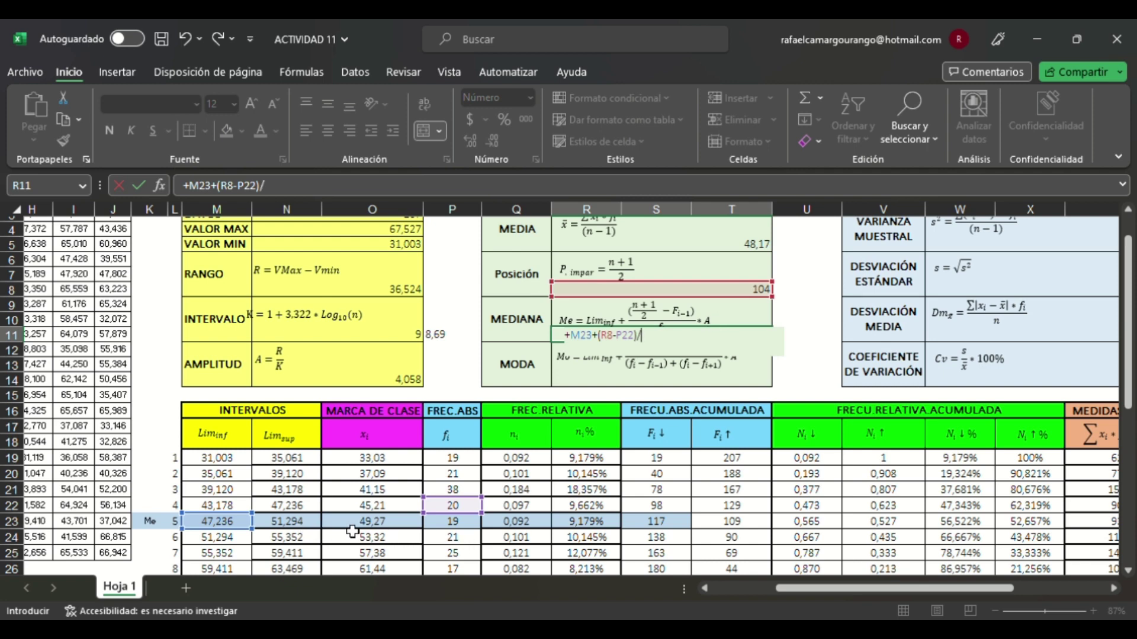
{"action": "left_click", "coordinate": [476, 527]}
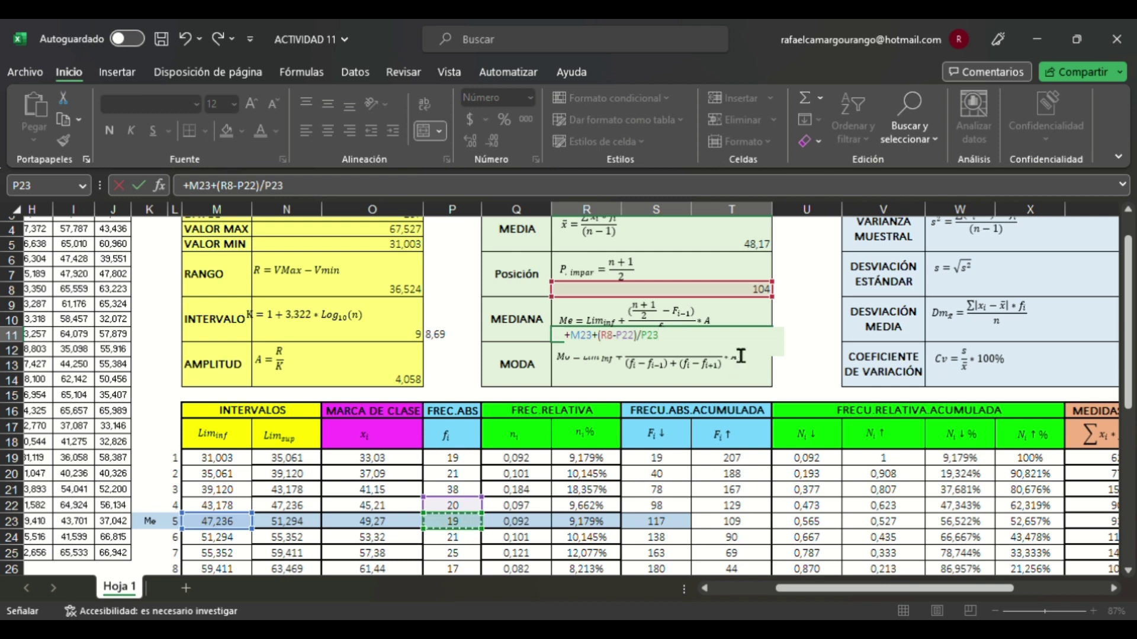
{"action": "type", "text": ")"}
{"action": "left_click", "coordinate": [613, 352]}
{"action": "type", "text": "("}
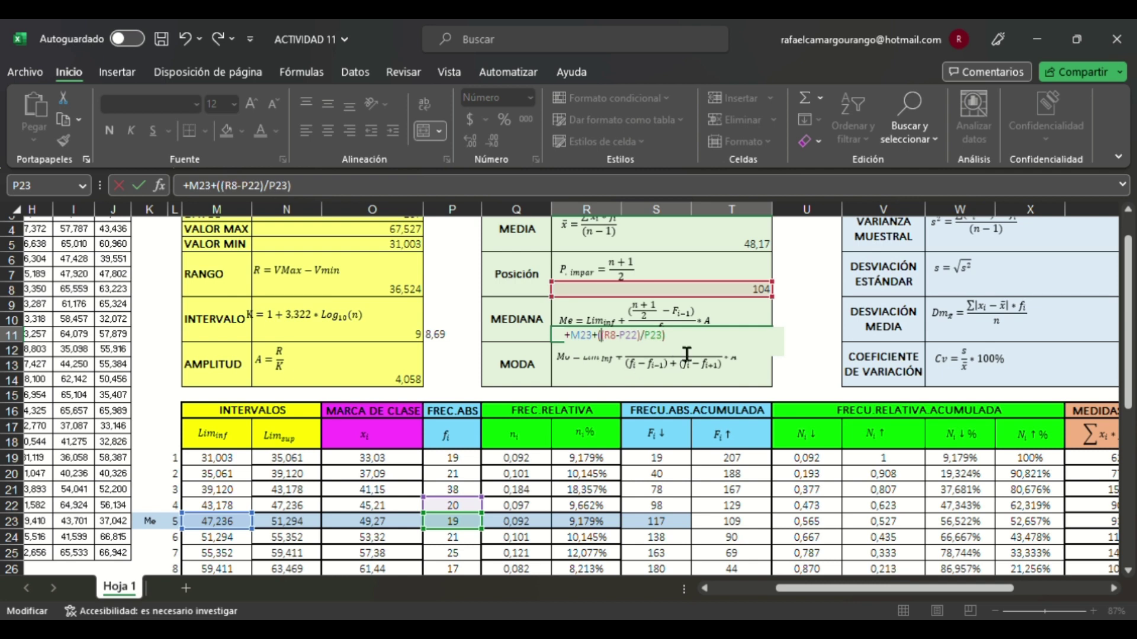
{"action": "key", "text": "End"}
{"action": "left_click", "coordinate": [414, 384]}
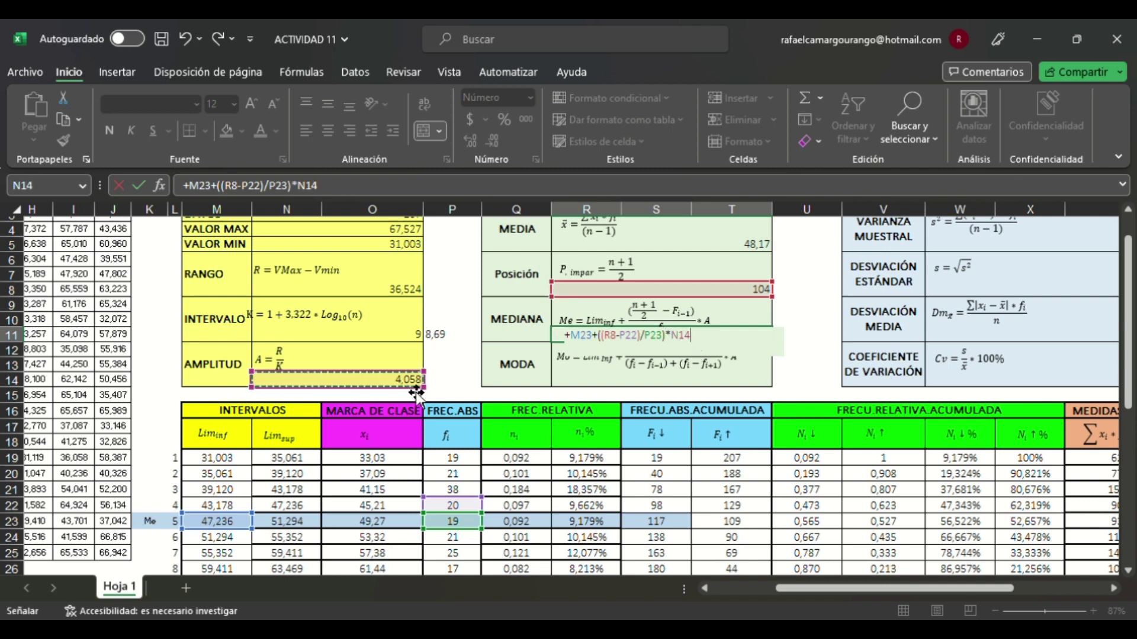
{"action": "key", "text": "Return"}
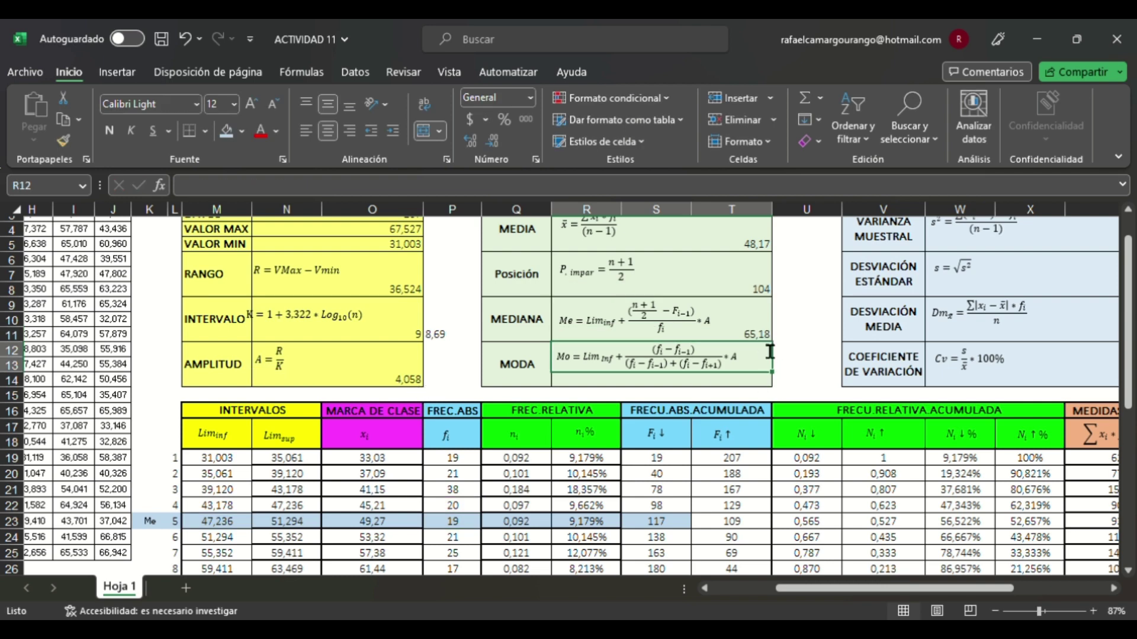
{"action": "left_click", "coordinate": [763, 335]}
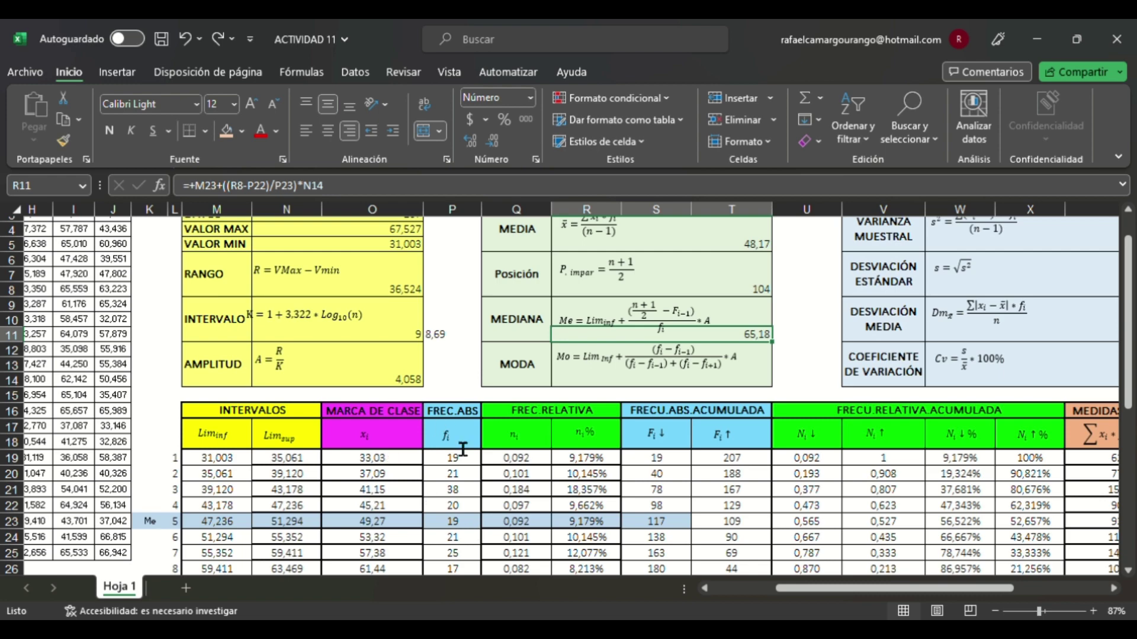
Step: Highlight the third interval's row, cells K21 to P21, with a light orange fill and label it Mo in K21
{"action": "scroll", "coordinate": [495, 456], "scroll_direction": "down", "scroll_amount": 4}
{"action": "scroll", "coordinate": [1128, 342], "scroll_direction": "up", "scroll_amount": 1}
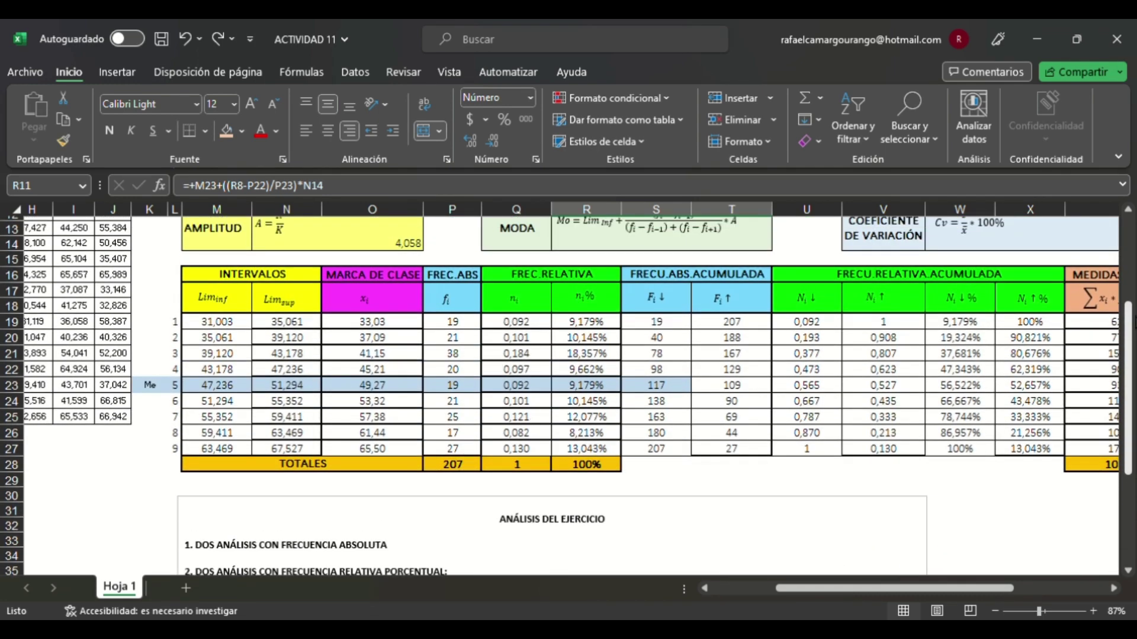
{"action": "scroll", "coordinate": [592, 343], "scroll_direction": "up", "scroll_amount": 1}
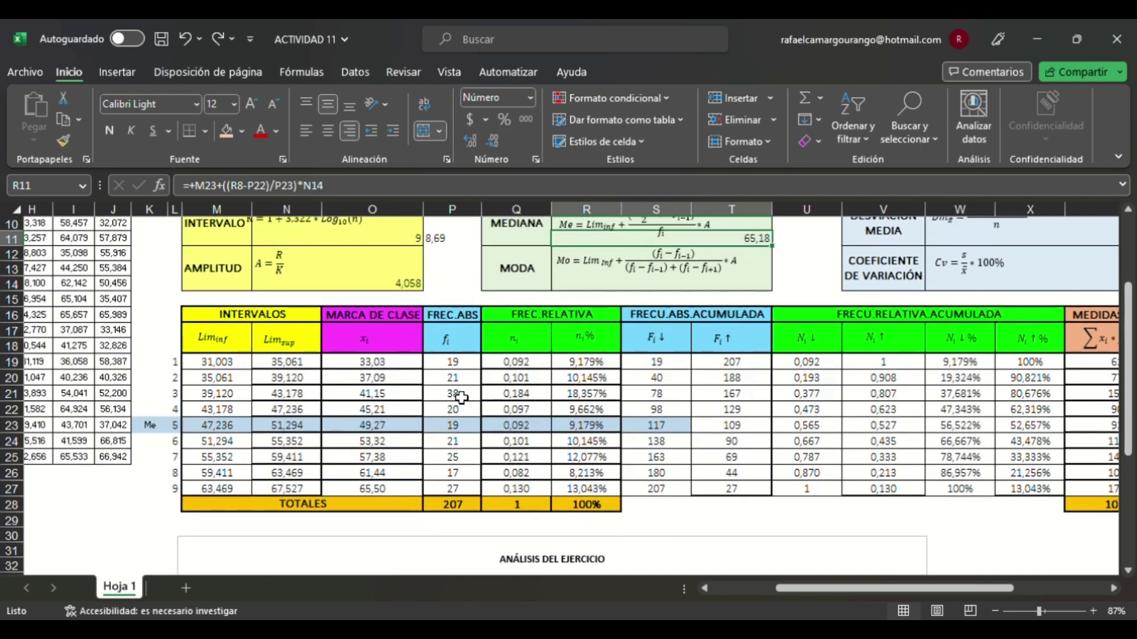
{"action": "left_click", "coordinate": [461, 397]}
{"action": "left_click_drag", "start_coordinate": [461, 397], "coordinate": [157, 402]}
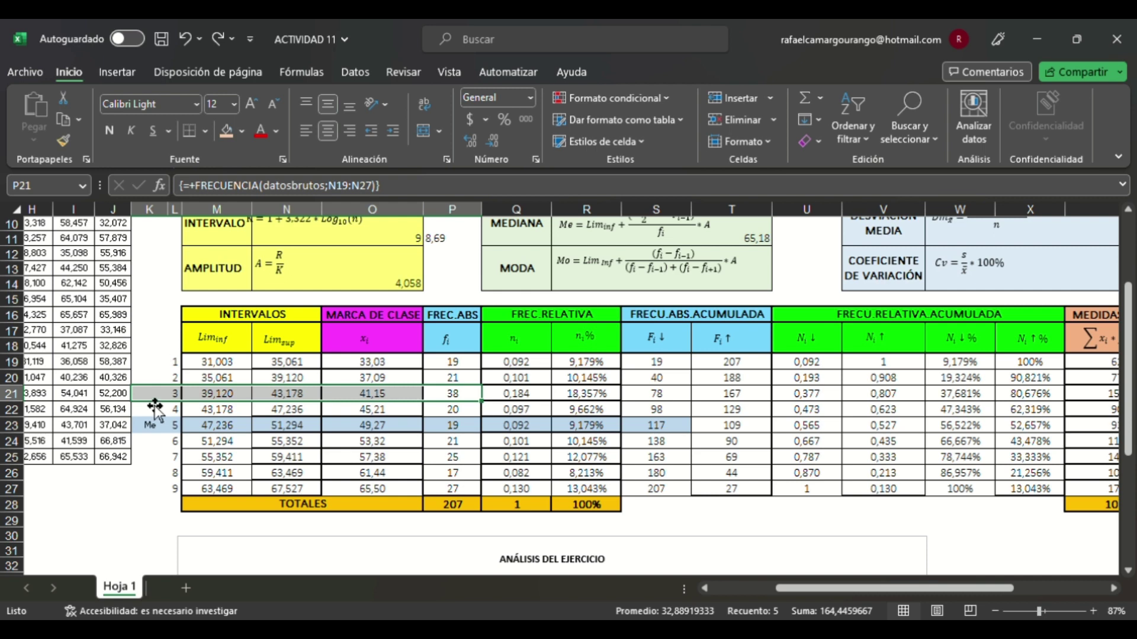
{"action": "left_click", "coordinate": [225, 131]}
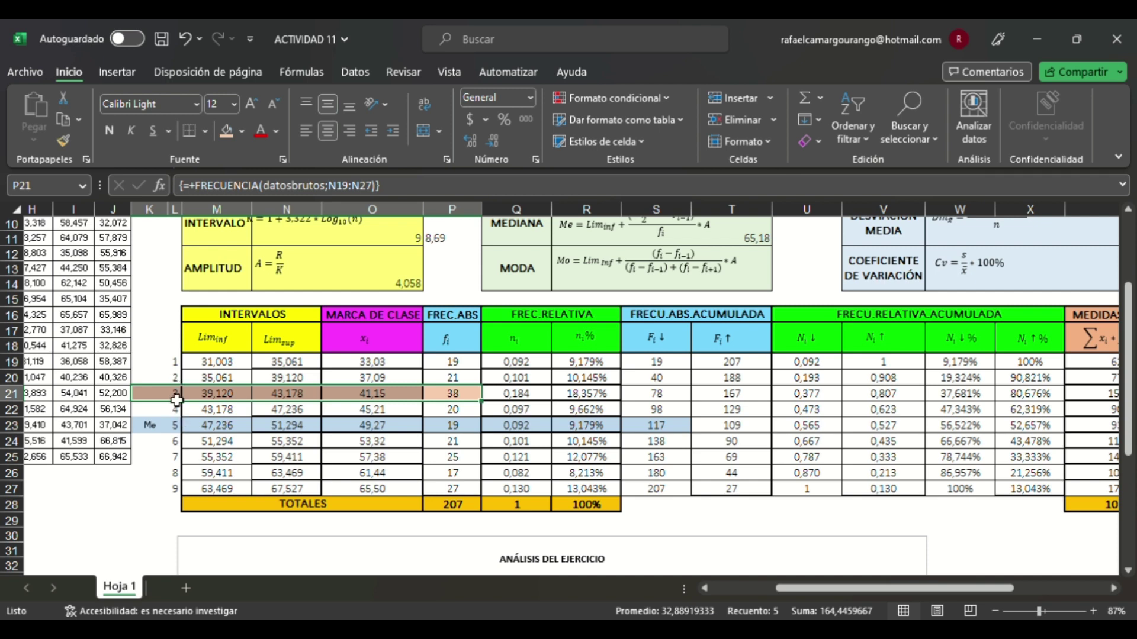
{"action": "left_click", "coordinate": [155, 394]}
{"action": "type", "text": "Mo"}
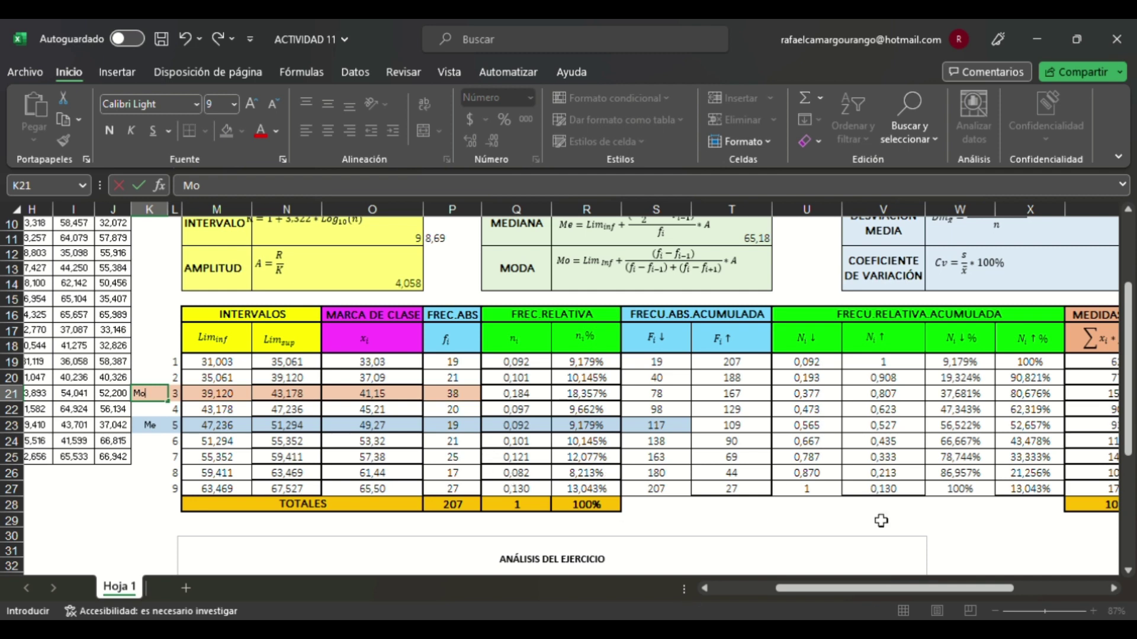
Step: Confirm the Mo label and start the MODA formula in result cell R14 with the third interval's lower limit, +M21
{"action": "left_click_drag", "start_coordinate": [858, 598], "coordinate": [897, 593]}
{"action": "left_click", "coordinate": [542, 285]}
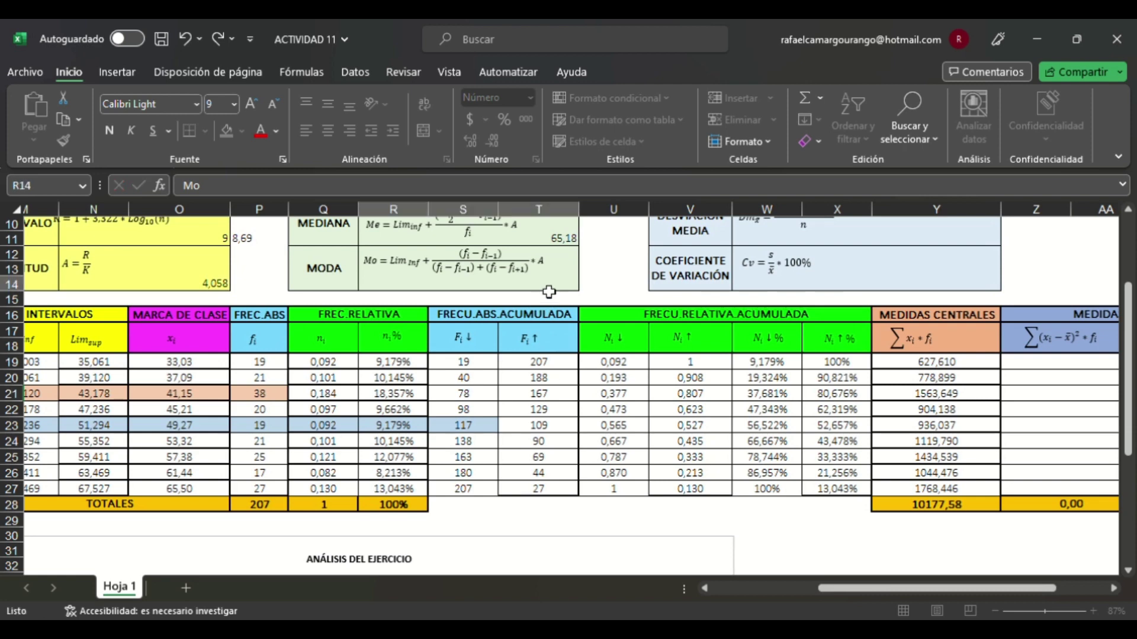
{"action": "left_click_drag", "start_coordinate": [907, 593], "coordinate": [883, 592]}
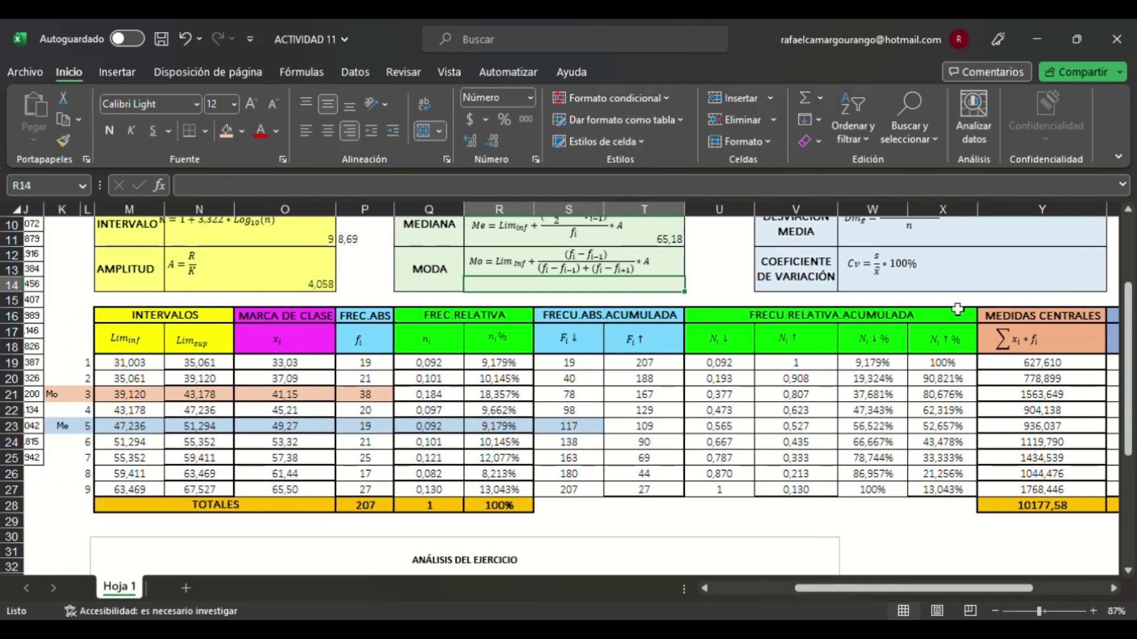
{"action": "type", "text": "+"}
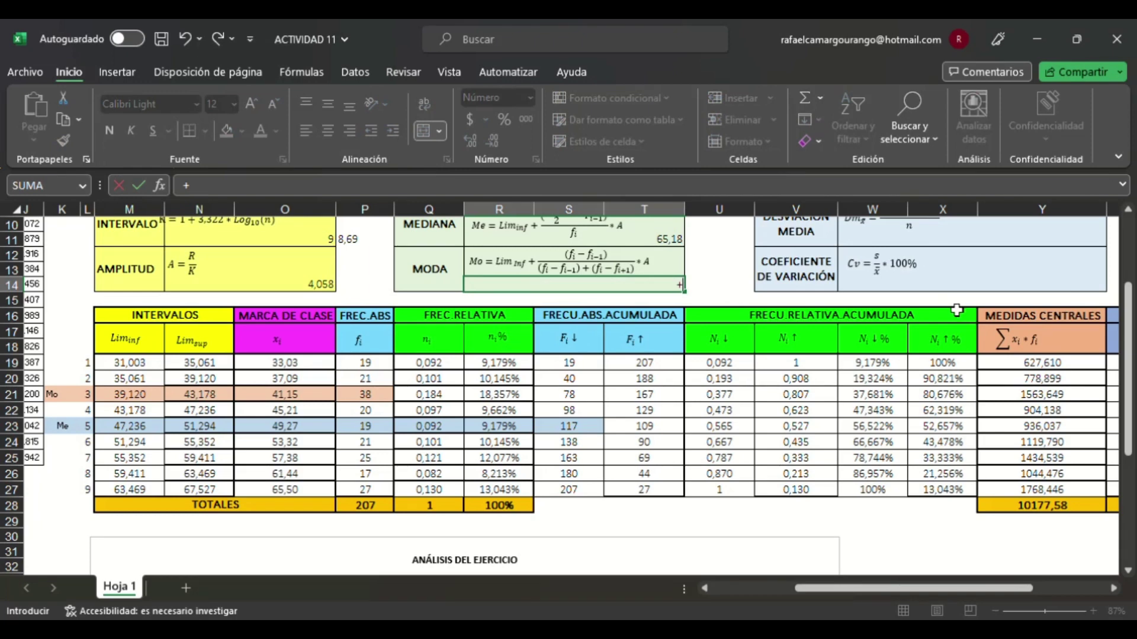
{"action": "left_click", "coordinate": [145, 400]}
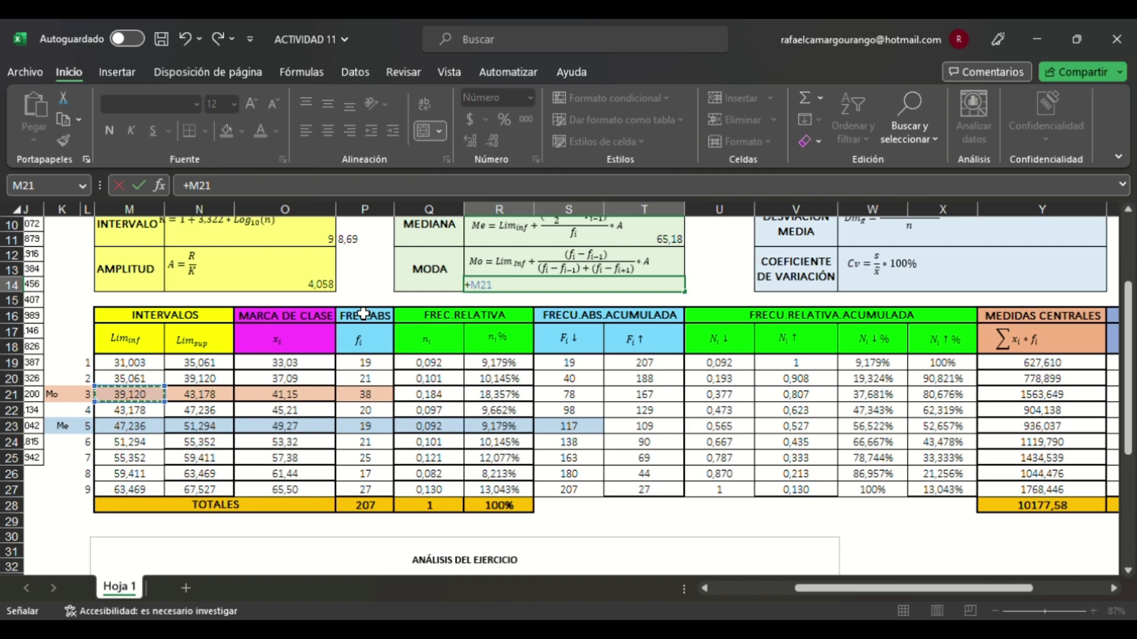
Step: Extend the R14 formula with the numerator +(P21-P20), subtracting the previous interval's absolute frequency from the modal one, and open the division
{"action": "type", "text": "+("}
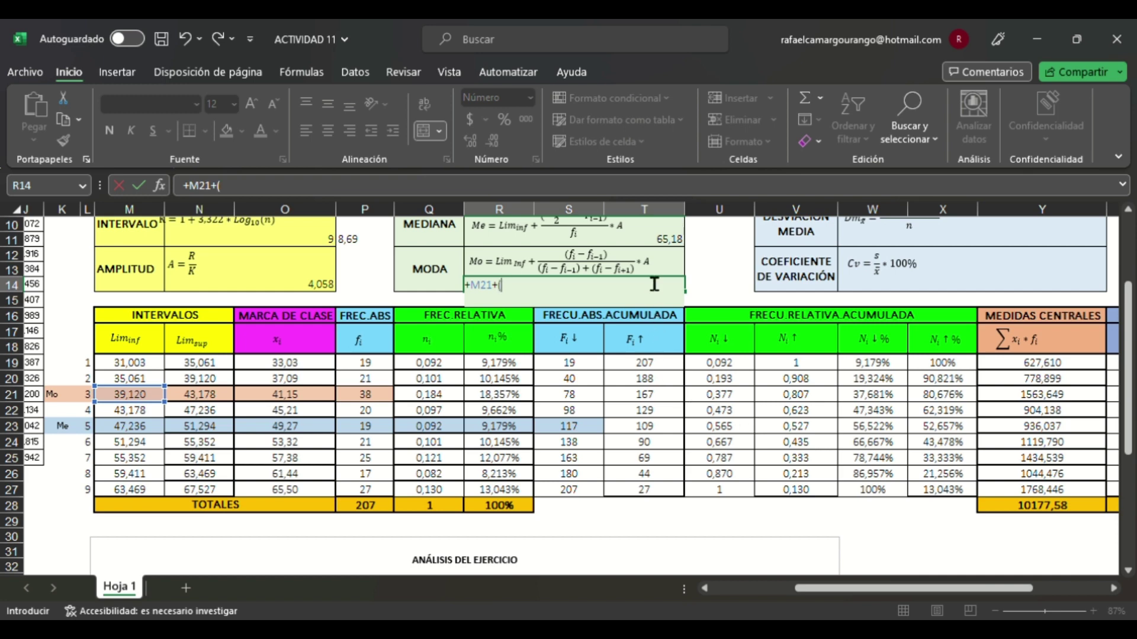
{"action": "left_click", "coordinate": [378, 401]}
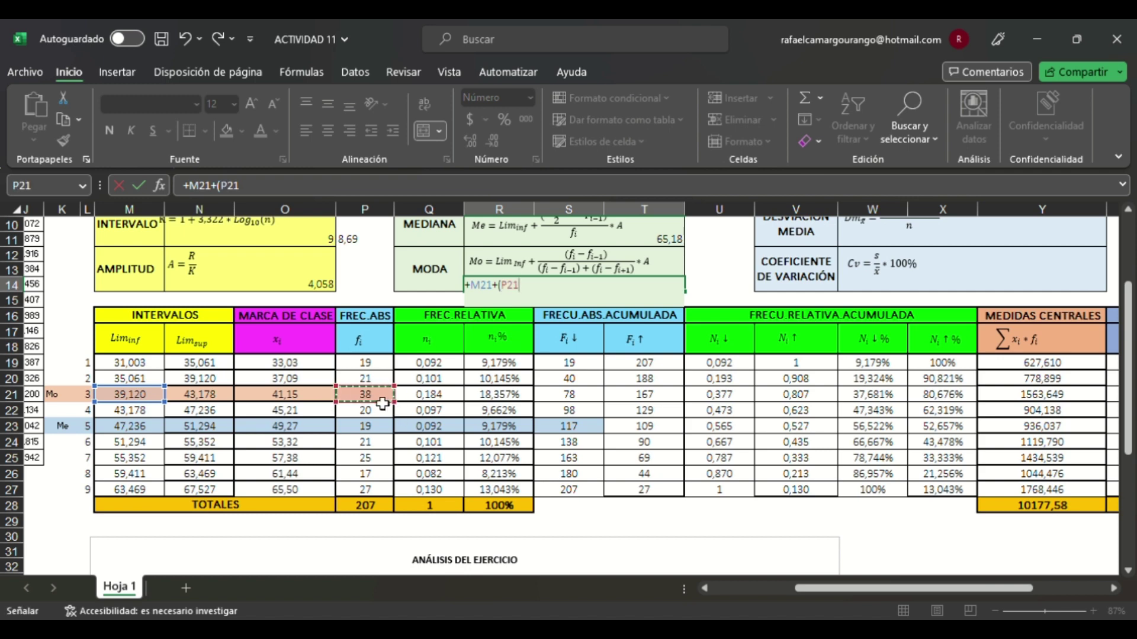
{"action": "type", "text": "-"}
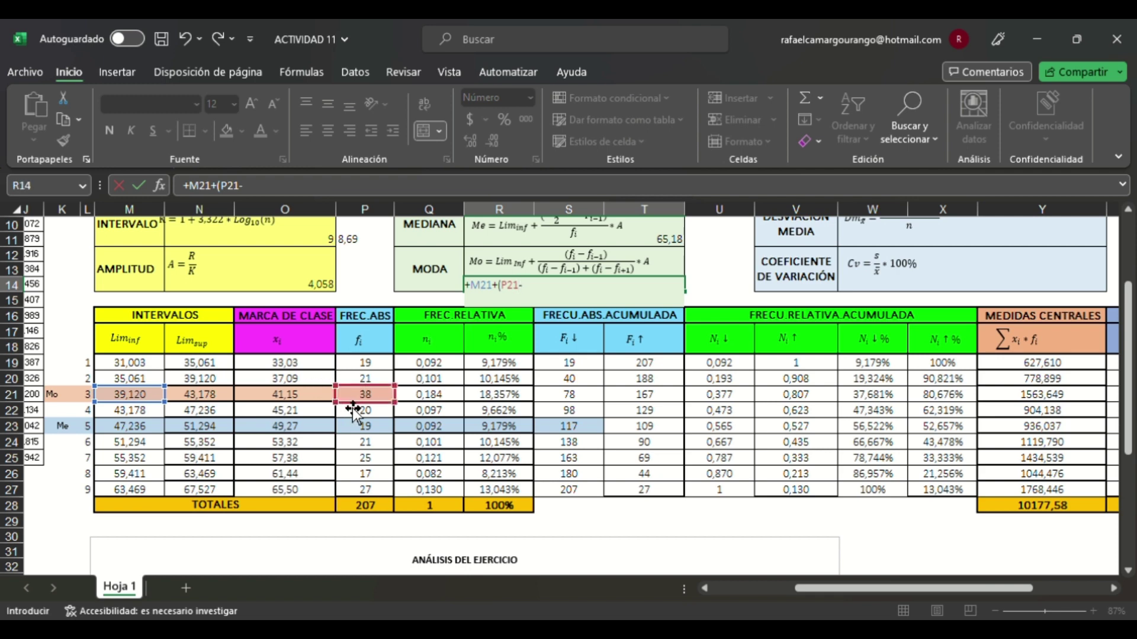
{"action": "left_click", "coordinate": [388, 380]}
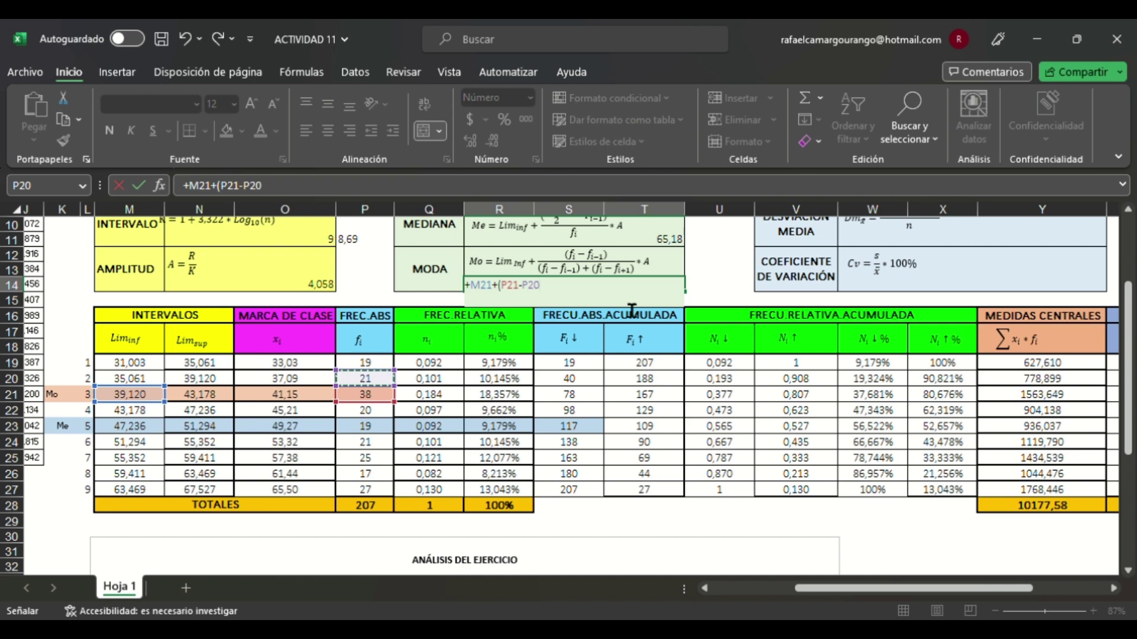
{"action": "type", "text": ")/("}
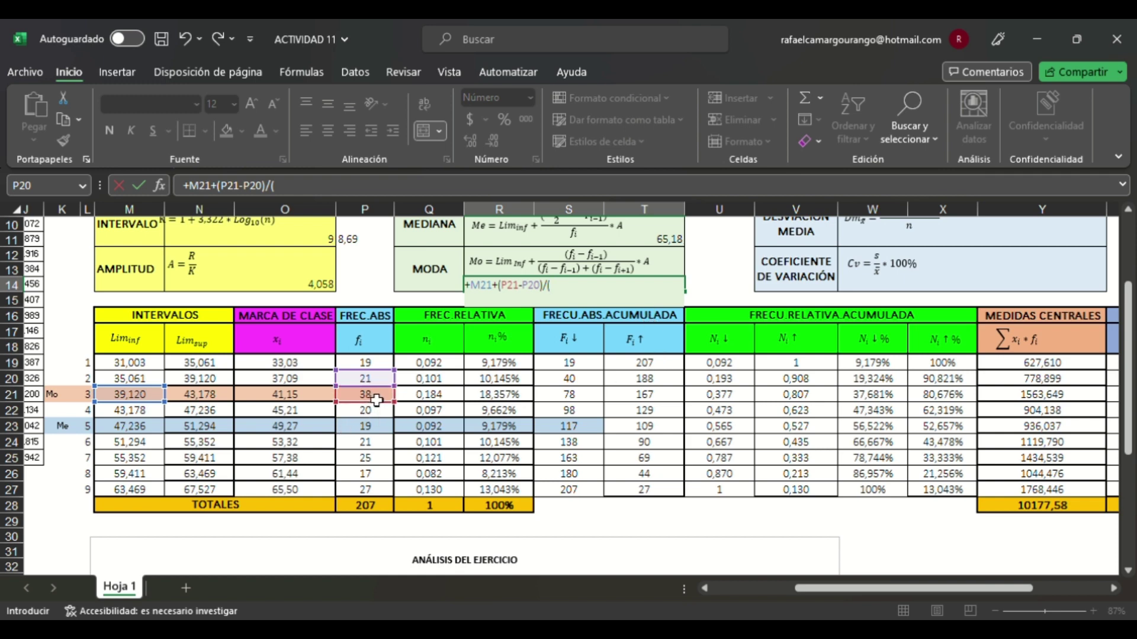
Step: Enter the denominator of the R14 formula as (P21-P20)+(P21+P22), using the modal interval's frequency and its neighbours
{"action": "left_click", "coordinate": [377, 400]}
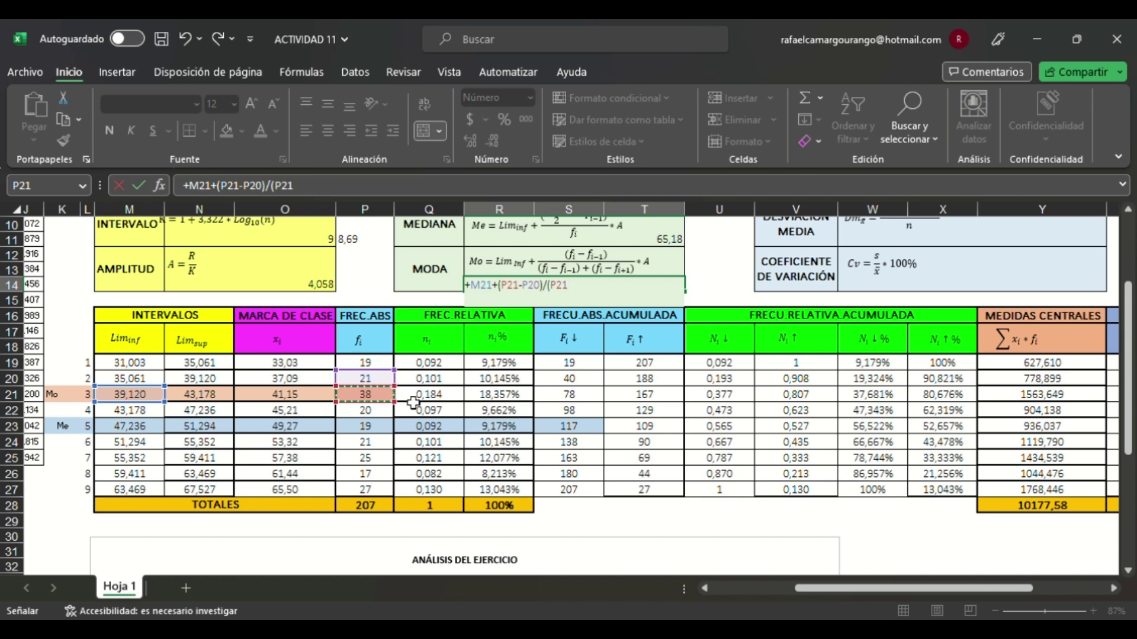
{"action": "type", "text": "-"}
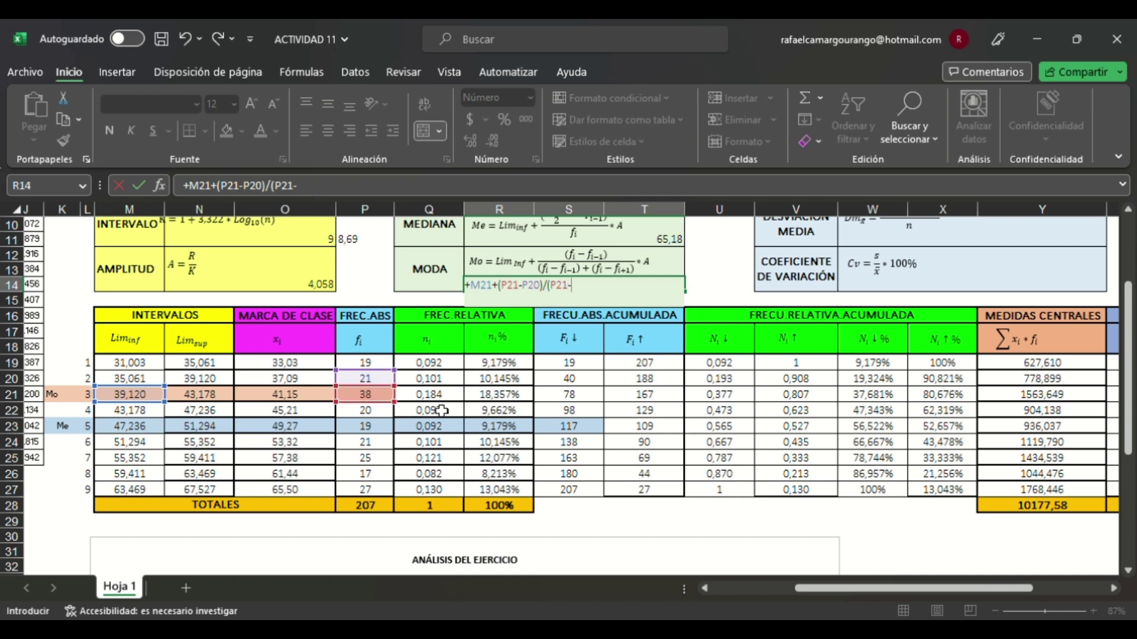
{"action": "left_click", "coordinate": [384, 382]}
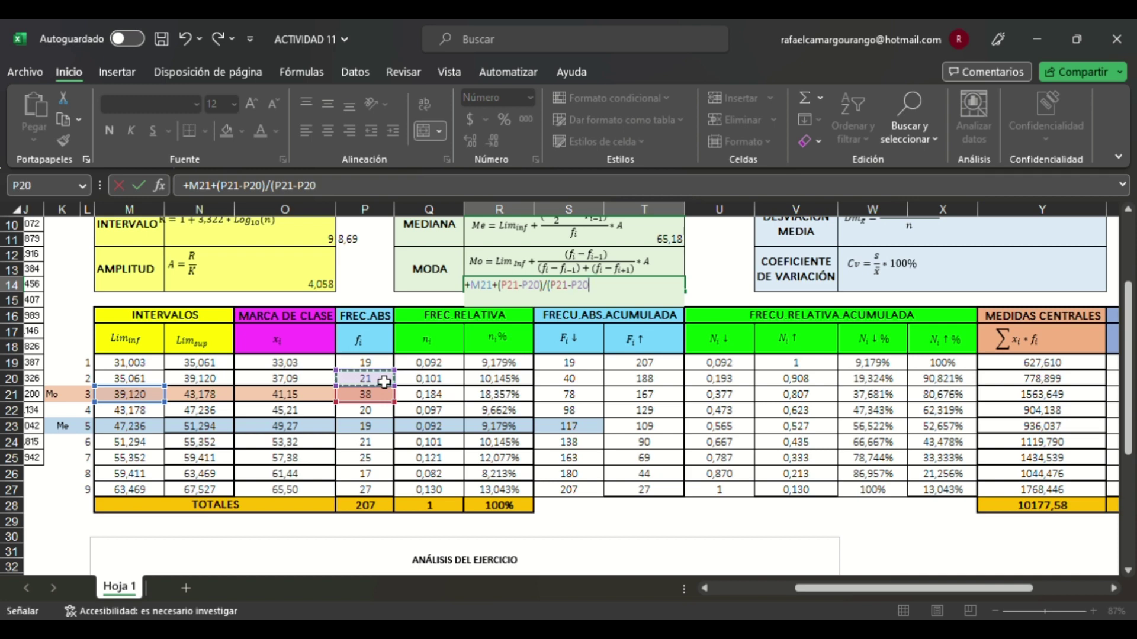
{"action": "type", "text": ")+("}
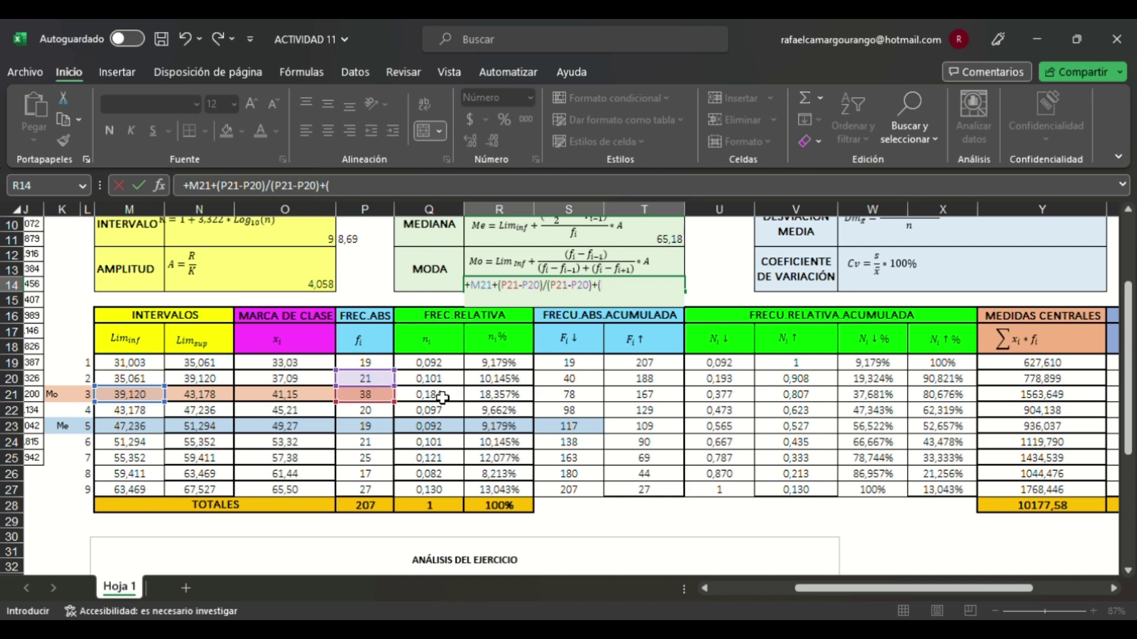
{"action": "left_click", "coordinate": [383, 399]}
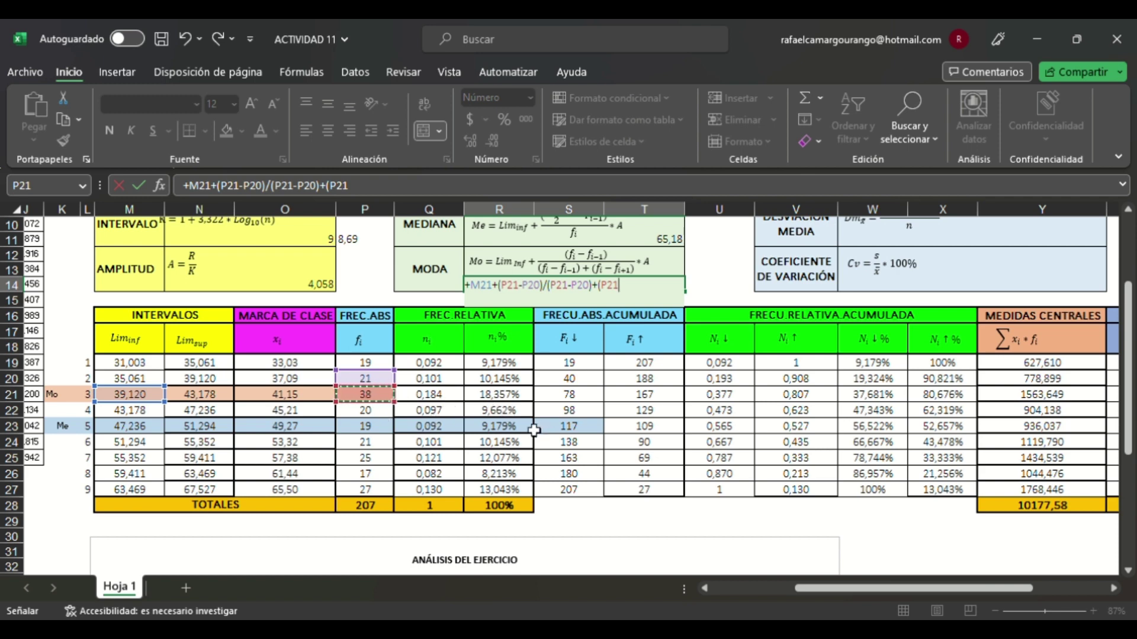
{"action": "type", "text": "+"}
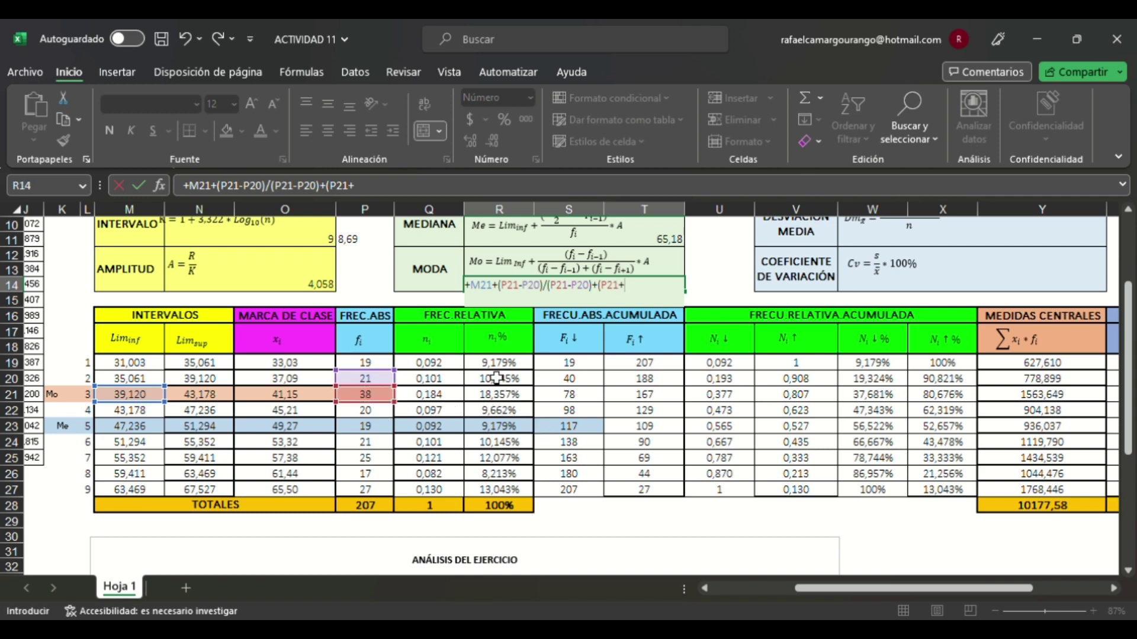
{"action": "left_click", "coordinate": [388, 417]}
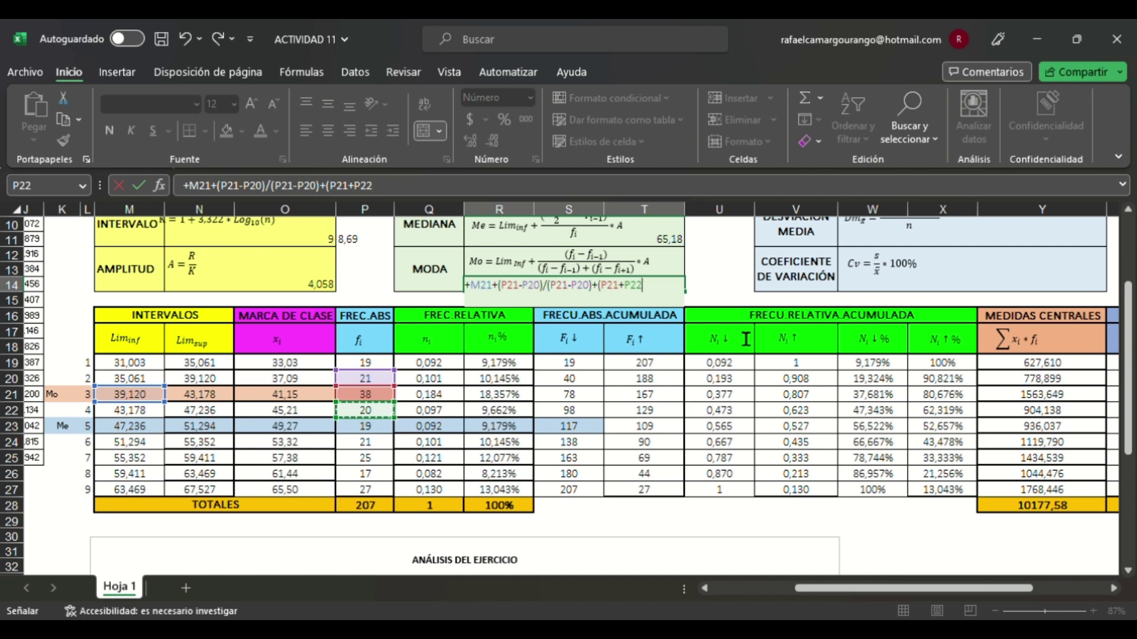
{"action": "type", "text": ")"}
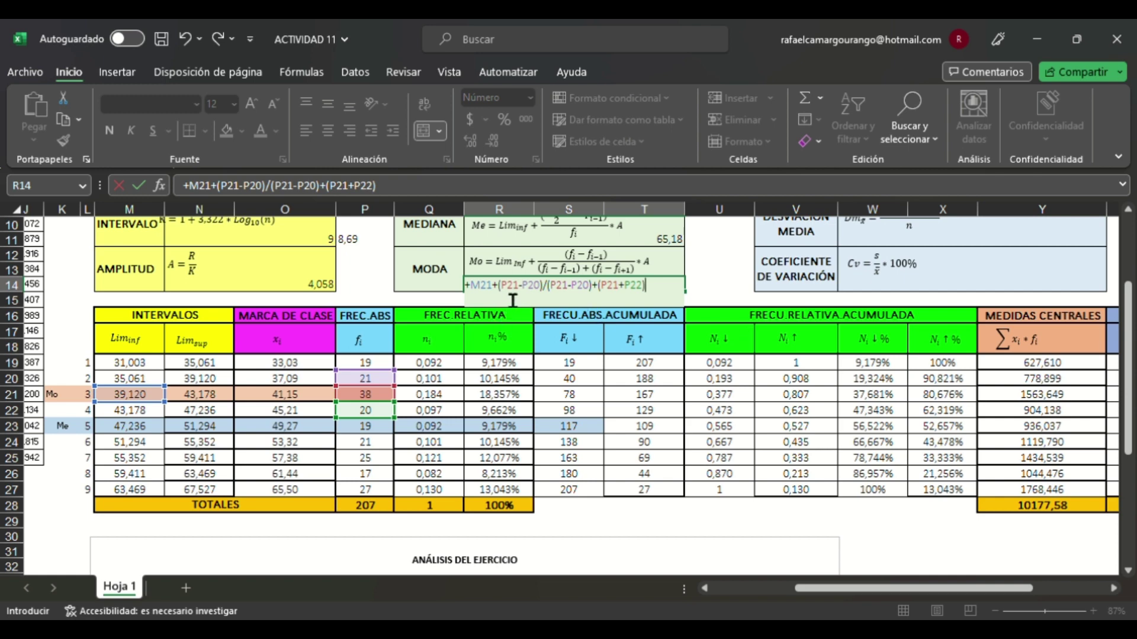
Step: Group the fraction and its denominator in parentheses so R14 holds +M21+((P21-P20)/((P21-P20)+(P21+P22))), and enter the formula
{"action": "key", "text": "F2"}
{"action": "type", "text": "("}
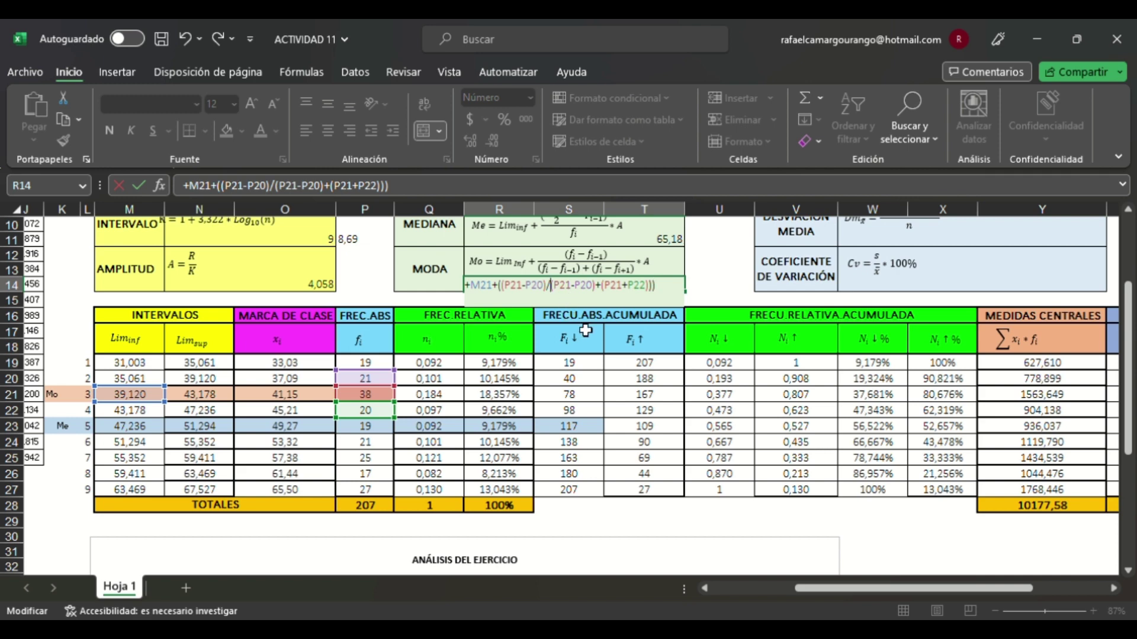
{"action": "type", "text": "("}
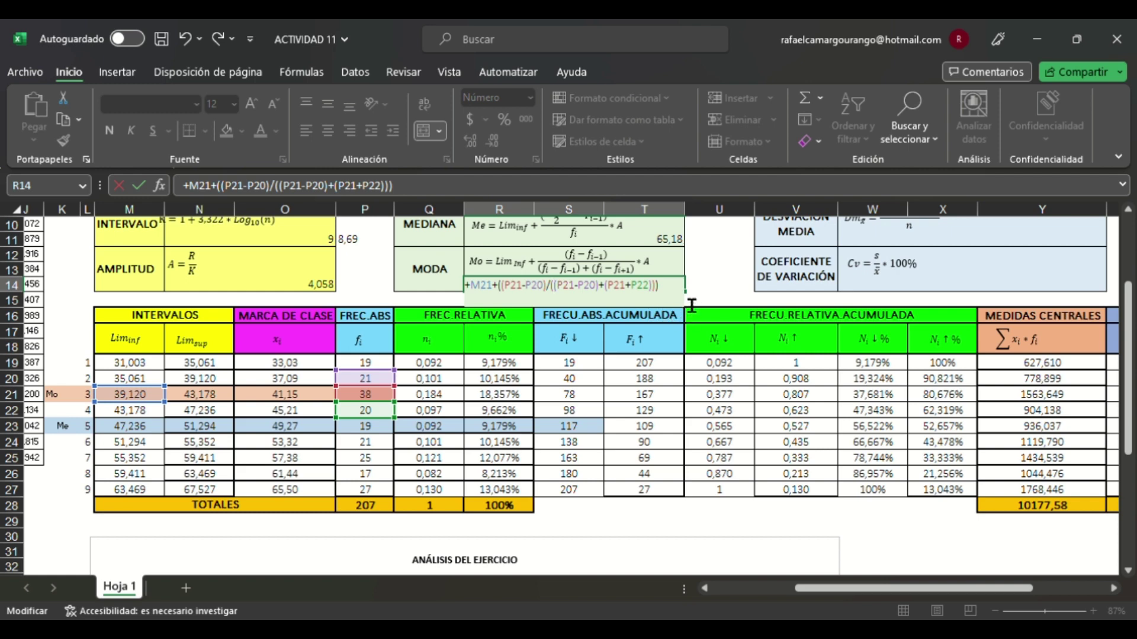
{"action": "key", "text": "End"}
{"action": "key", "text": "Return"}
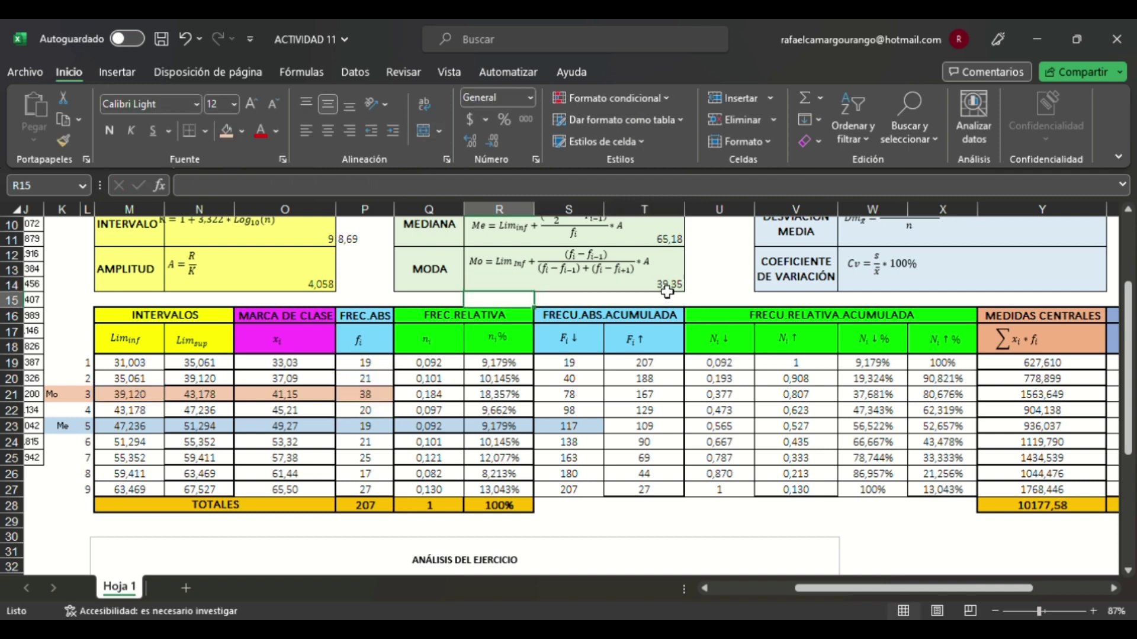
Step: Multiply the fraction in the R14 mode formula by the amplitude in N14, enter it, and review the finished formula
{"action": "left_click", "coordinate": [669, 290]}
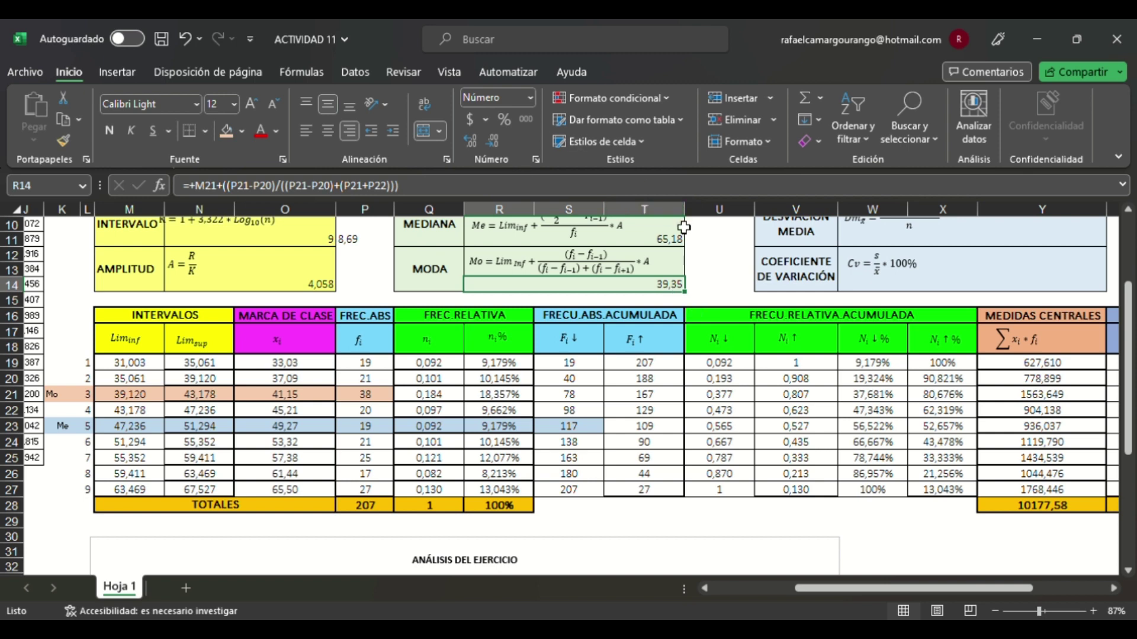
{"action": "left_click", "coordinate": [477, 197]}
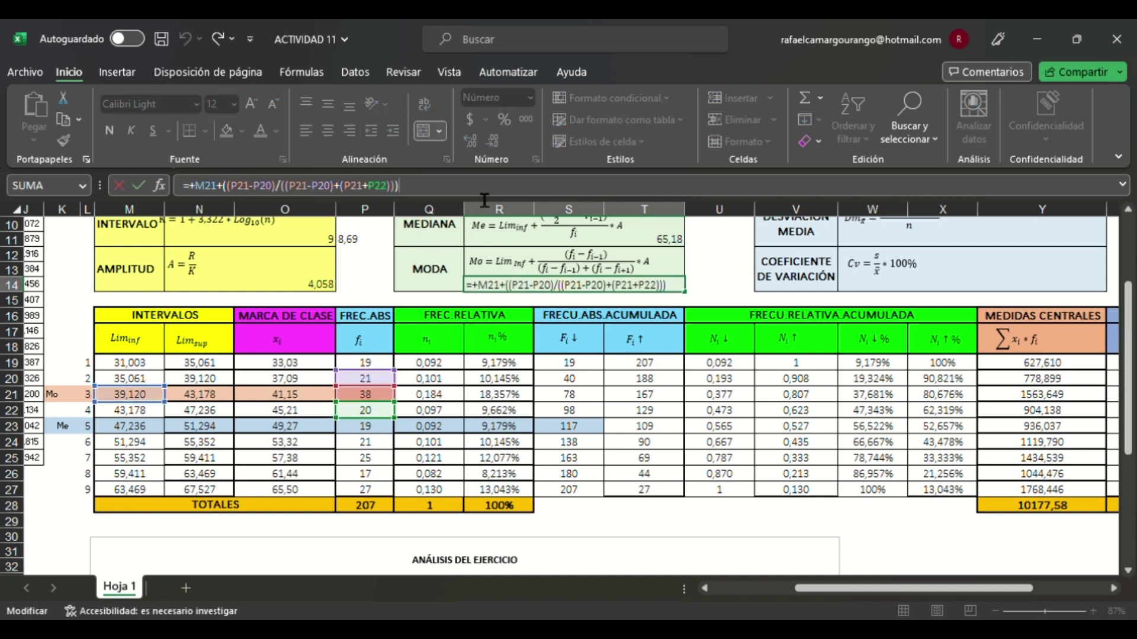
{"action": "type", "text": "*"}
{"action": "left_click", "coordinate": [326, 289]}
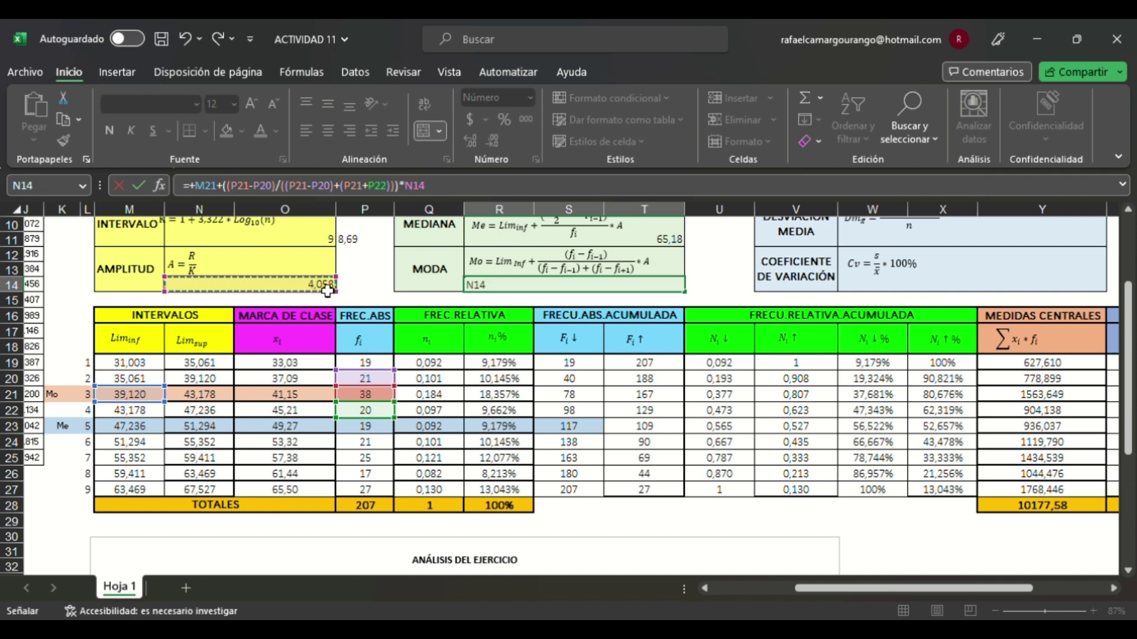
{"action": "key", "text": "BackSpace"}
{"action": "key", "text": "BackSpace"}
{"action": "key", "text": "BackSpace"}
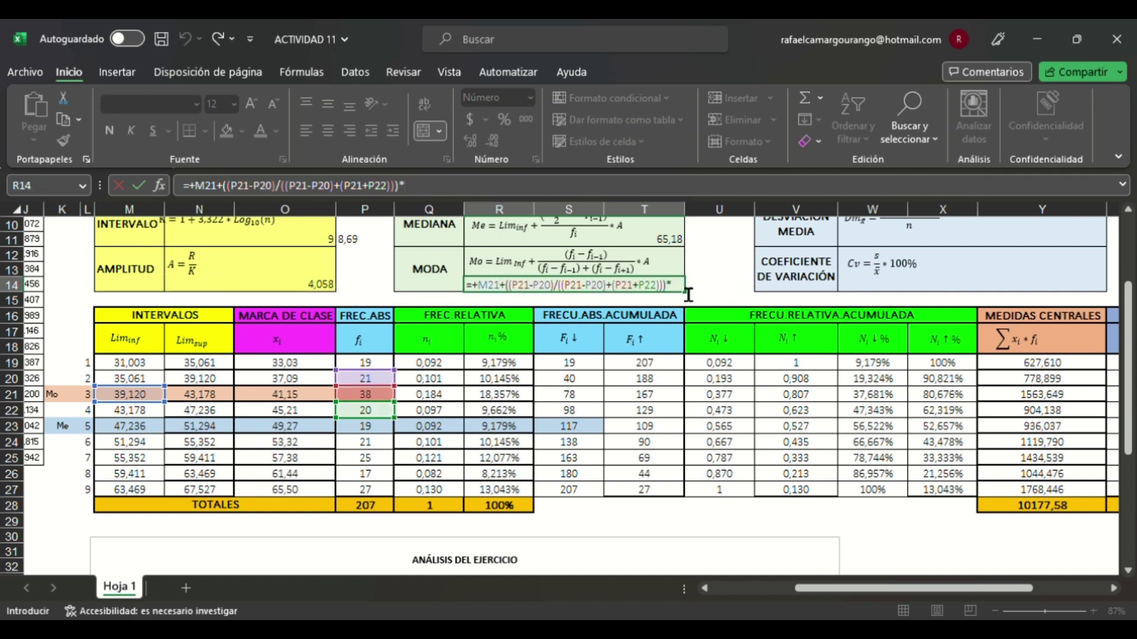
{"action": "key", "text": "F2"}
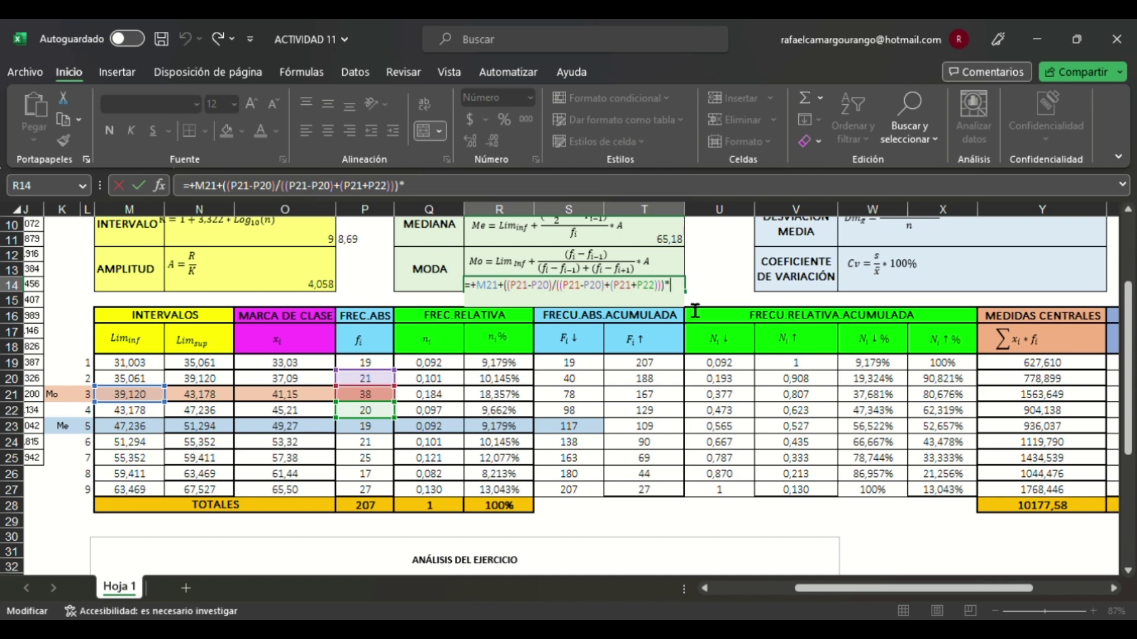
{"action": "left_click", "coordinate": [323, 284]}
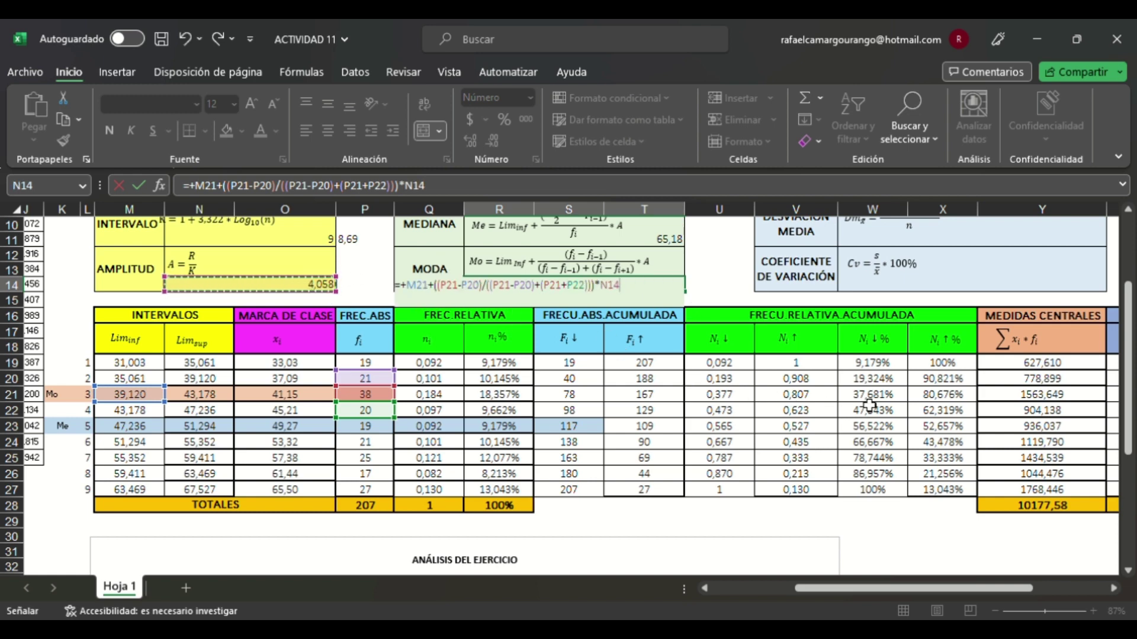
{"action": "key", "text": "Return"}
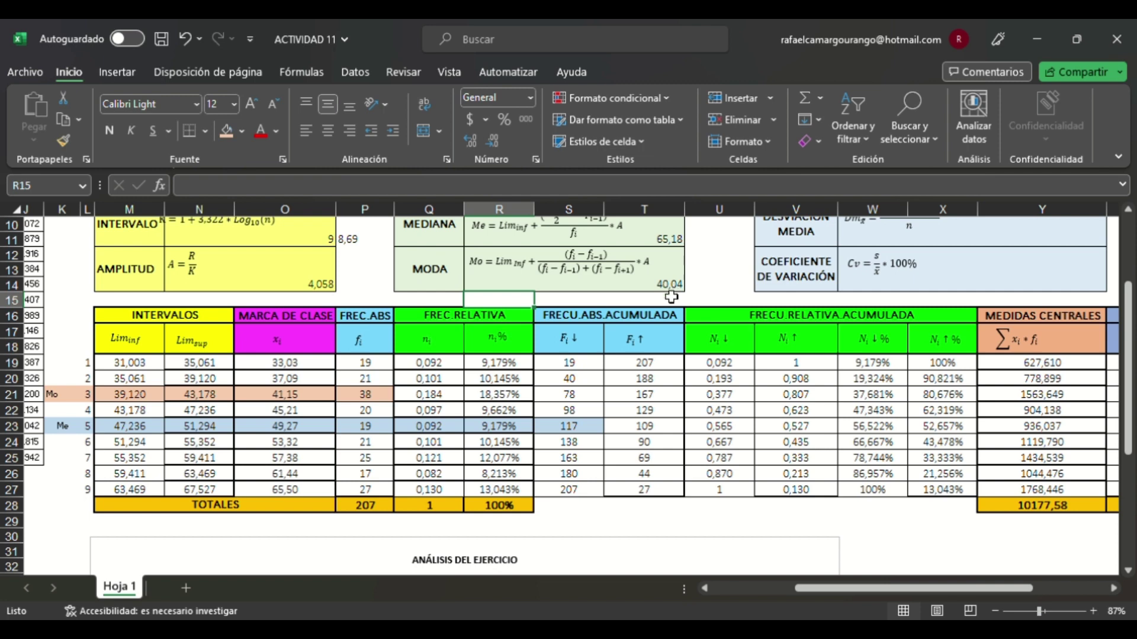
{"action": "left_click", "coordinate": [671, 289]}
{"action": "left_click", "coordinate": [478, 197]}
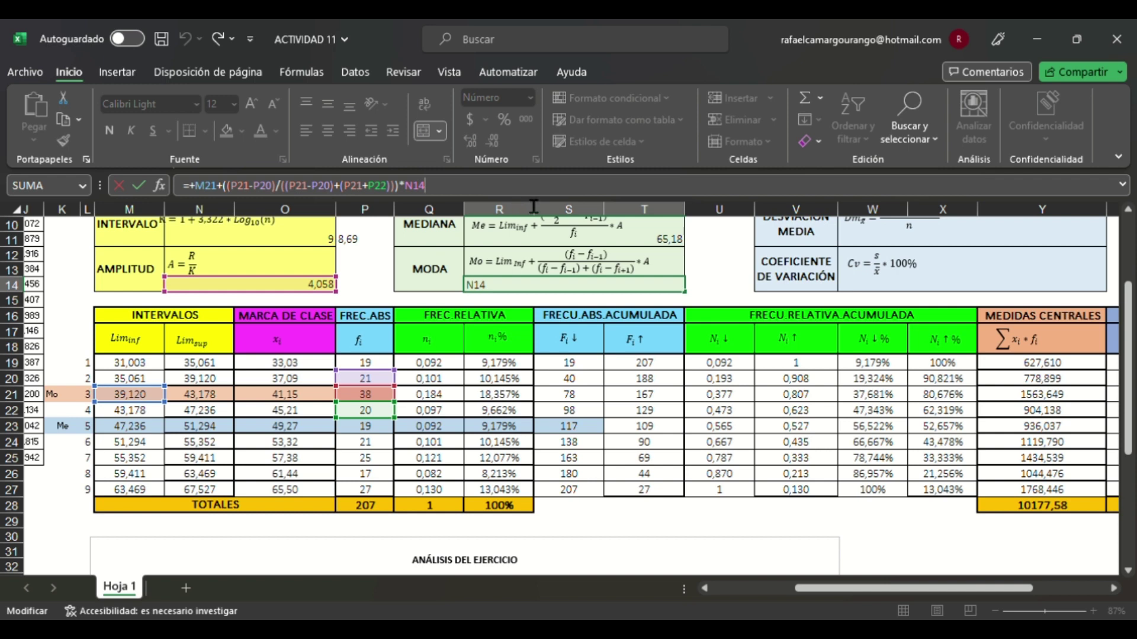
{"action": "key", "text": "Escape"}
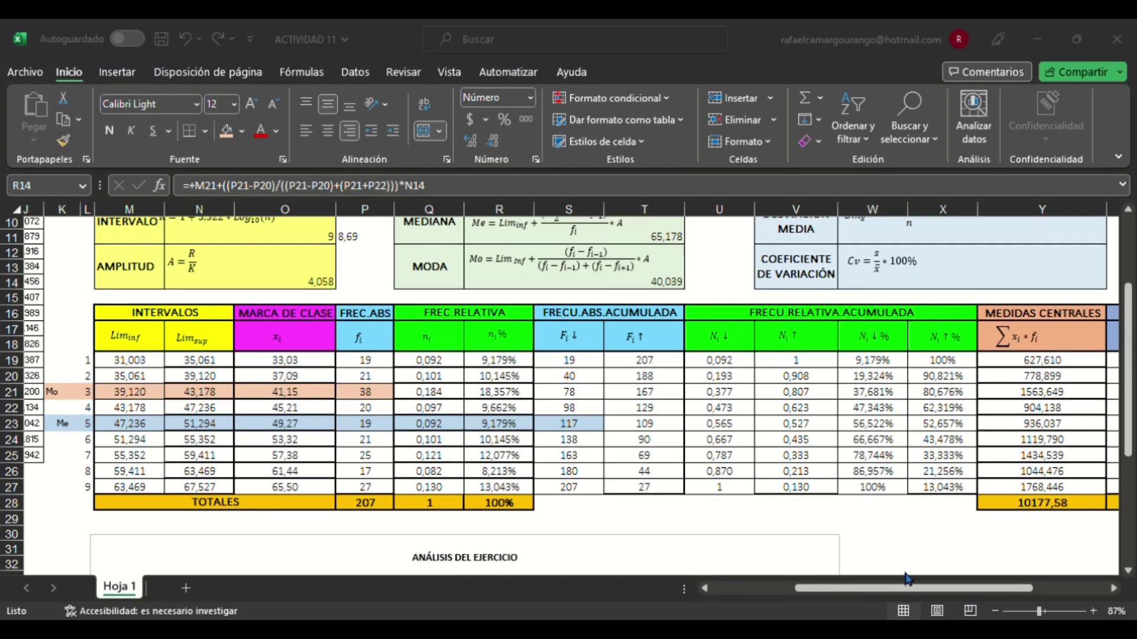
Step: Examine the MEDIDAS DE DISPERSIÓN columns, the total formula in Z28, and the dispersion formulas above the table
{"action": "left_click", "coordinate": [931, 590]}
{"action": "left_click_drag", "start_coordinate": [953, 592], "coordinate": [1026, 592]}
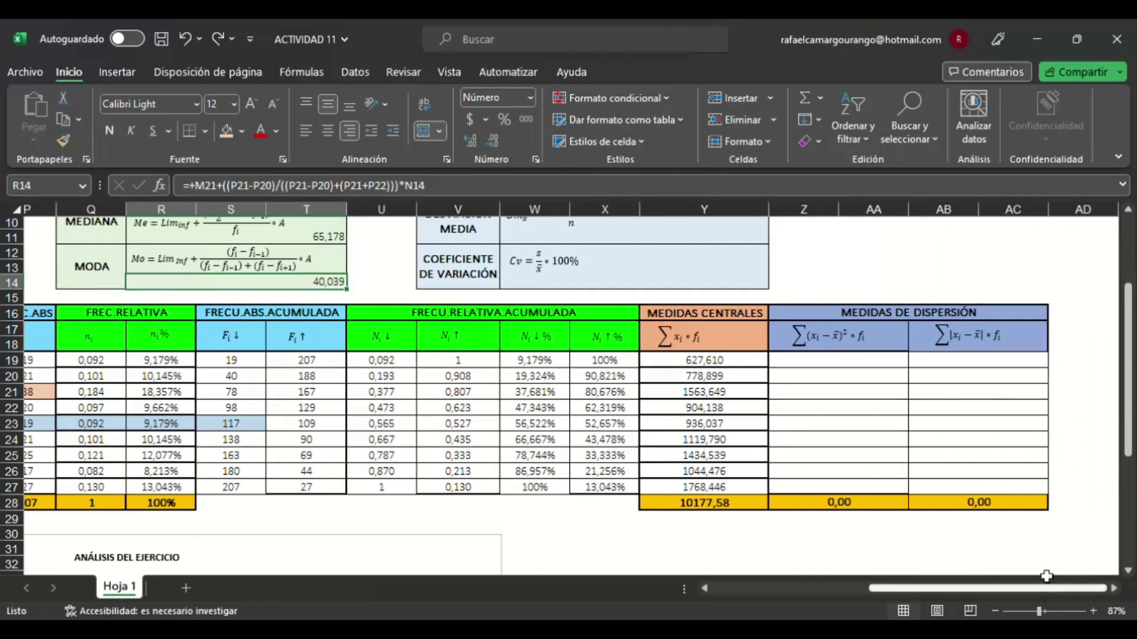
{"action": "left_click", "coordinate": [892, 367]}
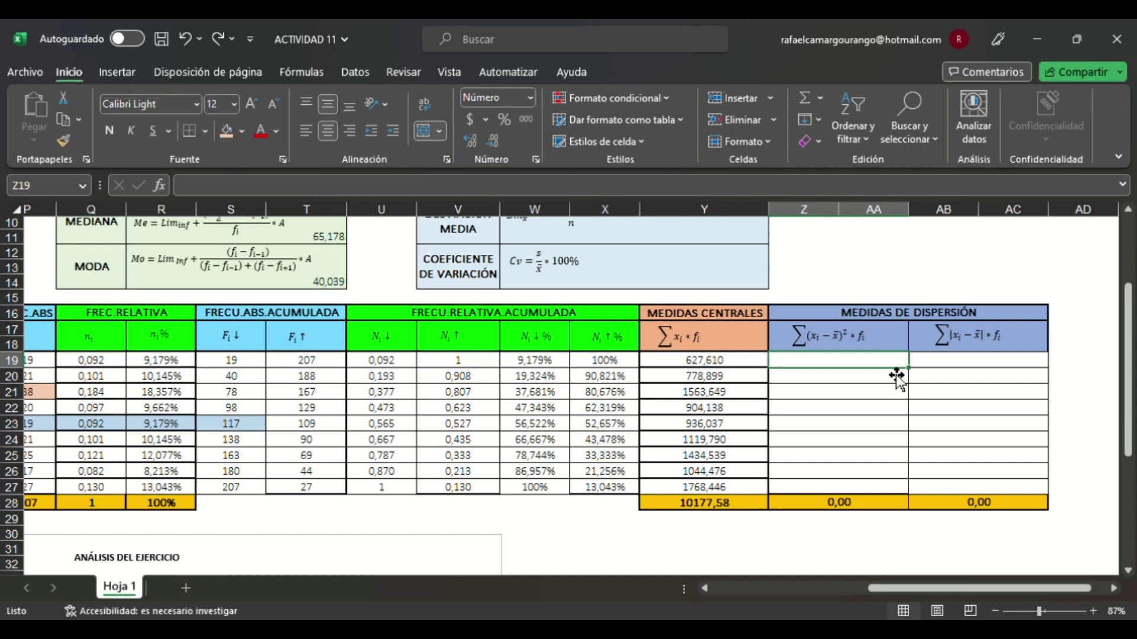
{"action": "left_click", "coordinate": [861, 502]}
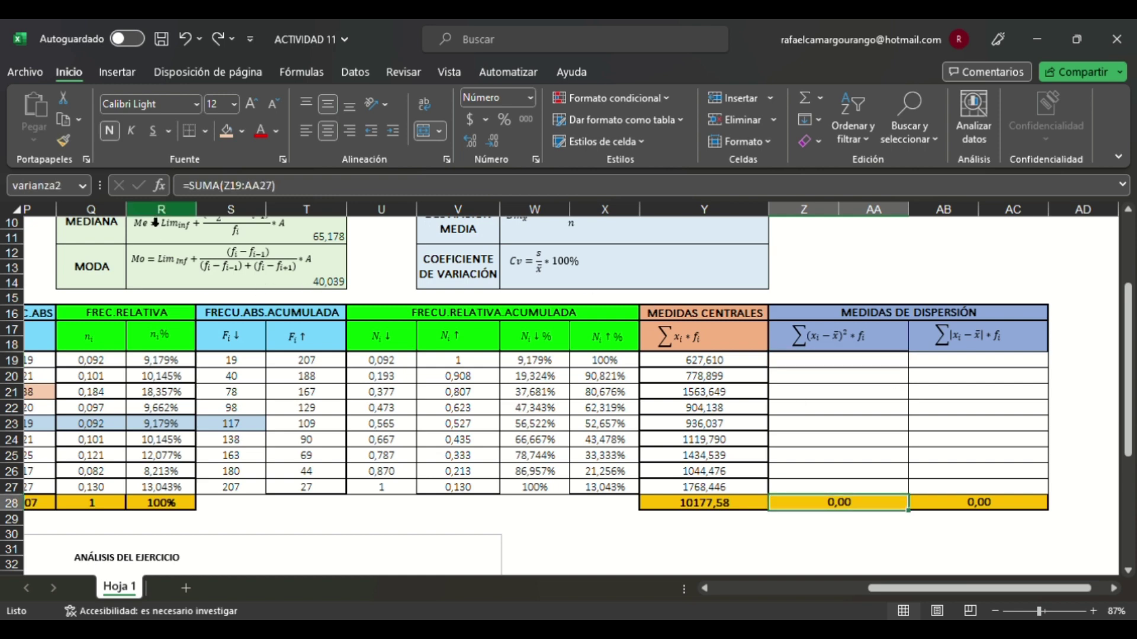
{"action": "left_click_drag", "start_coordinate": [1128, 386], "coordinate": [1132, 329]}
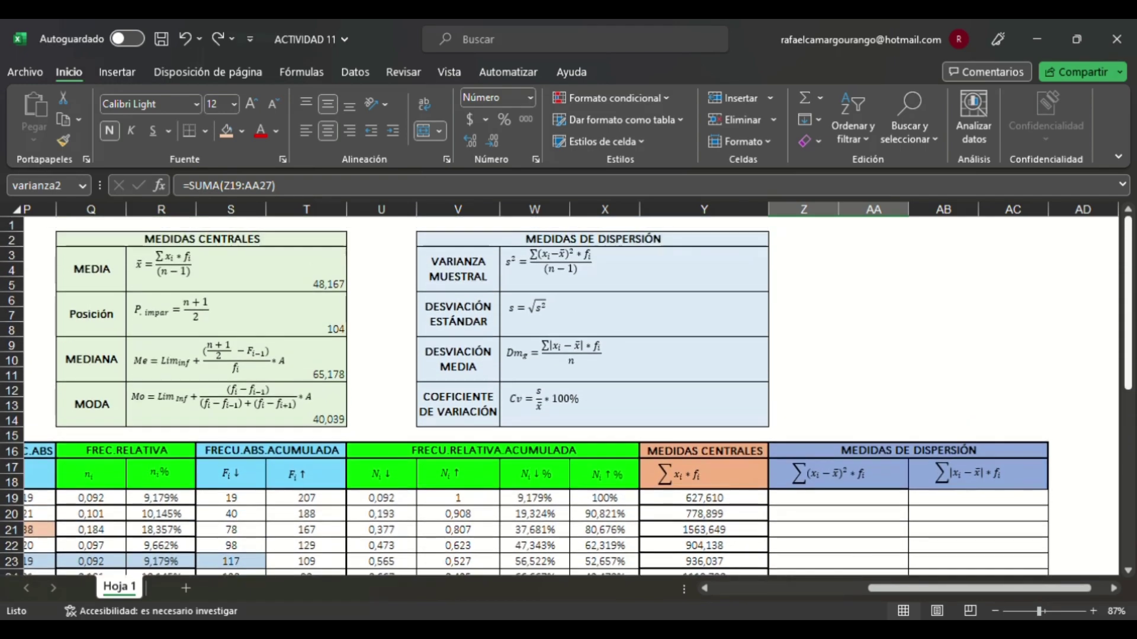
{"action": "scroll", "coordinate": [850, 373], "scroll_direction": "down", "scroll_amount": 3}
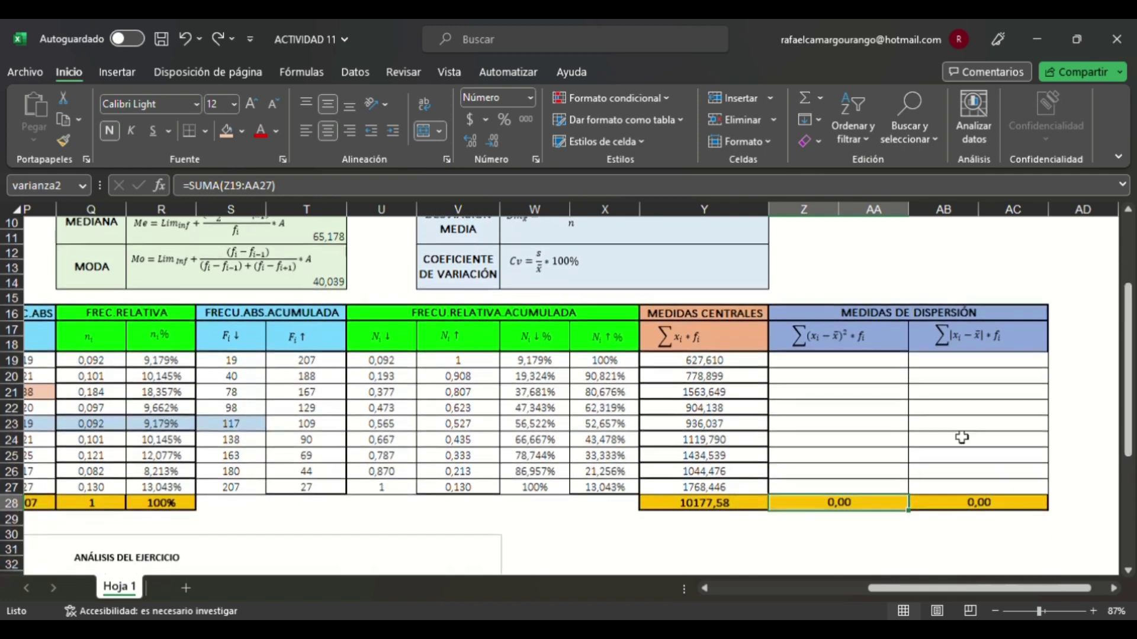
Step: Reduce the class marks in O19 to O27 to one decimal place
{"action": "left_click_drag", "start_coordinate": [947, 588], "coordinate": [865, 589]}
{"action": "left_click_drag", "start_coordinate": [245, 360], "coordinate": [245, 487]}
{"action": "left_click", "coordinate": [493, 140]}
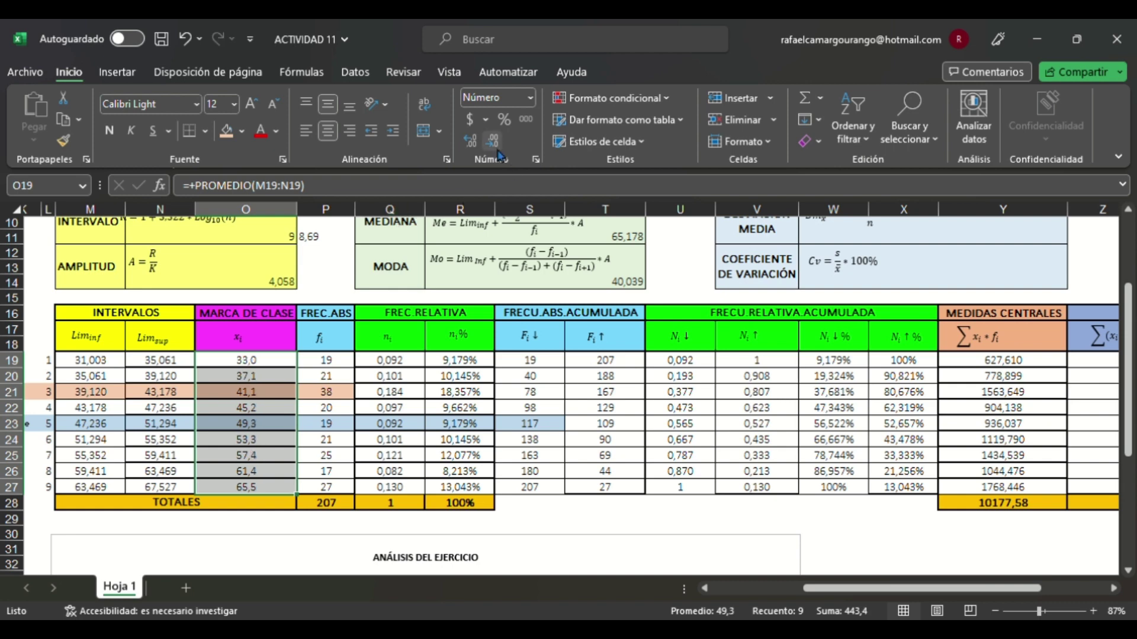
Step: Display the class marks in O19 to O27 with three decimal places
{"action": "left_click", "coordinate": [472, 141]}
{"action": "left_click", "coordinate": [472, 141]}
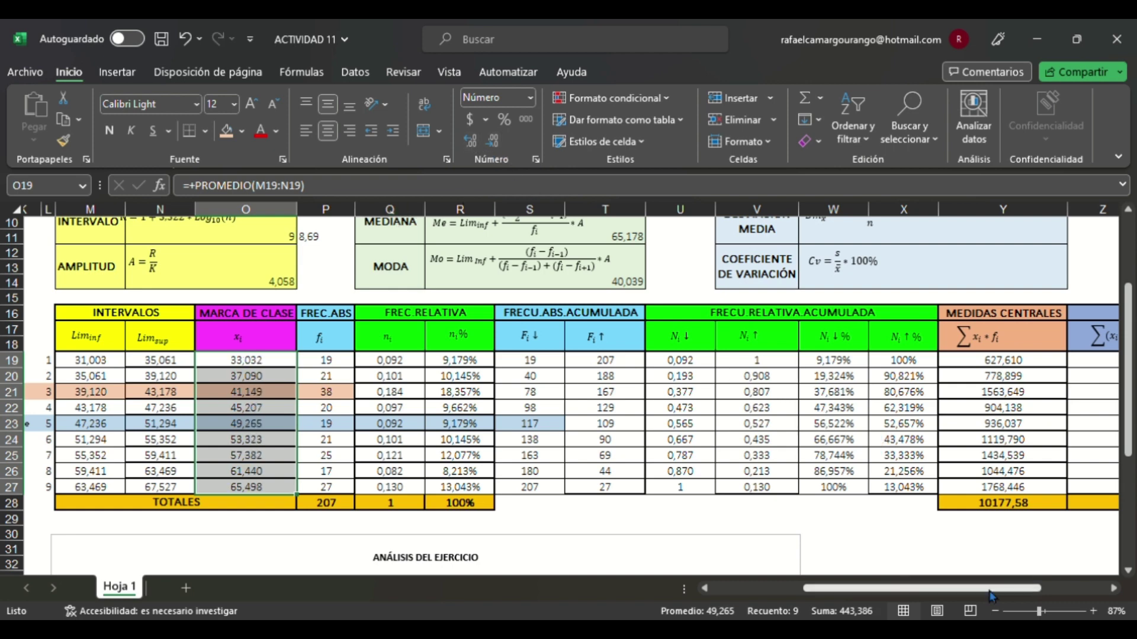
Step: Start a POTENCIA formula in Z19, the first row of the squared-deviation column, with the class mark O19 opening its base
{"action": "scroll", "coordinate": [829, 426], "scroll_direction": "right", "scroll_amount": 4}
{"action": "left_click", "coordinate": [855, 363]}
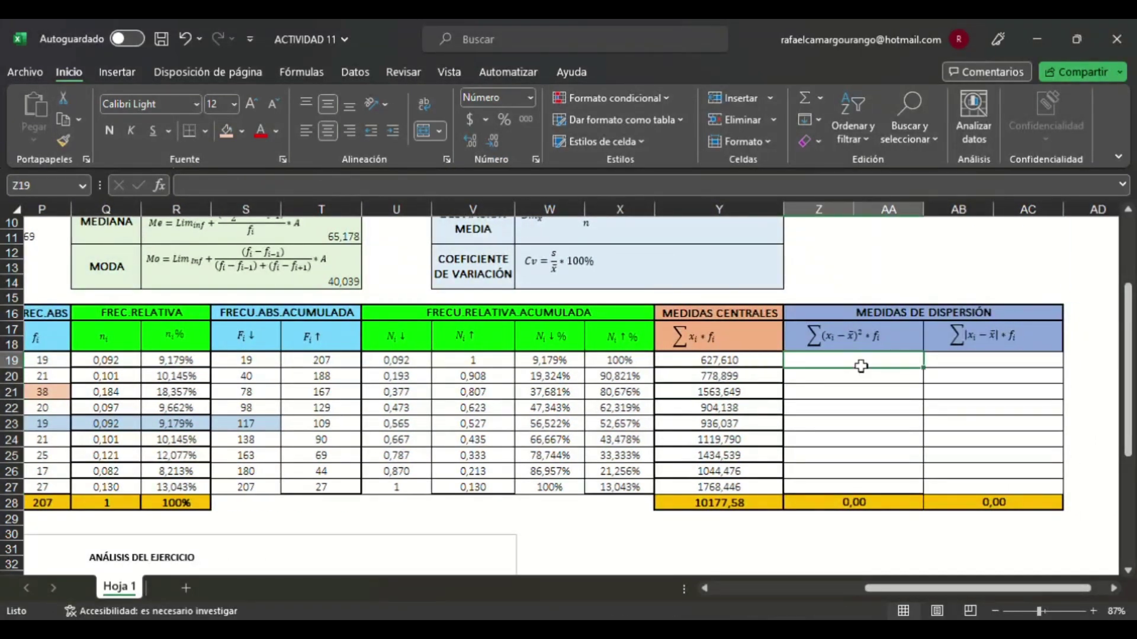
{"action": "type", "text": "+"}
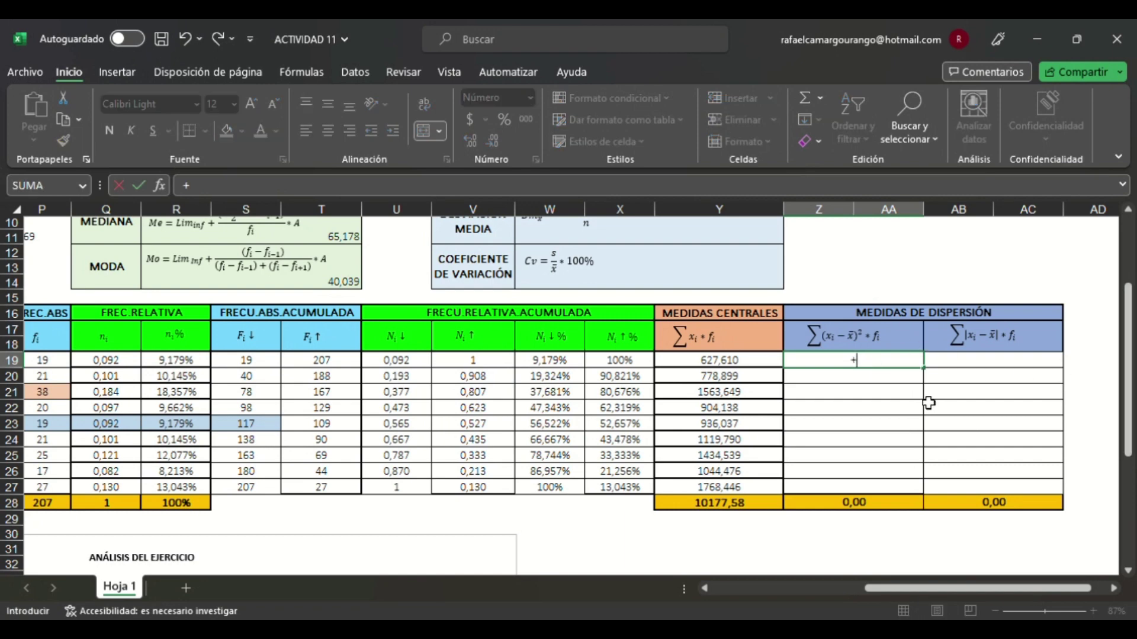
{"action": "type", "text": "potencia"}
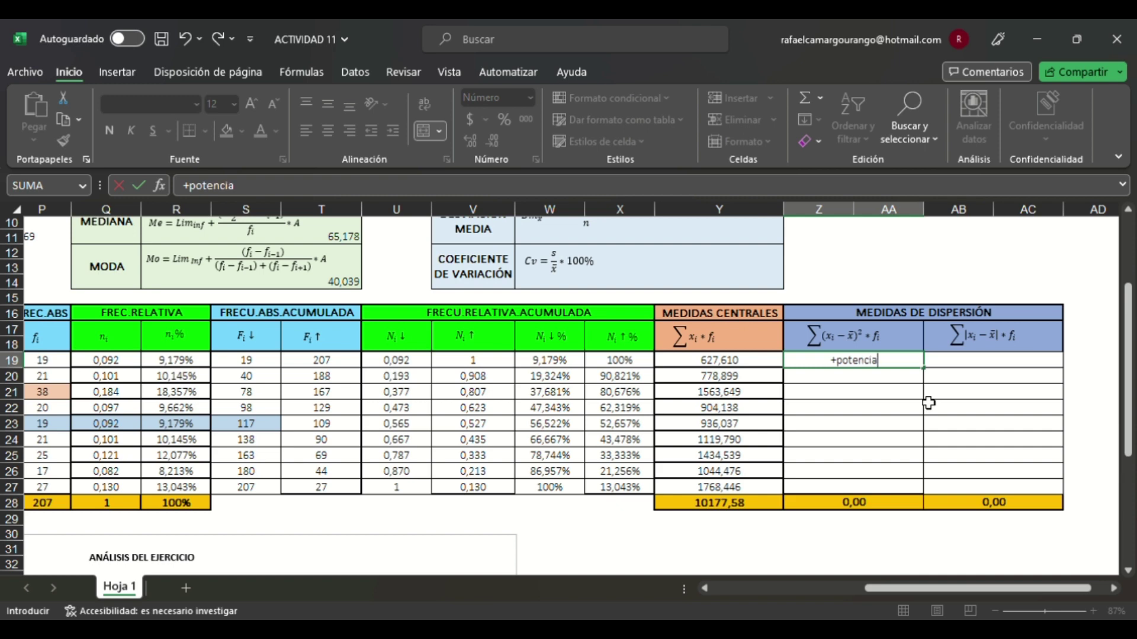
{"action": "type", "text": "("}
{"action": "left_click_drag", "start_coordinate": [981, 589], "coordinate": [888, 600]}
{"action": "left_click", "coordinate": [403, 362]}
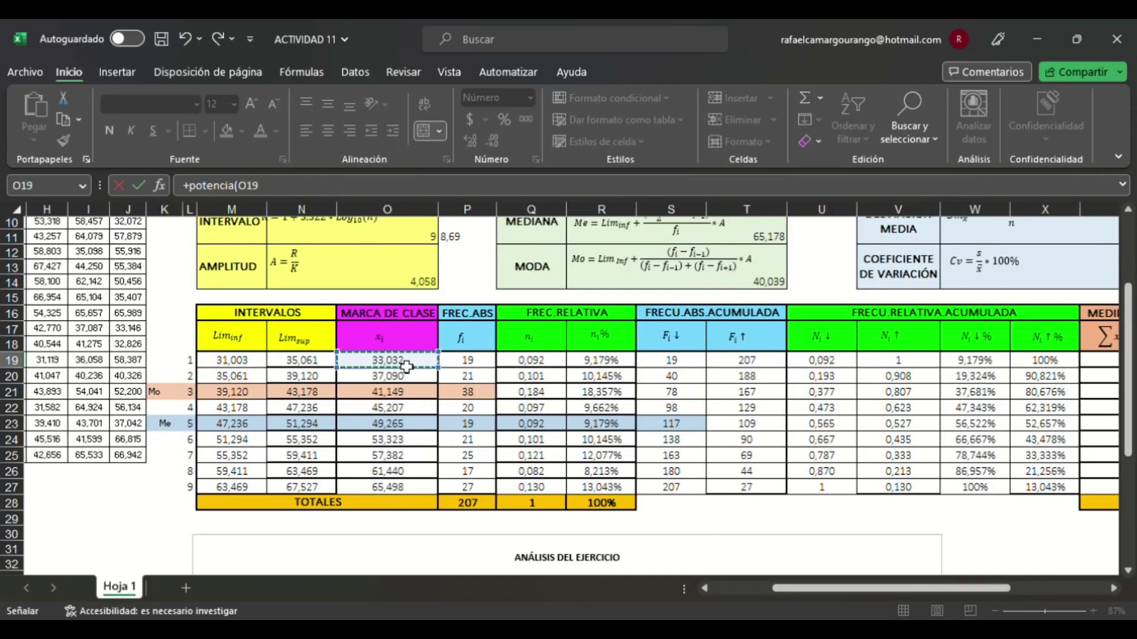
Step: Subtract the fixed mean $R$5, square the difference, multiply by frequency P19, and enter Z19 as +potencia(O19-$R$5;2)*P19
{"action": "left_click_drag", "start_coordinate": [884, 594], "coordinate": [974, 593]}
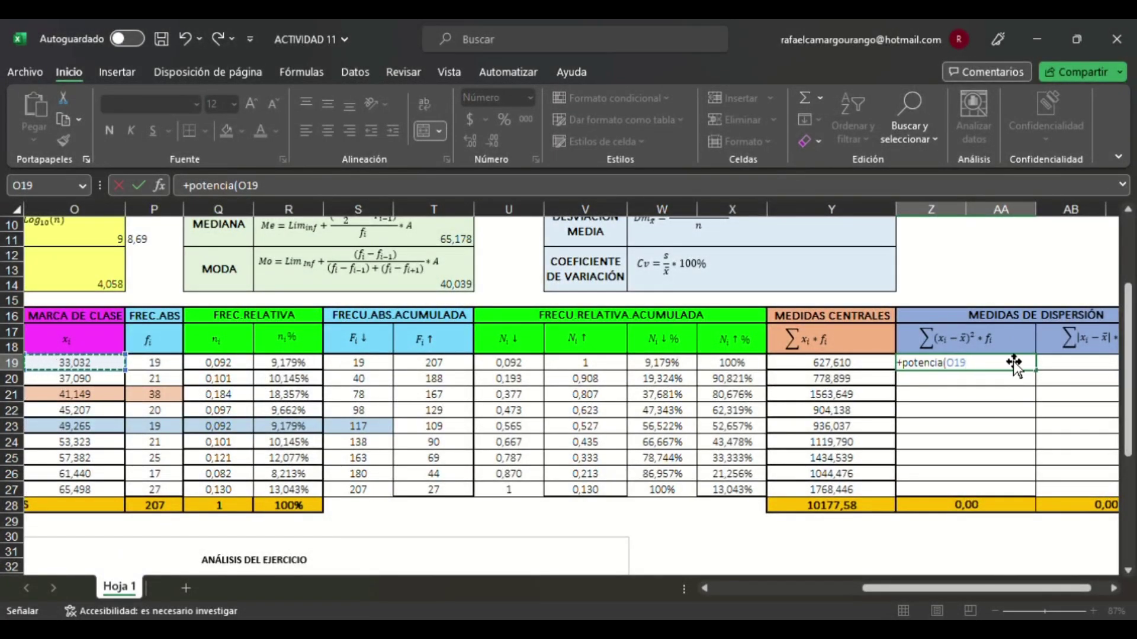
{"action": "type", "text": "-"}
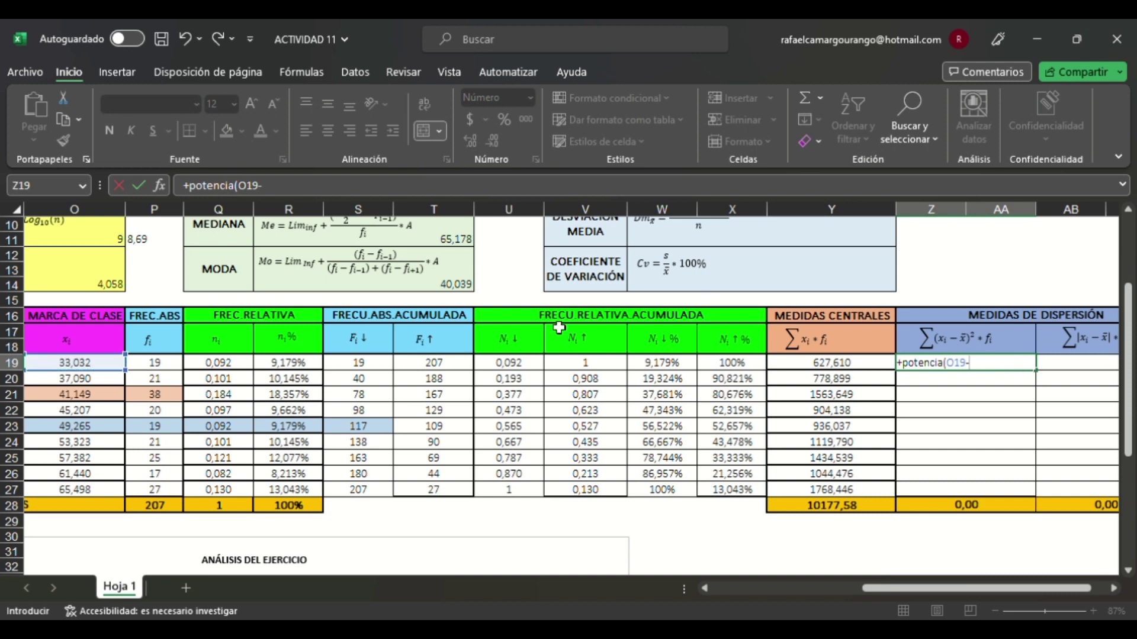
{"action": "scroll", "coordinate": [559, 328], "scroll_direction": "up", "scroll_amount": 3}
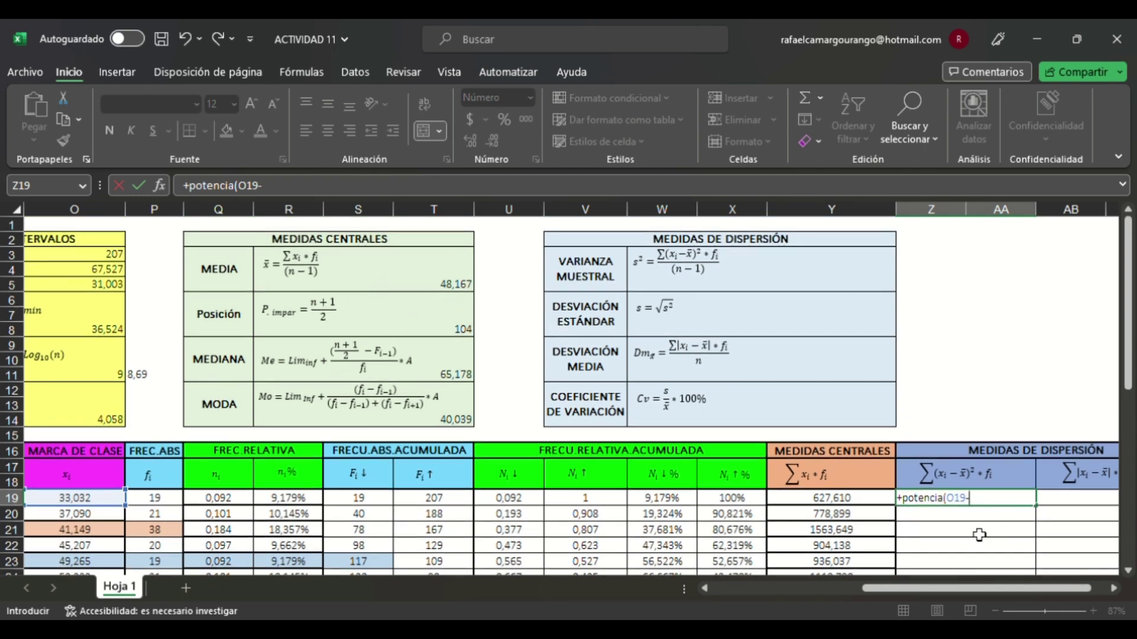
{"action": "left_click", "coordinate": [461, 292]}
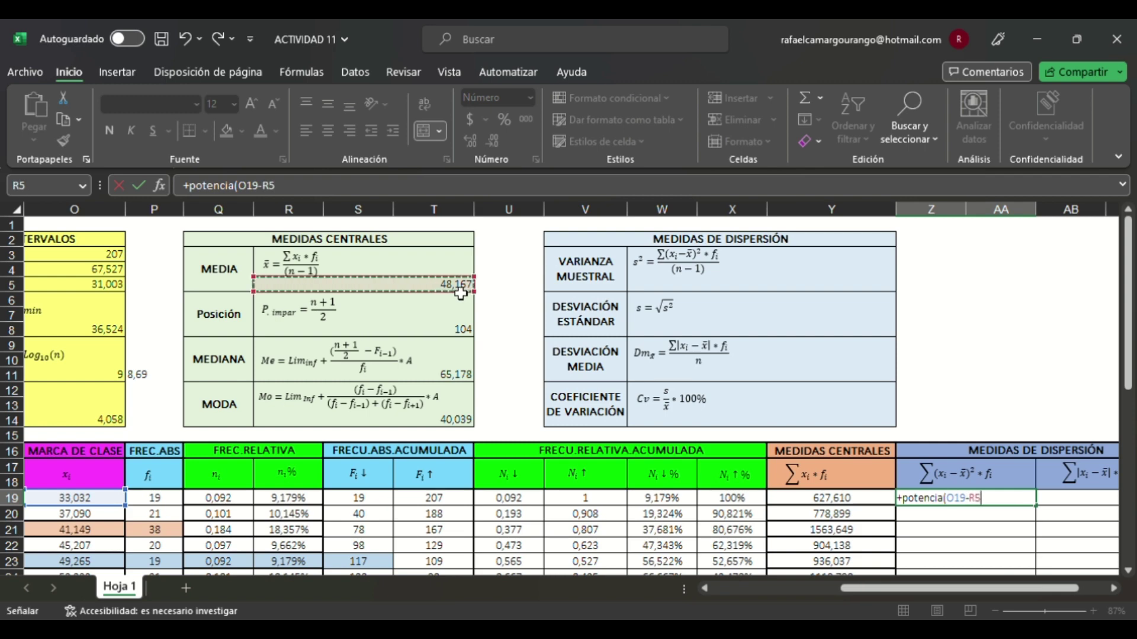
{"action": "key", "text": "F4"}
{"action": "type", "text": ")*"}
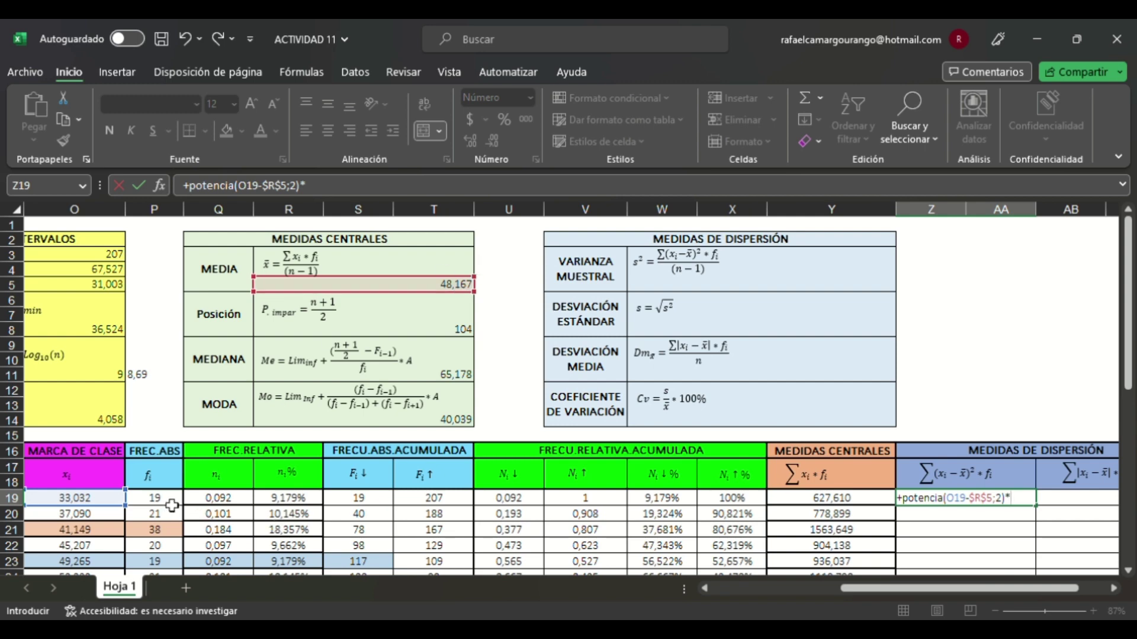
{"action": "left_click", "coordinate": [175, 504]}
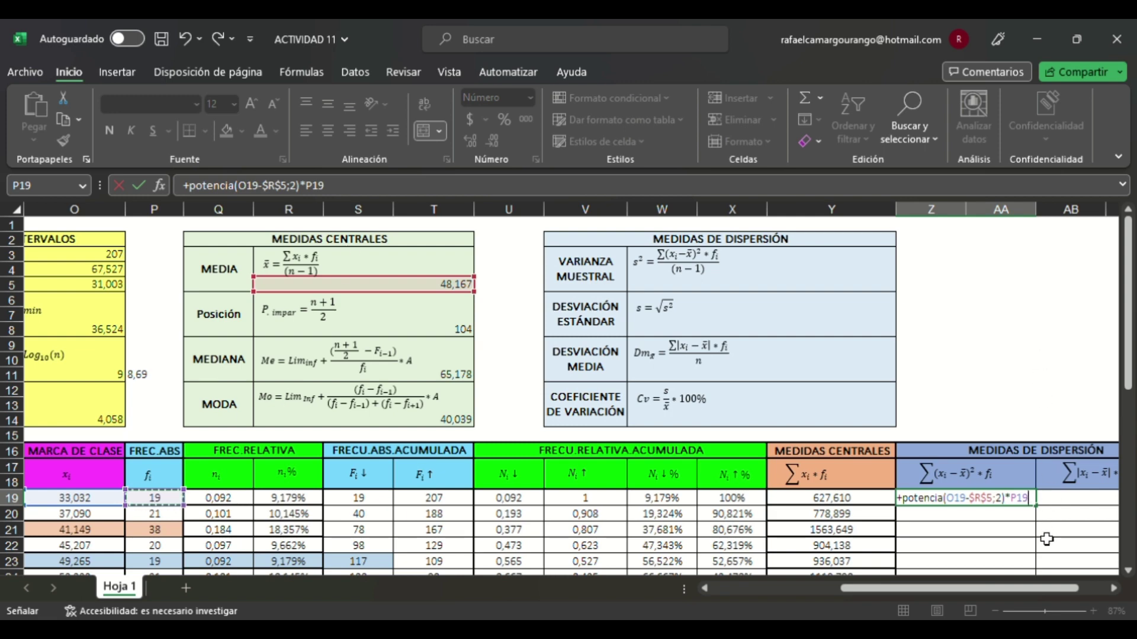
{"action": "key", "text": "Return"}
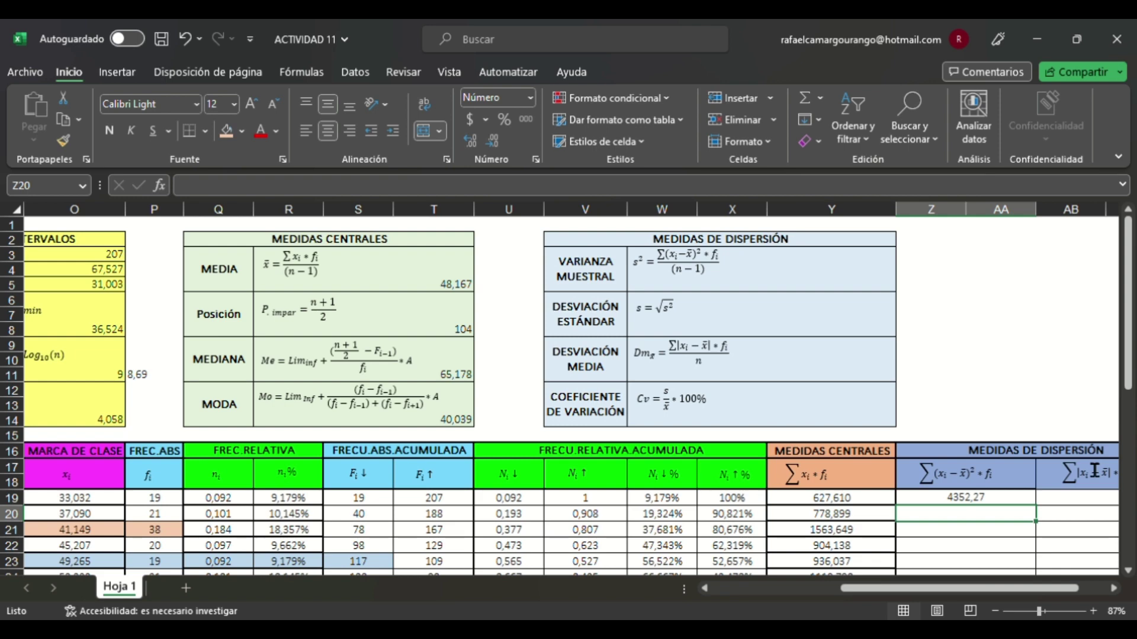
Step: Display Z19 with three decimal places and fill its formula down to row 27
{"action": "left_click", "coordinate": [1022, 504]}
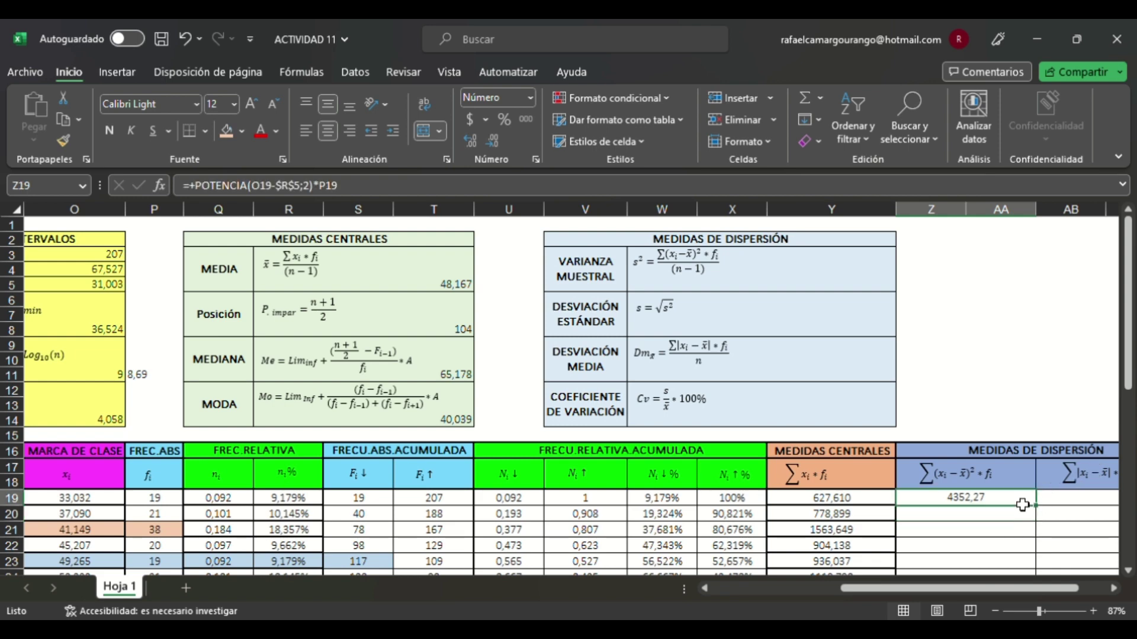
{"action": "left_click", "coordinate": [475, 142]}
{"action": "scroll", "coordinate": [1132, 358], "scroll_direction": "down", "scroll_amount": 2}
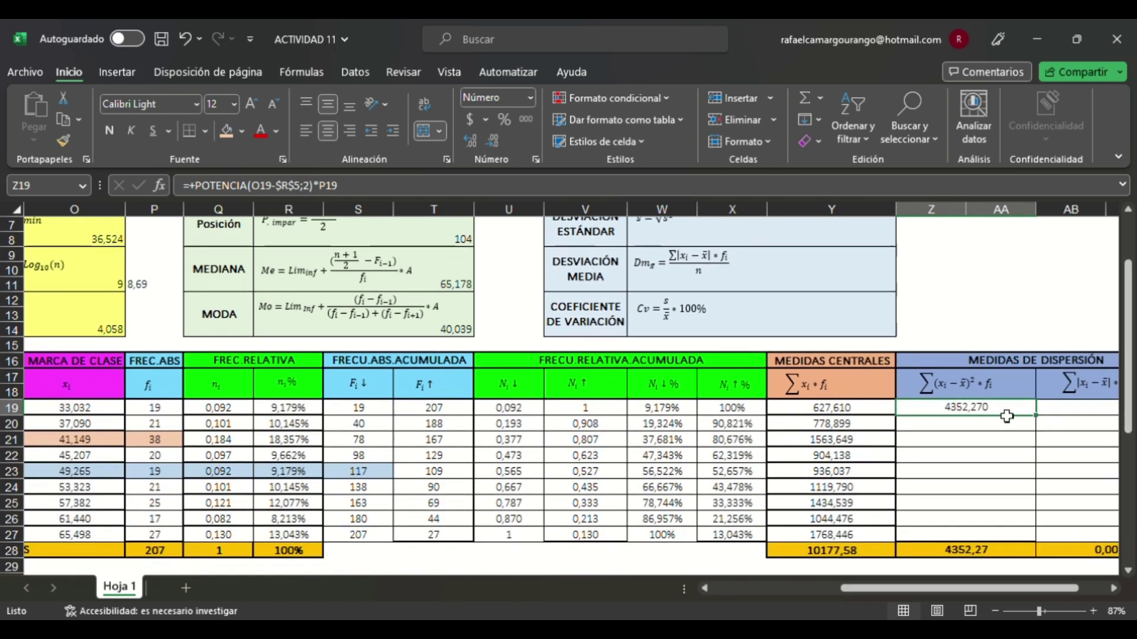
{"action": "double_click", "coordinate": [1041, 424]}
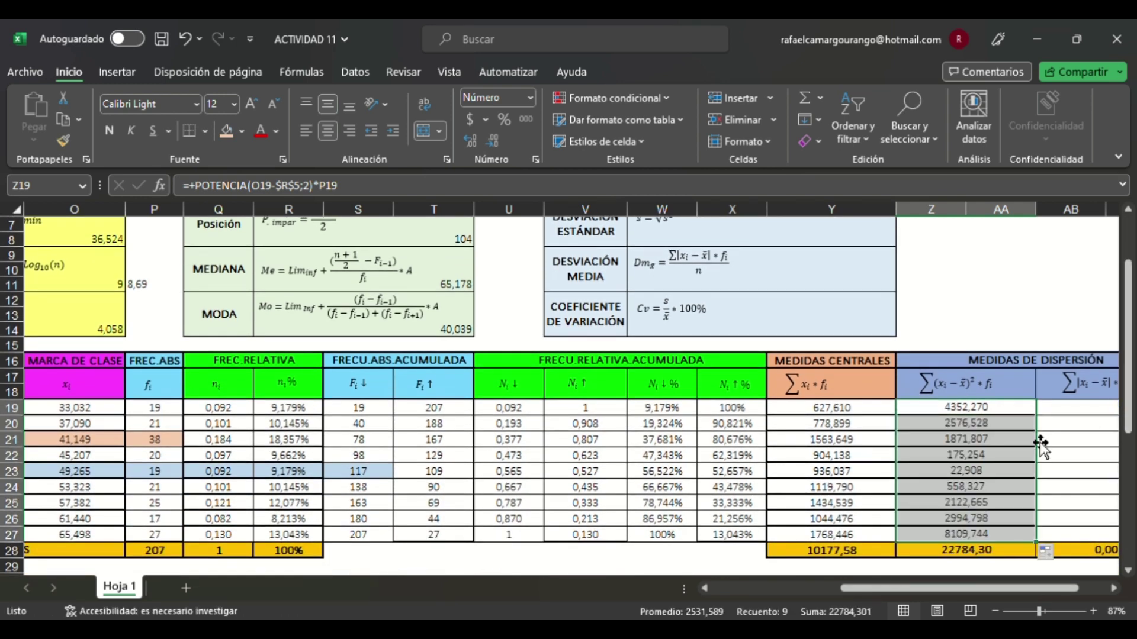
{"action": "left_click", "coordinate": [470, 141]}
{"action": "left_click", "coordinate": [492, 140]}
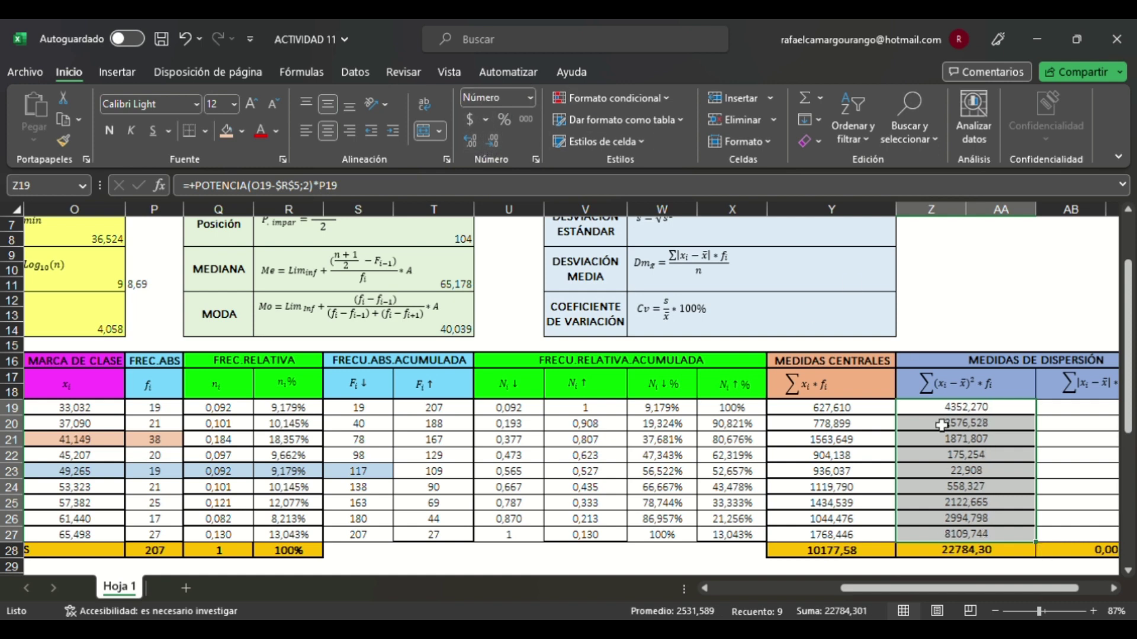
Step: Display the Z28 total with three decimal places and review the formula in Z19
{"action": "left_click", "coordinate": [1016, 556]}
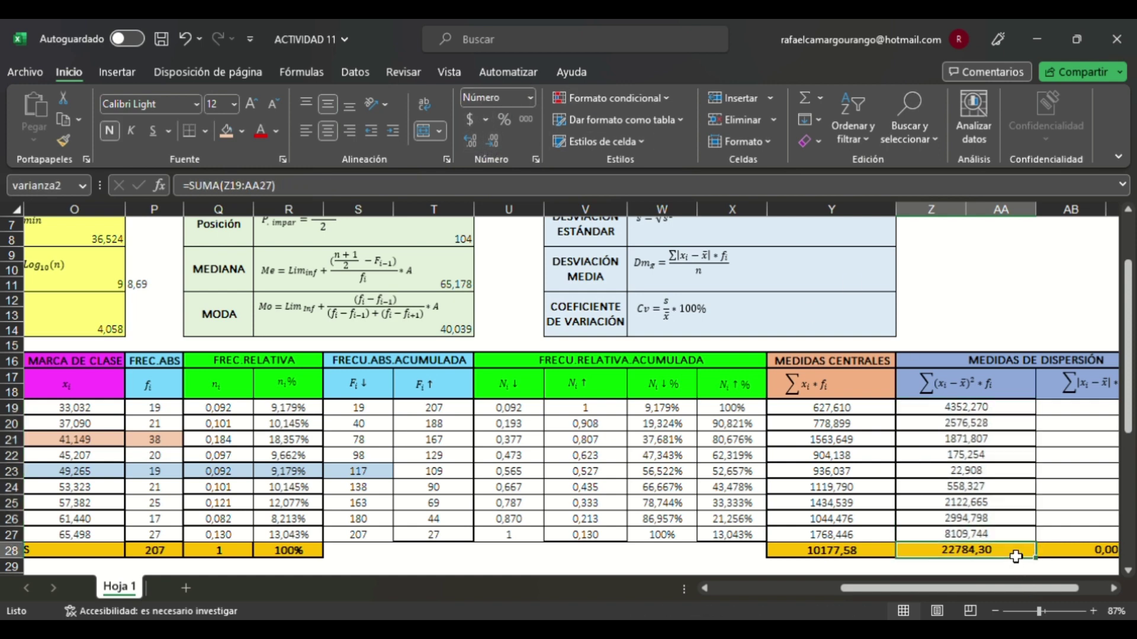
{"action": "left_click", "coordinate": [473, 146]}
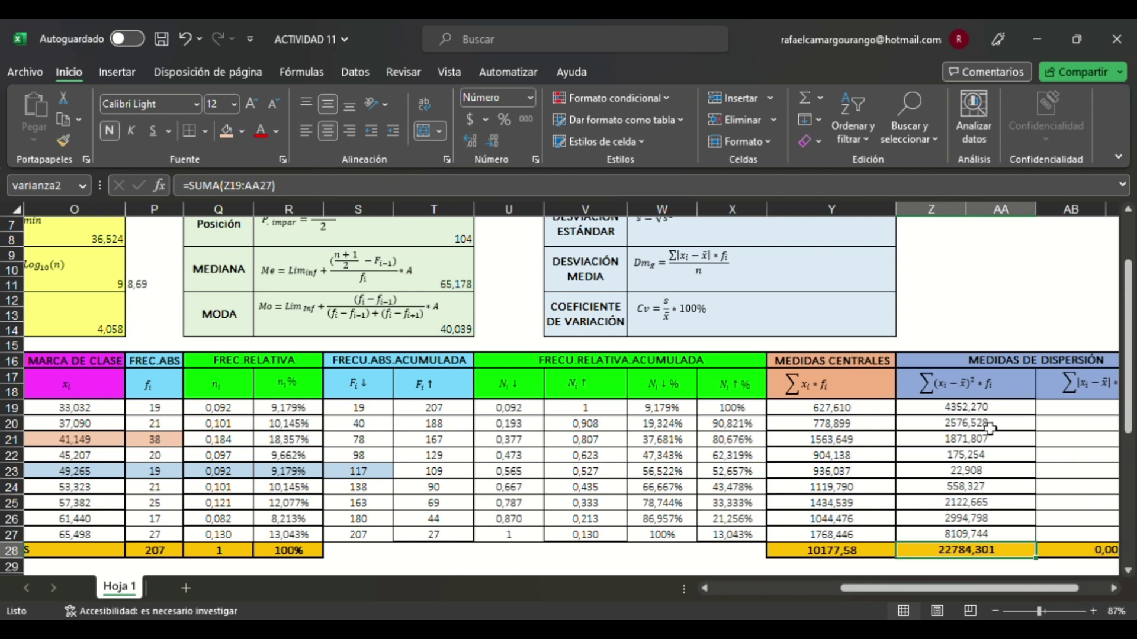
{"action": "left_click", "coordinate": [1012, 413]}
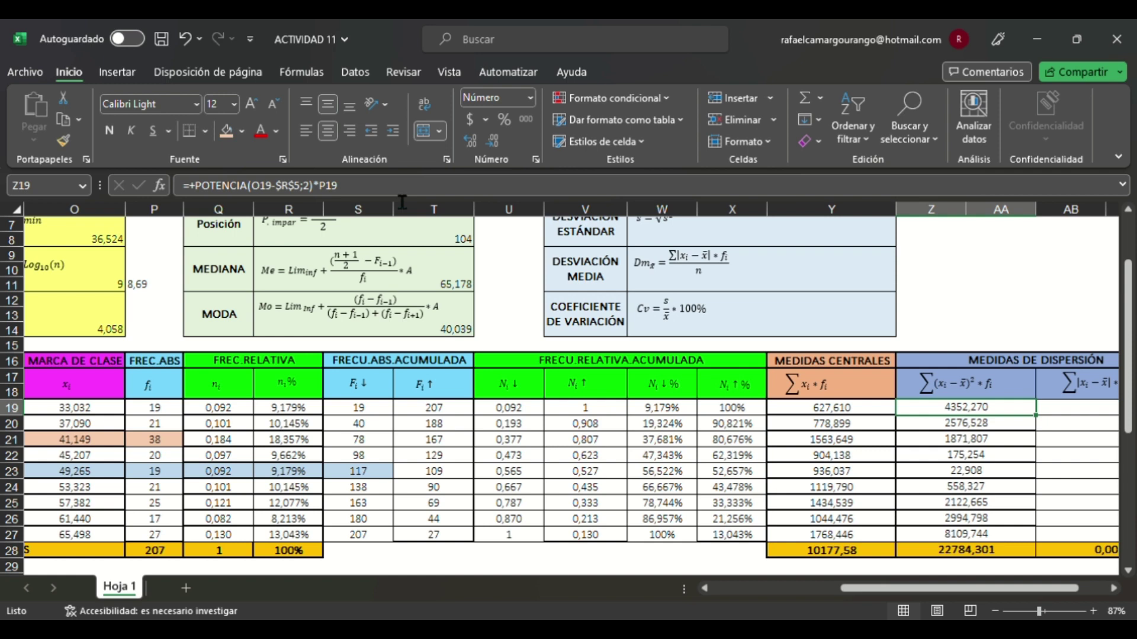
Step: Examine the empty absolute-deviation column and the total formula in AB28
{"action": "scroll", "coordinate": [560, 388], "scroll_direction": "up", "scroll_amount": 1}
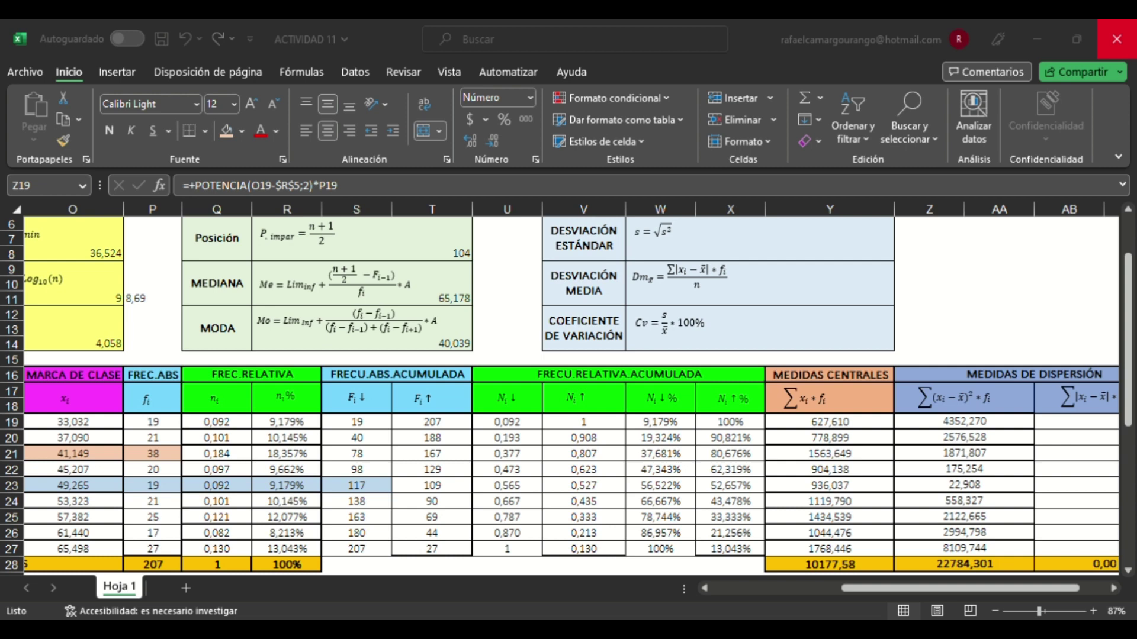
{"action": "left_click", "coordinate": [1023, 595]}
{"action": "left_click_drag", "start_coordinate": [1064, 592], "coordinate": [1083, 592]}
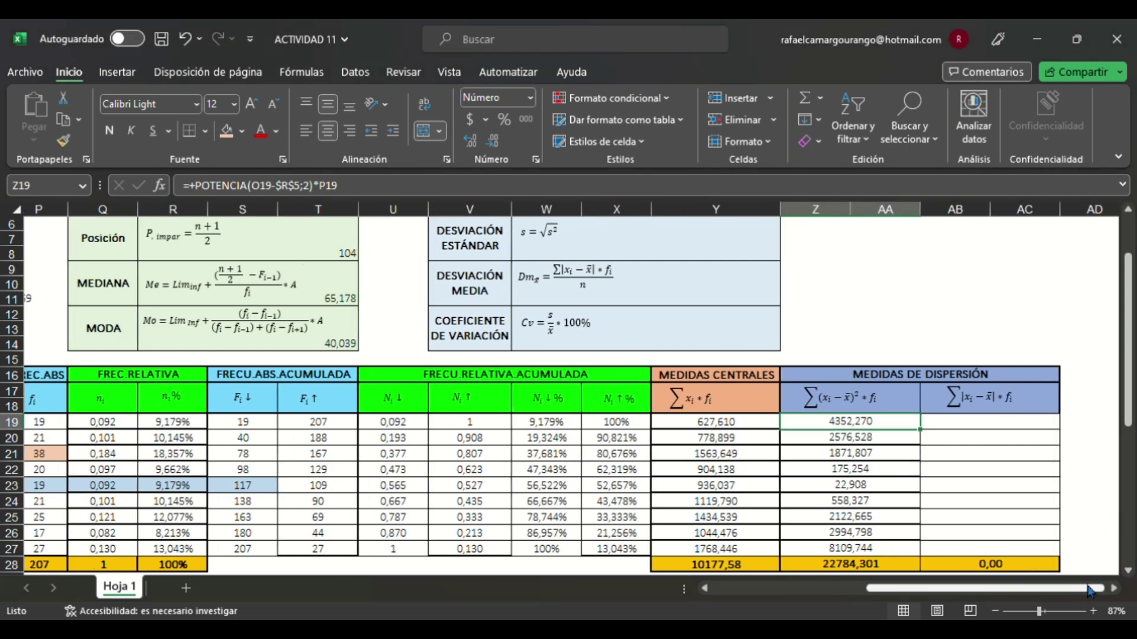
{"action": "left_click", "coordinate": [1037, 427]}
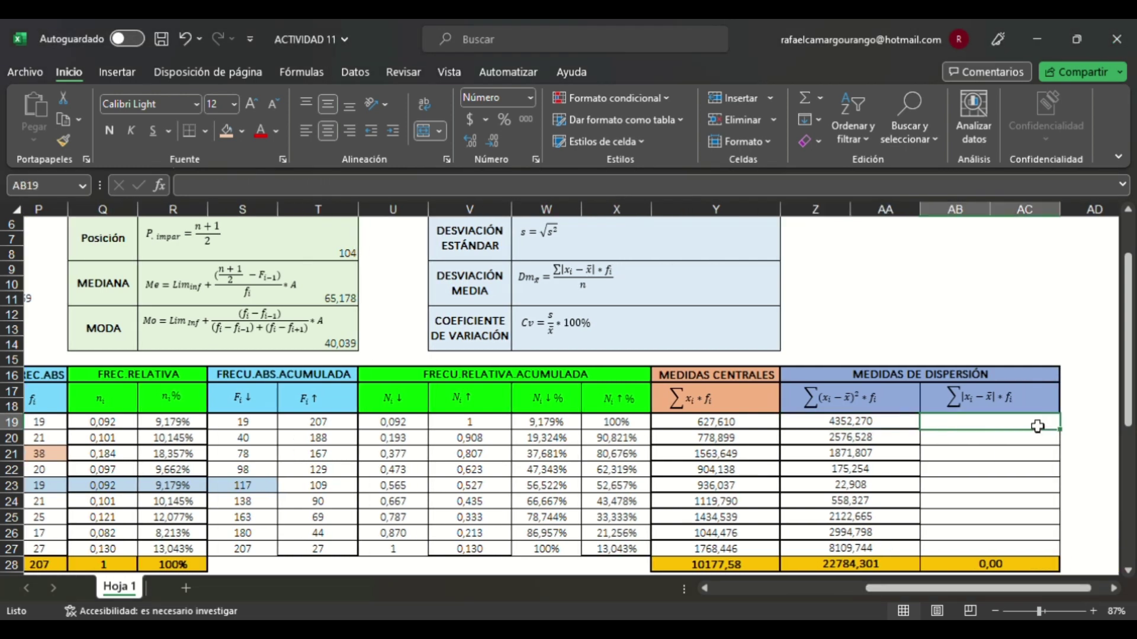
{"action": "left_click", "coordinate": [1018, 498]}
{"action": "key", "text": "ctrl+Down"}
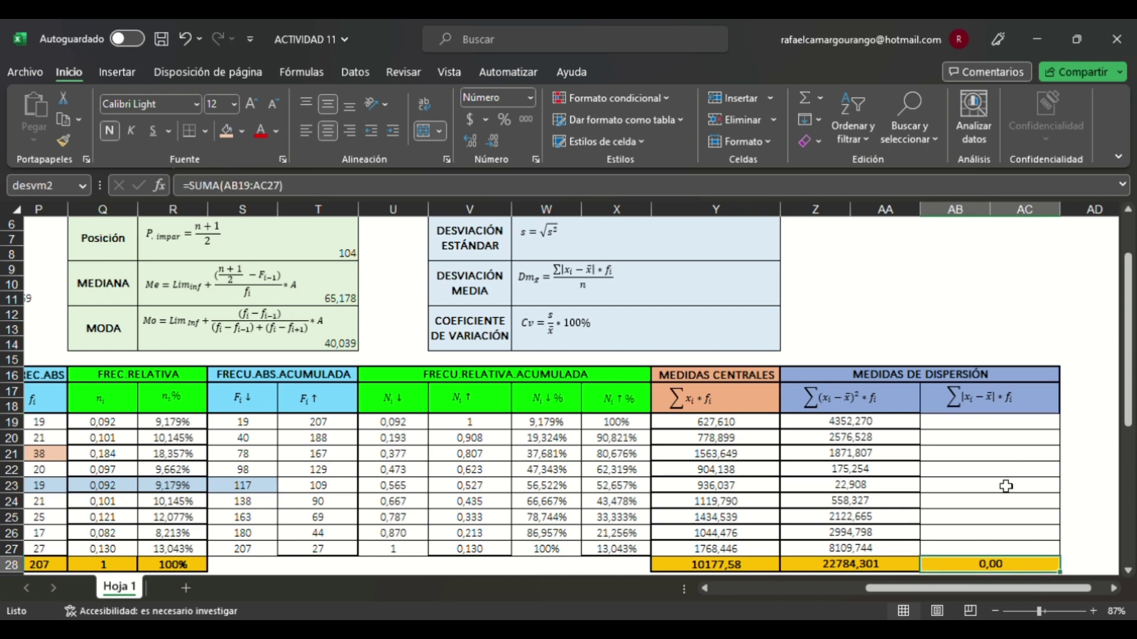
Step: Start an ABS formula in AB19, the first row of the absolute-deviation column, with the class mark O19 as its first term
{"action": "left_click", "coordinate": [1030, 426]}
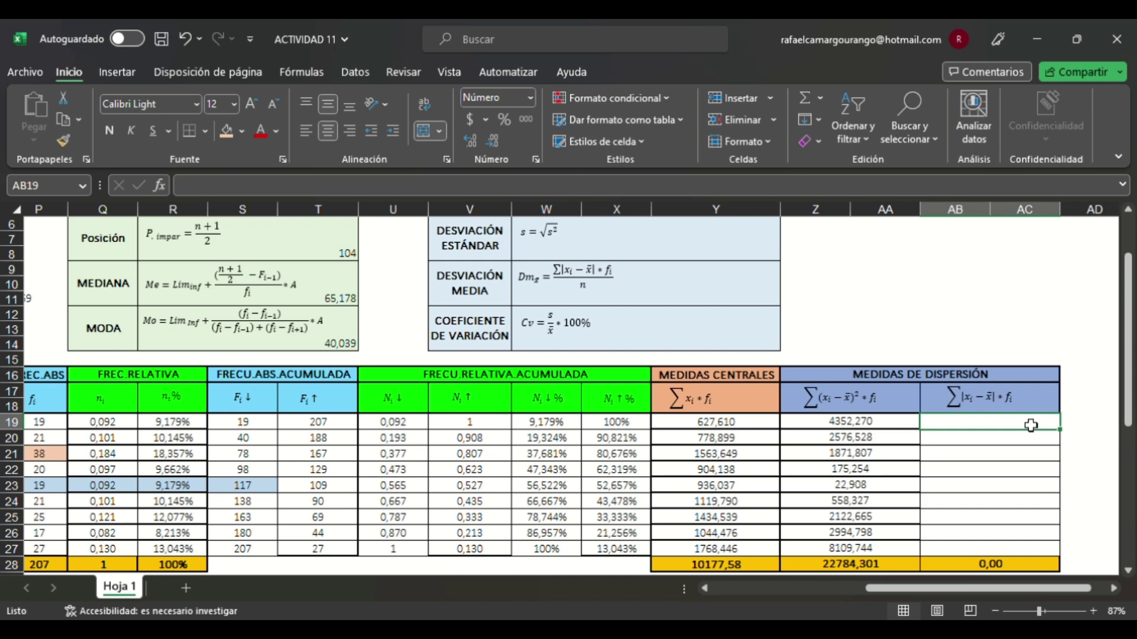
{"action": "type", "text": "+"}
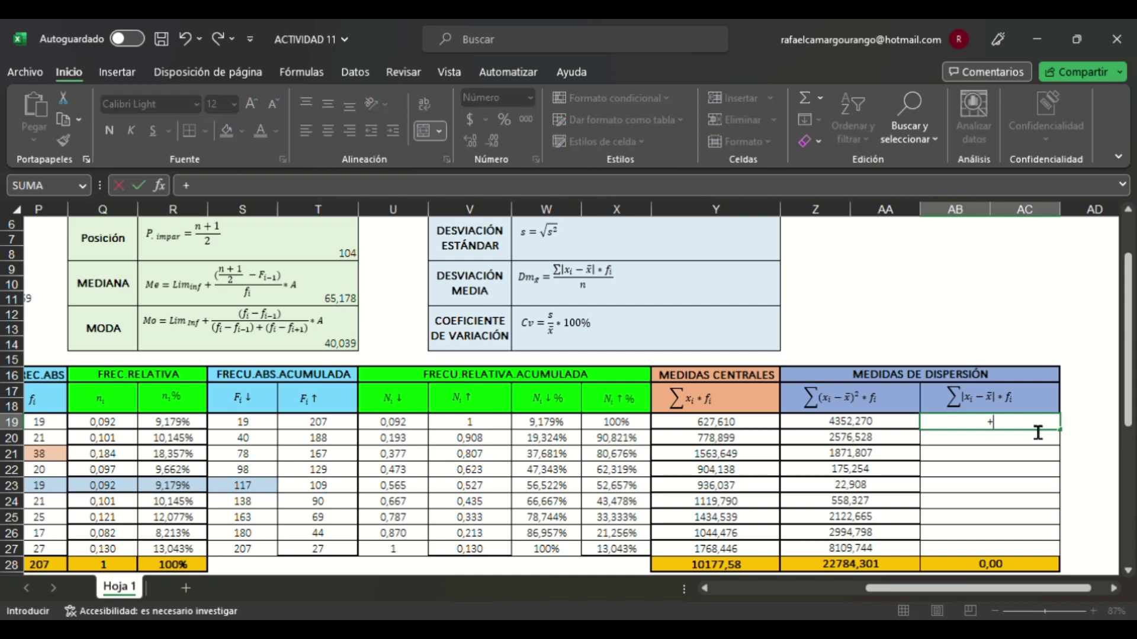
{"action": "type", "text": "s("}
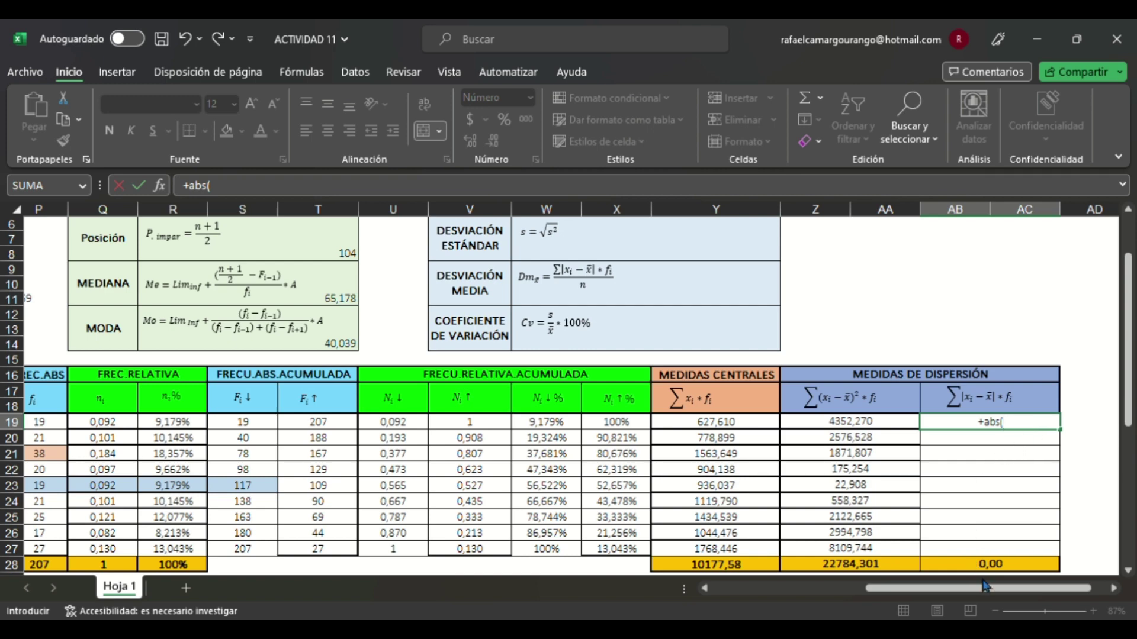
{"action": "scroll", "coordinate": [995, 589], "scroll_direction": "left", "scroll_amount": 2}
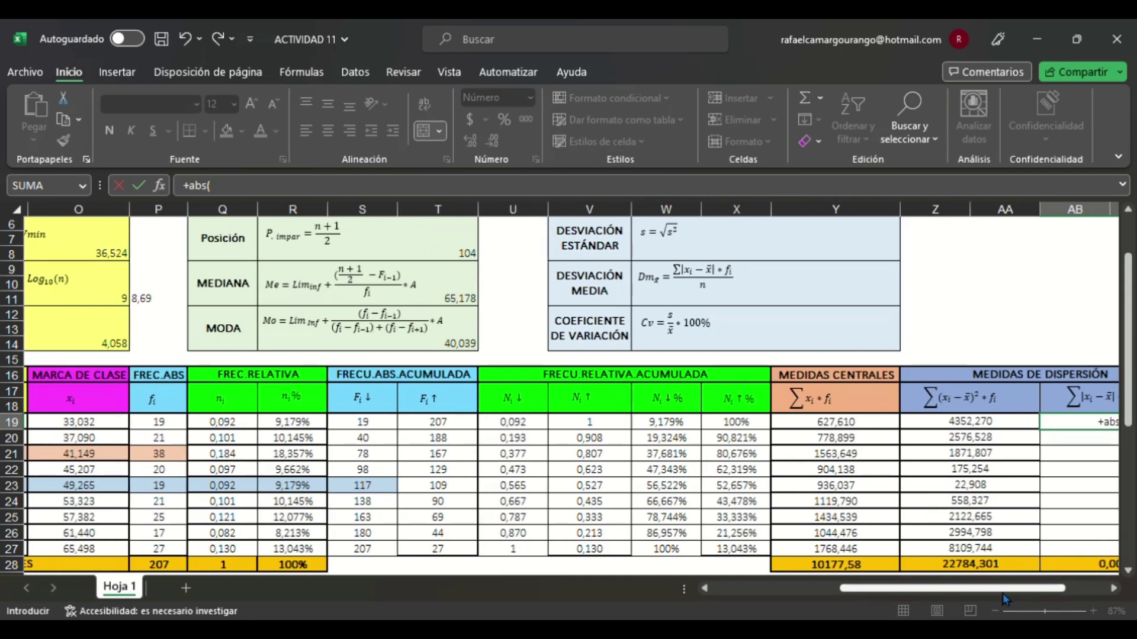
{"action": "left_click_drag", "start_coordinate": [1003, 594], "coordinate": [954, 595]}
{"action": "left_click", "coordinate": [328, 425]}
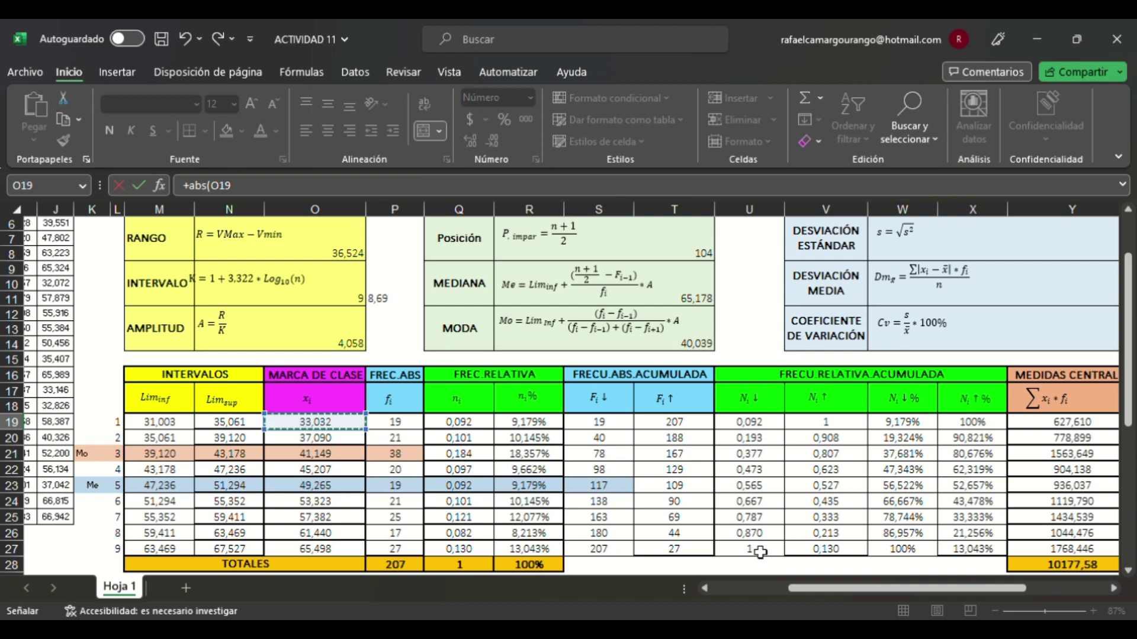
Step: Subtract the mean in R5, as the absolute reference $R$5, from O19 in AB19 and close the ABS term followed by a multiplication sign
{"action": "left_click_drag", "start_coordinate": [871, 593], "coordinate": [986, 599]}
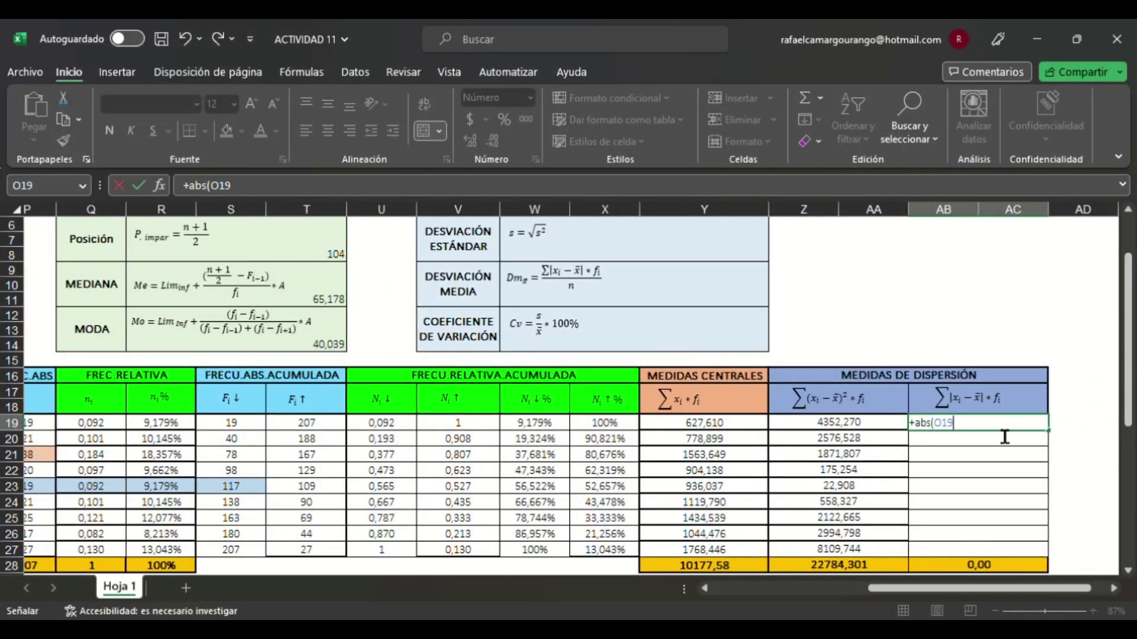
{"action": "type", "text": "-"}
{"action": "scroll", "coordinate": [326, 379], "scroll_direction": "up", "scroll_amount": 2}
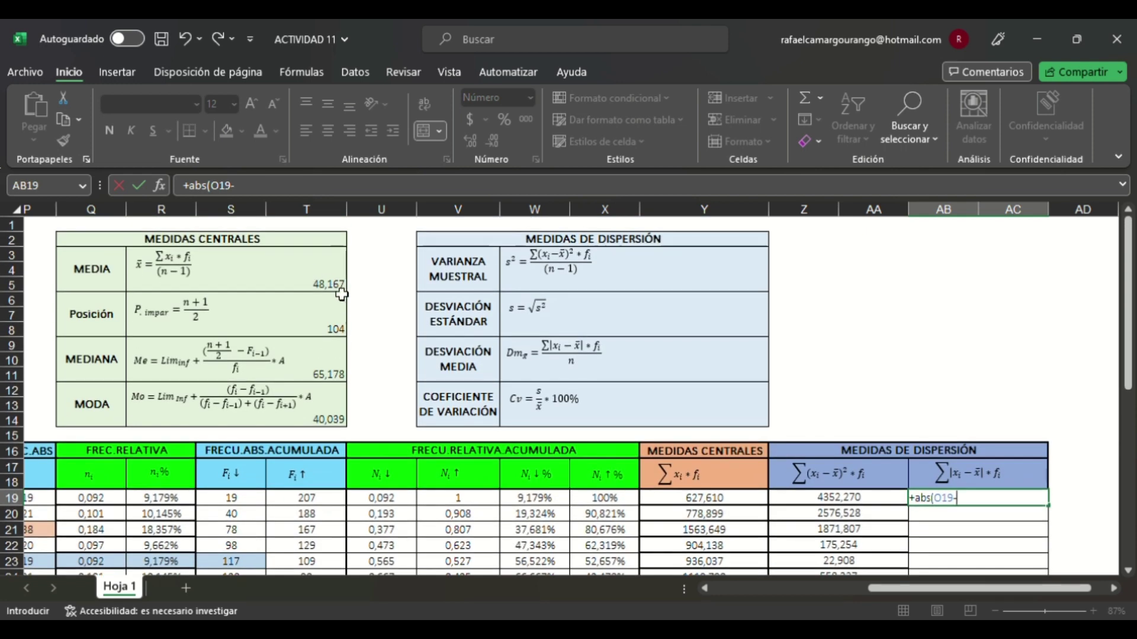
{"action": "left_click", "coordinate": [342, 293]}
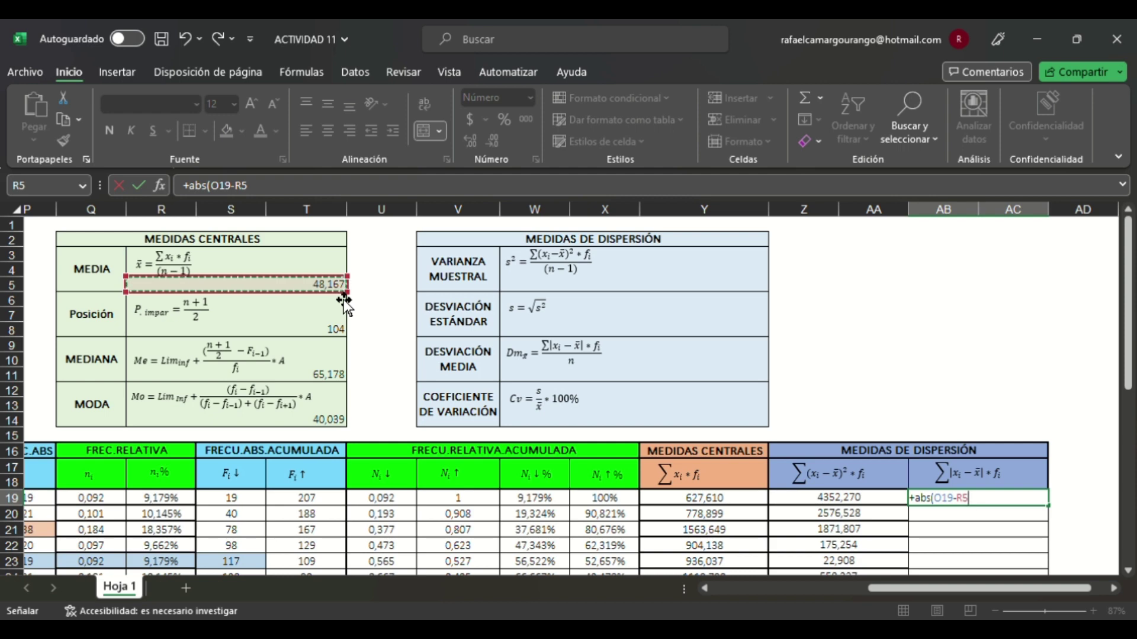
{"action": "key", "text": "F4"}
{"action": "type", "text": ")*"}
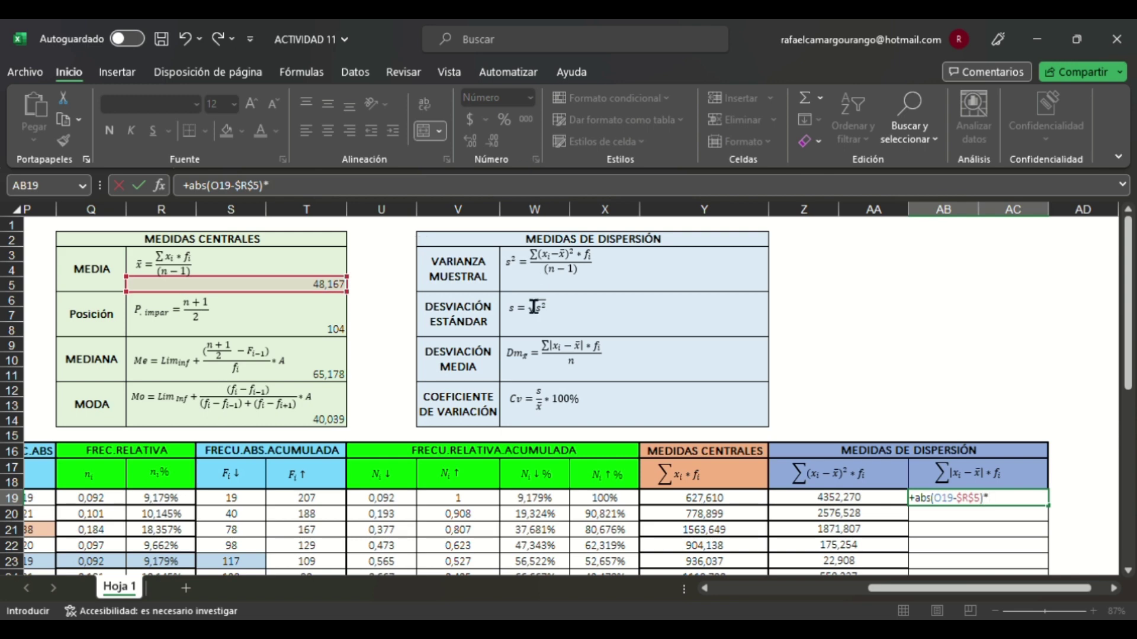
Step: Multiply the ABS term in AB19 by the absolute frequency P19 and enter the formula
{"action": "left_click", "coordinate": [252, 504]}
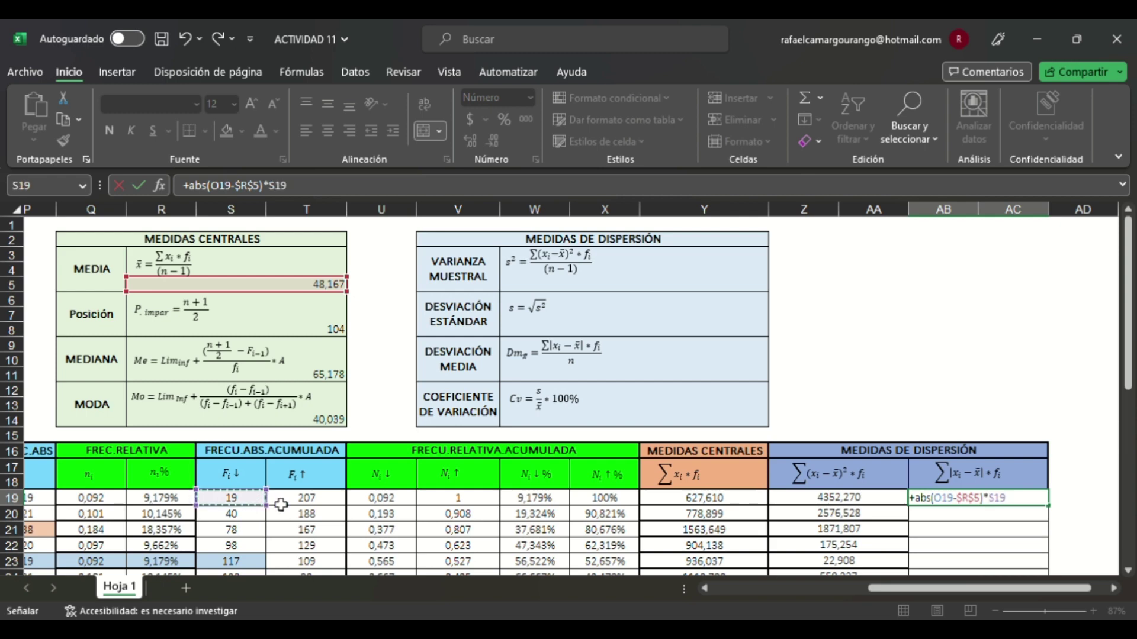
{"action": "left_click", "coordinate": [47, 499]}
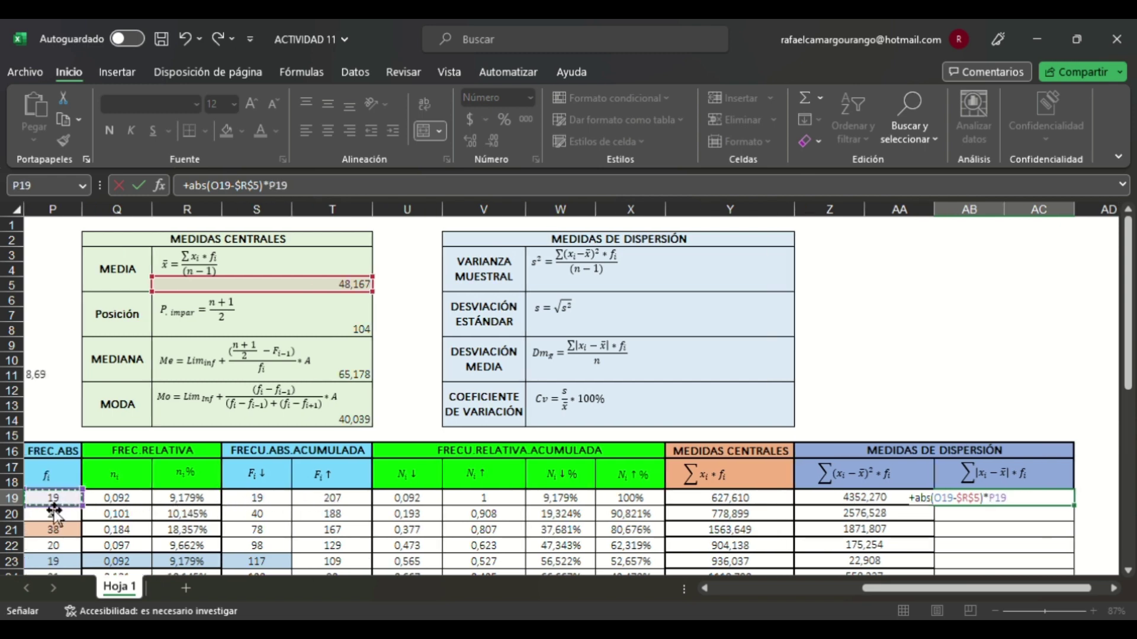
{"action": "scroll", "coordinate": [935, 597], "scroll_direction": "left", "scroll_amount": 1}
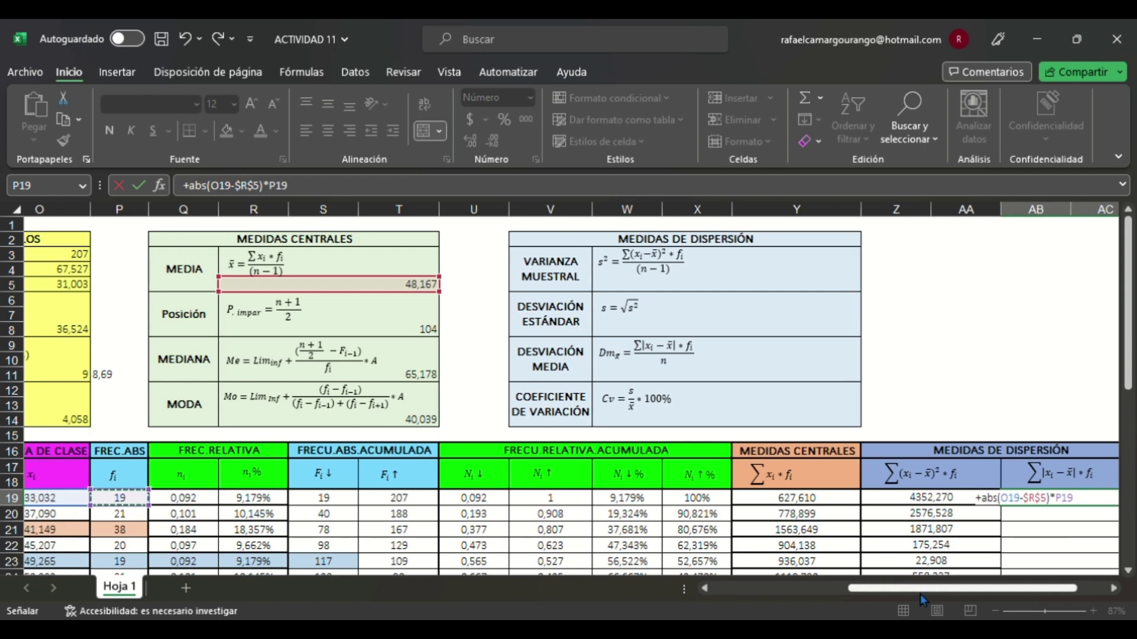
{"action": "scroll", "coordinate": [947, 593], "scroll_direction": "right", "scroll_amount": 3}
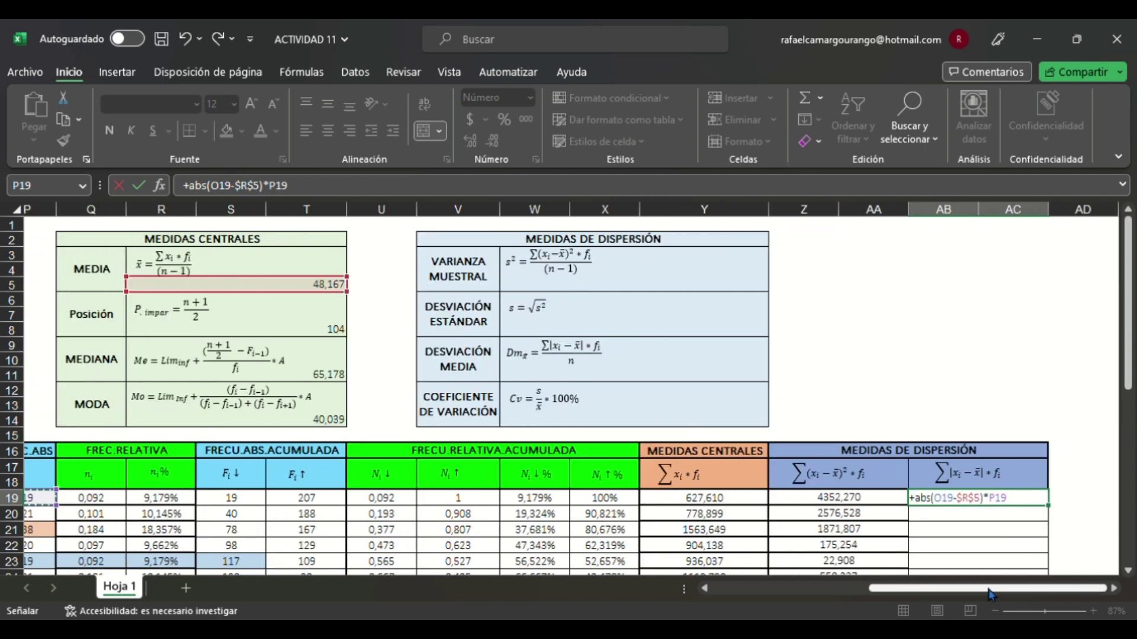
{"action": "scroll", "coordinate": [985, 594], "scroll_direction": "left", "scroll_amount": 1}
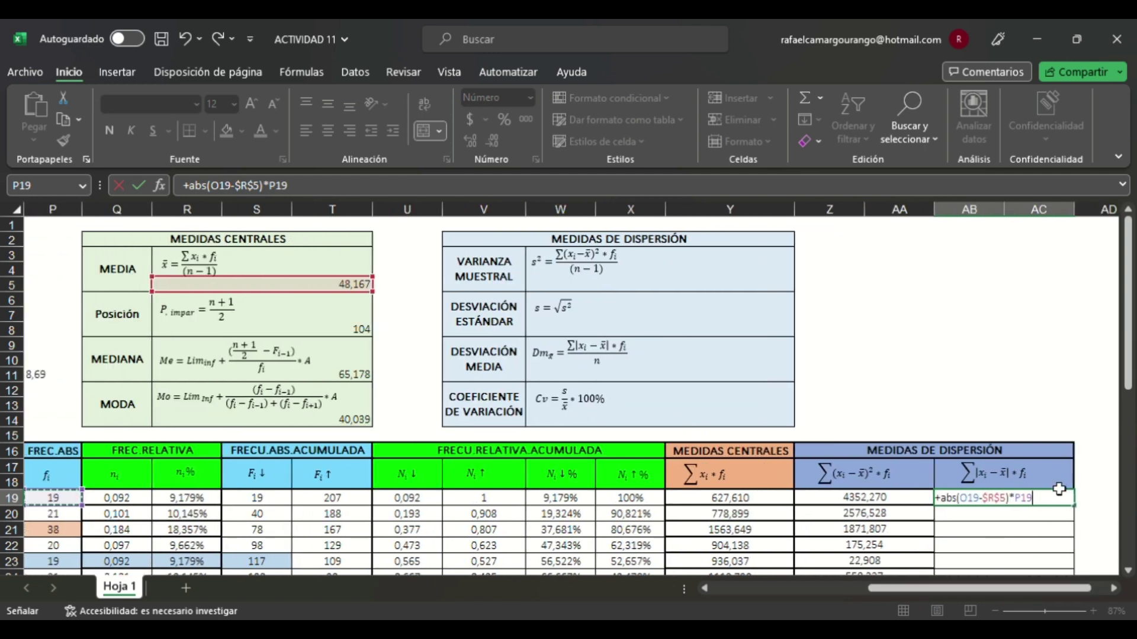
{"action": "key", "text": "Return"}
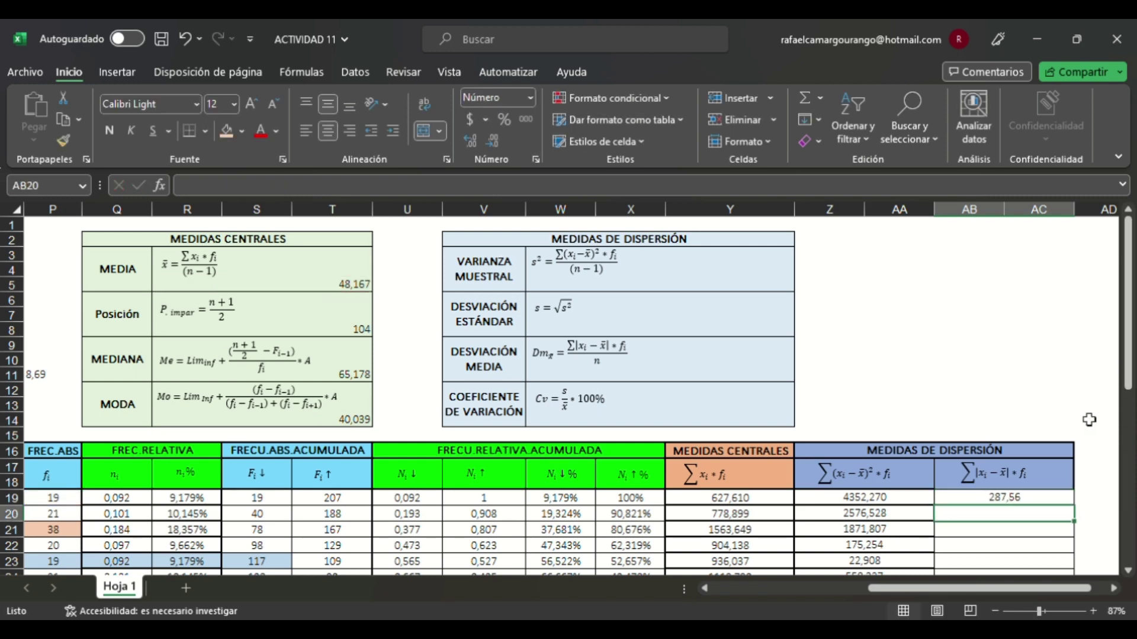
Step: Fill the AB19 absolute-deviation formula down to row 27 and display the column with three decimal places
{"action": "left_click", "coordinate": [1063, 501]}
{"action": "scroll", "coordinate": [1037, 397], "scroll_direction": "down", "scroll_amount": 2}
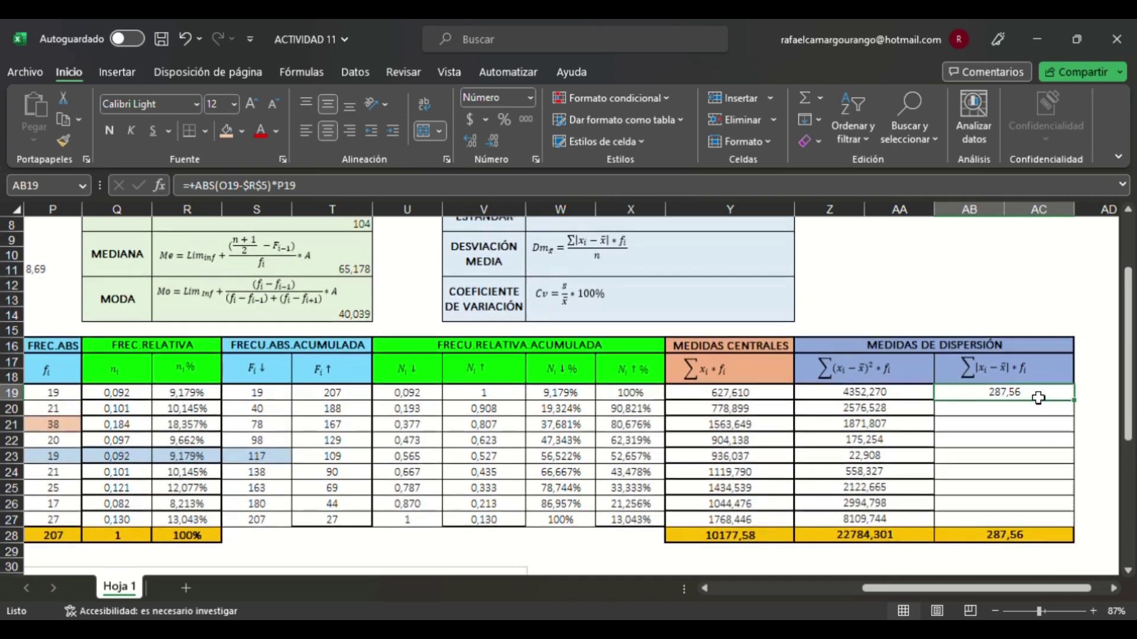
{"action": "left_click", "coordinate": [1015, 535]}
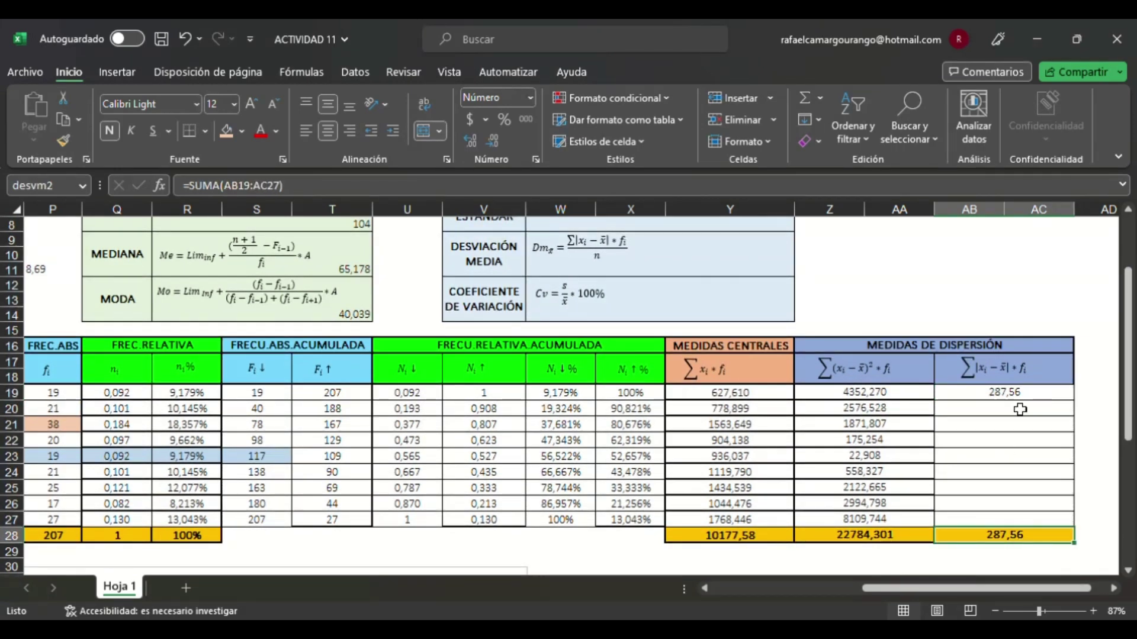
{"action": "left_click", "coordinate": [1006, 395]}
{"action": "double_click", "coordinate": [1078, 405]}
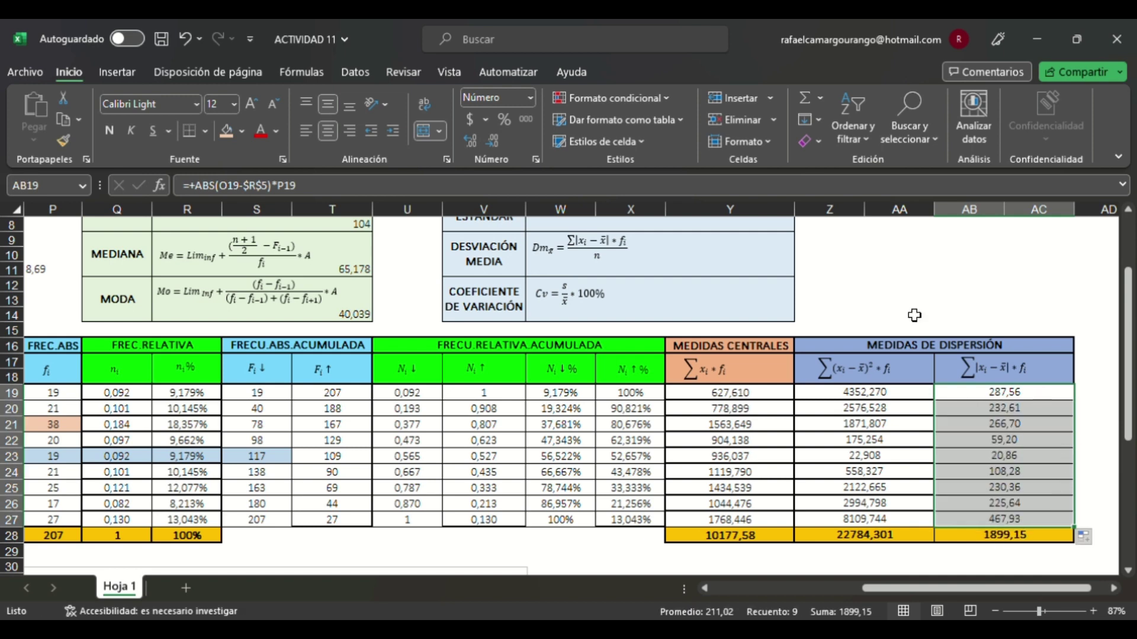
{"action": "left_click", "coordinate": [480, 146]}
Step: Display the AB28 and Y28 totals with three decimal places
{"action": "left_click", "coordinate": [1020, 537]}
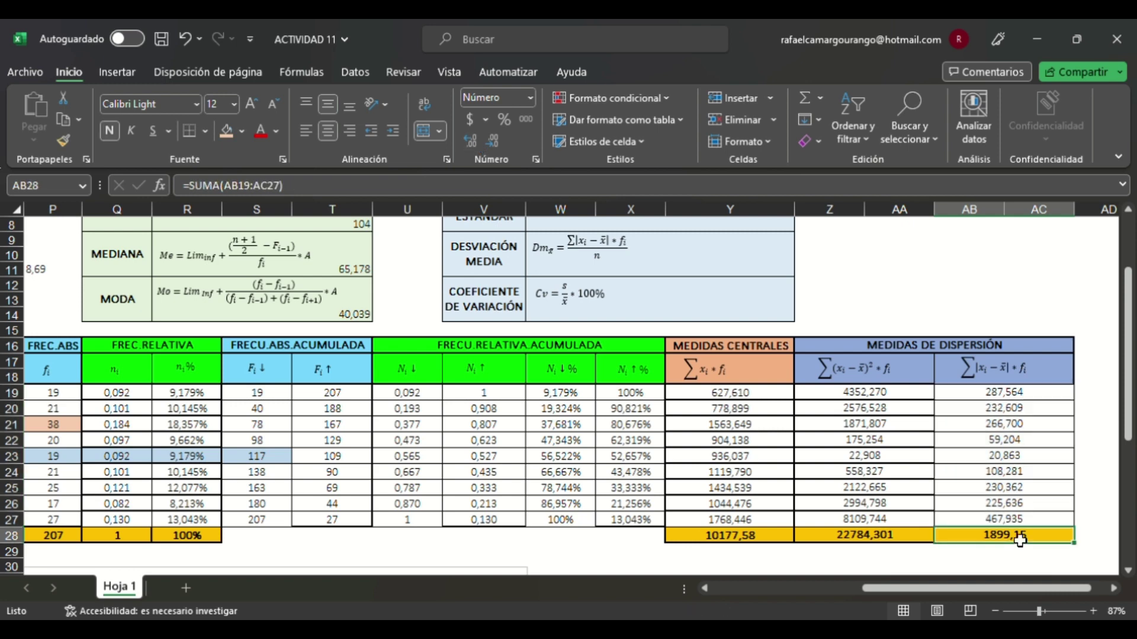
{"action": "left_click", "coordinate": [471, 142]}
{"action": "left_click", "coordinate": [747, 536]}
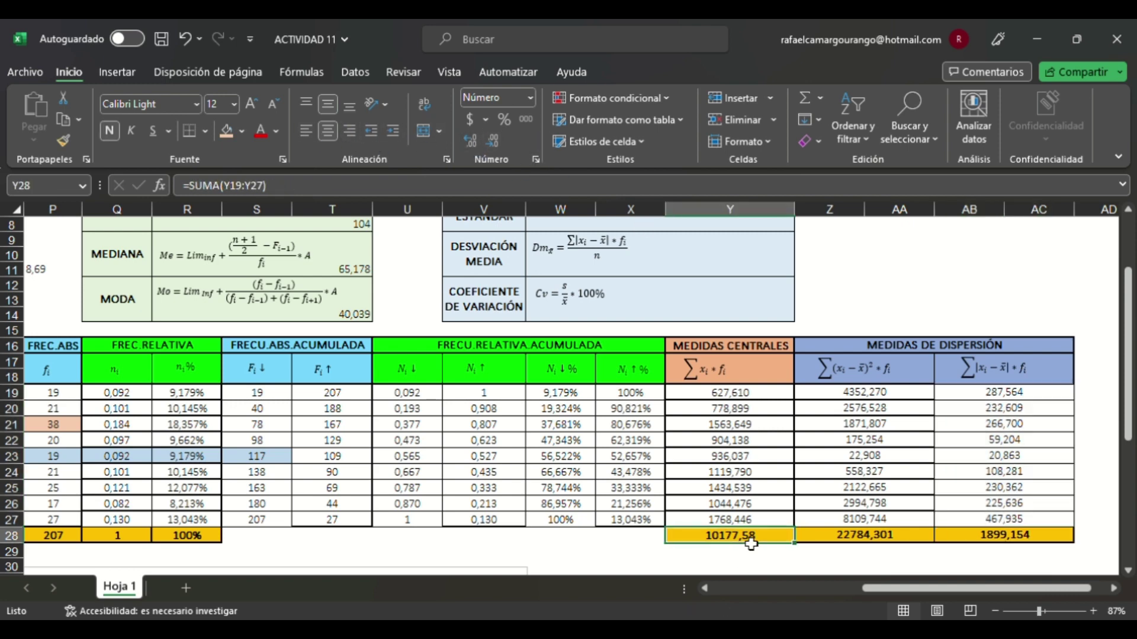
{"action": "left_click", "coordinate": [471, 139]}
Step: Review the filled formula in AB20 and the total formulas in Z28 and AB28
{"action": "left_click", "coordinate": [1047, 409]}
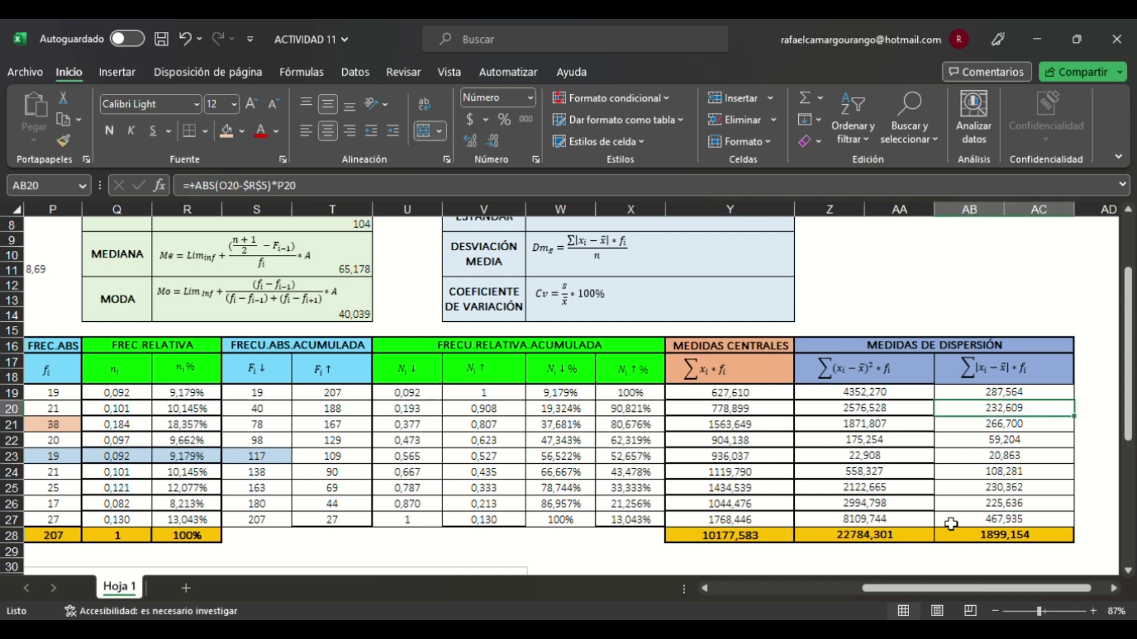
{"action": "left_click", "coordinate": [912, 539]}
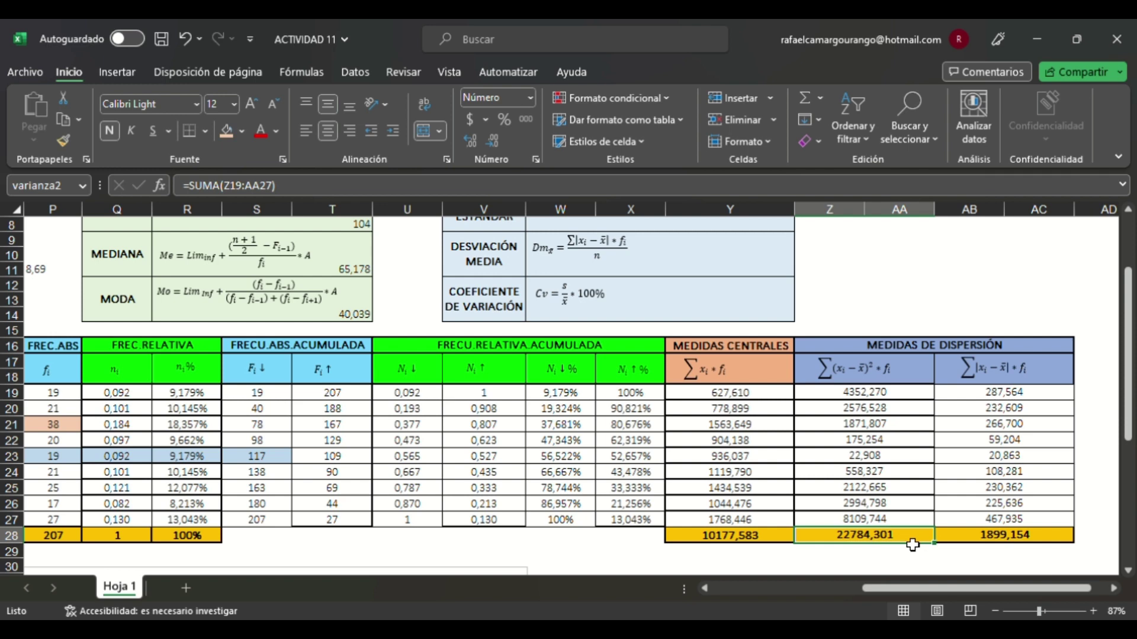
{"action": "left_click", "coordinate": [1043, 543]}
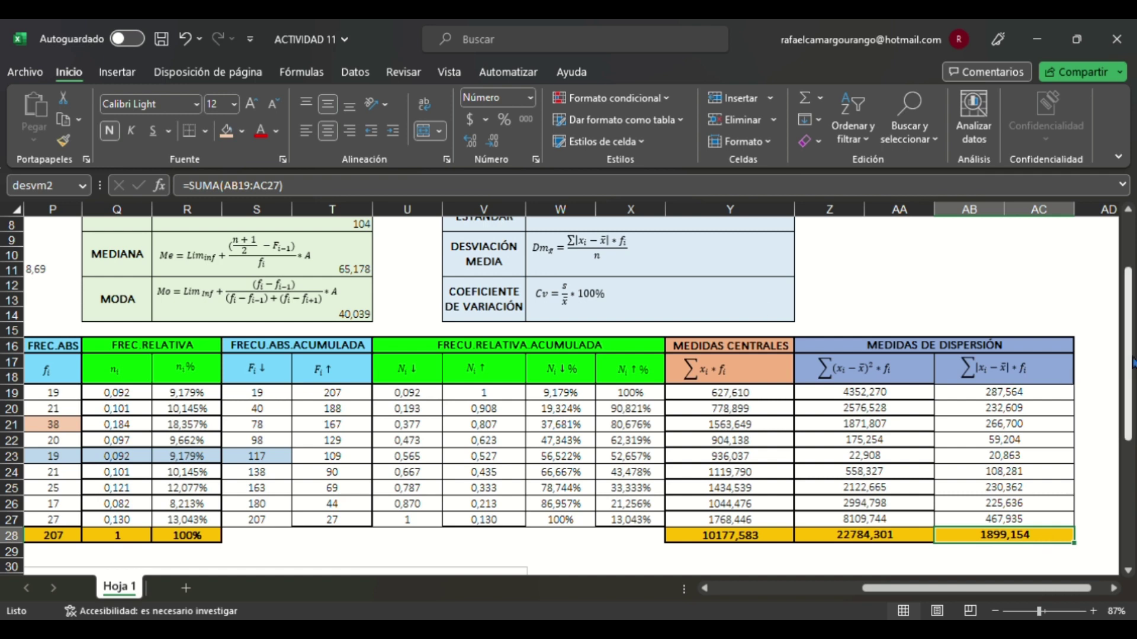
{"action": "scroll", "coordinate": [1132, 363], "scroll_direction": "up", "scroll_amount": 3}
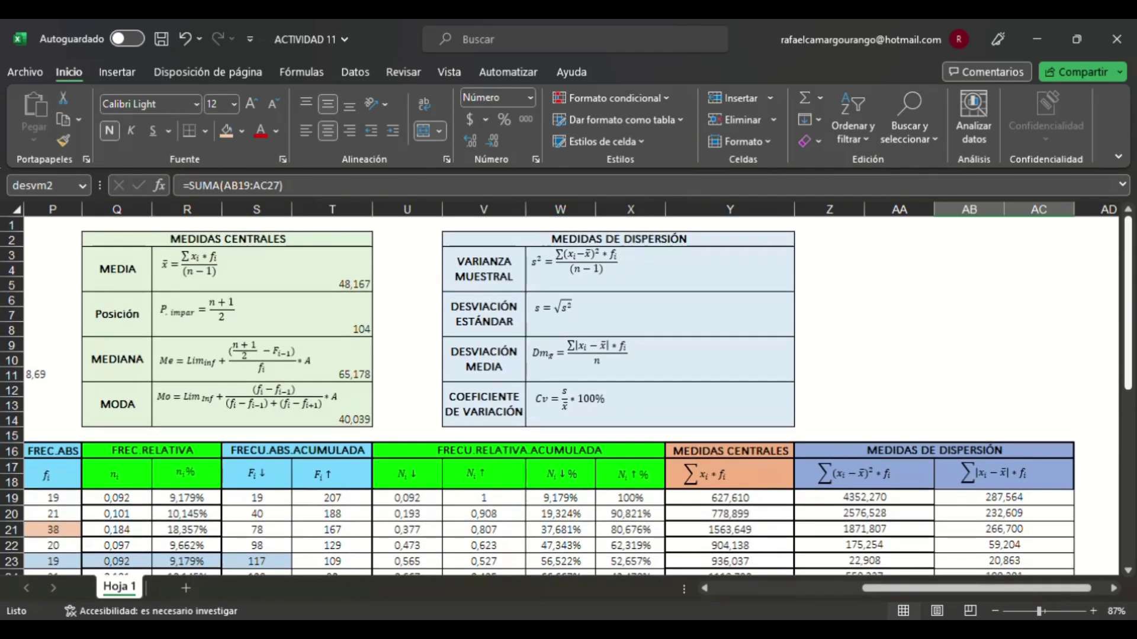
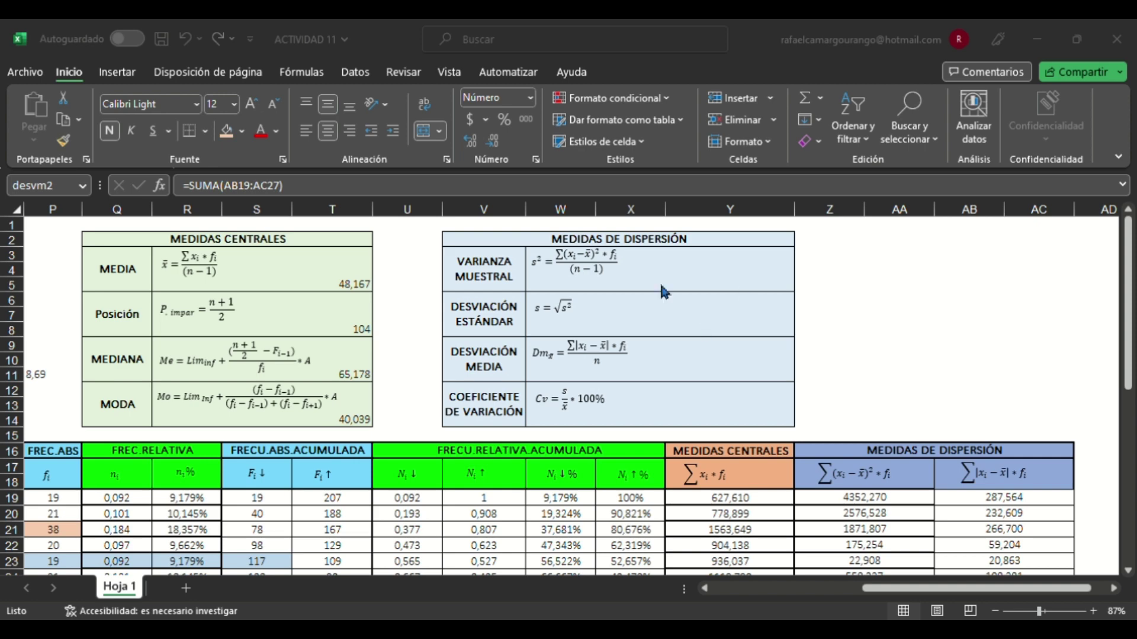
{"action": "left_click", "coordinate": [699, 287]}
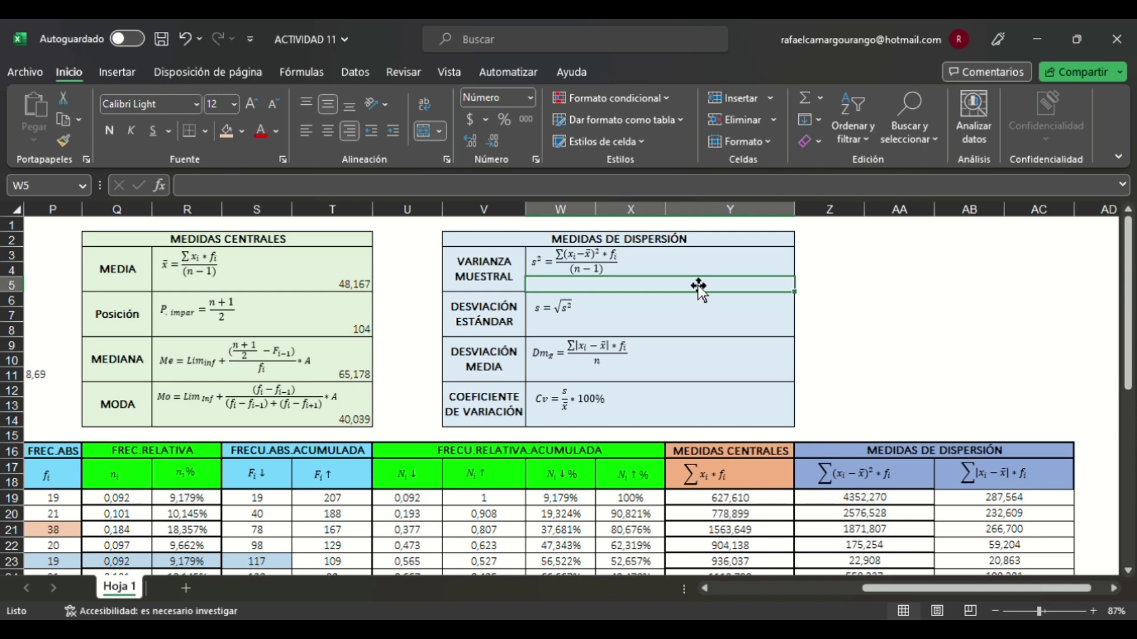
{"action": "type", "text": "+"}
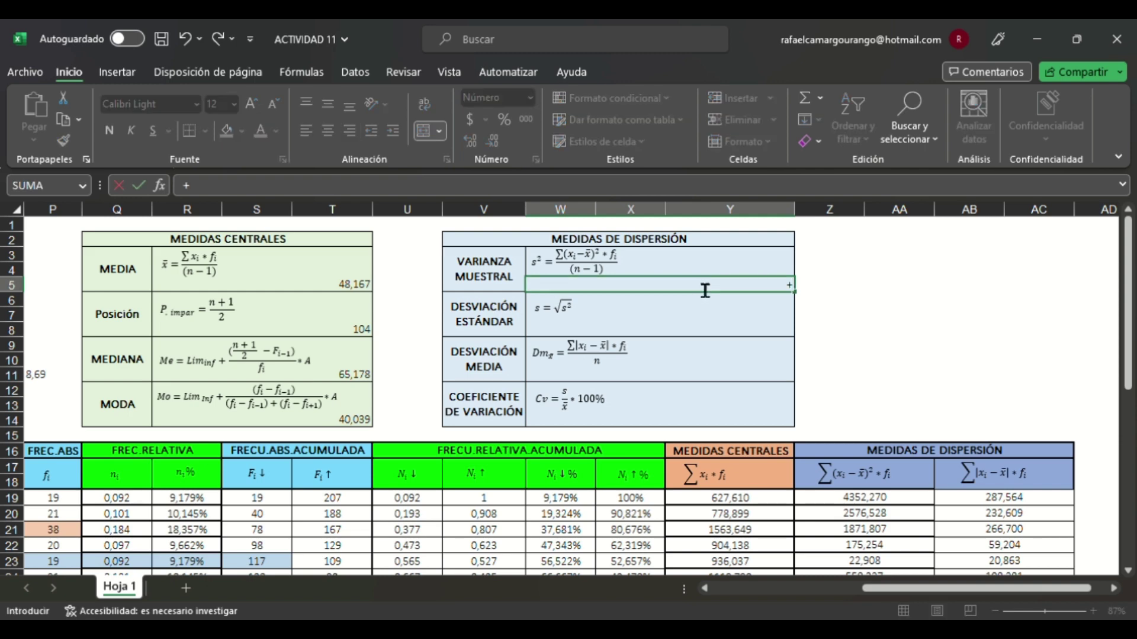
{"action": "left_click_drag", "start_coordinate": [905, 499], "coordinate": [991, 502]}
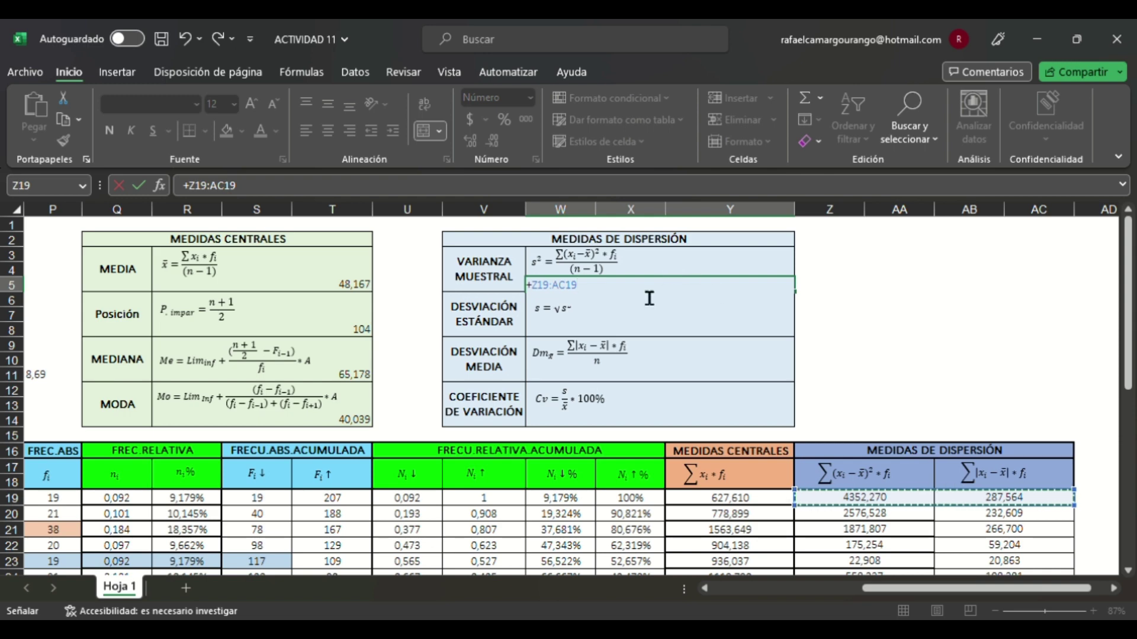
{"action": "key", "text": "Escape"}
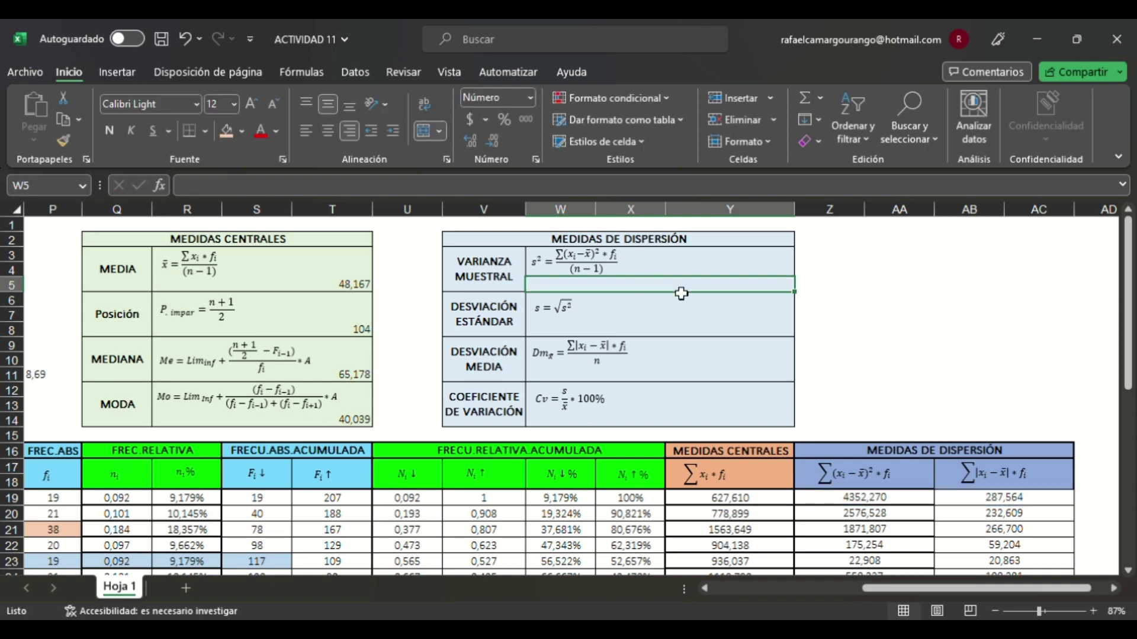
Step: Start the sample variance formula in W5 with the squared-deviation total in Z28 (varianza2) followed by a division sign
{"action": "type", "text": "+"}
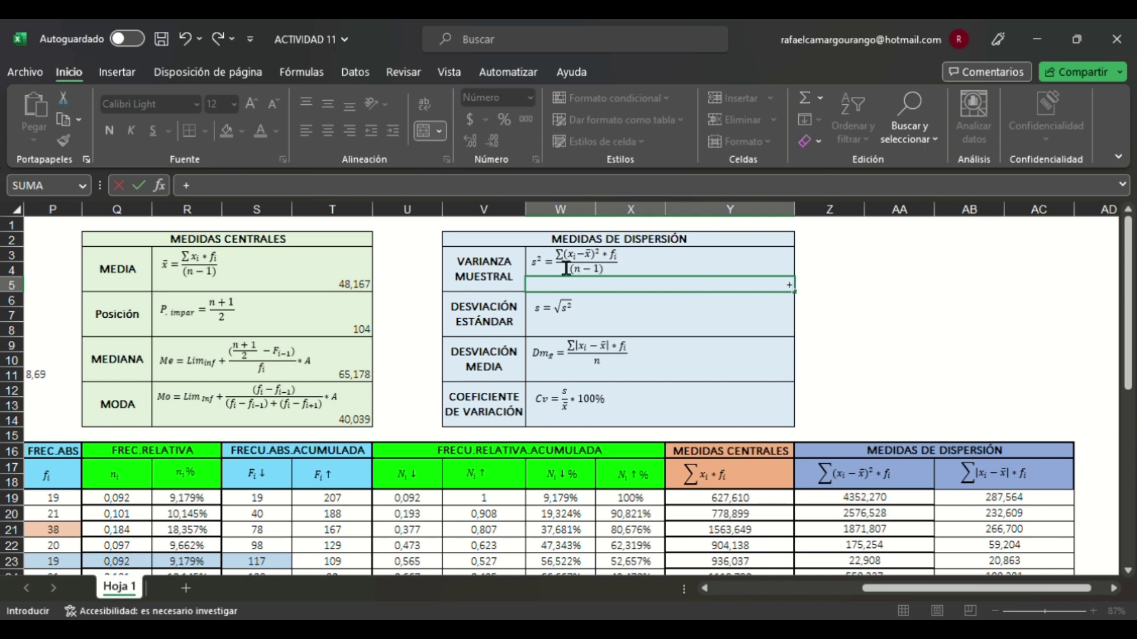
{"action": "scroll", "coordinate": [991, 439], "scroll_direction": "down", "scroll_amount": 3}
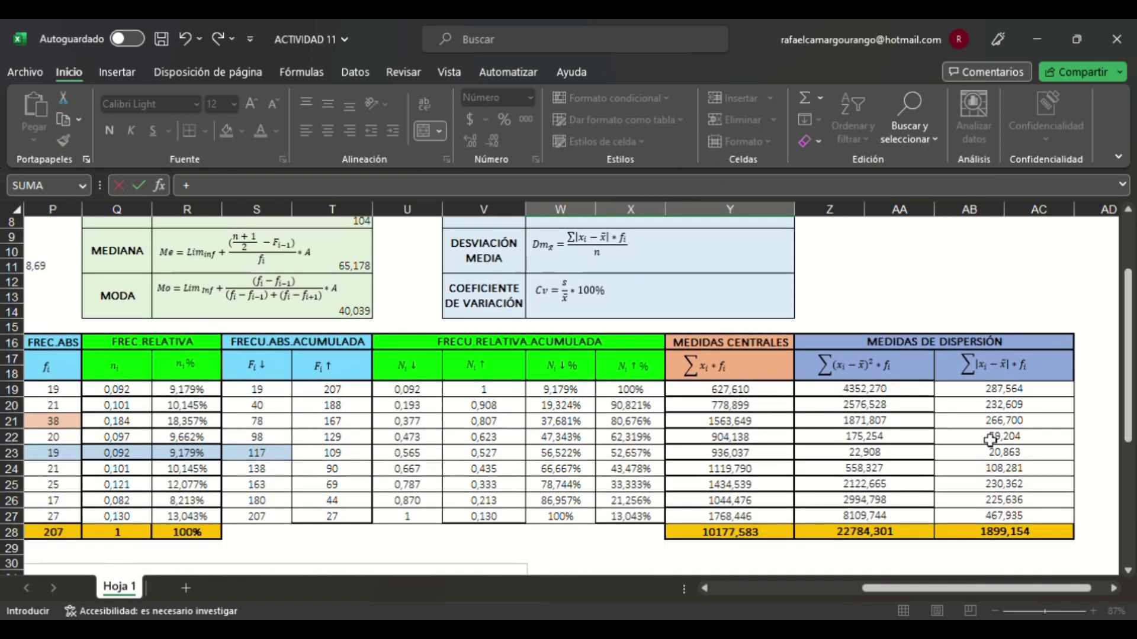
{"action": "left_click", "coordinate": [875, 532]}
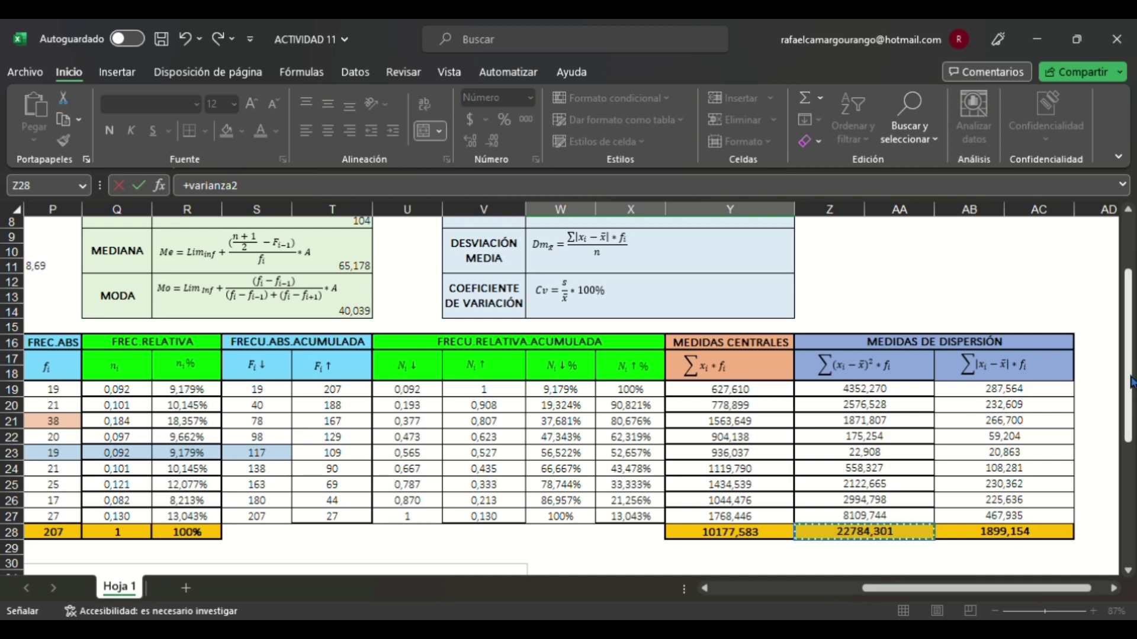
{"action": "scroll", "coordinate": [1130, 382], "scroll_direction": "up", "scroll_amount": 3}
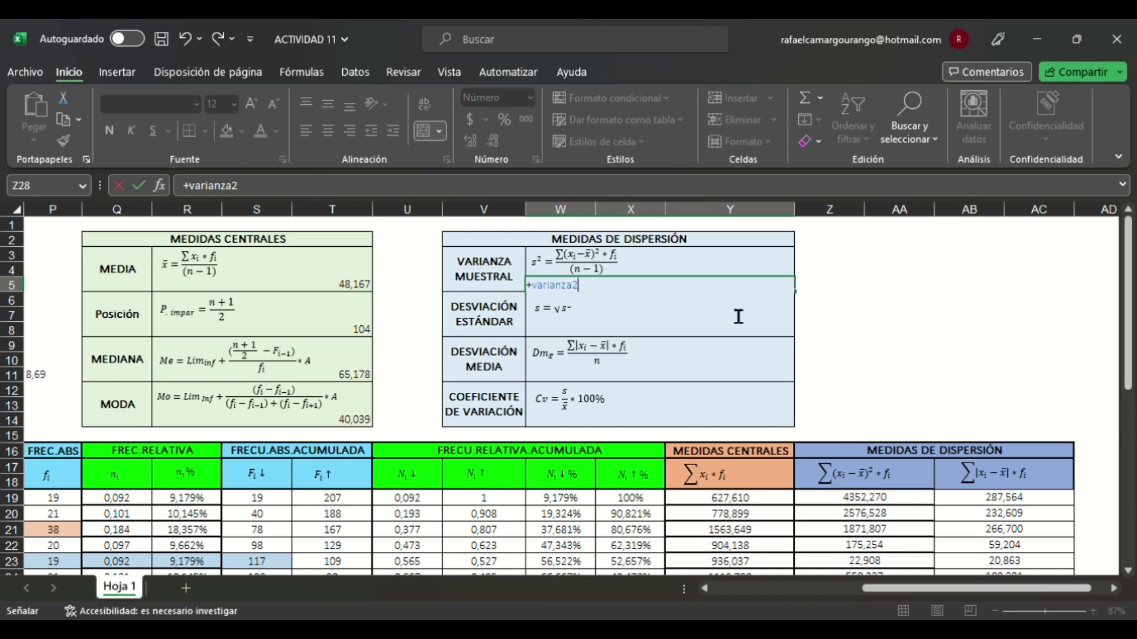
{"action": "type", "text": "/"}
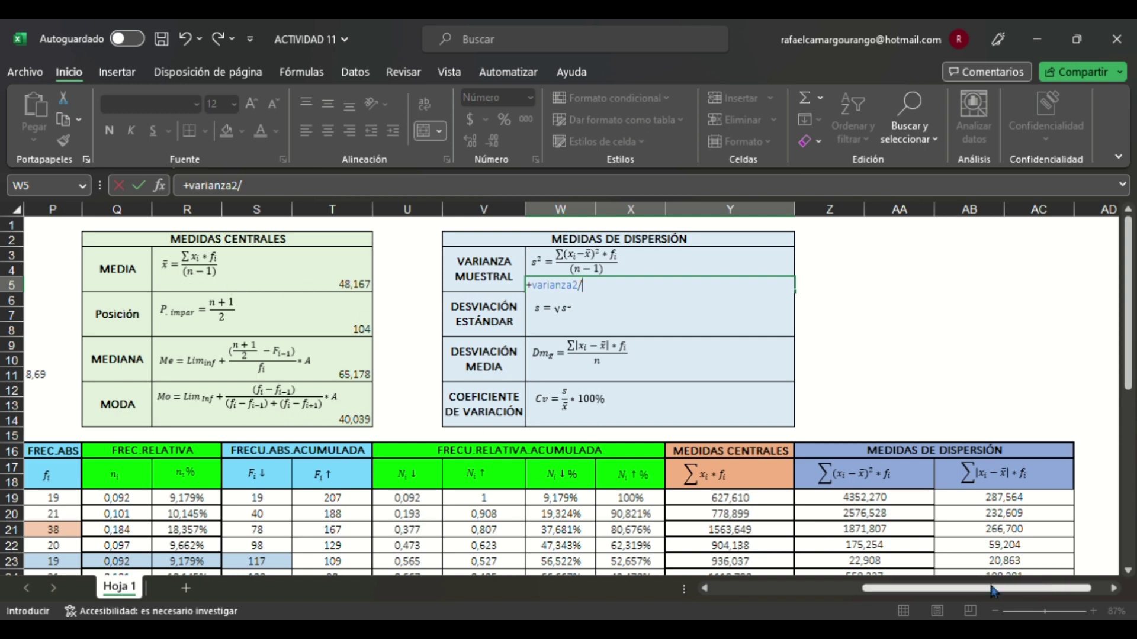
{"action": "left_click_drag", "start_coordinate": [994, 589], "coordinate": [913, 589]}
{"action": "left_click", "coordinate": [374, 260]}
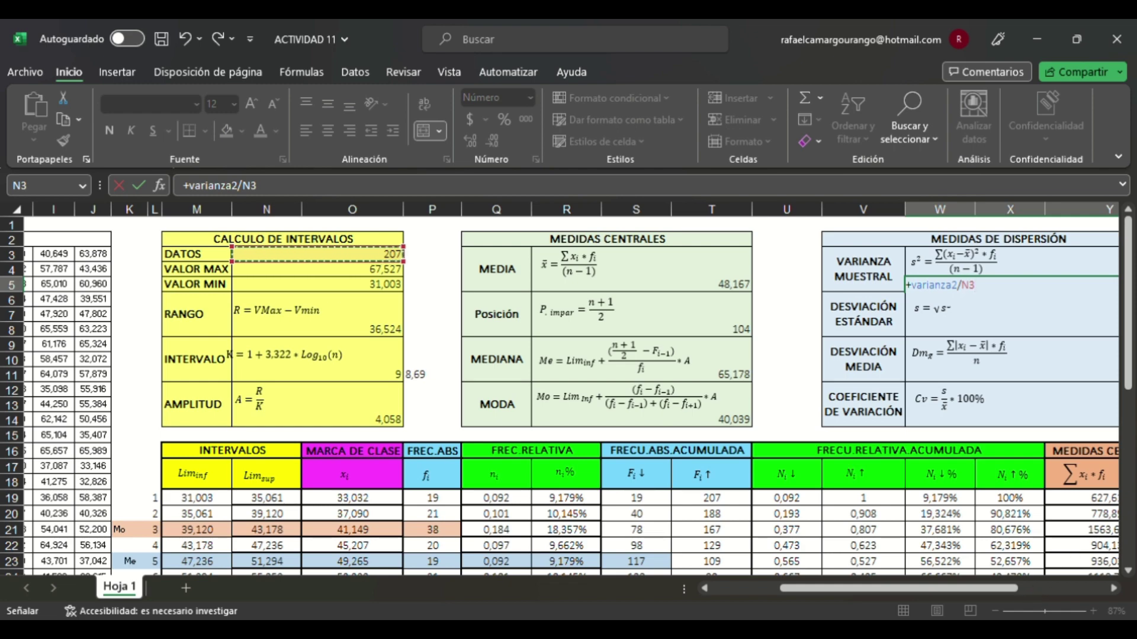
{"action": "left_click_drag", "start_coordinate": [997, 592], "coordinate": [1068, 590]}
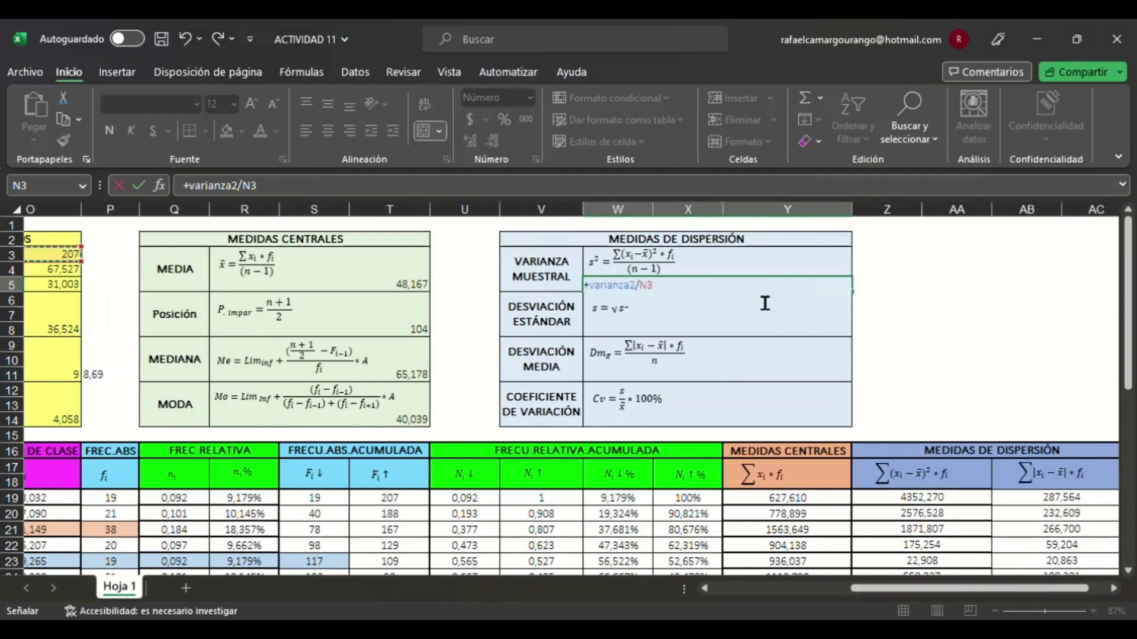
{"action": "type", "text": "-1"}
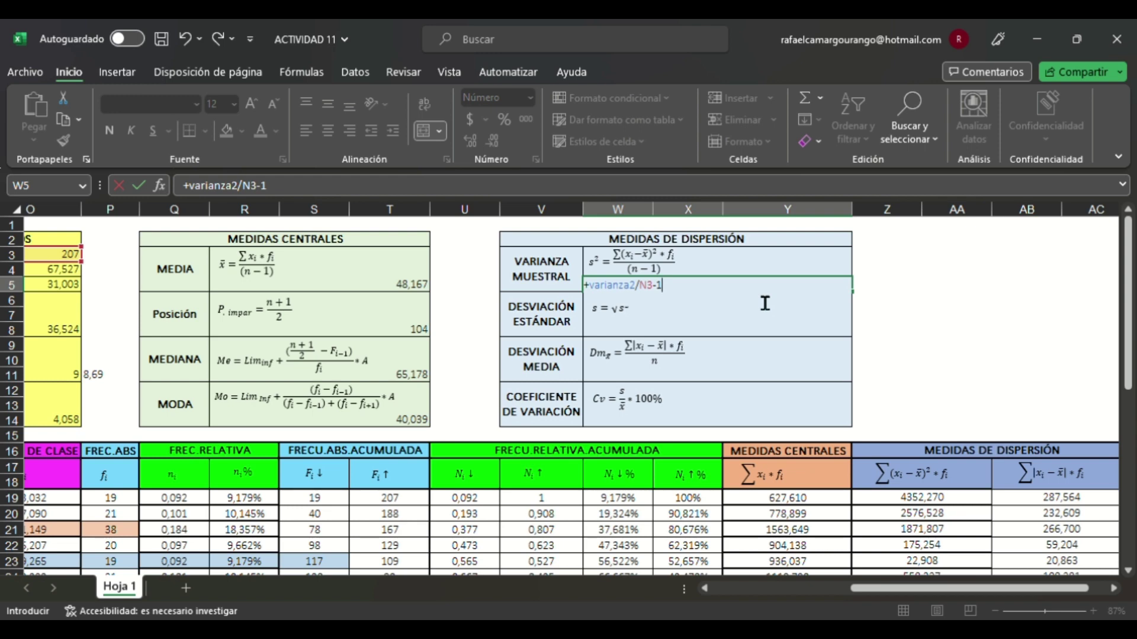
{"action": "key", "text": "BackSpace"}
{"action": "key", "text": "BackSpace"}
{"action": "key", "text": "BackSpace"}
{"action": "key", "text": "BackSpace"}
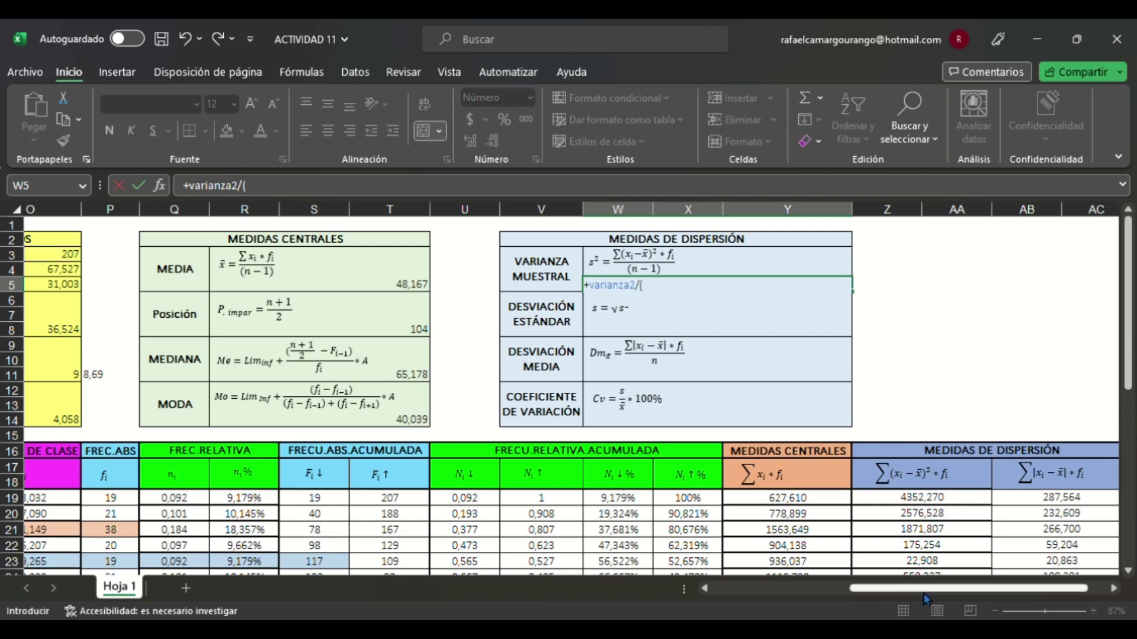
Step: Complete the sample variance formula in W5 with the divisor (N3-1) and display the result with three decimal places
{"action": "left_click_drag", "start_coordinate": [922, 593], "coordinate": [891, 597]}
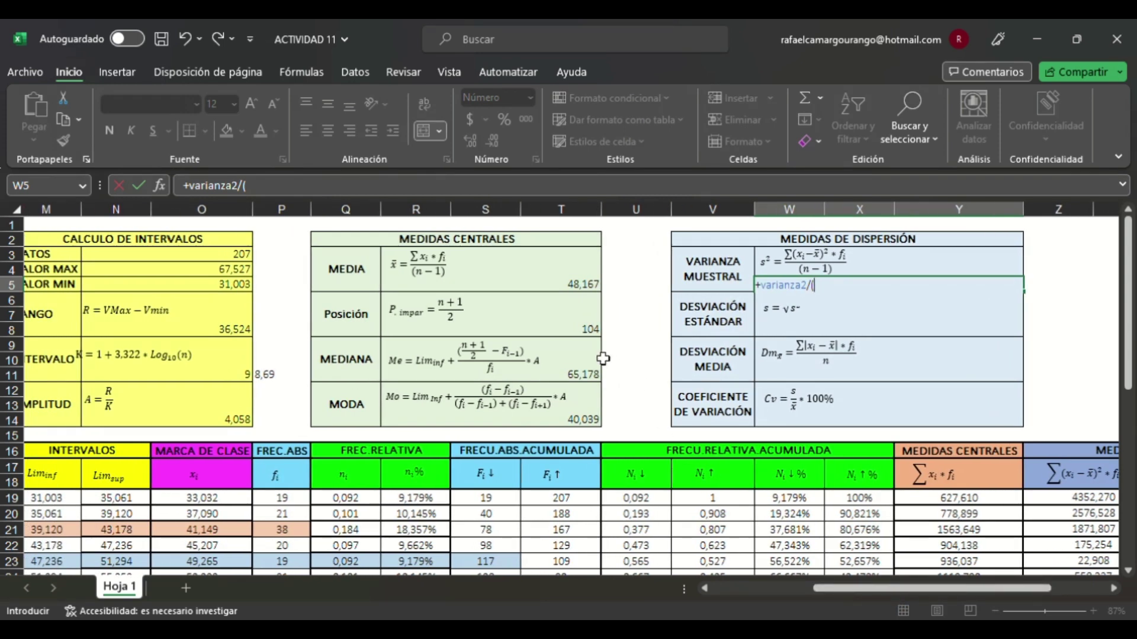
{"action": "left_click", "coordinate": [220, 260]}
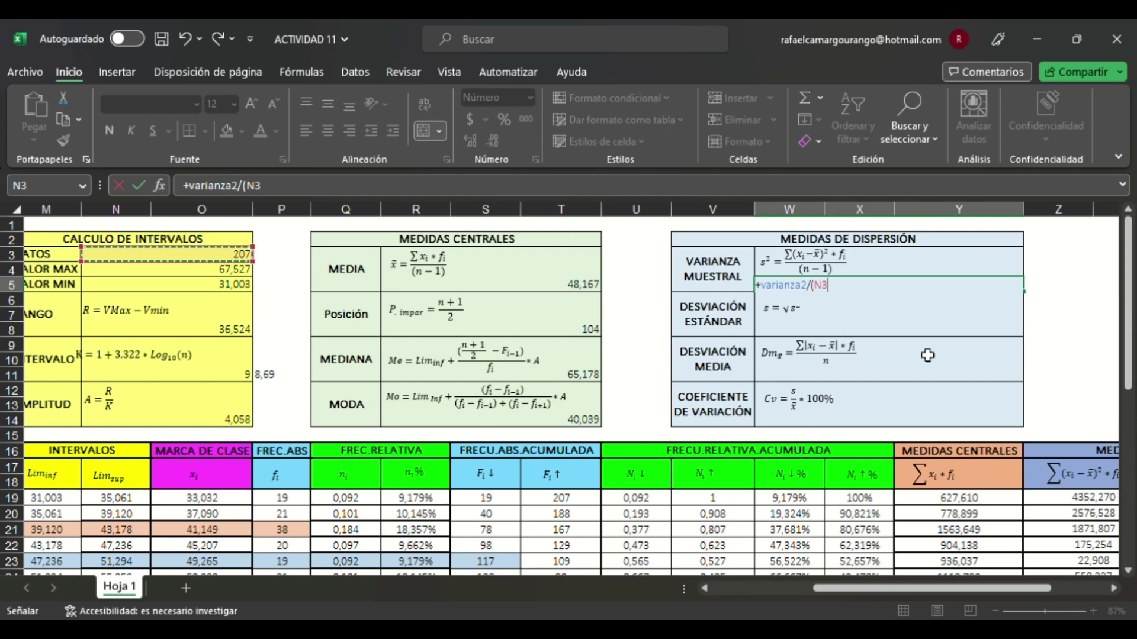
{"action": "type", "text": "-1"}
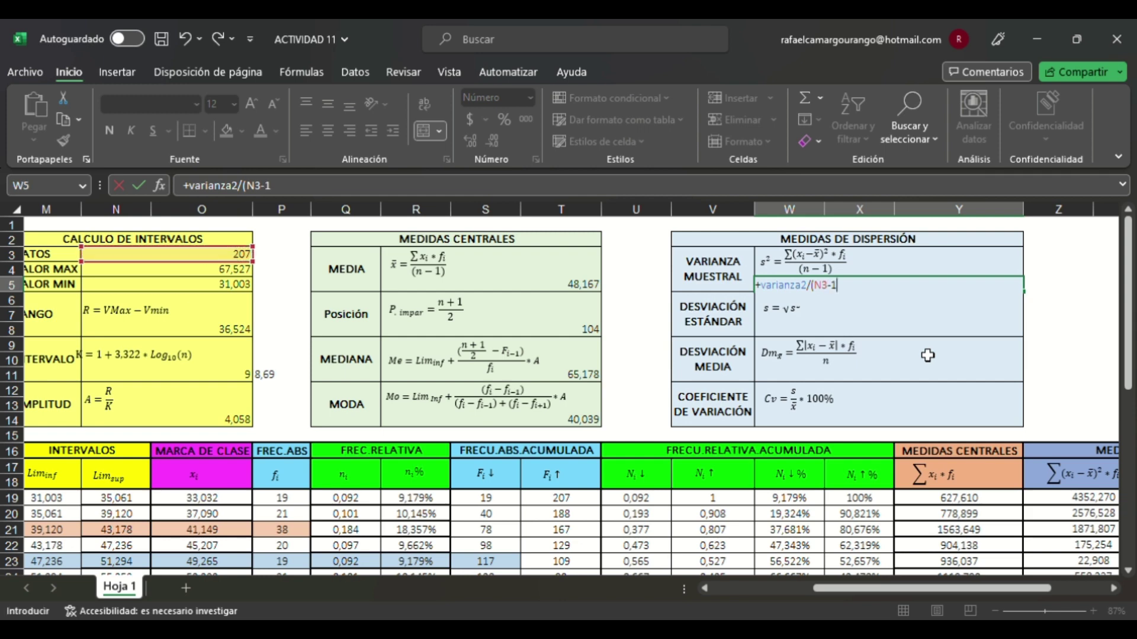
{"action": "key", "text": "Return"}
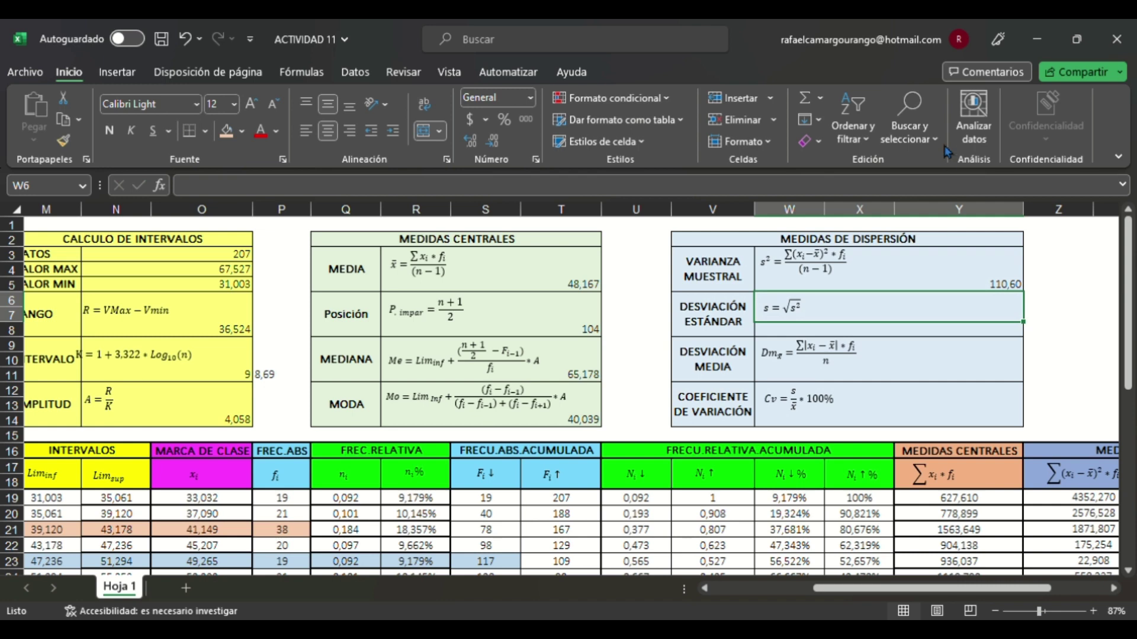
{"action": "left_click", "coordinate": [997, 289]}
{"action": "left_click", "coordinate": [469, 143]}
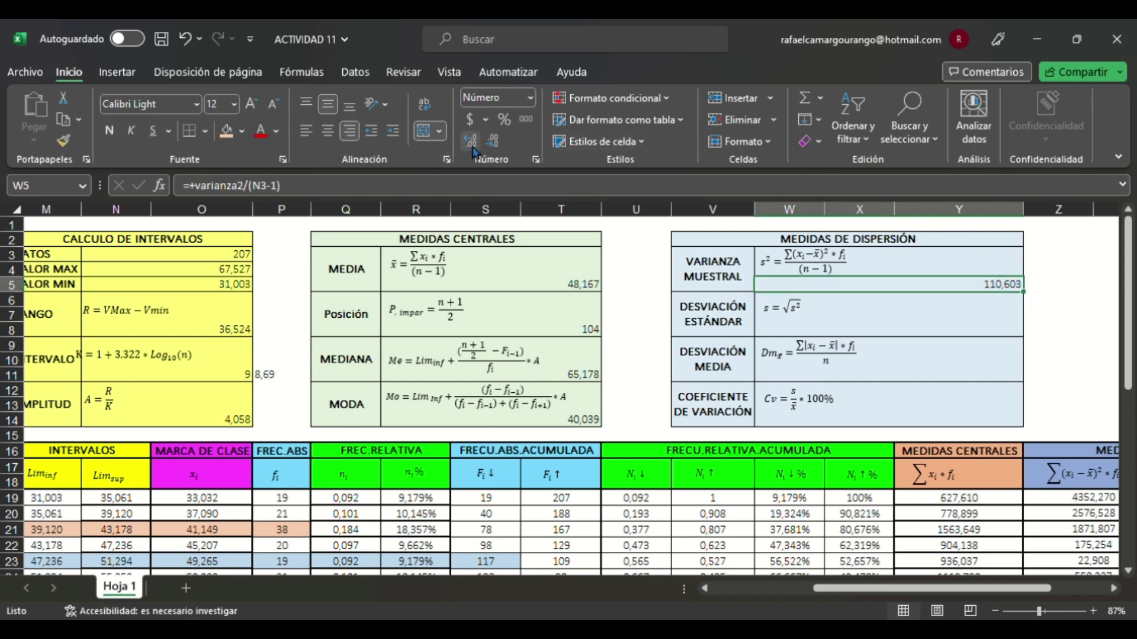
Step: Calculate the standard deviation in W8 as the square root of the variance, RAIZ(W5), and display it with three decimal places
{"action": "left_click", "coordinate": [969, 330]}
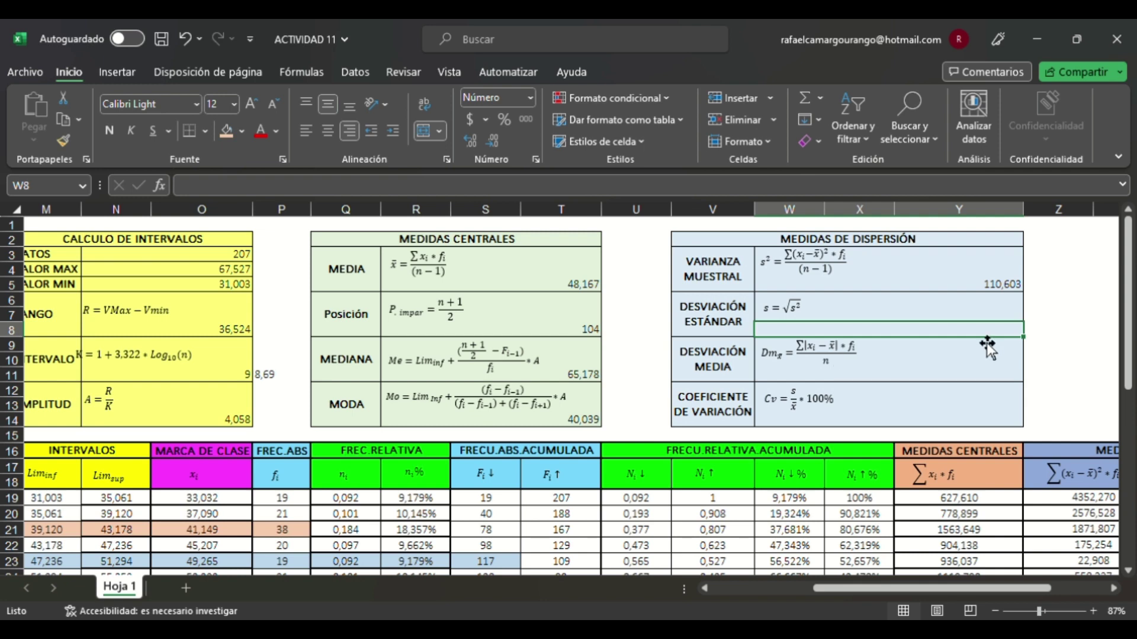
{"action": "left_click", "coordinate": [947, 284]}
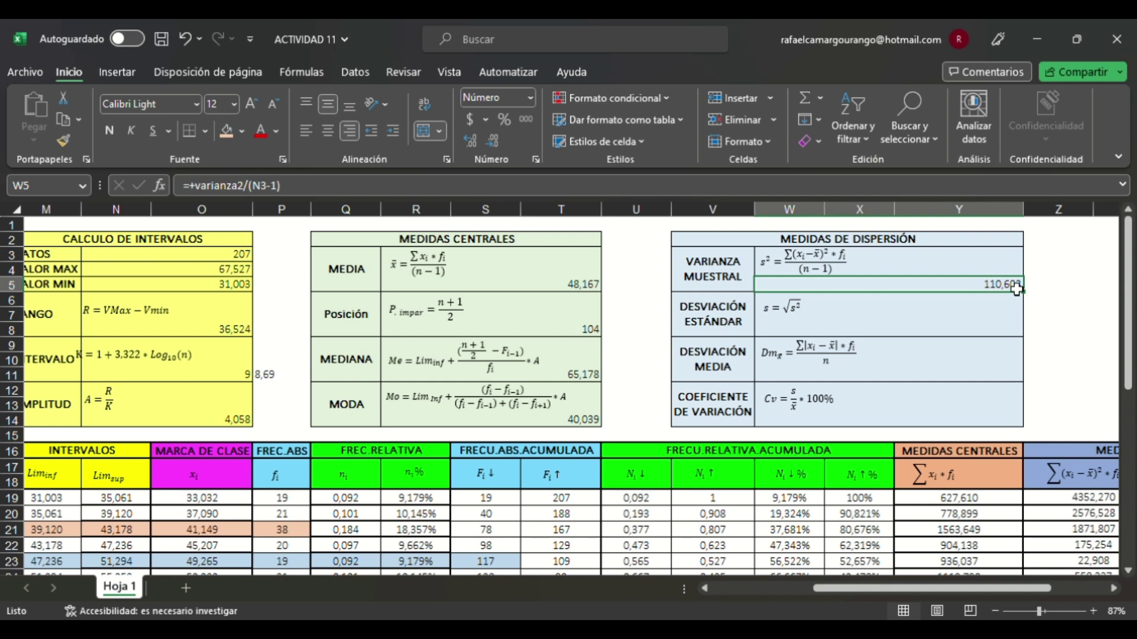
{"action": "left_click", "coordinate": [1001, 334]}
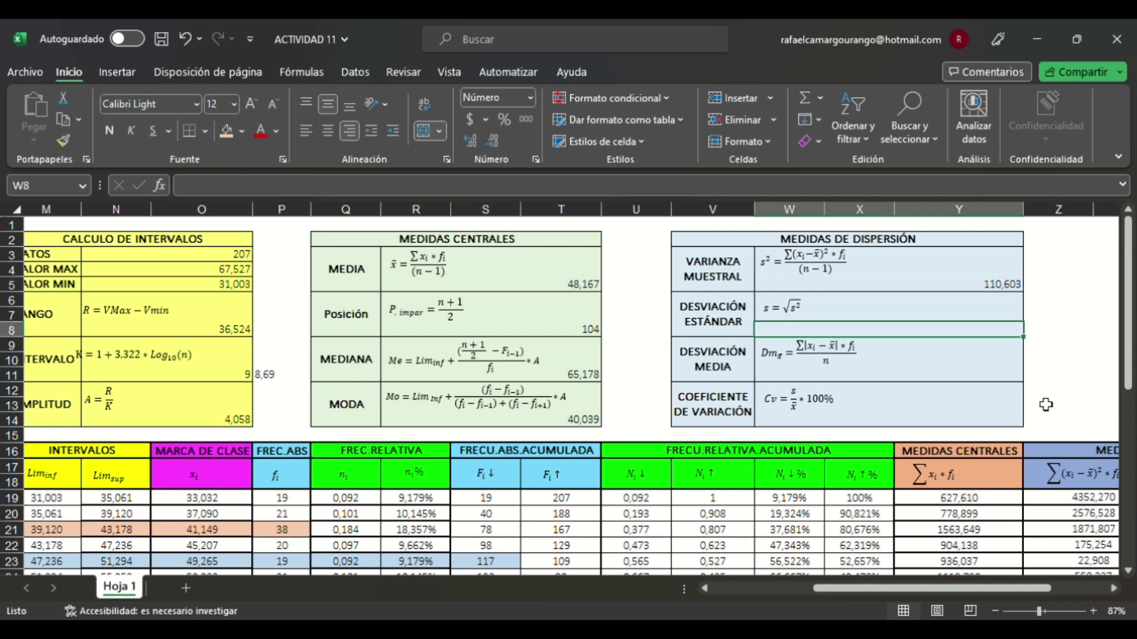
{"action": "type", "text": "+raiz"}
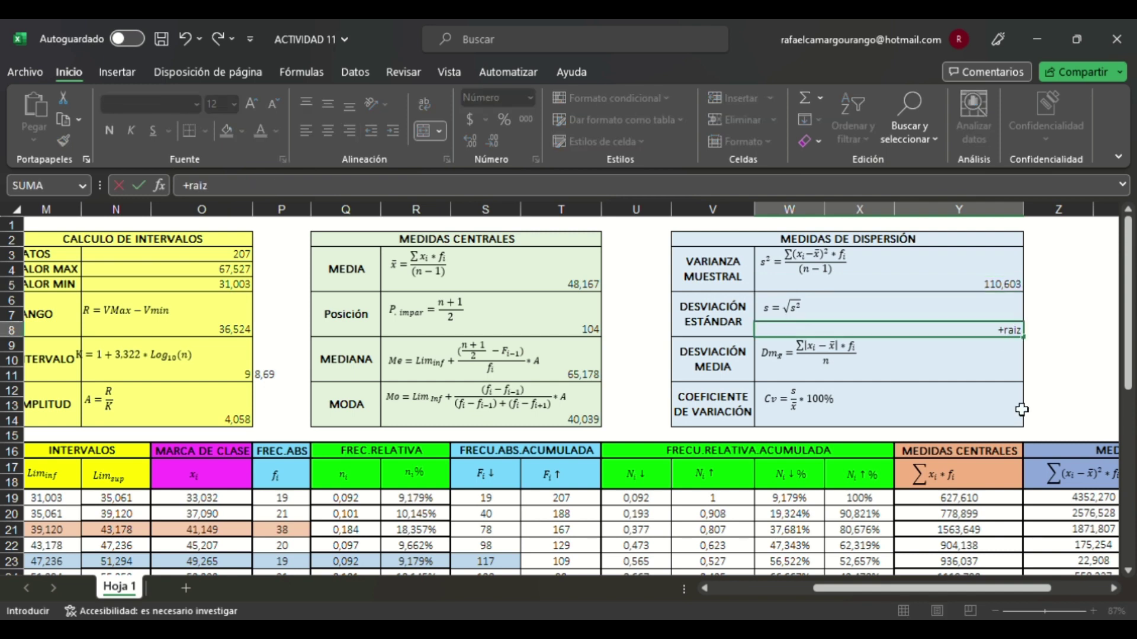
{"action": "type", "text": "("}
{"action": "left_click", "coordinate": [1017, 290]}
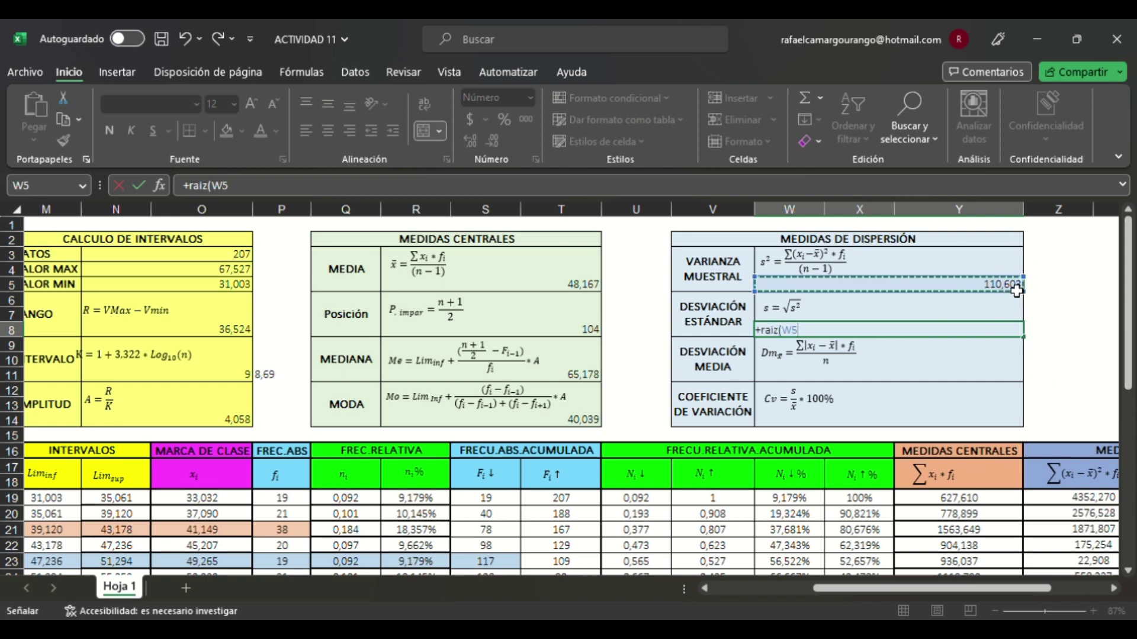
{"action": "type", "text": ")"}
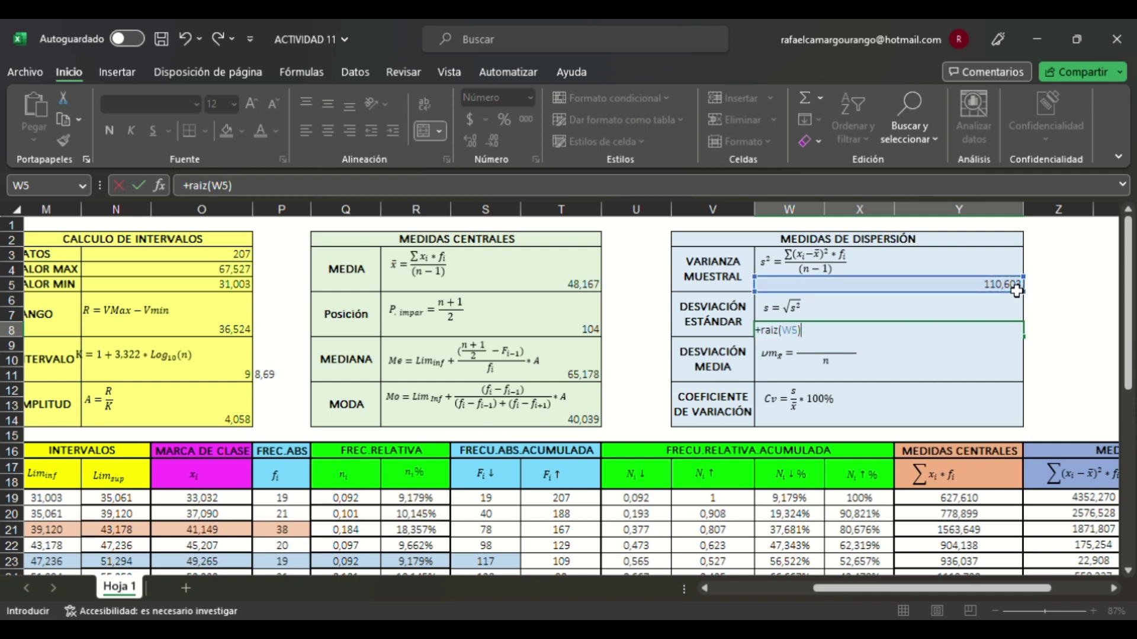
{"action": "key", "text": "Return"}
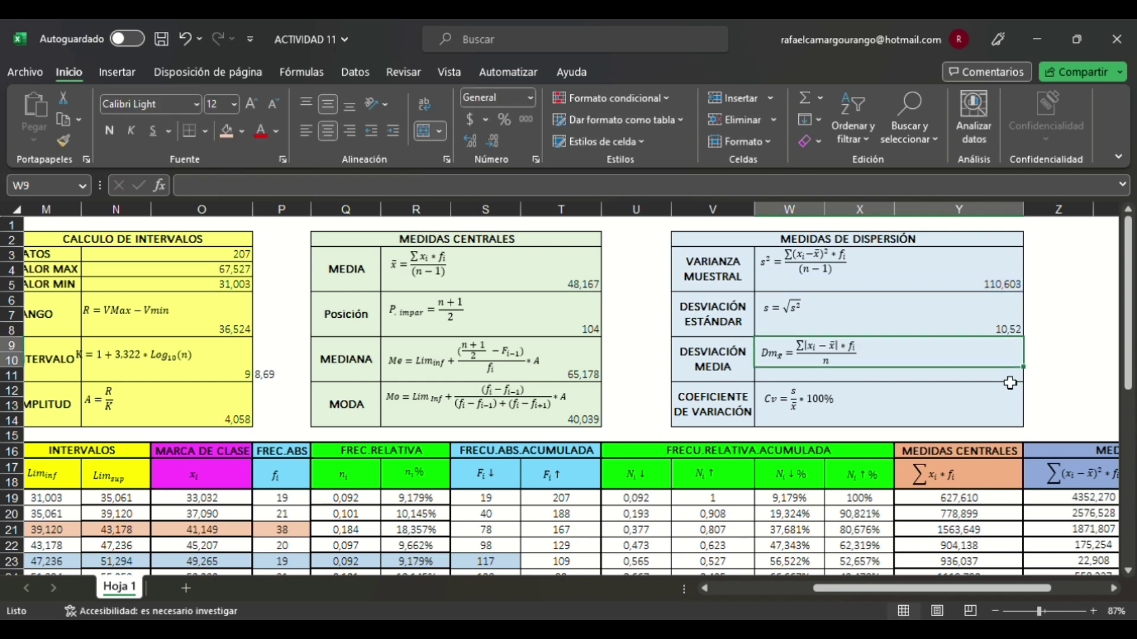
{"action": "left_click", "coordinate": [1011, 333]}
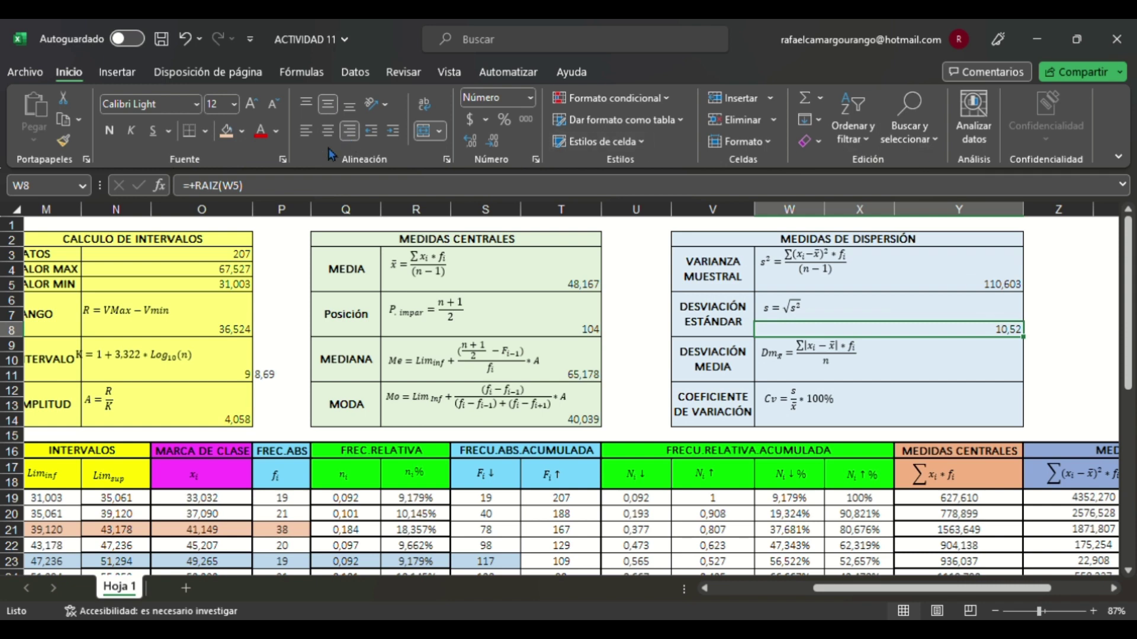
{"action": "left_click", "coordinate": [472, 142]}
{"action": "left_click", "coordinate": [977, 375]}
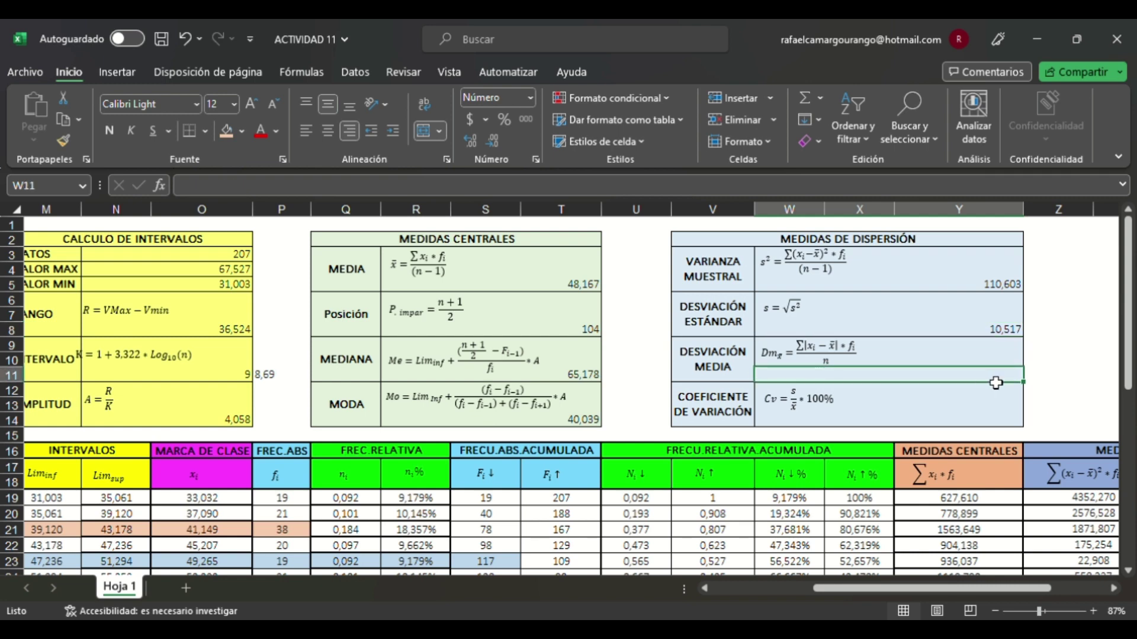
{"action": "scroll", "coordinate": [1005, 588], "scroll_direction": "right", "scroll_amount": 2}
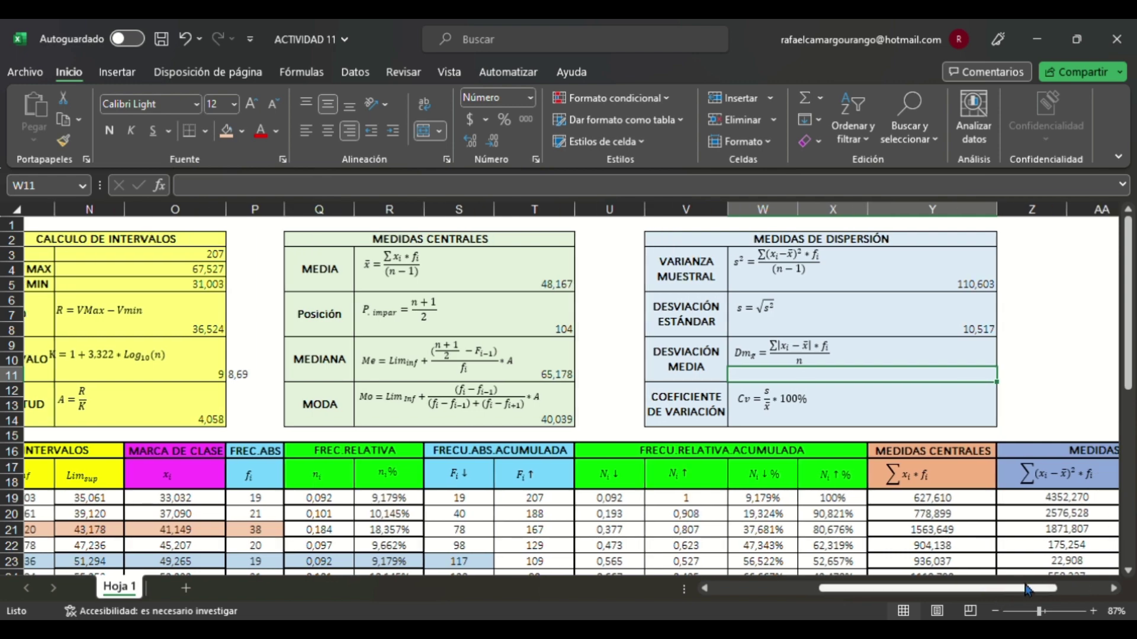
{"action": "type", "text": "+"}
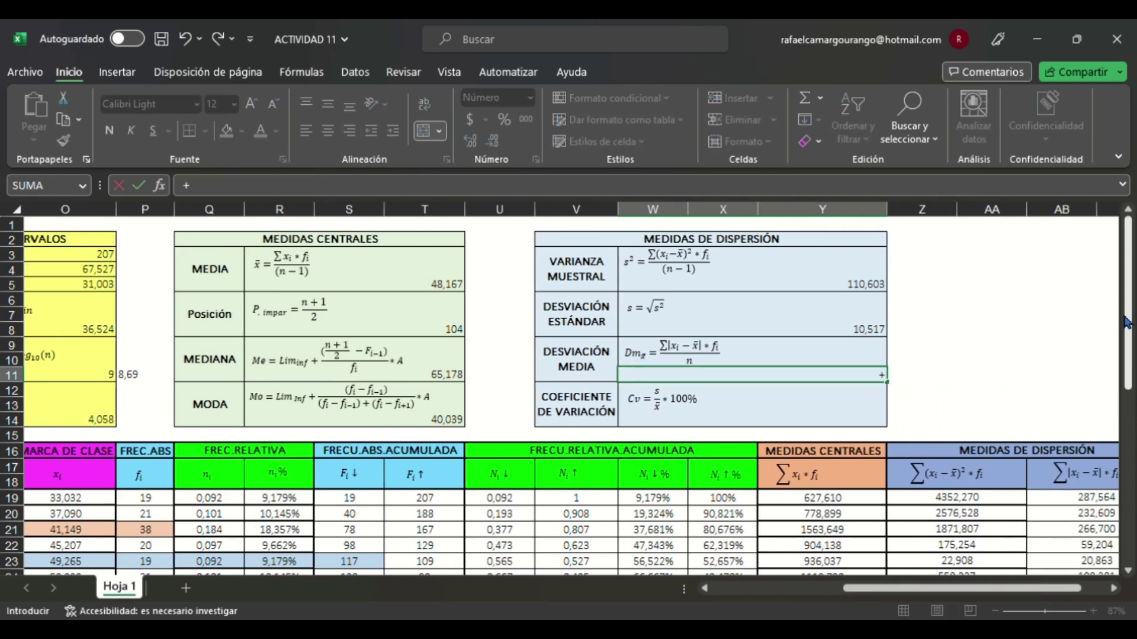
{"action": "scroll", "coordinate": [1043, 571], "scroll_direction": "down", "scroll_amount": 3}
{"action": "scroll", "coordinate": [1043, 574], "scroll_direction": "right", "scroll_amount": 2}
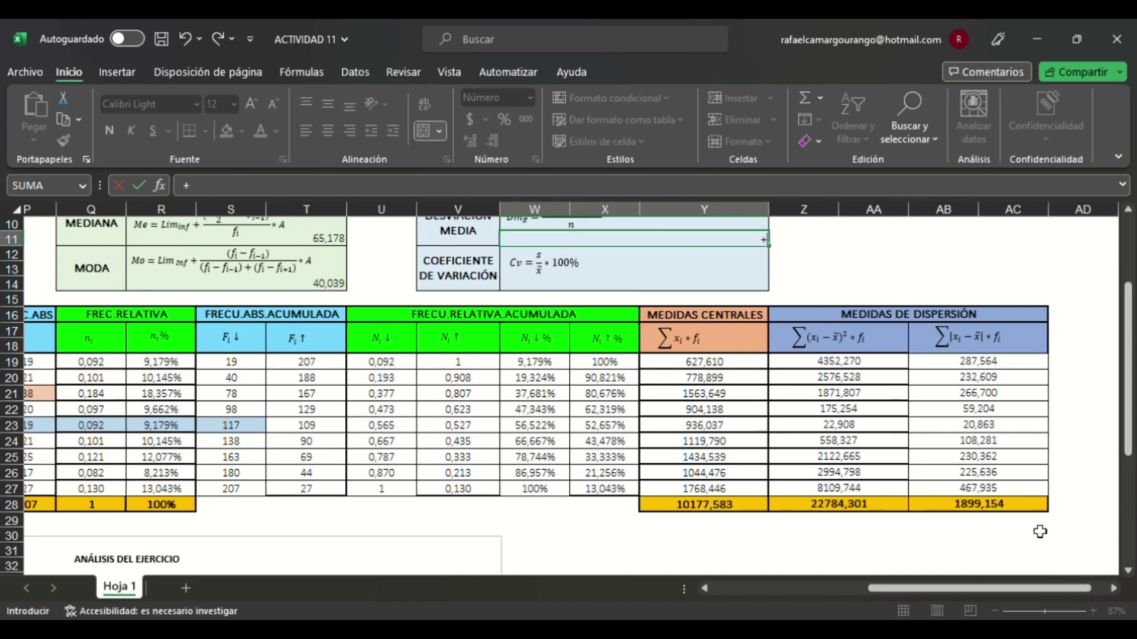
{"action": "left_click", "coordinate": [1017, 513]}
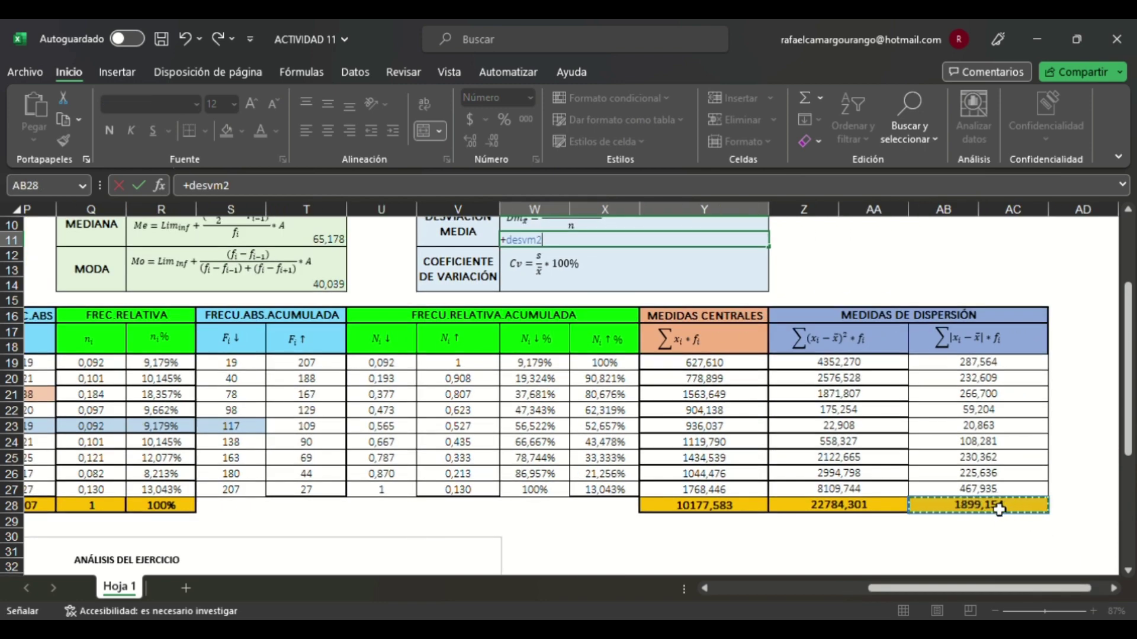
{"action": "key", "text": "Escape"}
{"action": "left_click", "coordinate": [997, 511]}
Step: Calculate the mean deviation in W11 as the absolute-deviation total in AB28 (desvm2) divided by N3, displayed with three decimal places
{"action": "scroll", "coordinate": [827, 308], "scroll_direction": "up", "scroll_amount": 3}
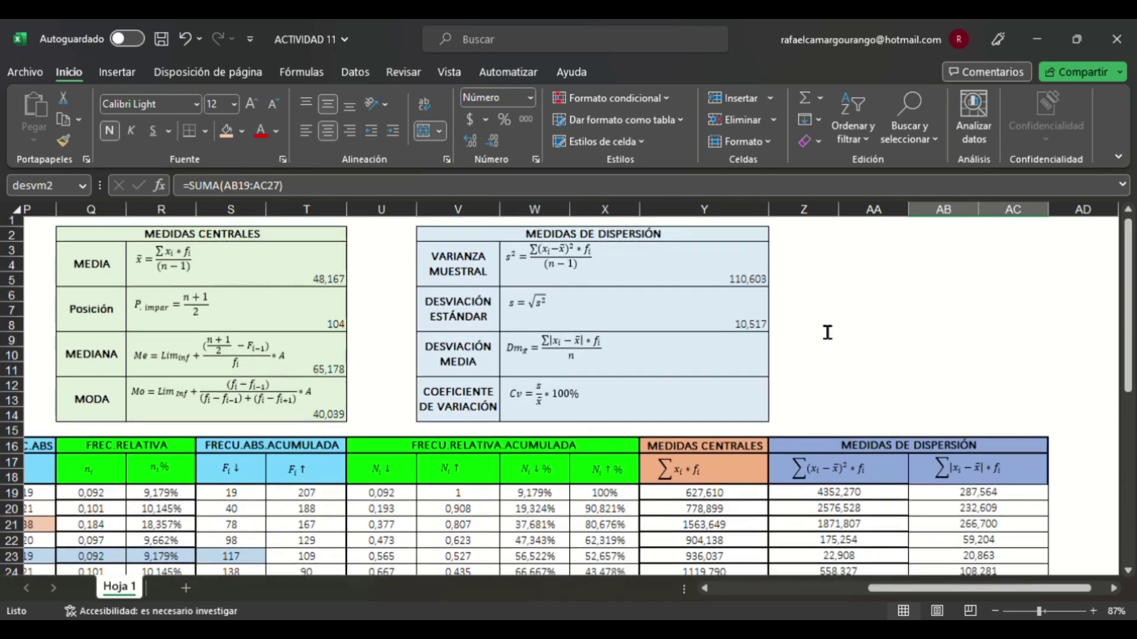
{"action": "left_click", "coordinate": [750, 380]}
{"action": "scroll", "coordinate": [1118, 385], "scroll_direction": "down", "scroll_amount": 4}
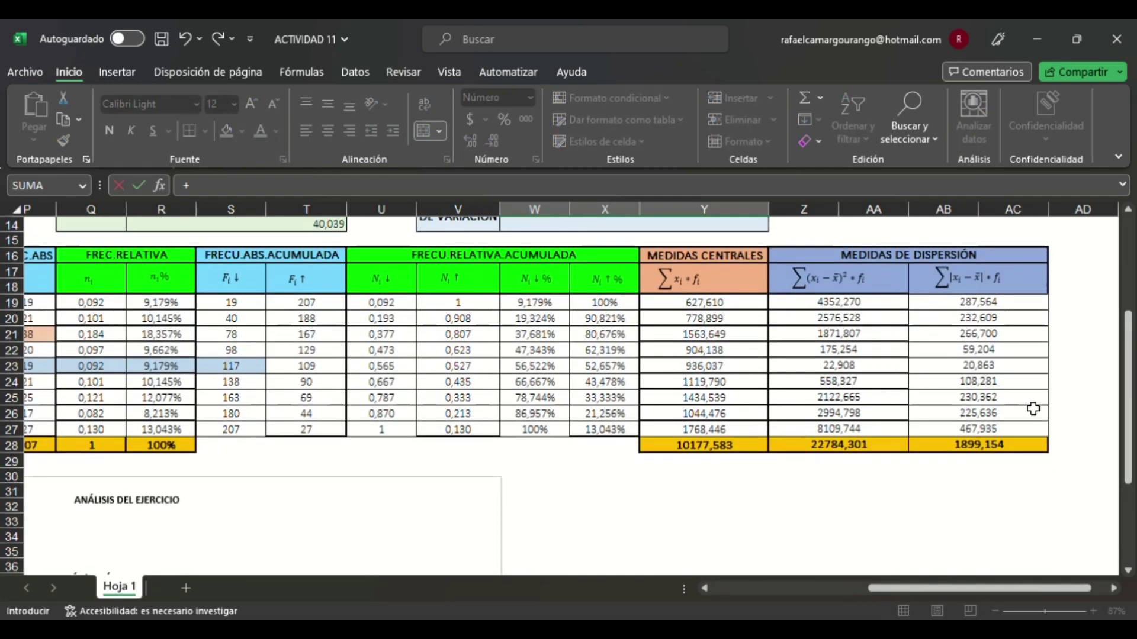
{"action": "left_click", "coordinate": [980, 446]}
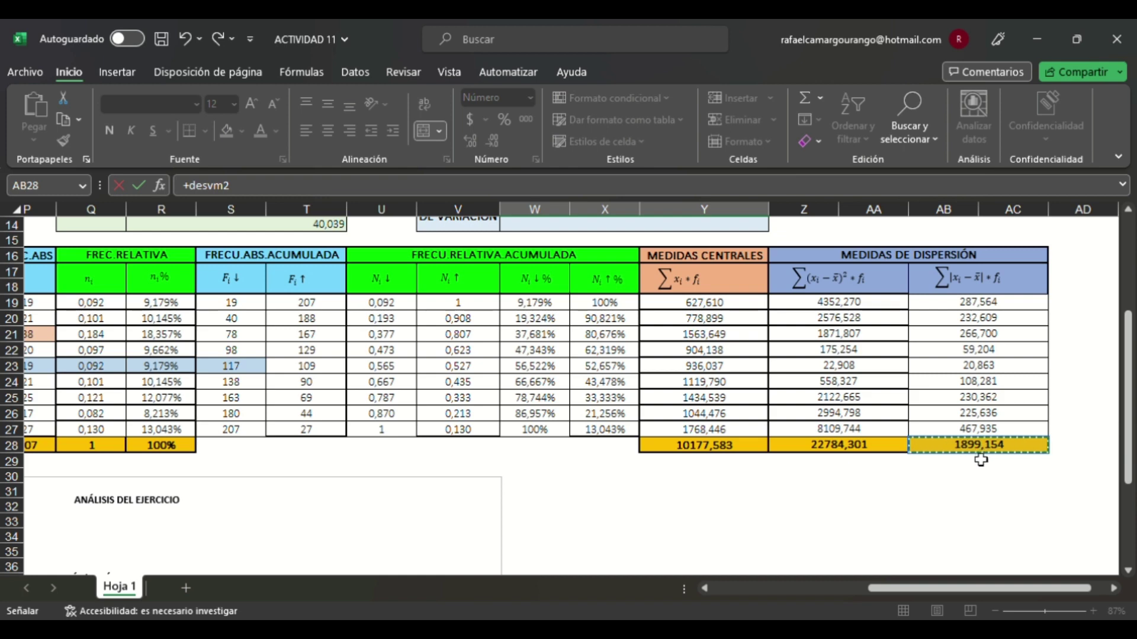
{"action": "scroll", "coordinate": [915, 350], "scroll_direction": "up", "scroll_amount": 4}
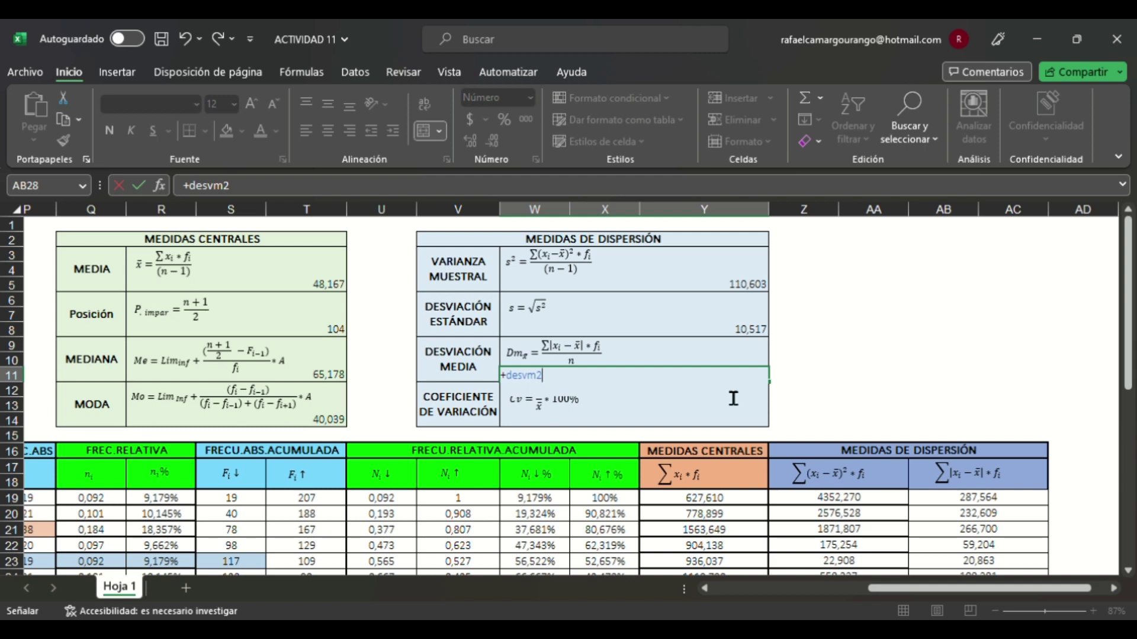
{"action": "type", "text": "/"}
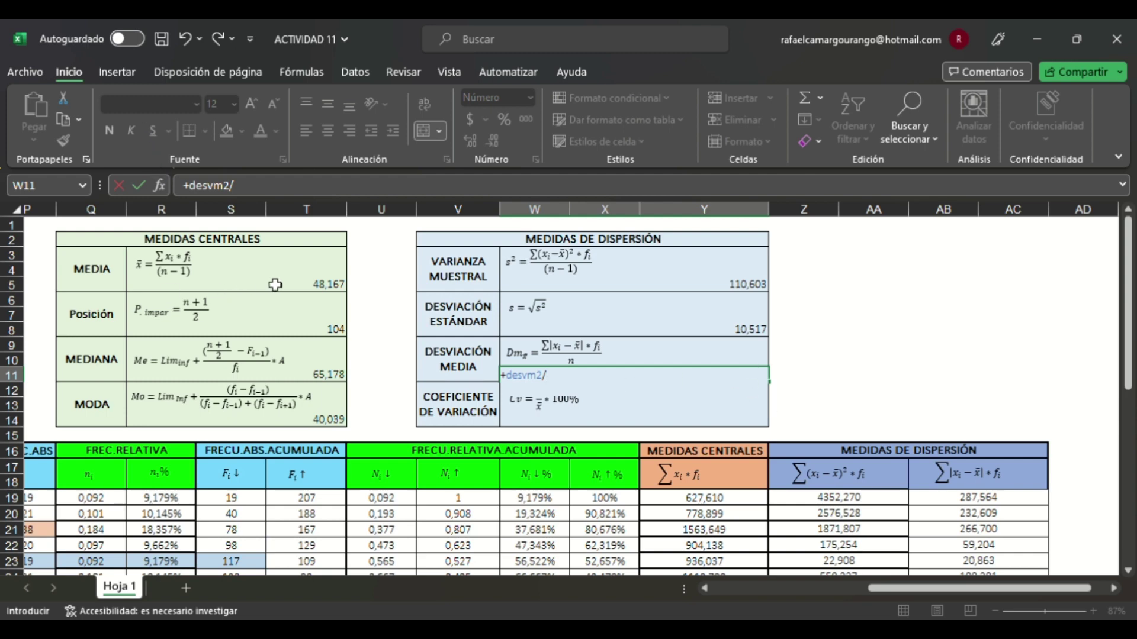
{"action": "left_click_drag", "start_coordinate": [954, 589], "coordinate": [891, 589]}
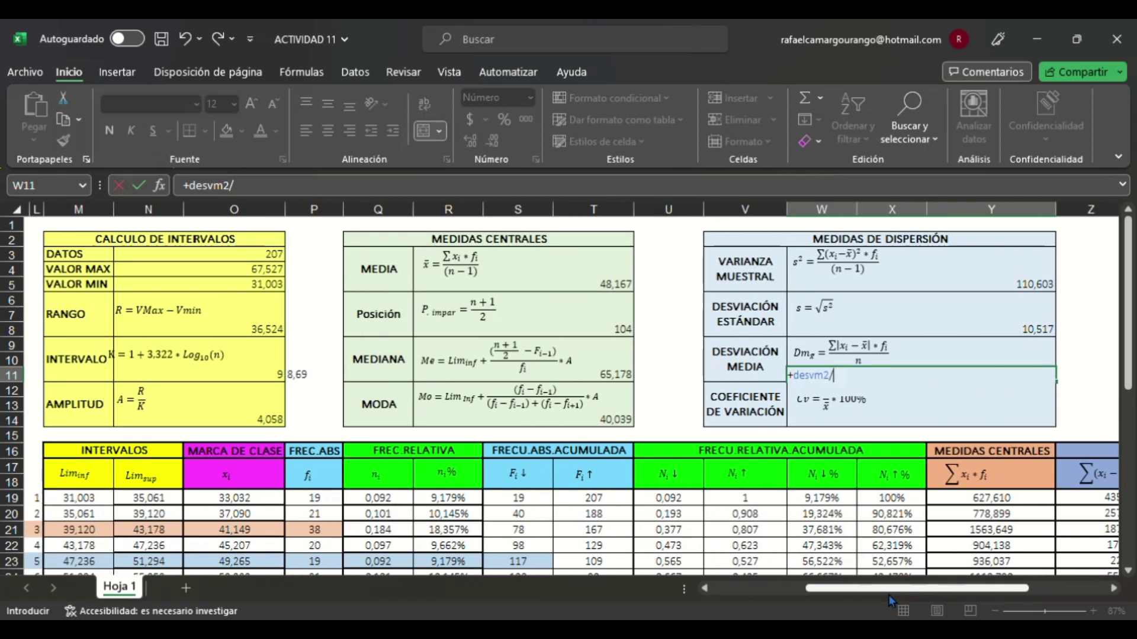
{"action": "left_click", "coordinate": [278, 254]}
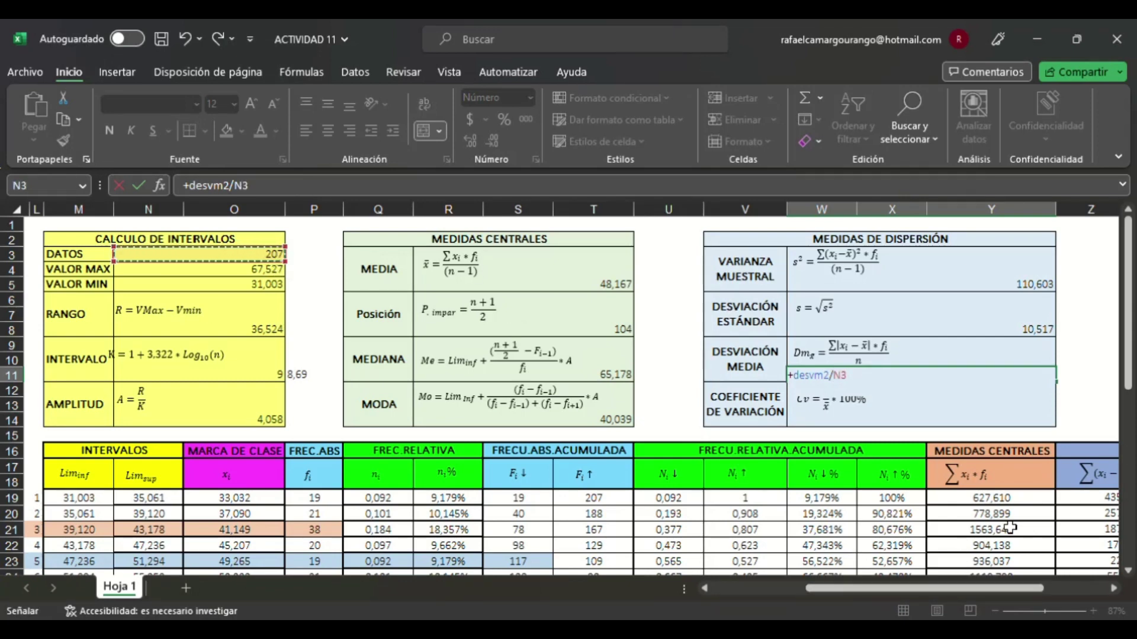
{"action": "key", "text": "Return"}
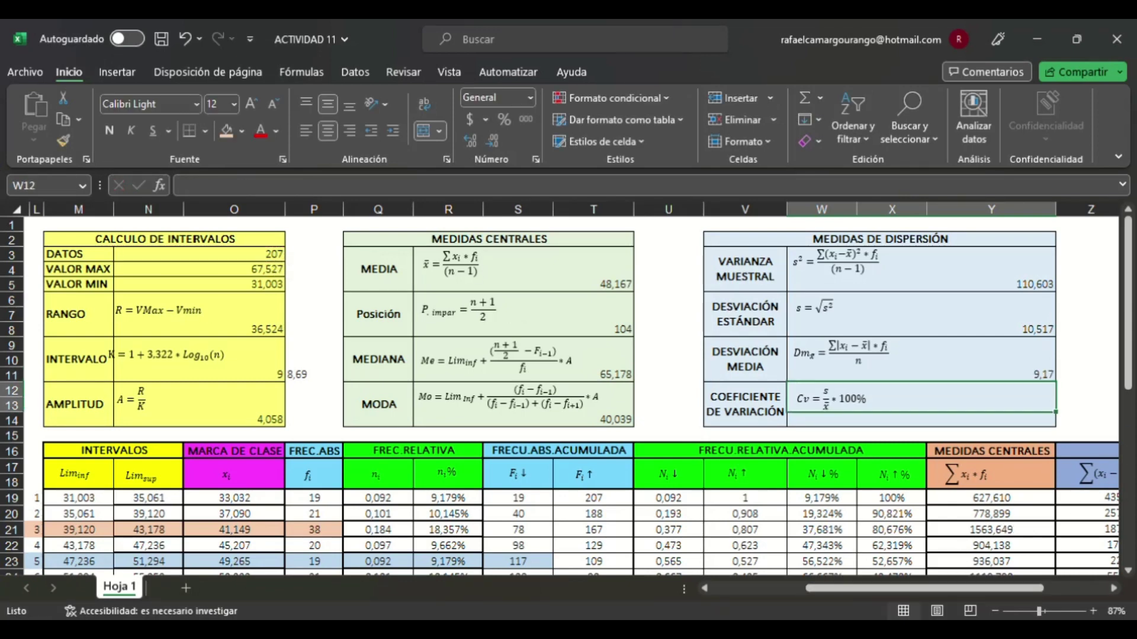
{"action": "left_click", "coordinate": [1025, 363]}
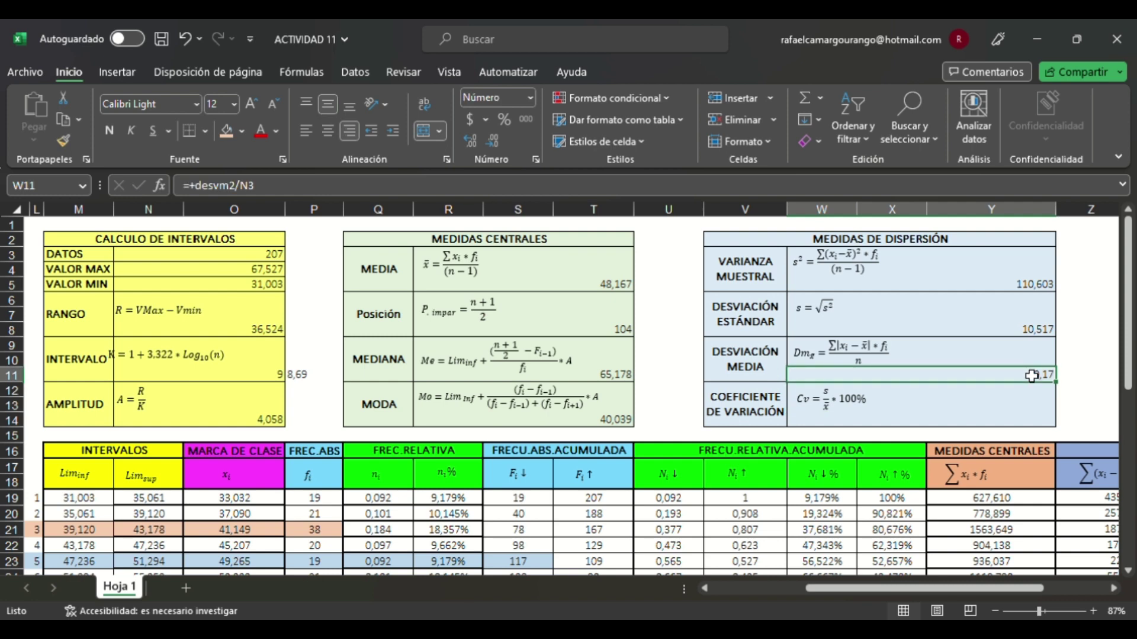
{"action": "left_click", "coordinate": [471, 142]}
Step: Calculate the coefficient of variation in W14 as the standard deviation divided by the mean, W8/R5, displayed as a percentage with three decimal places
{"action": "left_click", "coordinate": [988, 428]}
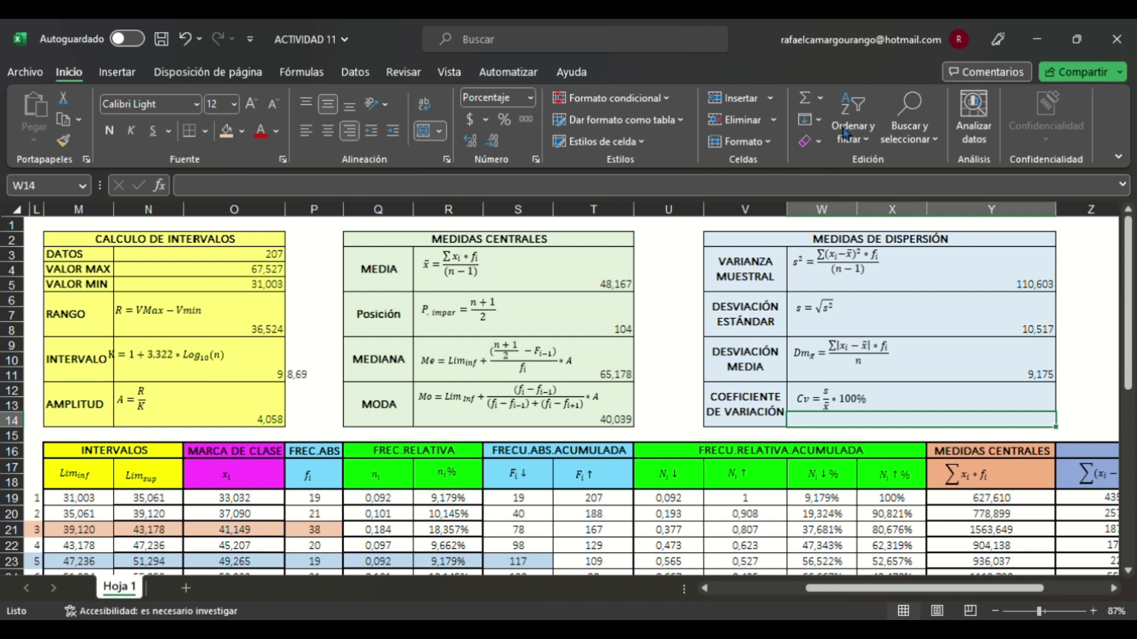
{"action": "left_click", "coordinate": [1041, 289]}
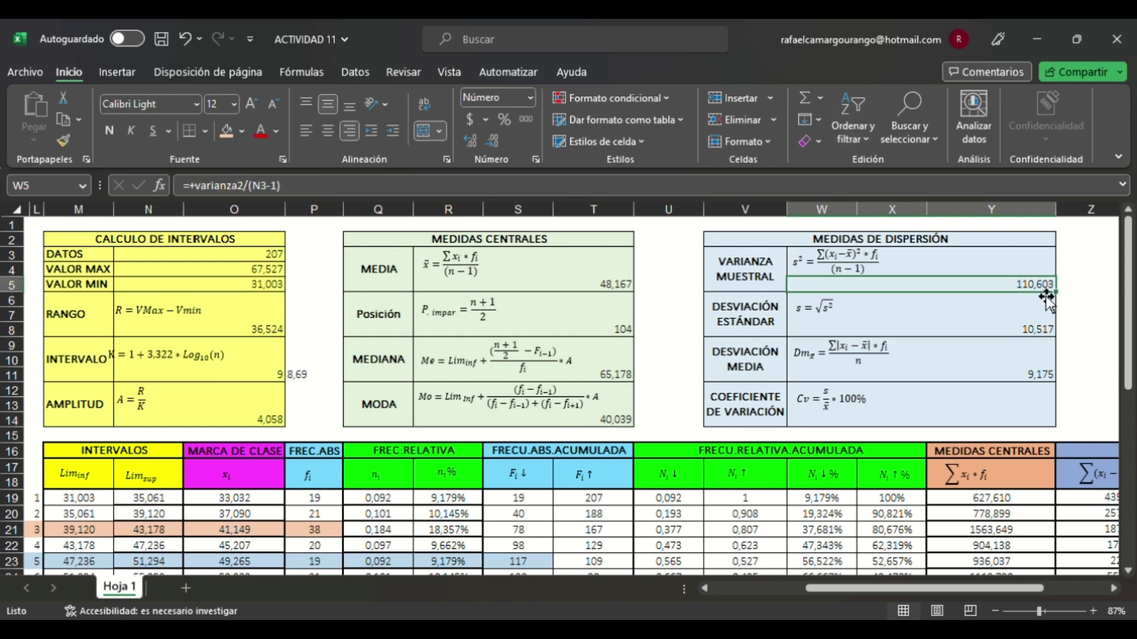
{"action": "left_click", "coordinate": [1048, 333]}
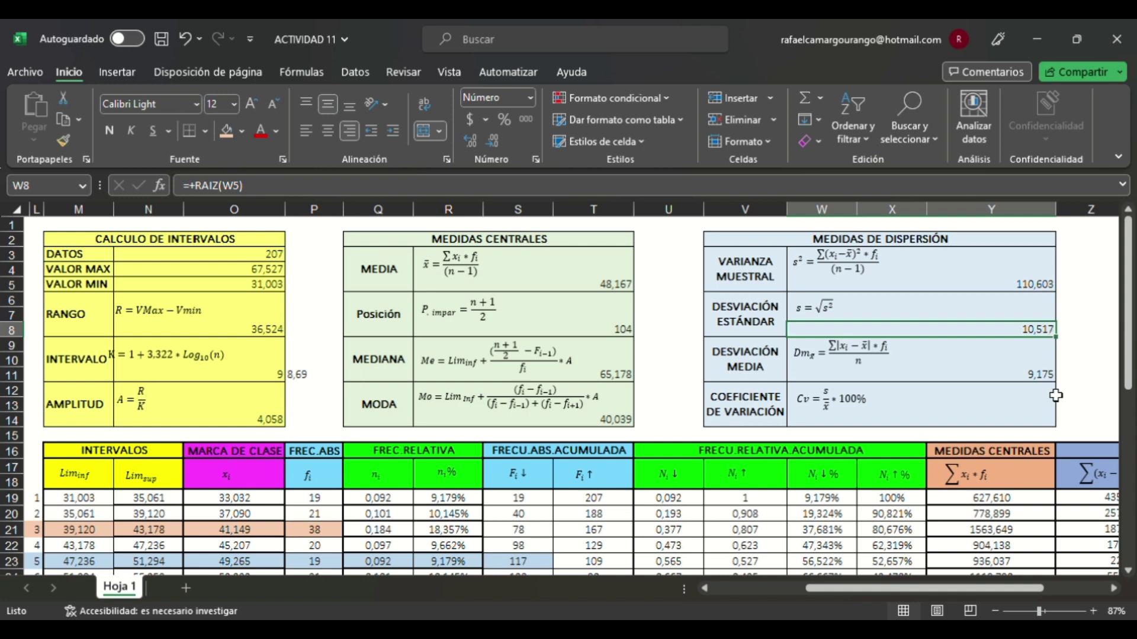
{"action": "left_click", "coordinate": [1053, 420]}
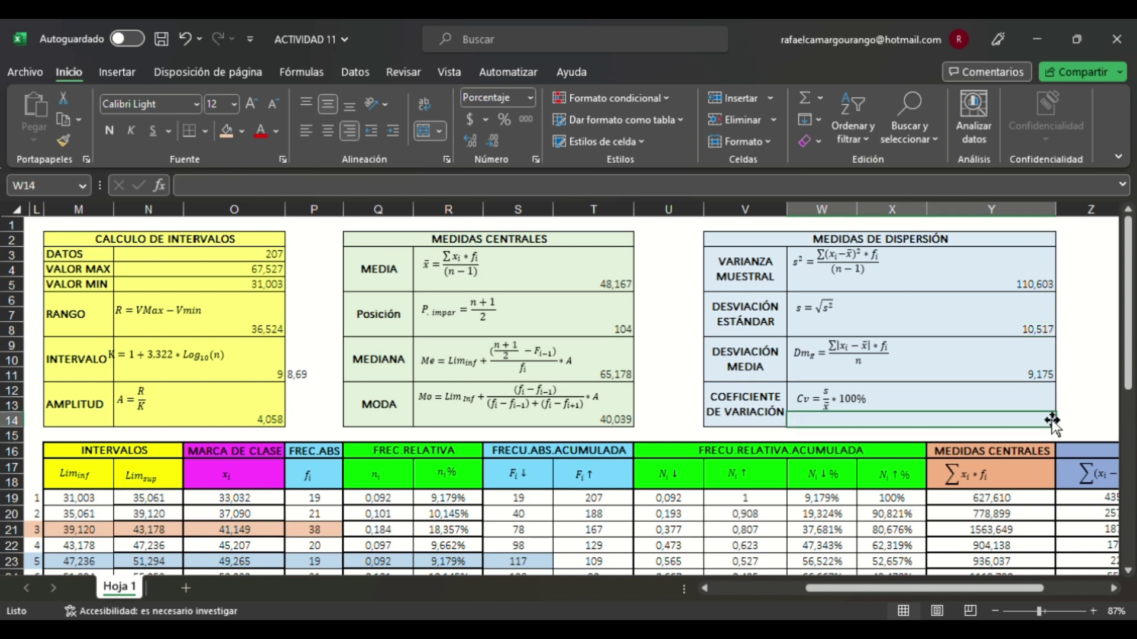
{"action": "type", "text": "+"}
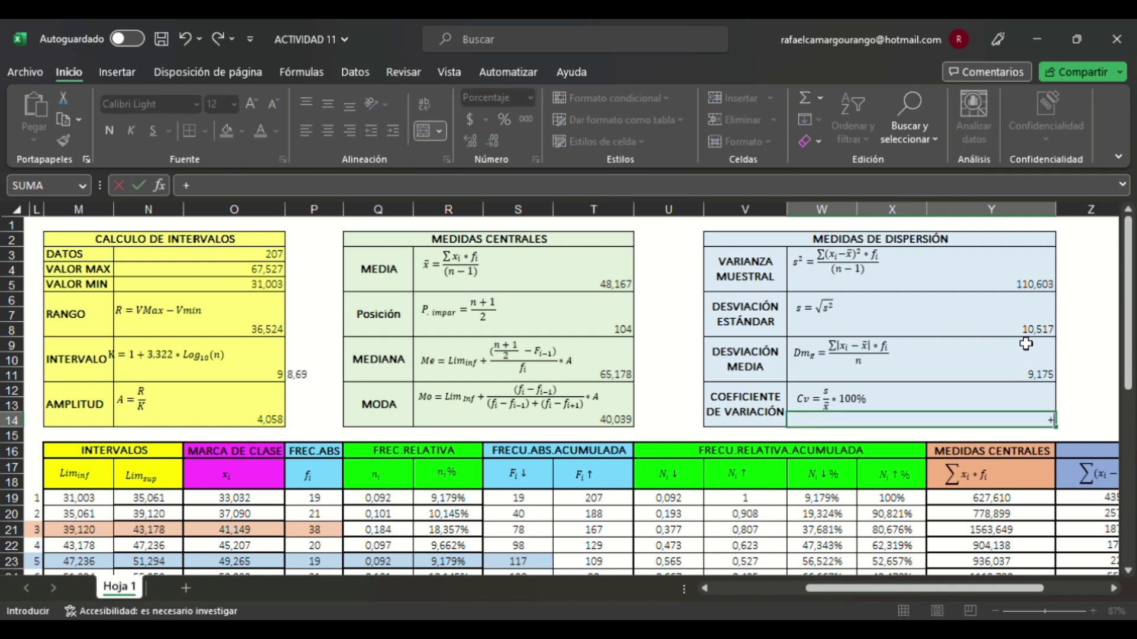
{"action": "left_click", "coordinate": [1035, 335]}
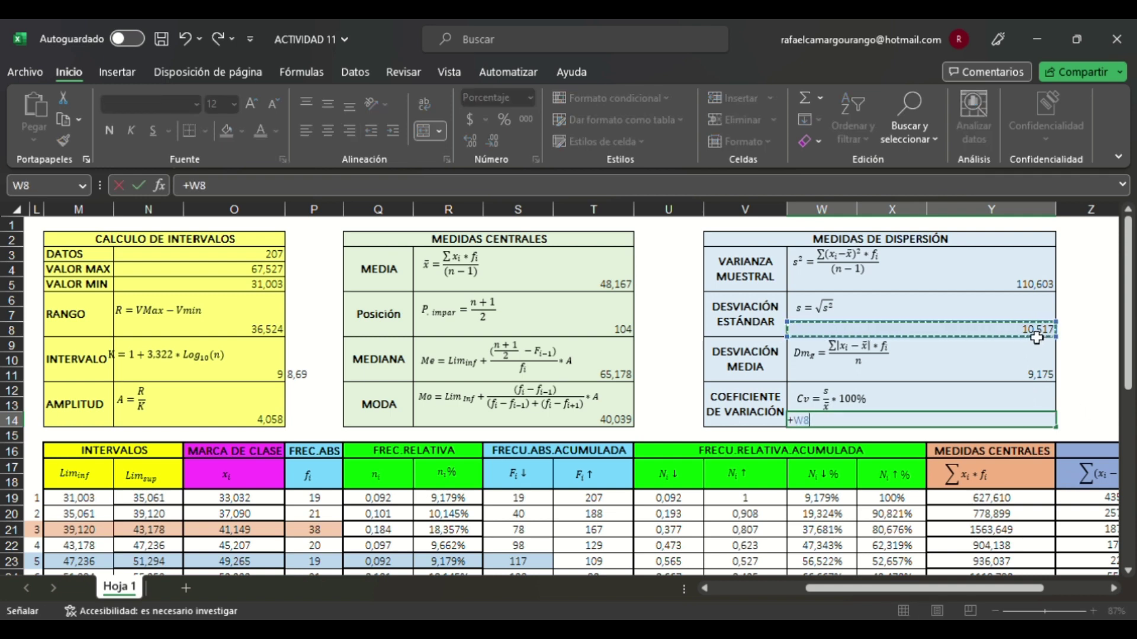
{"action": "type", "text": "/"}
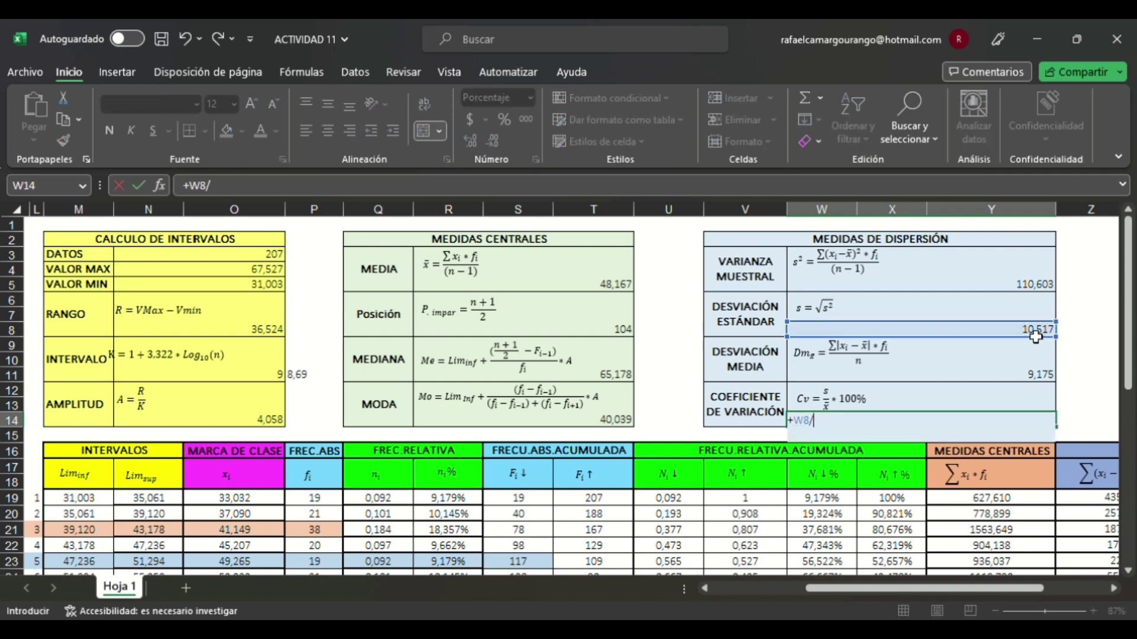
{"action": "left_click", "coordinate": [589, 291]}
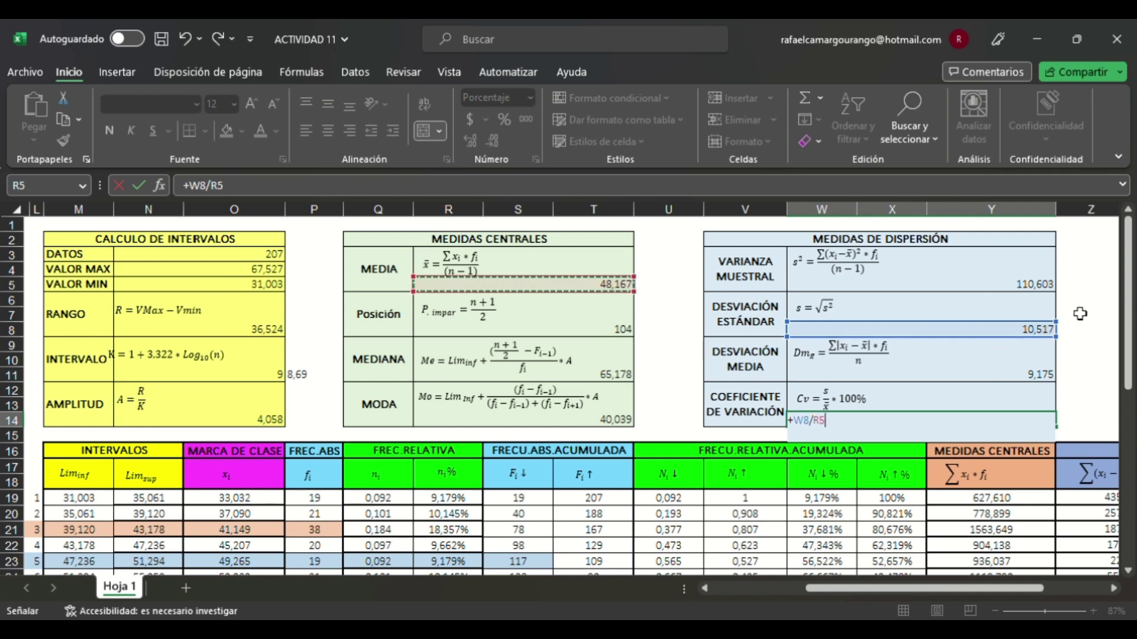
{"action": "key", "text": "Return"}
{"action": "left_click", "coordinate": [1015, 424]}
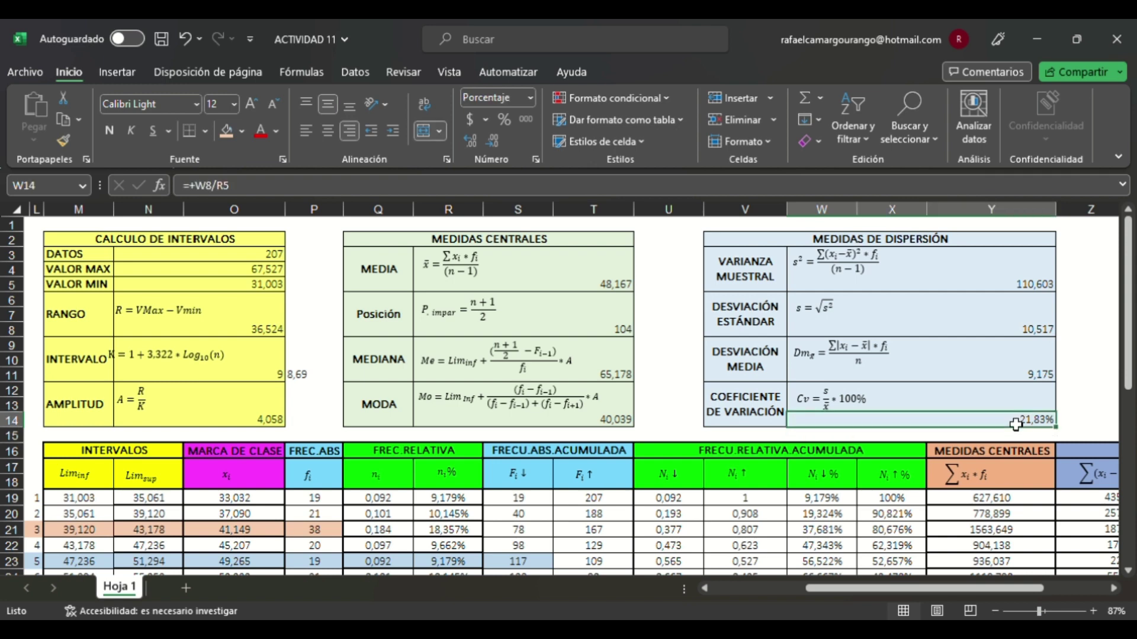
{"action": "left_click_drag", "start_coordinate": [998, 590], "coordinate": [1011, 592]}
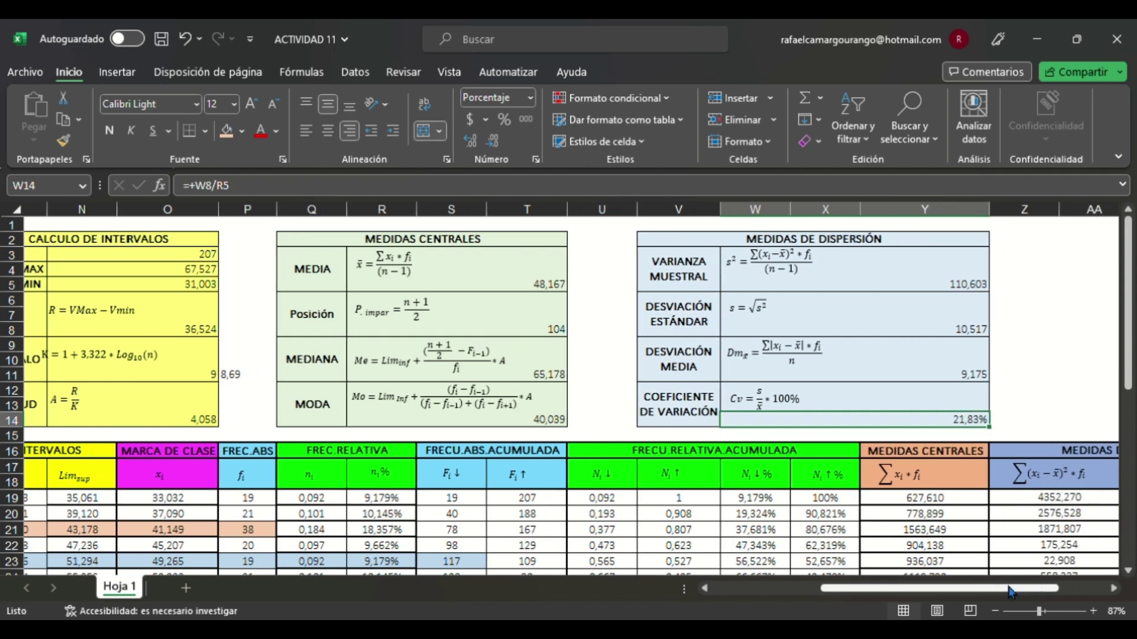
{"action": "left_click", "coordinate": [478, 148]}
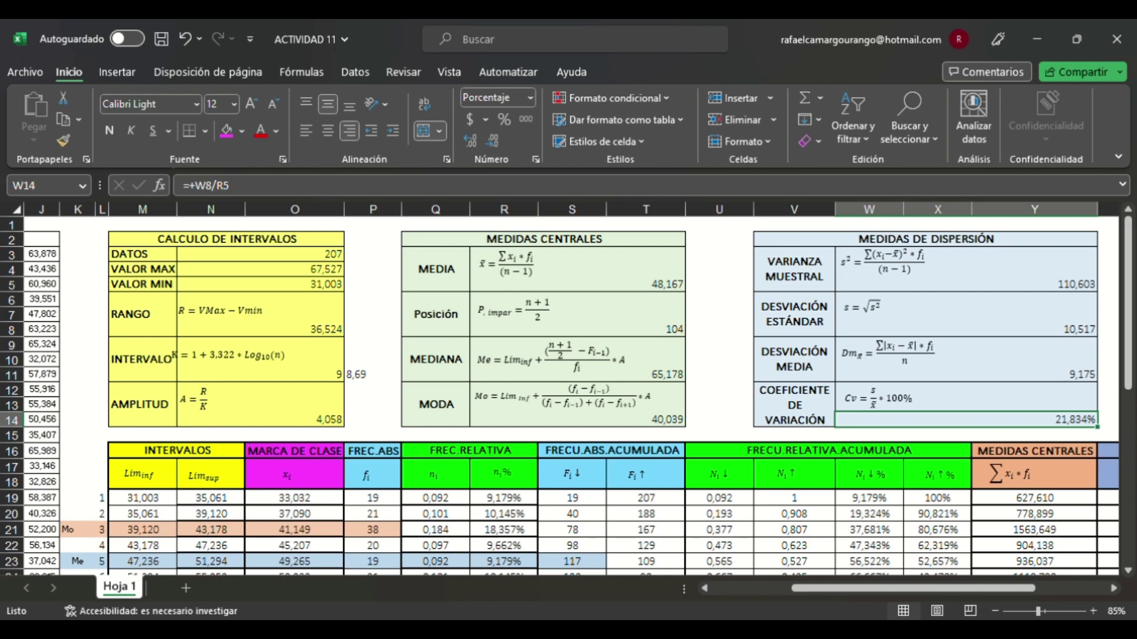
Step: In the exercise analysis text box, leave one blank line between points 2 and 3 and remove the colon after "FRECUENCIA RELATIVA PORCENTUAL"
{"action": "left_click_drag", "start_coordinate": [1128, 358], "coordinate": [1129, 491]}
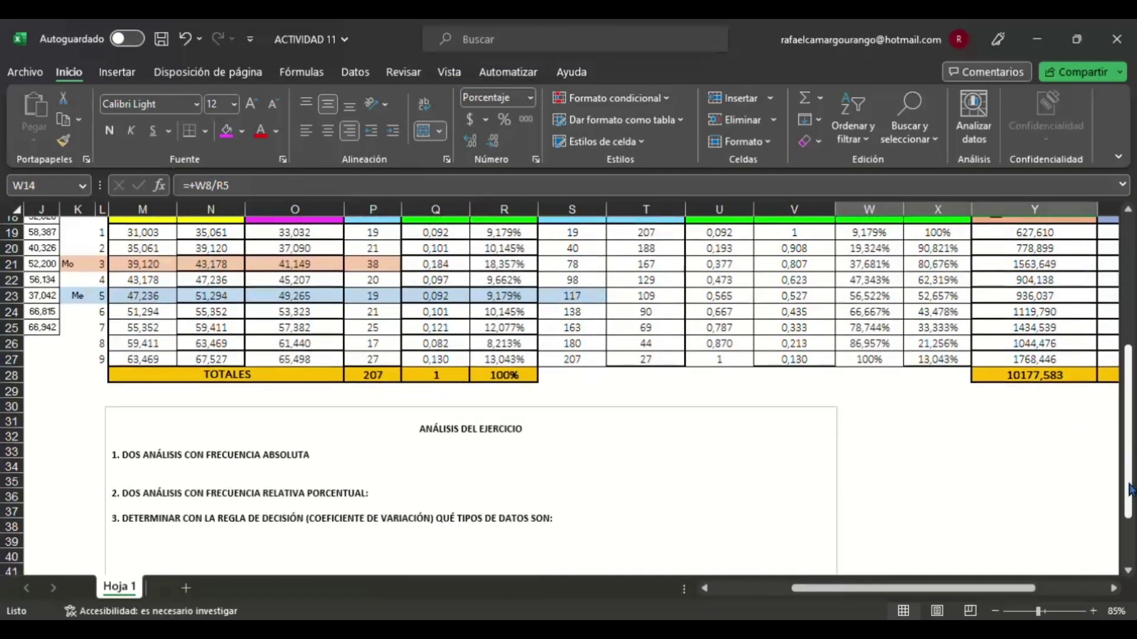
{"action": "left_click", "coordinate": [378, 460]}
{"action": "left_click", "coordinate": [431, 506]}
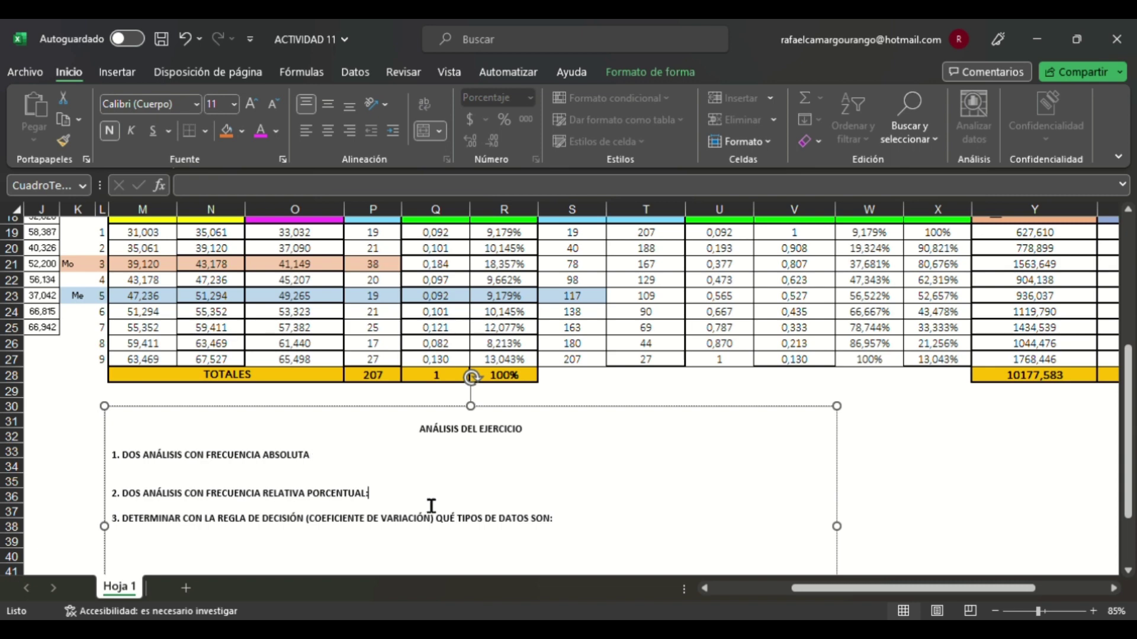
{"action": "key", "text": "Return"}
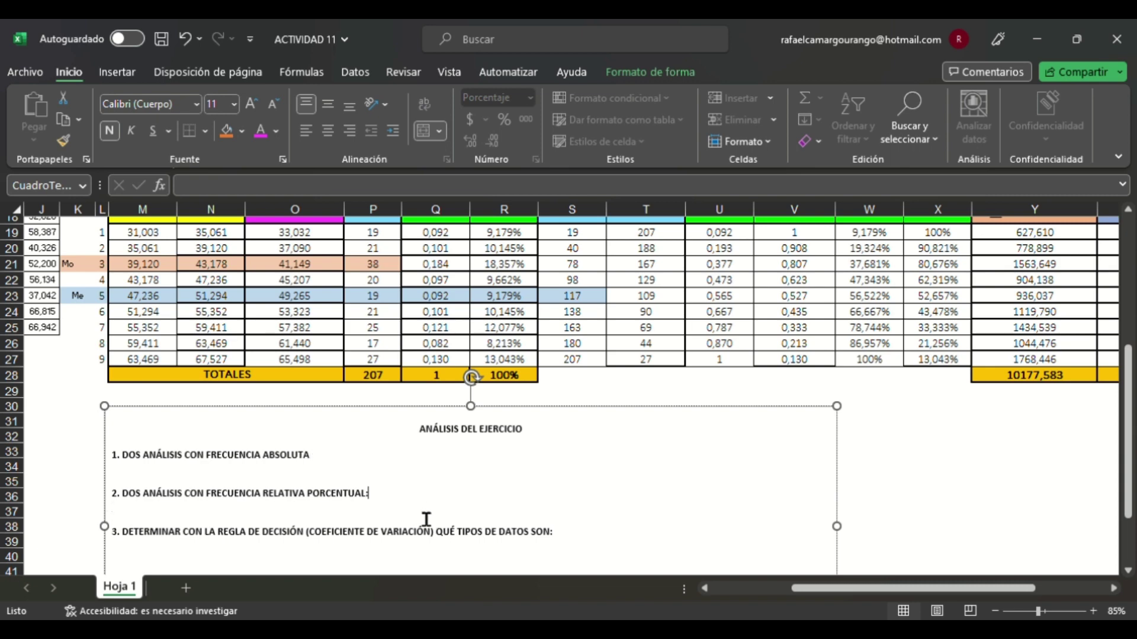
{"action": "key", "text": "BackSpace"}
{"action": "left_click", "coordinate": [383, 469]}
{"action": "key", "text": "Return"}
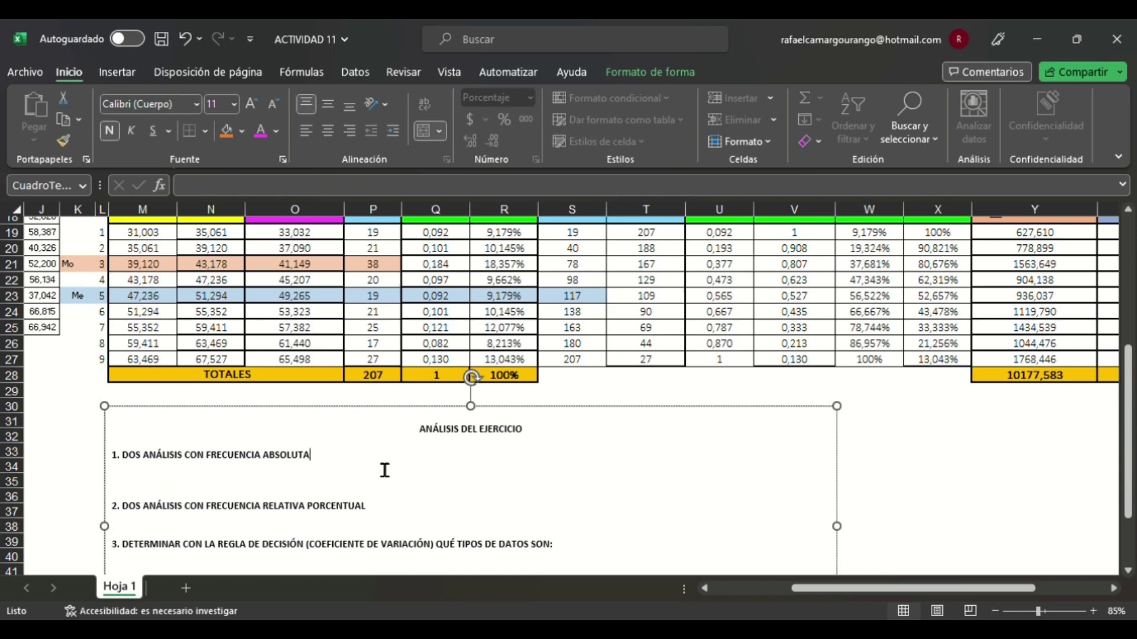
{"action": "left_click", "coordinate": [384, 470]}
{"action": "key", "text": "Delete"}
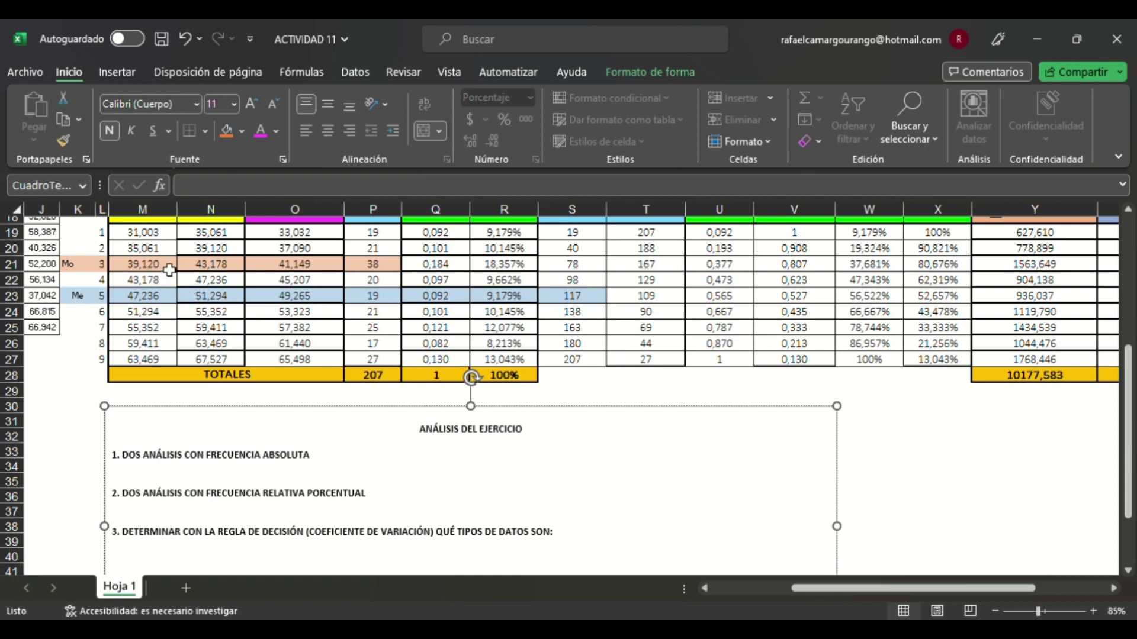
Step: Fill the second interval's cells M20:P20, from the lower limit to the absolute frequency, with green
{"action": "left_click_drag", "start_coordinate": [157, 249], "coordinate": [380, 256]}
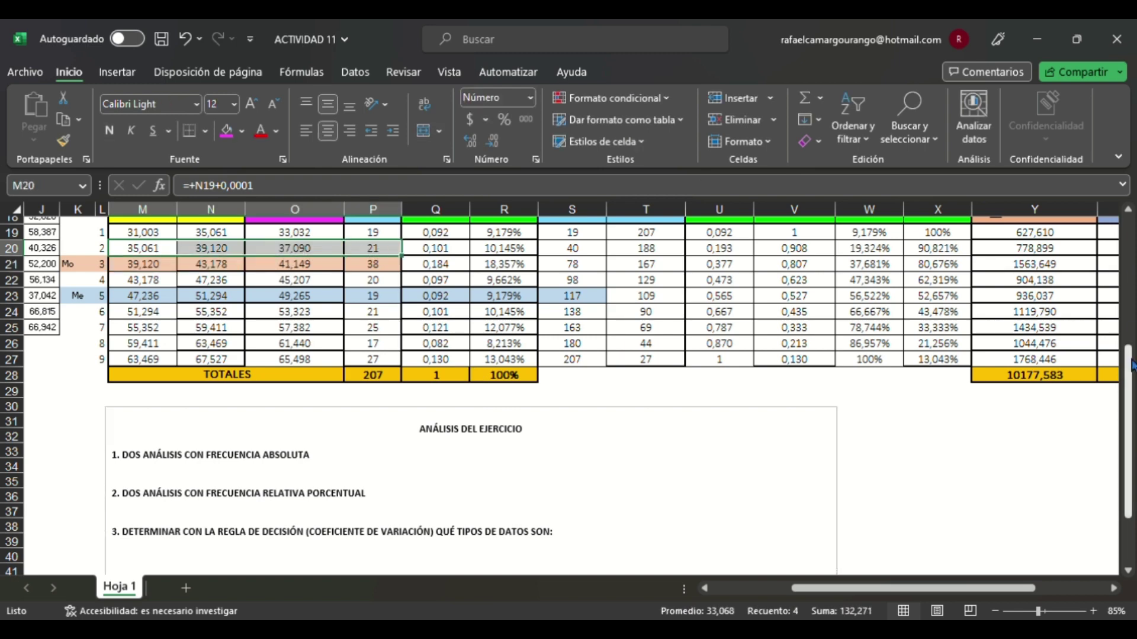
{"action": "scroll", "coordinate": [332, 332], "scroll_direction": "up", "scroll_amount": 3}
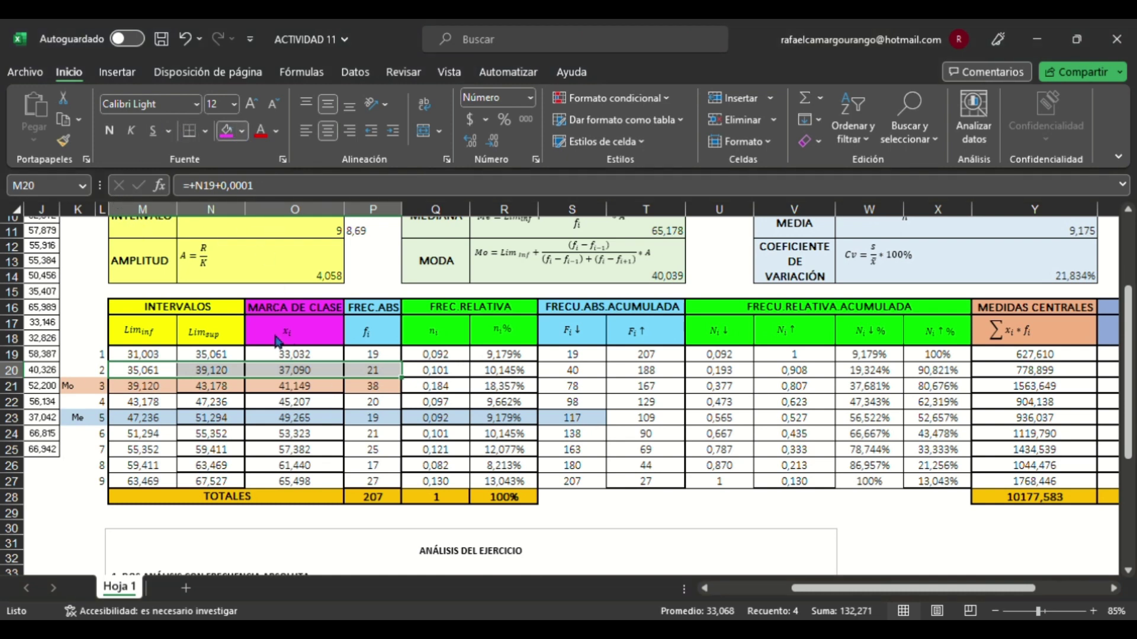
{"action": "key", "text": "F4"}
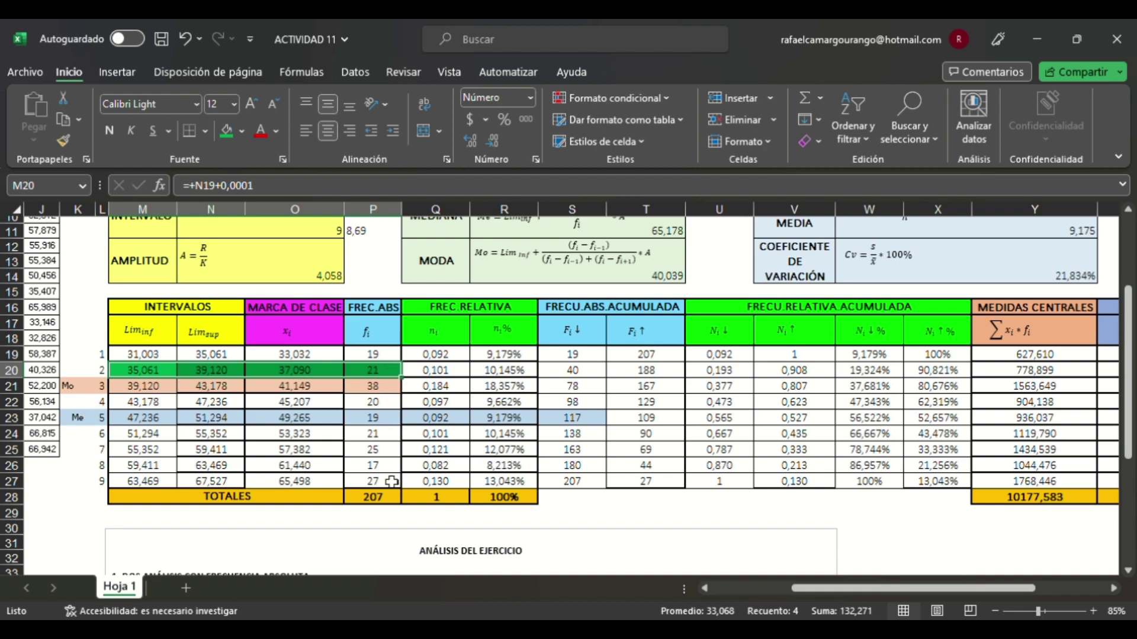
Step: Write "-El segundo intervalo del cojunto de datos se repitió 21 veces" under point 1 of the analysis text box
{"action": "scroll", "coordinate": [408, 477], "scroll_direction": "down", "scroll_amount": 4}
{"action": "left_click", "coordinate": [407, 401]}
{"action": "scroll", "coordinate": [407, 400], "scroll_direction": "up", "scroll_amount": 4}
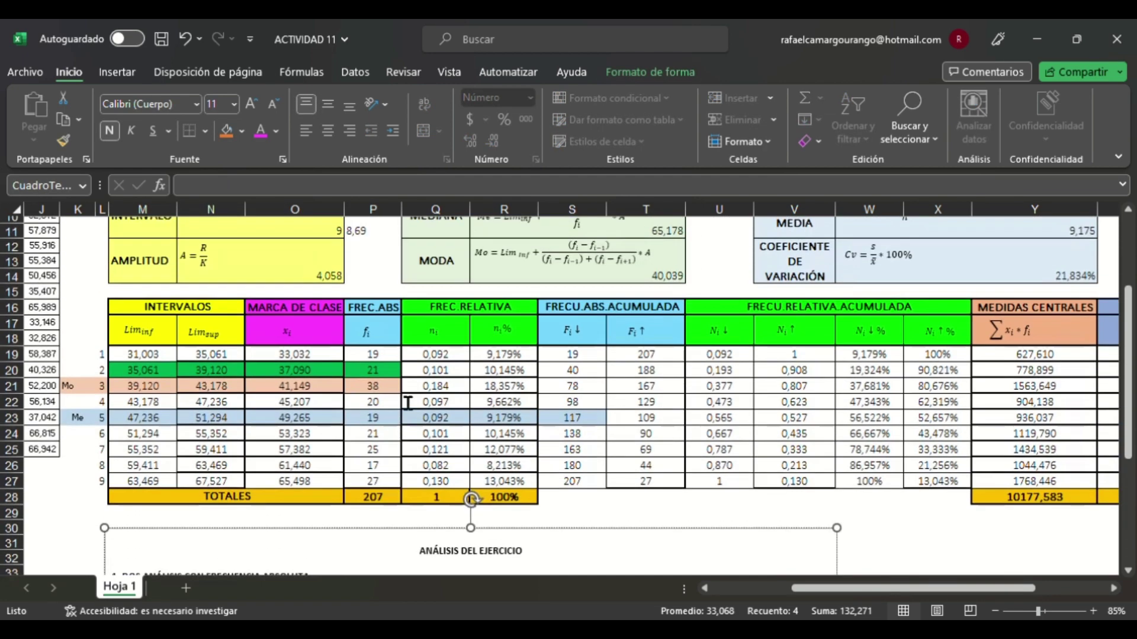
{"action": "left_click_drag", "start_coordinate": [347, 375], "coordinate": [154, 370]}
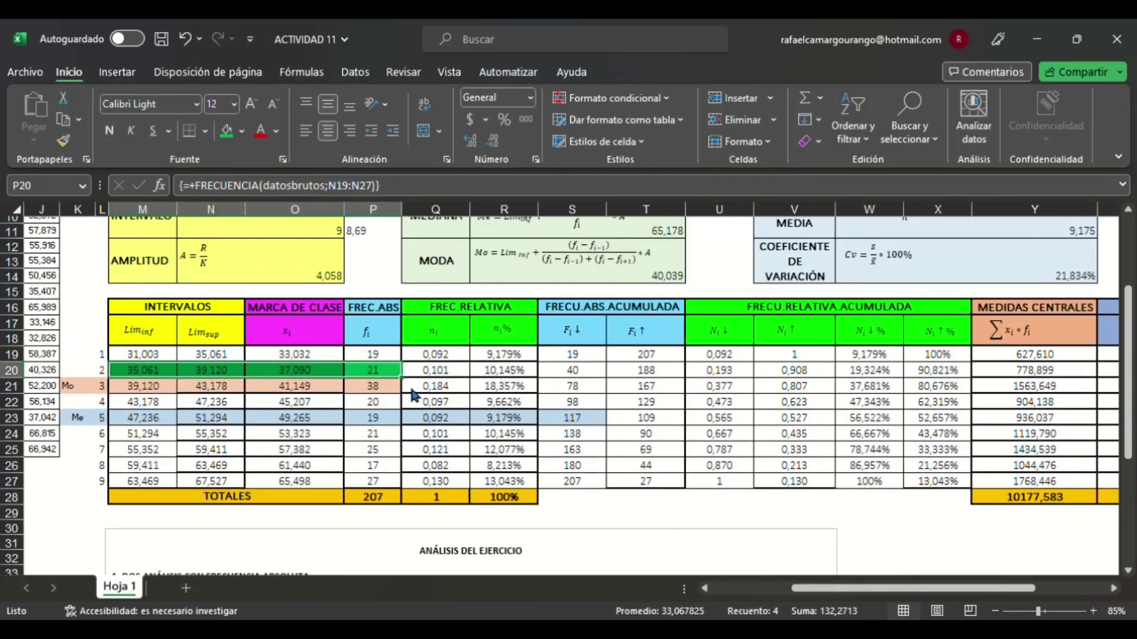
{"action": "left_click", "coordinate": [429, 553]}
{"action": "scroll", "coordinate": [358, 444], "scroll_direction": "down", "scroll_amount": 9}
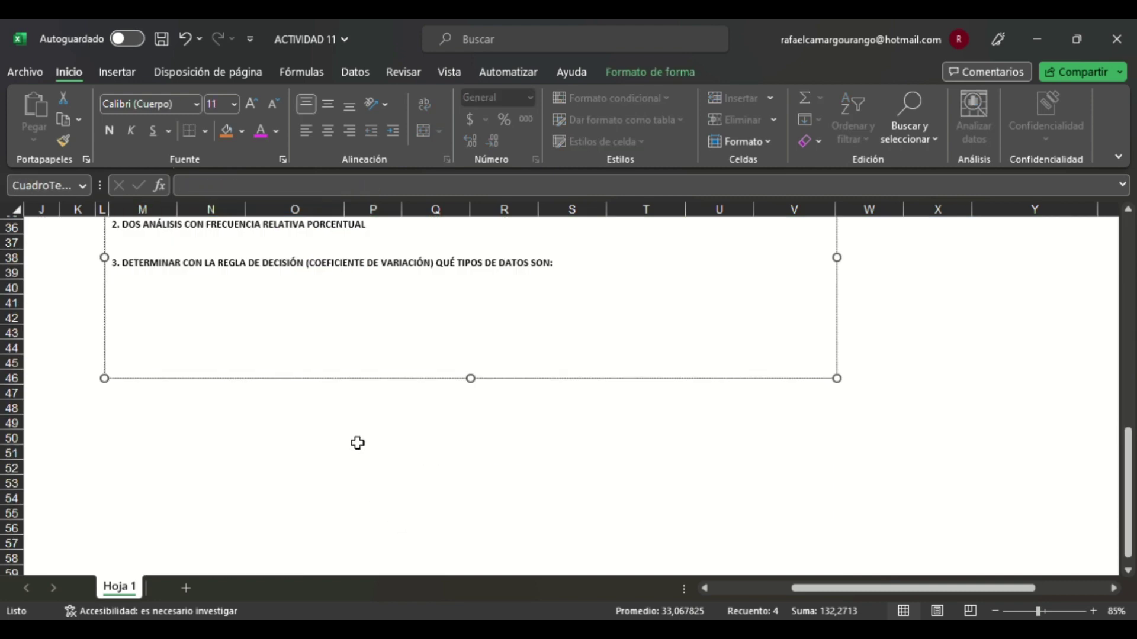
{"action": "scroll", "coordinate": [350, 439], "scroll_direction": "up", "scroll_amount": 5}
{"action": "left_click", "coordinate": [353, 398]}
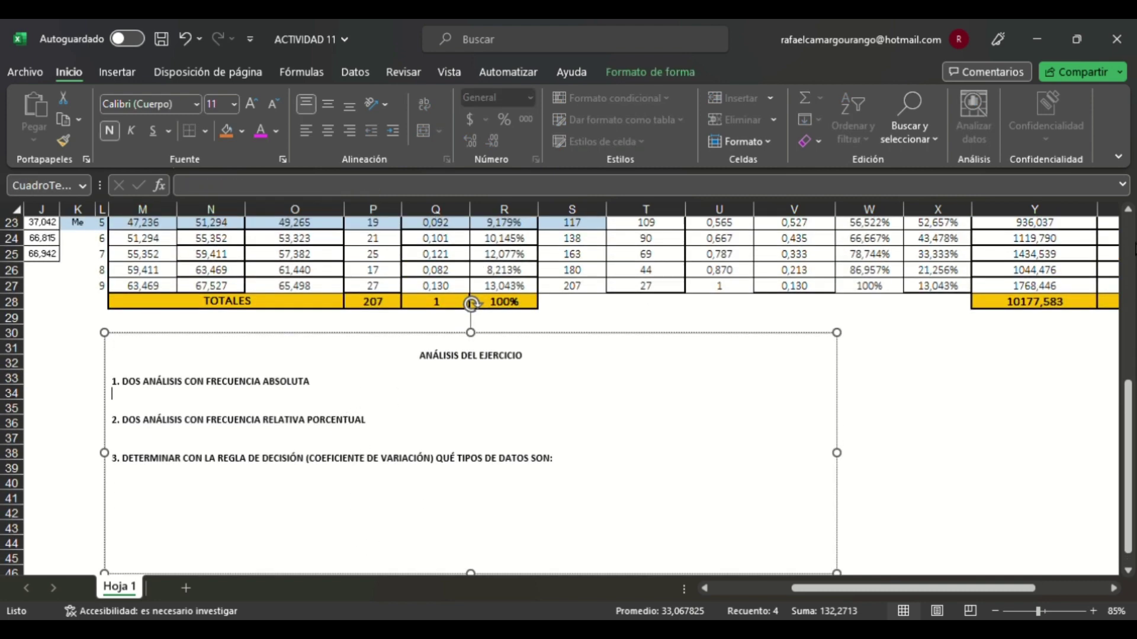
{"action": "scroll", "coordinate": [400, 533], "scroll_direction": "up", "scroll_amount": 3}
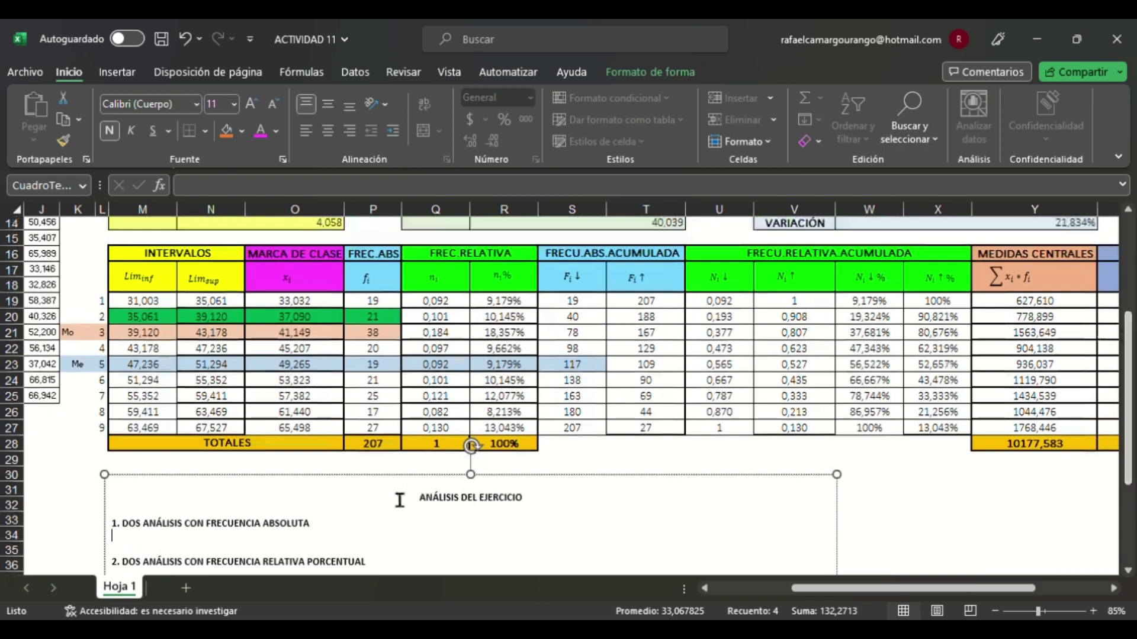
{"action": "type", "text": "-"}
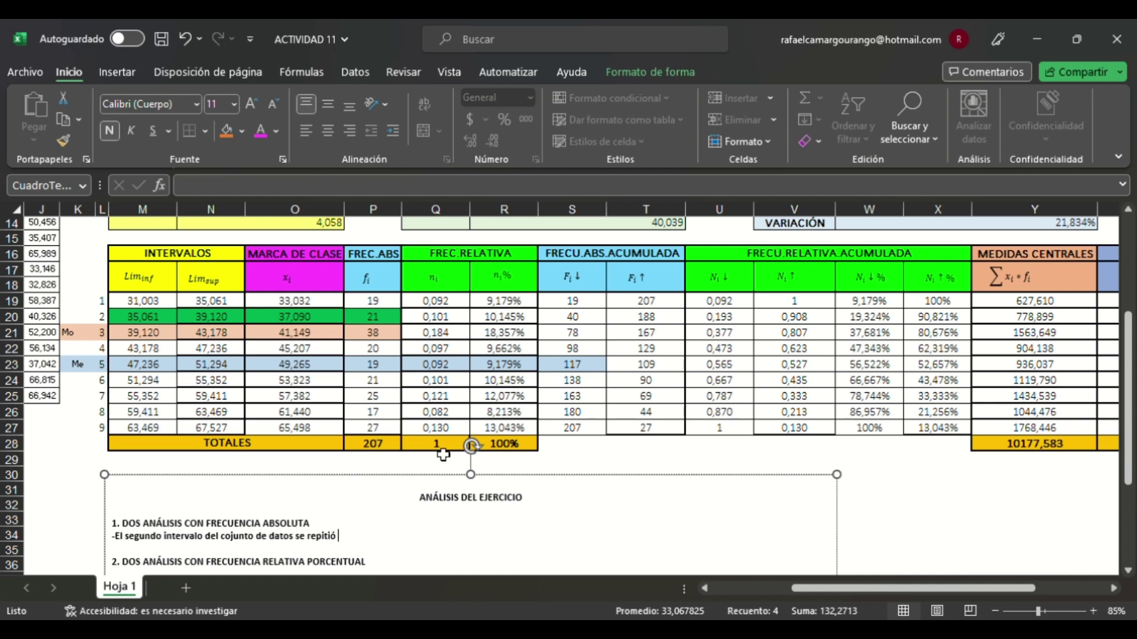
{"action": "left_click", "coordinate": [394, 320]}
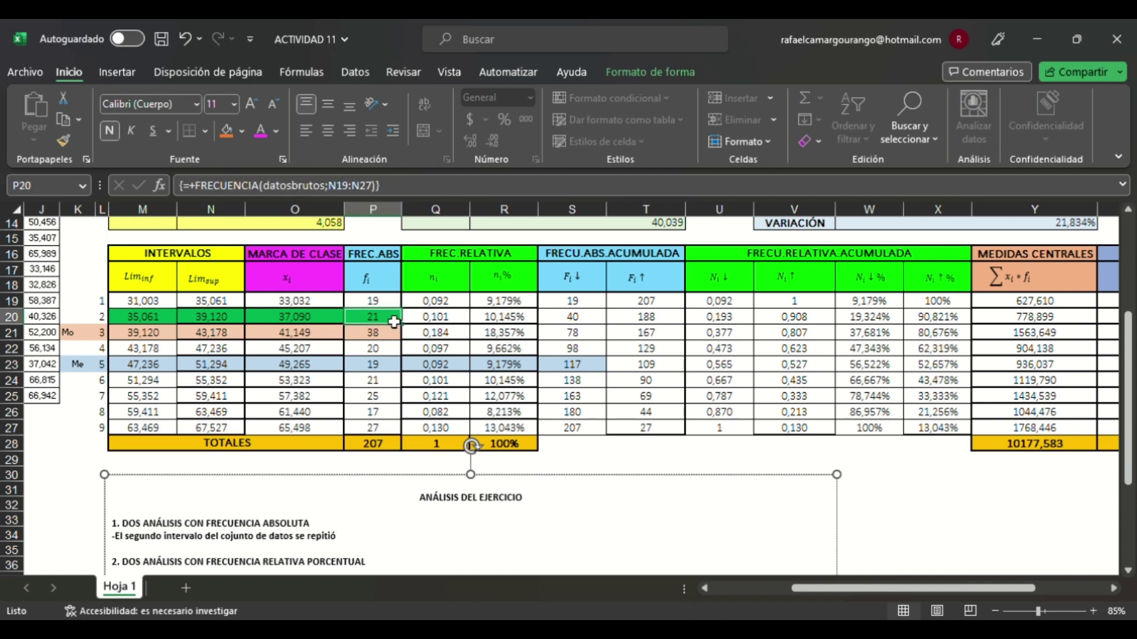
{"action": "left_click", "coordinate": [386, 546]}
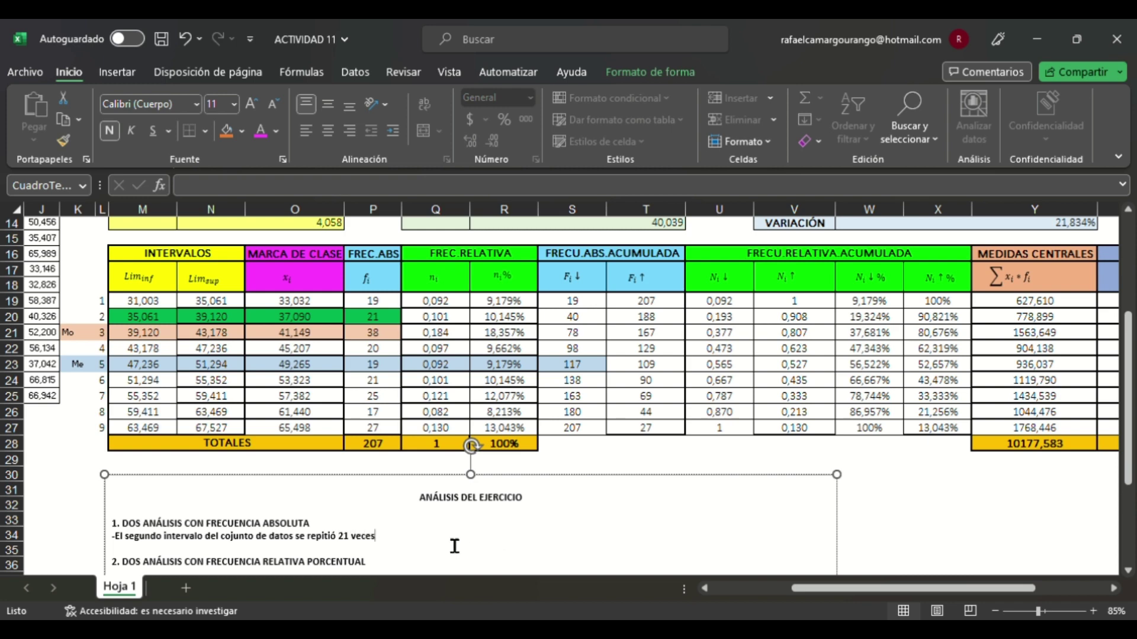
Step: Start a second dashed line under point 1 of the analysis and fill the seventh interval's cells M25:P25 with green
{"action": "key", "text": "Return"}
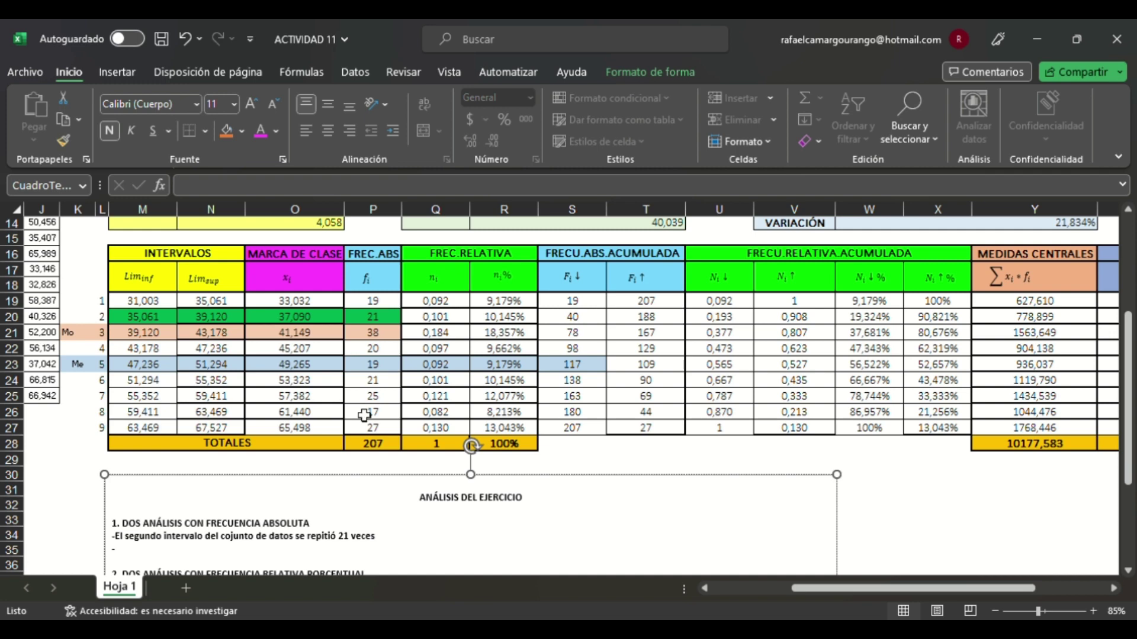
{"action": "left_click_drag", "start_coordinate": [169, 405], "coordinate": [391, 408]}
{"action": "left_click", "coordinate": [226, 130]}
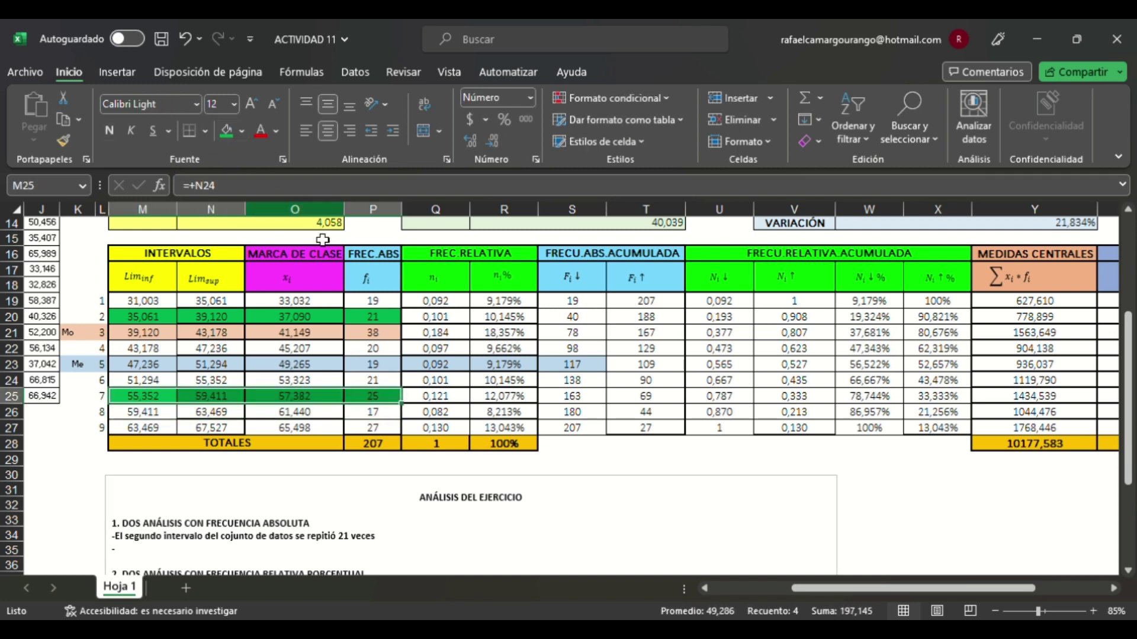
Step: Complete the second dashed line under point 1 with "El séptimo intervalo del conjunto de datos se repitió 25 veces"
{"action": "left_click", "coordinate": [404, 551]}
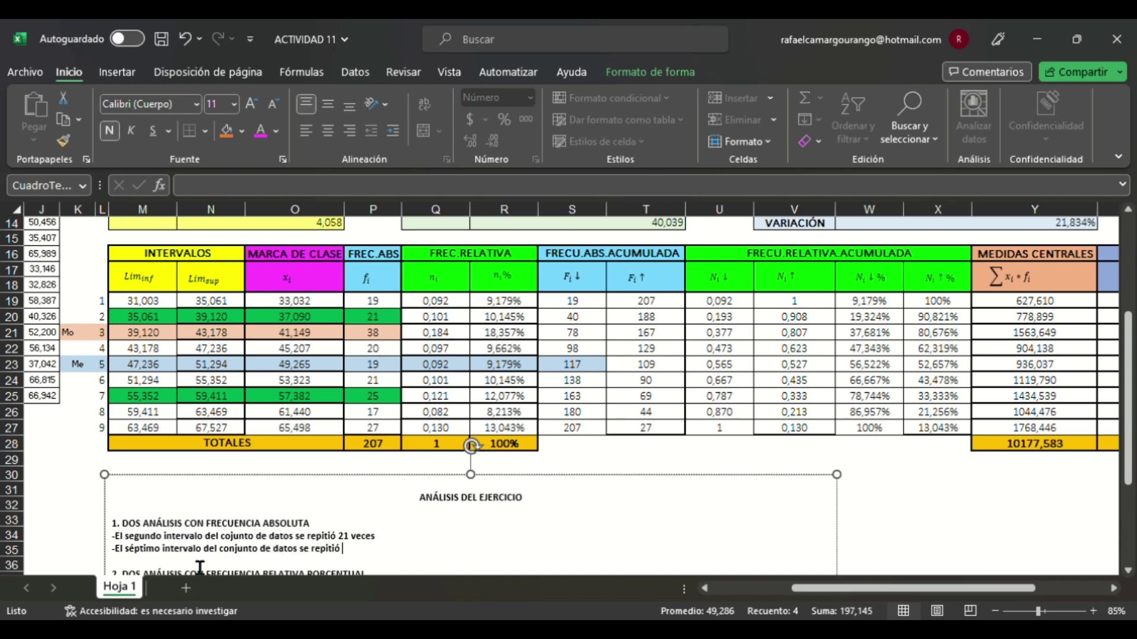
{"action": "key", "text": "Escape"}
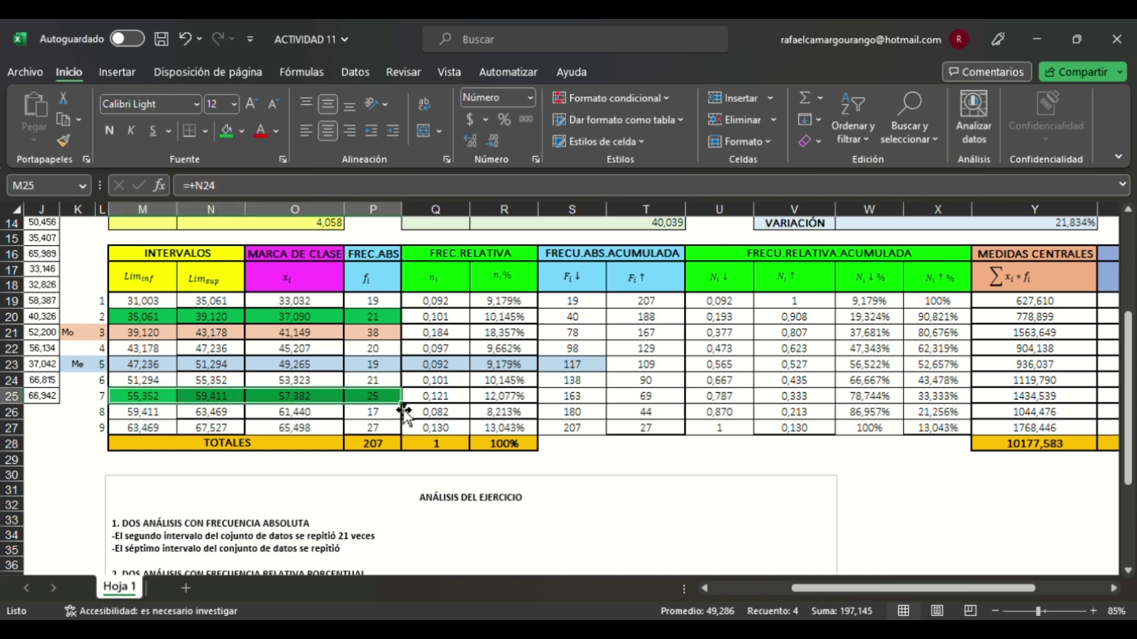
{"action": "left_click", "coordinate": [393, 404]}
{"action": "left_click", "coordinate": [401, 558]}
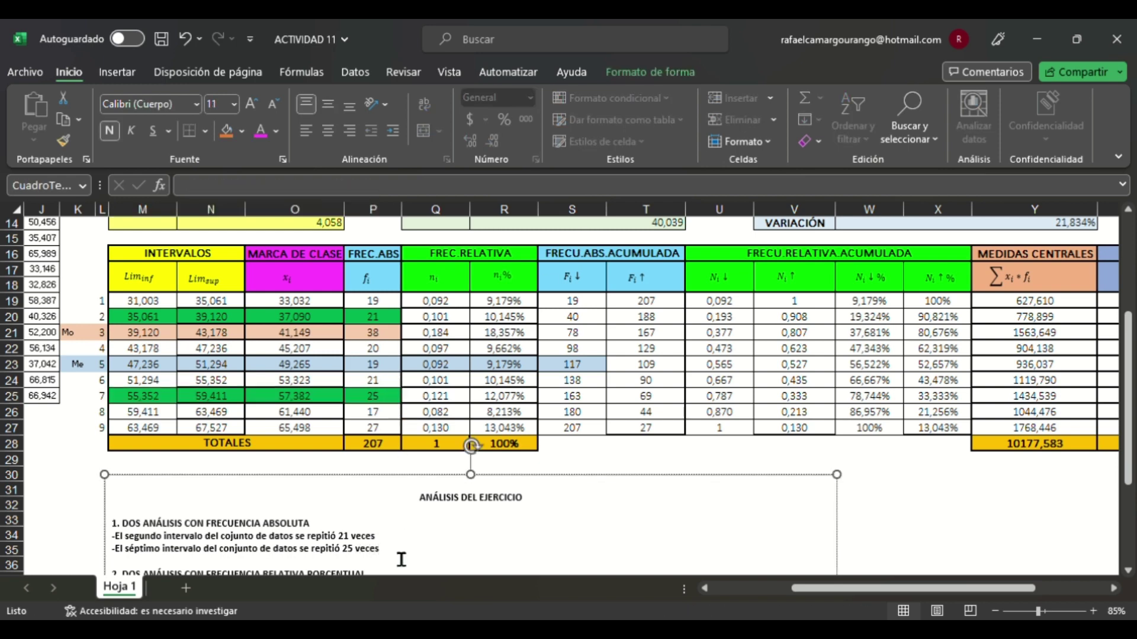
Step: Correct "cojunto" to "conjunto" in the first dashed line and color the analysis title and all of point 1 green
{"action": "left_click_drag", "start_coordinate": [404, 561], "coordinate": [302, 560]}
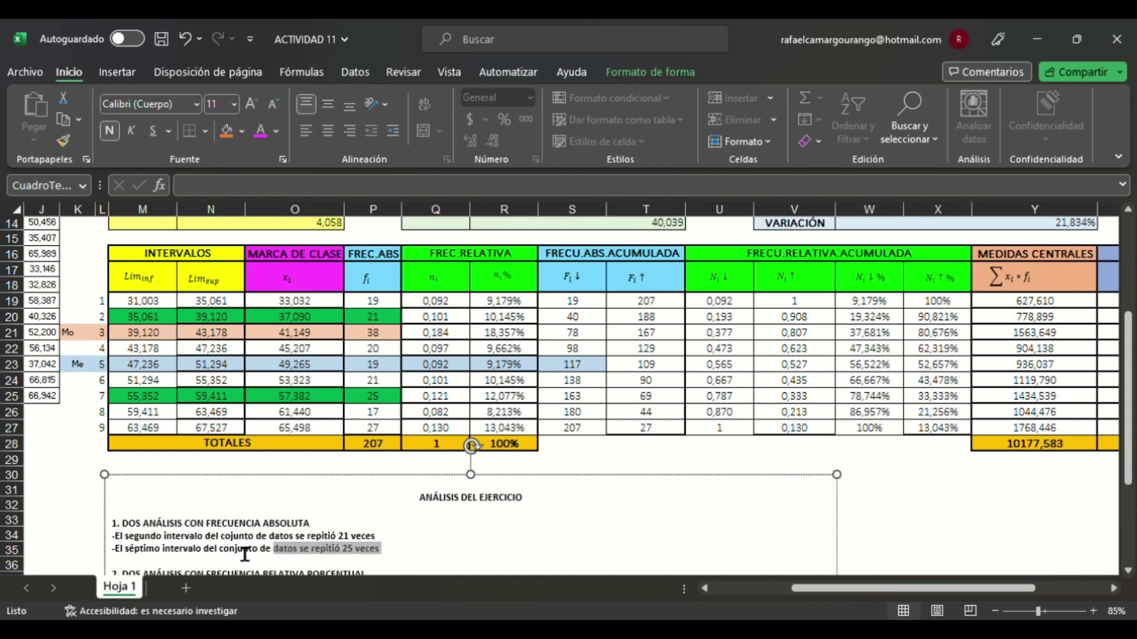
{"action": "left_click", "coordinate": [234, 538]}
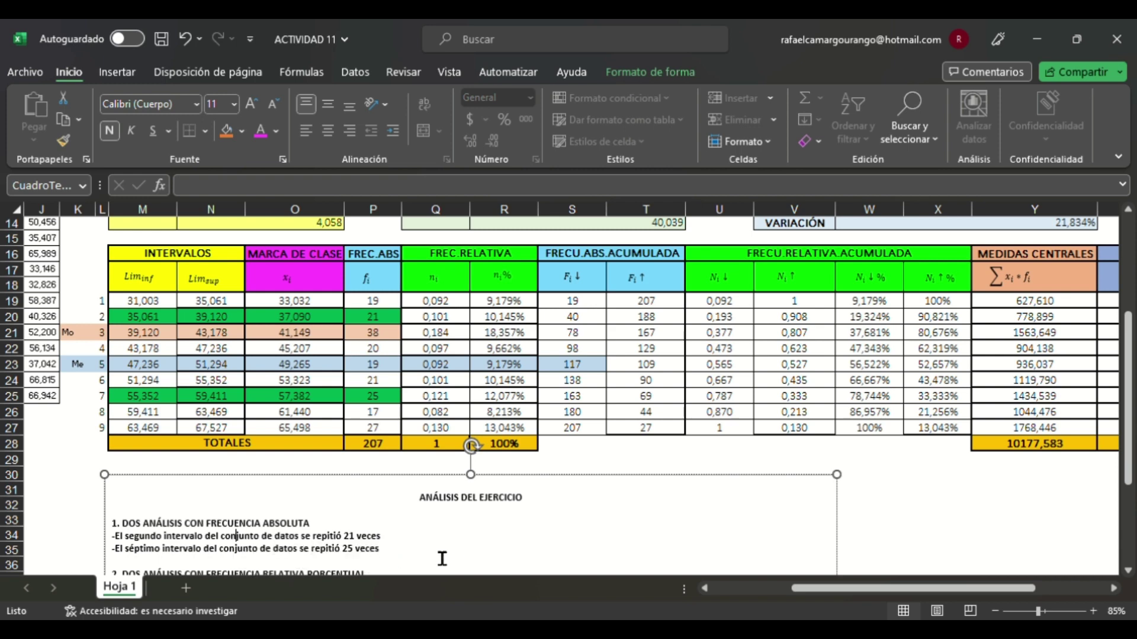
{"action": "left_click_drag", "start_coordinate": [436, 559], "coordinate": [125, 509]}
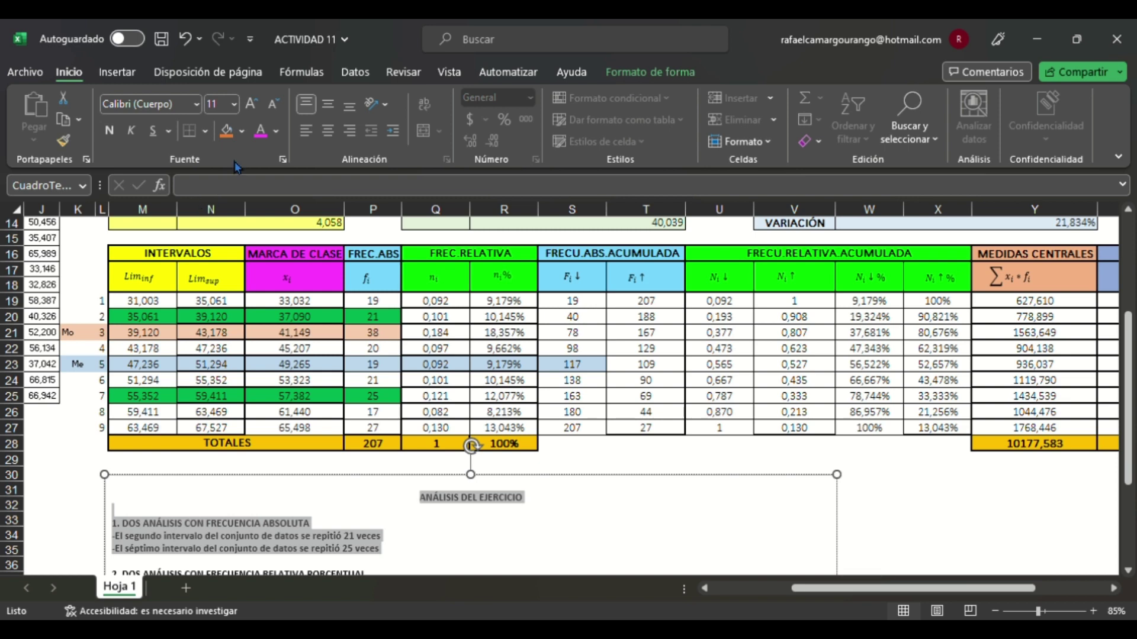
{"action": "left_click", "coordinate": [299, 323]}
{"action": "key", "text": "ctrl+z"}
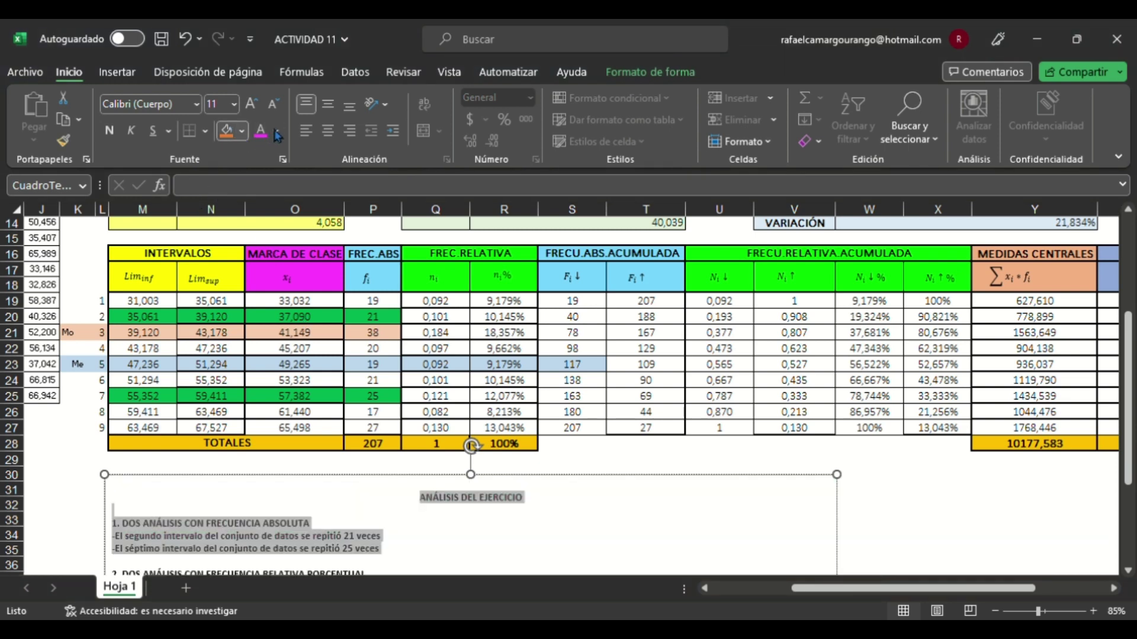
{"action": "left_click", "coordinate": [330, 320]}
{"action": "left_click", "coordinate": [470, 551]}
Step: Insert an empty line directly under the point 2 heading in the analysis text box
{"action": "scroll", "coordinate": [470, 551], "scroll_direction": "down", "scroll_amount": 4}
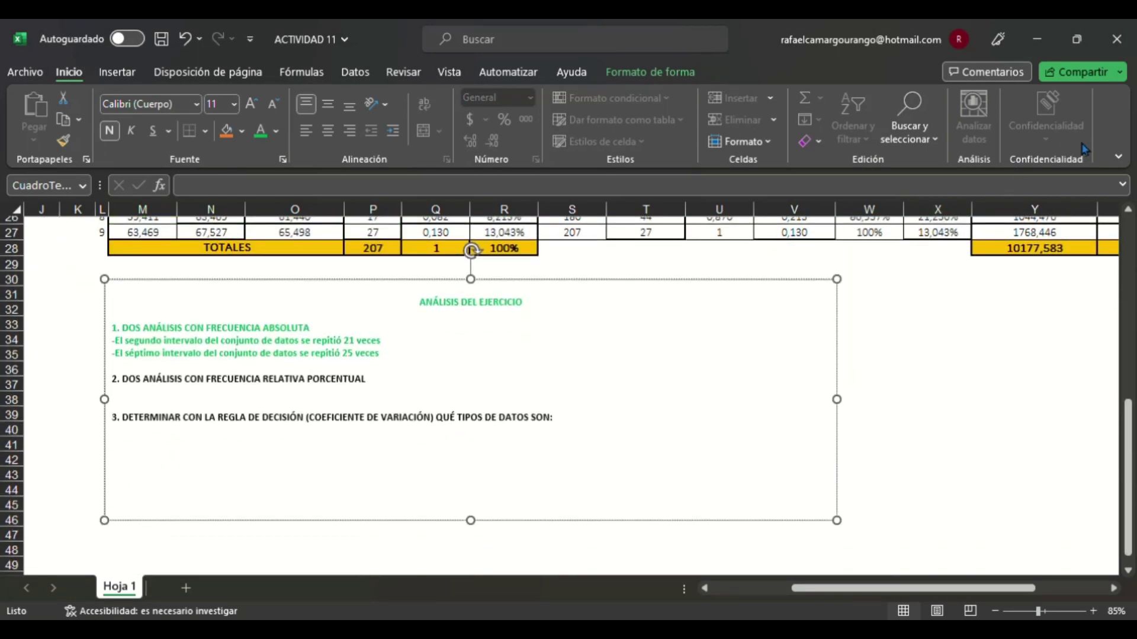
{"action": "key", "text": "Down"}
{"action": "key", "text": "Down"}
{"action": "key", "text": "Down"}
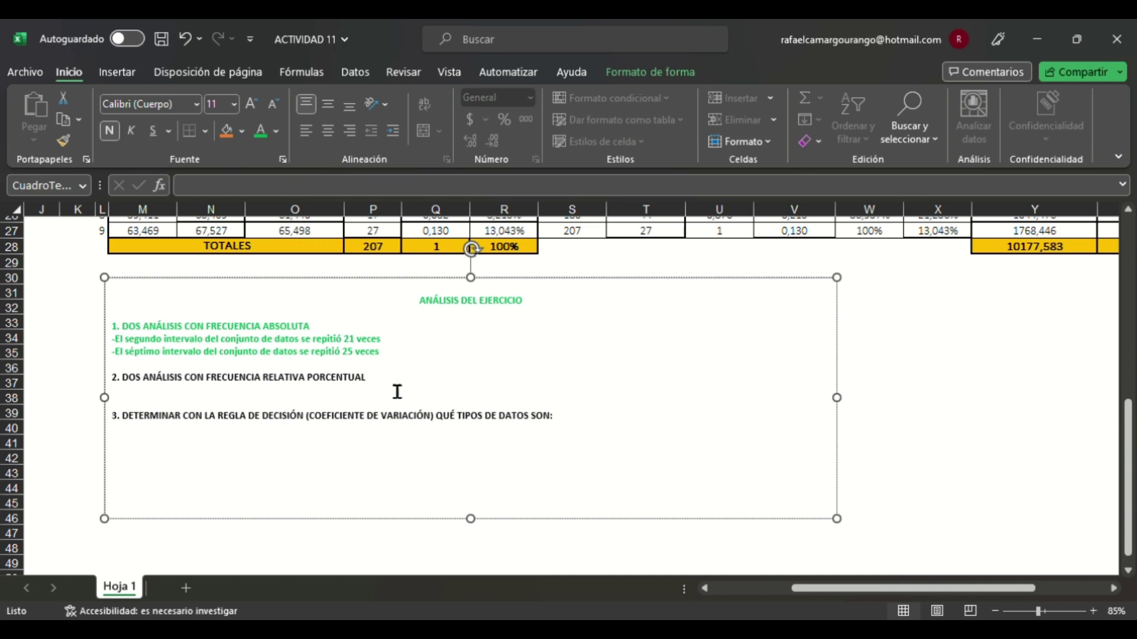
{"action": "key", "text": "Return"}
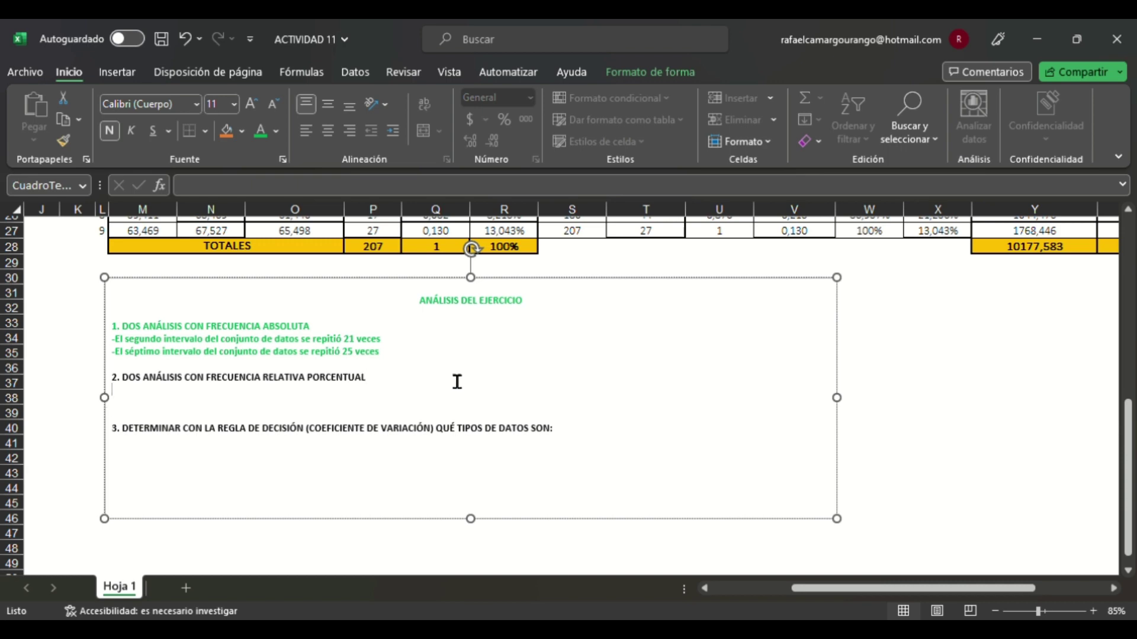
Step: Fill the fourth interval's cells M22:R22, from the lower limit to the relative percentage frequency, with dark blue
{"action": "scroll", "coordinate": [615, 381], "scroll_direction": "up", "scroll_amount": 9}
{"action": "scroll", "coordinate": [276, 432], "scroll_direction": "down", "scroll_amount": 4}
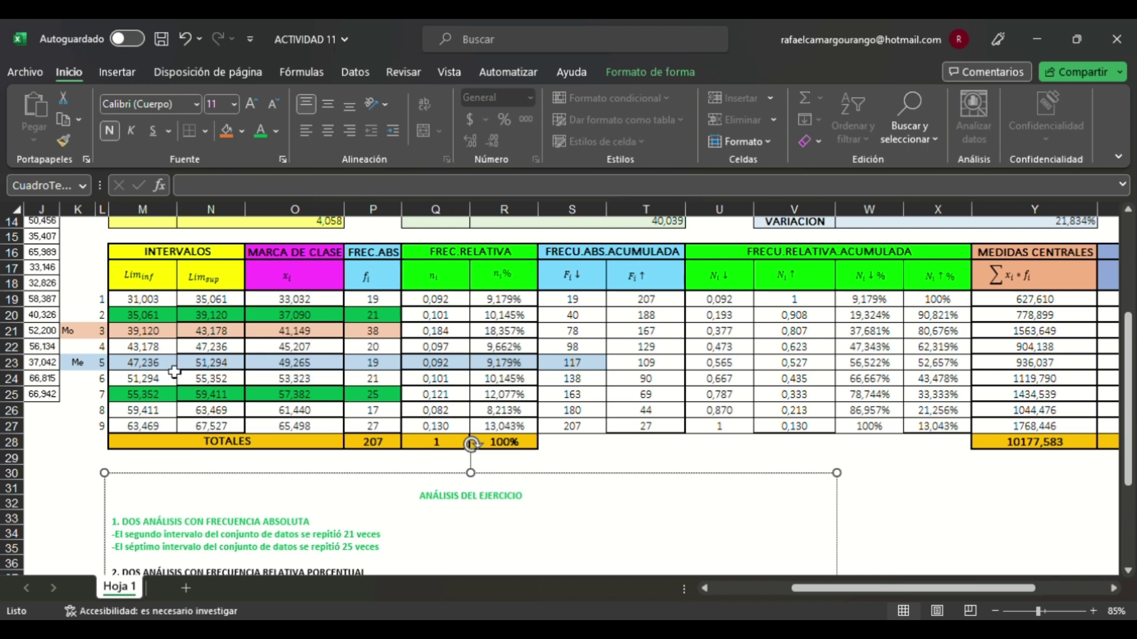
{"action": "left_click_drag", "start_coordinate": [156, 352], "coordinate": [509, 354]}
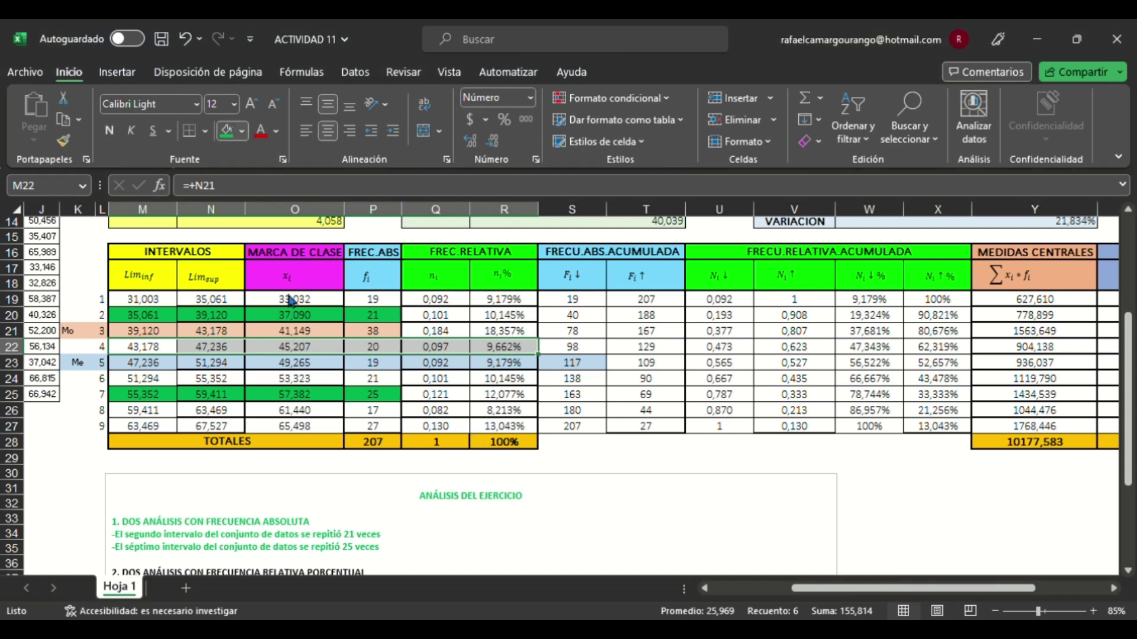
{"action": "key", "text": "F4"}
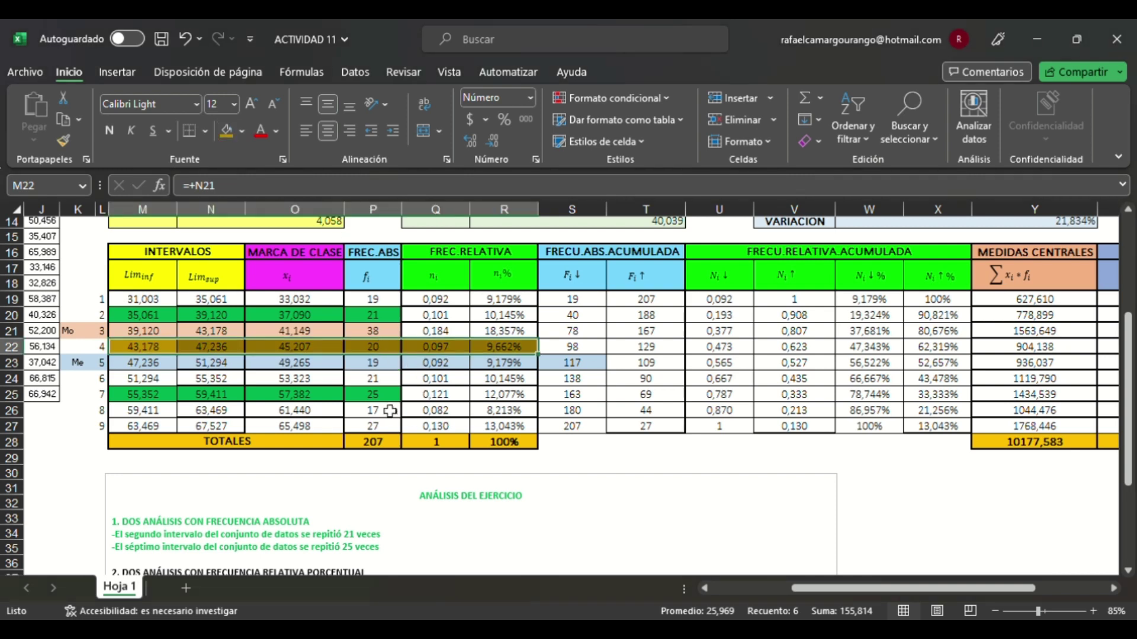
{"action": "left_click_drag", "start_coordinate": [172, 349], "coordinate": [492, 353]}
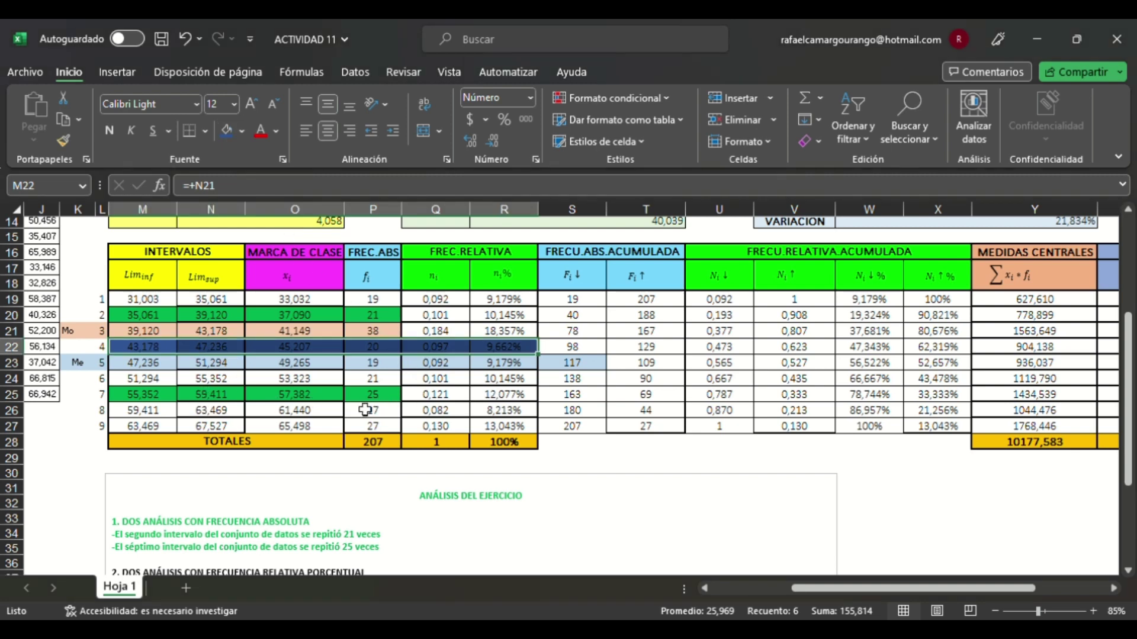
Step: Write "-El 9,662% de los datos se encuentran ubicados en el intervalo 4, conformados por el límite inferior" under the point 2 heading
{"action": "scroll", "coordinate": [412, 557], "scroll_direction": "down", "scroll_amount": 4}
{"action": "left_click", "coordinate": [393, 398]}
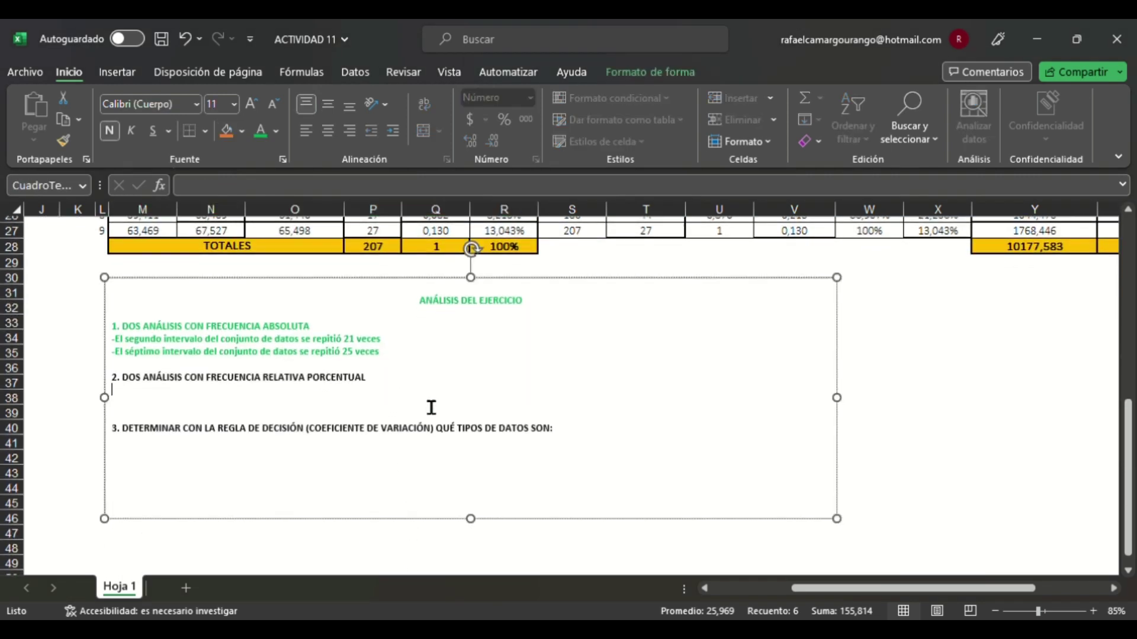
{"action": "scroll", "coordinate": [1129, 390], "scroll_direction": "up", "scroll_amount": 3}
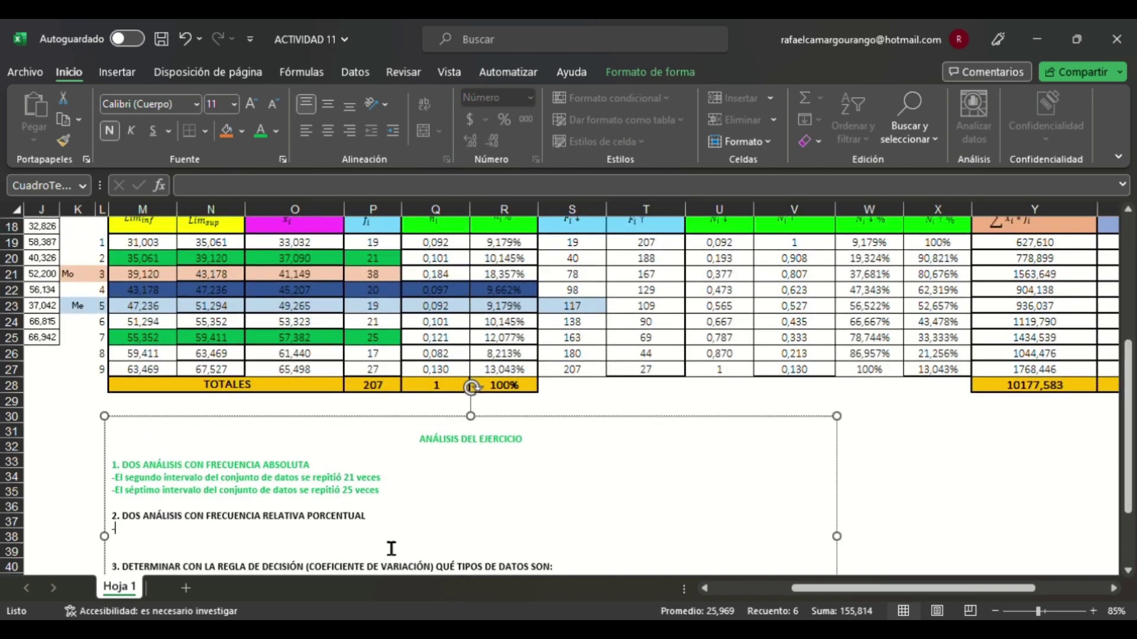
{"action": "left_click", "coordinate": [508, 293]}
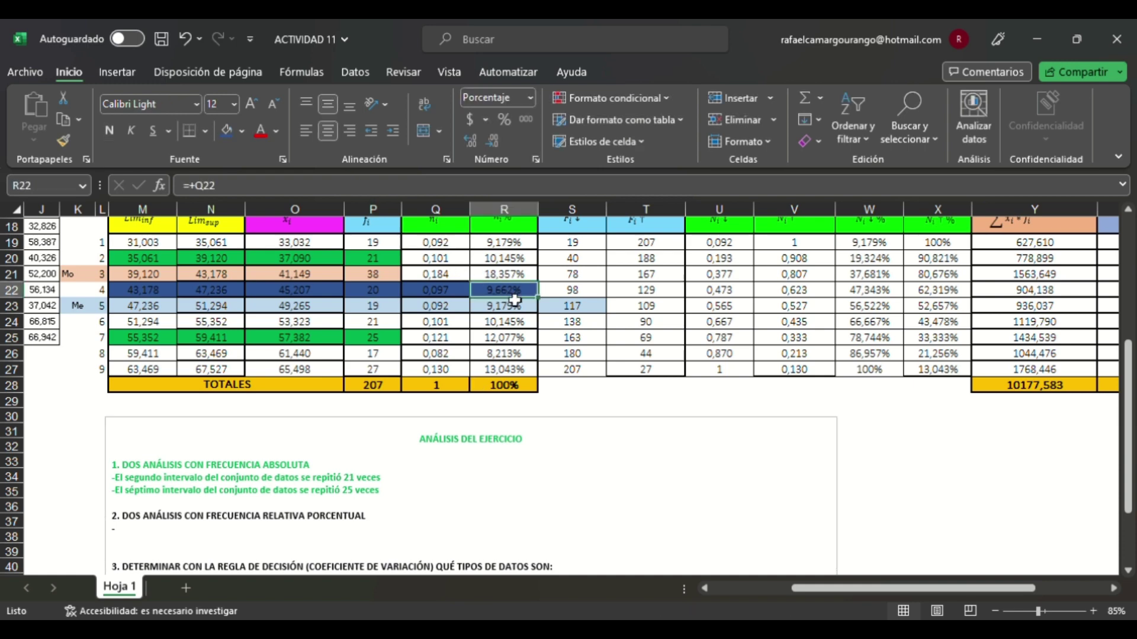
{"action": "left_click", "coordinate": [309, 548]}
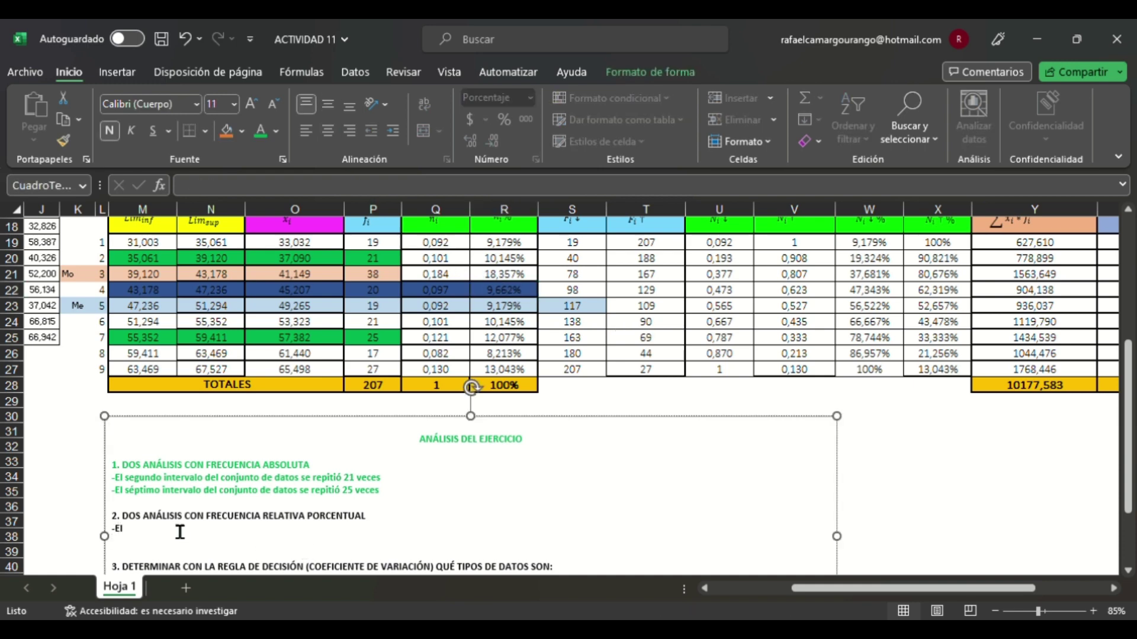
{"action": "type", "text": "El 9,662% de los datos se encuentran ubicados"}
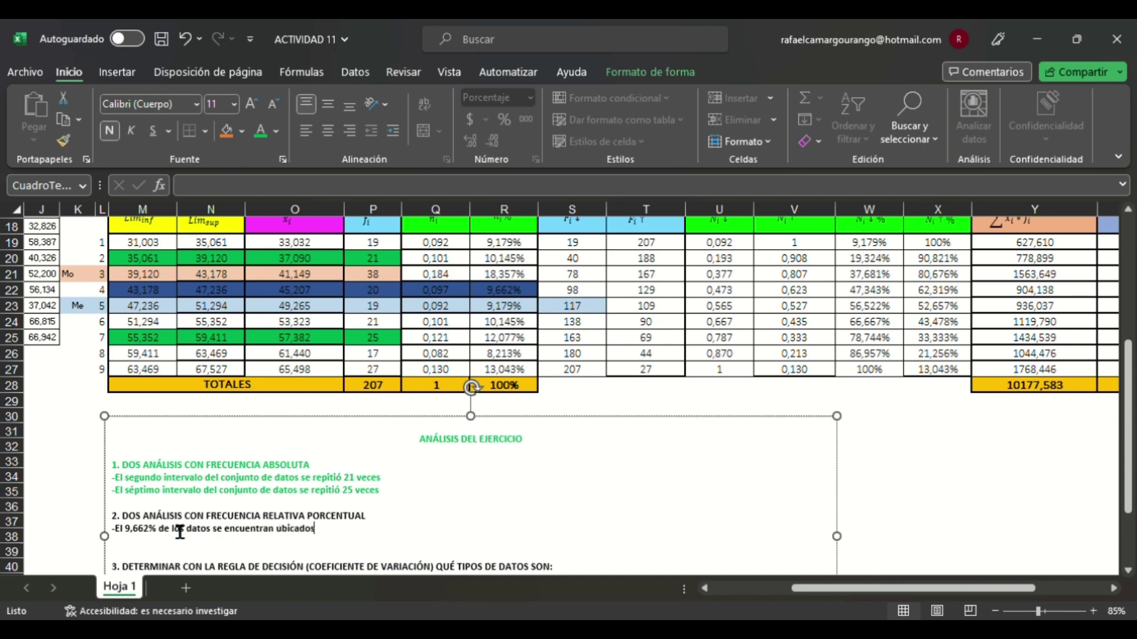
{"action": "type", "text": " en el intervalo"}
{"action": "type", "text": "4, confo"}
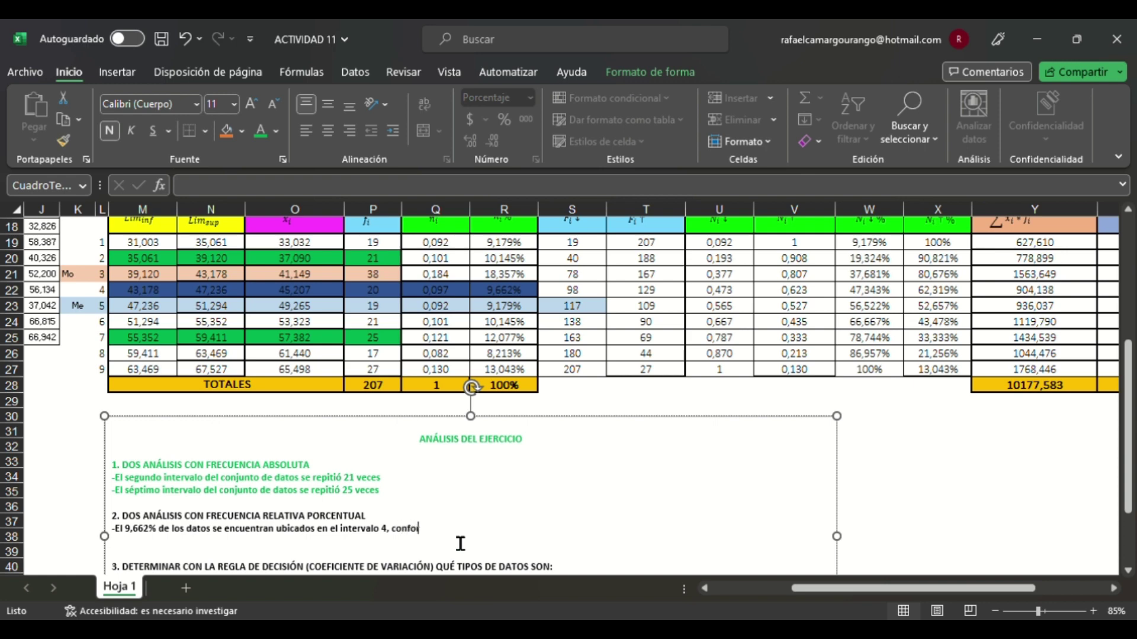
{"action": "type", "text": "rmados por el límite inferior"}
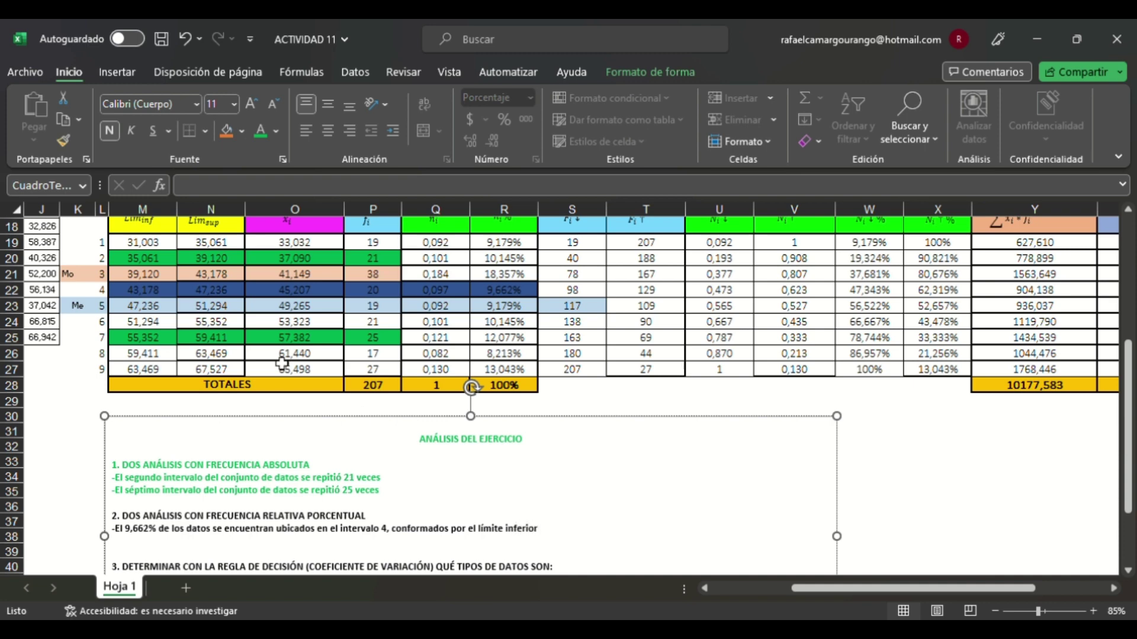
Step: Complete the first dashed line of point 2 with "43,178 y el límite superior 47,236" and start a new line below it
{"action": "left_click", "coordinate": [164, 293]}
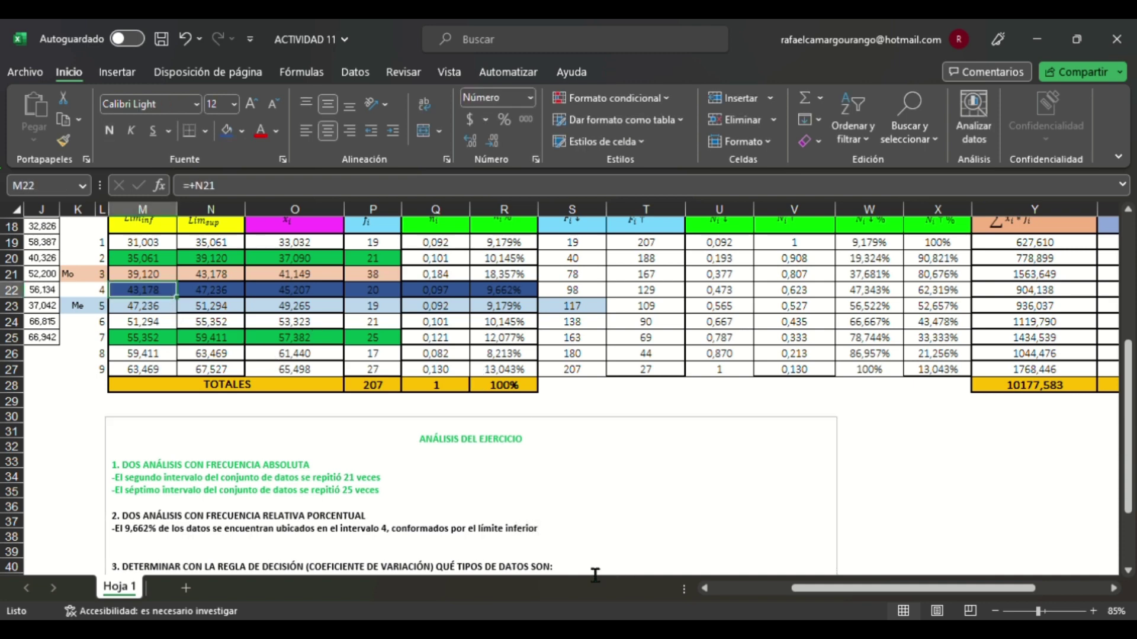
{"action": "left_click", "coordinate": [585, 541]}
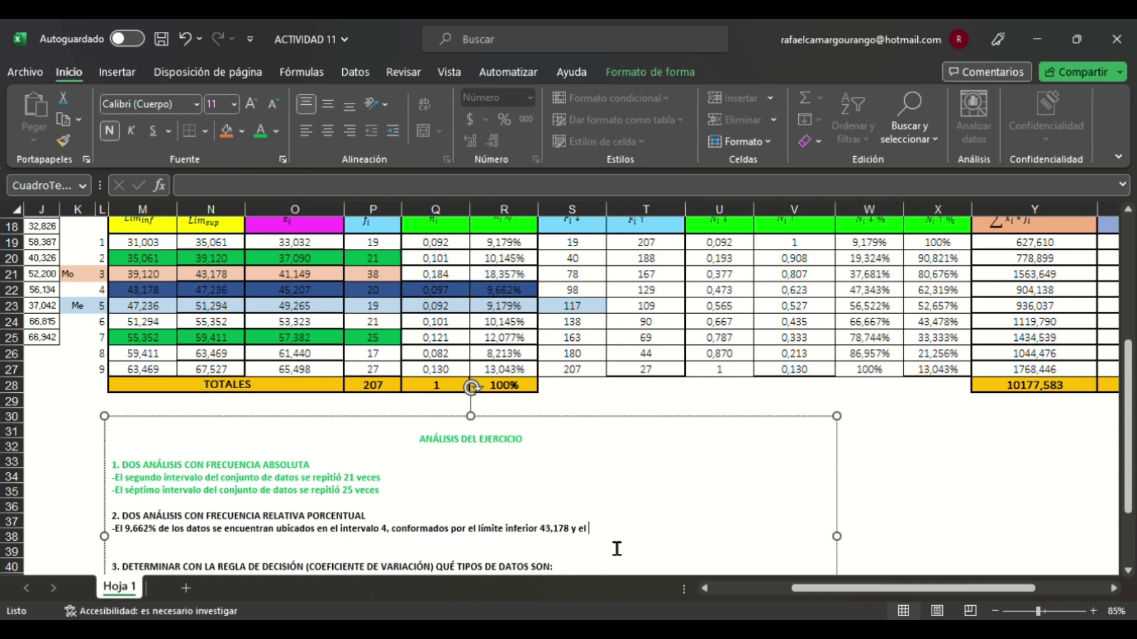
{"action": "type", "text": "43,178 y el límite superior"}
{"action": "left_click", "coordinate": [215, 290]}
{"action": "left_click", "coordinate": [691, 538]}
{"action": "type", "text": "47,236"}
{"action": "key", "text": "Return"}
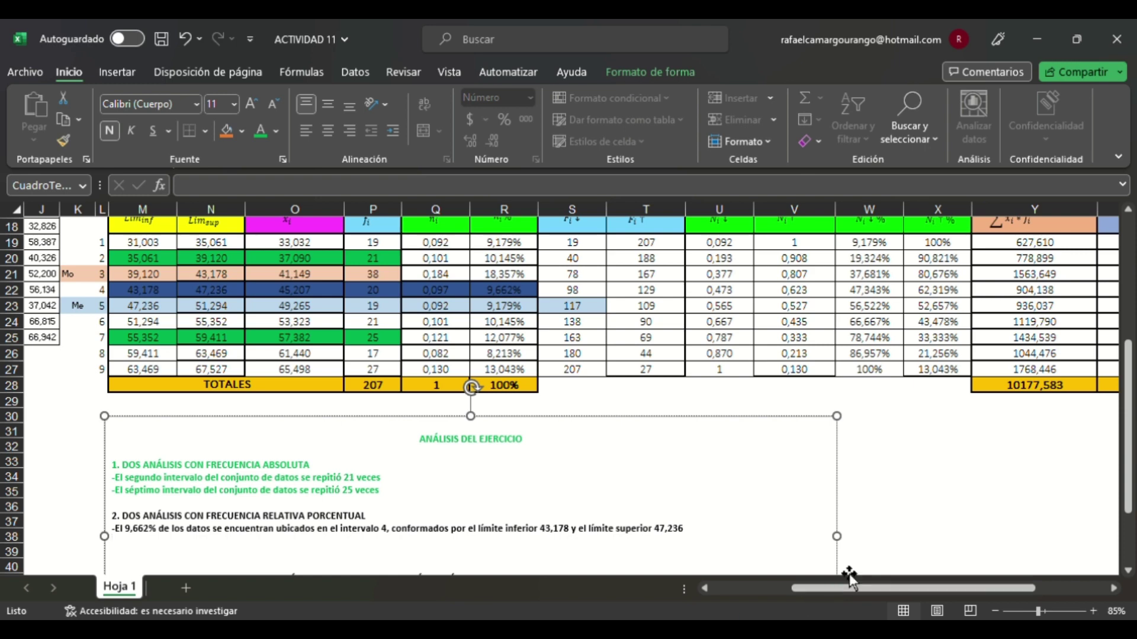
Step: Fill the eighth interval's cells M26:R26, from the lower limit to the relative percentage frequency, with the same dark blue
{"action": "scroll", "coordinate": [388, 441], "scroll_direction": "down", "scroll_amount": 1}
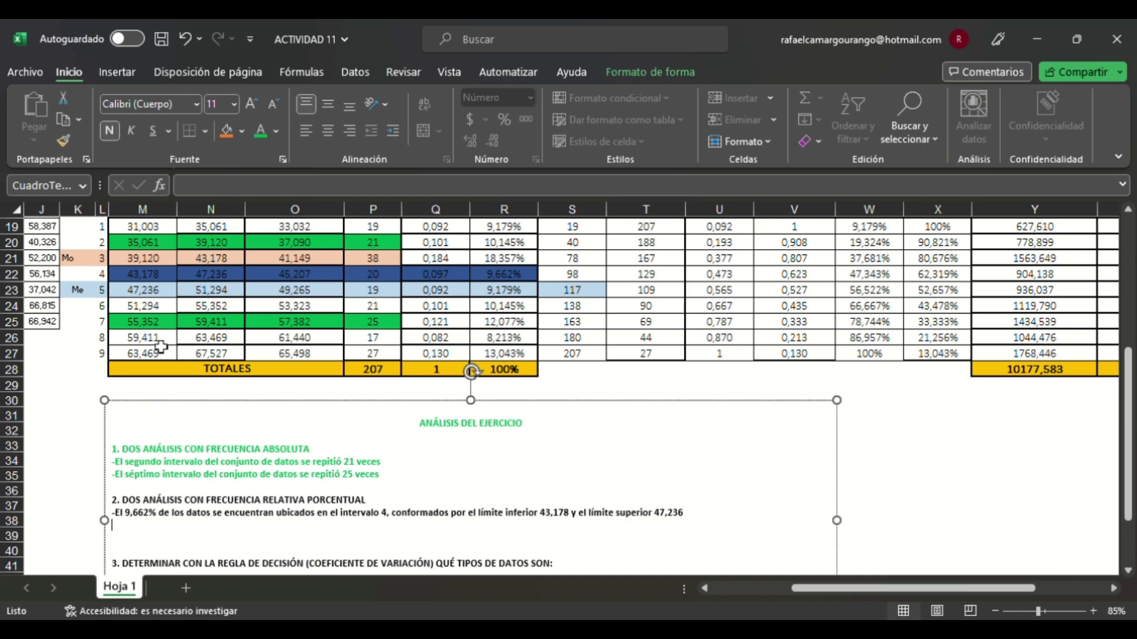
{"action": "left_click_drag", "start_coordinate": [160, 346], "coordinate": [534, 344]}
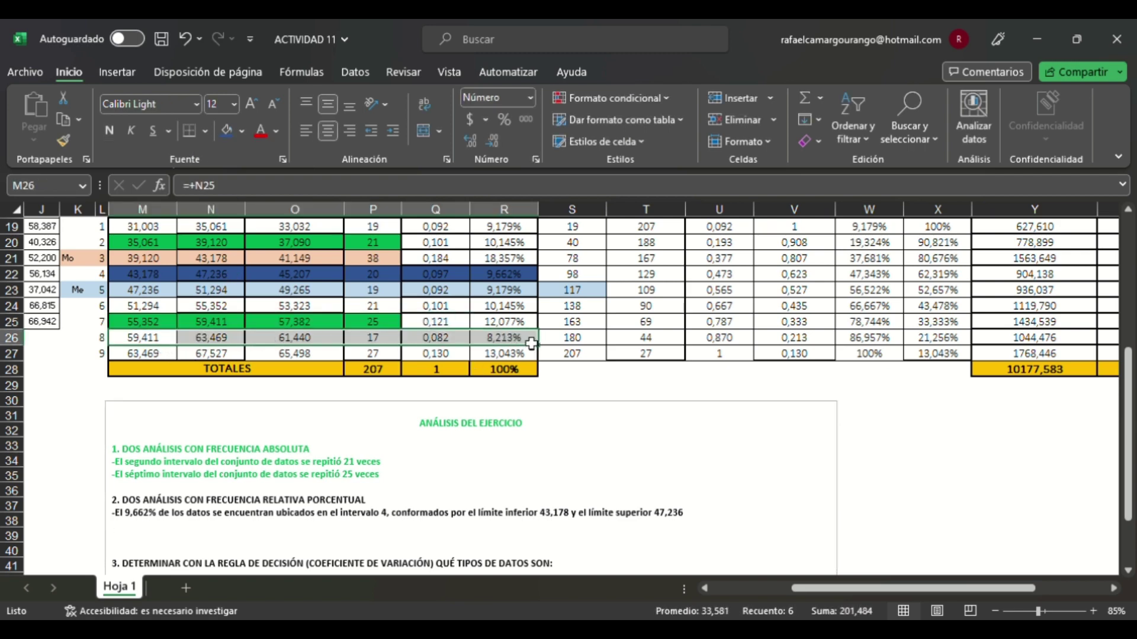
{"action": "left_click", "coordinate": [224, 140]}
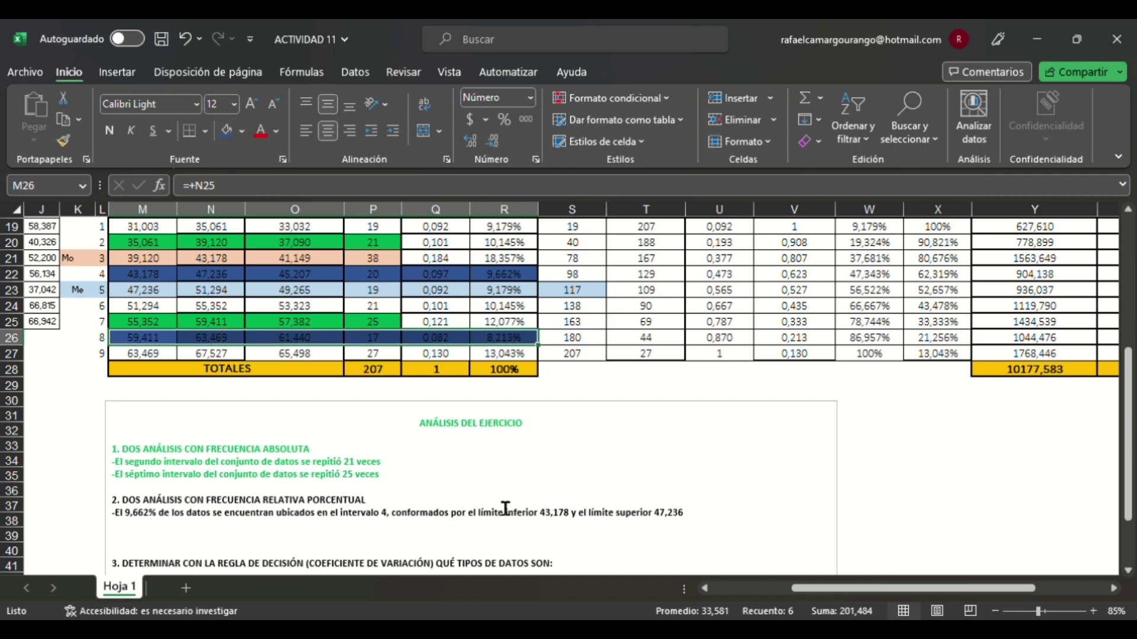
Step: Write "-El 8,213% de ios datos se encuentran ubicados en el invertavlo 8, conformados por el límite inferior" as the second line under point 2
{"action": "left_click", "coordinate": [157, 543]}
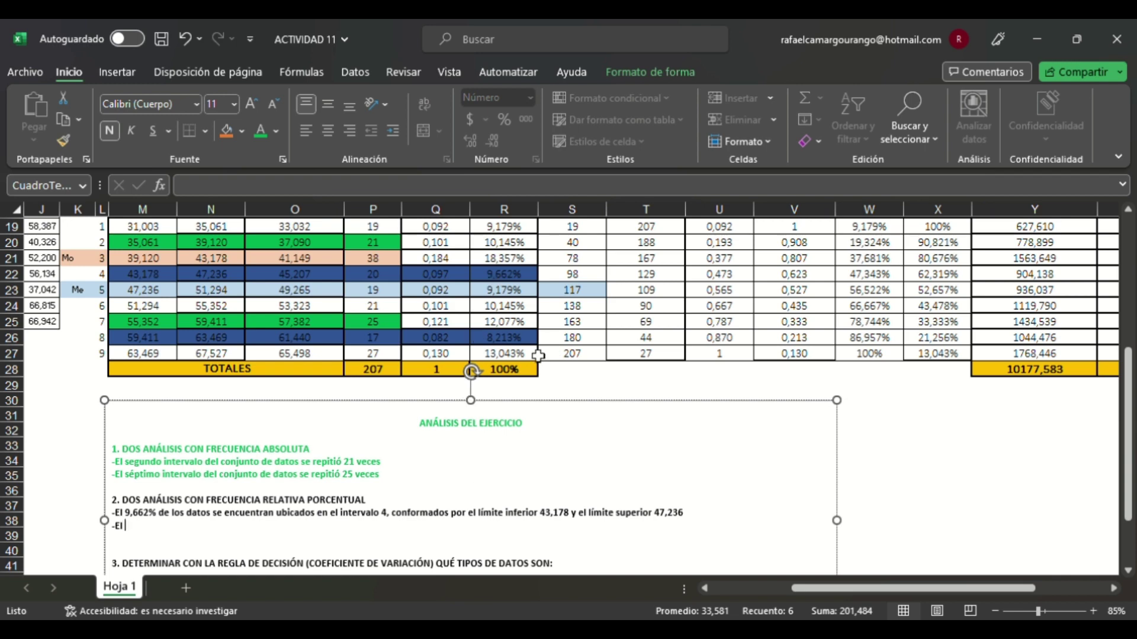
{"action": "left_click", "coordinate": [527, 347]}
{"action": "left_click", "coordinate": [236, 542]}
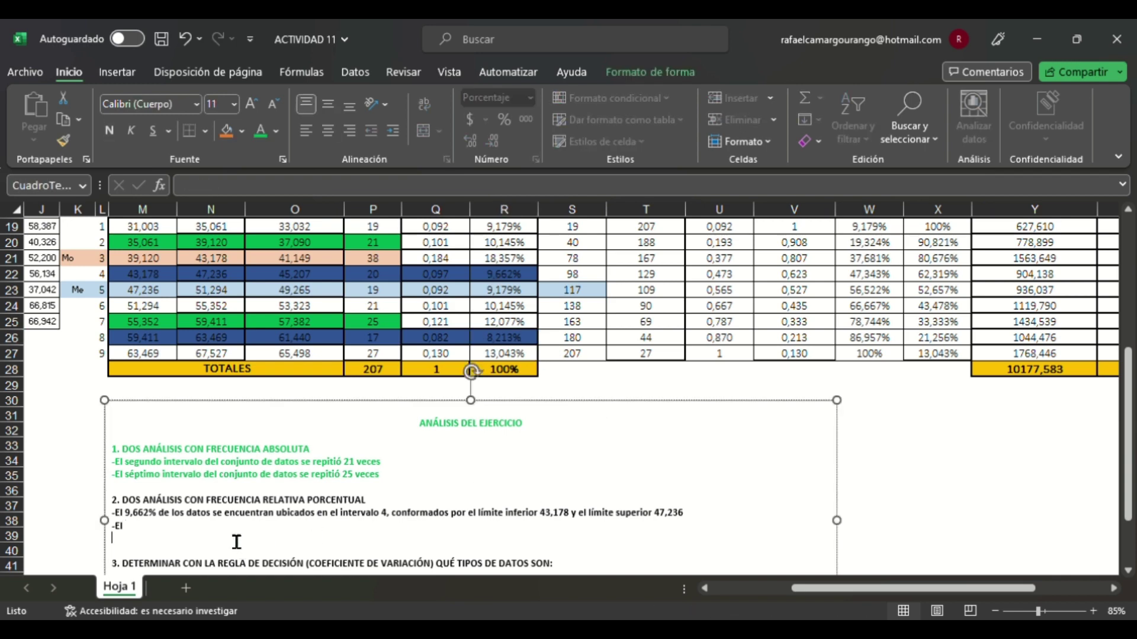
{"action": "type", "text": "8,213% de "}
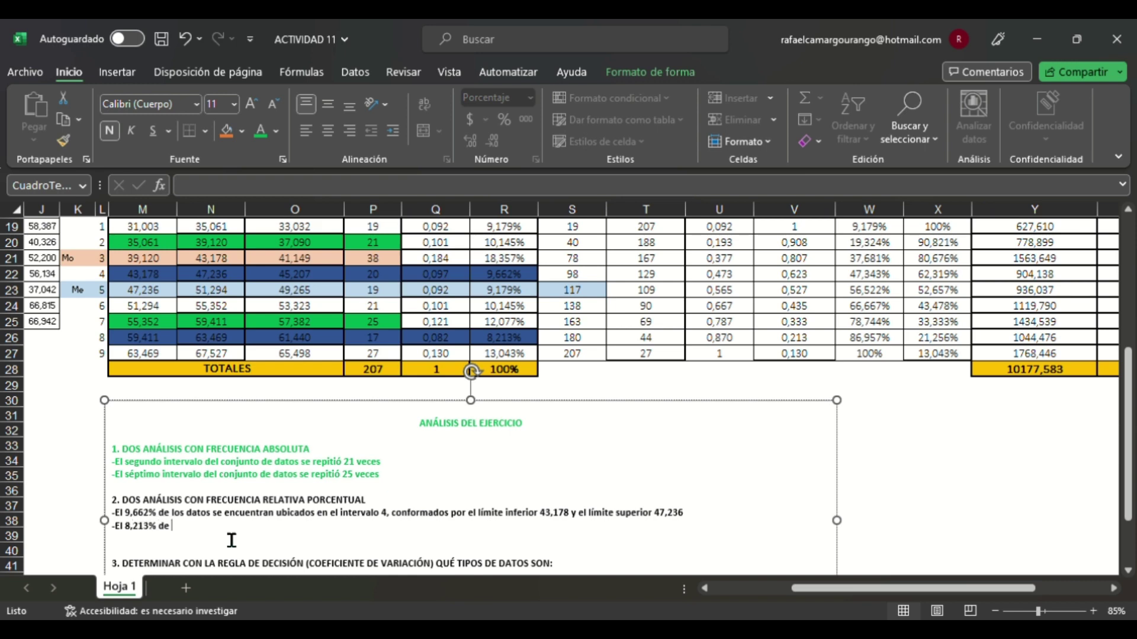
{"action": "type", "text": "ios datos"}
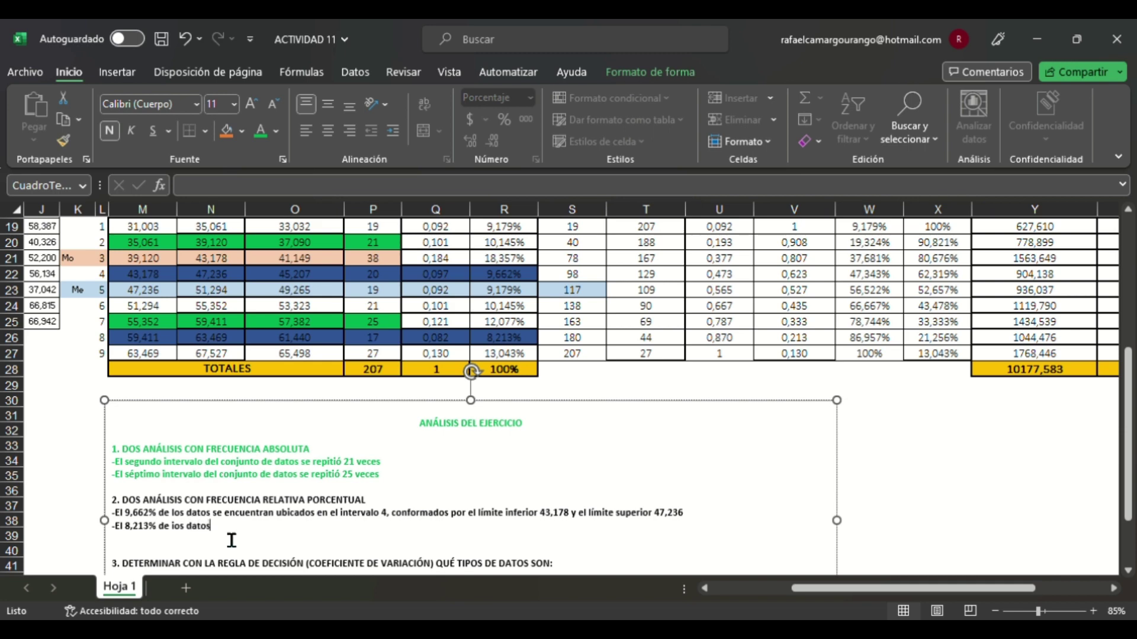
{"action": "type", "text": " se encuentran ubicados en el inver"}
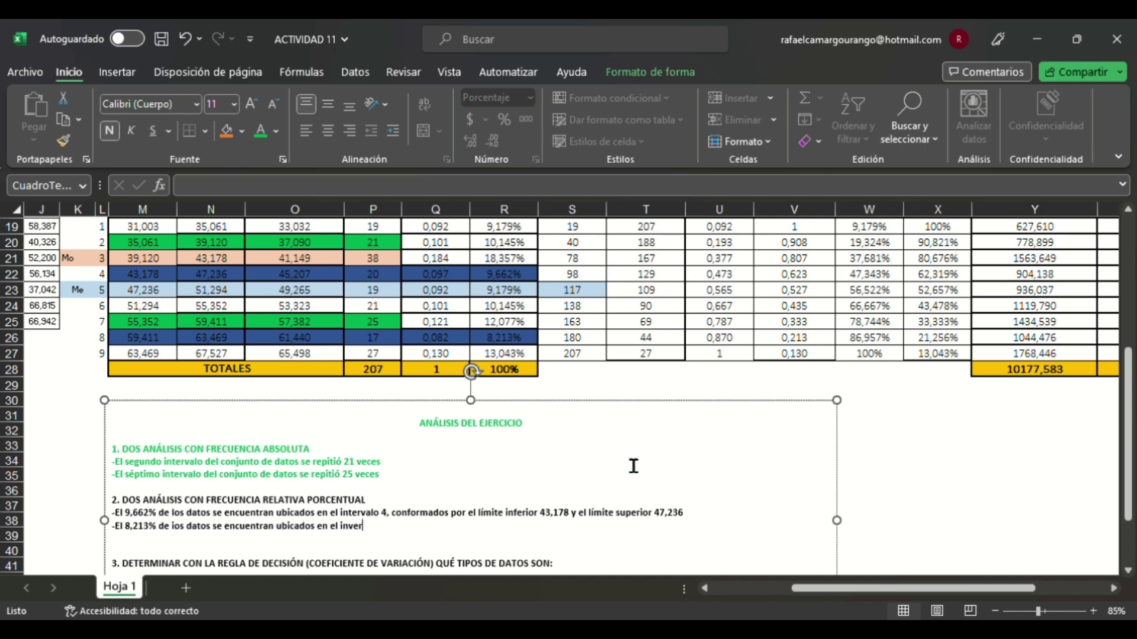
{"action": "type", "text": "tavlo 8, conformados por el l"}
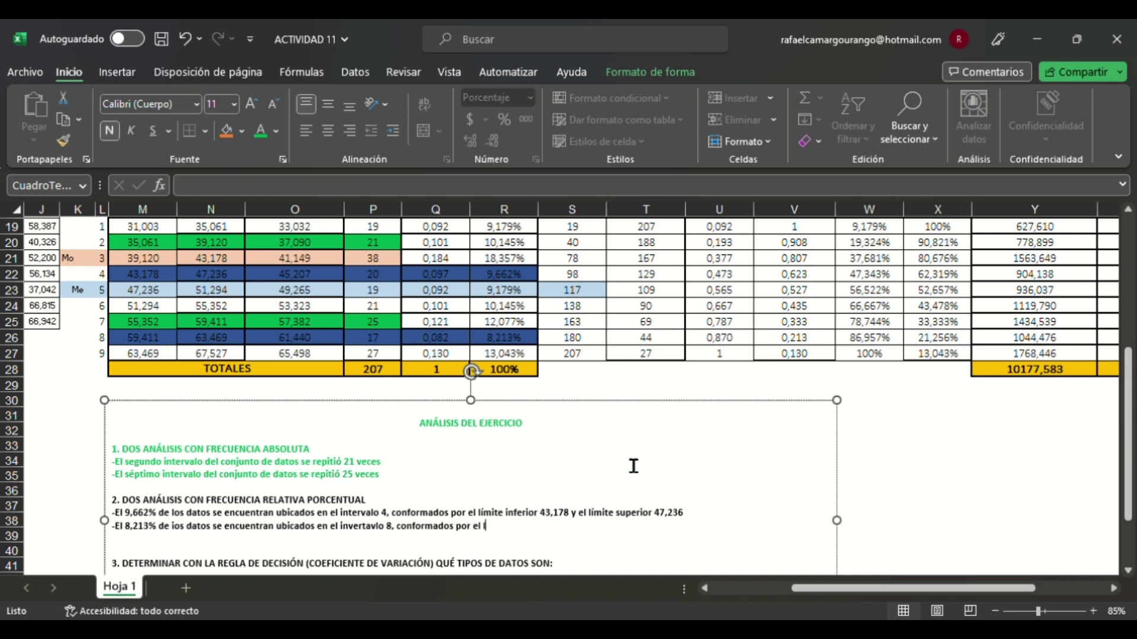
{"action": "type", "text": "ímite inferior"}
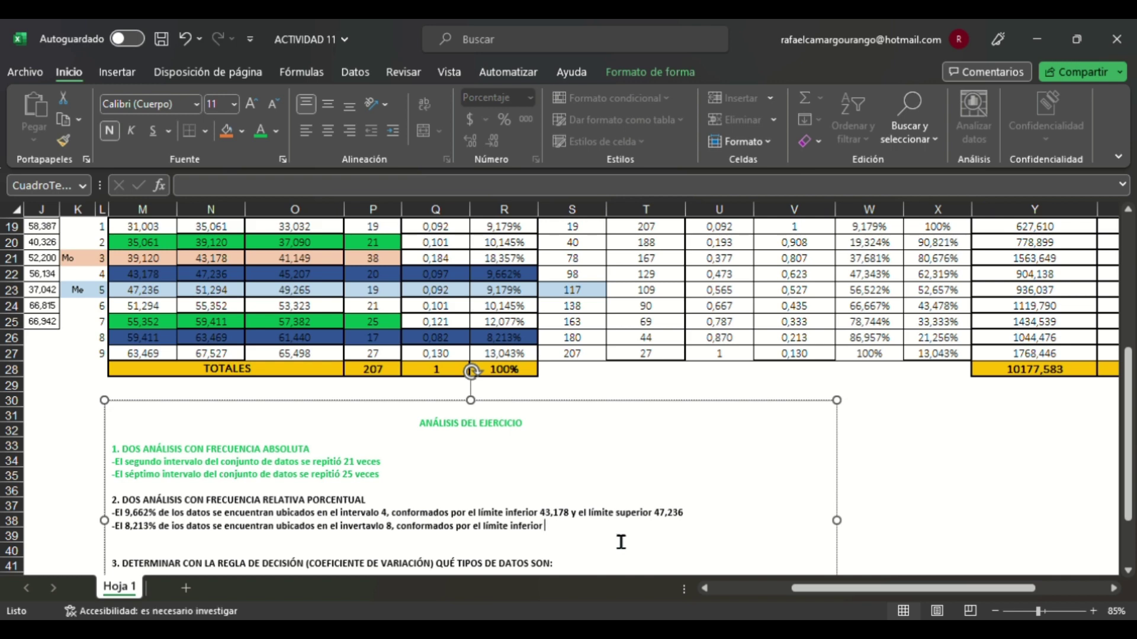
Step: Complete the second dashed line of point 2 with "59,411 y el límite superior 63,469"
{"action": "type", "text": "59,411"}
{"action": "key", "text": "BackSpace"}
{"action": "type", "text": "te superior"}
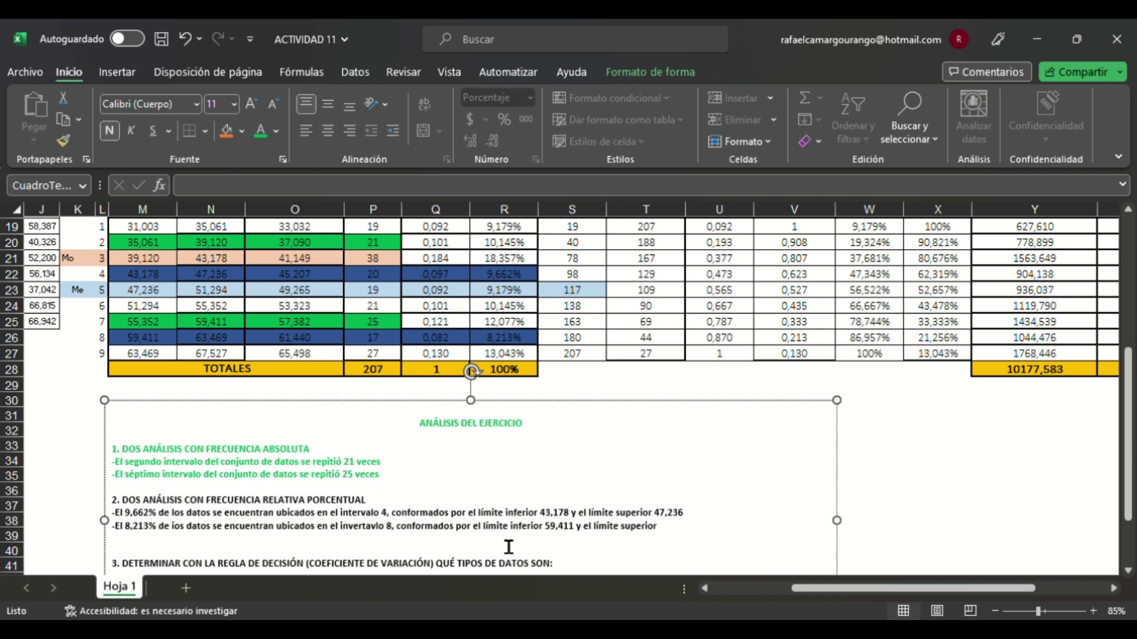
{"action": "left_click", "coordinate": [224, 339]}
{"action": "left_click", "coordinate": [684, 543]}
{"action": "type", "text": "63,469"}
Step: Color the point 2 heading and its two dashed lines blue
{"action": "left_click_drag", "start_coordinate": [720, 528], "coordinate": [112, 500]}
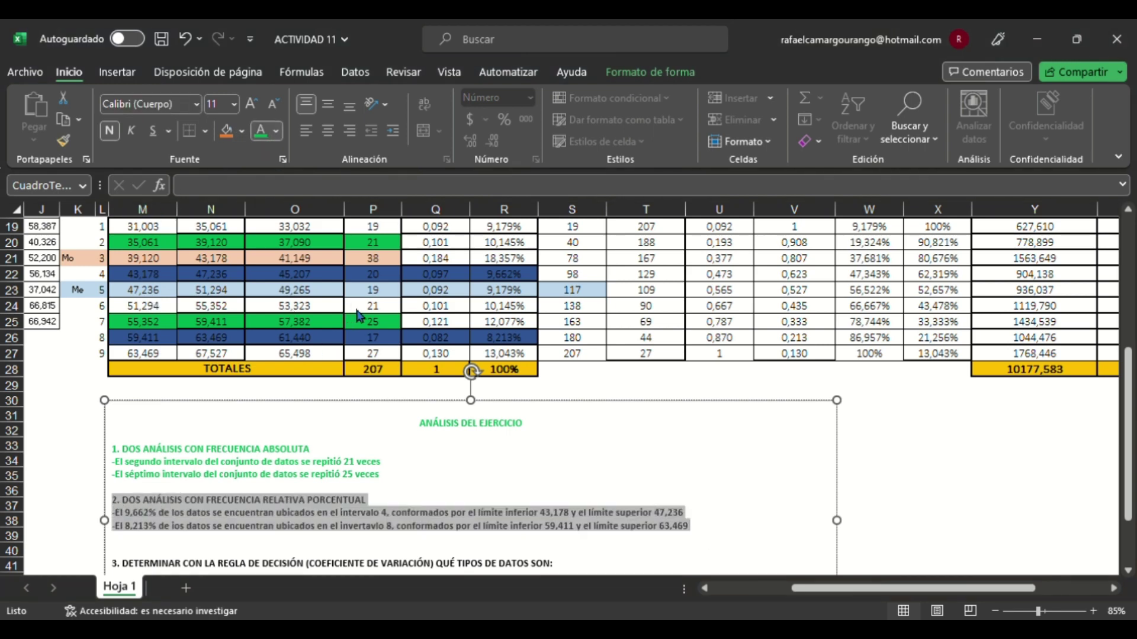
{"action": "left_click", "coordinate": [651, 520]}
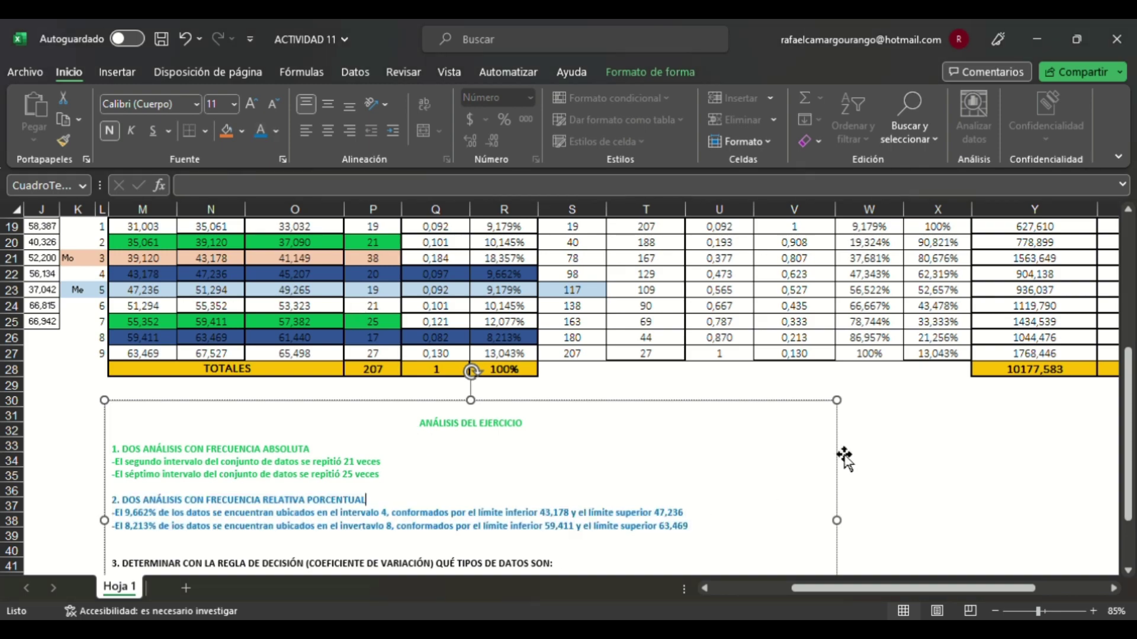
{"action": "scroll", "coordinate": [591, 530], "scroll_direction": "down", "scroll_amount": 4}
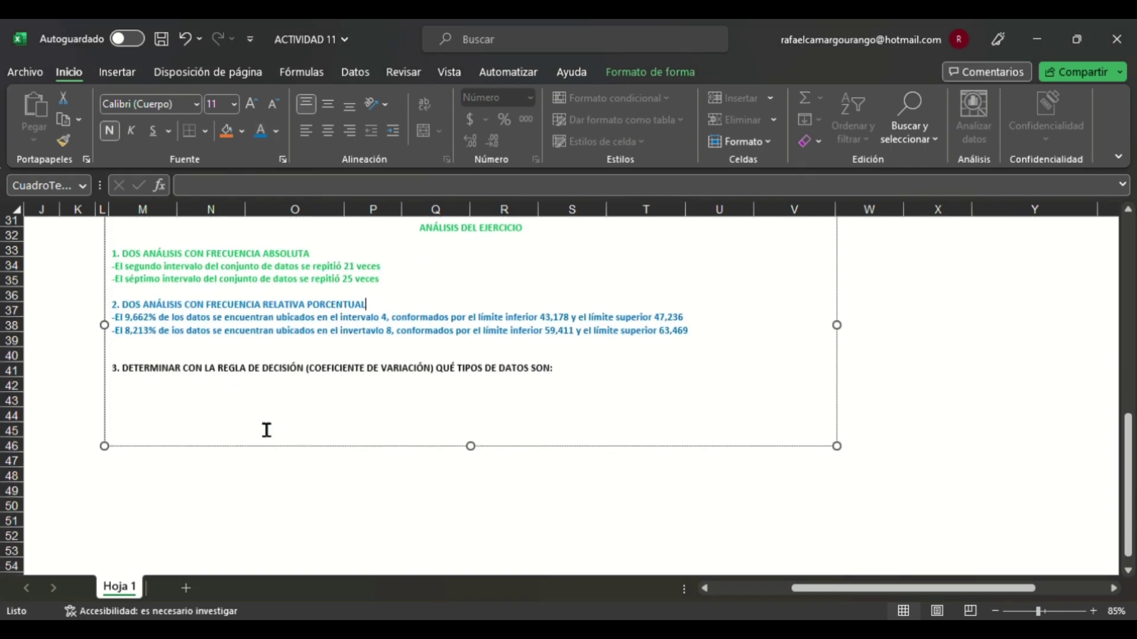
Step: Check the coefficient of variation in the dispersion measures table to classify the data for point 3
{"action": "scroll", "coordinate": [266, 430], "scroll_direction": "up", "scroll_amount": 4}
{"action": "scroll", "coordinate": [178, 380], "scroll_direction": "down", "scroll_amount": 4}
{"action": "left_click", "coordinate": [597, 387]}
{"action": "scroll", "coordinate": [569, 390], "scroll_direction": "down", "scroll_amount": 1}
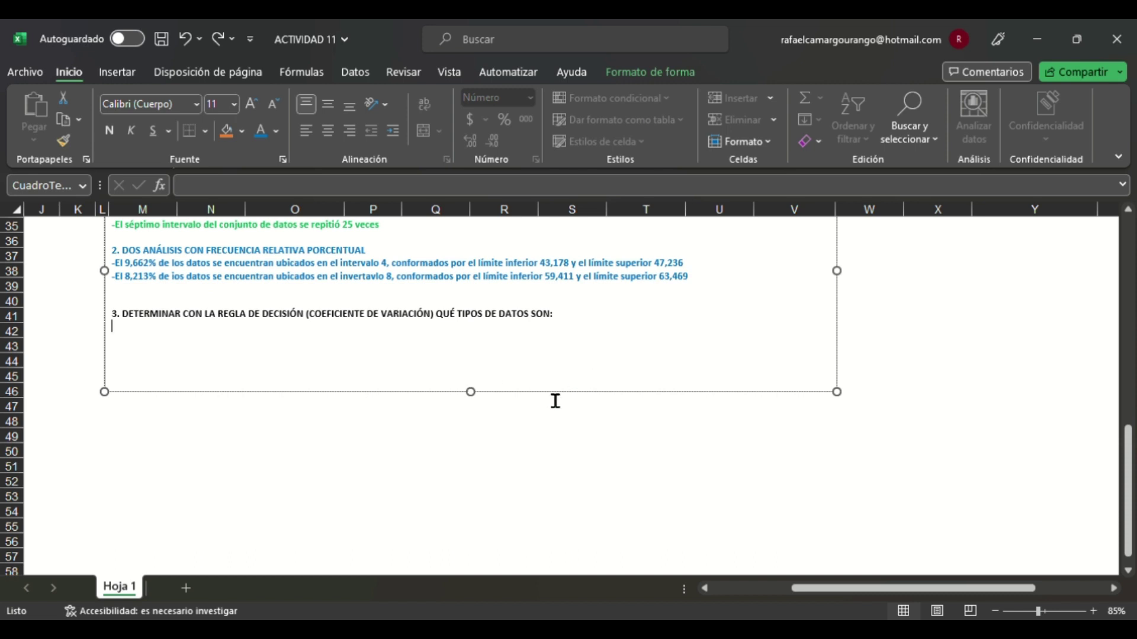
{"action": "left_click_drag", "start_coordinate": [885, 589], "coordinate": [872, 594]}
{"action": "left_click_drag", "start_coordinate": [1128, 500], "coordinate": [1132, 323]}
{"action": "left_click_drag", "start_coordinate": [971, 588], "coordinate": [1038, 587]}
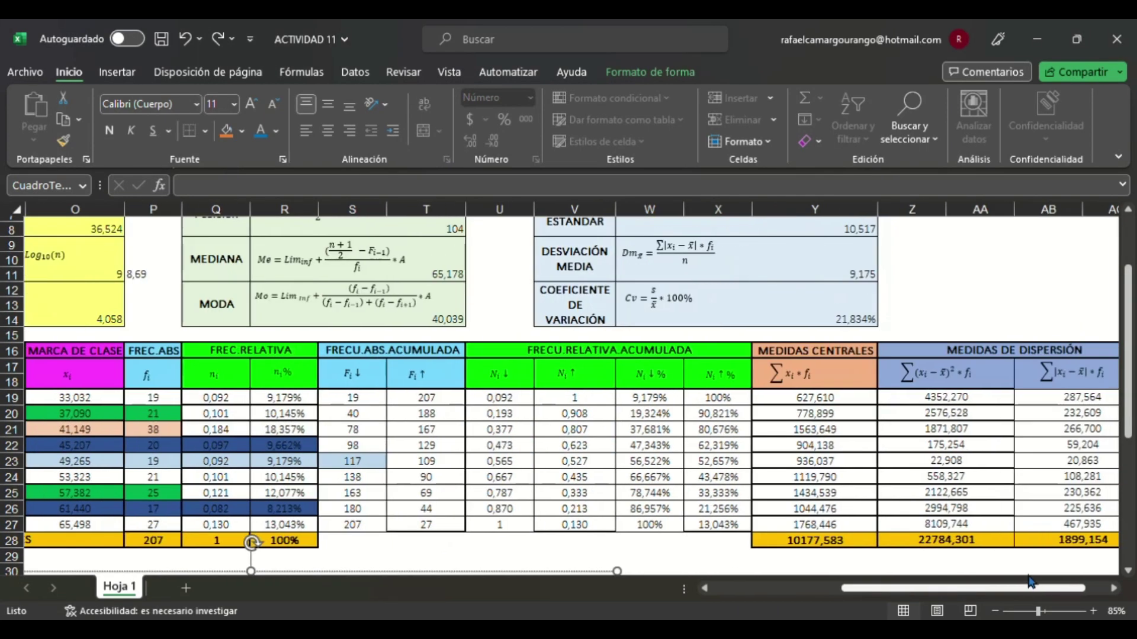
{"action": "left_click", "coordinate": [823, 323]}
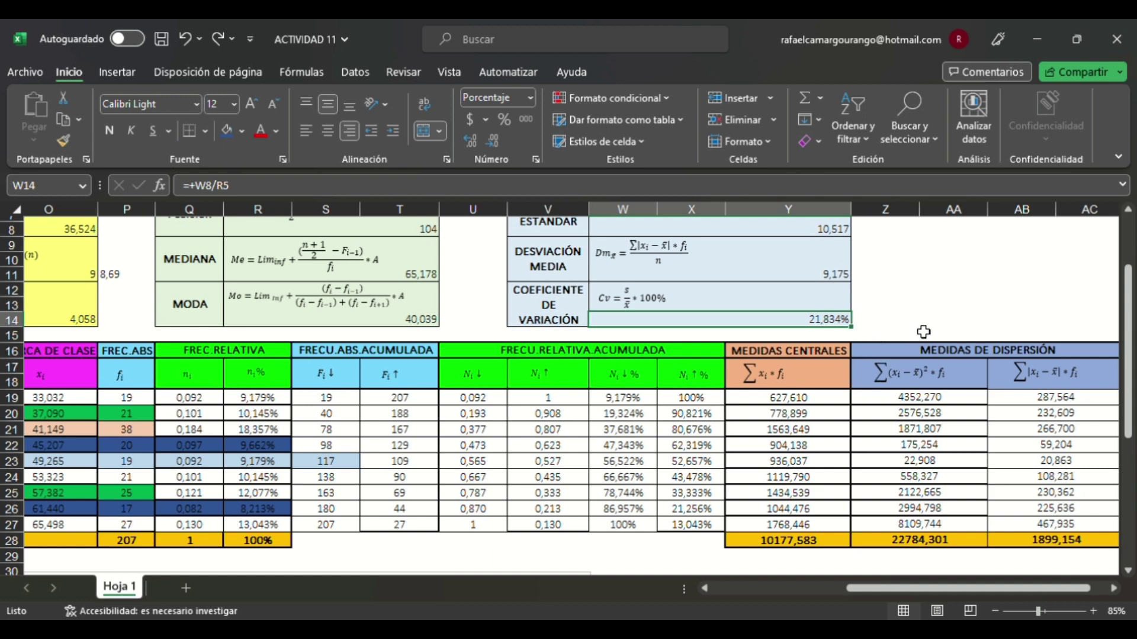
Step: Enter "Homogéneos" in Z14, beside the coefficient of variation result, and fill the cell purple
{"action": "left_click", "coordinate": [886, 322]}
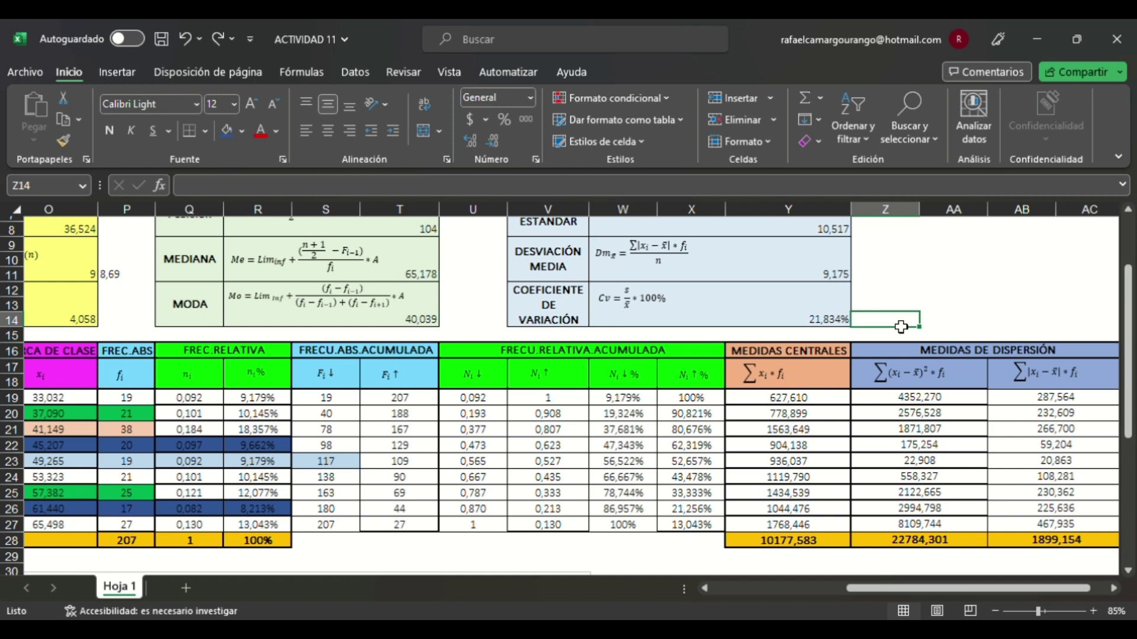
{"action": "type", "text": "Homogénos"}
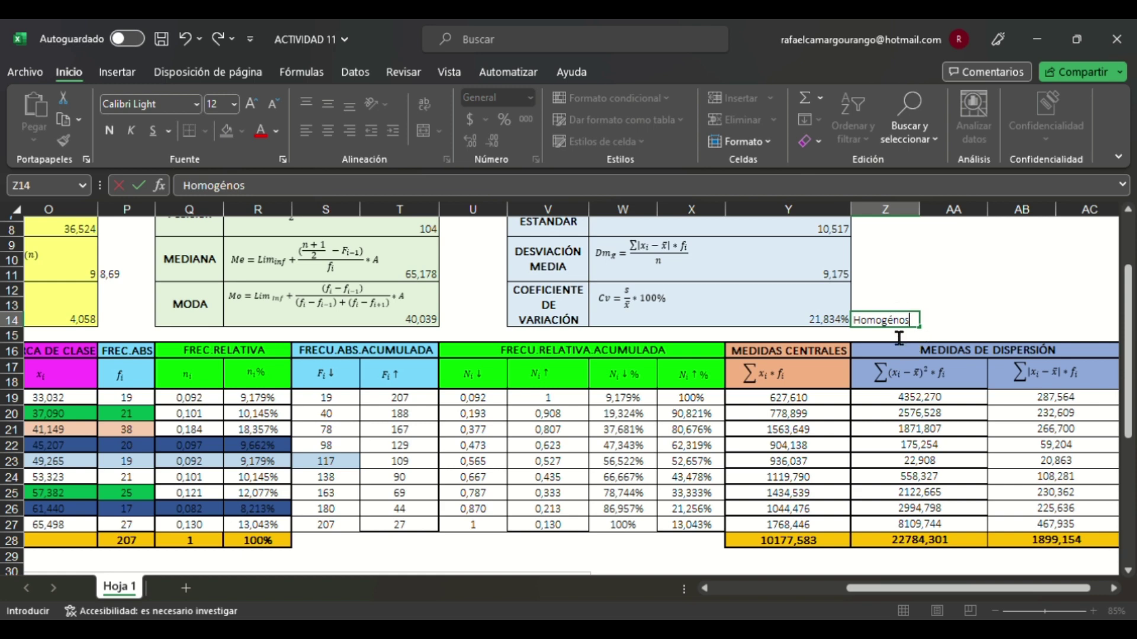
{"action": "key", "text": "BackSpace"}
{"action": "key", "text": "BackSpace"}
{"action": "key", "text": "BackSpace"}
{"action": "left_click", "coordinate": [970, 323]}
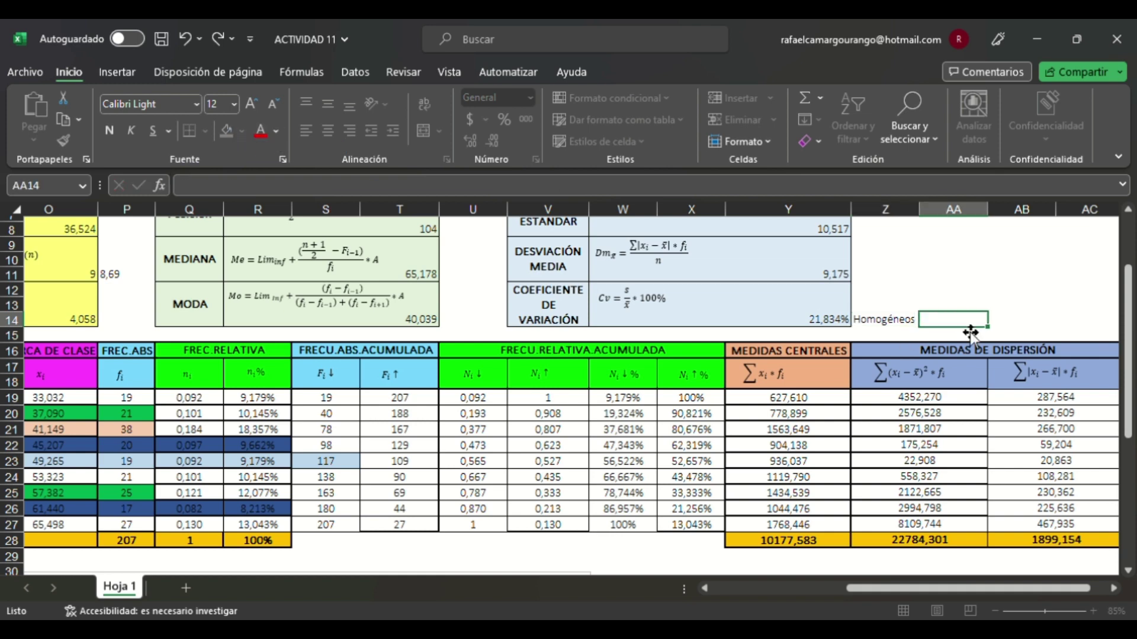
{"action": "left_click", "coordinate": [912, 325]}
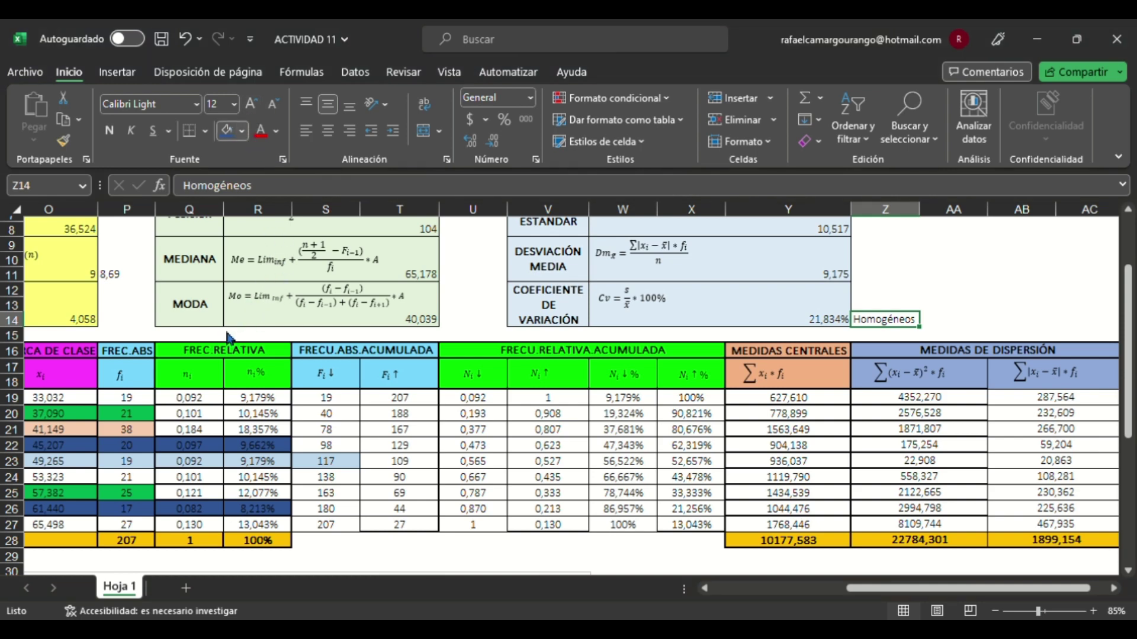
{"action": "key", "text": "F4"}
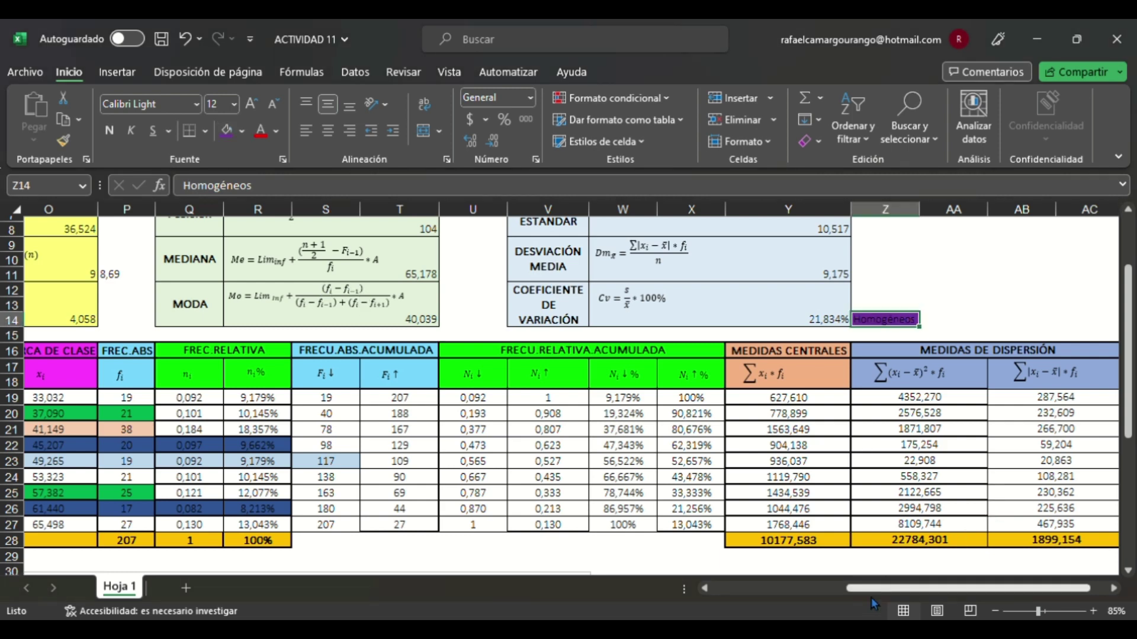
Step: Write "Los datos son de tipo homogéneo" under point 3 of the analysis and color that line and its heading purple
{"action": "left_click_drag", "start_coordinate": [917, 589], "coordinate": [846, 594]}
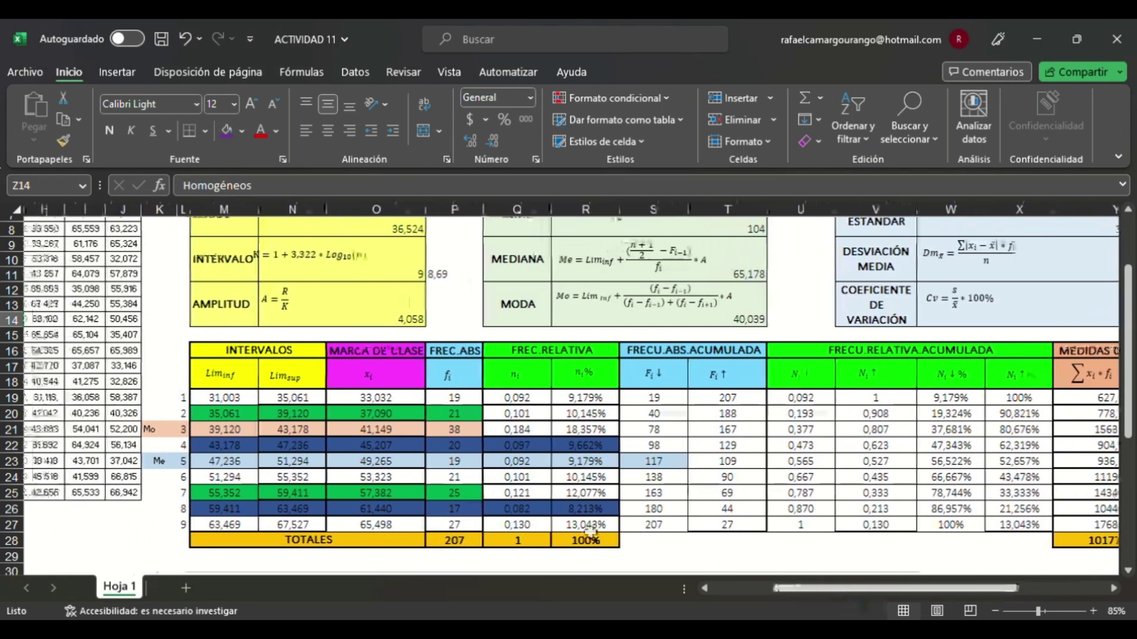
{"action": "scroll", "coordinate": [595, 533], "scroll_direction": "down", "scroll_amount": 4}
{"action": "scroll", "coordinate": [438, 530], "scroll_direction": "down", "scroll_amount": 4}
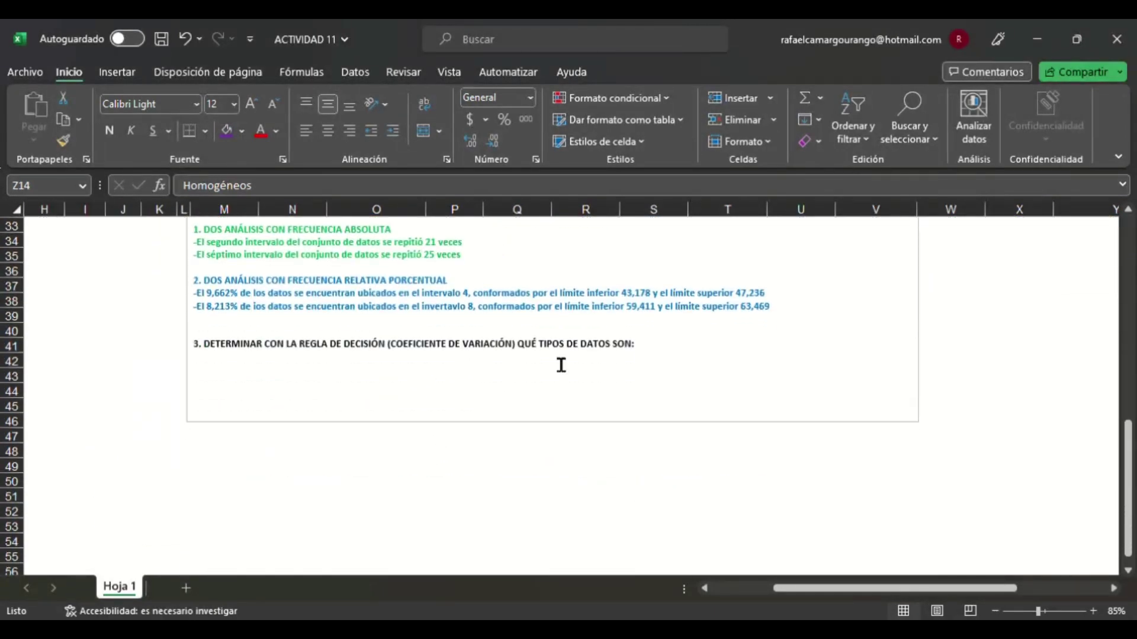
{"action": "left_click", "coordinate": [667, 359]}
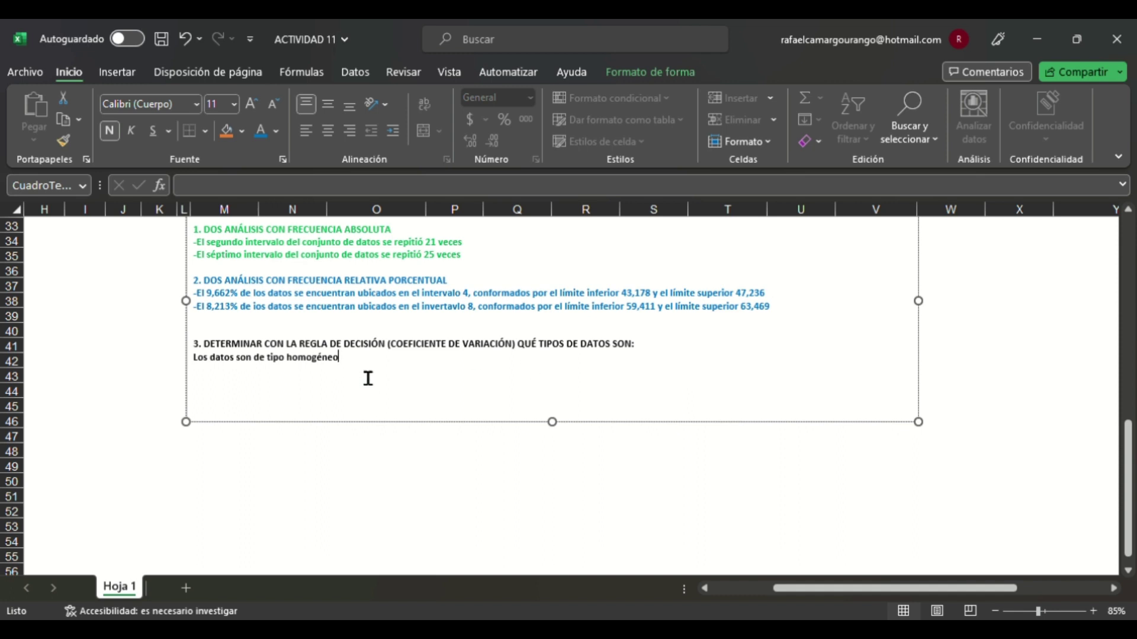
{"action": "left_click_drag", "start_coordinate": [368, 377], "coordinate": [199, 333]}
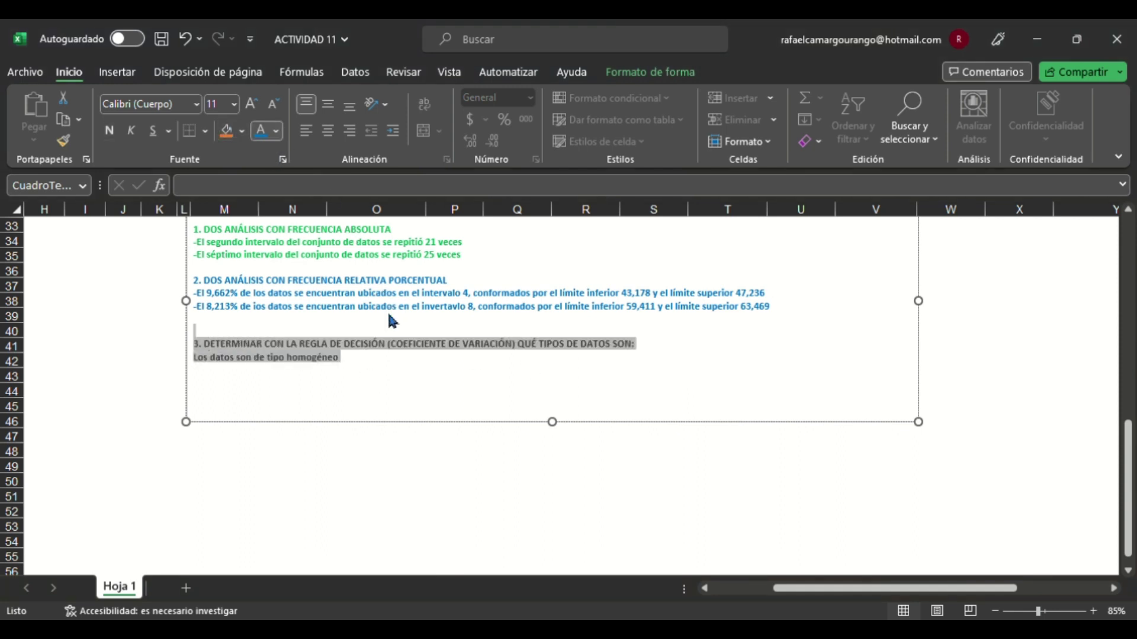
{"action": "left_click", "coordinate": [415, 379]}
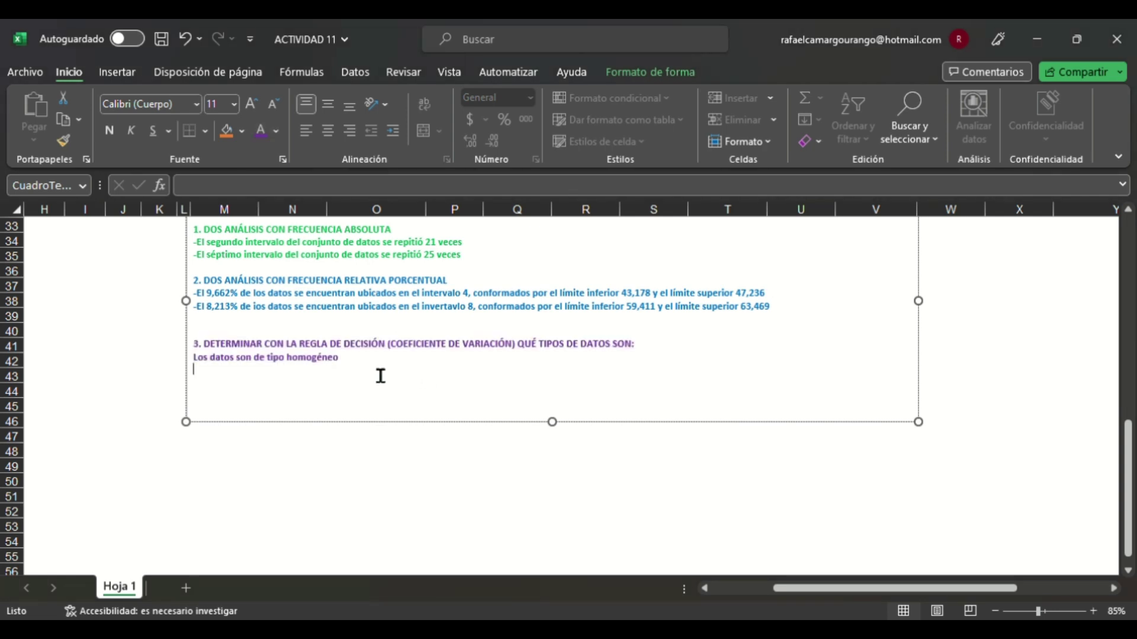
Step: Remove the bold from the answer lines under points 1, 2 and 3, leaving their headings bold
{"action": "left_click_drag", "start_coordinate": [349, 360], "coordinate": [197, 369]}
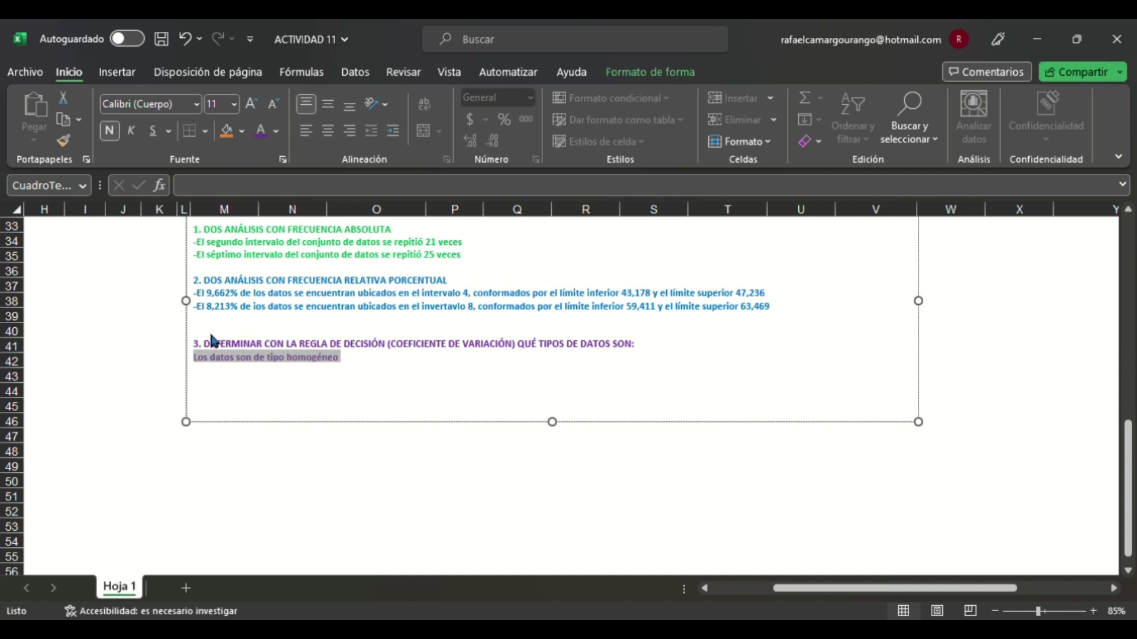
{"action": "left_click", "coordinate": [322, 383]}
{"action": "left_click_drag", "start_coordinate": [793, 320], "coordinate": [197, 294]}
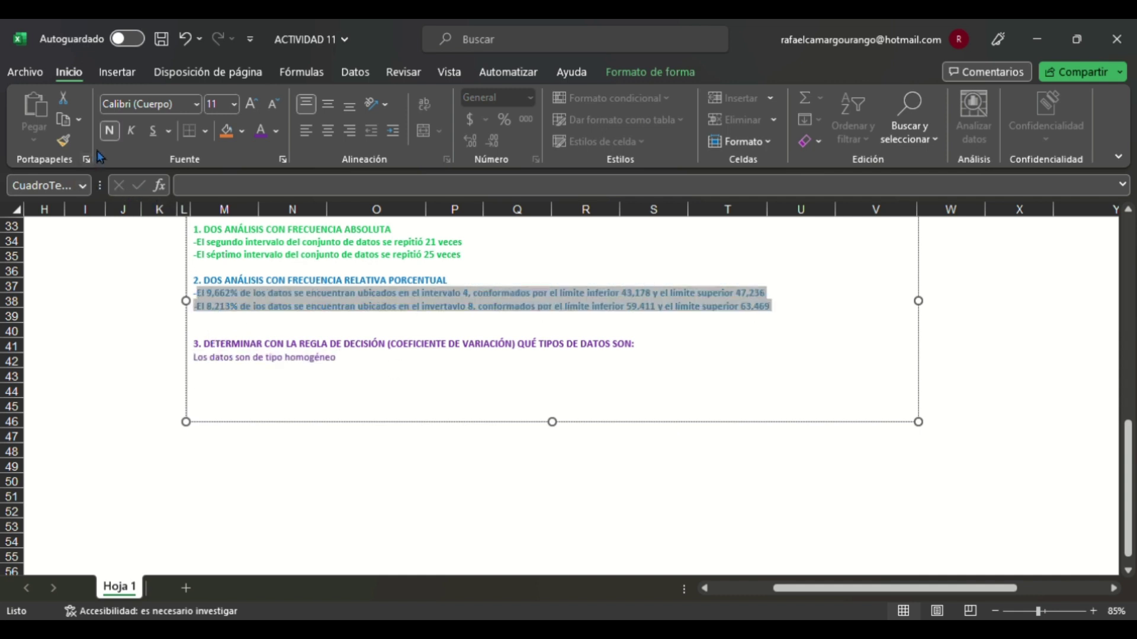
{"action": "left_click", "coordinate": [109, 130]}
{"action": "left_click_drag", "start_coordinate": [480, 252], "coordinate": [199, 256]}
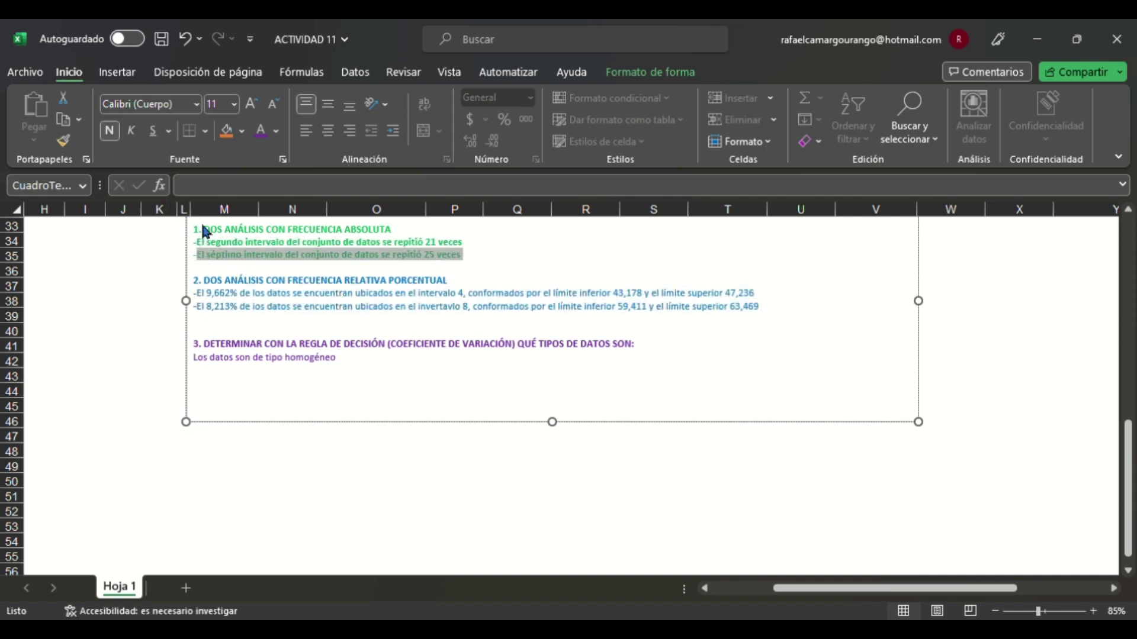
{"action": "key", "text": "ctrl+n"}
{"action": "triple_click", "coordinate": [451, 243]}
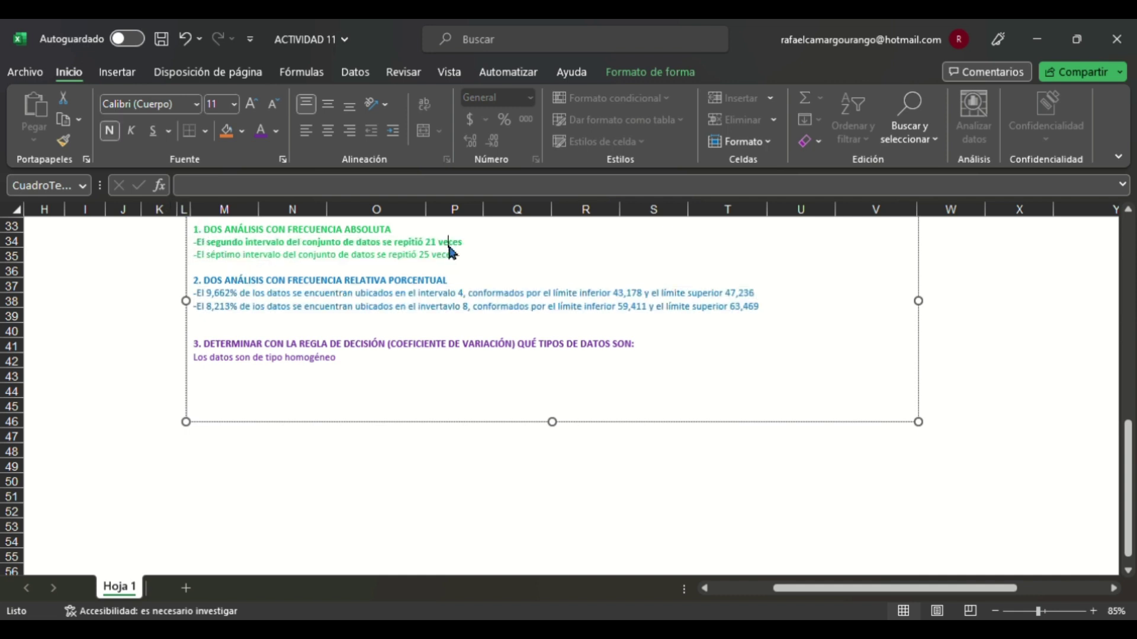
{"action": "left_click", "coordinate": [111, 140]}
{"action": "left_click", "coordinate": [620, 434]}
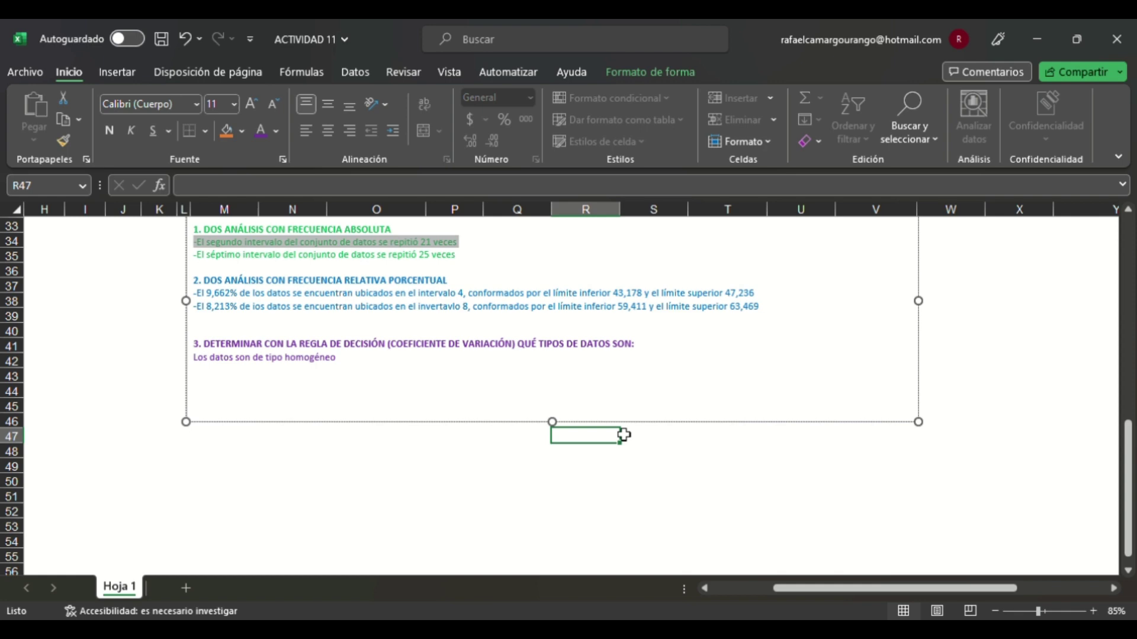
Step: Review the whole worksheet, from the raw data and summary measures to the frequency table and the exercise analysis
{"action": "left_click", "coordinate": [714, 404]}
{"action": "scroll", "coordinate": [764, 446], "scroll_direction": "up", "scroll_amount": 7}
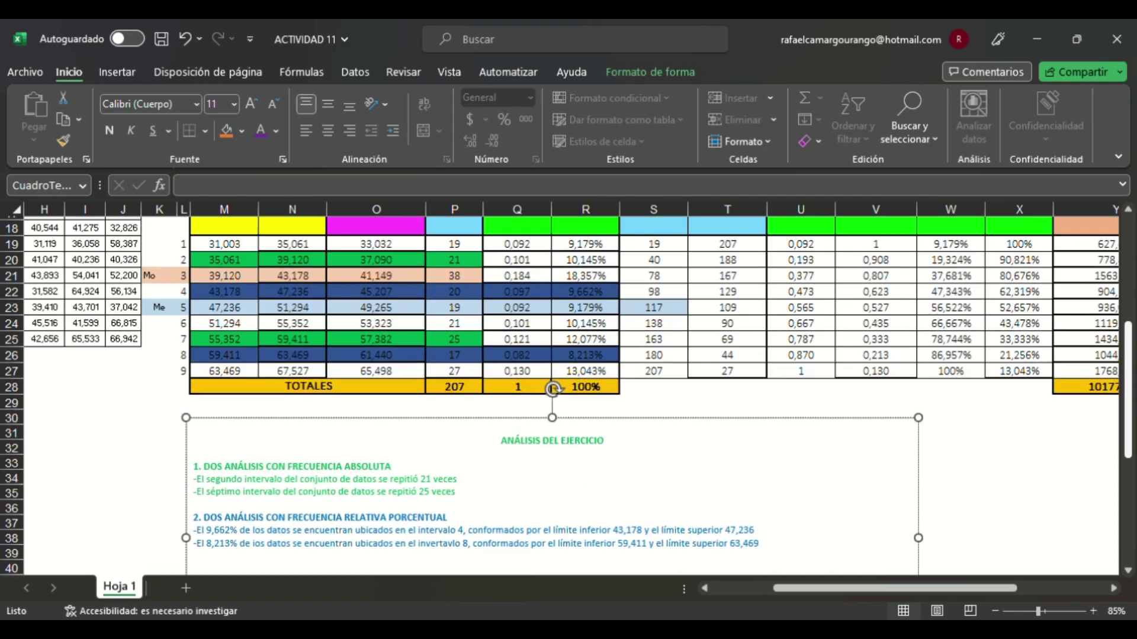
{"action": "scroll", "coordinate": [552, 485], "scroll_direction": "left", "scroll_amount": 1}
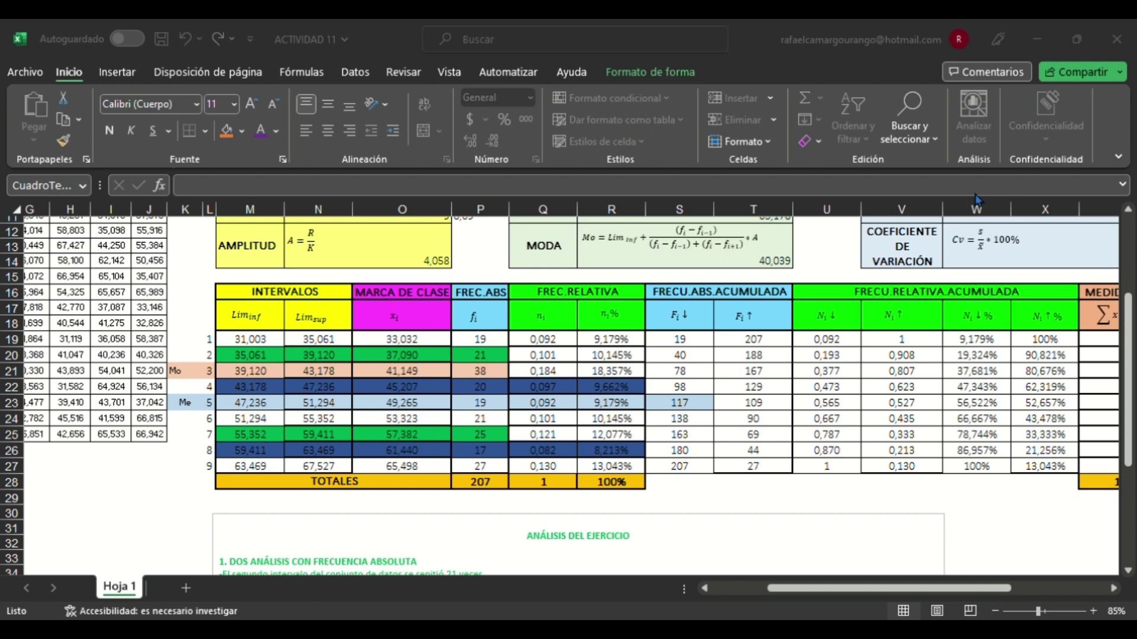
{"action": "left_click_drag", "start_coordinate": [940, 591], "coordinate": [954, 590]}
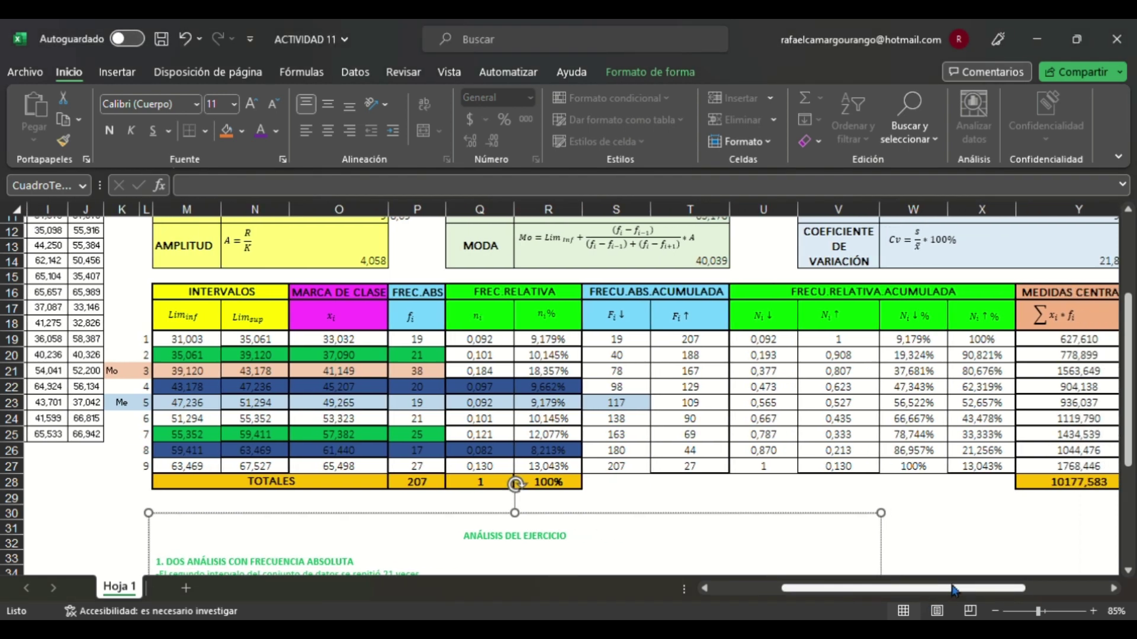
{"action": "left_click", "coordinate": [989, 514]}
{"action": "scroll", "coordinate": [1130, 332], "scroll_direction": "down", "scroll_amount": 2}
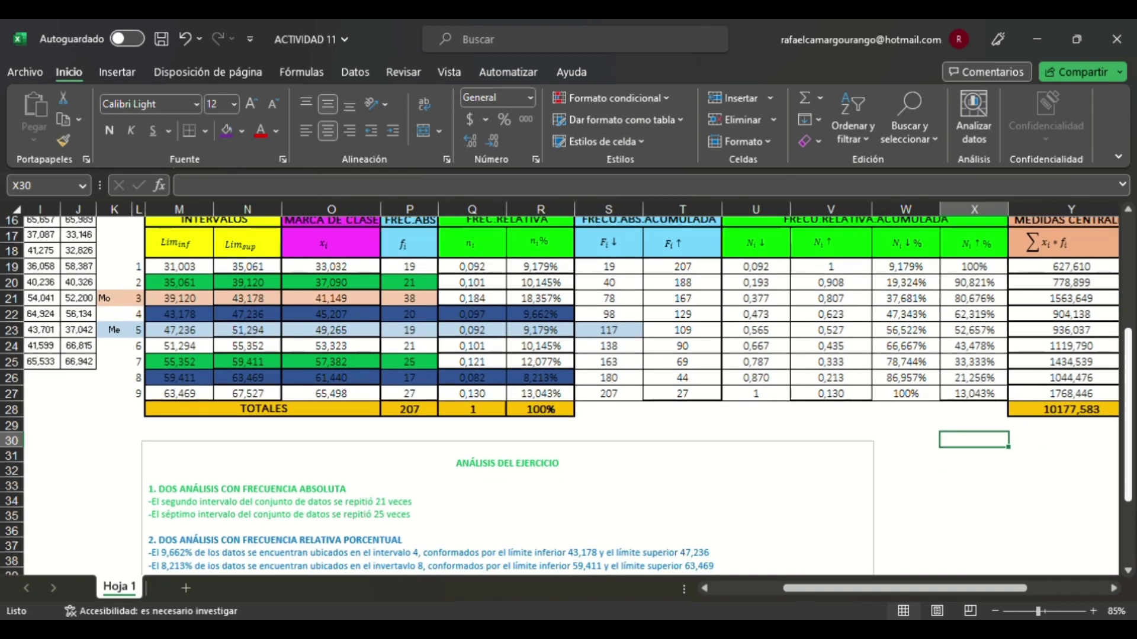
{"action": "scroll", "coordinate": [1106, 430], "scroll_direction": "down", "scroll_amount": 5}
{"action": "scroll", "coordinate": [953, 379], "scroll_direction": "up", "scroll_amount": 4}
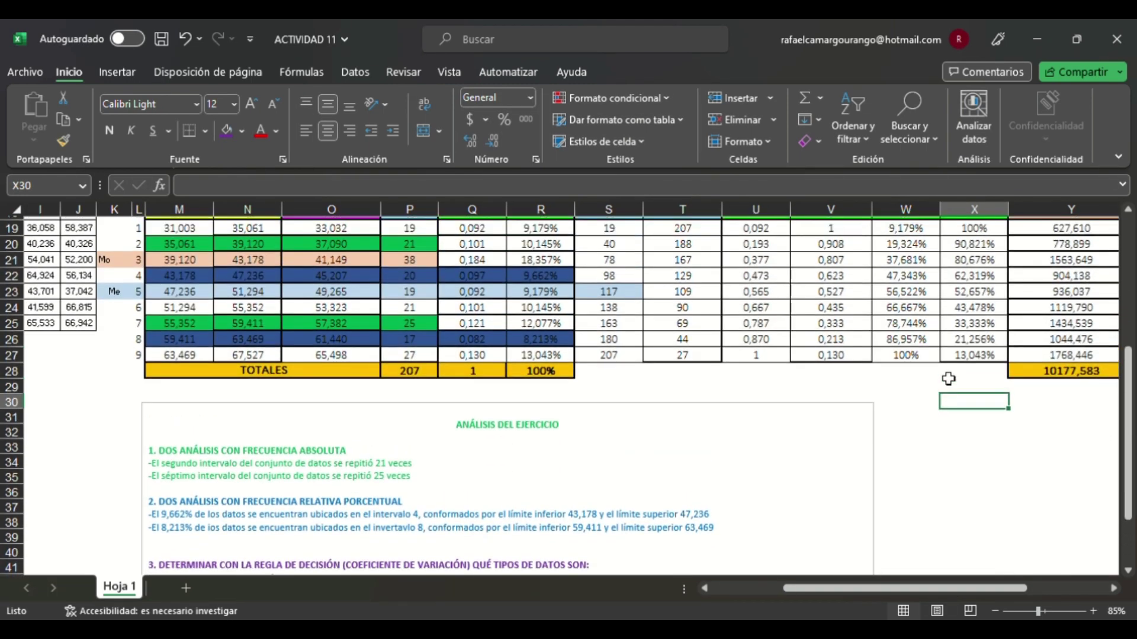
{"action": "scroll", "coordinate": [948, 379], "scroll_direction": "up", "scroll_amount": 6}
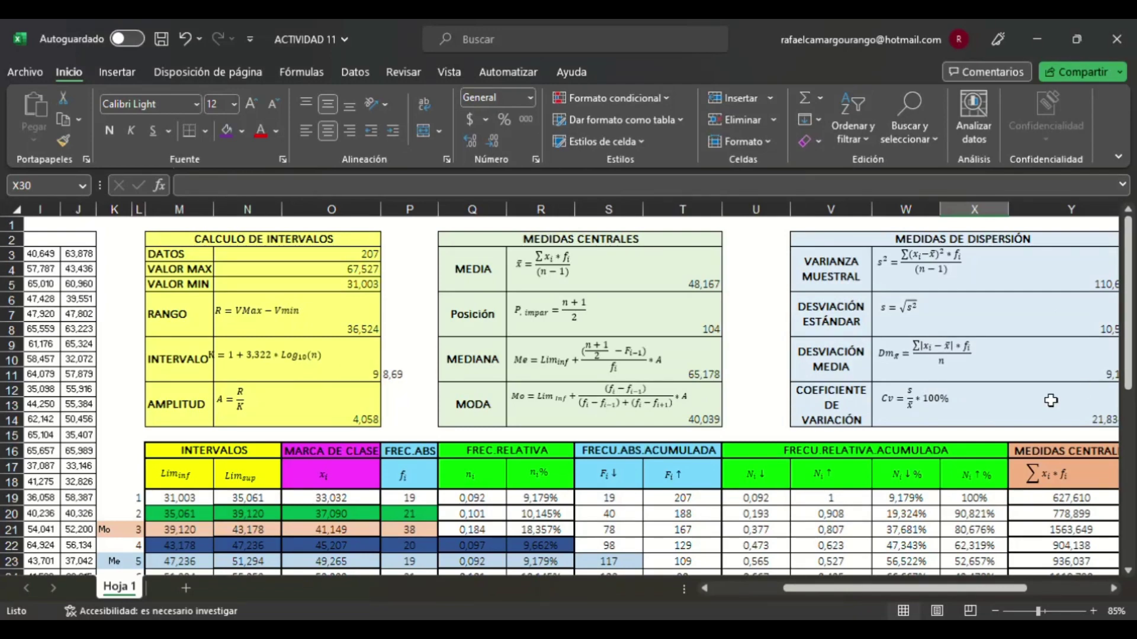
{"action": "scroll", "coordinate": [1014, 414], "scroll_direction": "down", "scroll_amount": 2}
{"action": "mouse_move", "coordinate": [947, 592]}
{"action": "left_mouse_down"}
{"action": "mouse_move", "coordinate": [1003, 592]}
{"action": "mouse_move", "coordinate": [936, 602]}
{"action": "left_mouse_up"}
{"action": "scroll", "coordinate": [1025, 409], "scroll_direction": "right", "scroll_amount": 1}
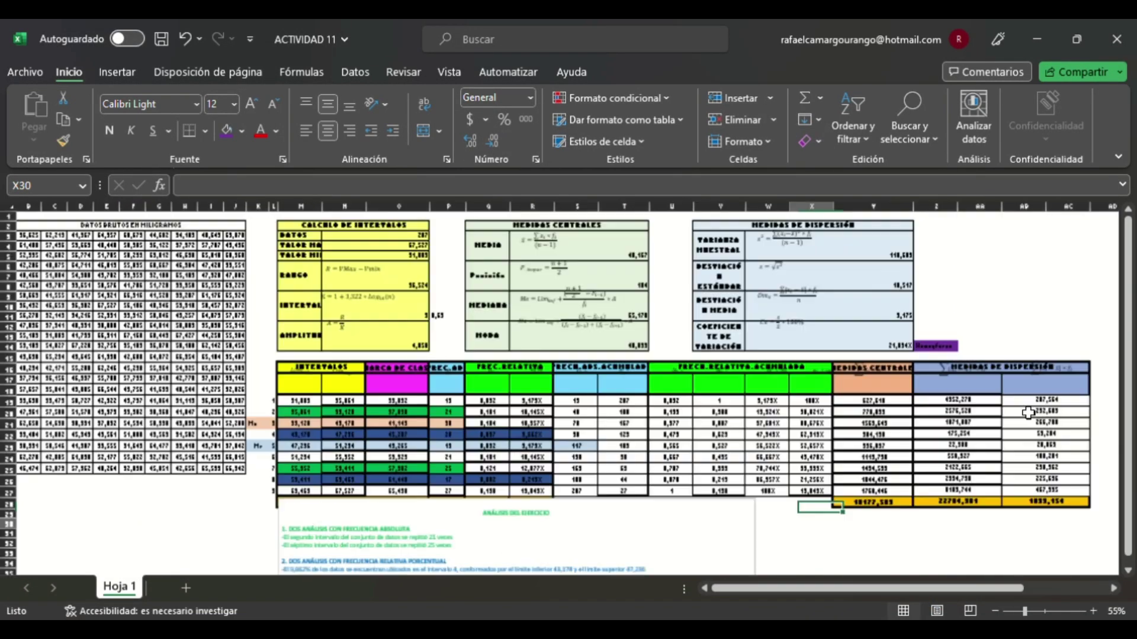
{"action": "mouse_move", "coordinate": [945, 594]}
{"action": "left_mouse_down"}
{"action": "mouse_move", "coordinate": [897, 595]}
{"action": "mouse_move", "coordinate": [947, 597]}
{"action": "left_mouse_up"}
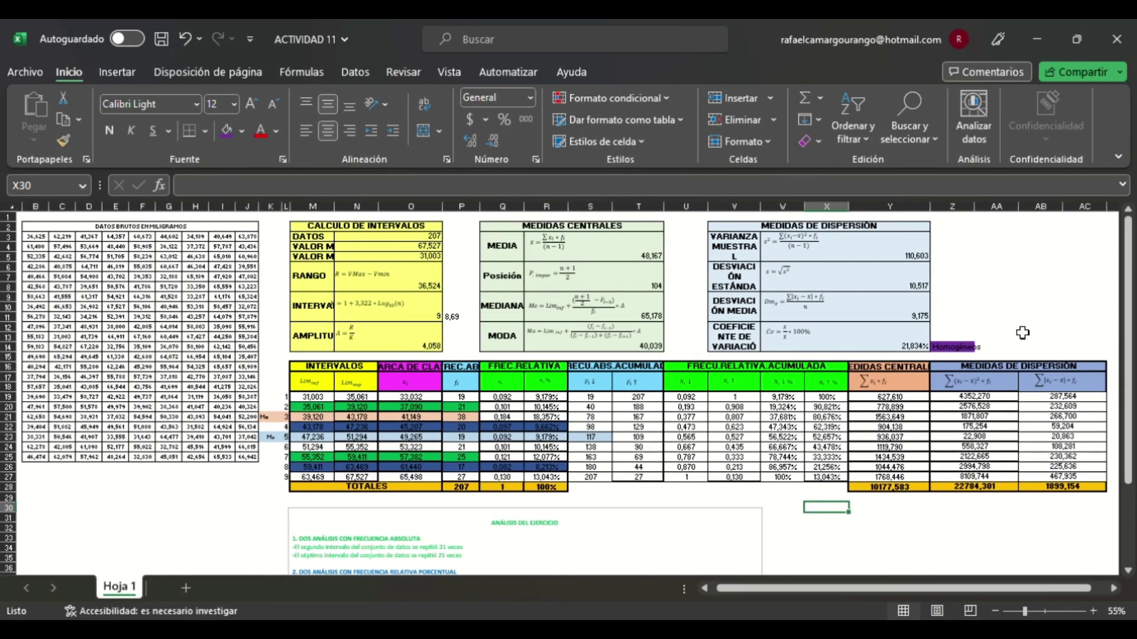
Step: Fill AA14 with the same purple so the color covers the full "Homogéneos" label
{"action": "left_click", "coordinate": [996, 349]}
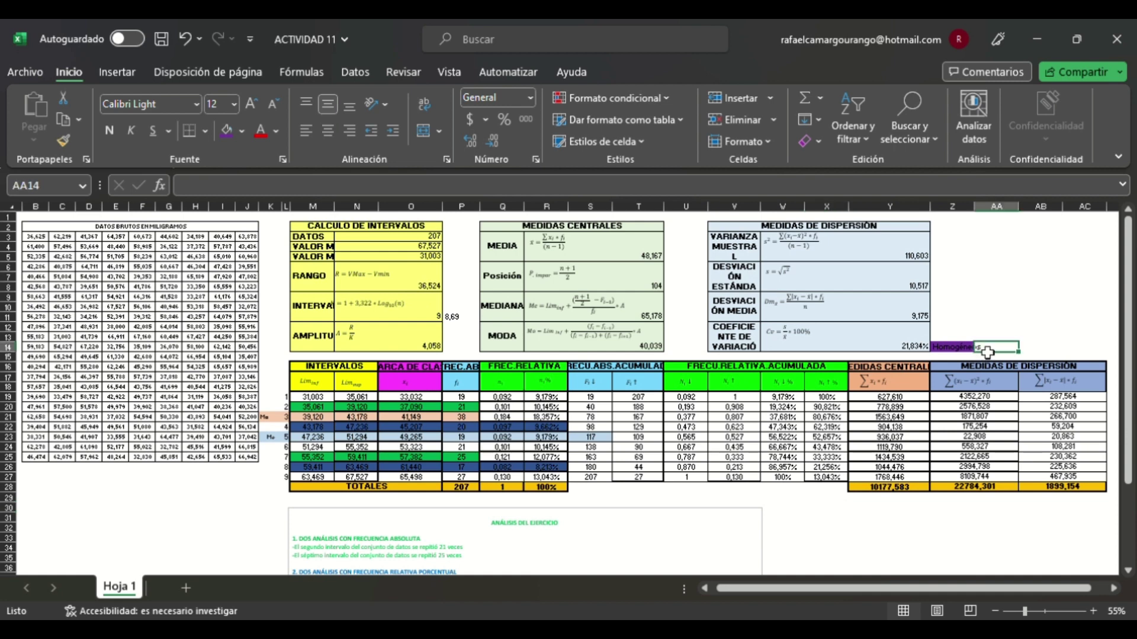
{"action": "left_click", "coordinate": [231, 132]}
{"action": "left_click", "coordinate": [968, 381]}
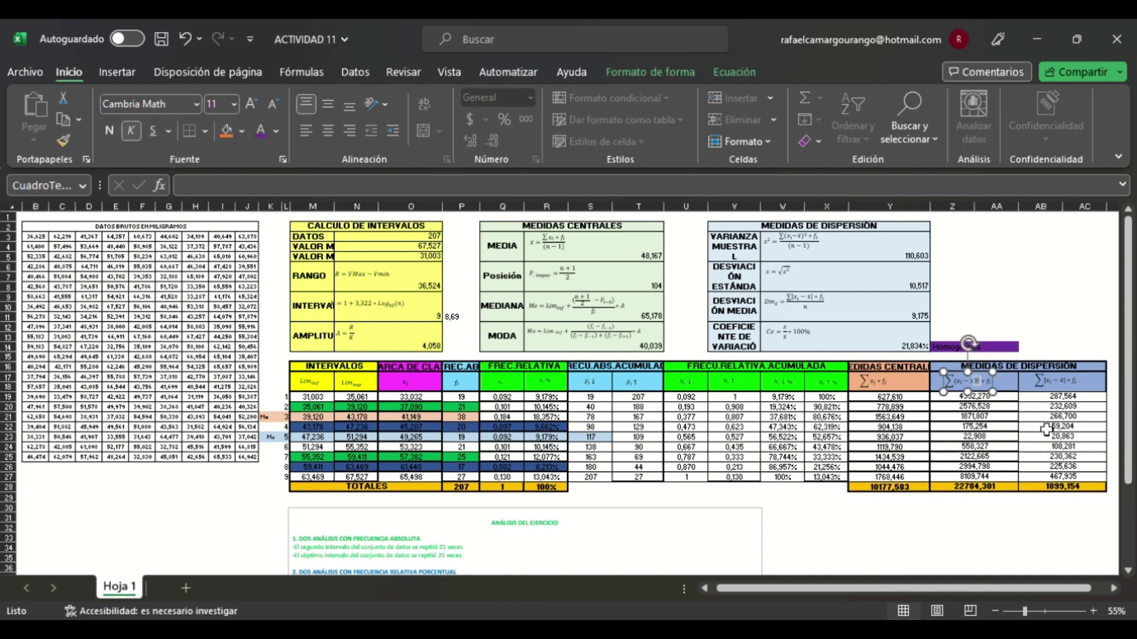
{"action": "left_click", "coordinate": [1009, 258]}
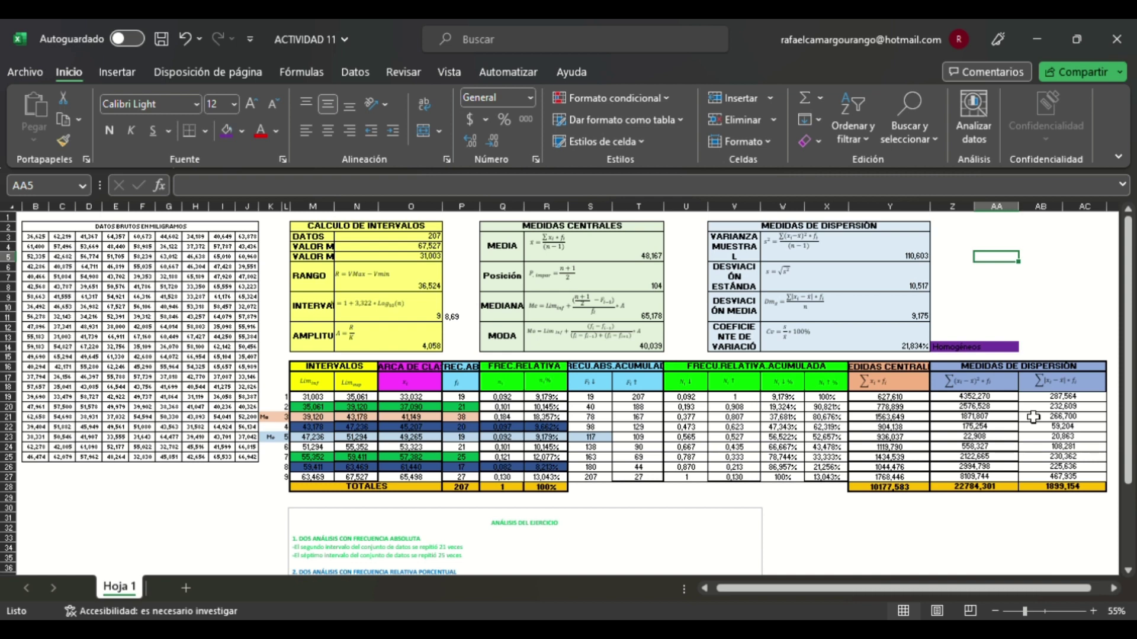